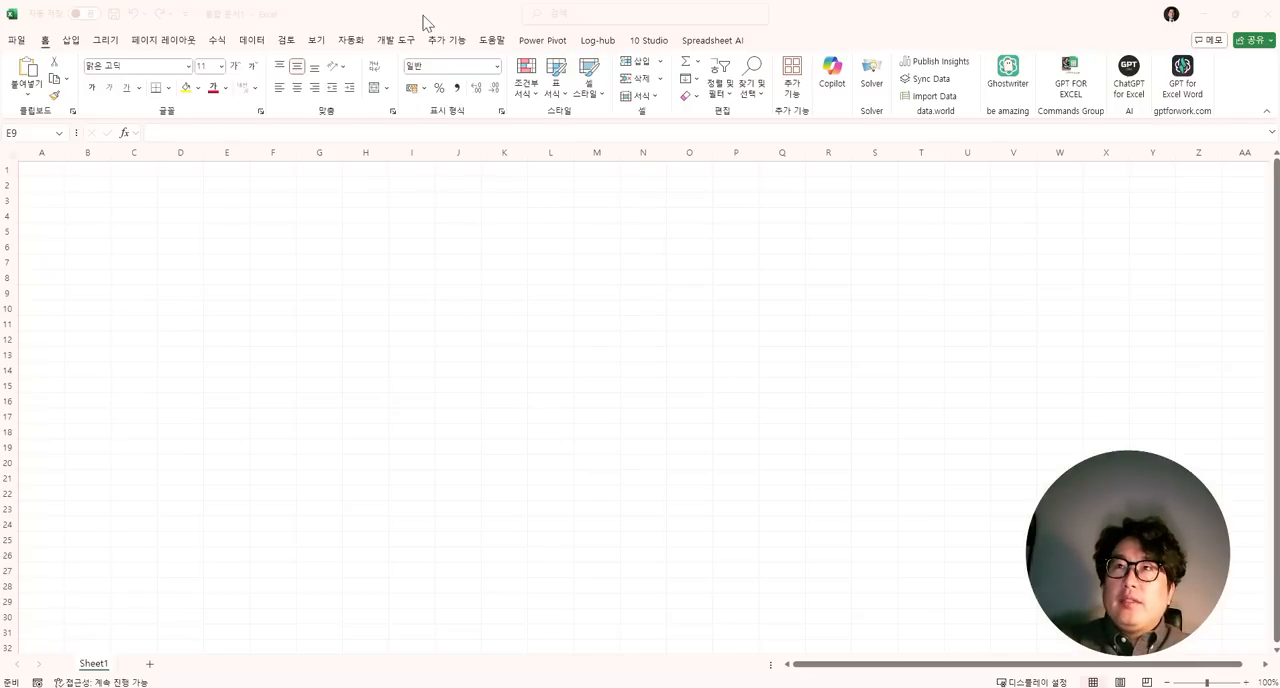
left_click_drag(424, 16, 535, 197)
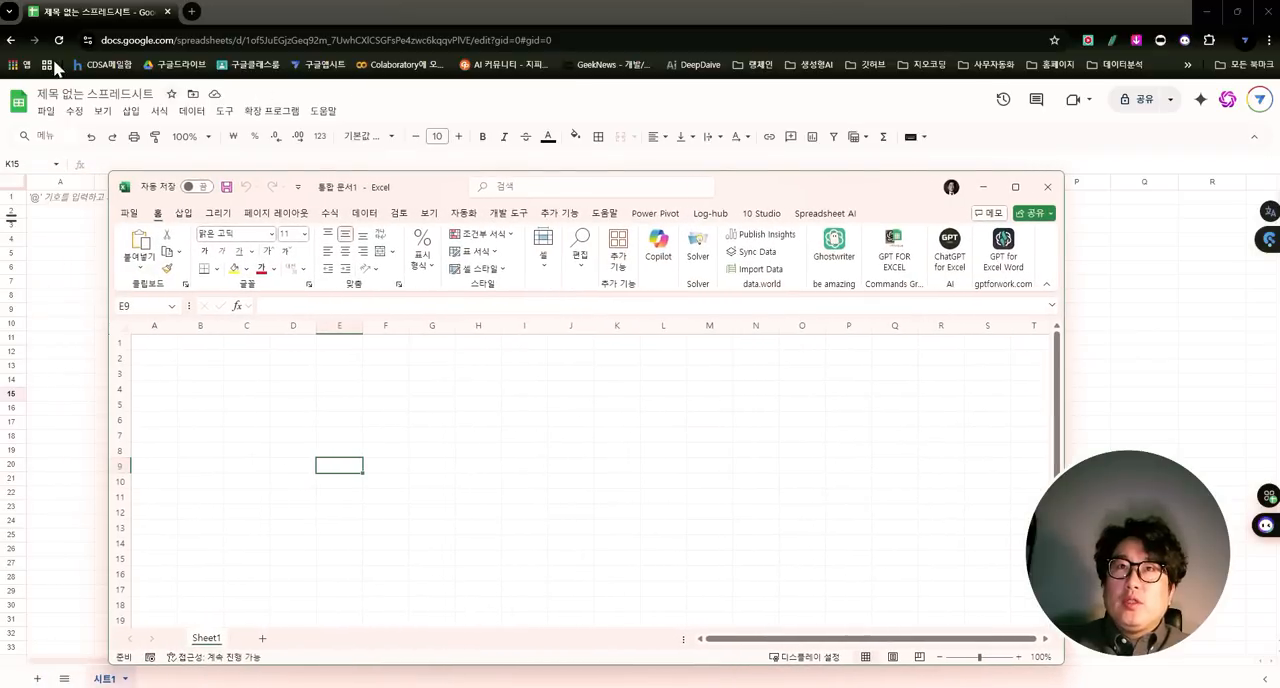
double_click(793, 190)
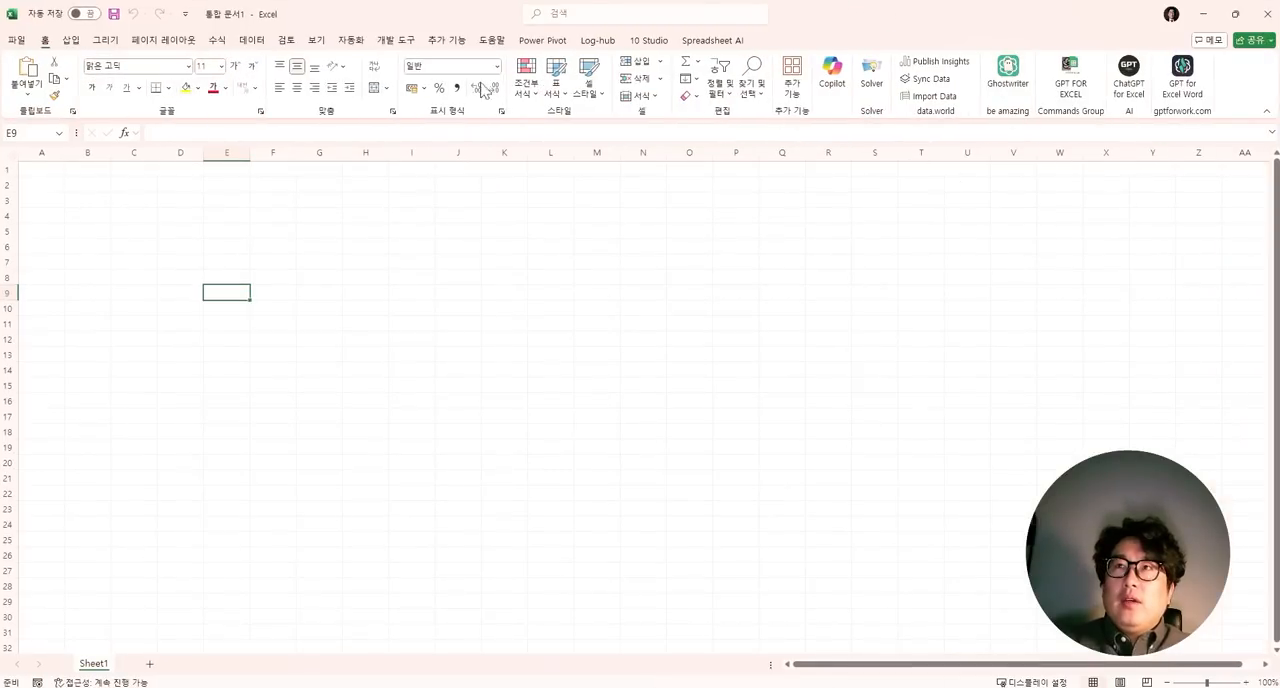
- View the Excel account page with the product and subscription information, and return to the worksheet
left_click(18, 41)
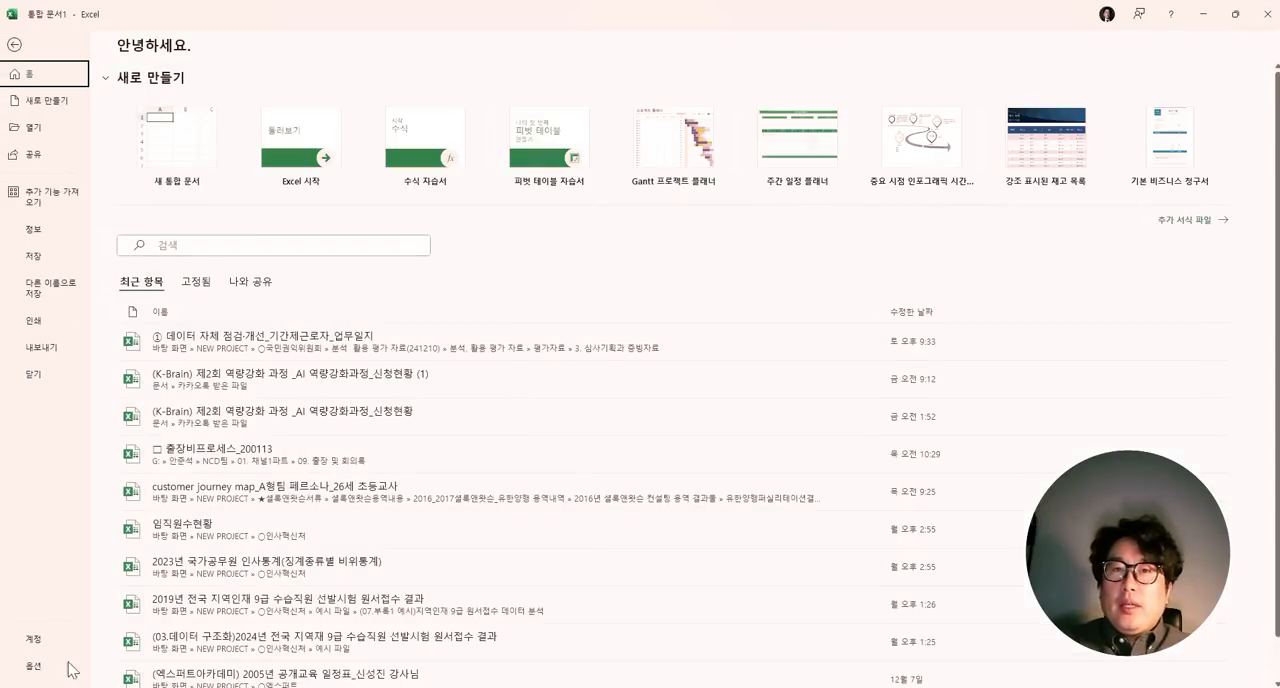
left_click(38, 640)
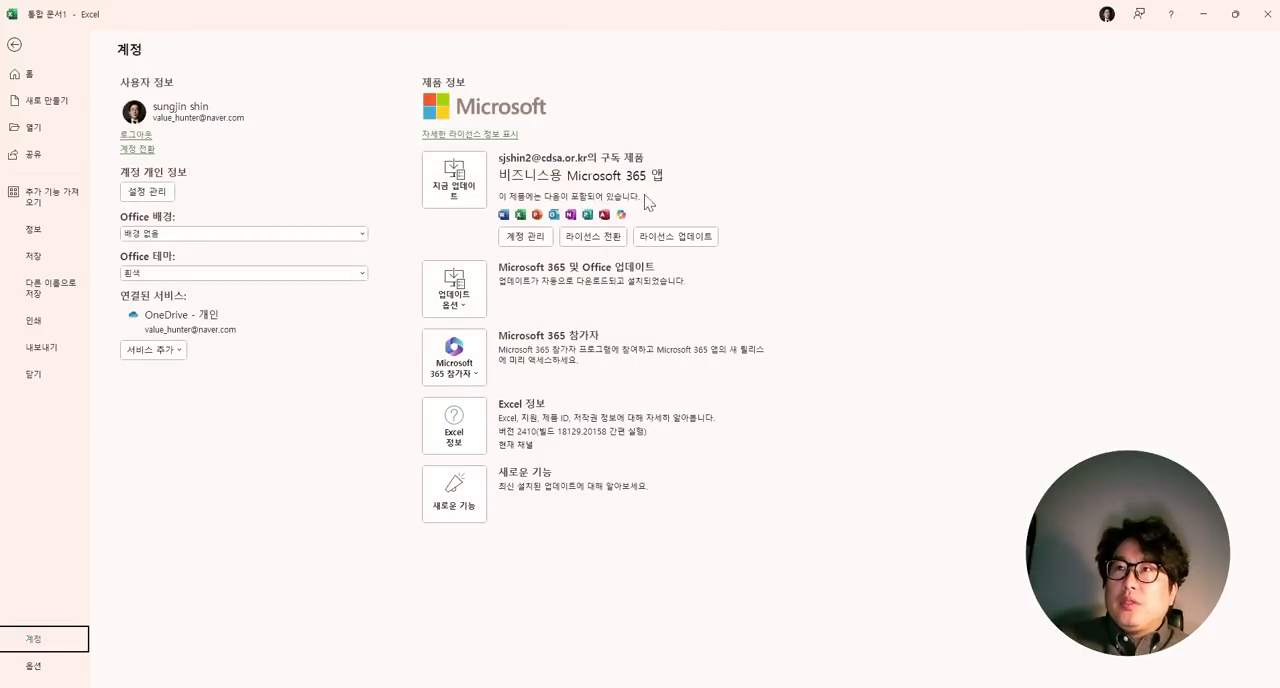
left_click(14, 47)
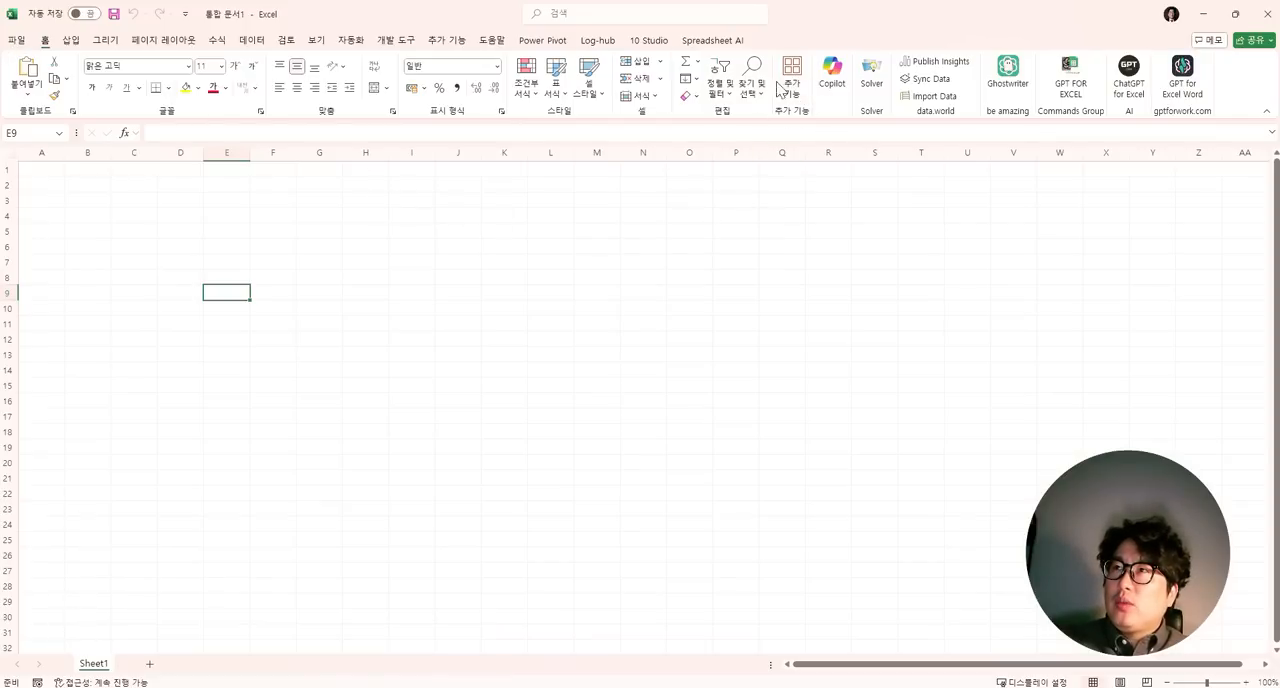
left_click_drag(794, 9, 880, 203)
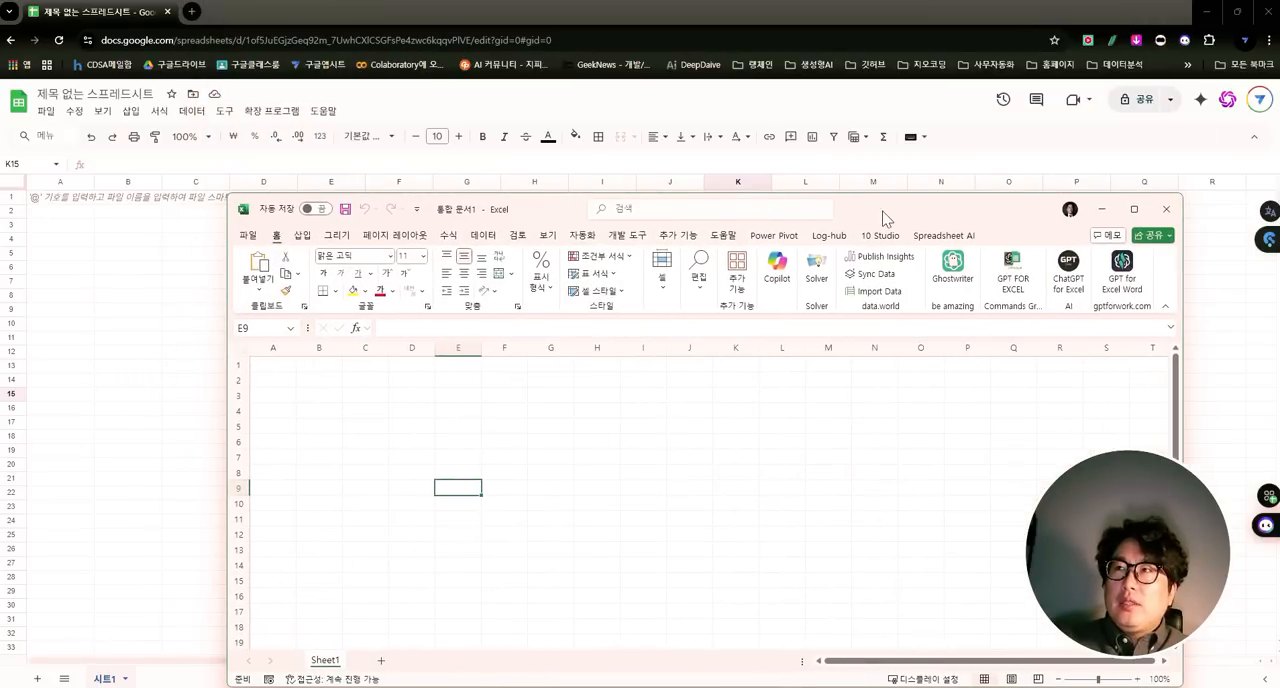
left_click_drag(886, 214, 1020, 142)
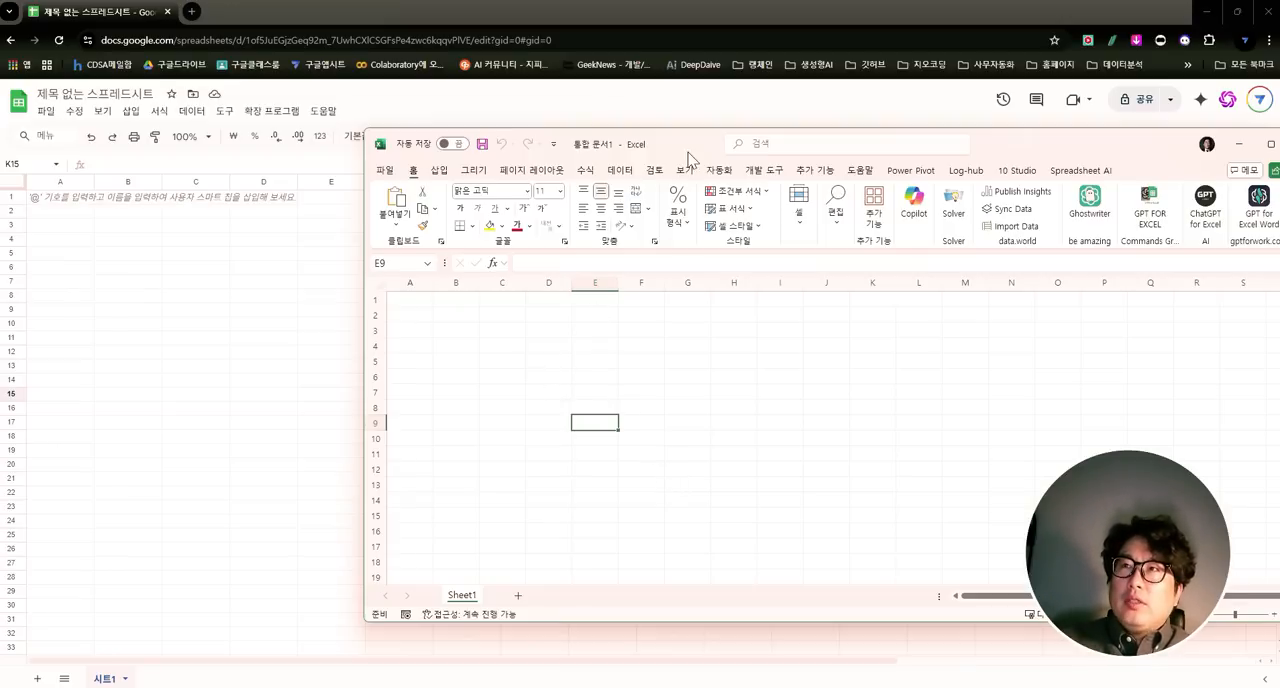
left_click_drag(690, 145, 565, 150)
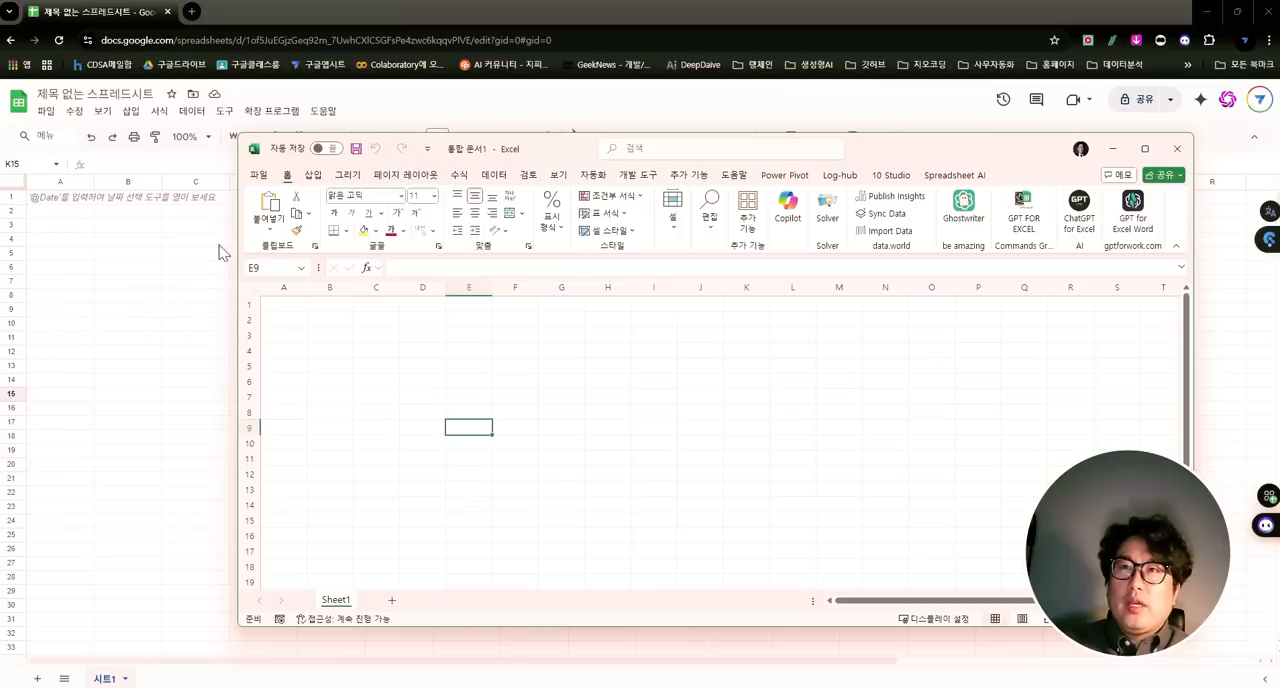
double_click(967, 156)
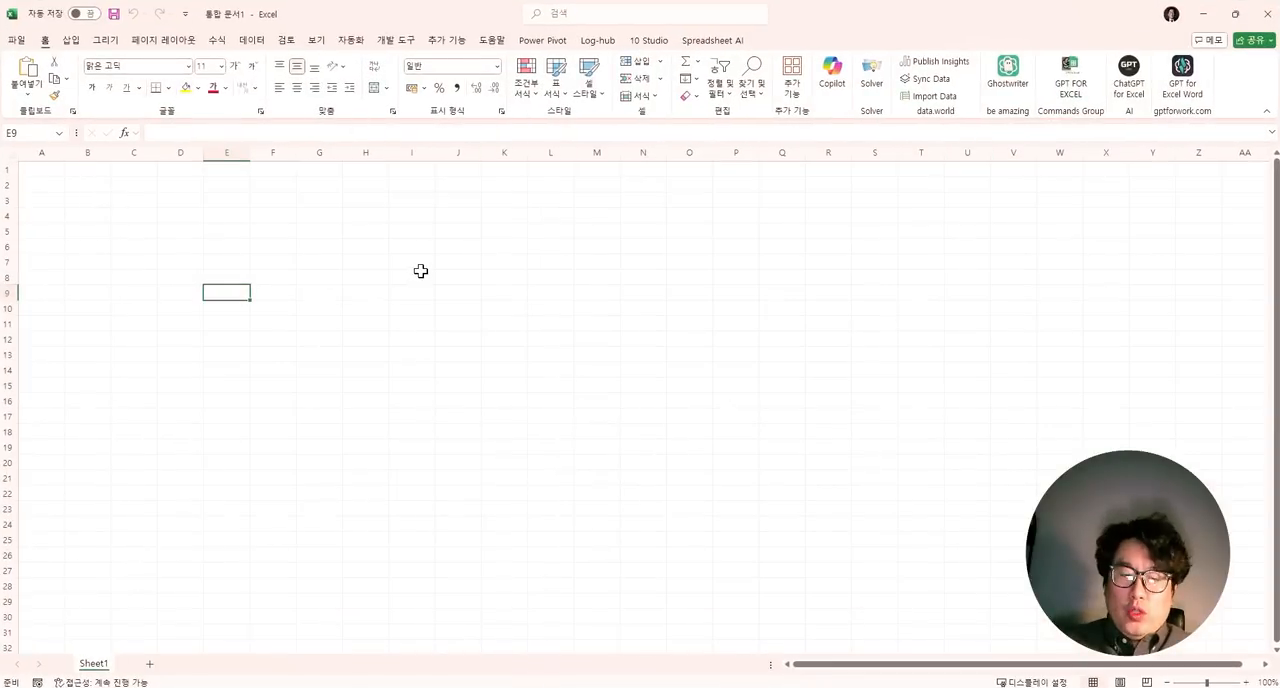
- Search the Office add-in store for "gemini"
left_click(788, 100)
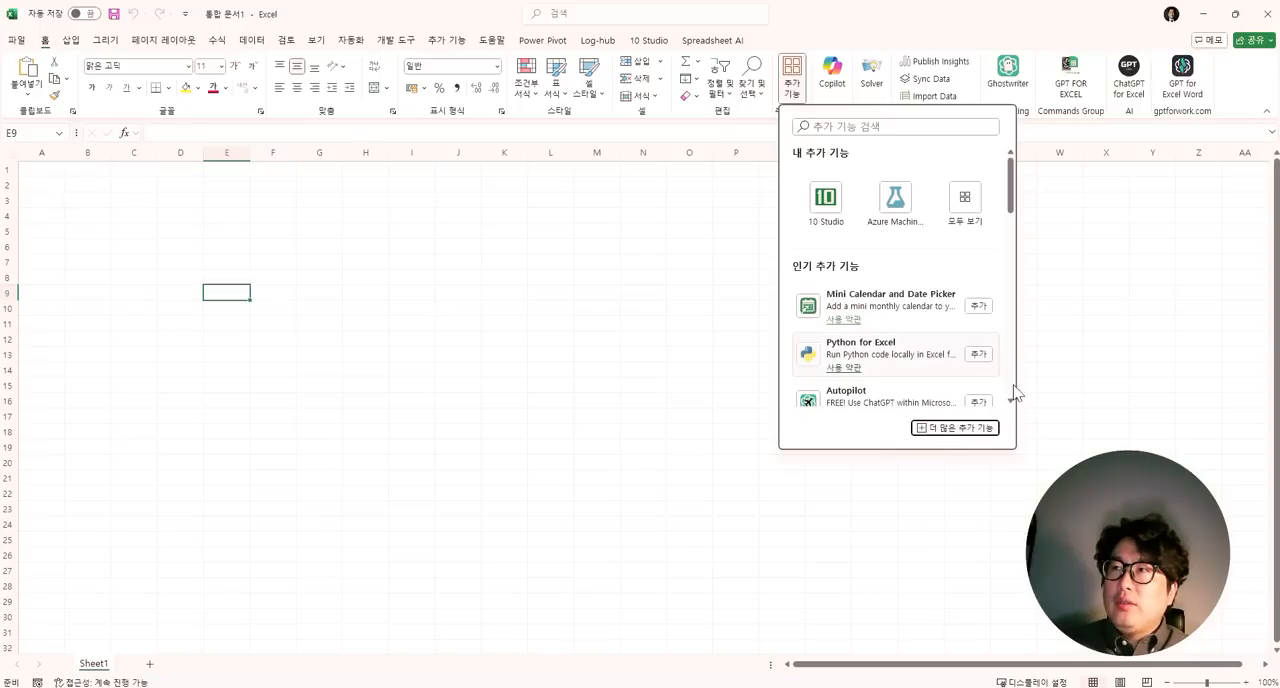
left_click(932, 434)
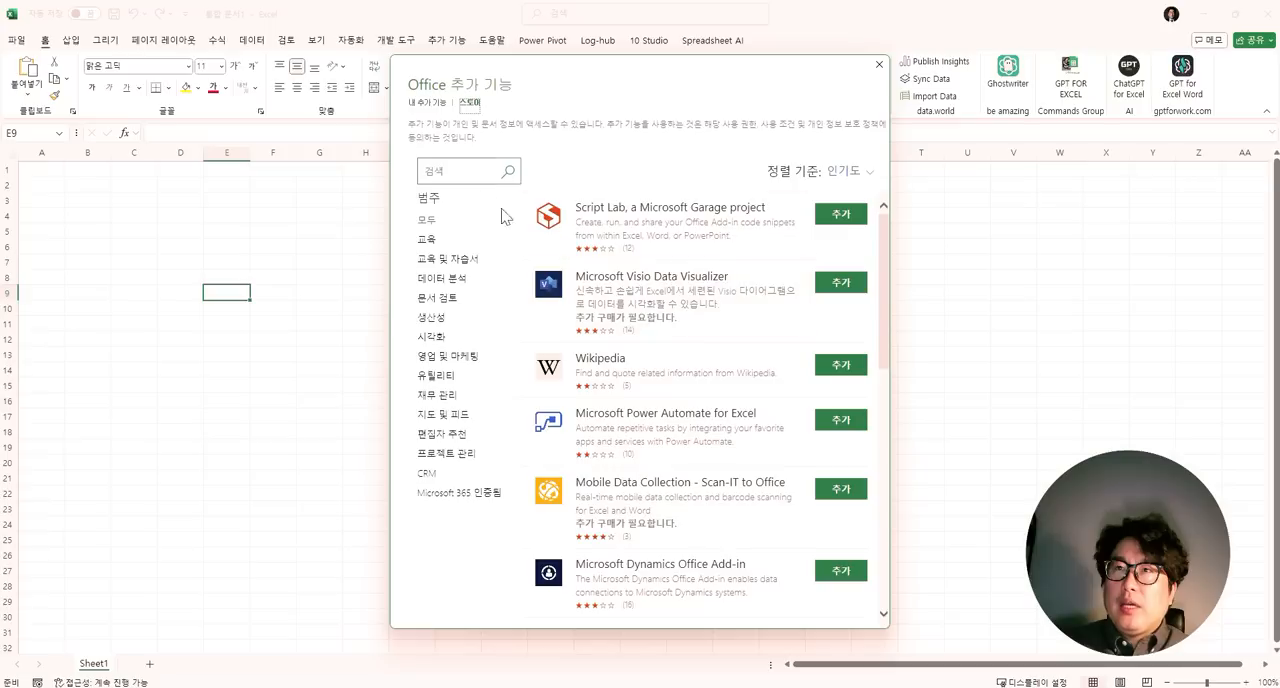
left_click(455, 171)
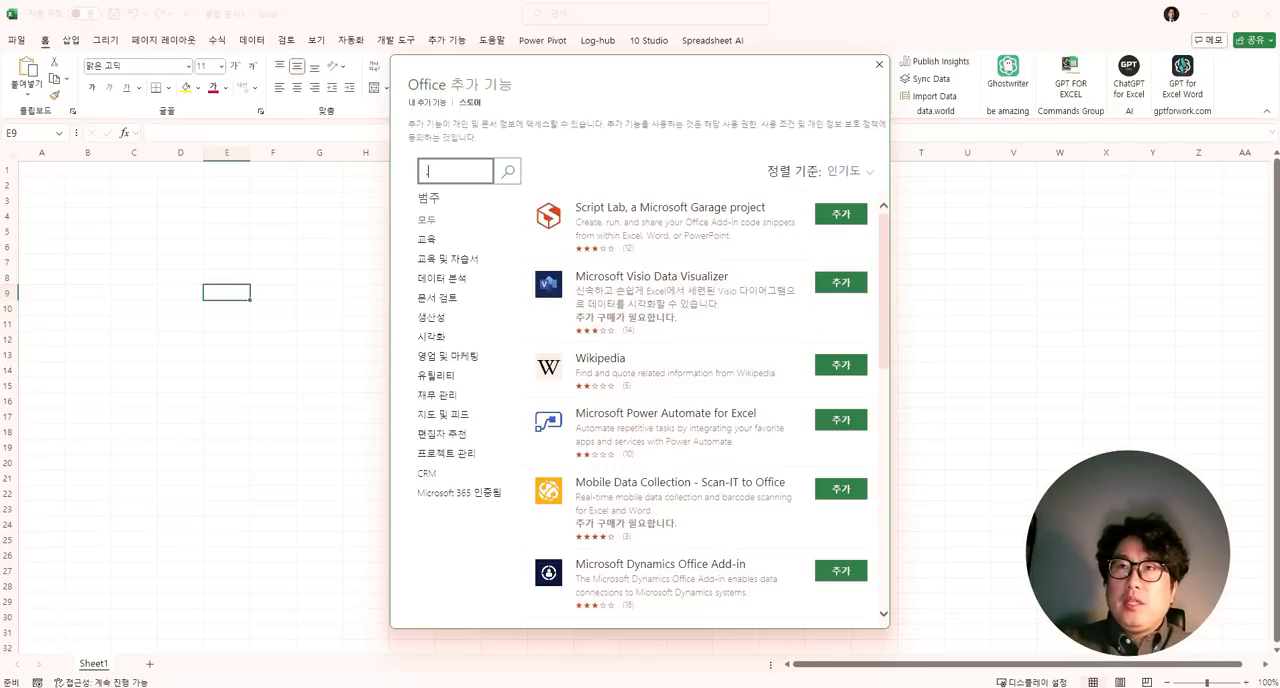
key("BackSpace")
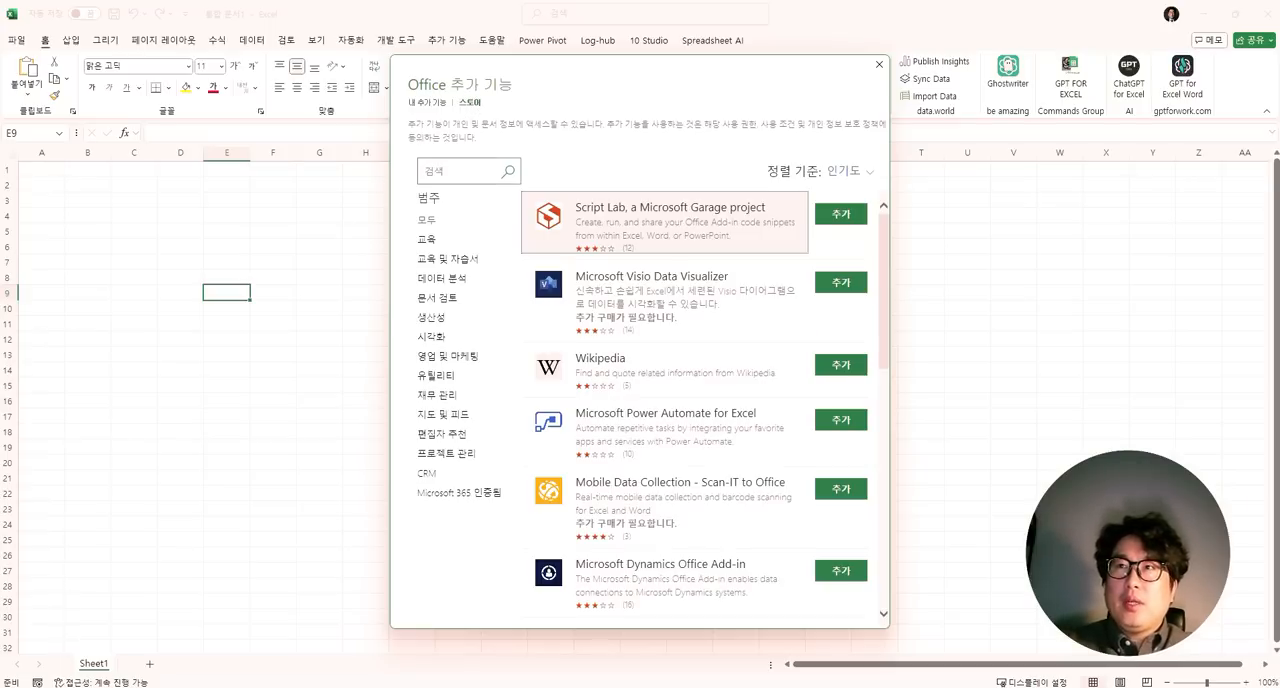
left_click(455, 171)
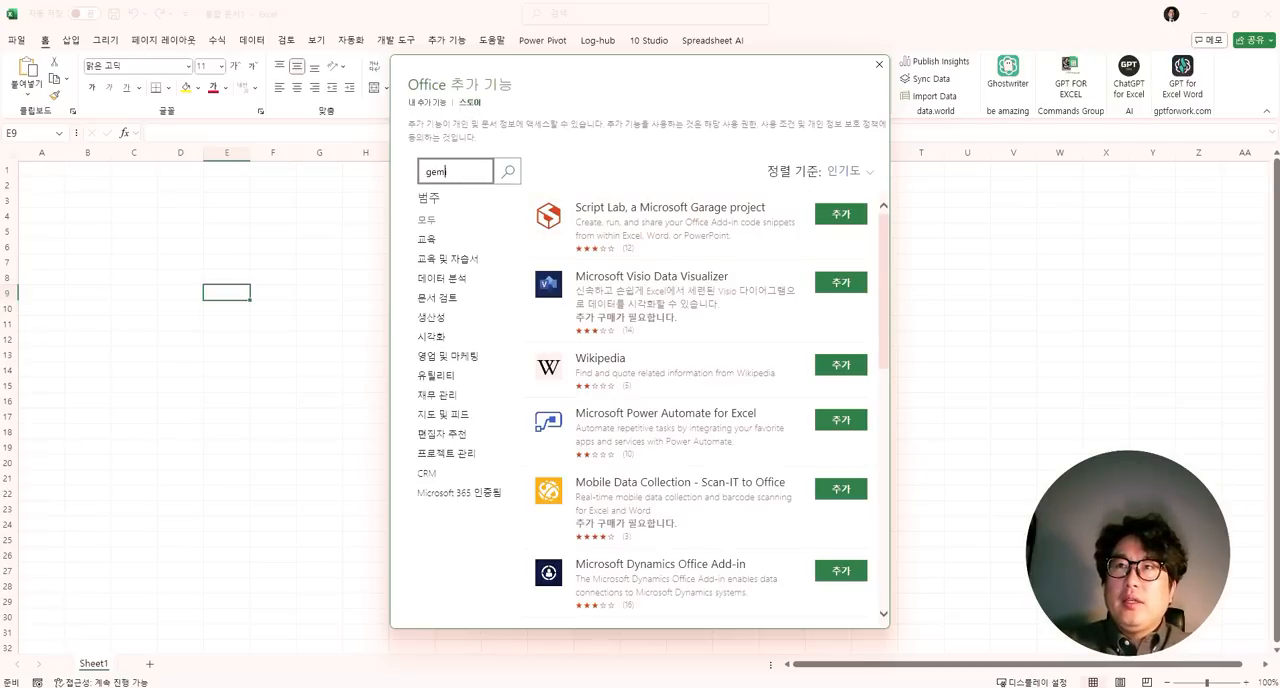
type("gemini")
key("Return")
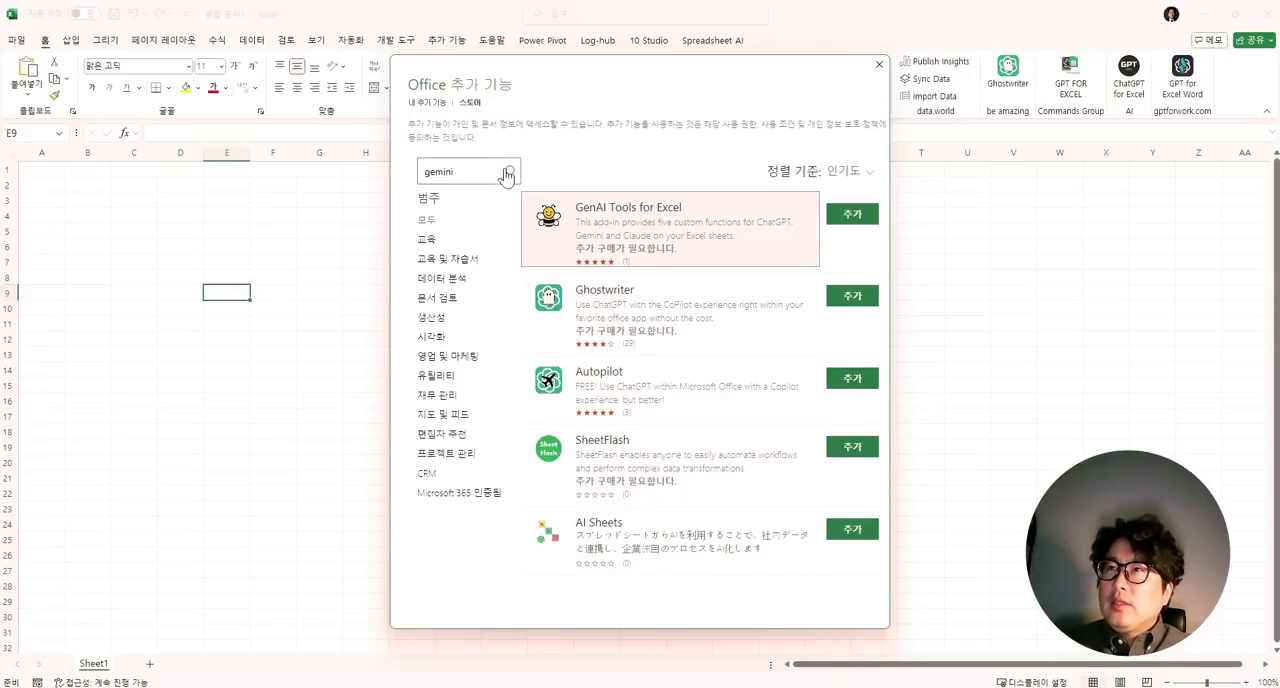
- Search the add-in store for "gpt", locate the GPT for Excel Word add-in, and close the store
double_click(440, 171)
type("g")
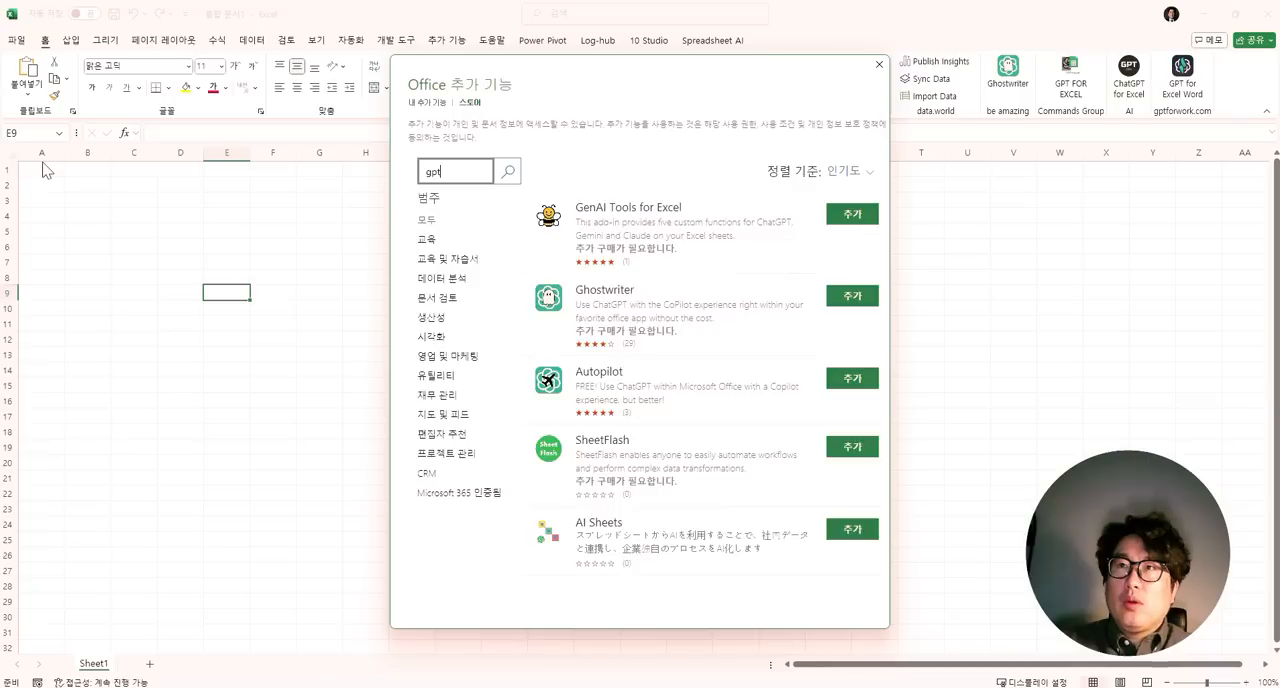
type("pt")
key("Return")
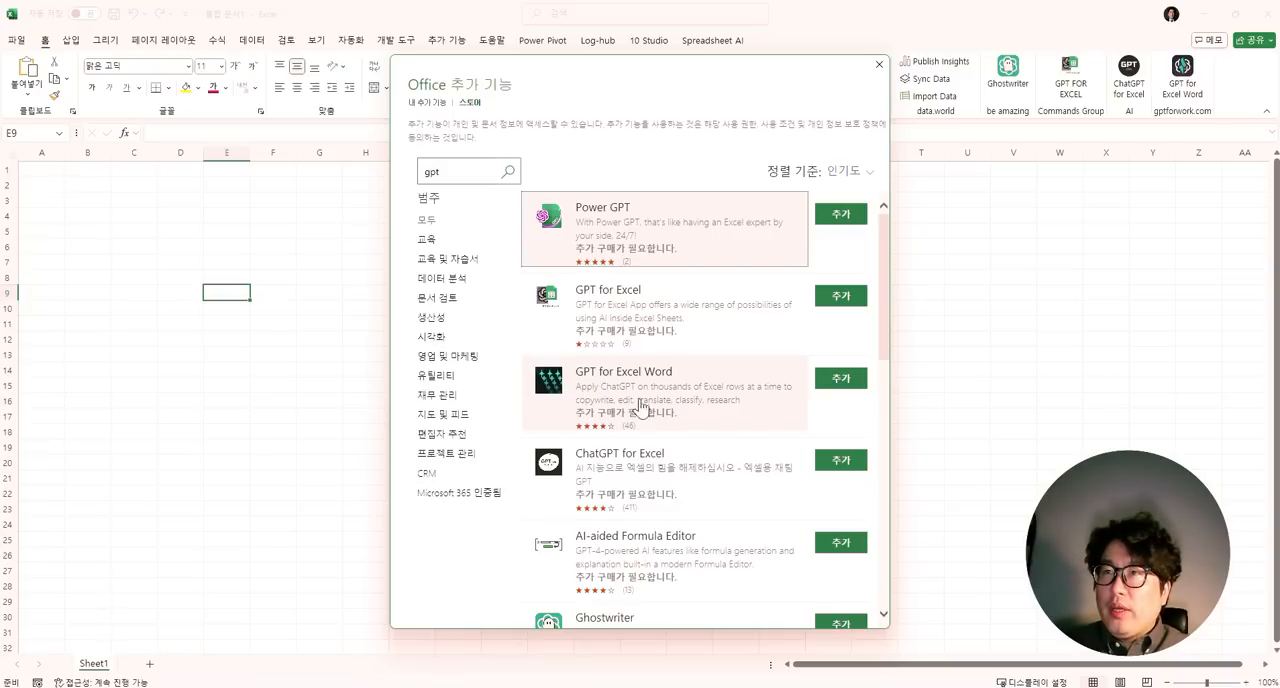
left_click(840, 384)
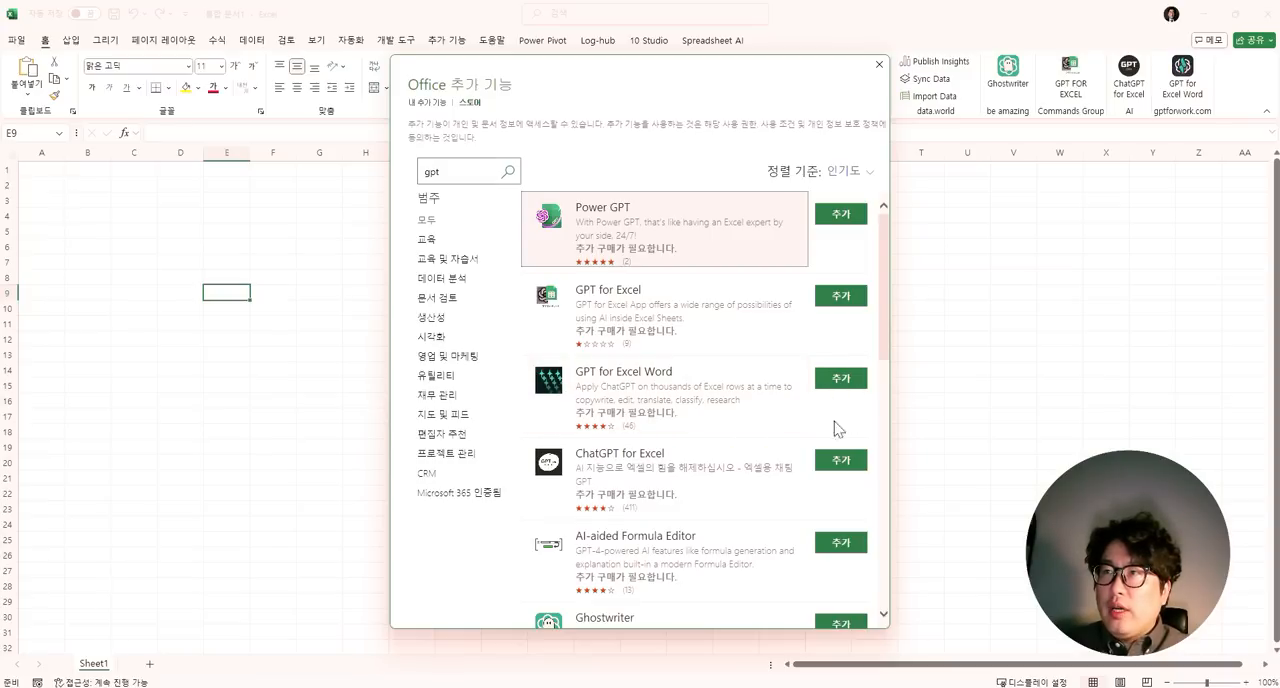
left_click(879, 64)
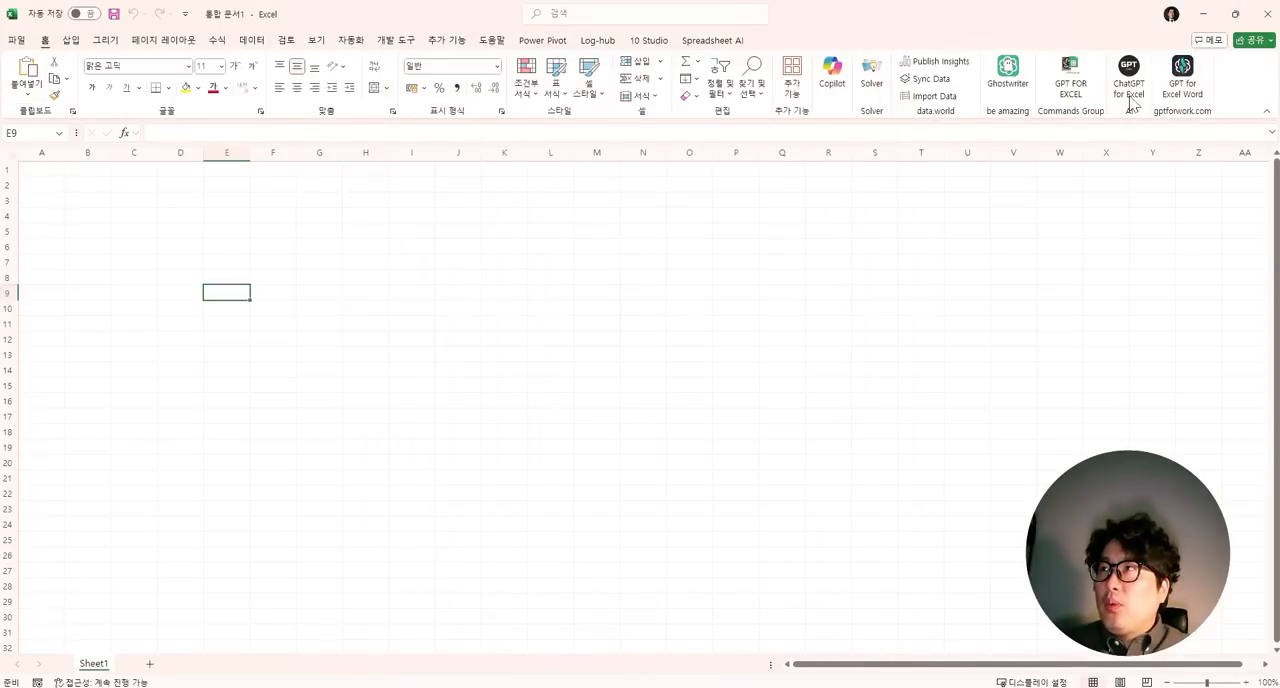
- Open the GPT for Excel Word add-in beside the worksheet
left_click(1183, 80)
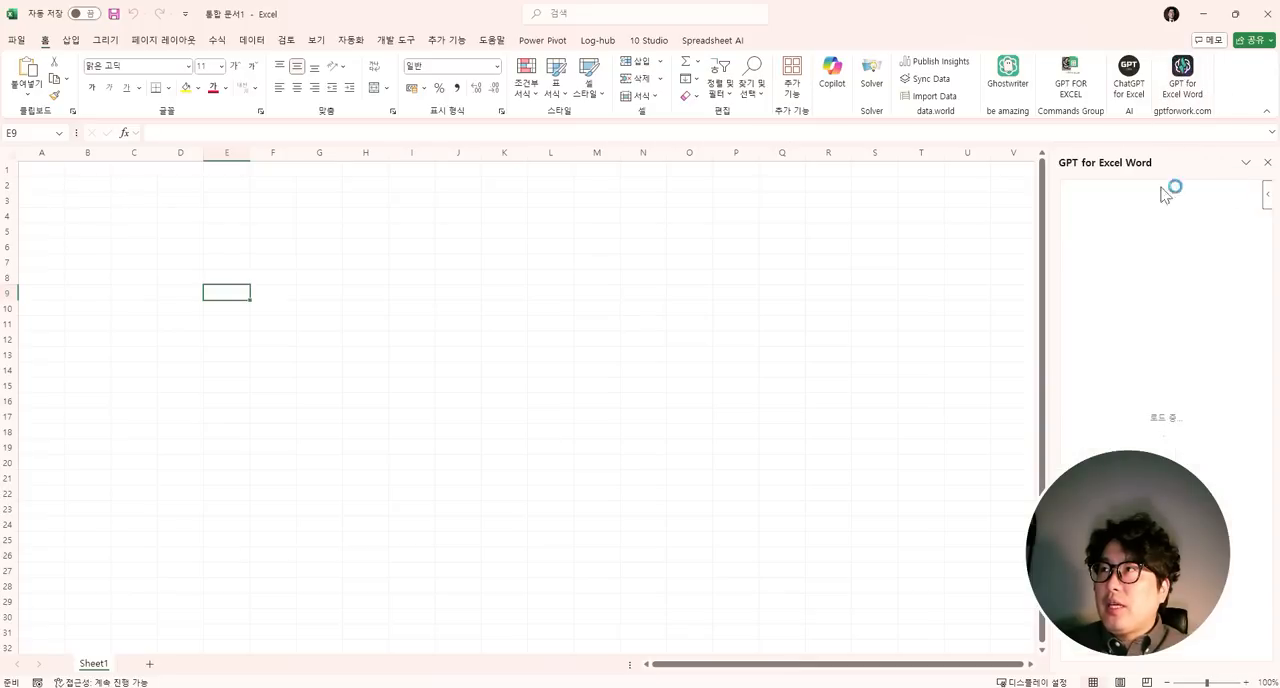
left_click(235, 260)
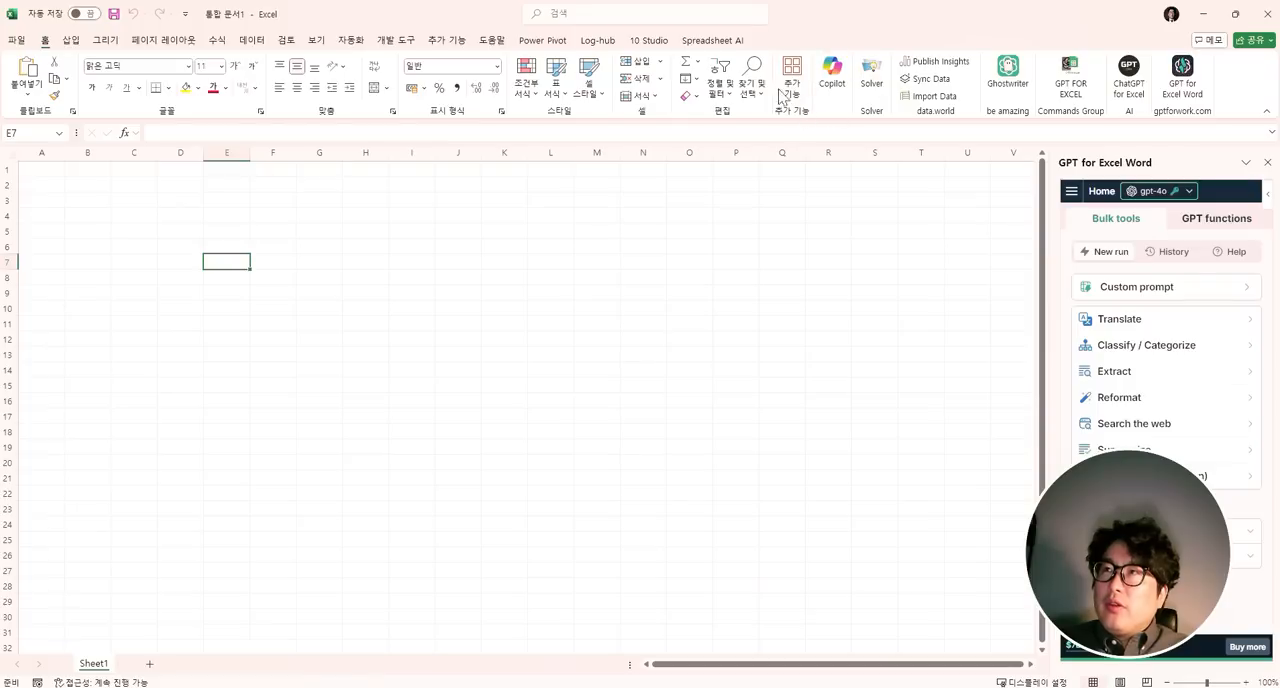
left_click_drag(52, 170, 724, 579)
left_click(360, 403)
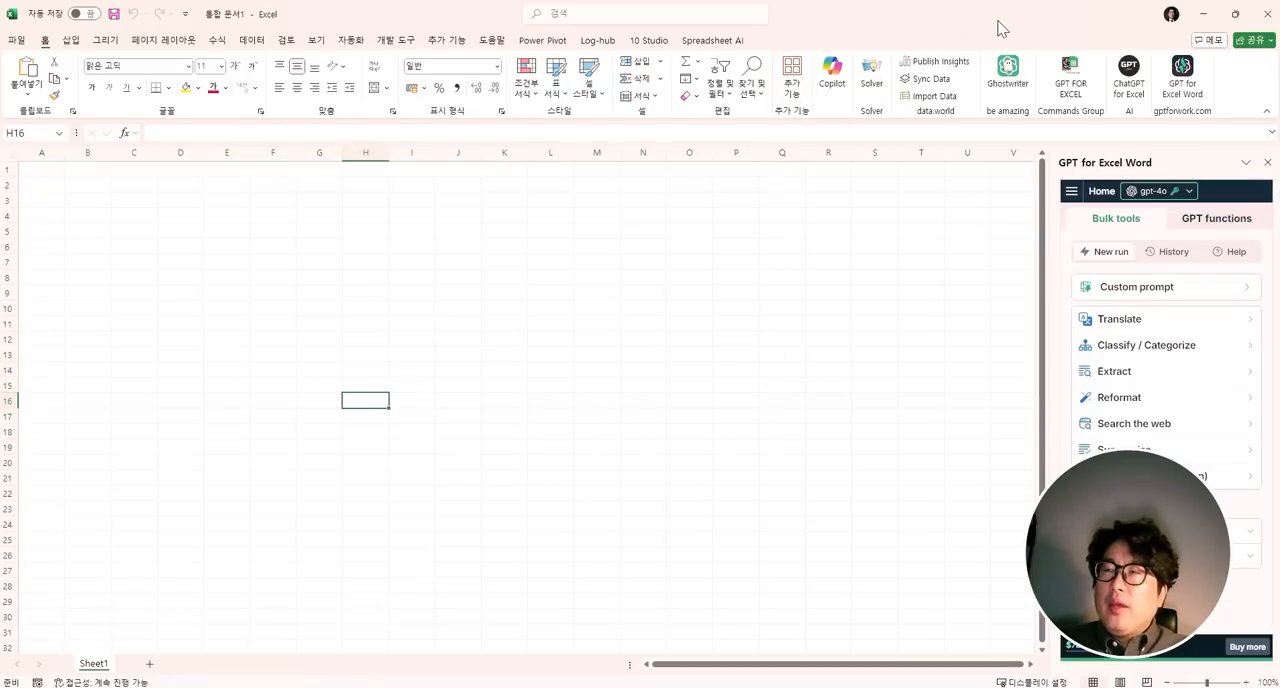
left_click_drag(181, 201, 366, 420)
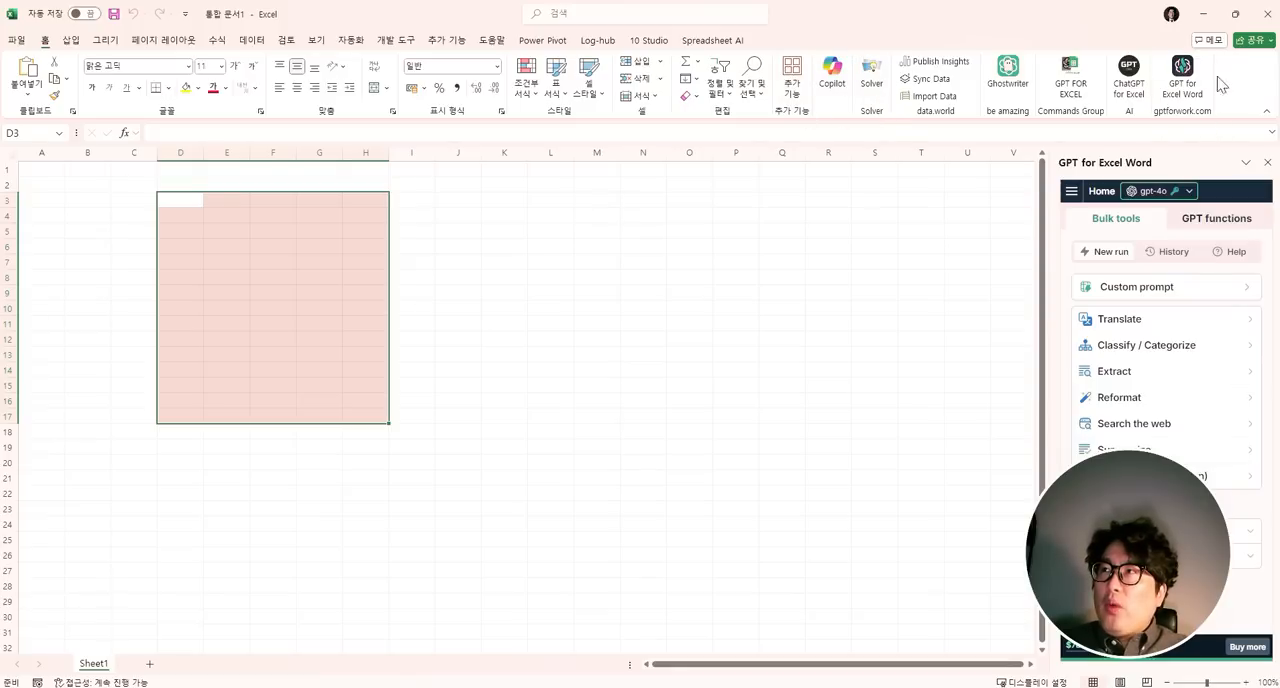
- Select cell E5 and widen column E to more than twice its width
left_click(216, 230)
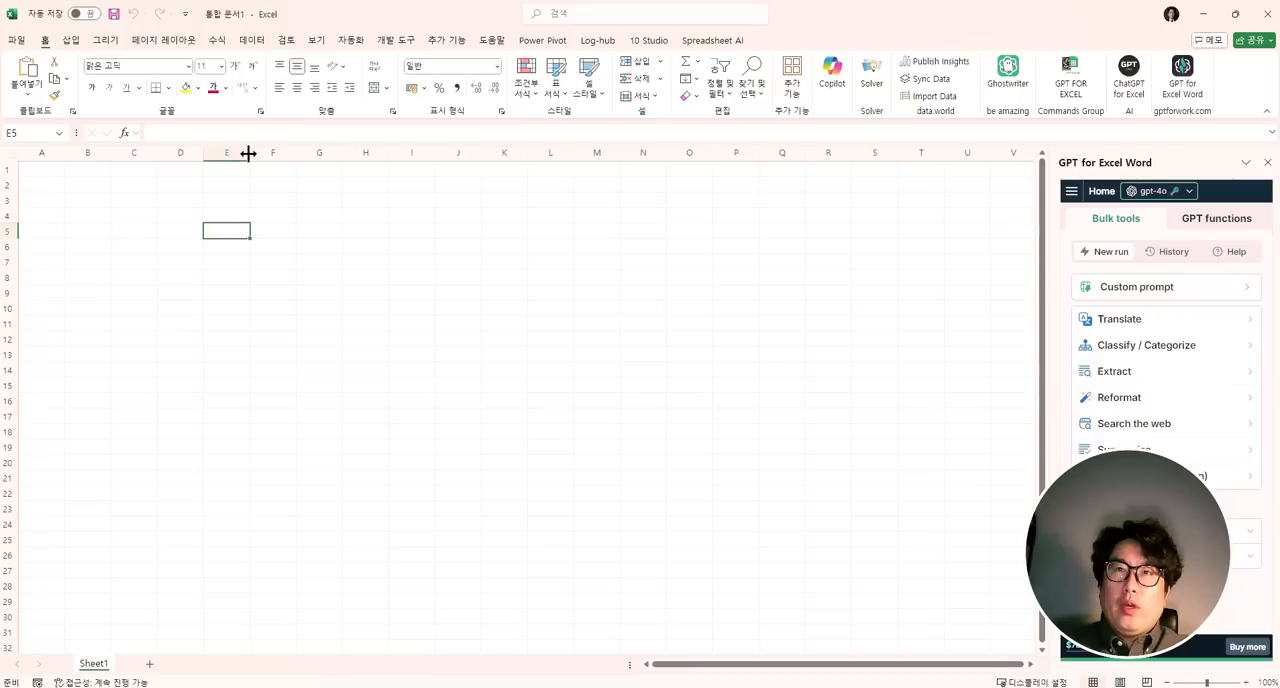
left_click_drag(250, 152, 325, 160)
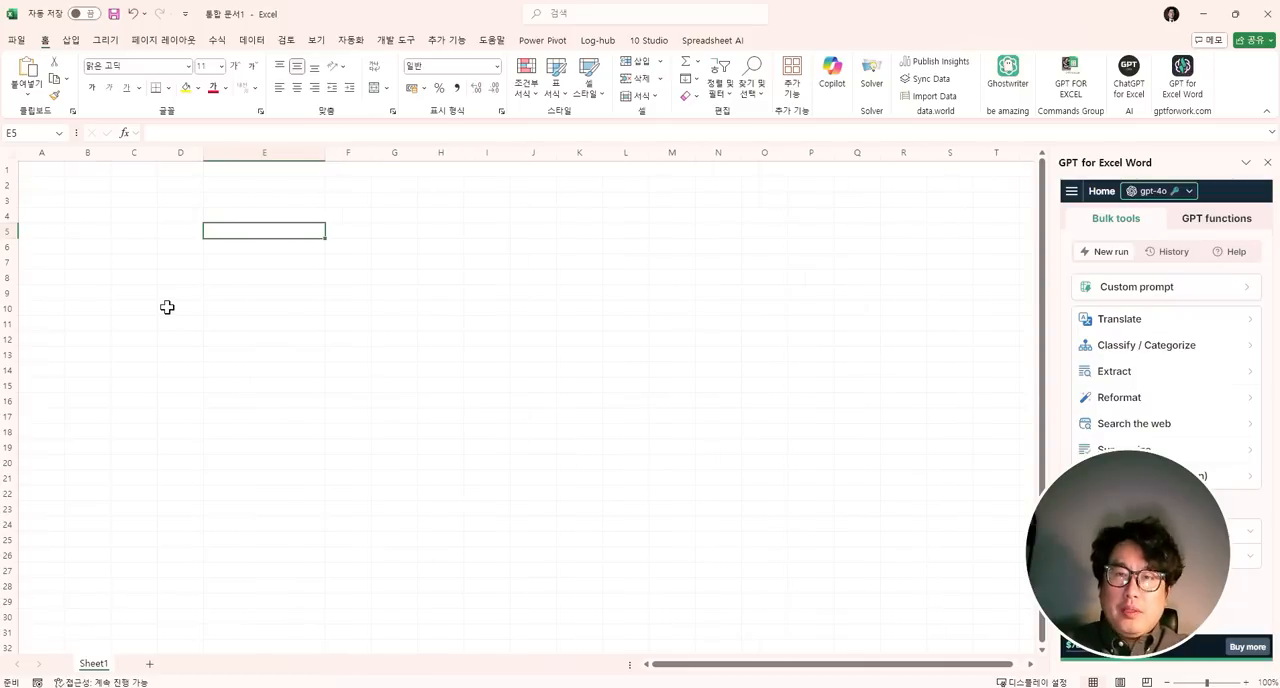
type("=")
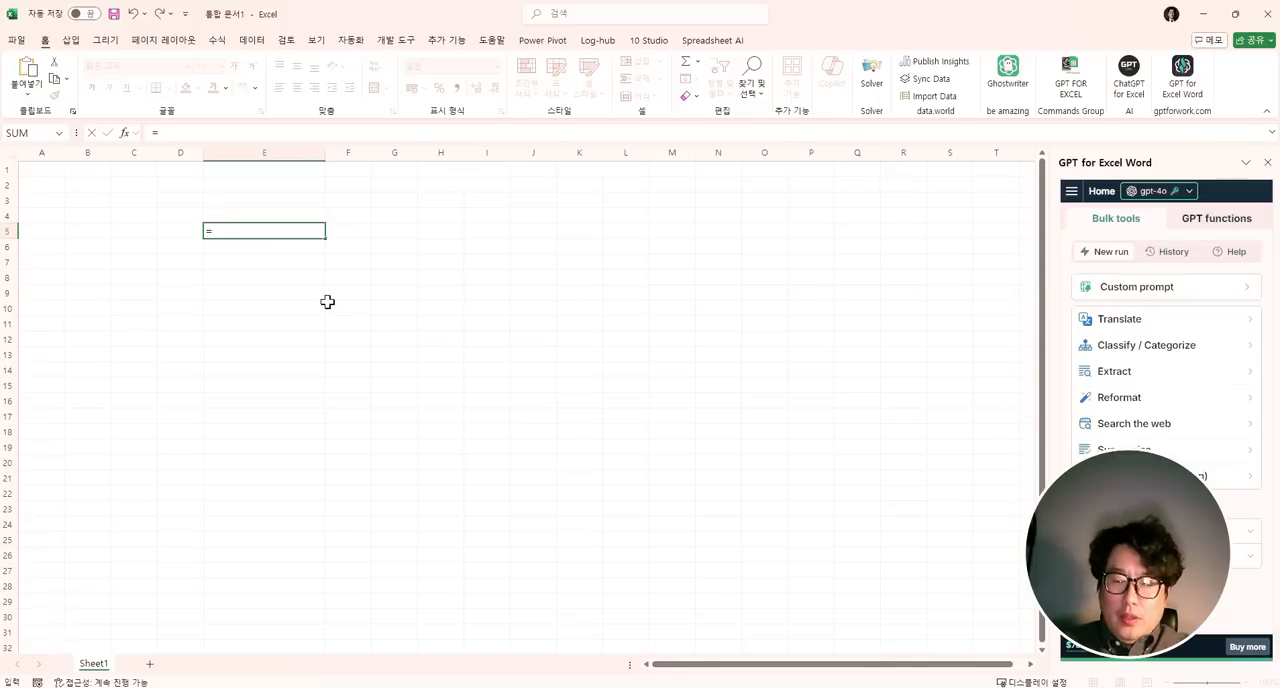
type("gpt")
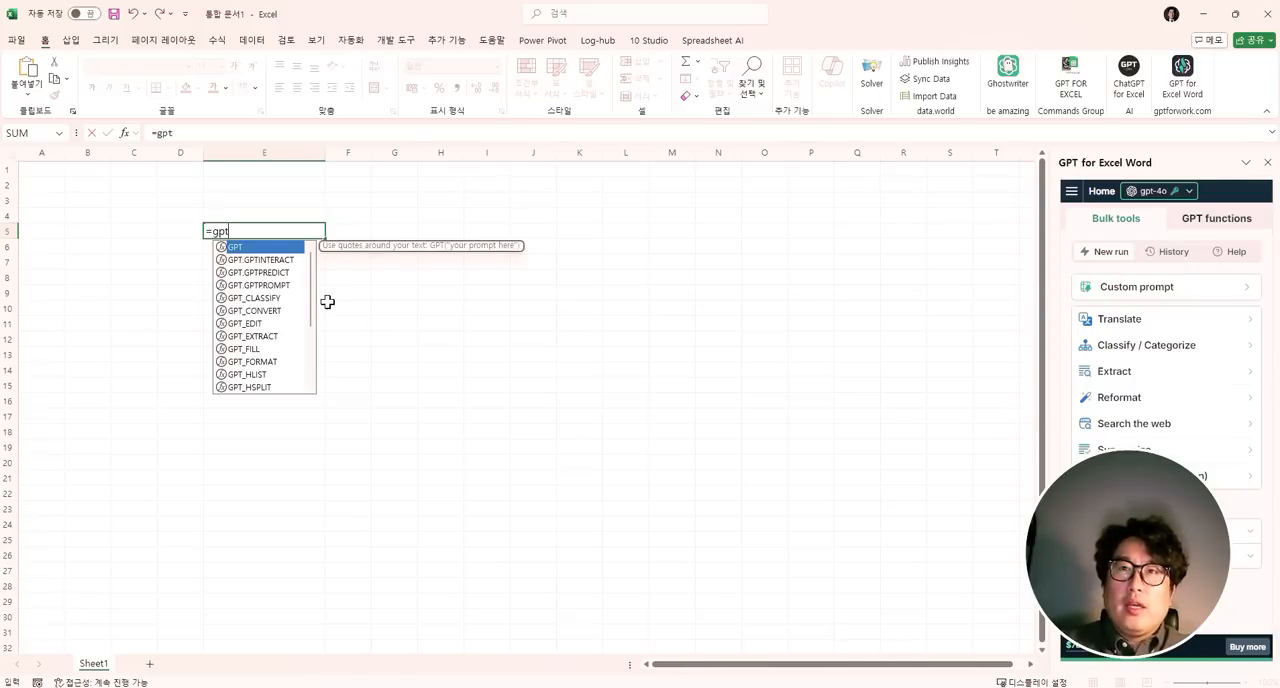
key("Escape")
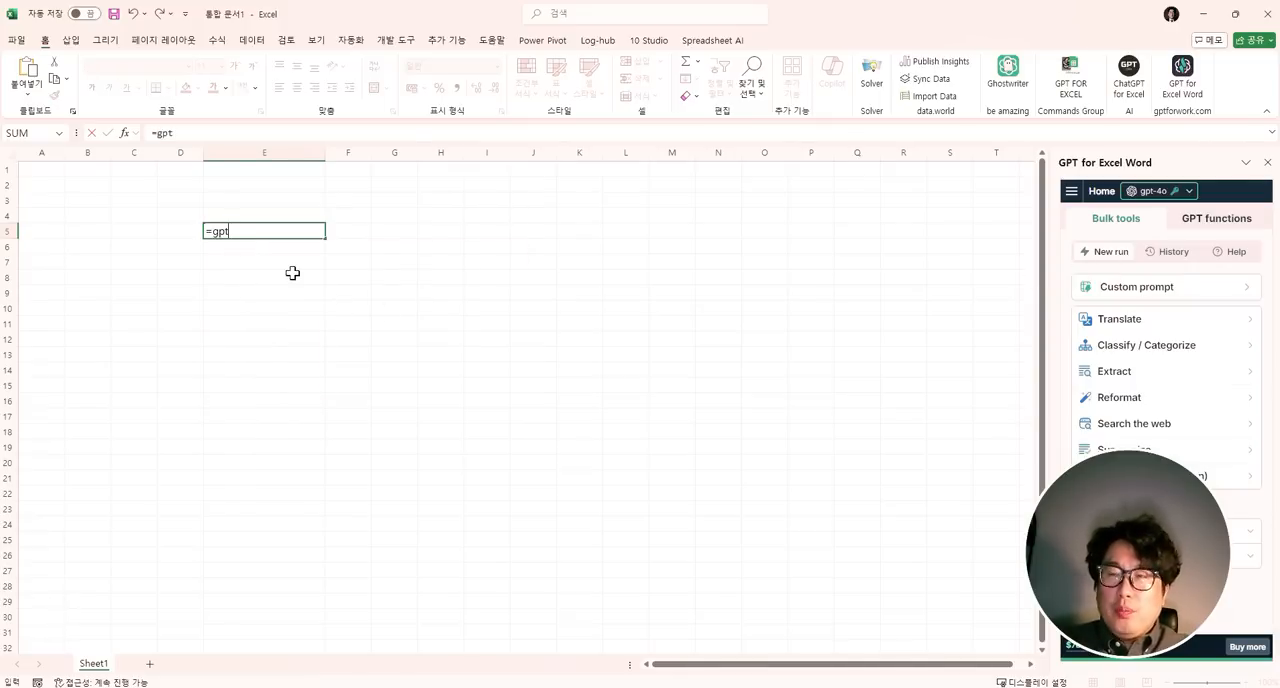
left_click(1206, 15)
left_click(256, 245)
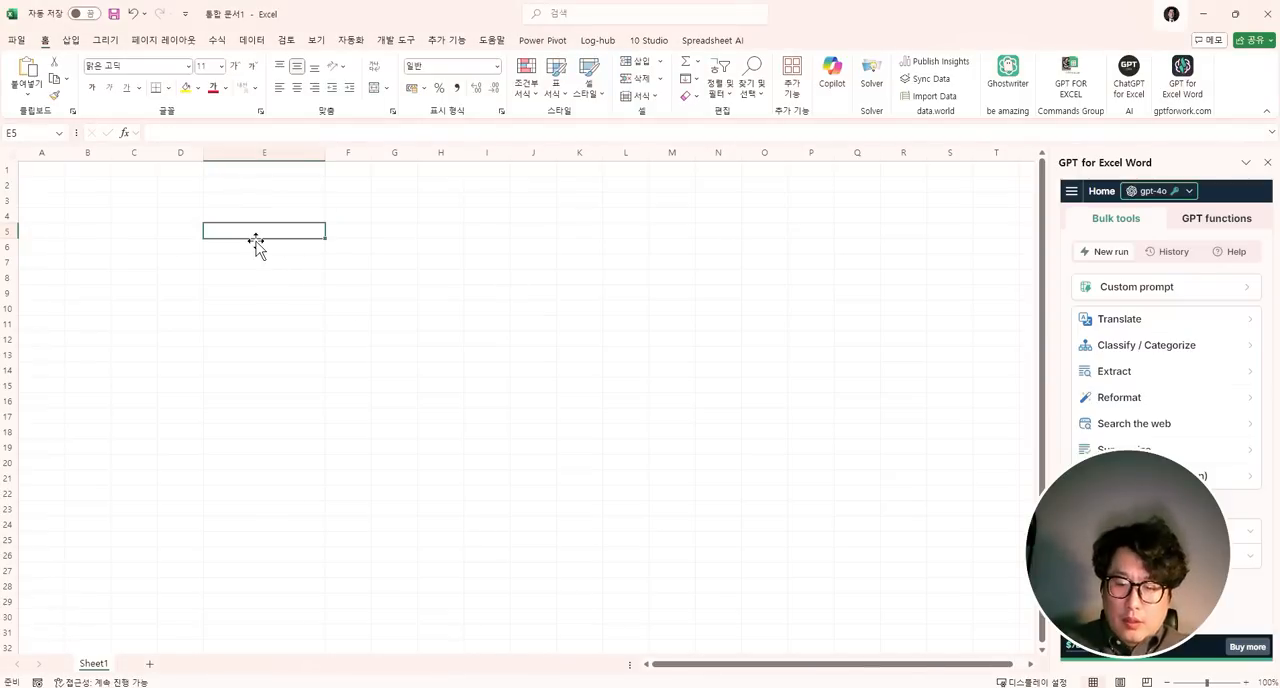
type("=햇(")
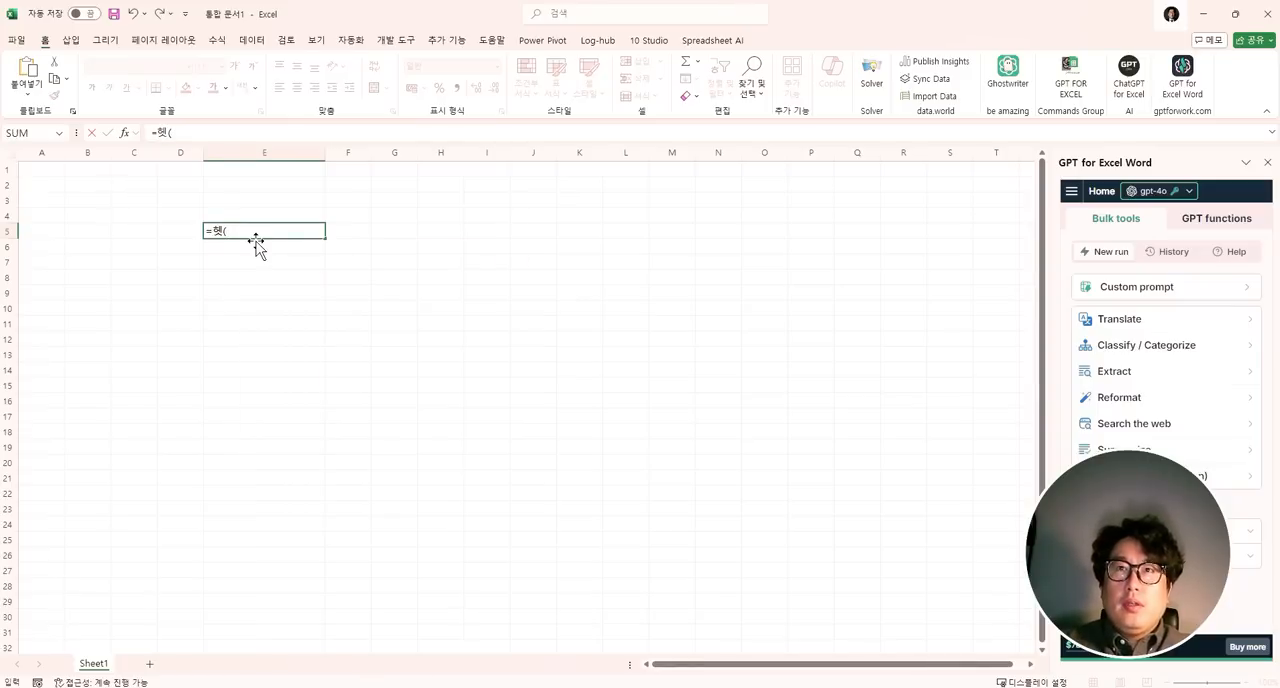
key("ctrl+z")
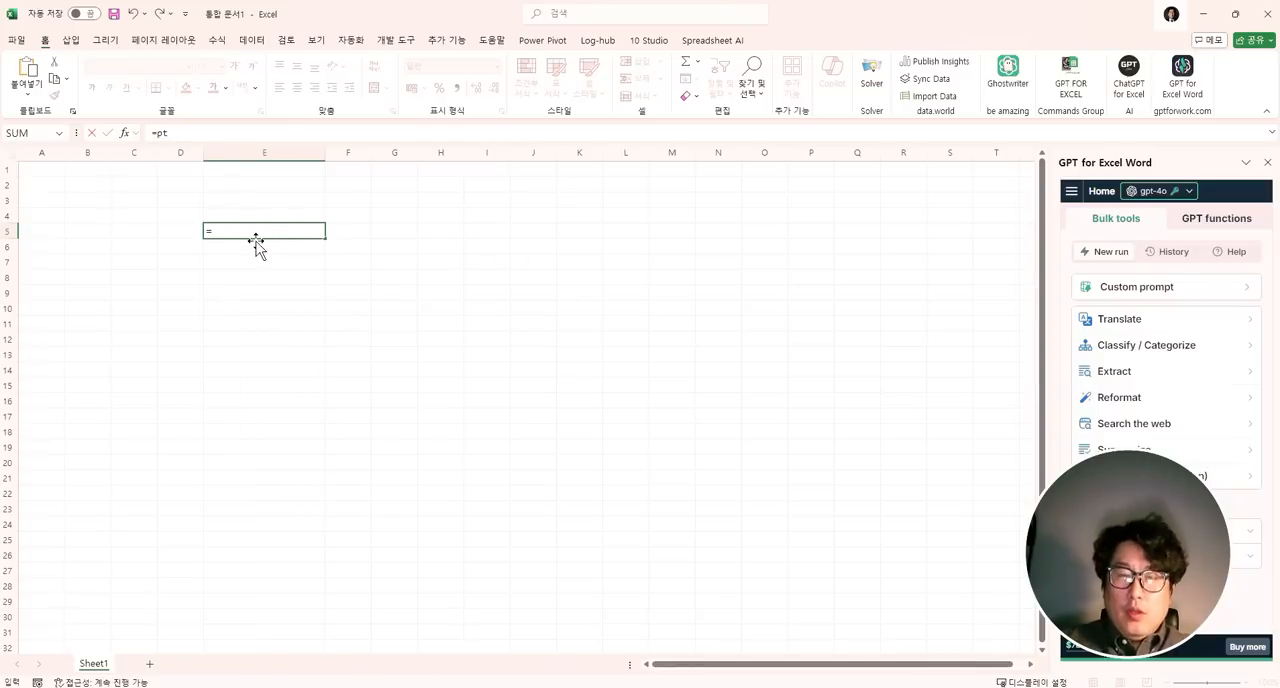
- Begin a formula in cell E5 with the function name gpt
type("gpt")
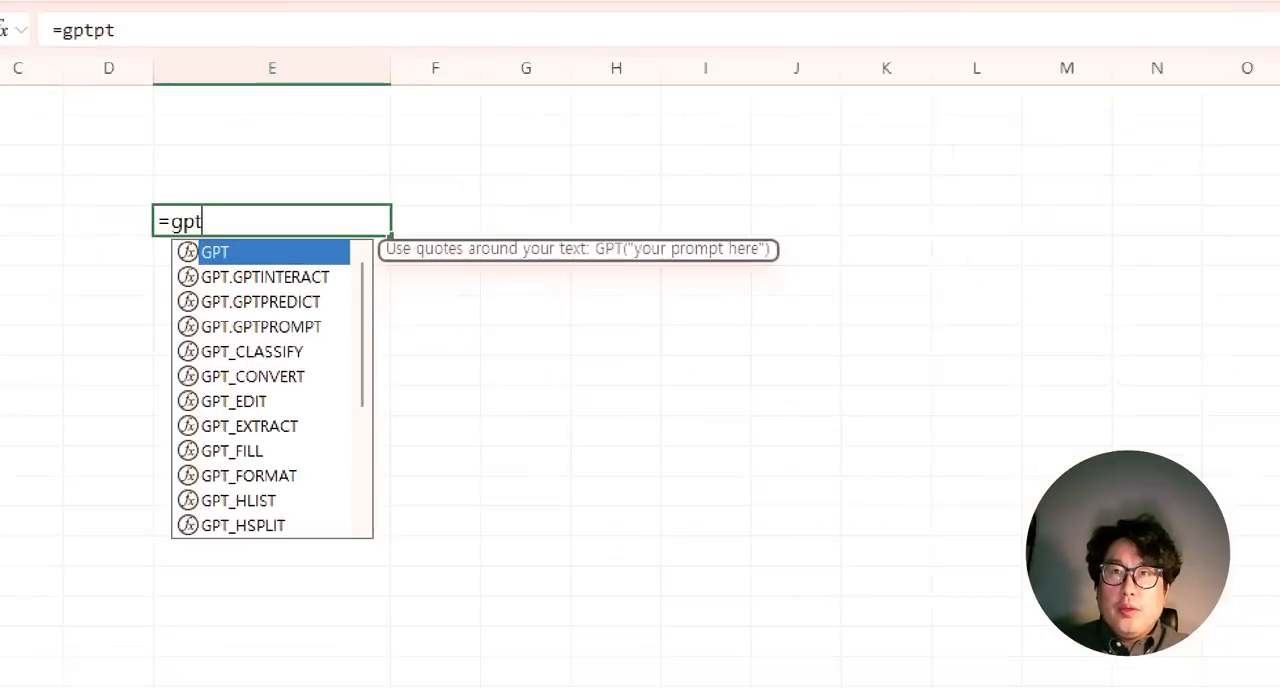
mouse_move(167, 188)
left_mouse_down()
mouse_move(224, 545)
mouse_move(364, 589)
mouse_move(410, 569)
left_mouse_up()
left_click_drag(437, 237, 384, 517)
mouse_move(362, 460)
left_mouse_down()
mouse_move(362, 501)
mouse_move(539, 456)
left_mouse_up()
mouse_move(782, 186)
left_mouse_down()
mouse_move(1166, 210)
mouse_move(1181, 196)
left_mouse_up()
mouse_move(1143, 162)
left_mouse_down()
mouse_move(1161, 225)
mouse_move(1145, 252)
left_mouse_up()
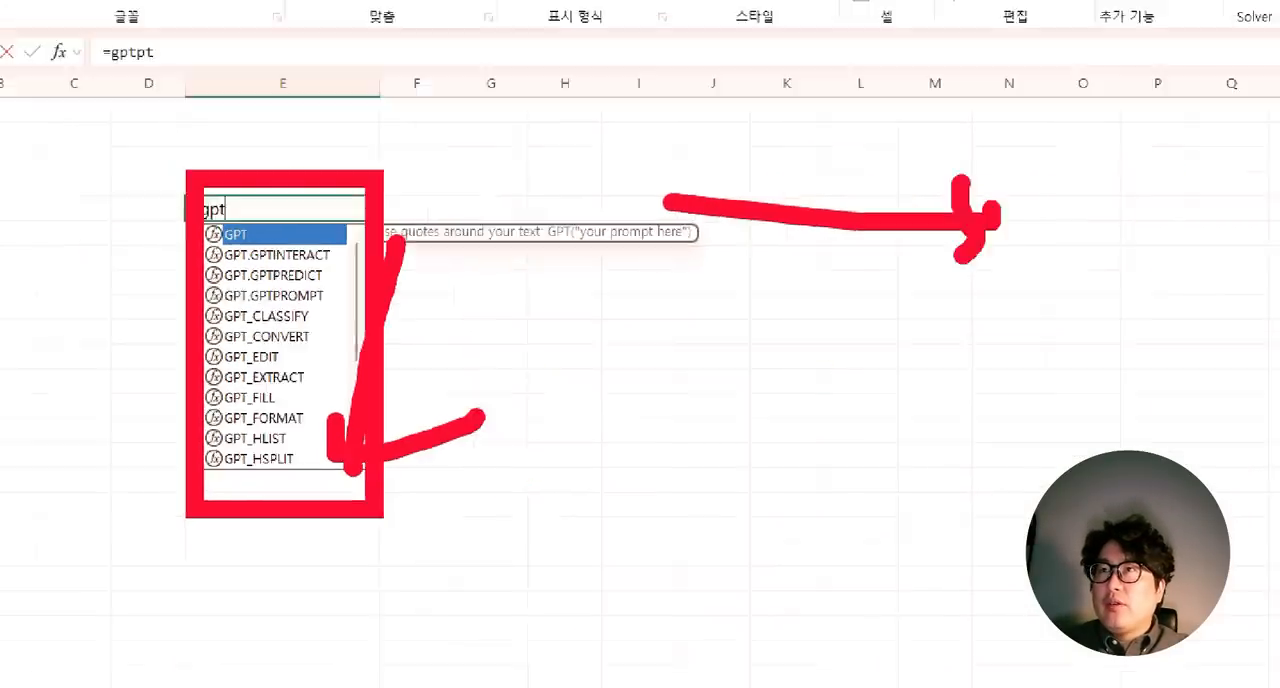
- Complete the GPT formula in cell E5 with the prompt "디지털 역량이란 무엇을 의미하니?" and enter it
key("Tab")
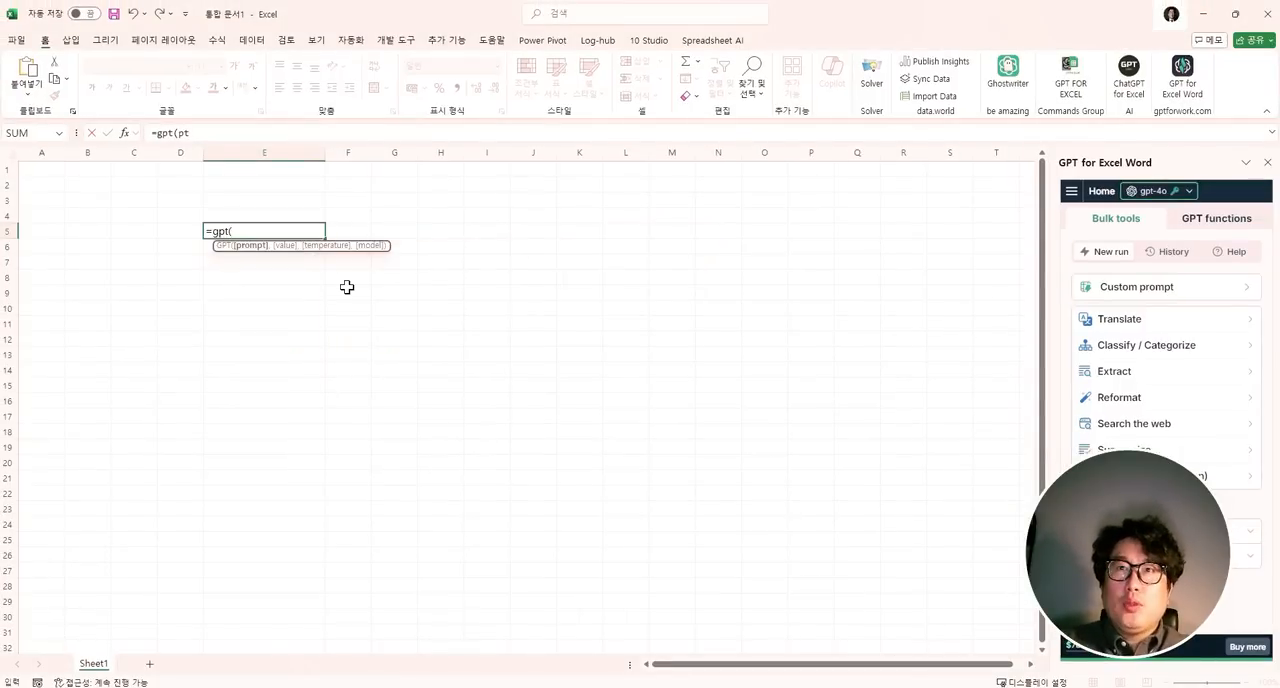
type("\"디지")
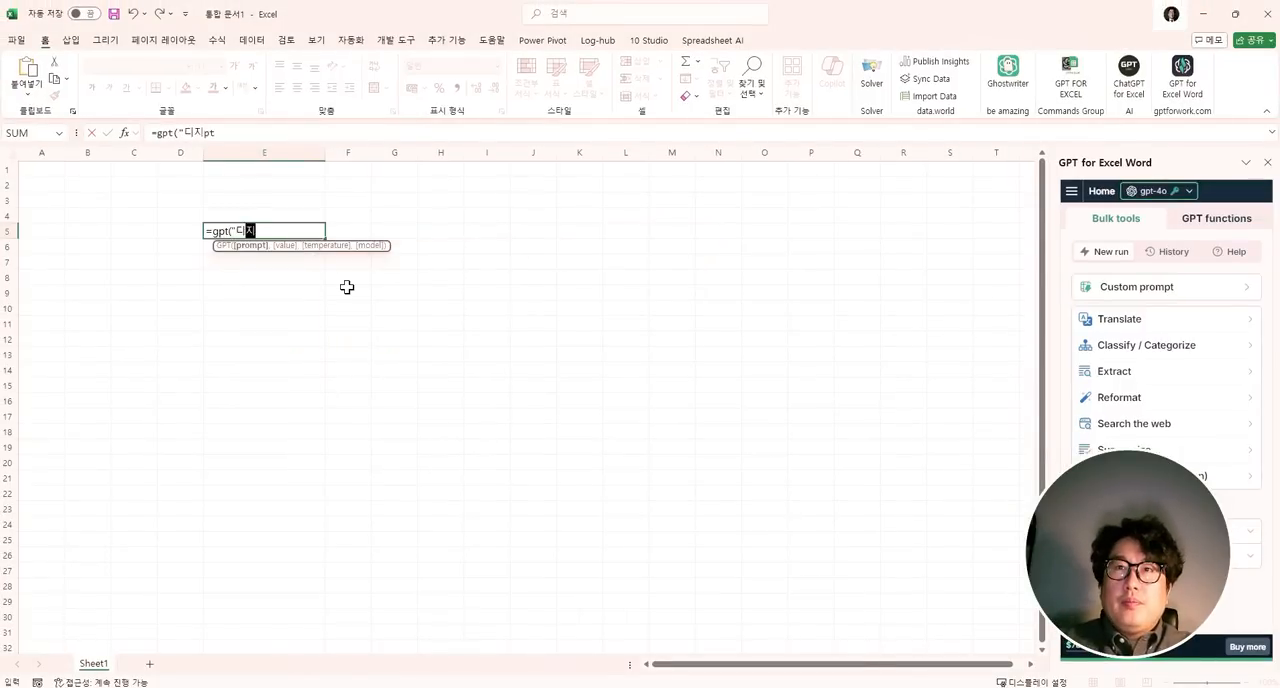
type("털 역량이란 무어")
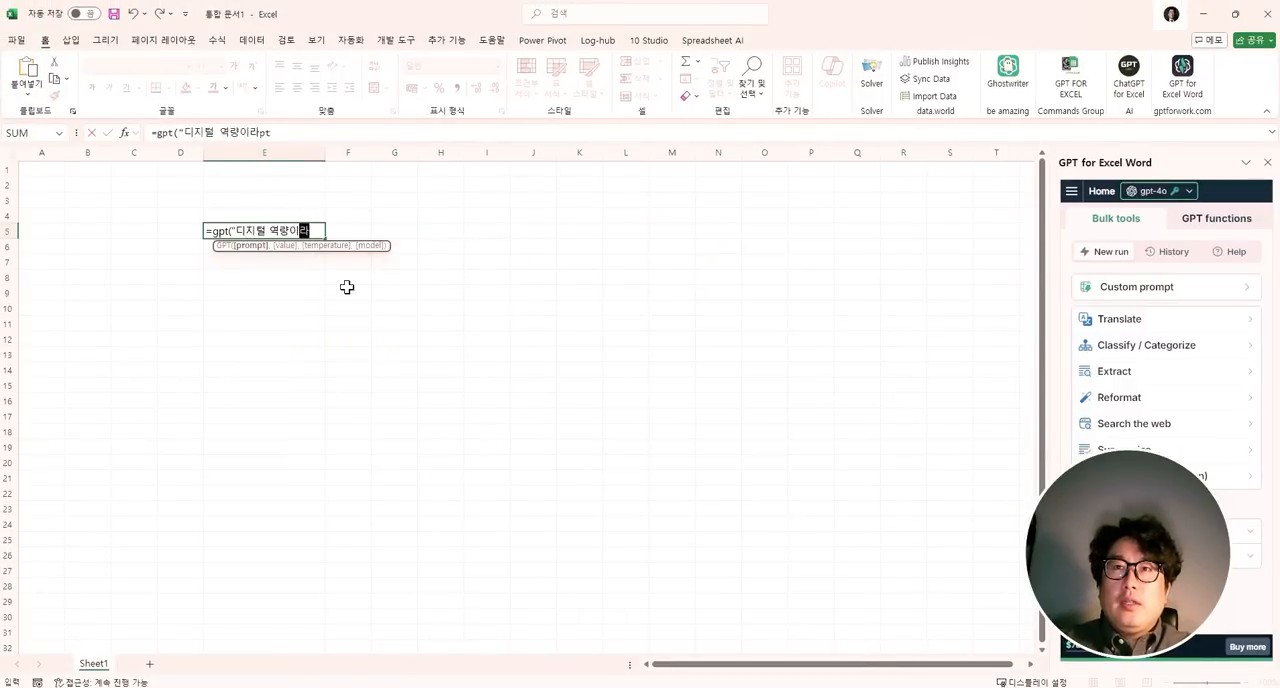
type("을 의미")
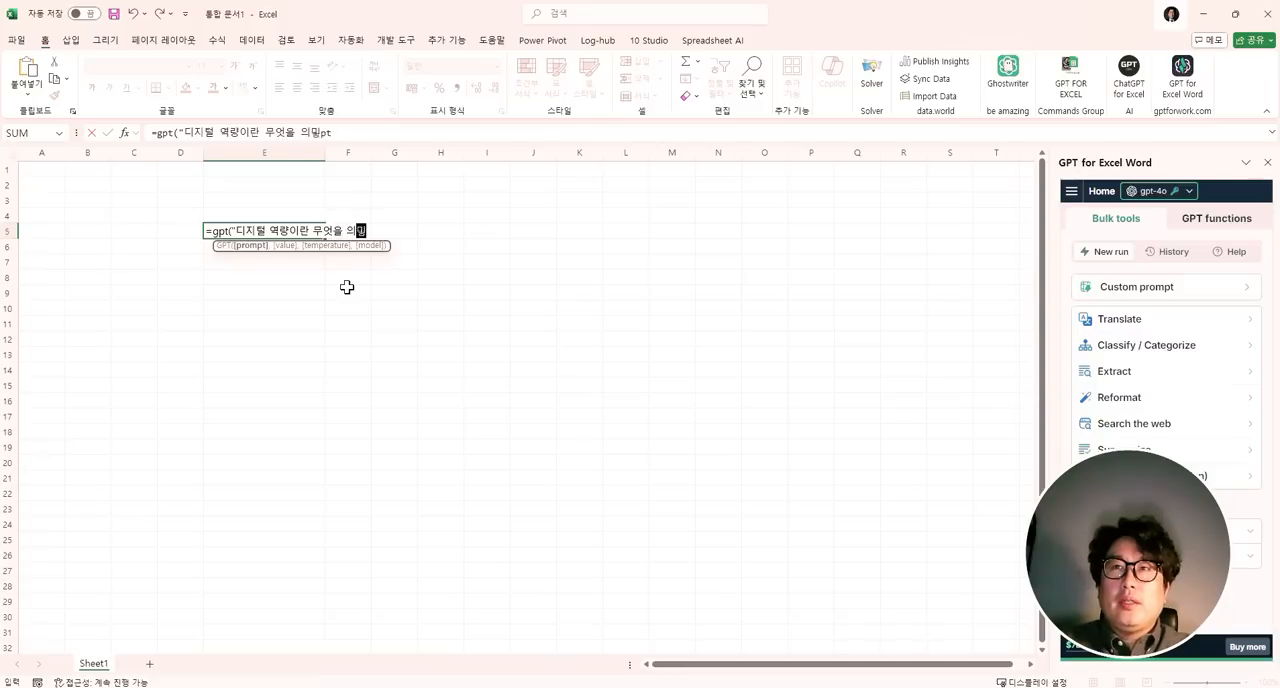
type("하나?")
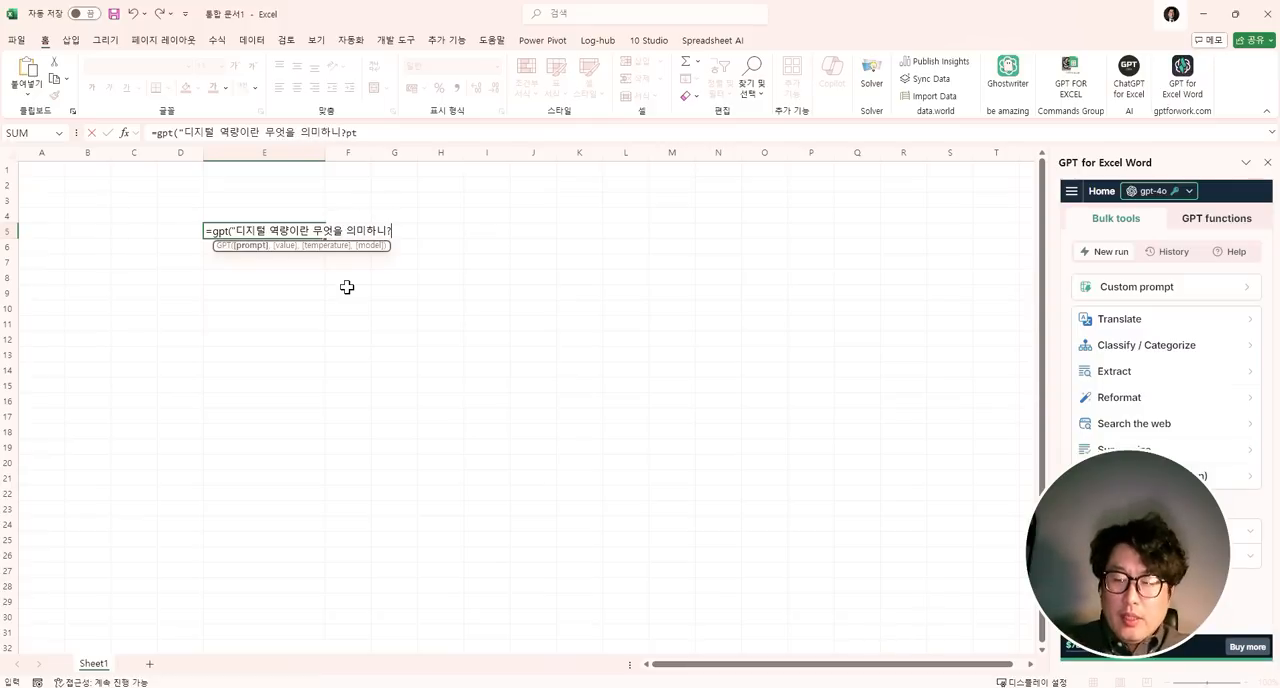
type("\")")
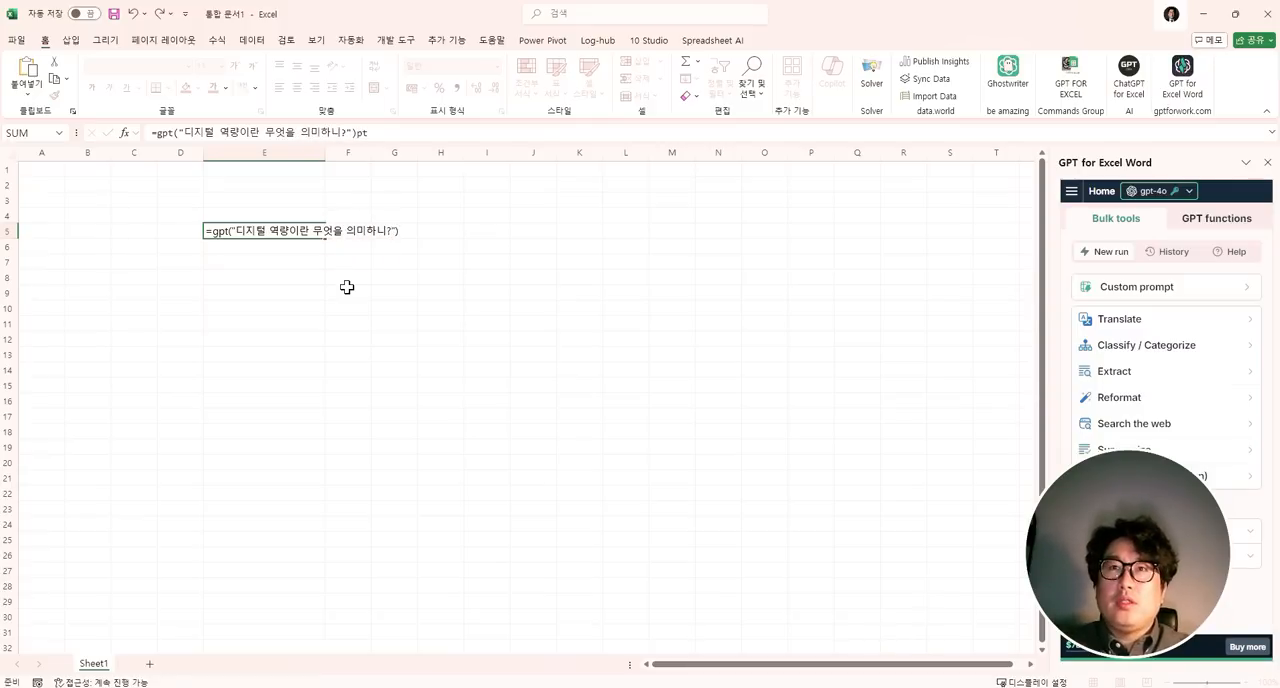
key("Return")
- Widen column E to over twice its width and wrap the text in cell E5
left_click_drag(326, 155, 404, 166)
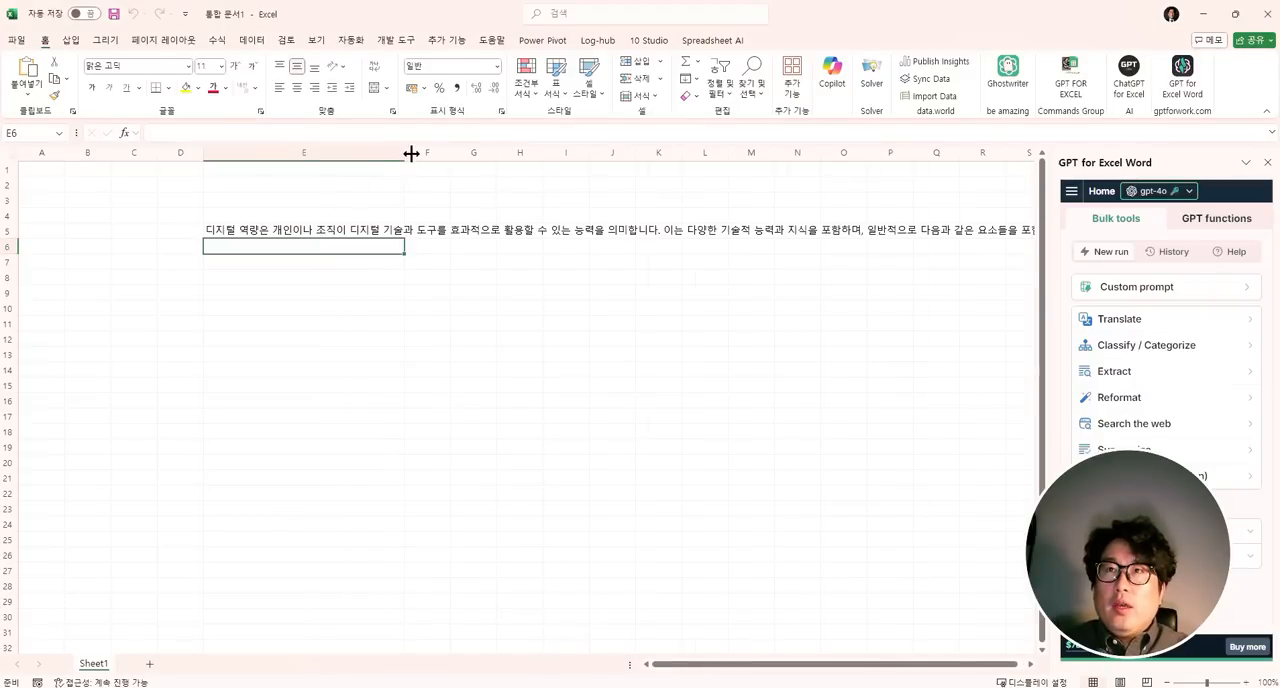
left_click_drag(405, 152, 459, 152)
left_click(383, 229)
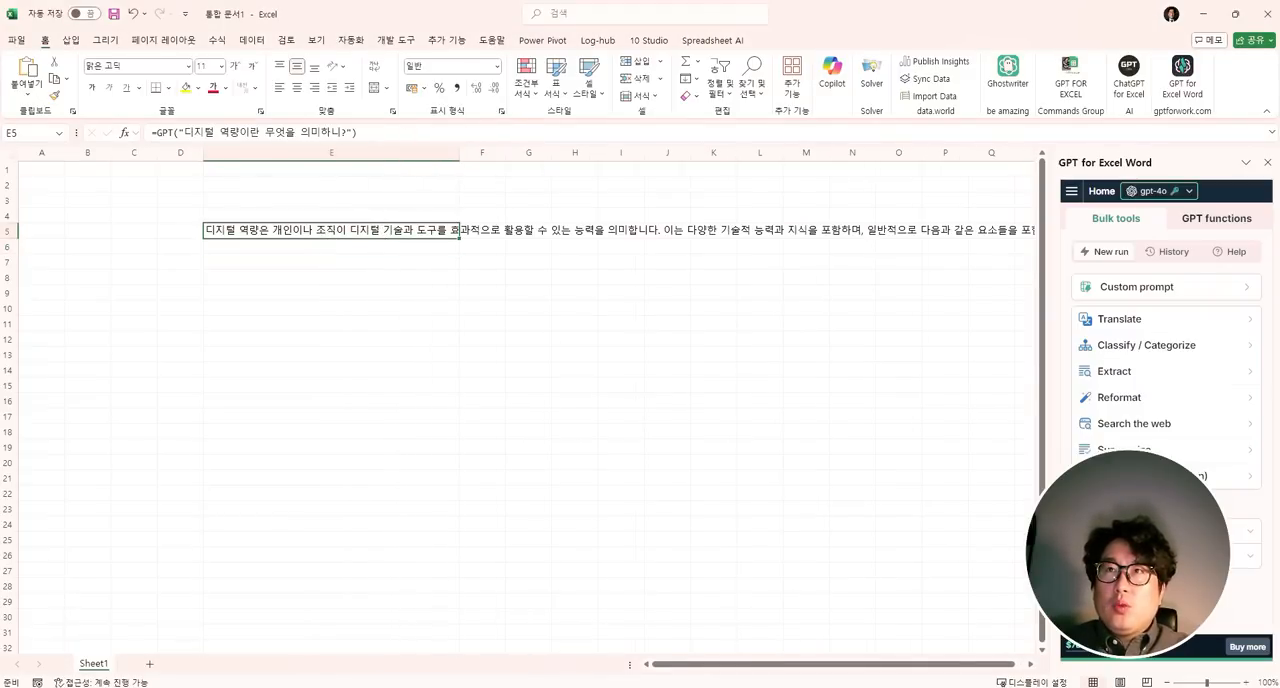
left_click(374, 66)
left_click_drag(460, 153, 526, 153)
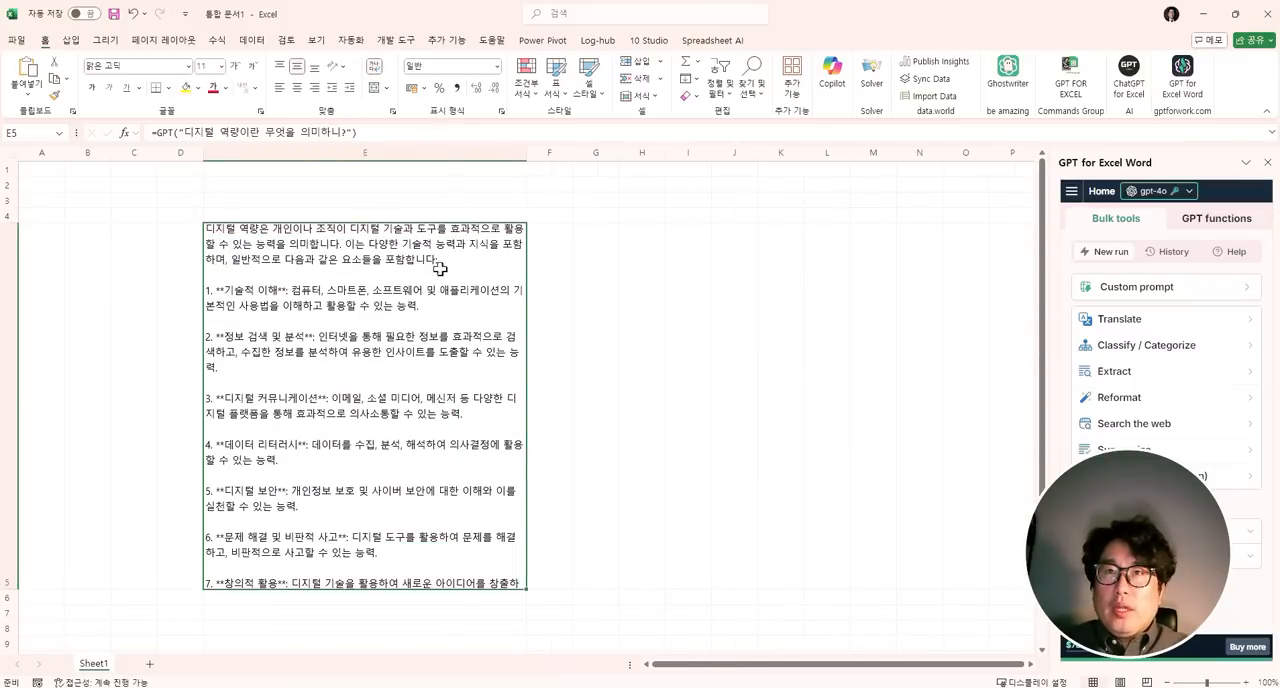
- Try copying cell E5 with its GPT formula into cell G5, and undo the paste
left_click_drag(157, 132, 390, 132)
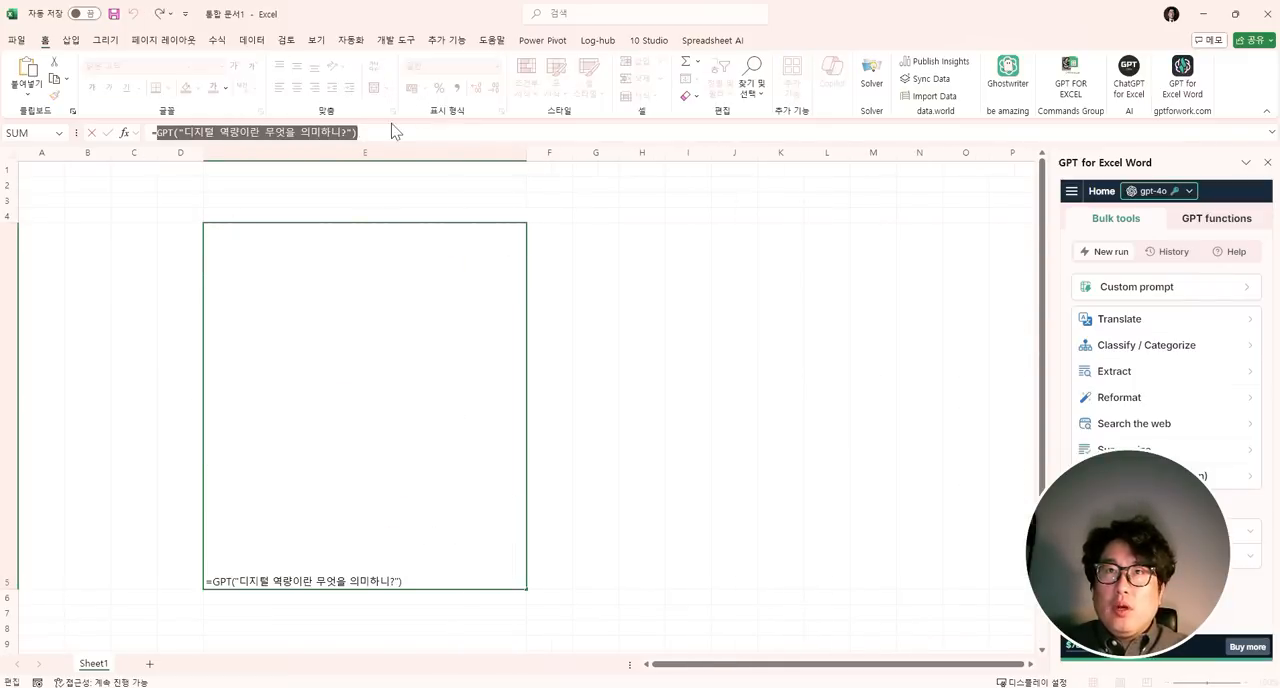
key("Escape")
key("ctrl+c")
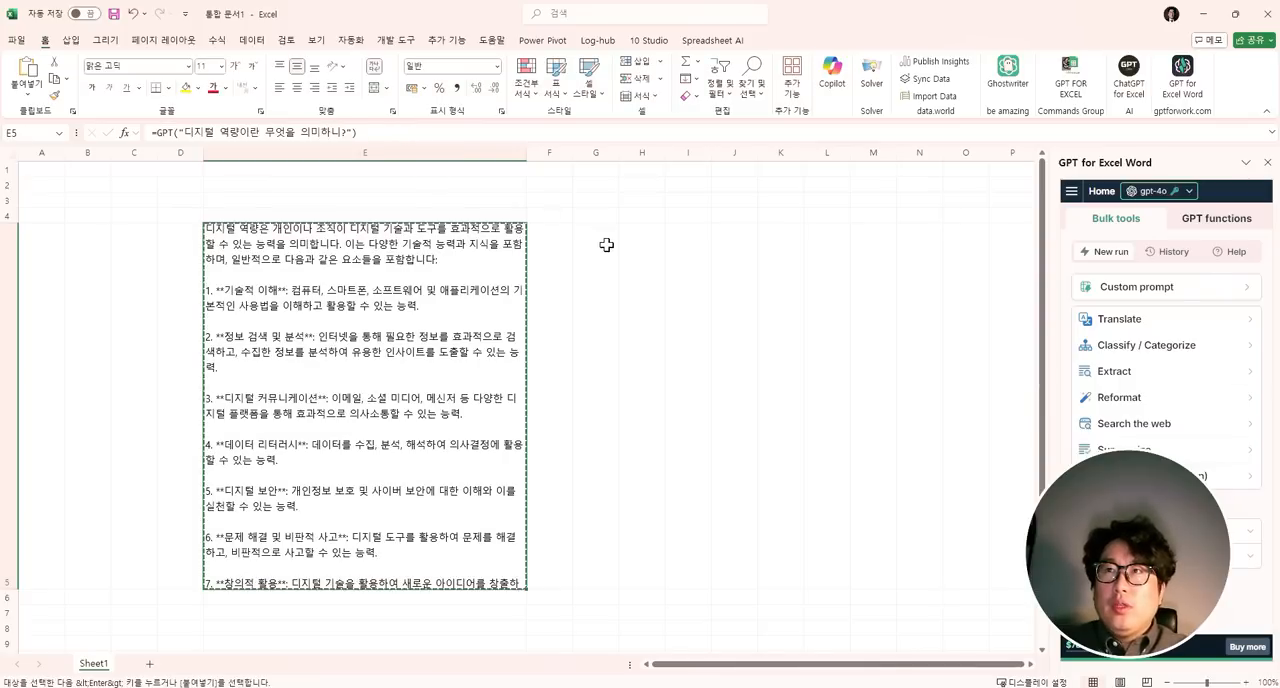
left_click(606, 246)
key("ctrl+v")
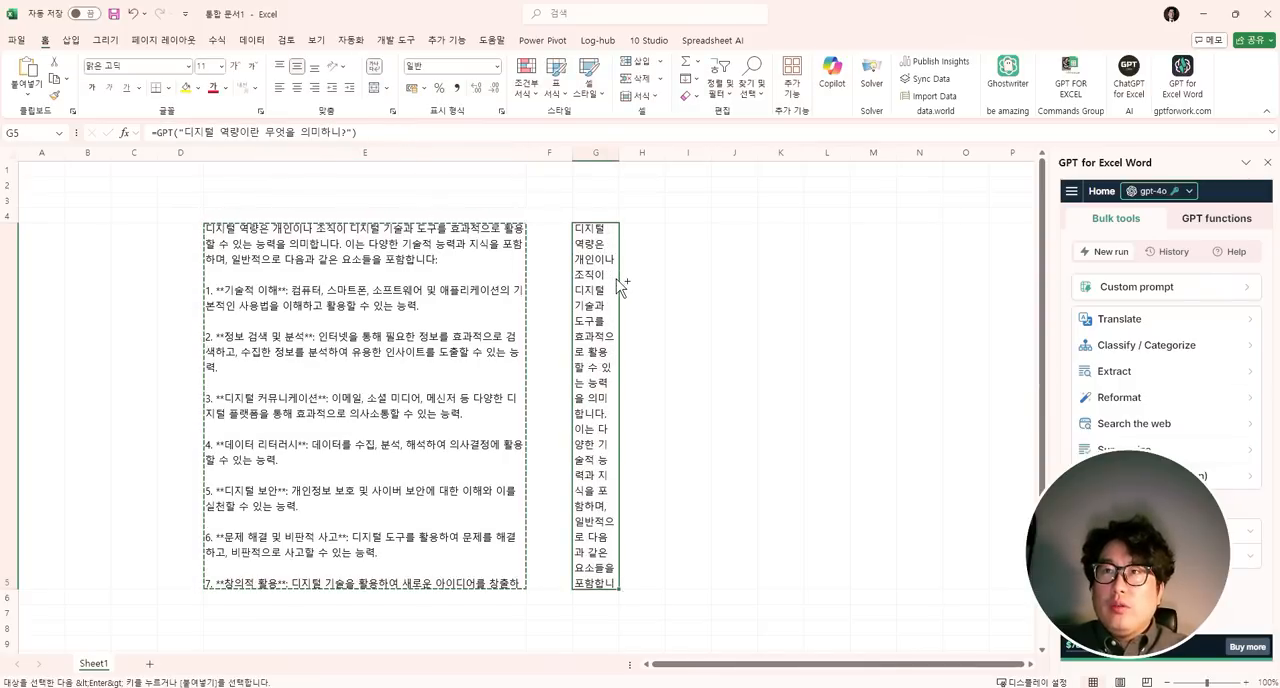
key("ctrl+z")
- Nest the existing GPT formula in cell E5 inside a GPT_LIST function and enter it
left_click(516, 285)
left_click_drag(157, 132, 357, 132)
left_click(152, 132)
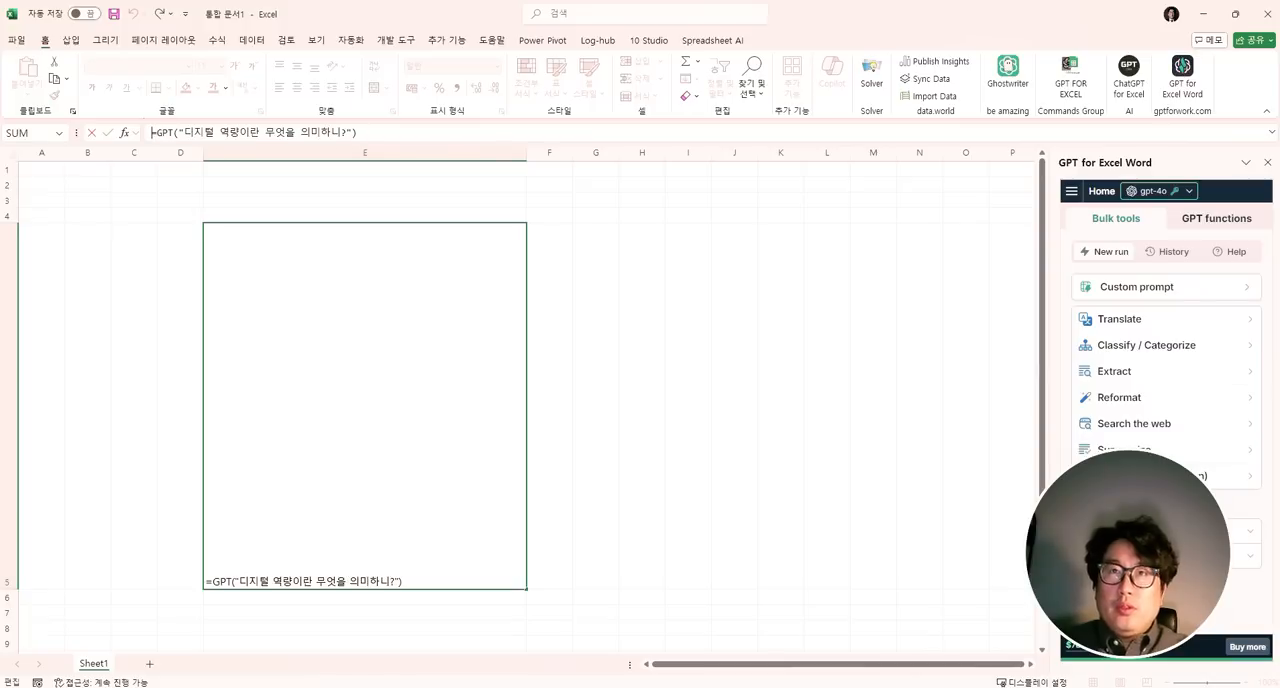
type("헷_")
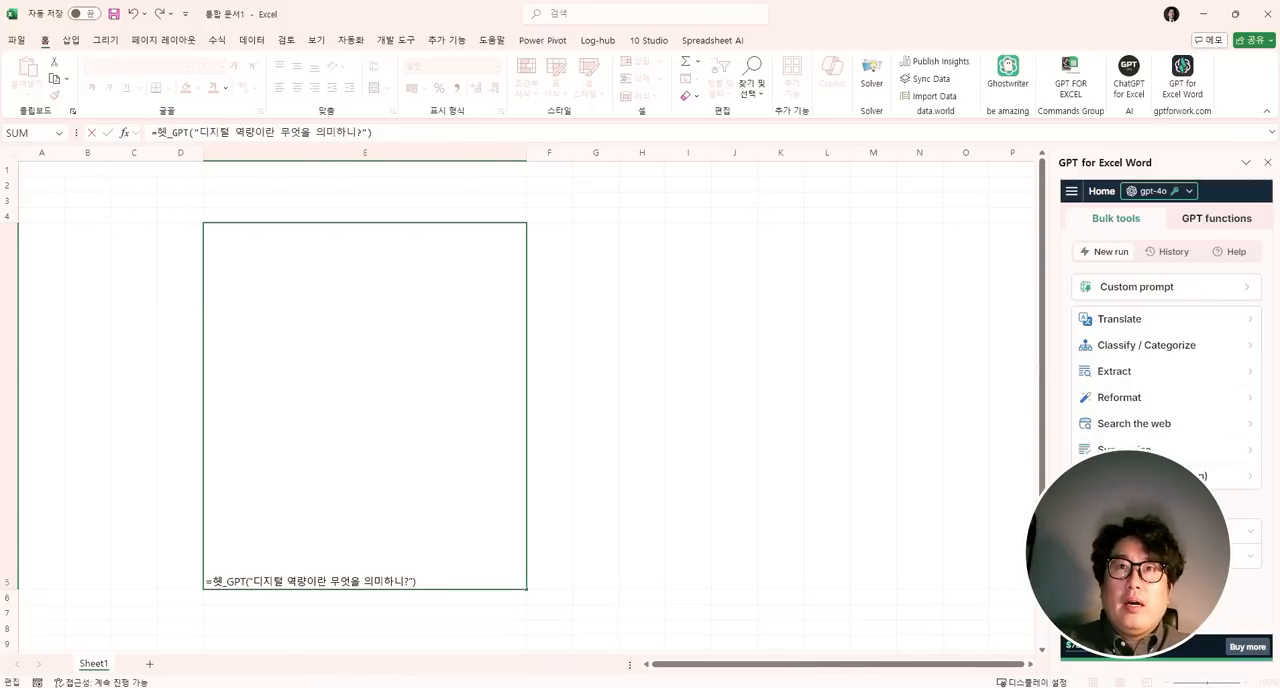
key("BackSpace")
key("BackSpace")
type("gpt_lis")
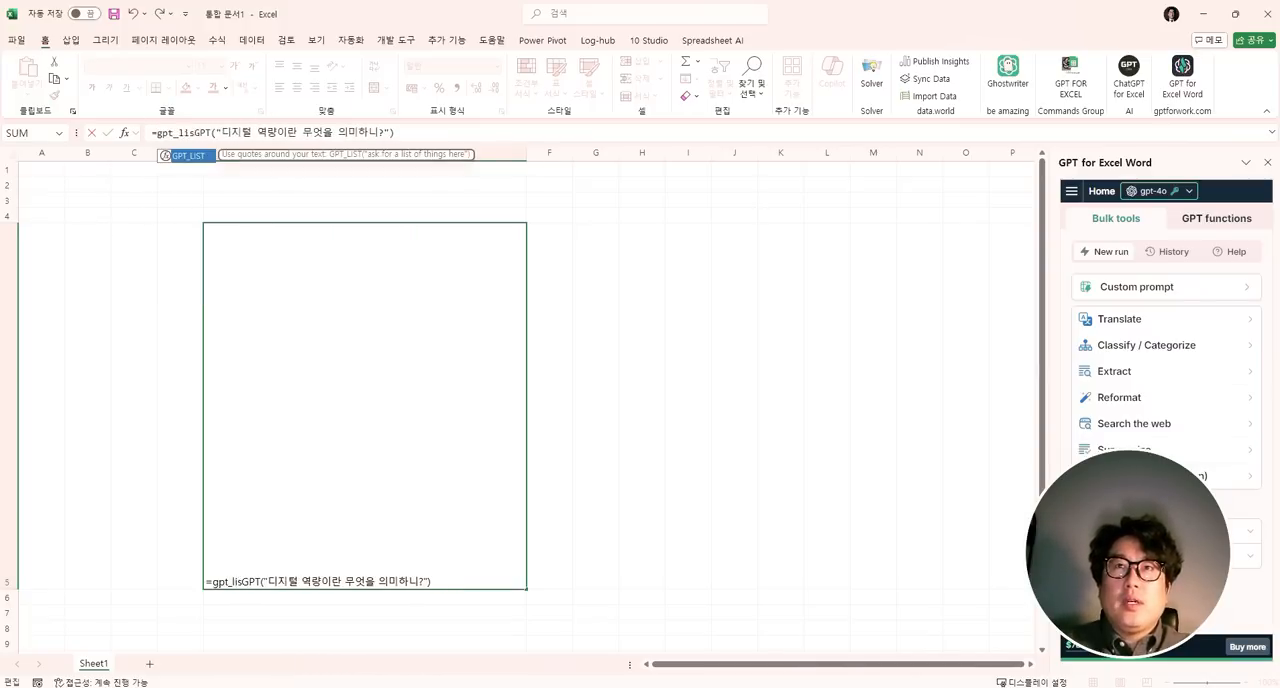
type("t( ")
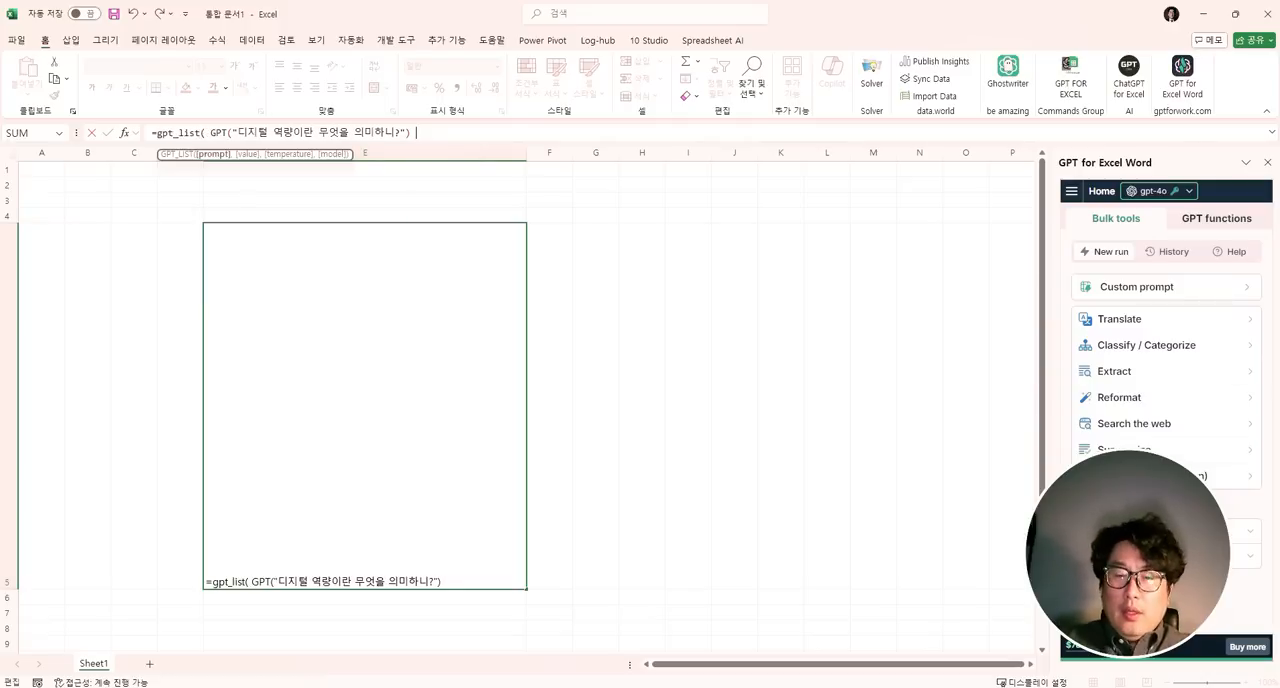
type(")")
left_click_drag(210, 132, 410, 132)
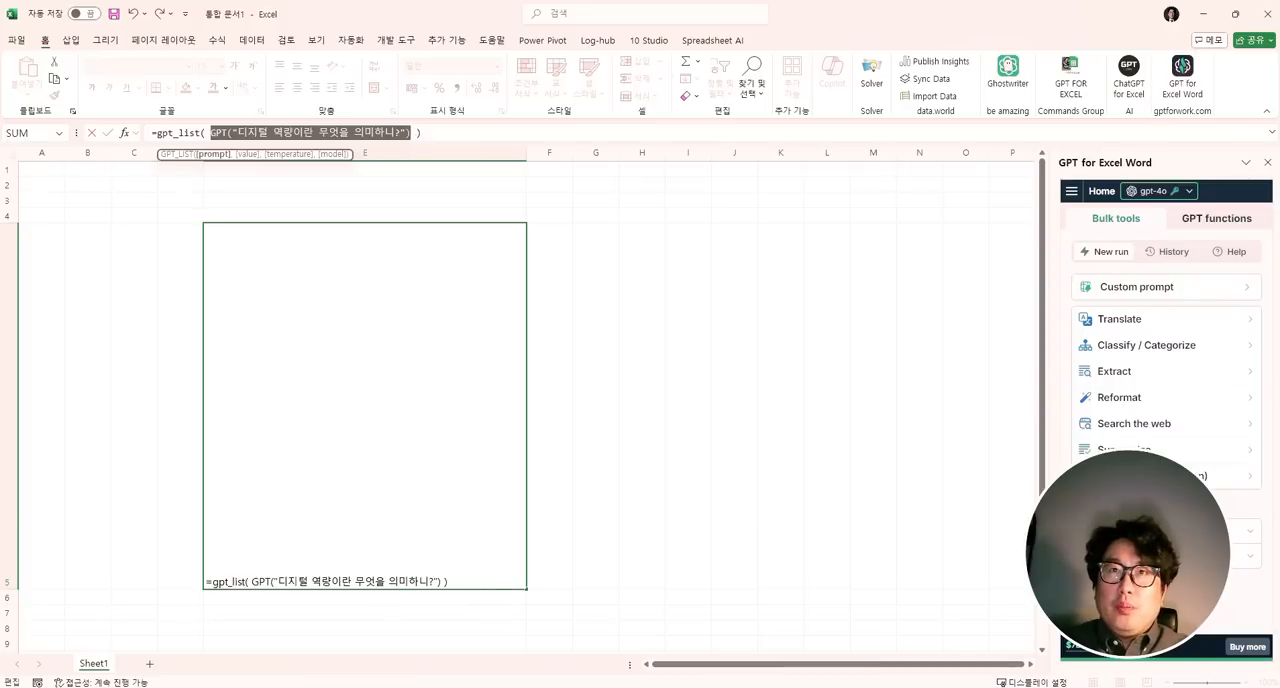
left_click_drag(162, 132, 200, 133)
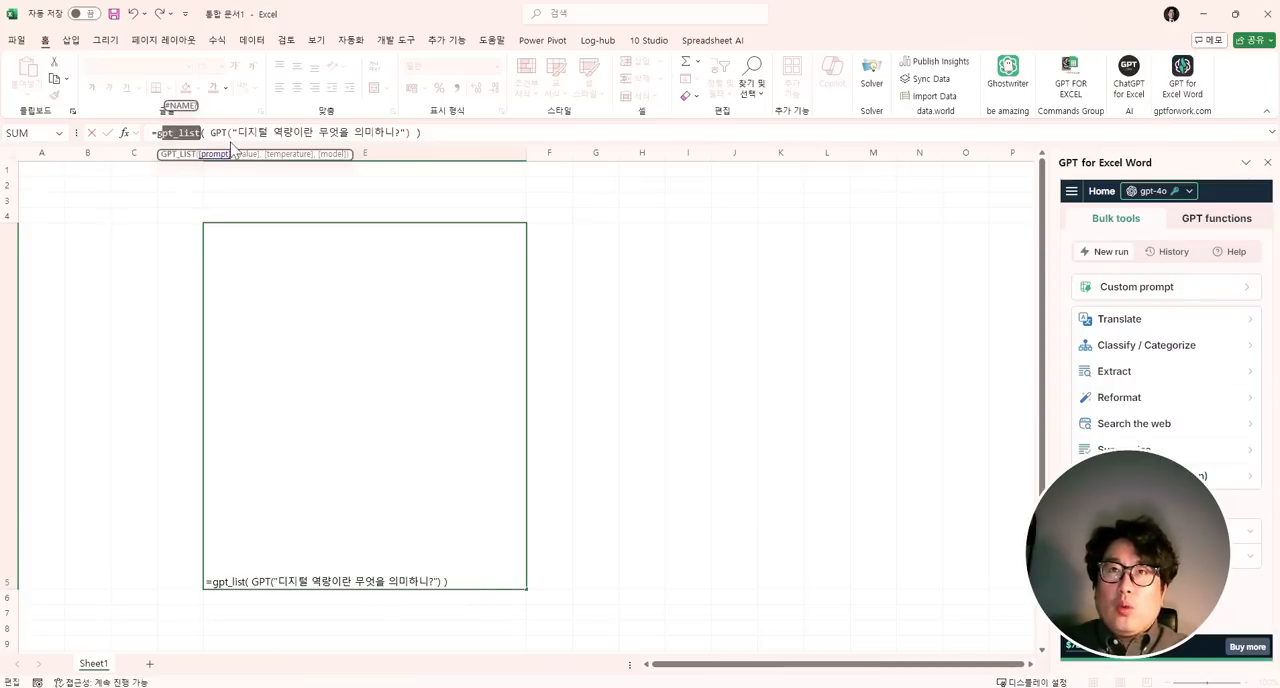
left_click(422, 132)
key("Return")
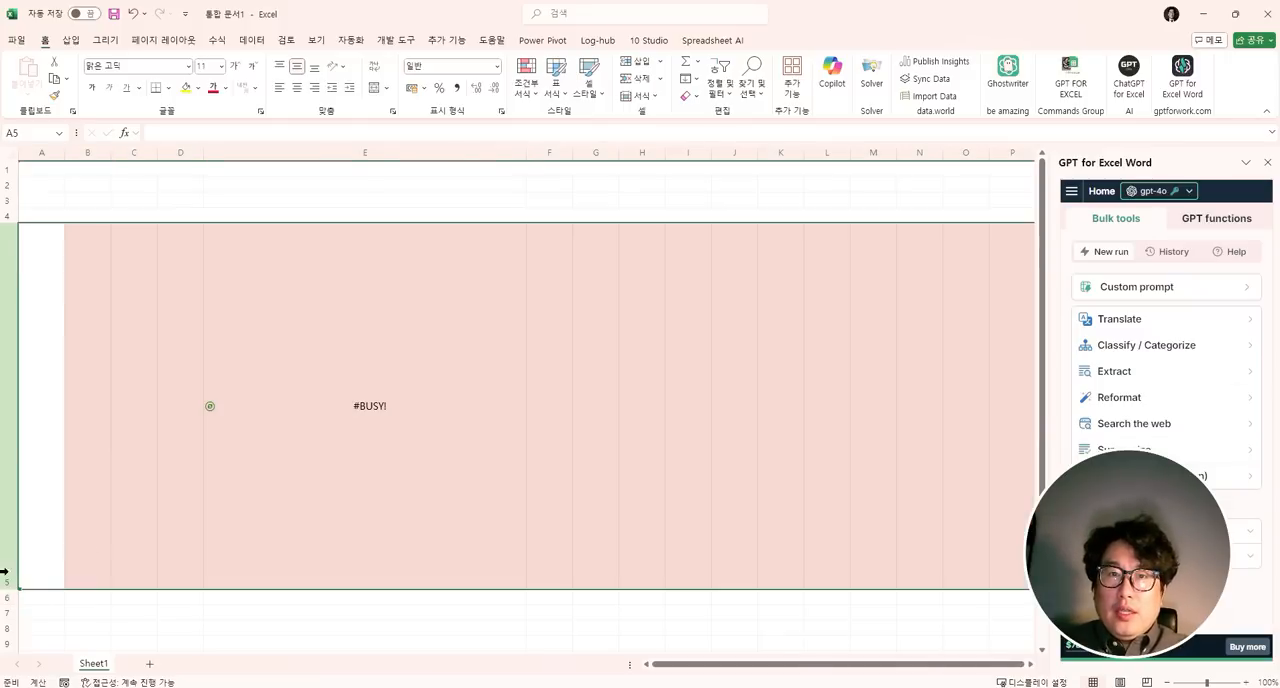
- Shrink row 5 to about the height of a single text line and select cell E5
left_click(8, 584)
left_click_drag(8, 588, 29, 241)
left_click(254, 232)
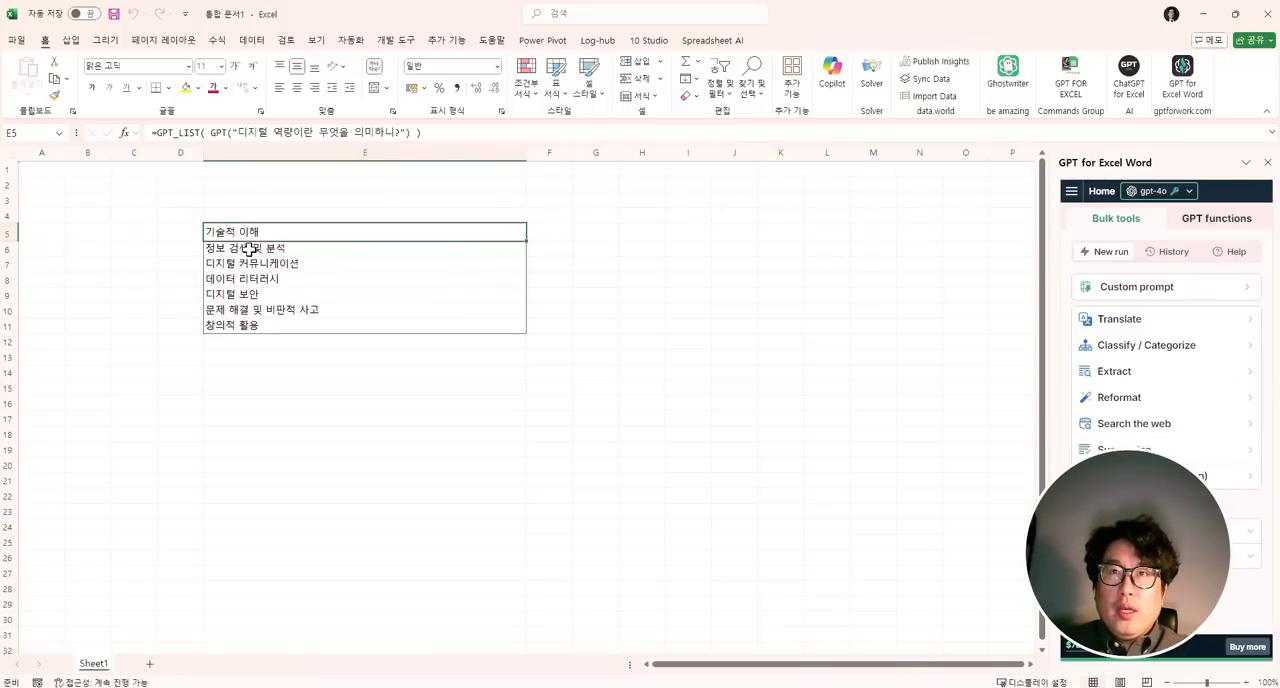
- Examine the generated list items below cell E5 one by one, down to the end of the list
left_click(250, 249)
left_click(250, 264)
left_click(250, 280)
left_click(251, 295)
left_click(254, 310)
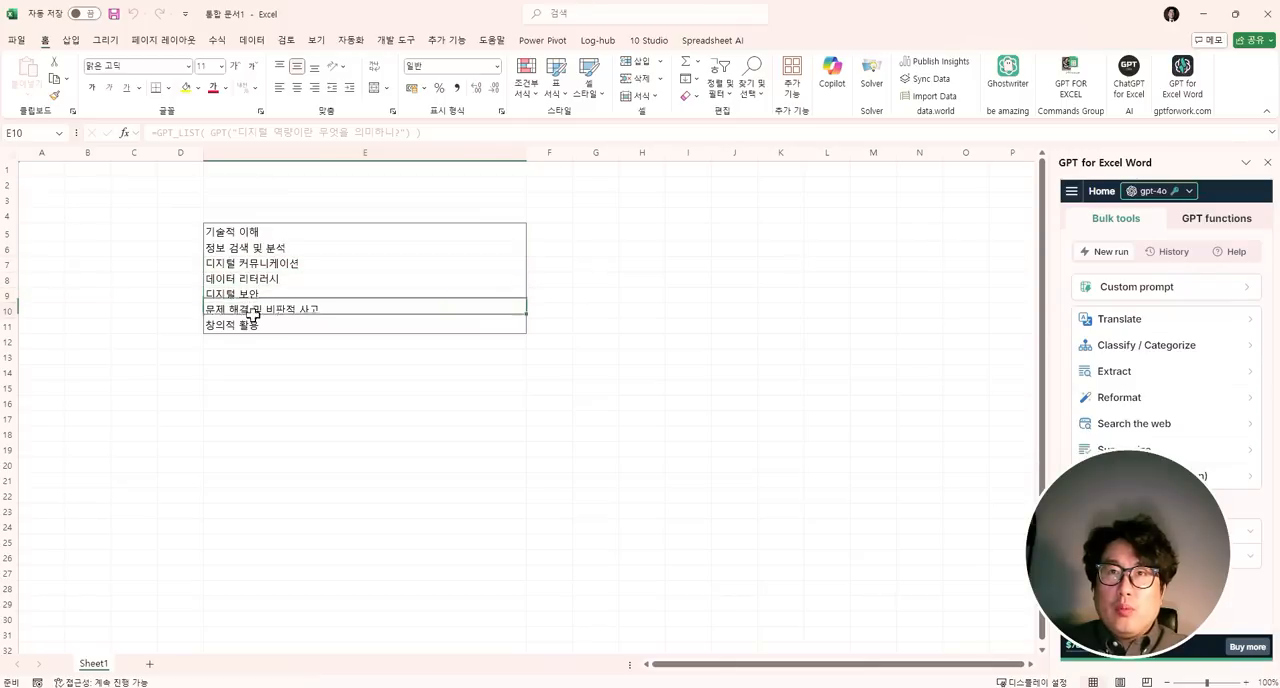
left_click(262, 325)
left_click(276, 340)
- Add the headers 주제 in E4 and 세부내용 in F4, narrowing column E and widening column F to suit
left_click_drag(531, 157, 348, 171)
left_click(303, 230)
left_click(318, 213)
type("w")
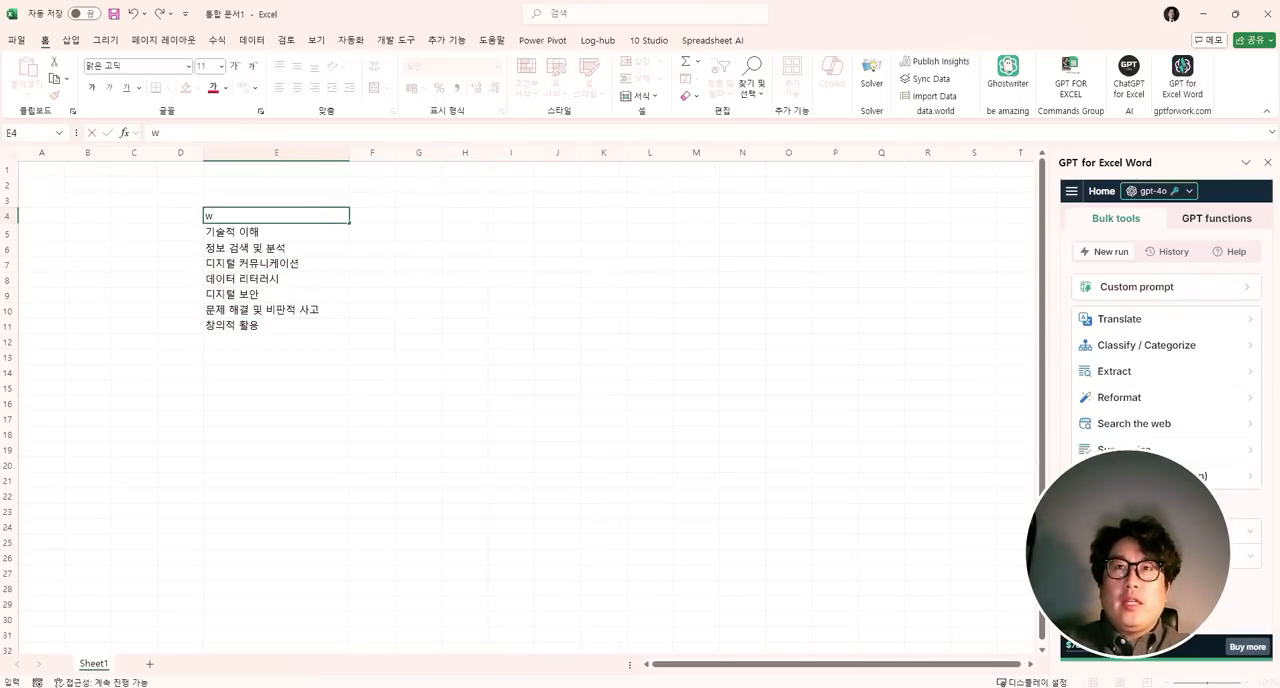
type("제")
key("Tab")
type("세")
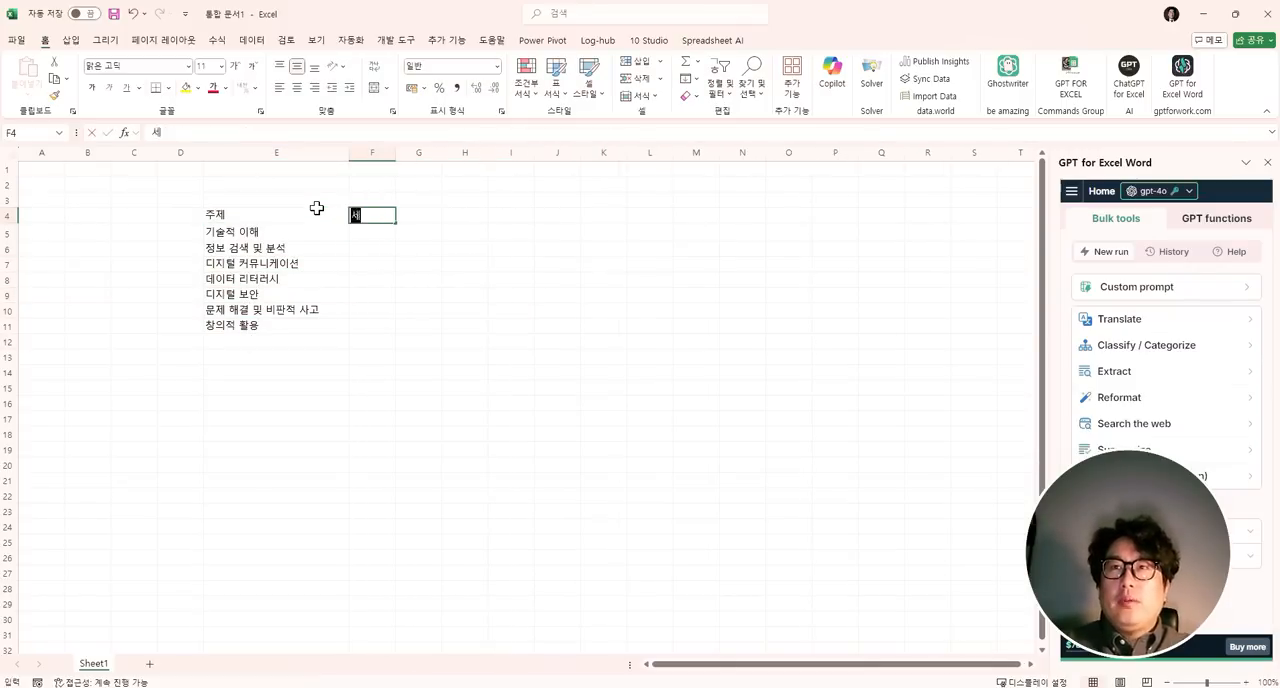
type("부냉용")
key("Return")
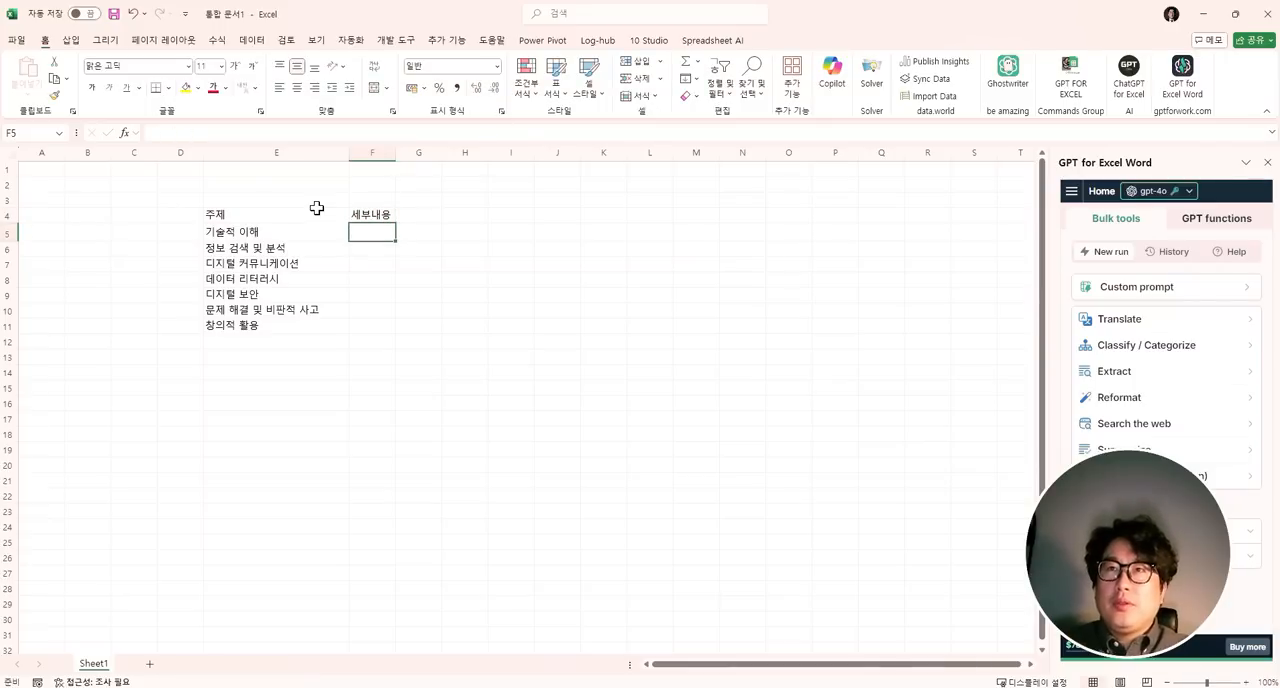
left_click_drag(396, 152, 727, 152)
type("ㅁ니ㅏ오ㅓ하ㅣㅁ저호가ㅣ모ㅓㄱ")
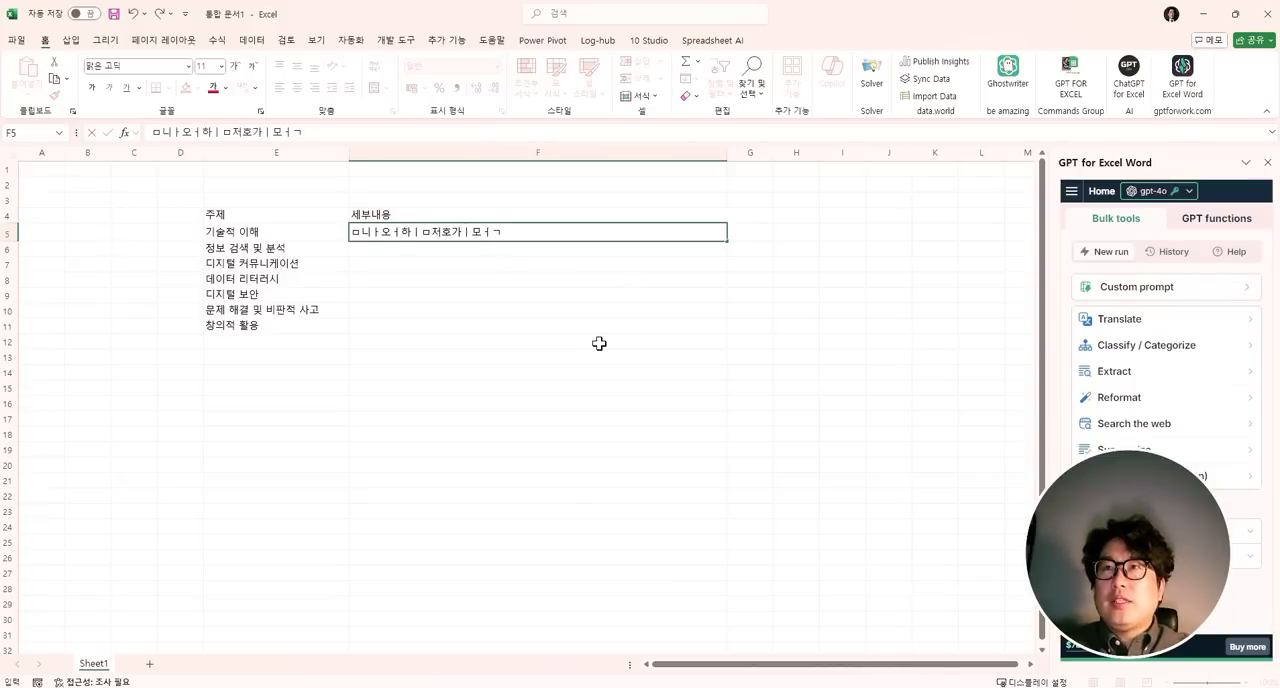
key("BackSpace")
key("BackSpace")
key("BackSpace")
key("BackSpace")
key("BackSpace")
key("BackSpace")
key("BackSpace")
key("BackSpace")
key("BackSpace")
key("BackSpace")
key("BackSpace")
key("BackSpace")
key("BackSpace")
key("BackSpace")
- Begin a gpt_web formula in cell F5 that takes the topic in cell E5 as its prompt
type("=g")
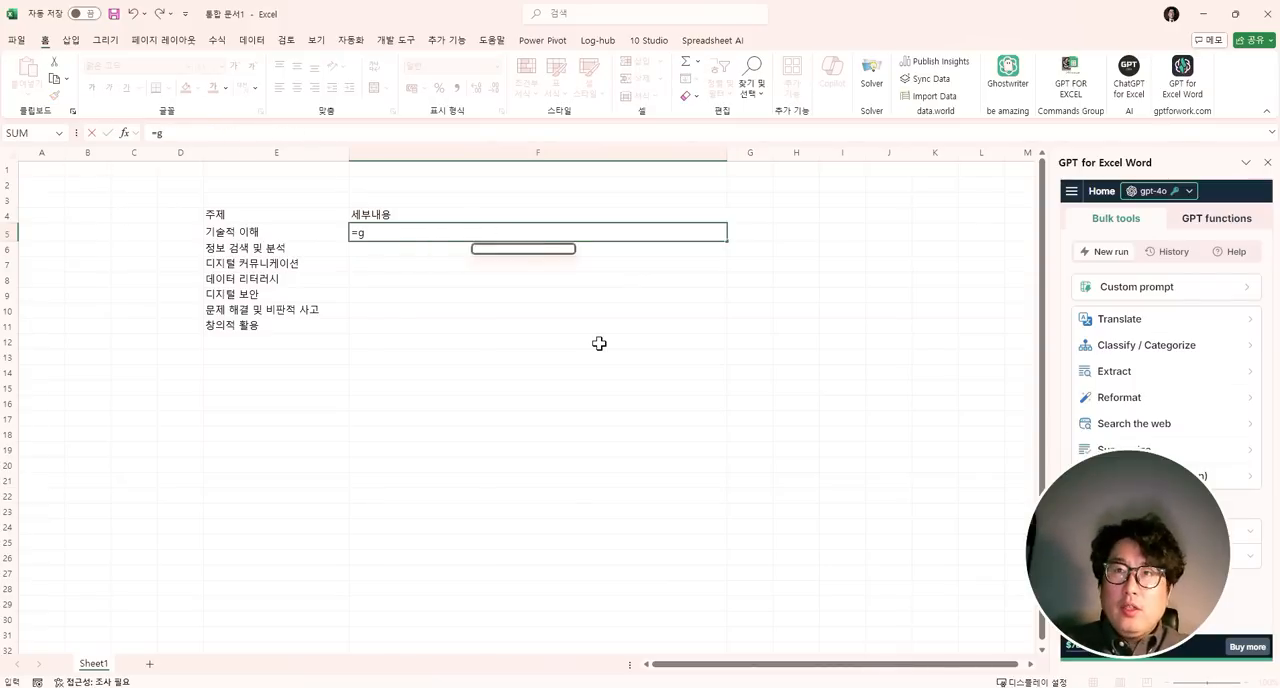
type("pt")
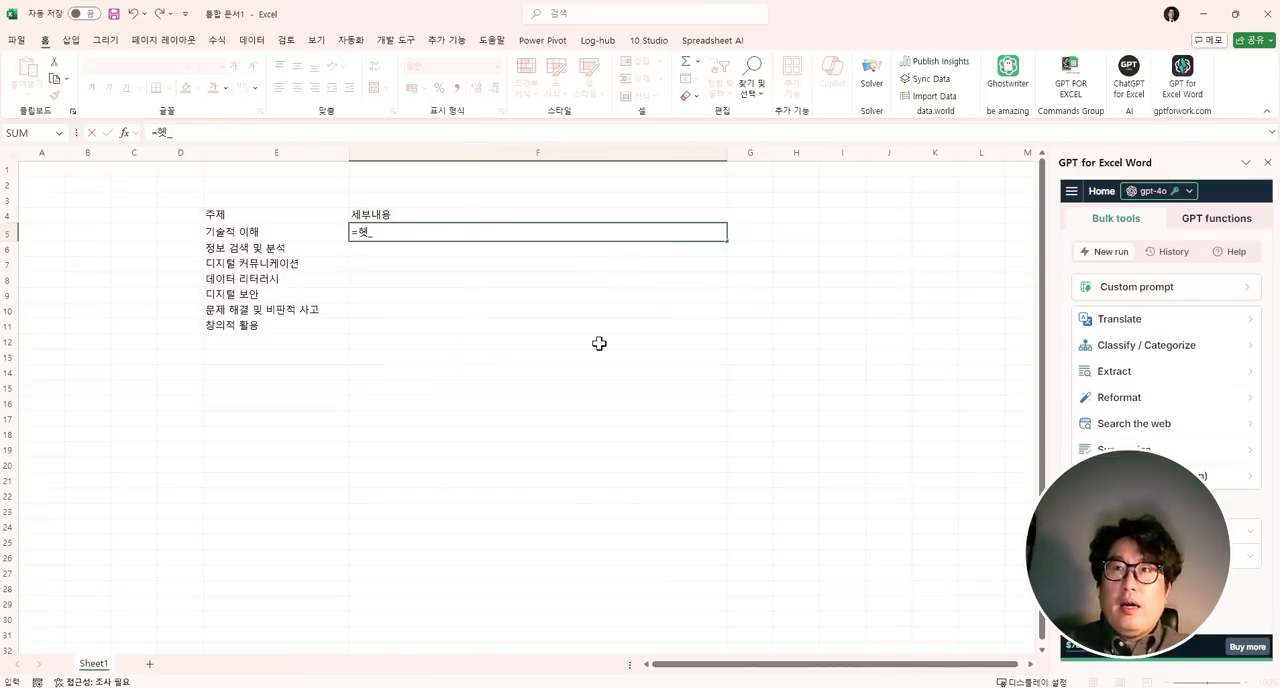
type("_")
key("BackSpace")
key("Hangul")
type("web(")
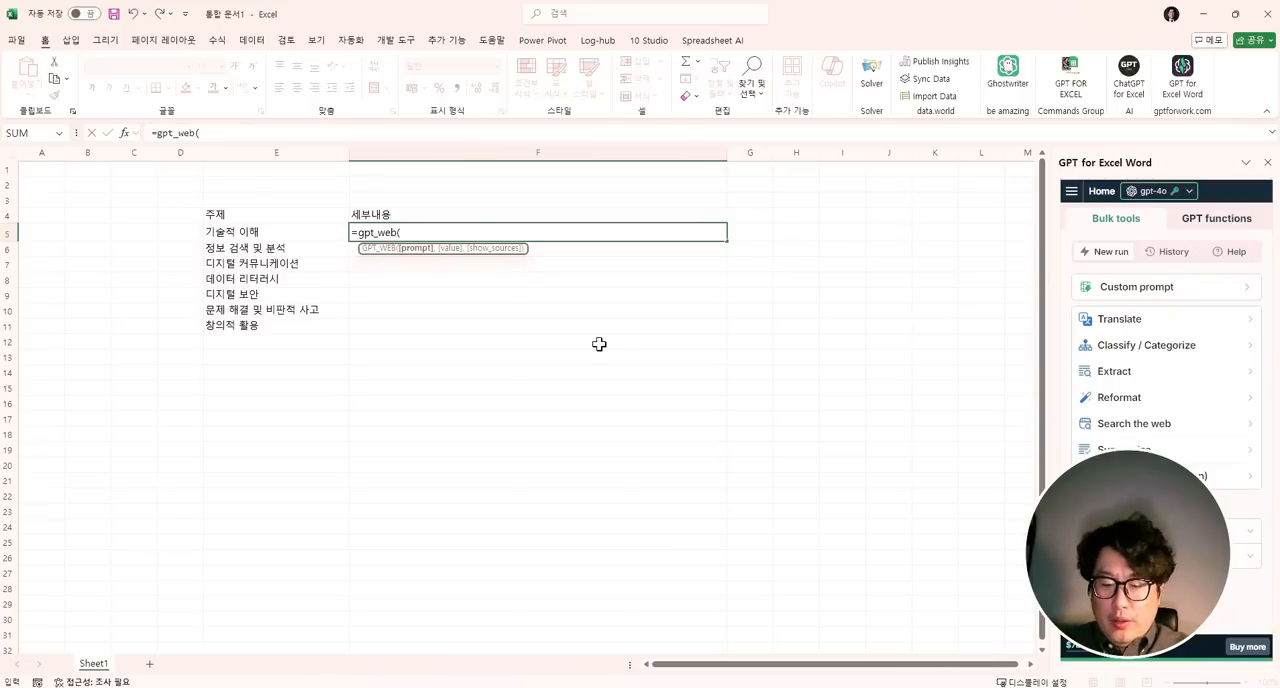
left_click(262, 234)
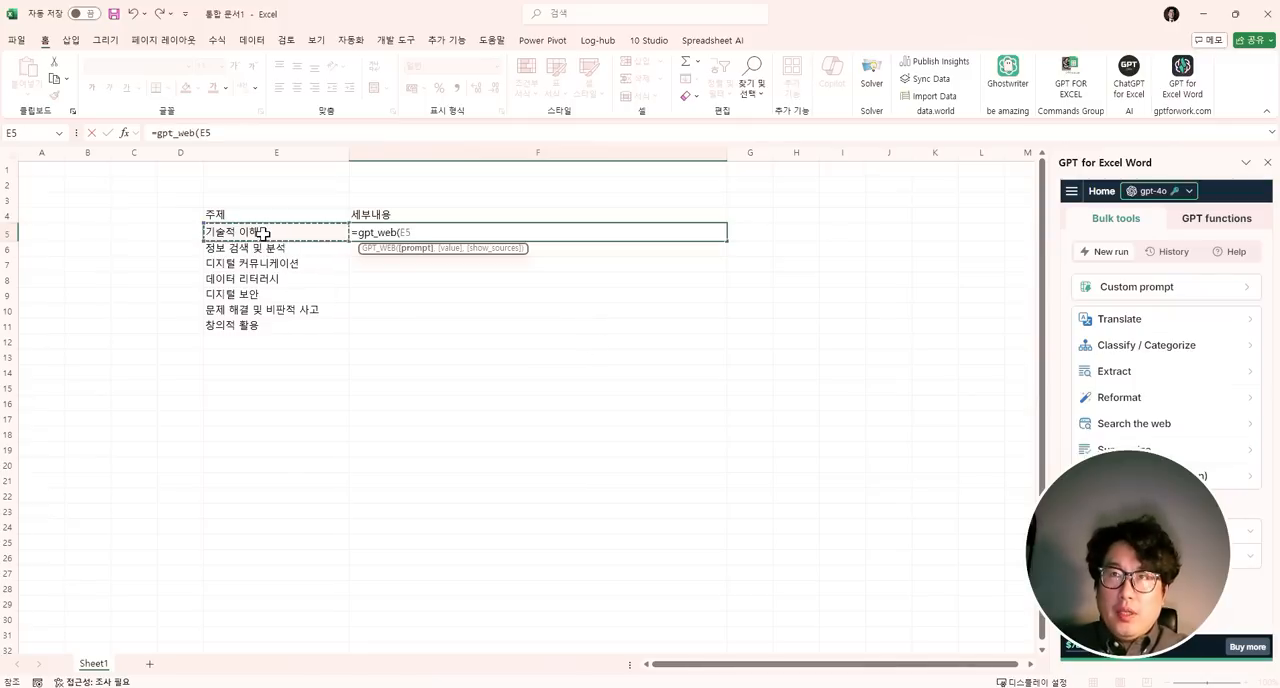
- Append the prompt text &"이 역량이 어떤 역량인지 세부적으로 100글자로 요약해" after E5 and close the formula's parenthesis
type("&\"이")
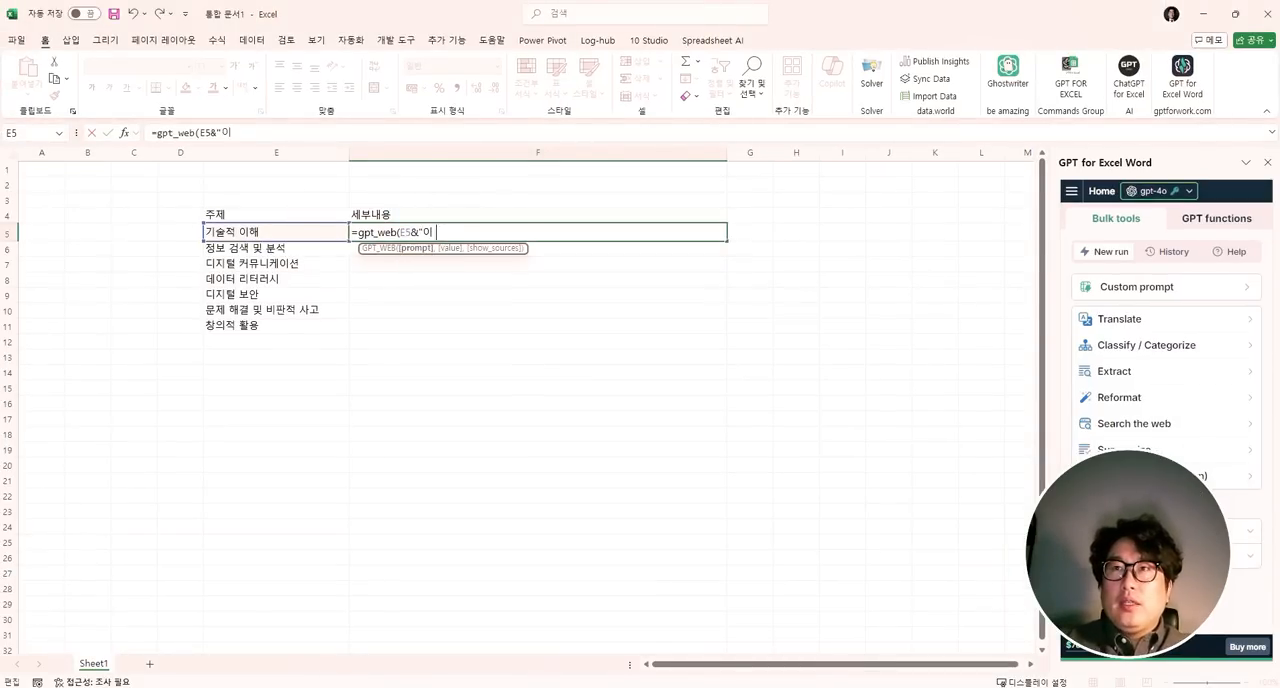
type("역량이")
type(" 어떤 역량")
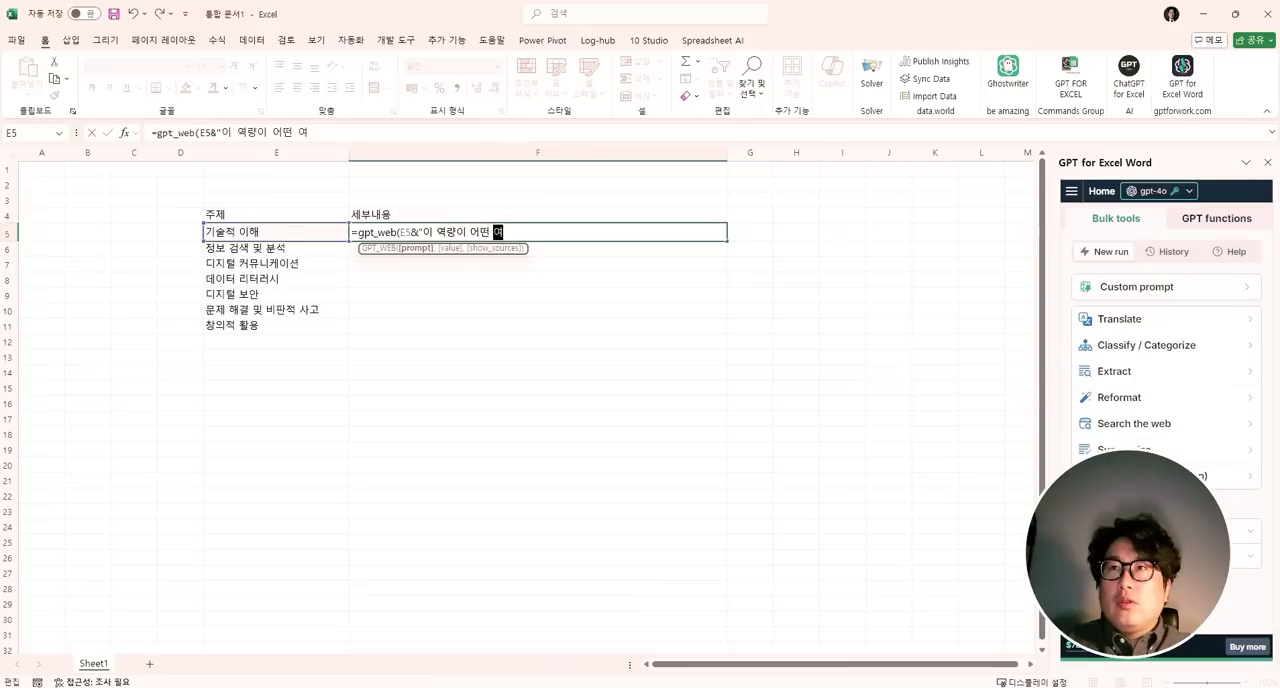
type("인지 세부족")
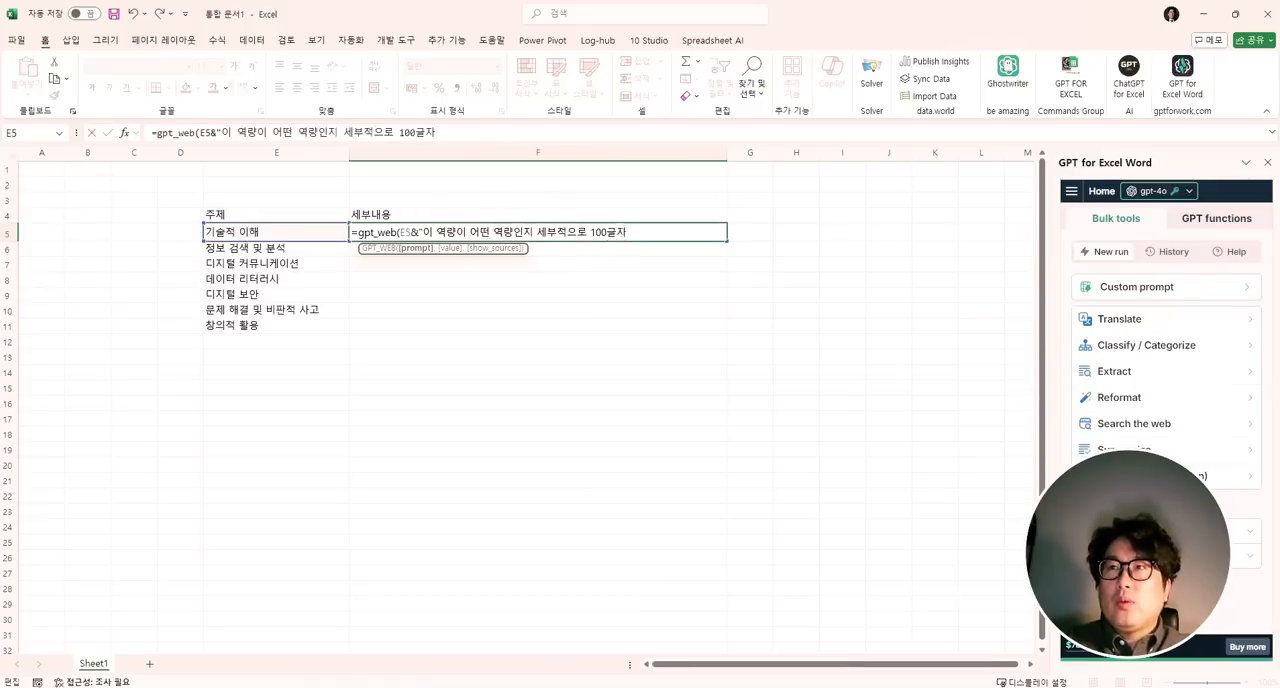
type("으로 100글자로 요약해\"")
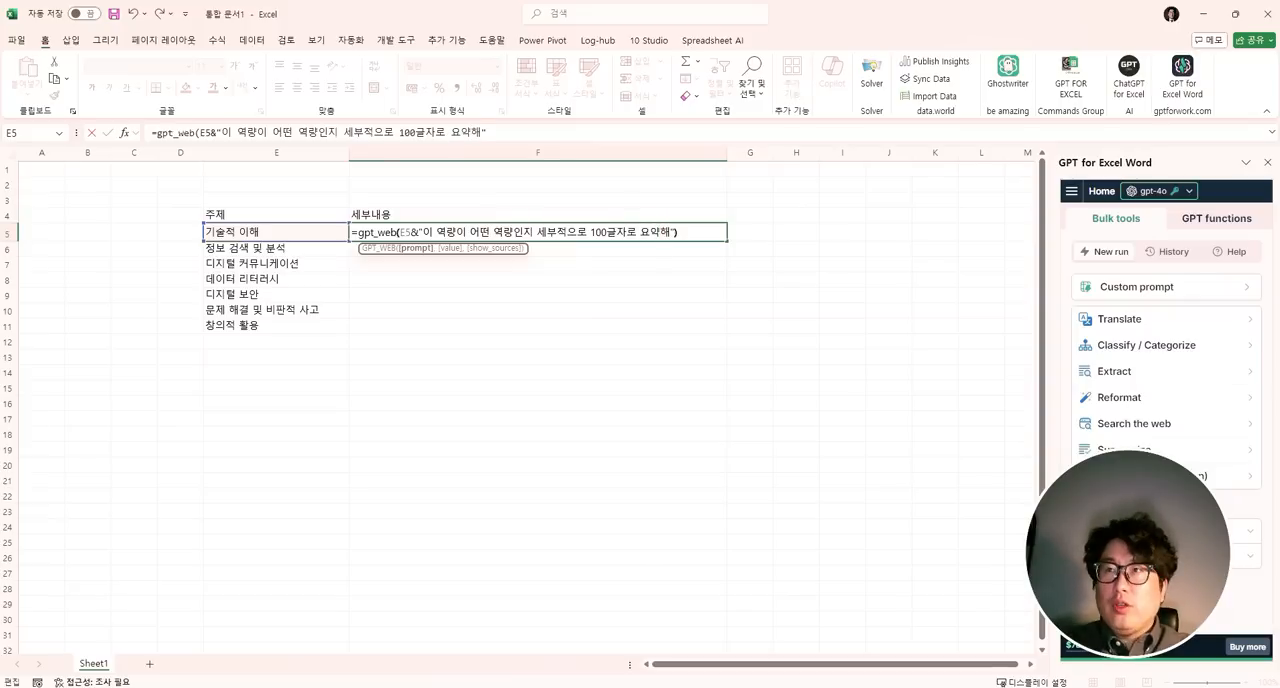
type(")")
key("ctrl+1")
left_click(288, 242)
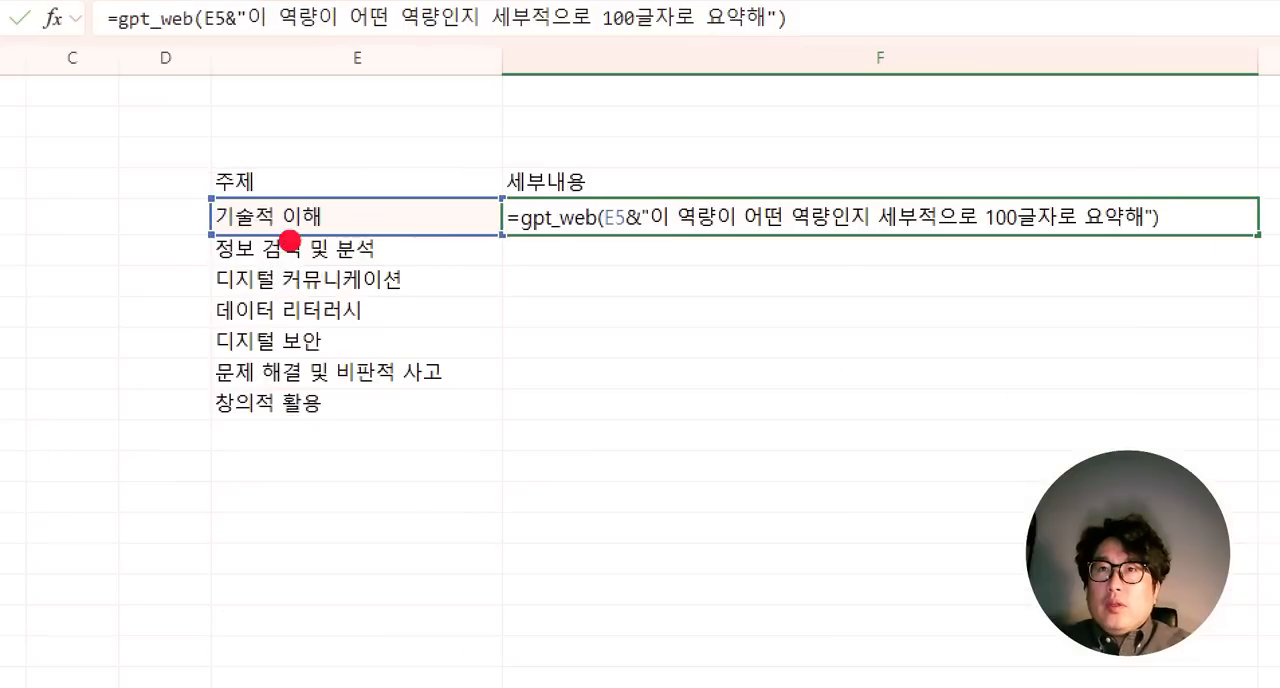
mouse_move(295, 245)
left_mouse_down()
mouse_move(235, 245)
mouse_move(213, 200)
mouse_move(288, 188)
mouse_move(345, 235)
mouse_move(335, 245)
left_mouse_up()
mouse_move(372, 78)
left_mouse_down()
mouse_move(386, 178)
mouse_move(365, 214)
mouse_move(415, 230)
left_mouse_up()
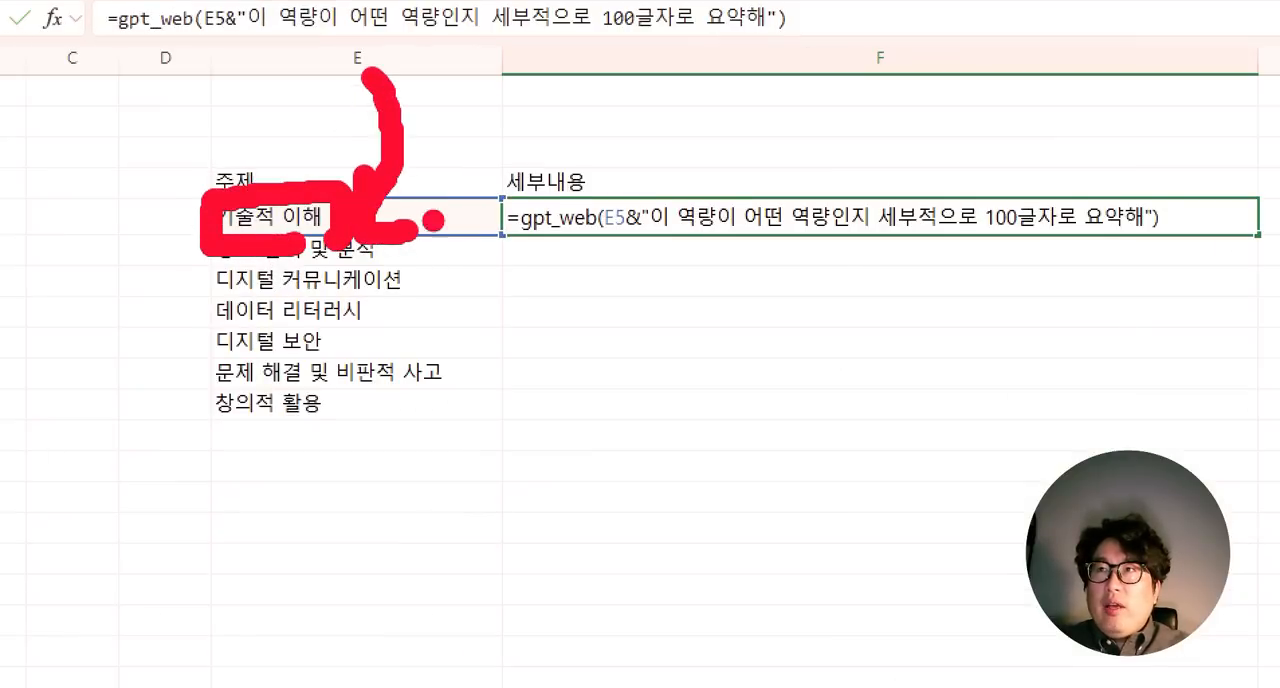
mouse_move(497, 192)
left_mouse_down()
mouse_move(555, 130)
mouse_move(640, 180)
mouse_move(692, 122)
left_mouse_up()
left_click_drag(650, 248, 1178, 257)
key("Escape")
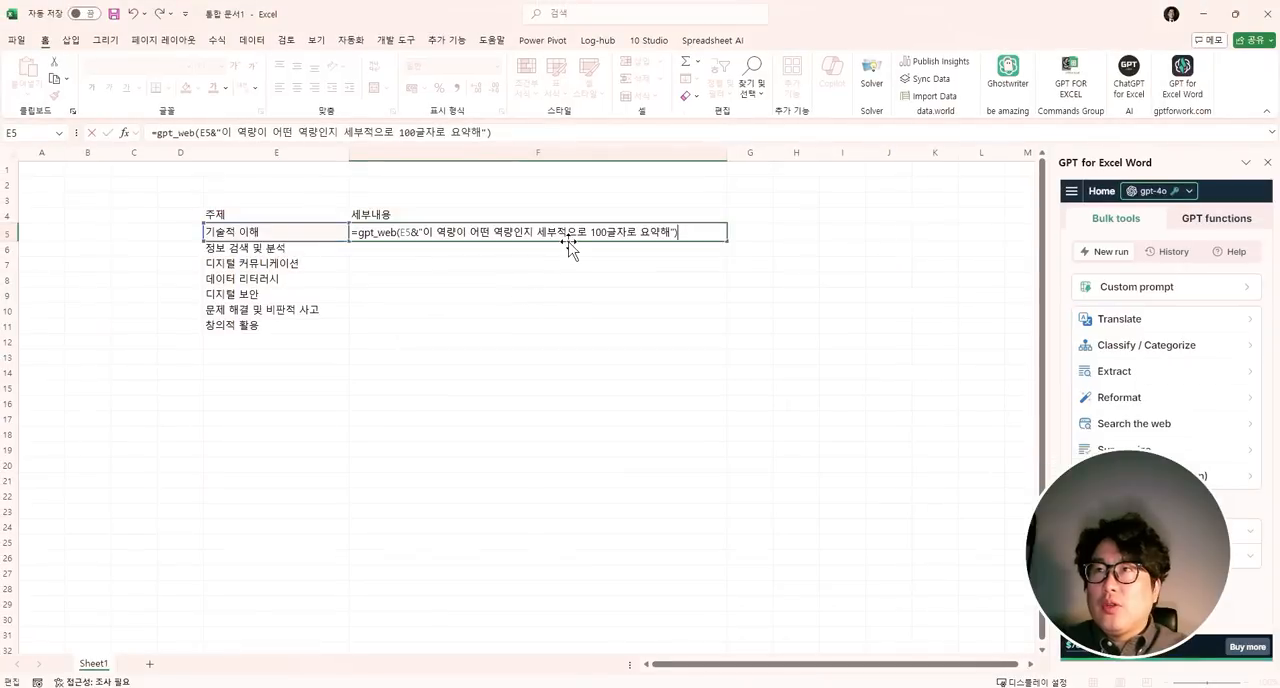
- Confirm the gpt_web formula in cell F5 and fill it down through F11
key("Return")
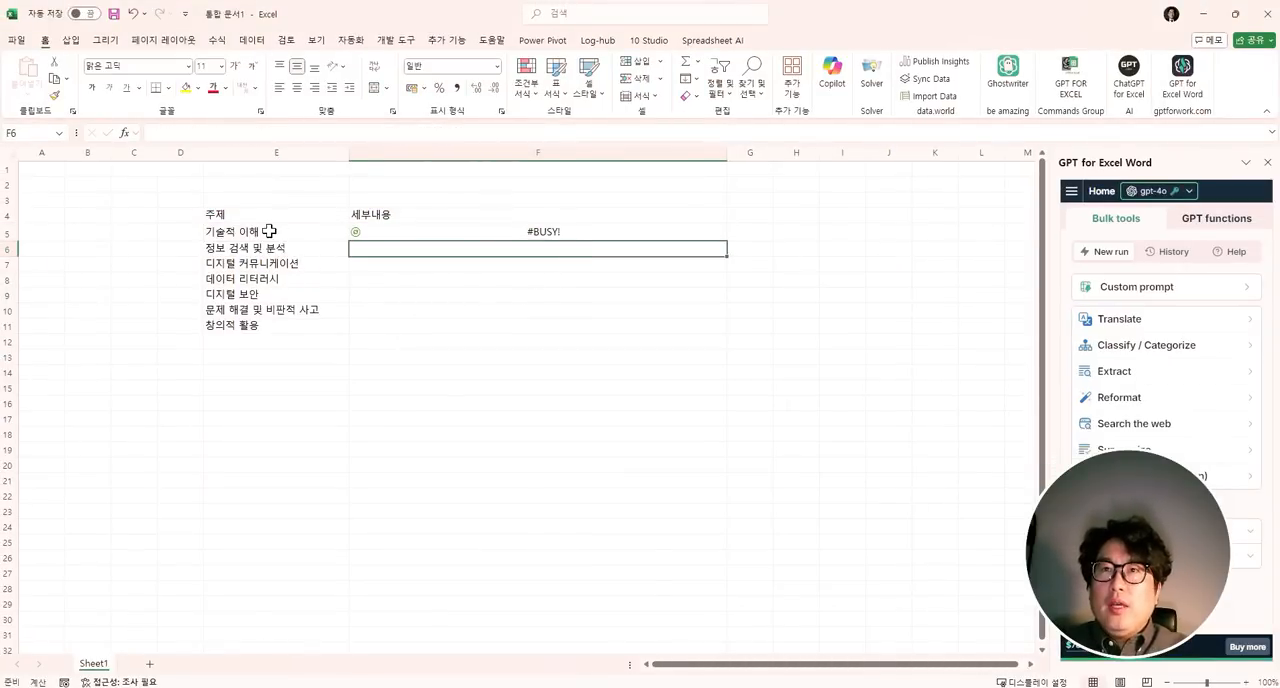
left_click(269, 231)
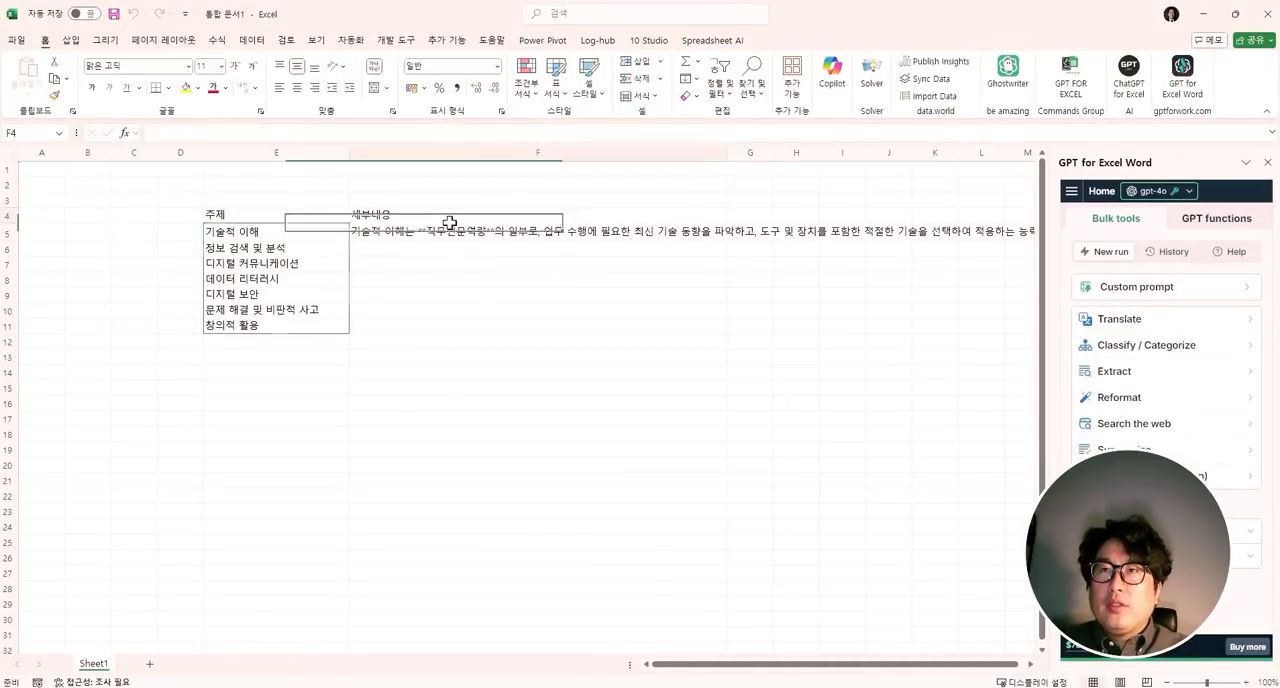
left_click(452, 230)
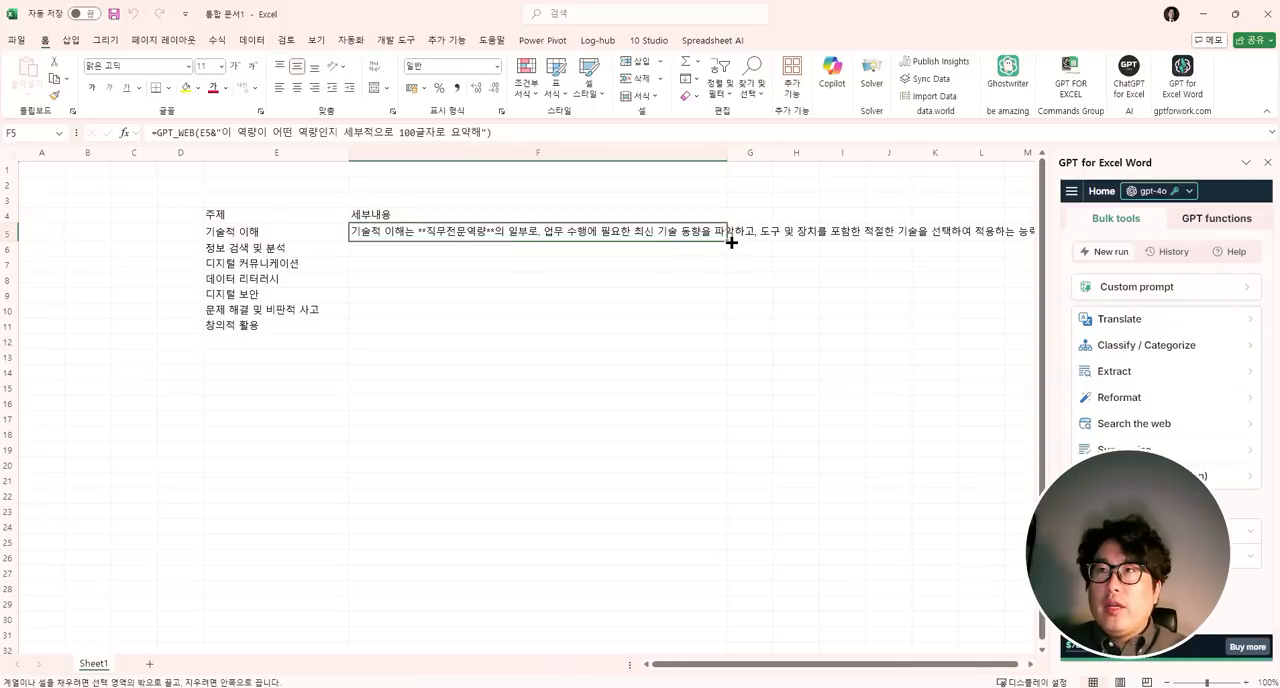
left_click_drag(731, 242, 714, 340)
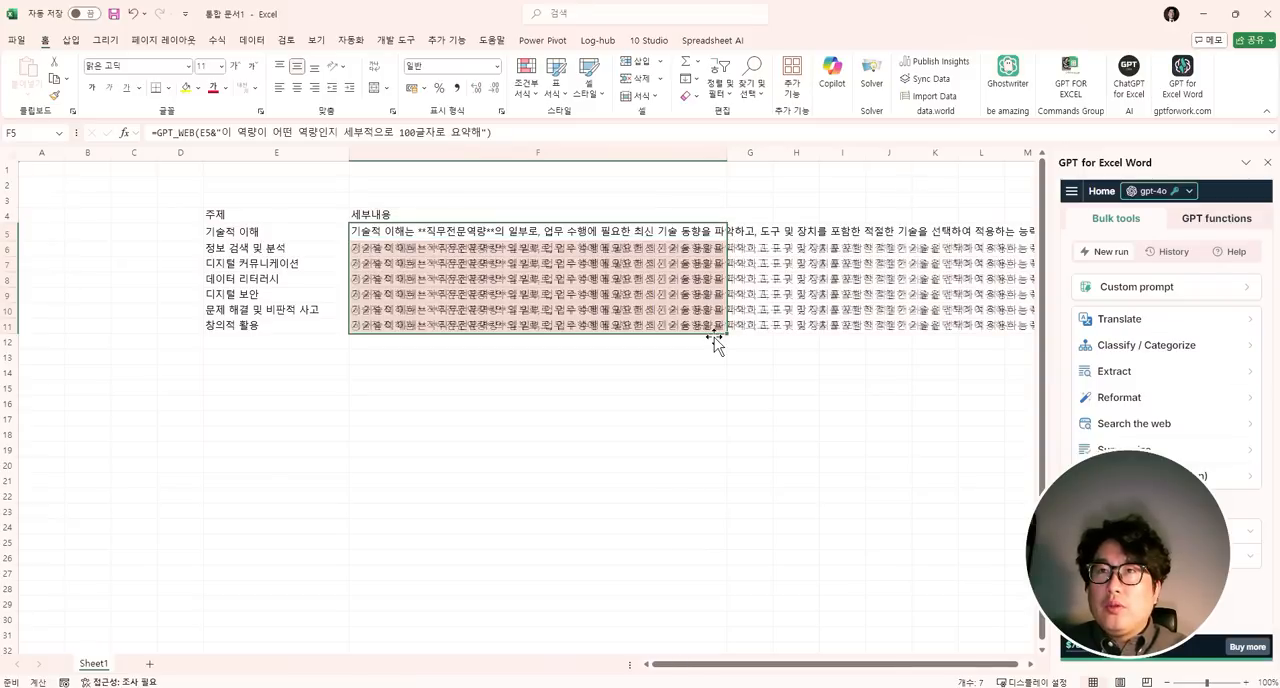
- Examine the topics in column E and the generated detail summary for each one in column F
left_click(246, 233)
left_click(245, 250)
left_click(249, 265)
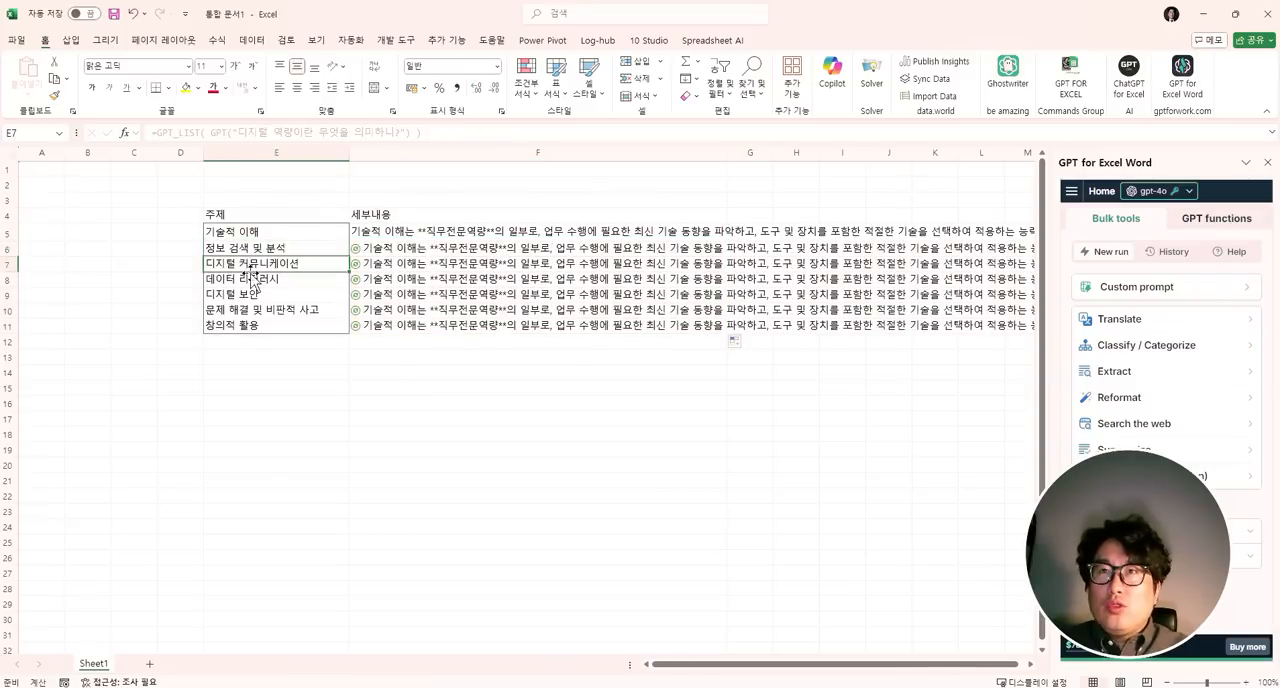
left_click(251, 279)
left_click(253, 294)
left_click(416, 237)
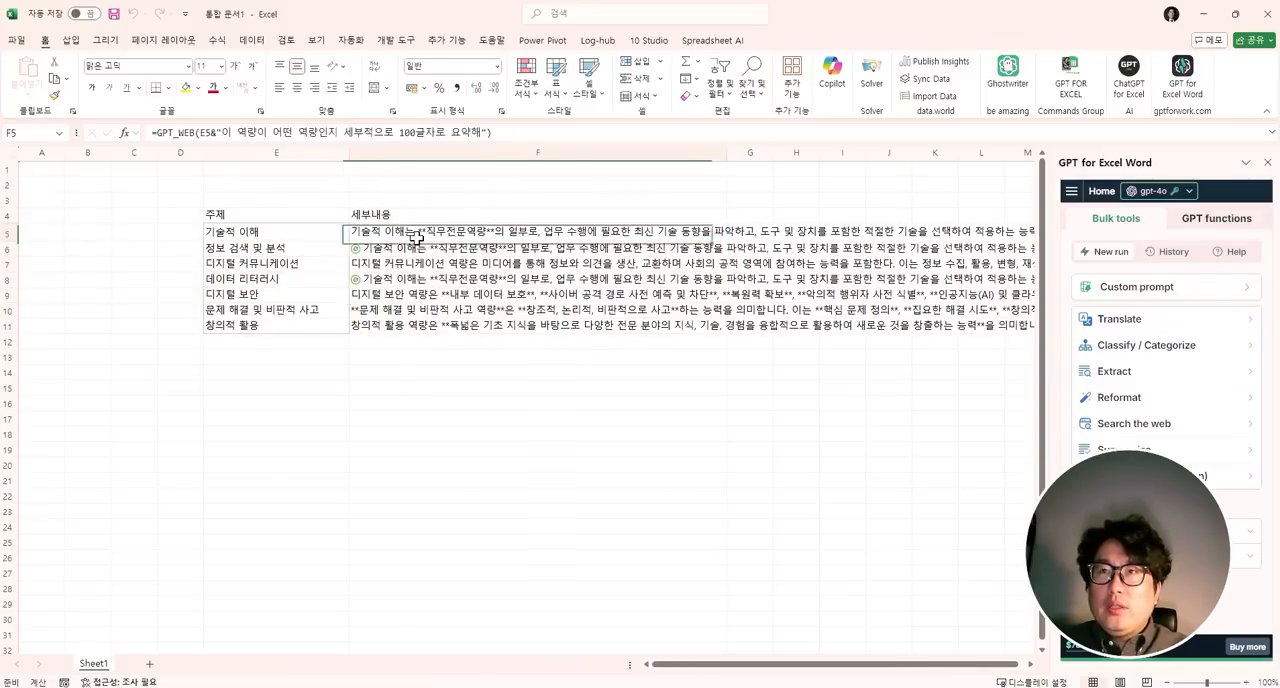
left_click(418, 247)
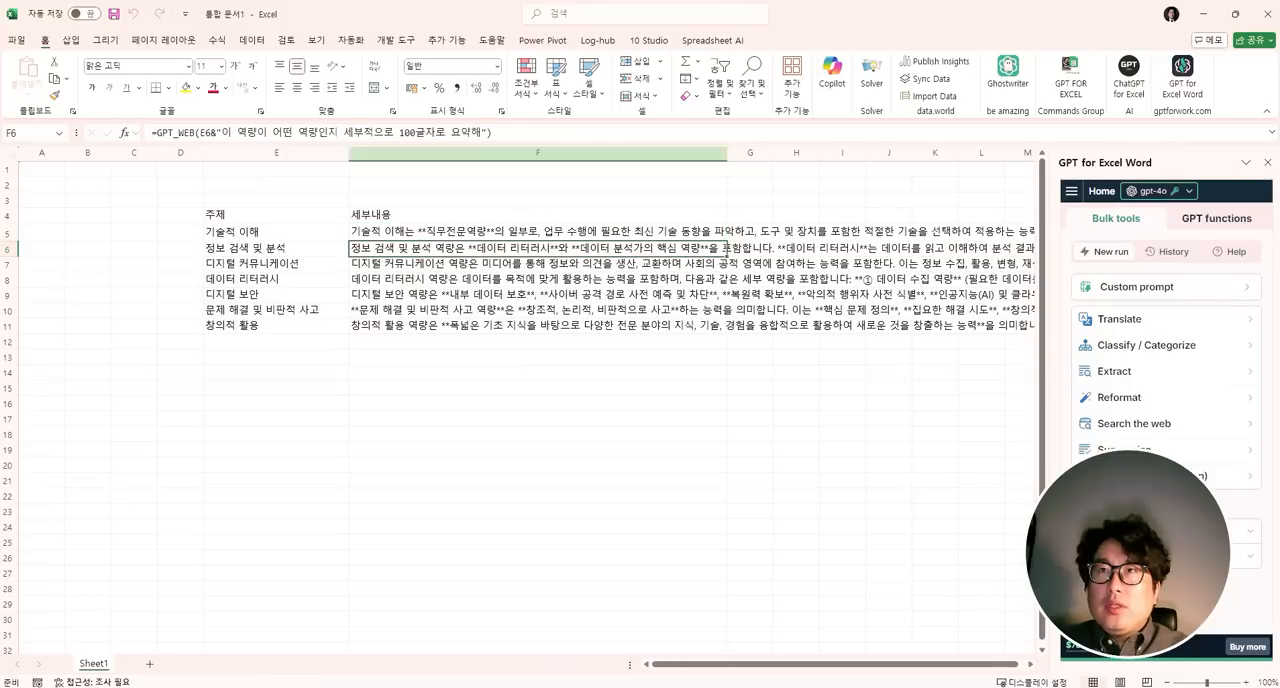
left_click(400, 263)
left_click(405, 279)
left_click(410, 295)
left_click(414, 310)
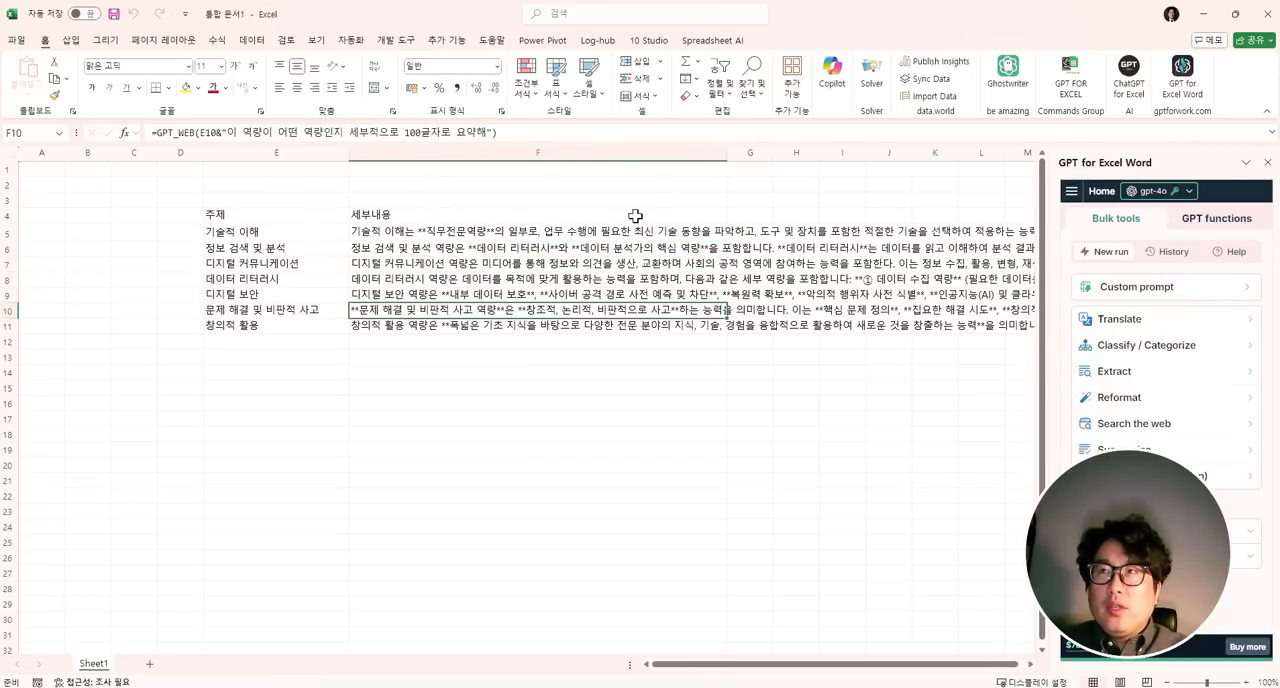
- Resize column F and heighten rows 5 to 11 to suit the summaries, and wrap the text in F5:F11
left_click_drag(731, 161, 590, 165)
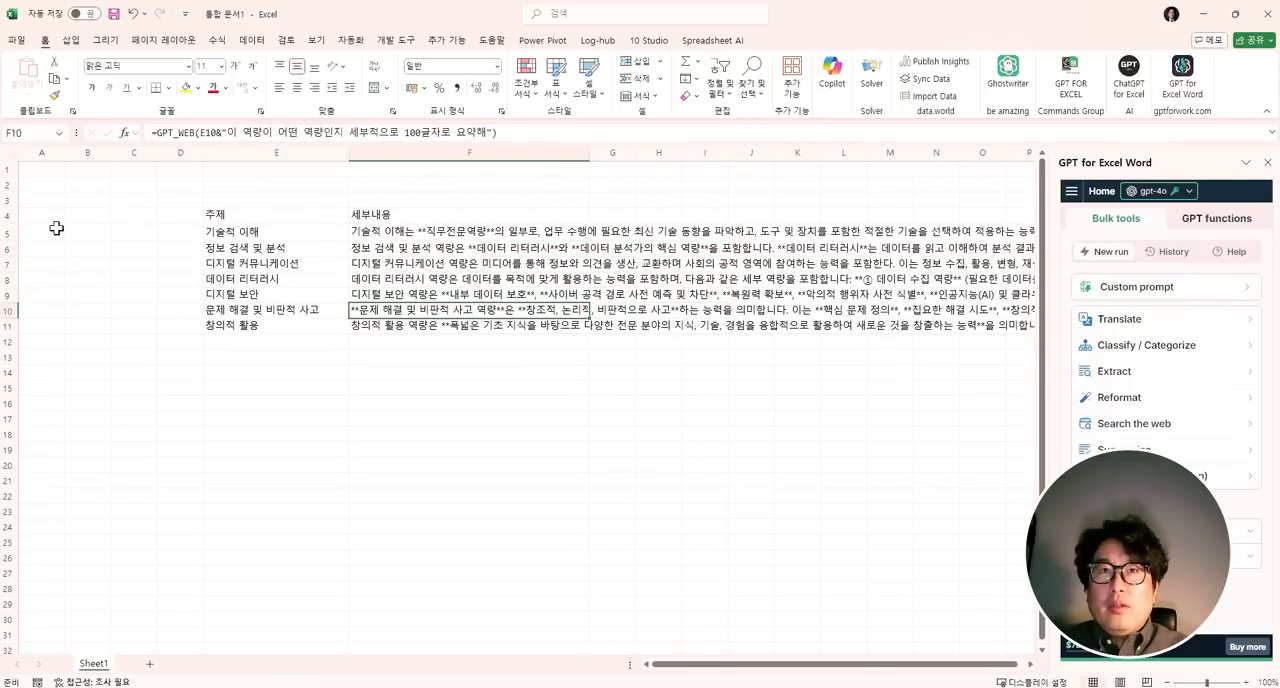
left_click_drag(4, 237, 4, 334)
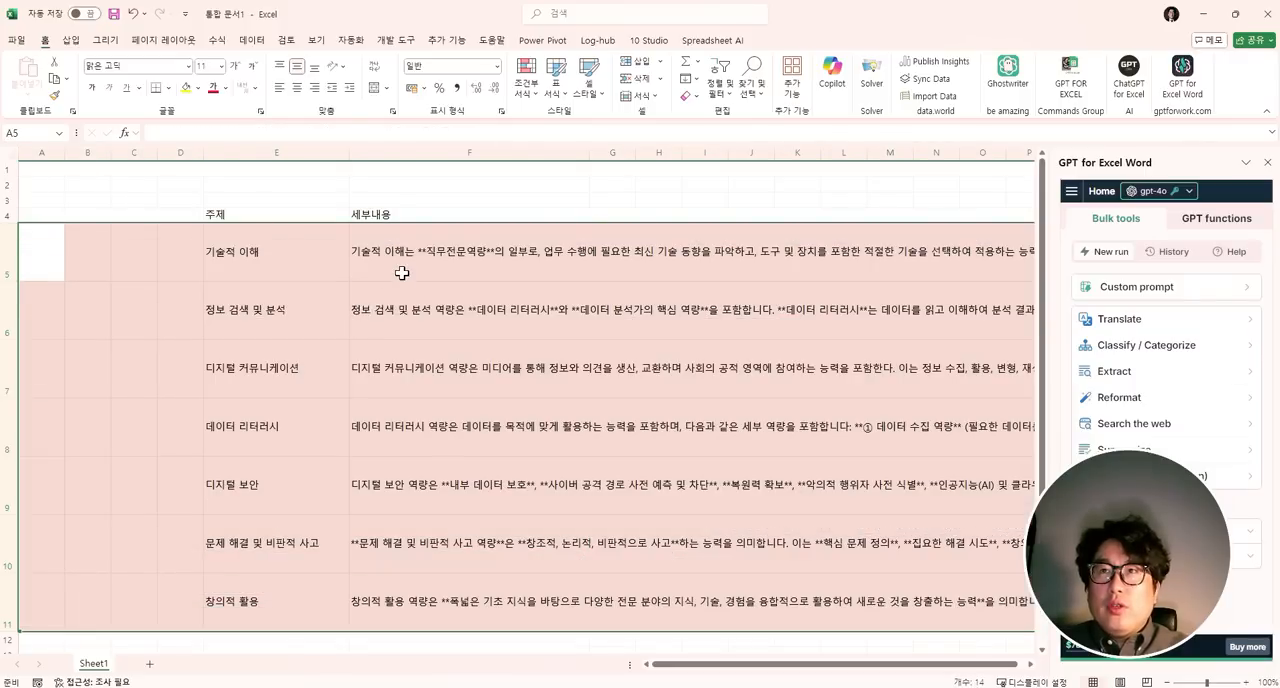
left_click_drag(400, 262, 400, 605)
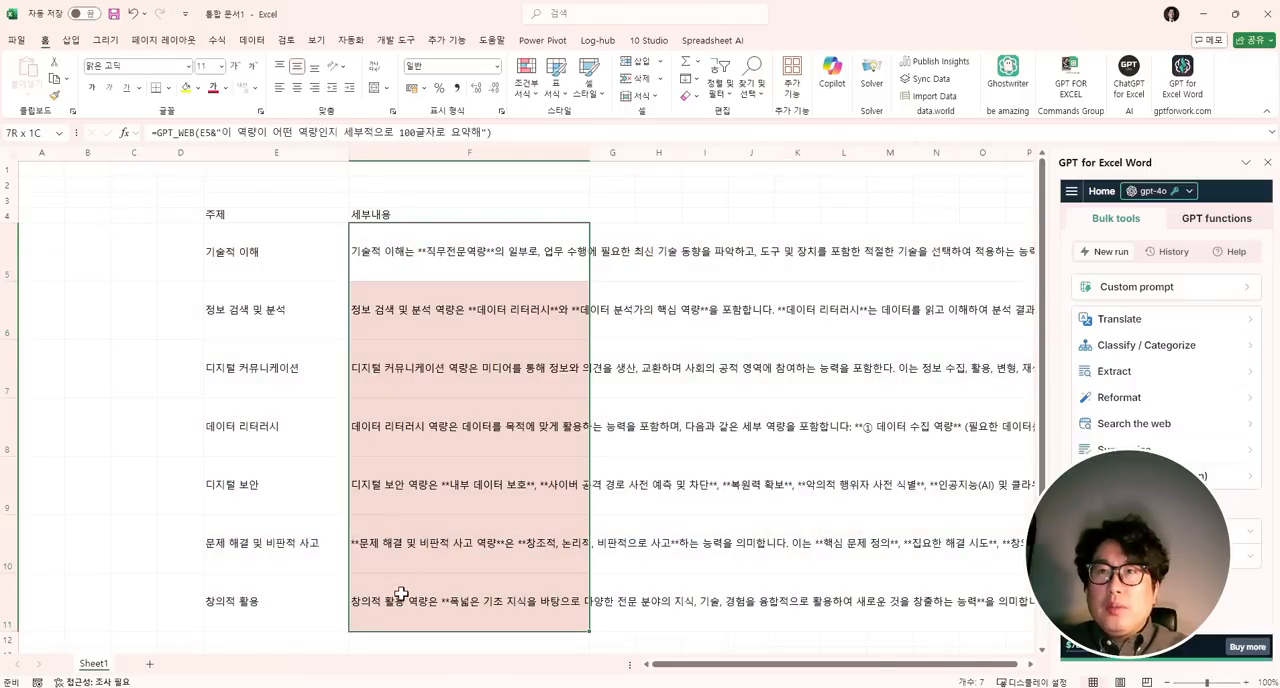
left_click(376, 72)
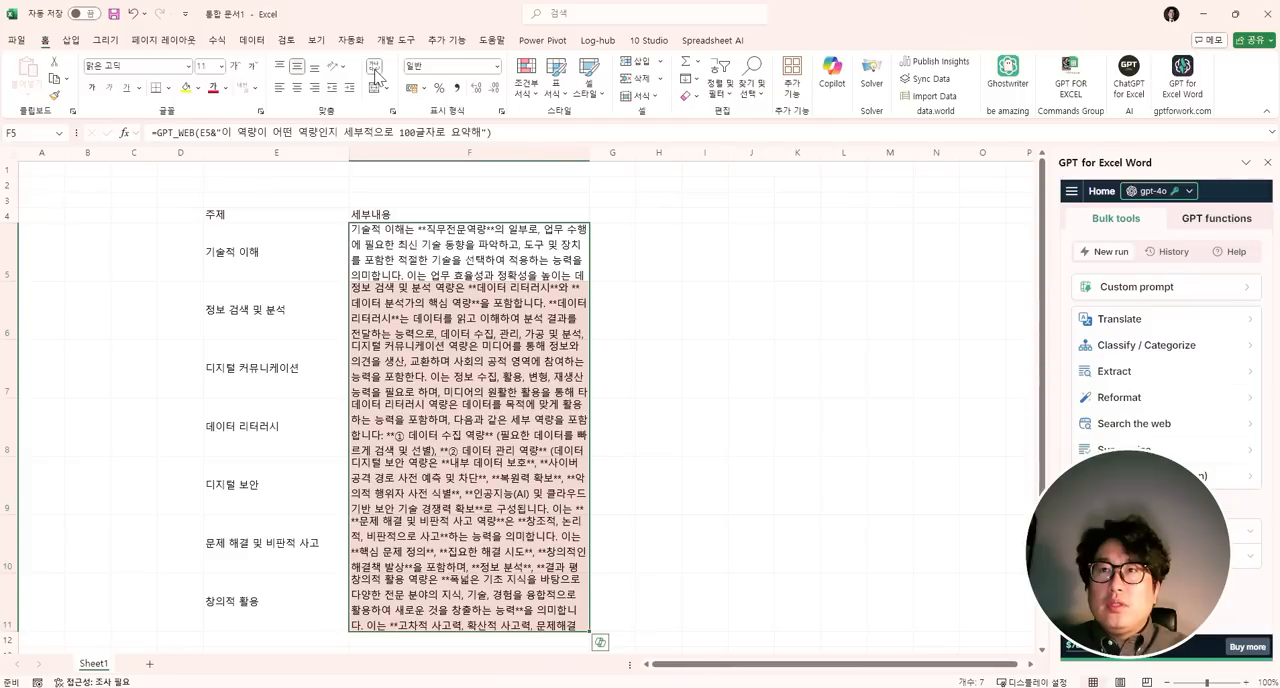
left_click_drag(590, 157, 675, 180)
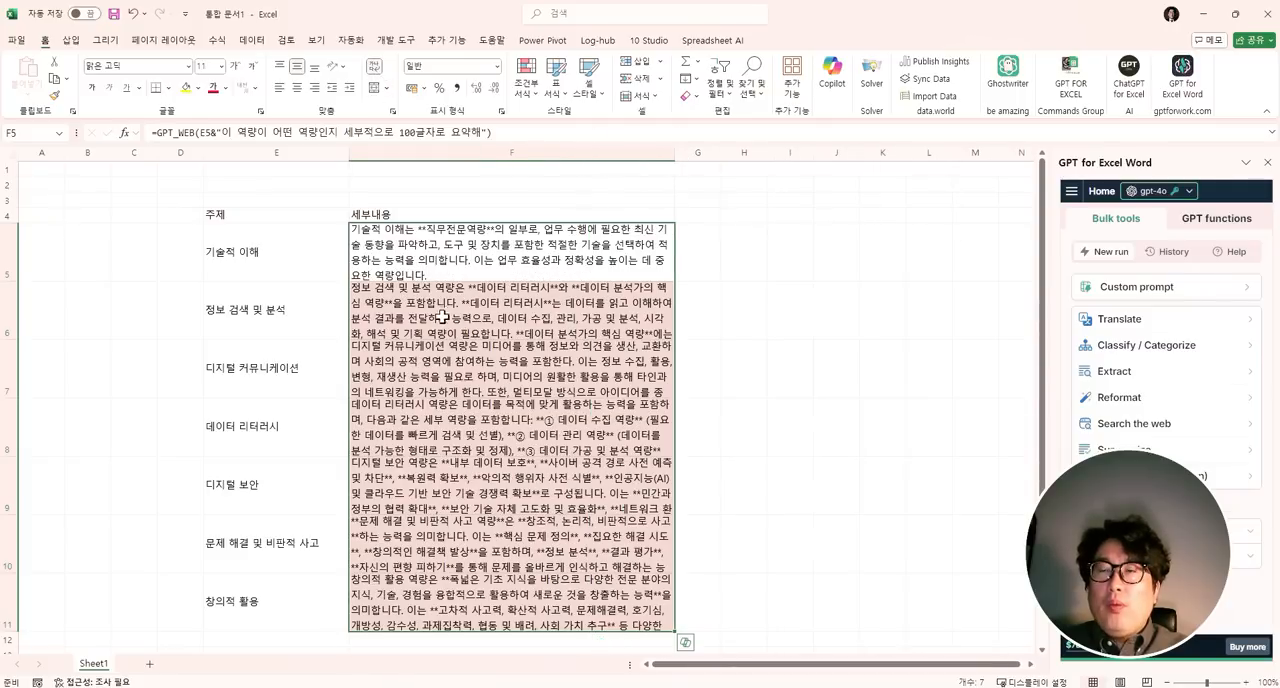
- Reduce the font size of the summaries in F5:F11 to 10
left_click(440, 318)
left_click_drag(431, 258, 431, 598)
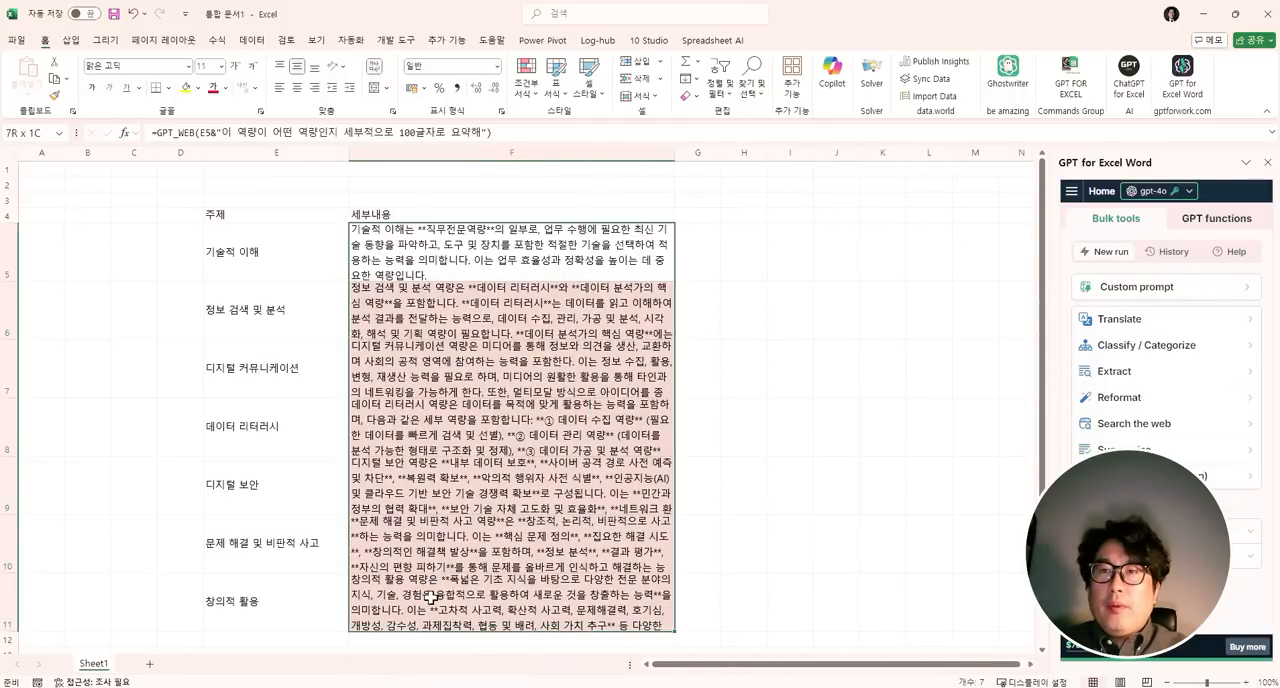
left_click(251, 66)
left_click(614, 322)
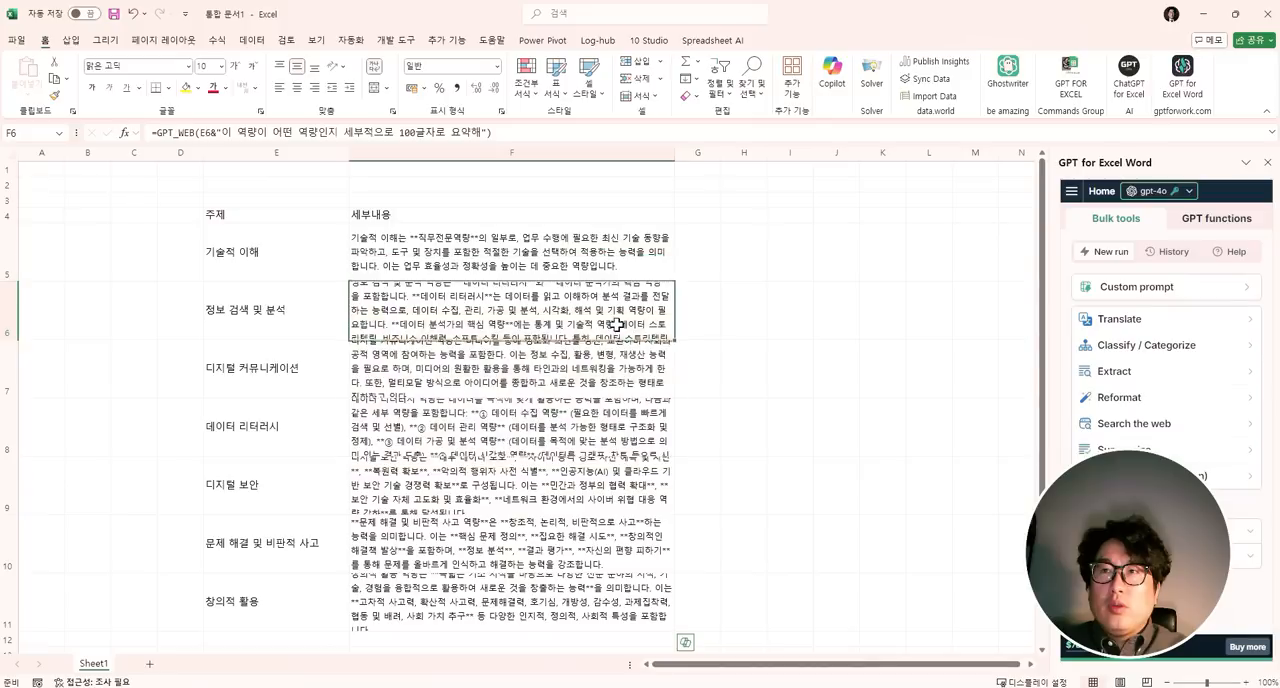
- Examine the table of topics and detail summaries in E4:F11 as a whole
left_click(528, 258)
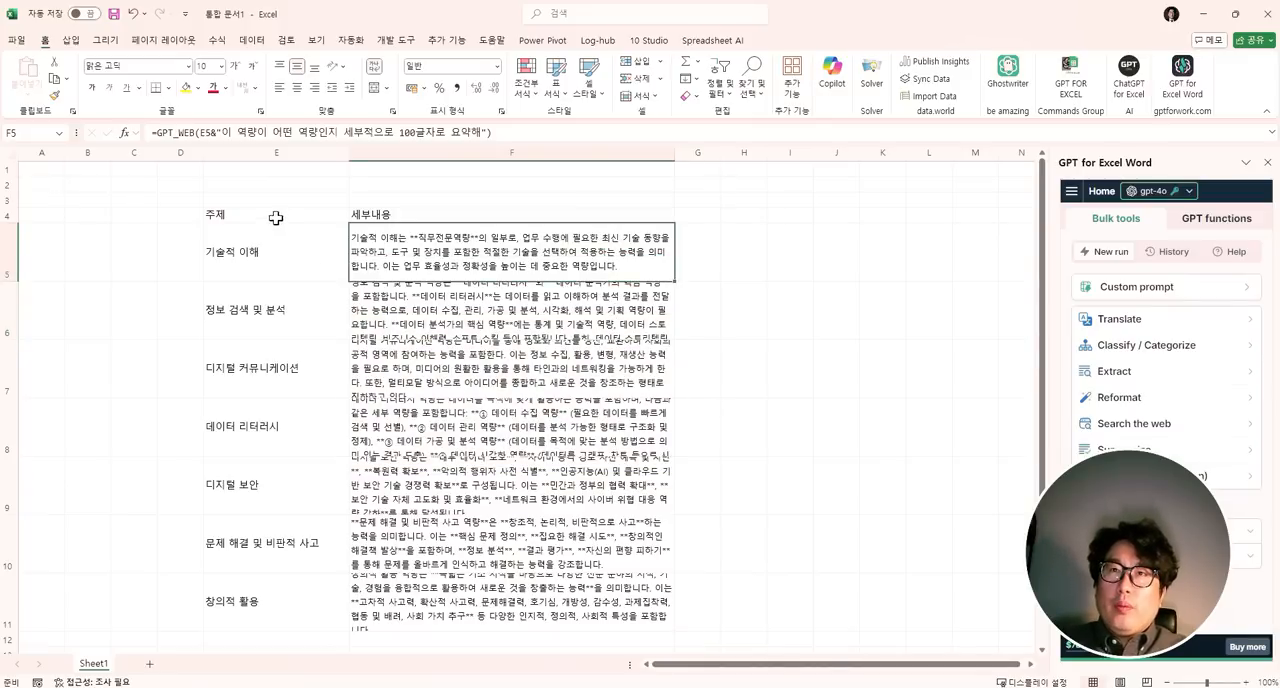
left_click_drag(276, 217, 457, 590)
scroll(454, 467, "down", 3)
scroll(455, 466, "up", 3)
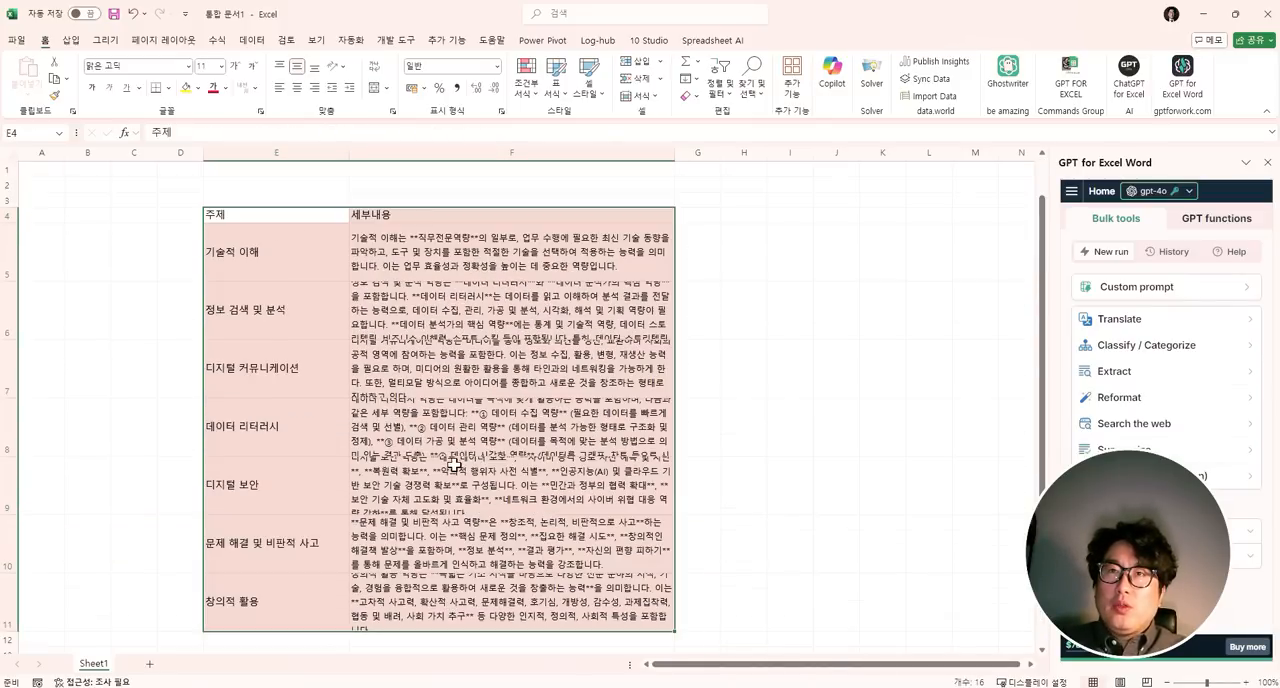
left_click(286, 278)
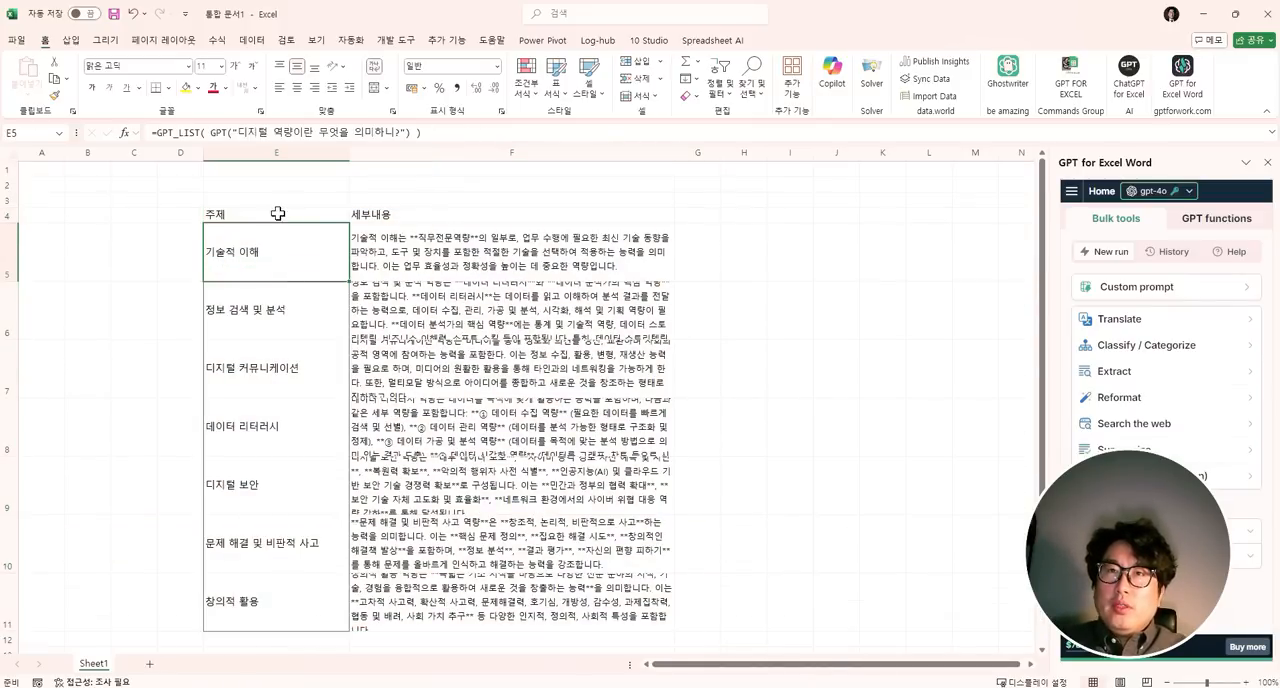
left_click_drag(274, 212, 380, 604)
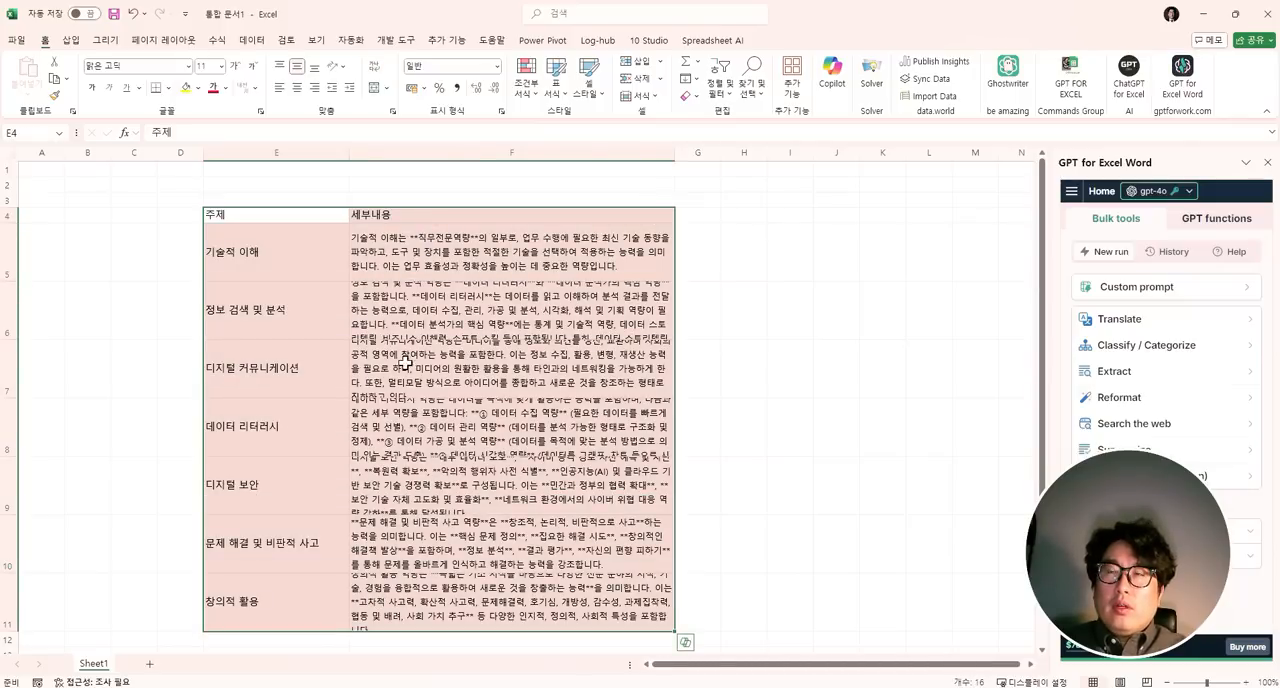
left_click(184, 560)
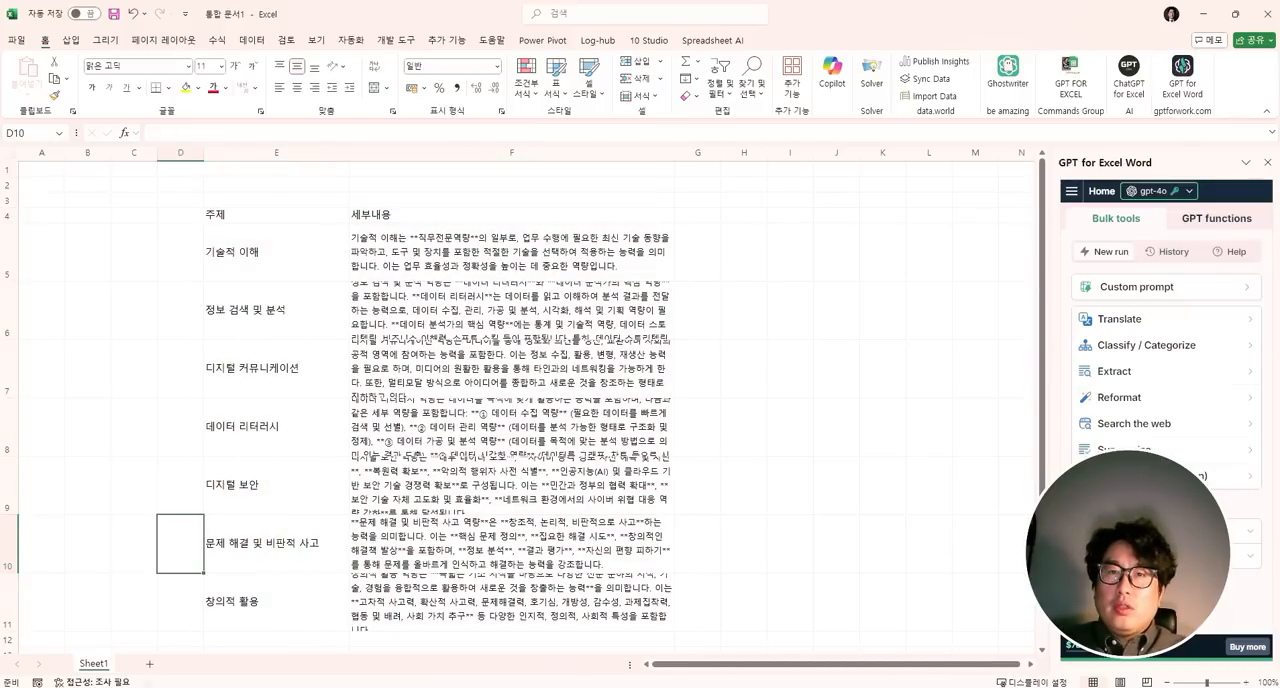
left_click(235, 445)
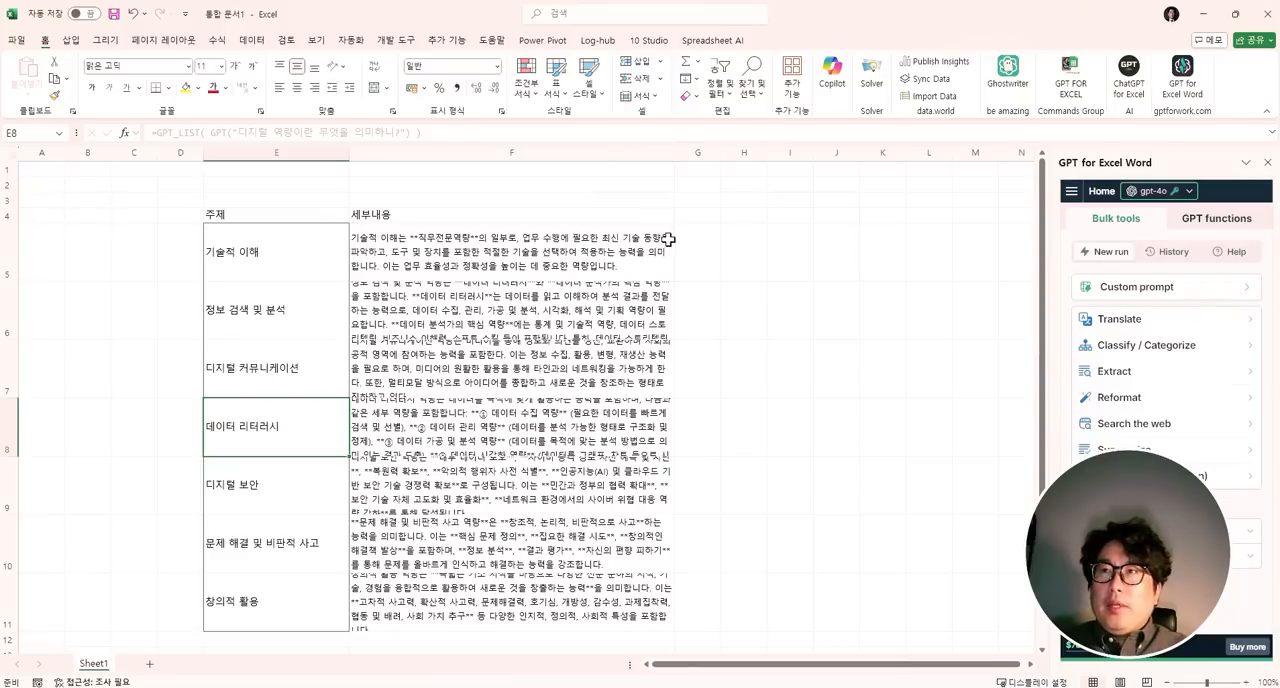
- Widen column G, then enter the header 번역 in G4 and the target language 아랍어 in G3
left_click_drag(729, 150, 980, 158)
left_click(782, 220)
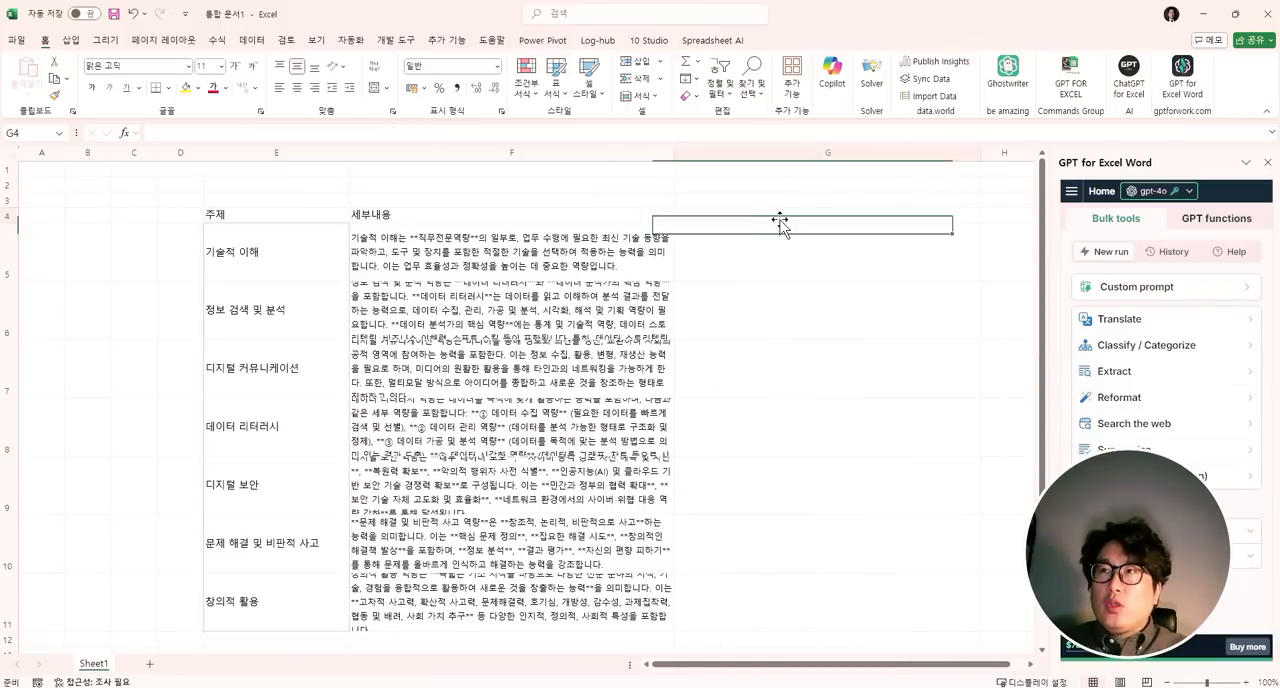
type("여")
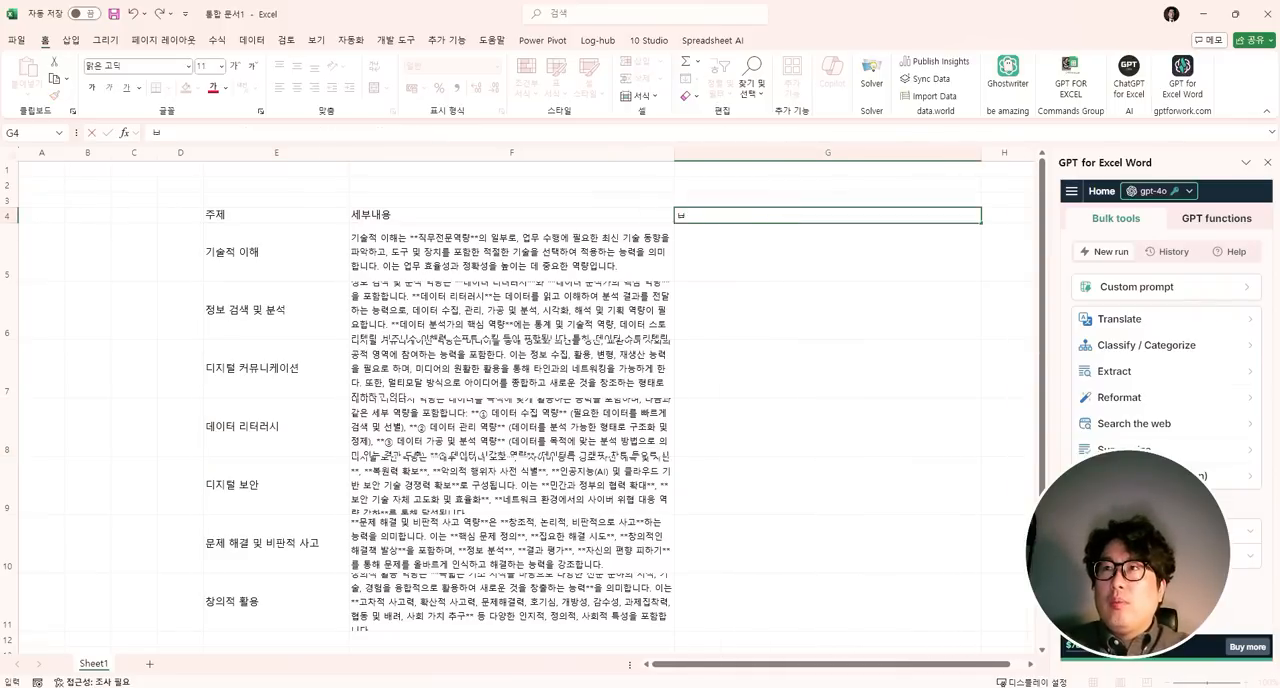
type("번역")
key("Up")
type("아랍어")
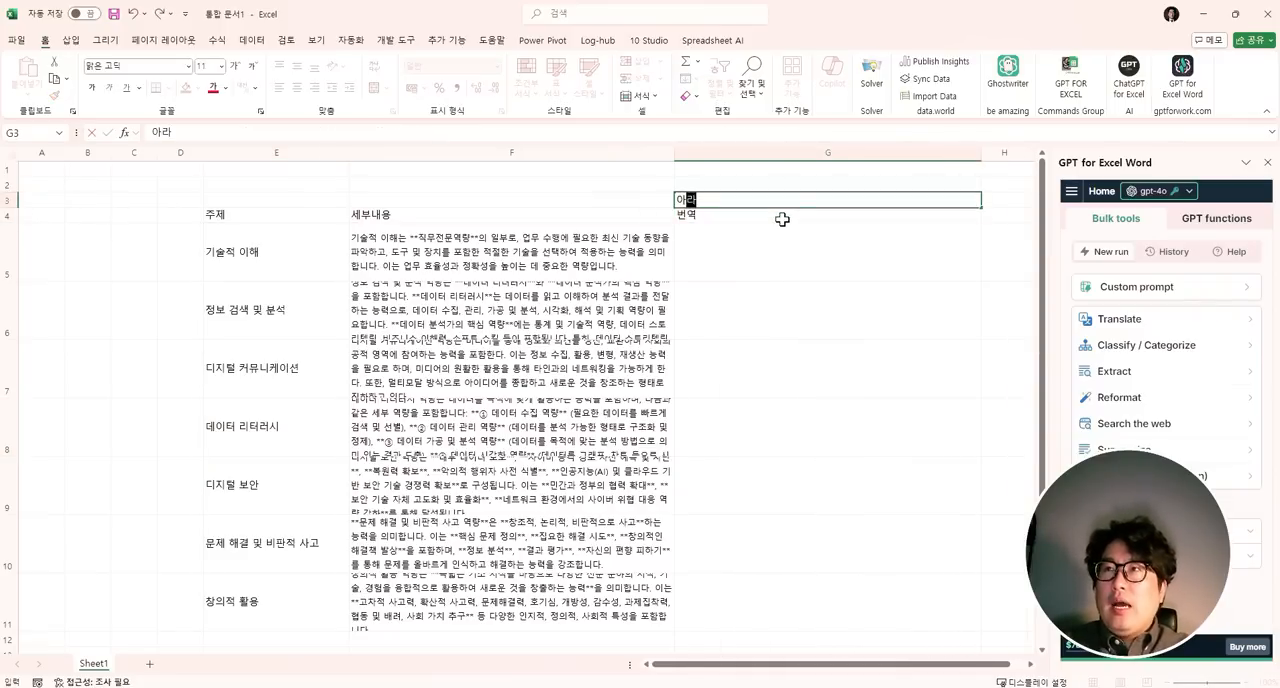
key("Return")
key("Down")
- Begin a gpt_translate formula in cell G5, up to its opening parenthesis
type("=")
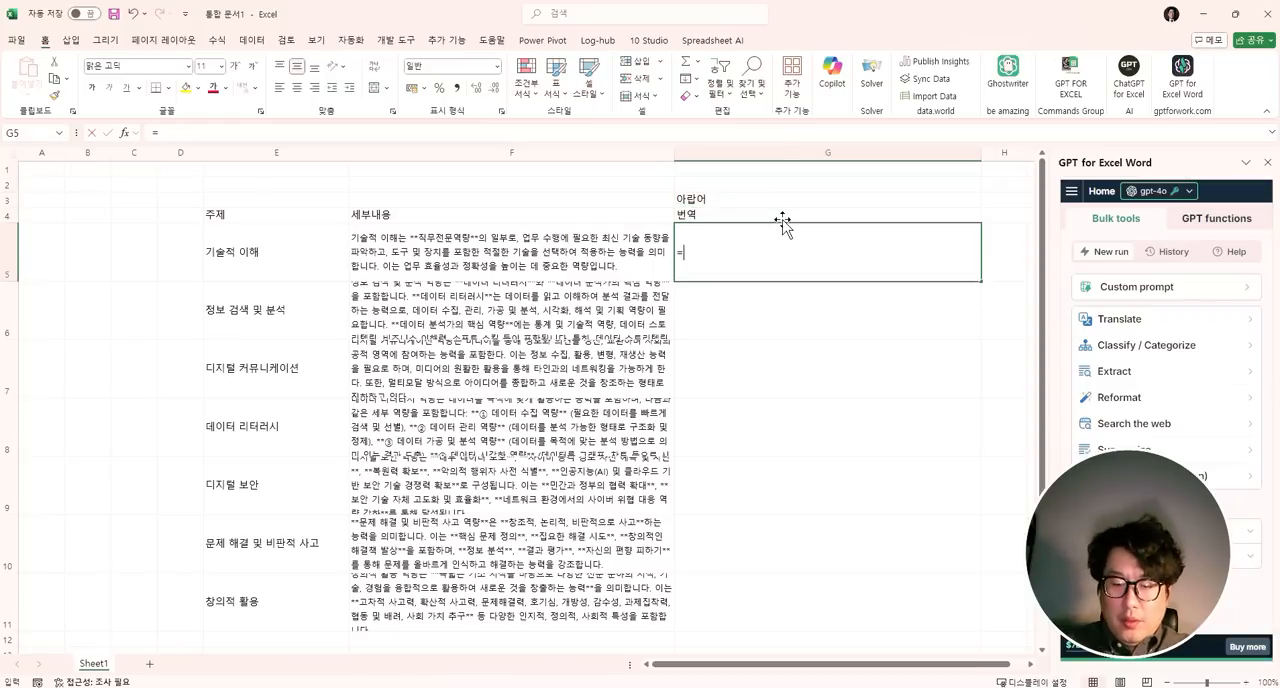
type("gpt_ㅅ")
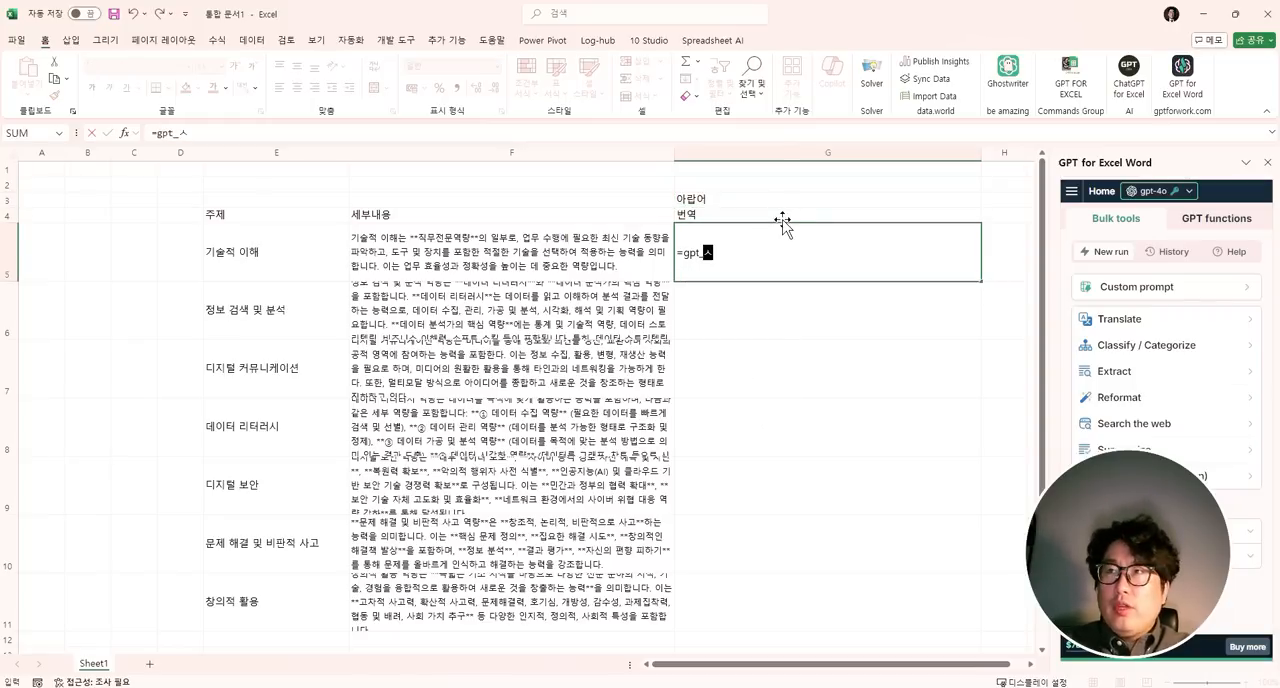
key("BackSpace")
type("tras")
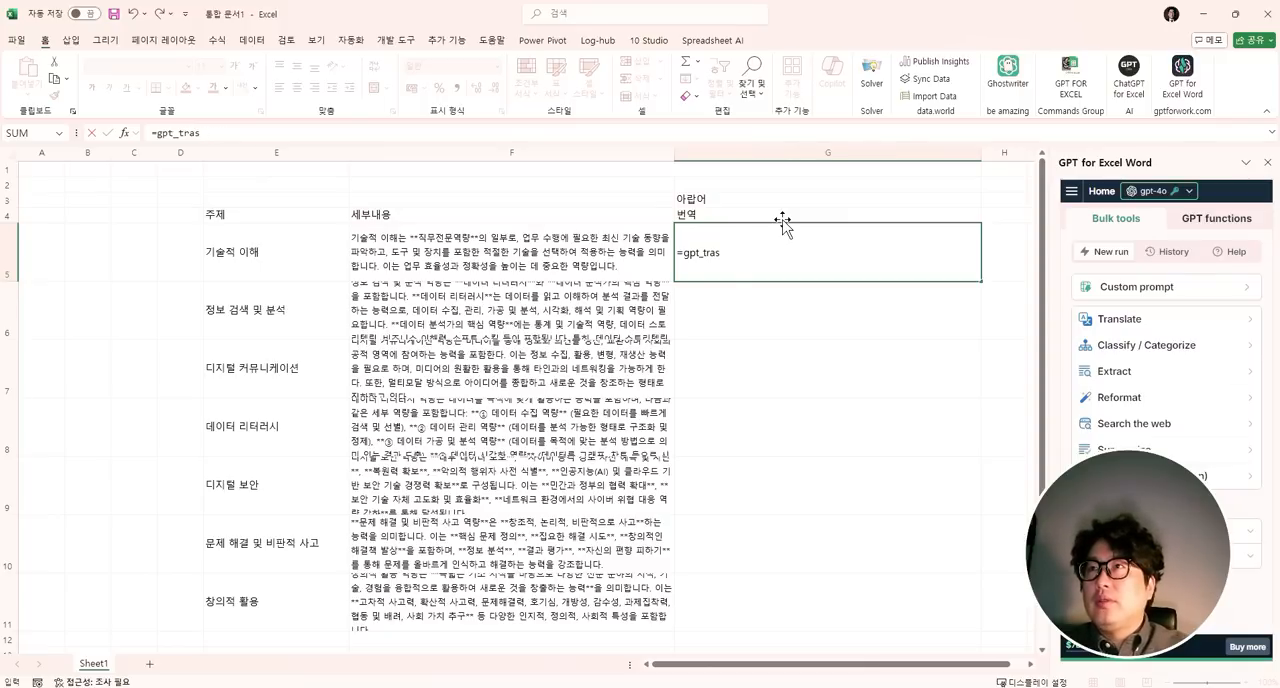
key("BackSpace")
type("nslate")
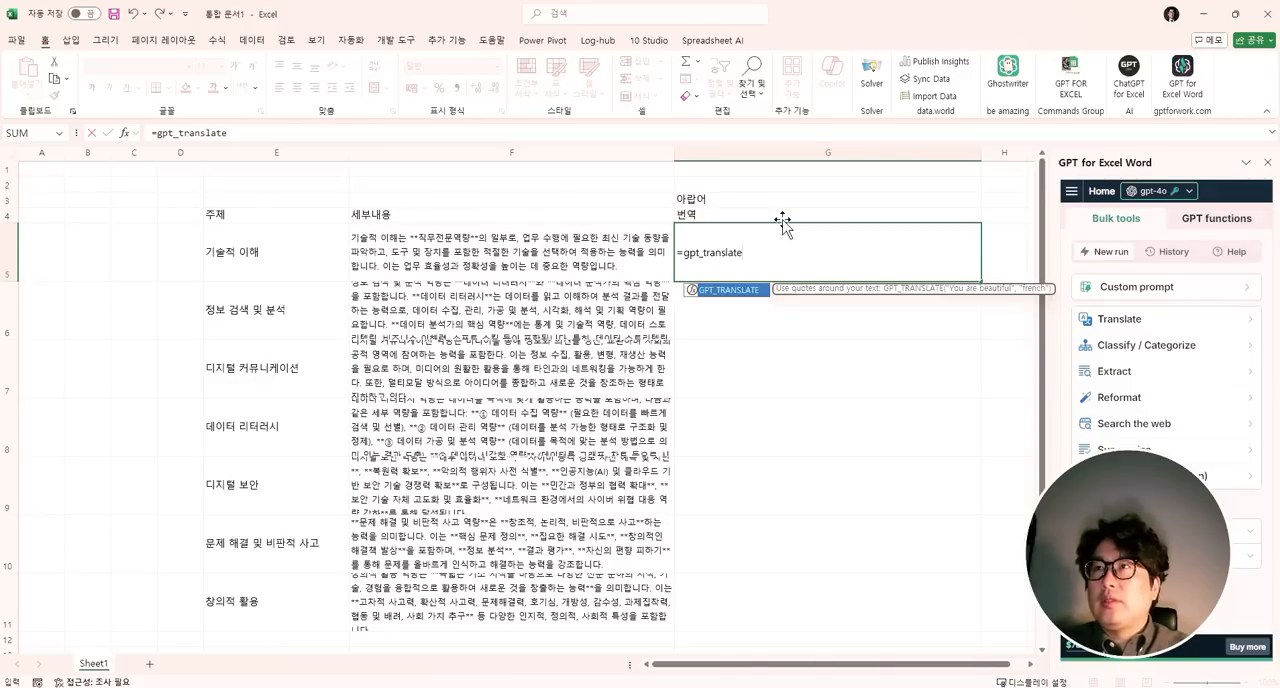
type("e(")
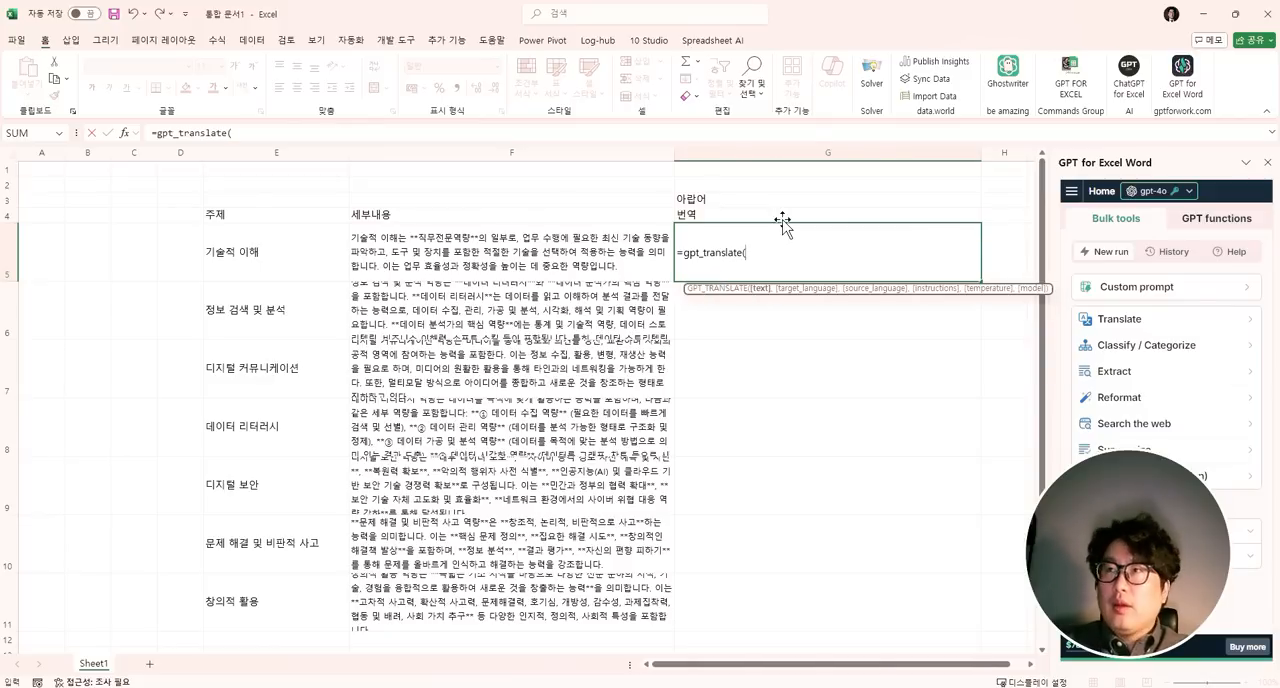
- Give the gpt_translate formula cell F5 as its text and the absolute reference $G$3 as its target language
left_click(568, 267)
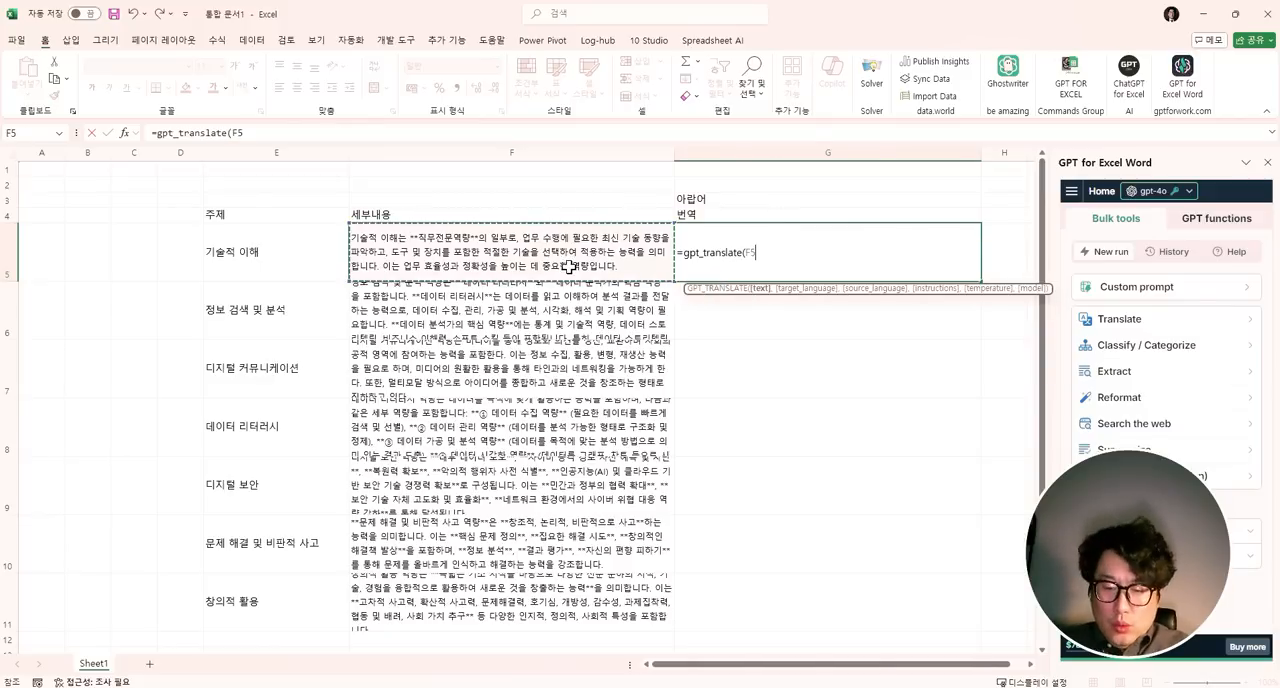
type(",")
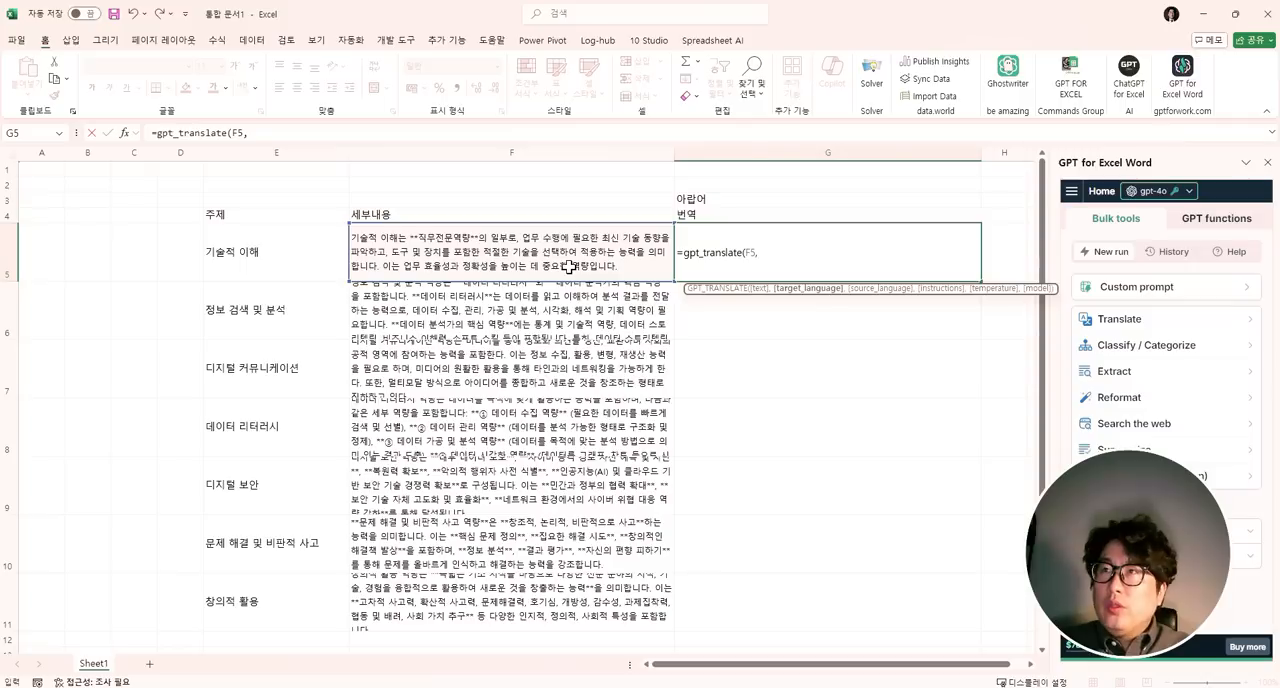
left_click(751, 200)
key("F4")
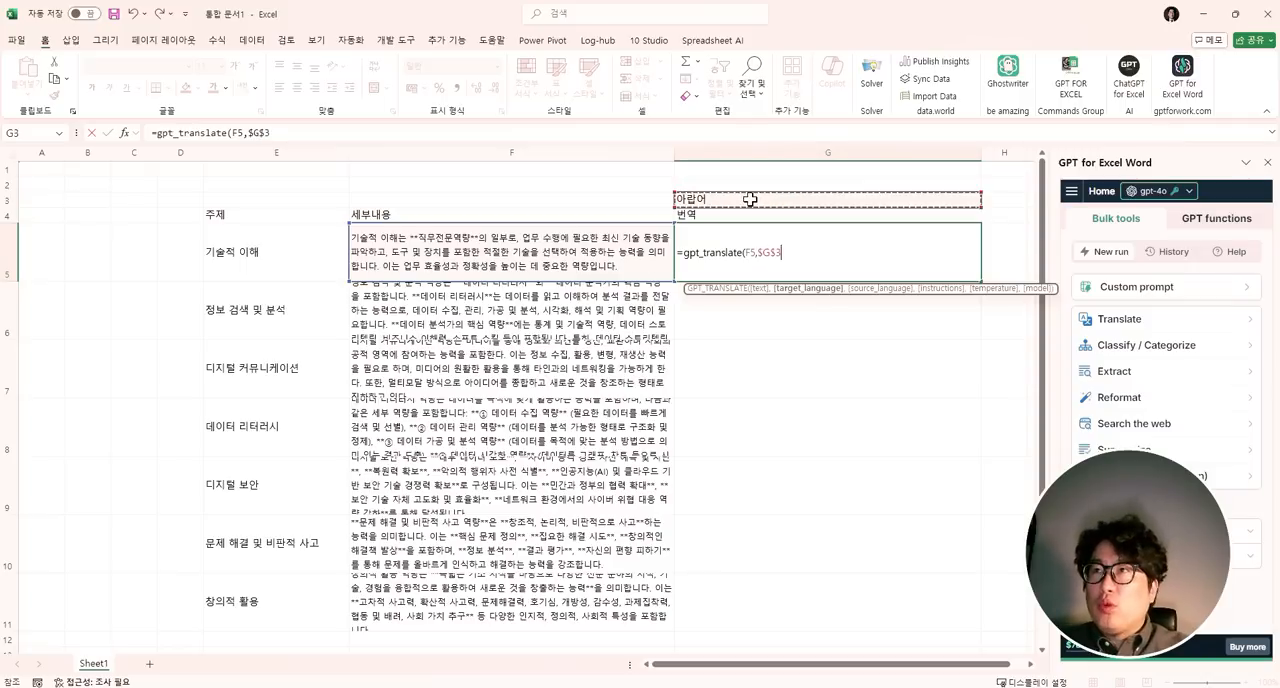
key("ctrl+1")
left_click(740, 234)
mouse_move(498, 314)
left_mouse_down()
mouse_move(402, 304)
mouse_move(508, 290)
left_mouse_up()
left_click_drag(578, 108, 712, 204)
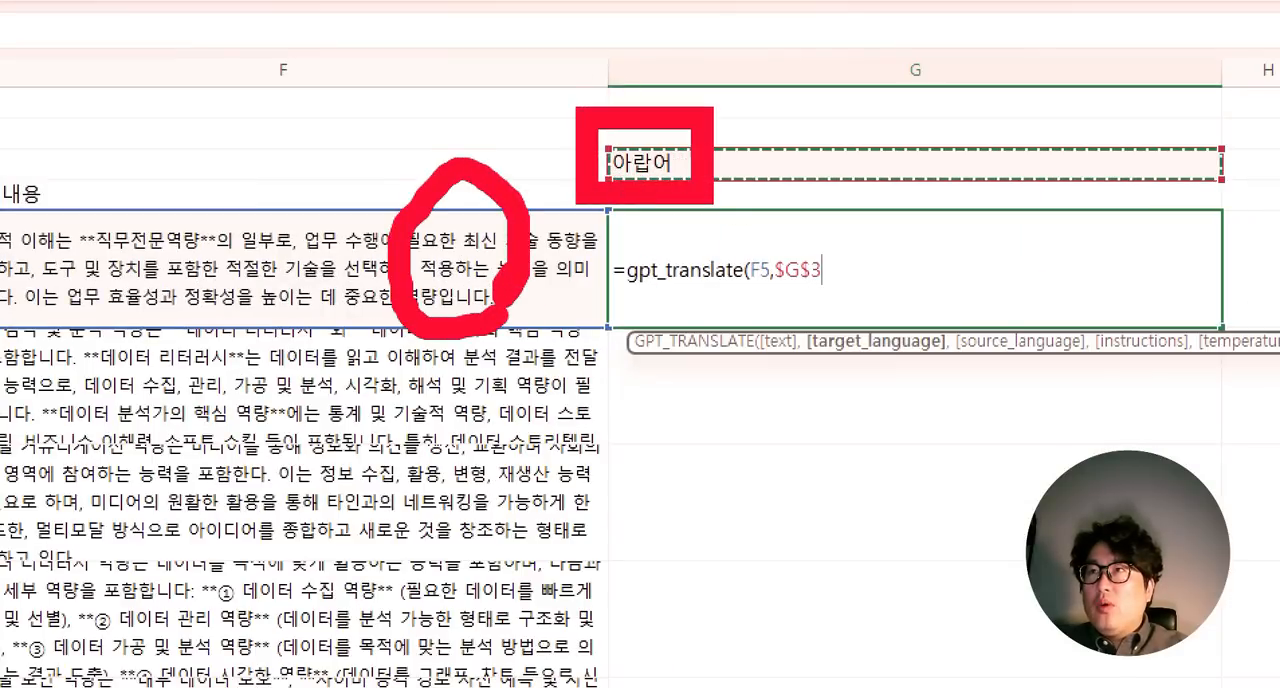
key("Escape")
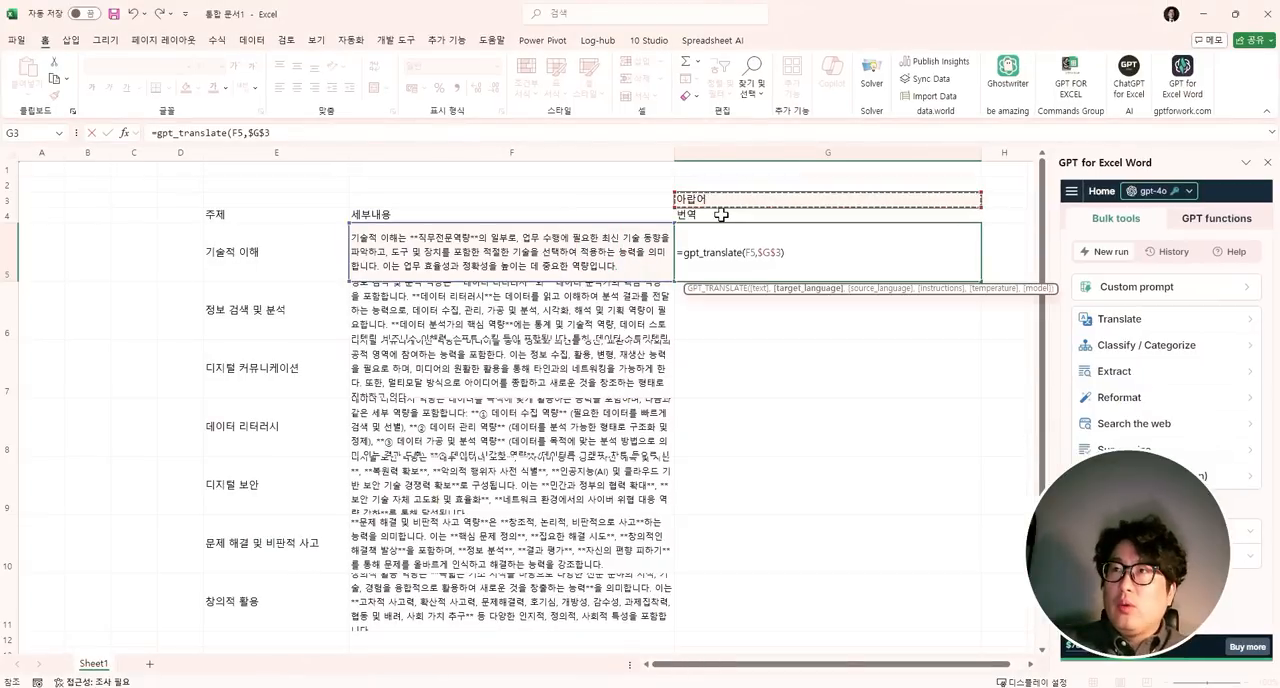
- Complete the gpt_translate formula in G5 and fill it down through G11
key("Return")
key("Up")
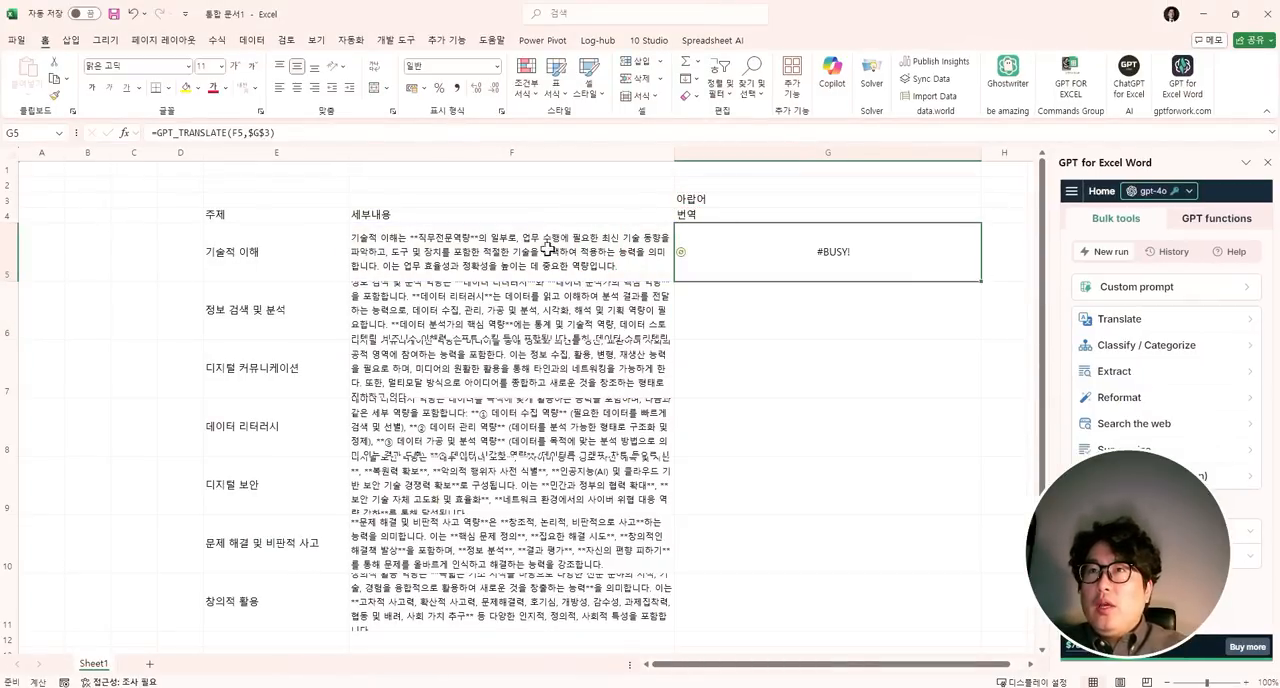
left_click_drag(983, 281, 921, 632)
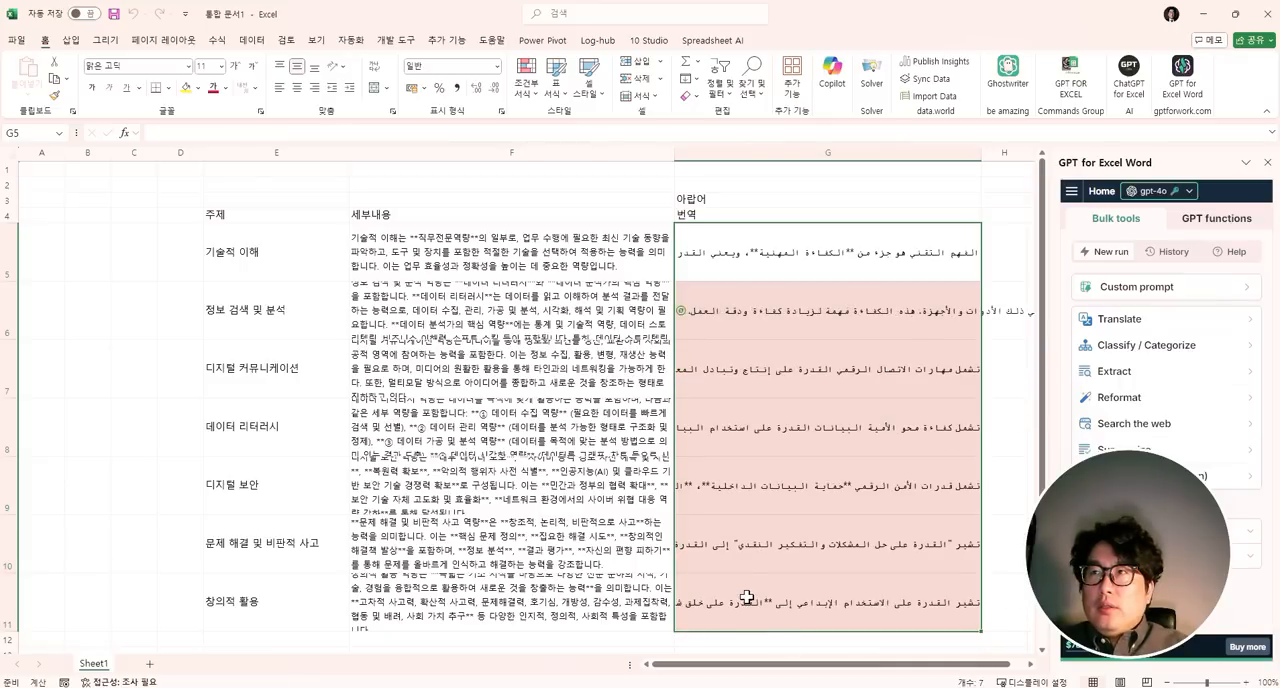
- Copy the Arabic translations in G5:G11, switch to ChatGPT and paste them into a new chat message
key("ctrl+c")
key("alt+Tab")
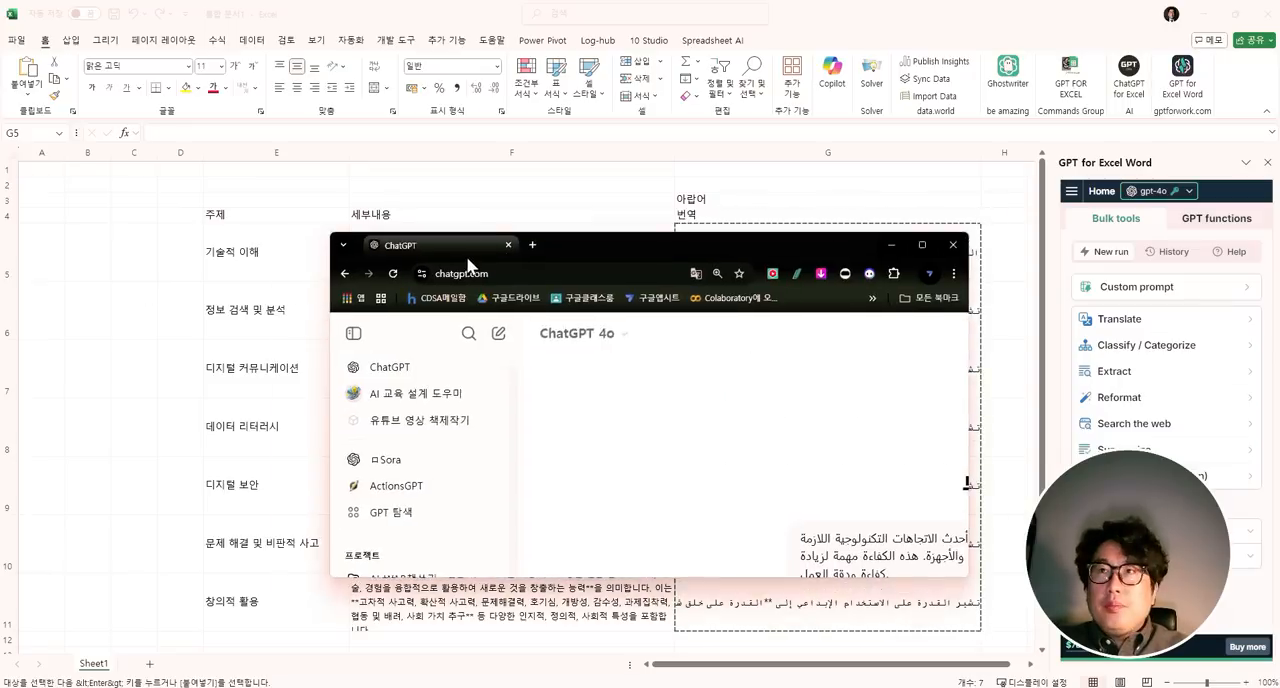
scroll(720, 367, "down", 8)
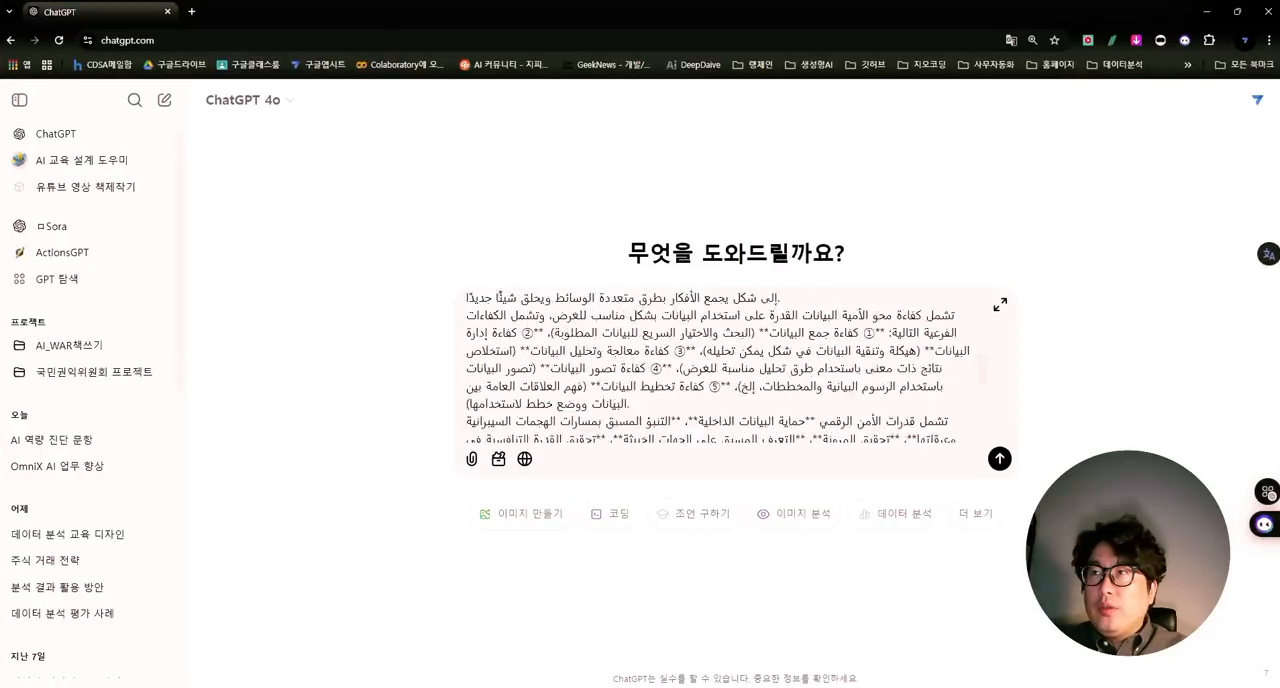
scroll(720, 367, "up", 4)
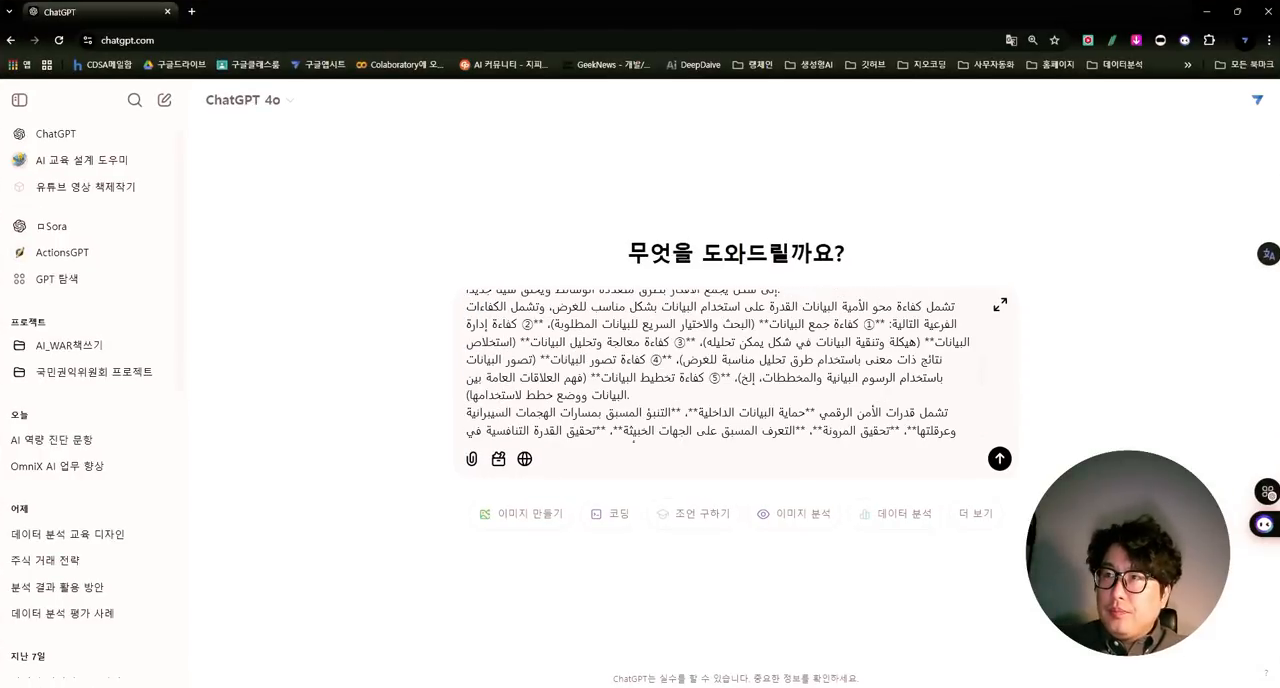
scroll(633, 440, "down", 5)
scroll(735, 366, "down", 3)
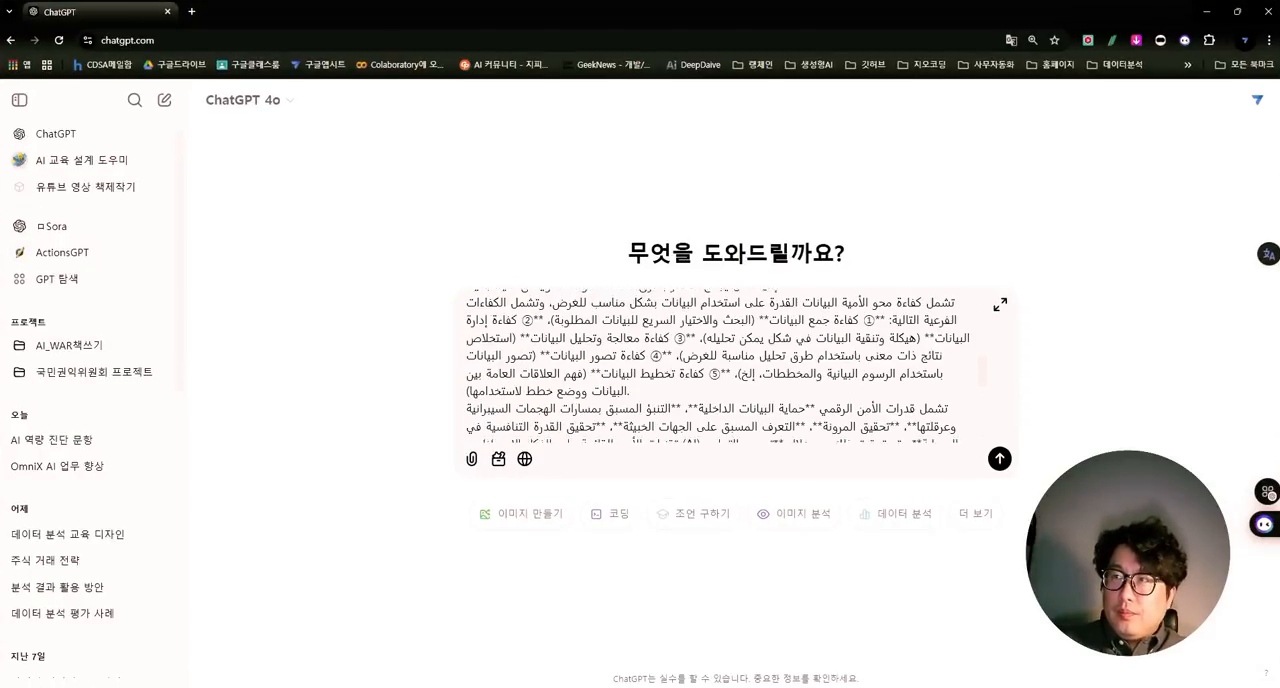
- Add the request 이 내용을 번역해줘 two lines below the pasted Arabic text and send the message
type(".")
key("shift+Return")
key("shift+Return")
type("d")
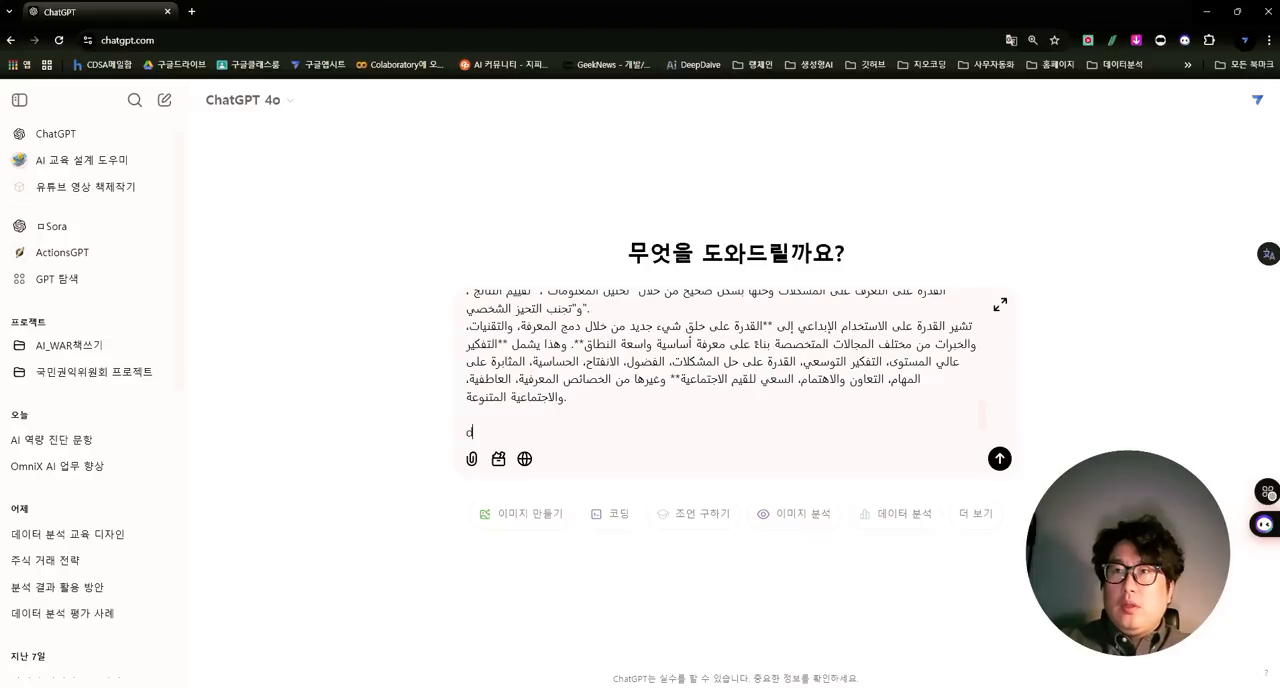
type(" 내용ㅇ")
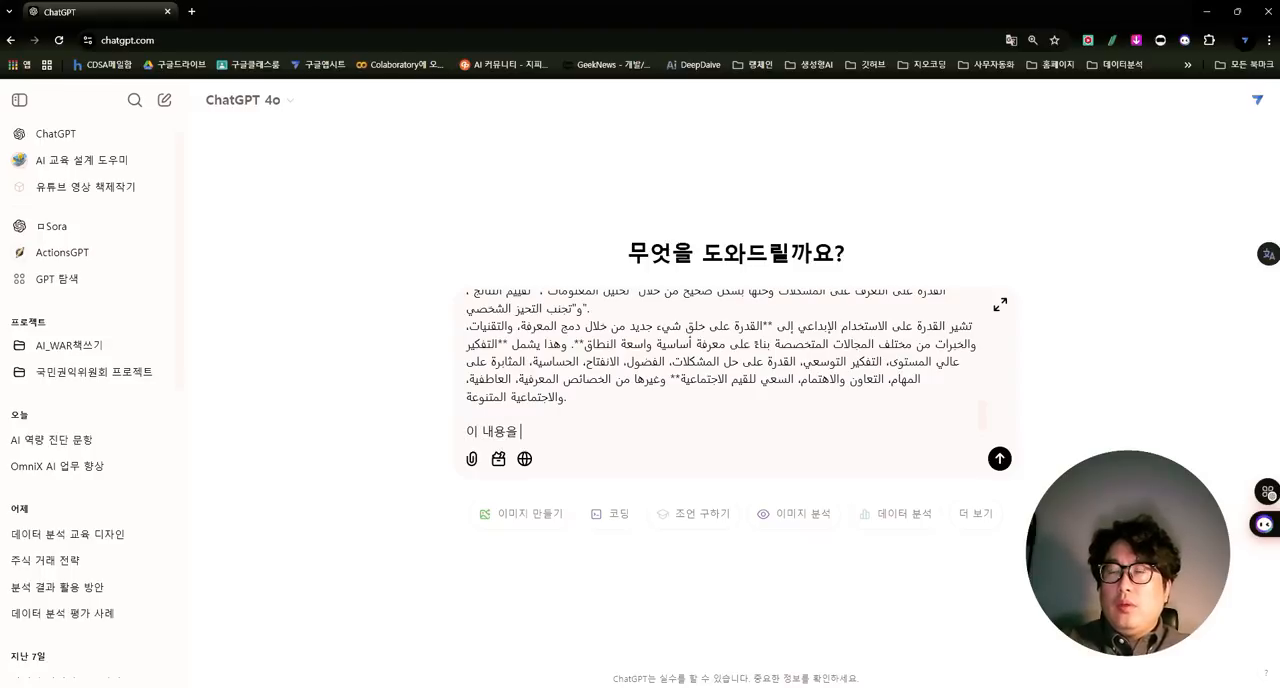
type("을 번역해줘")
key("Return")
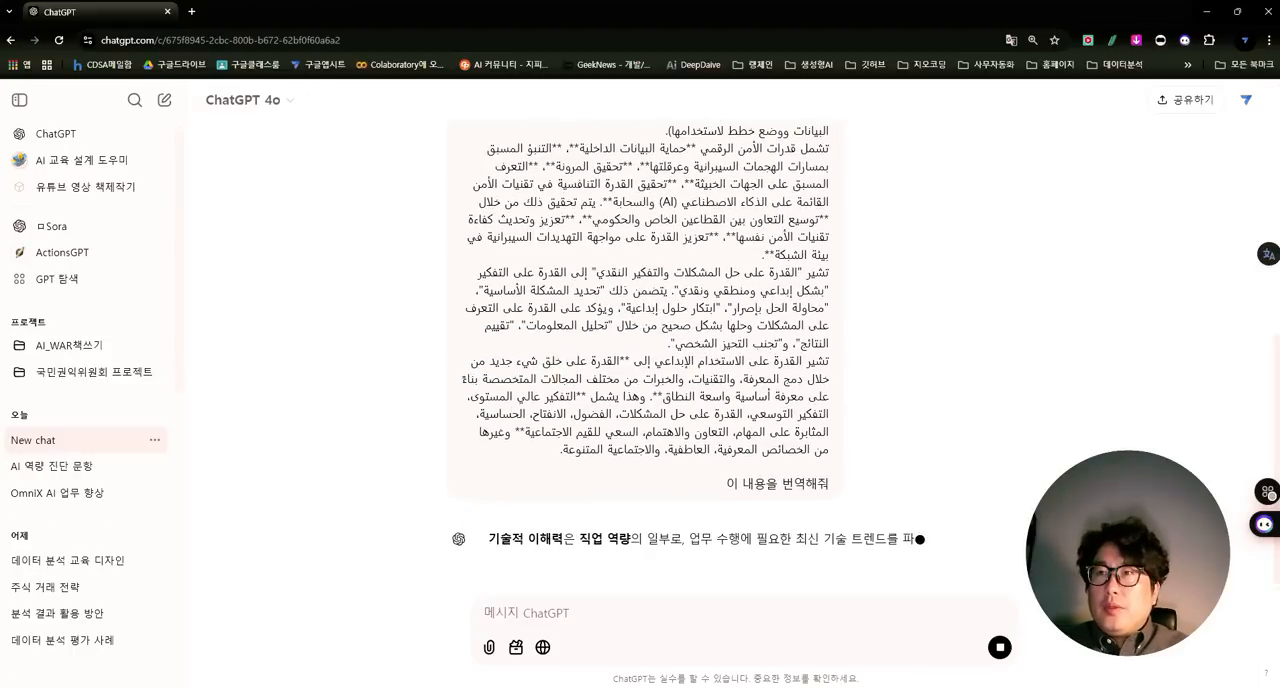
- Place the ChatGPT window over the worksheet, compare its Korean translation with the summaries in column F, and return to Excel
left_click_drag(749, 10, 302, 103)
scroll(340, 260, "up", 5)
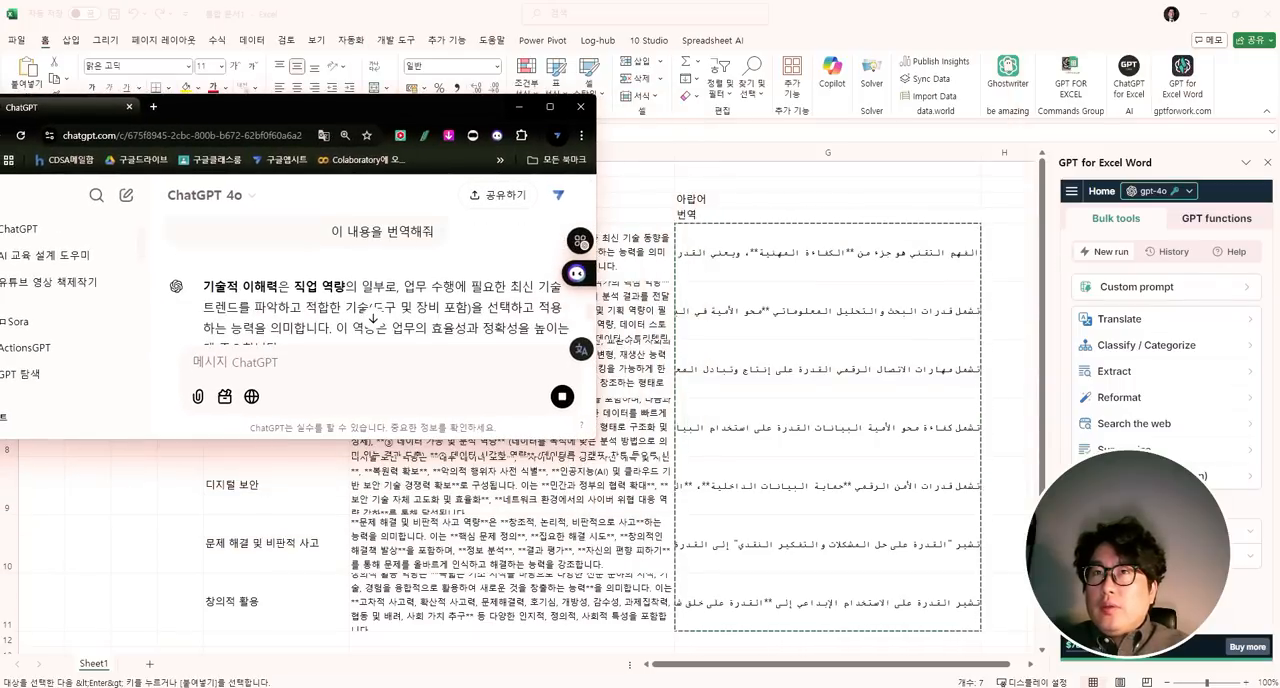
left_click_drag(466, 117, 227, 91)
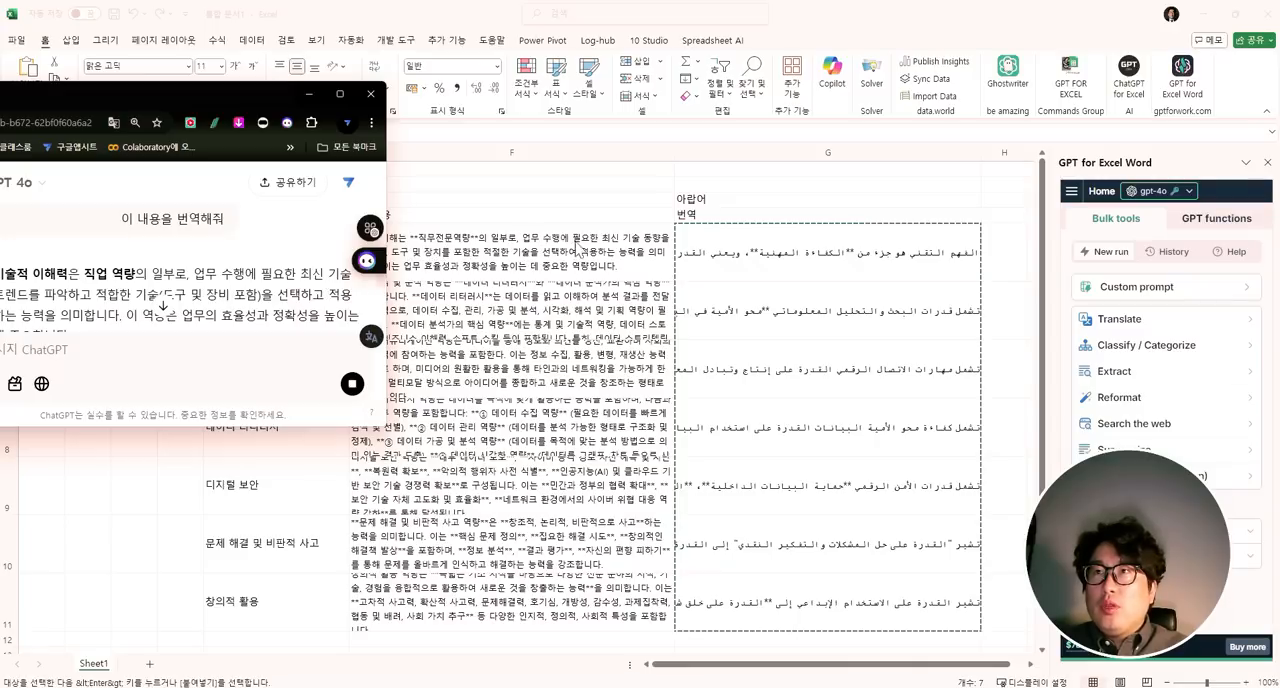
scroll(261, 310, "down", 2)
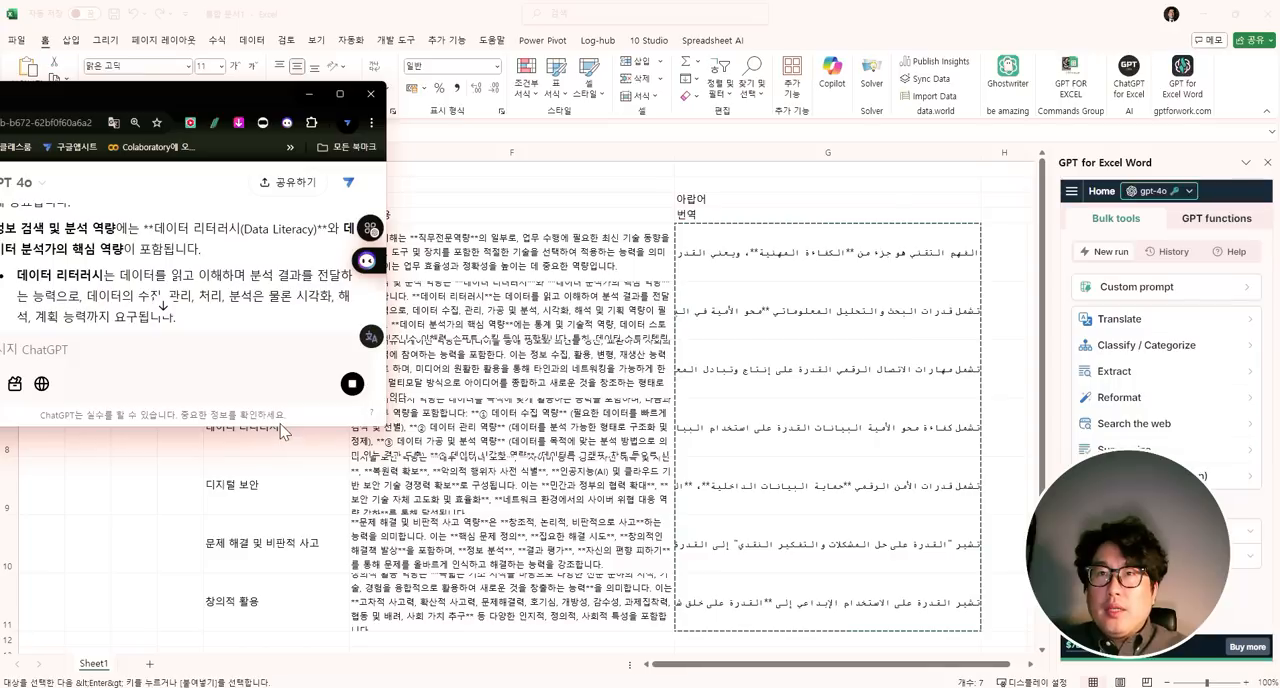
left_click_drag(275, 428, 275, 570)
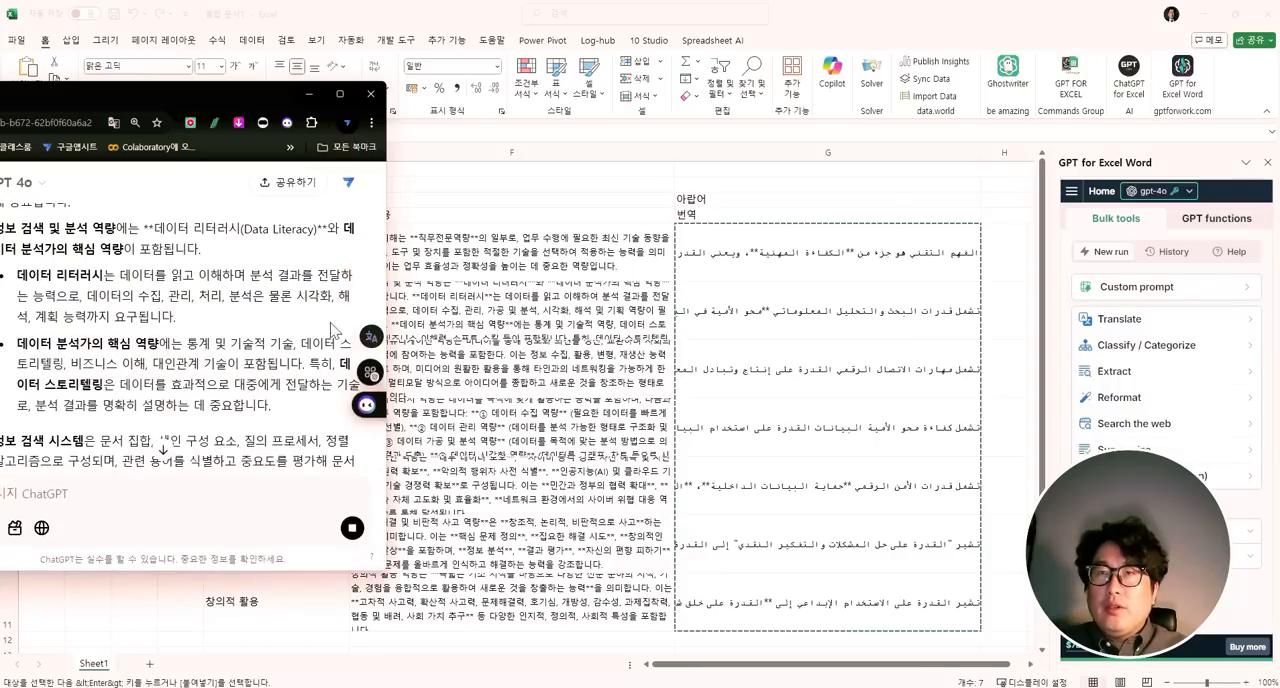
left_click_drag(255, 82, 261, 124)
left_click(309, 136)
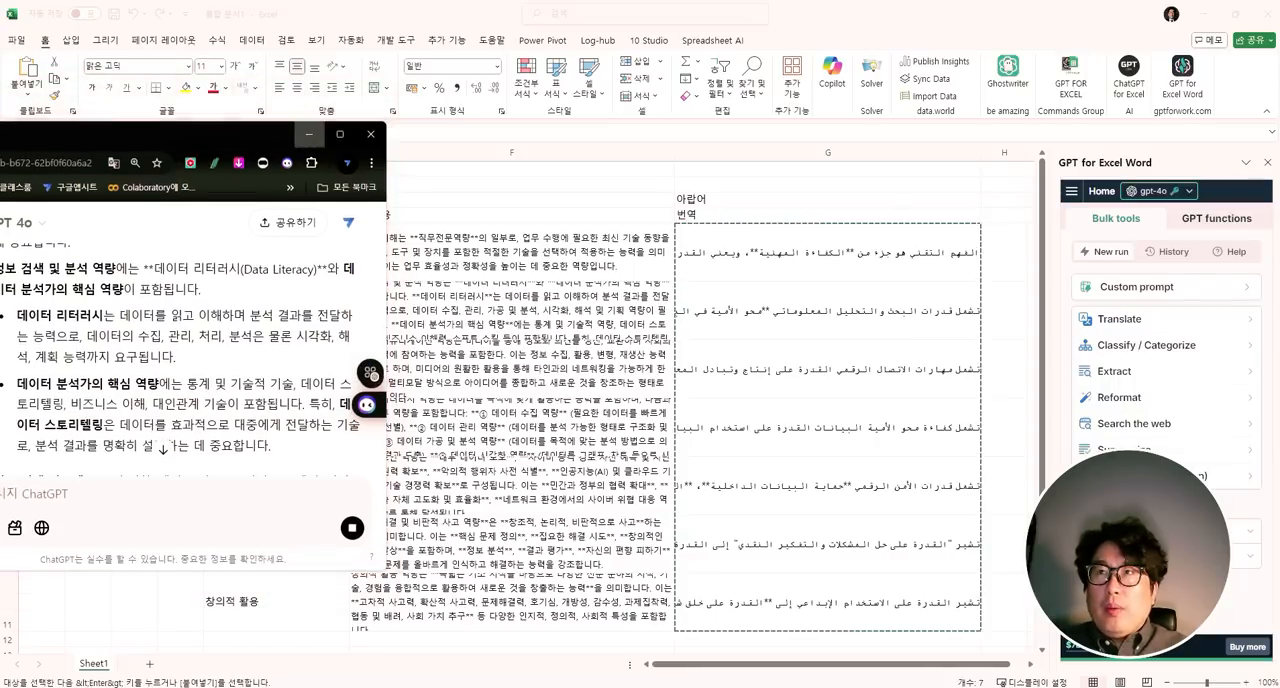
left_click(632, 368)
scroll(489, 370, "down", 3)
scroll(489, 370, "up", 3)
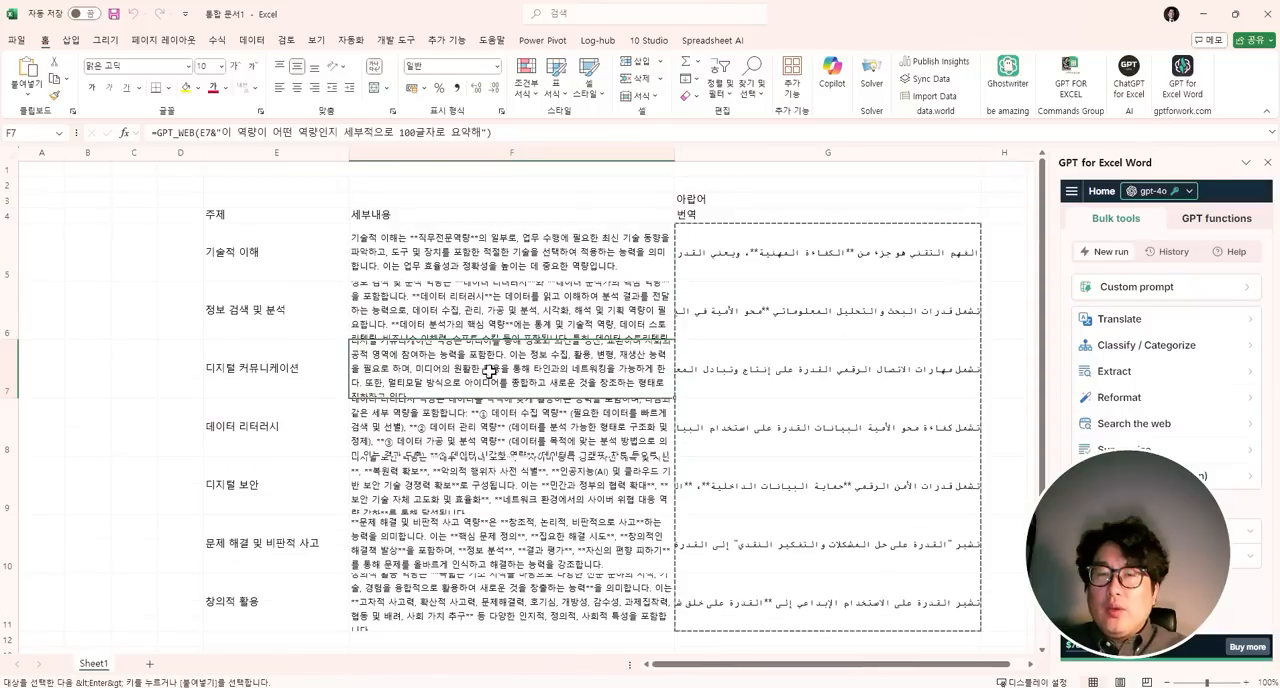
left_click(341, 461)
- Add a new worksheet and enter the headers 동물이름 in D4 and 종구분 in E4
left_click(149, 663)
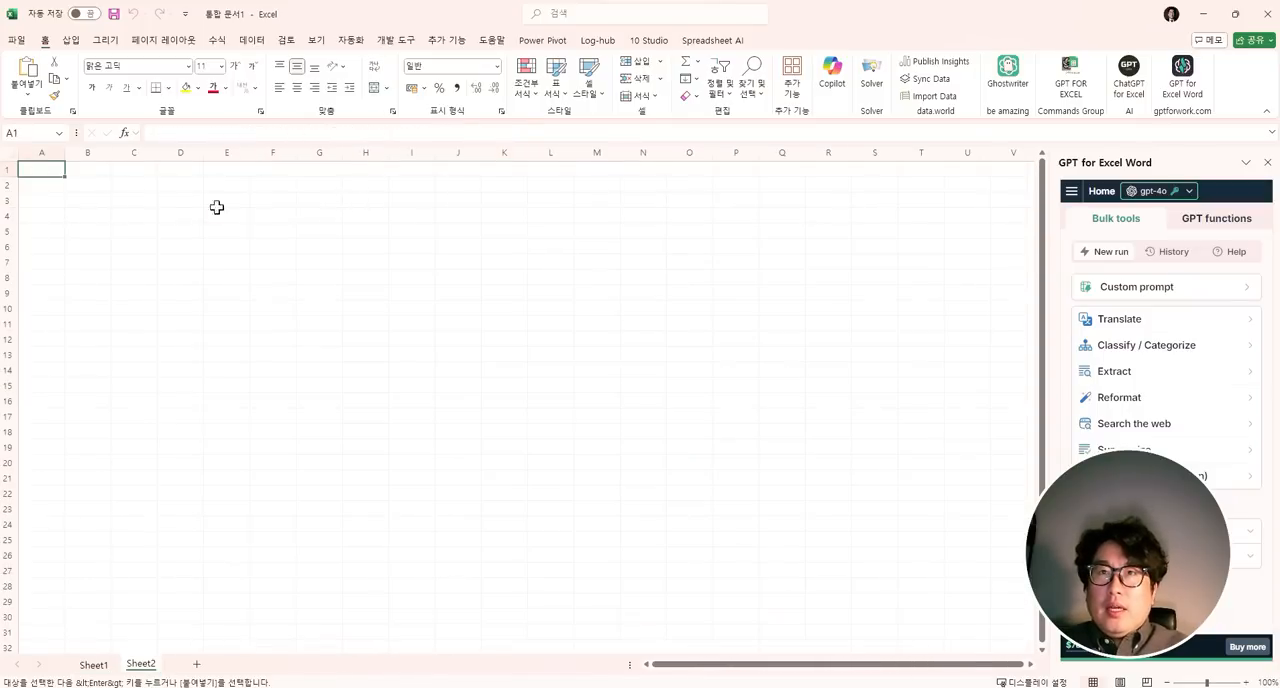
left_click(182, 215)
type("w")
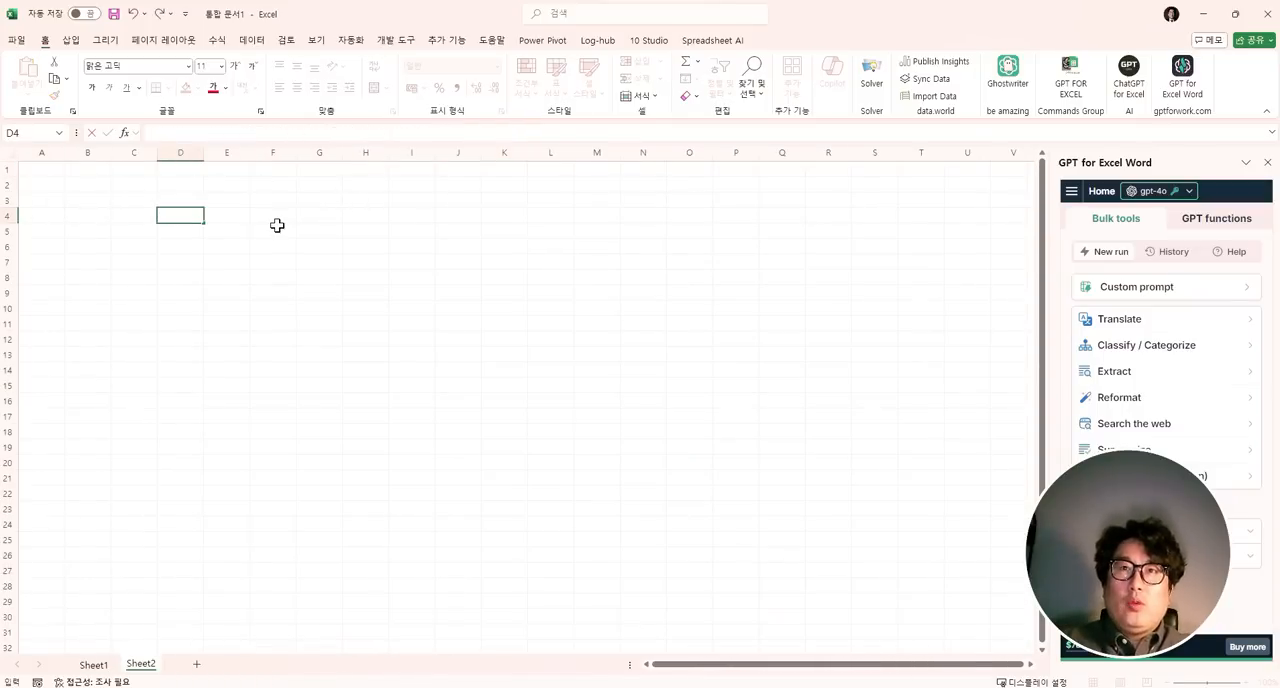
type("동물이름")
key("Tab")
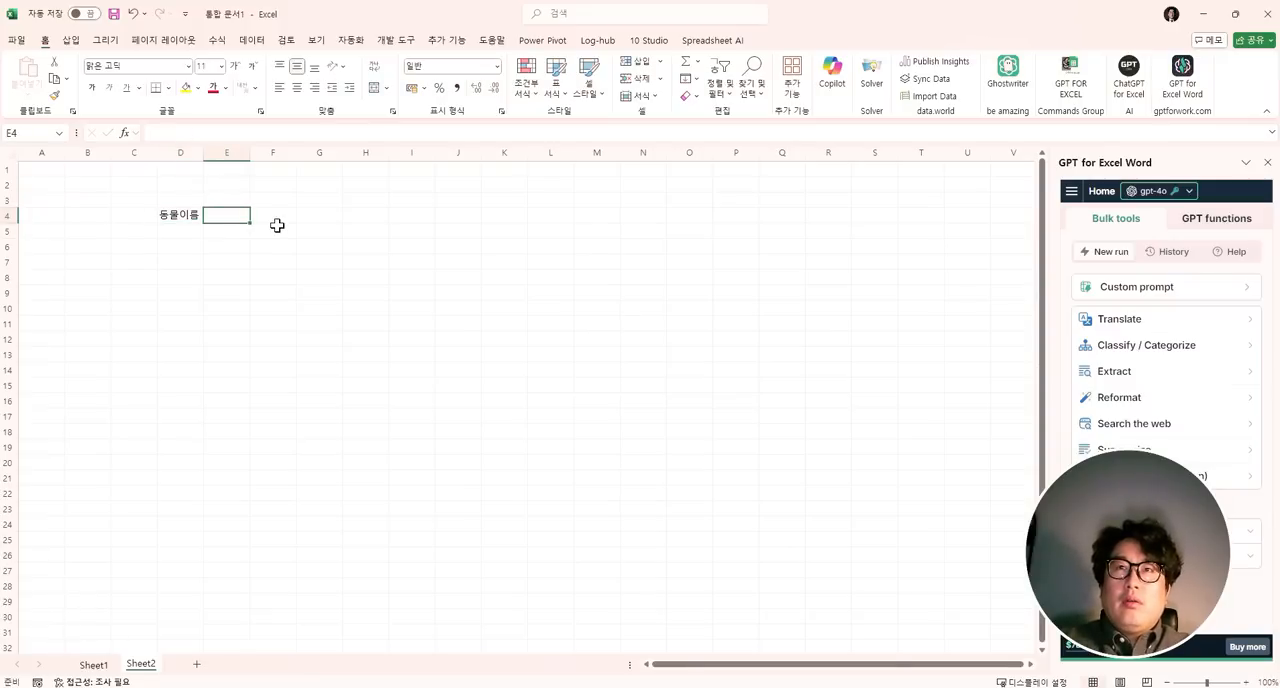
type("포")
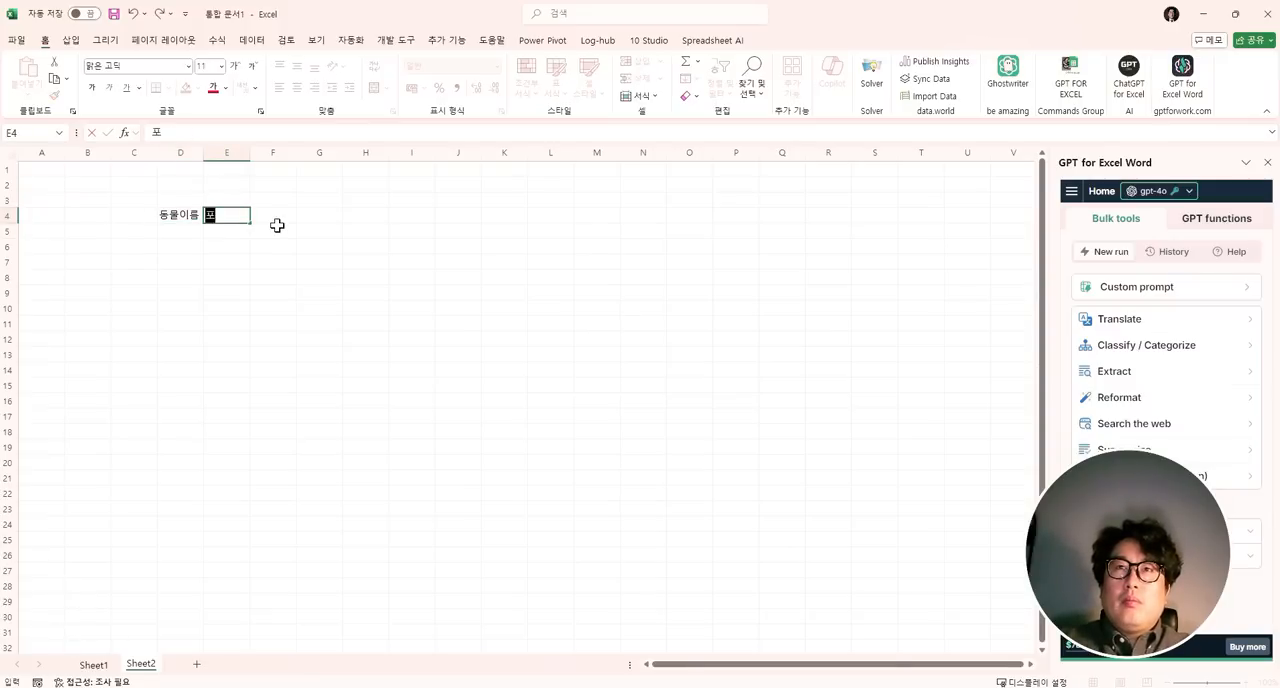
type("구분")
key("Return")
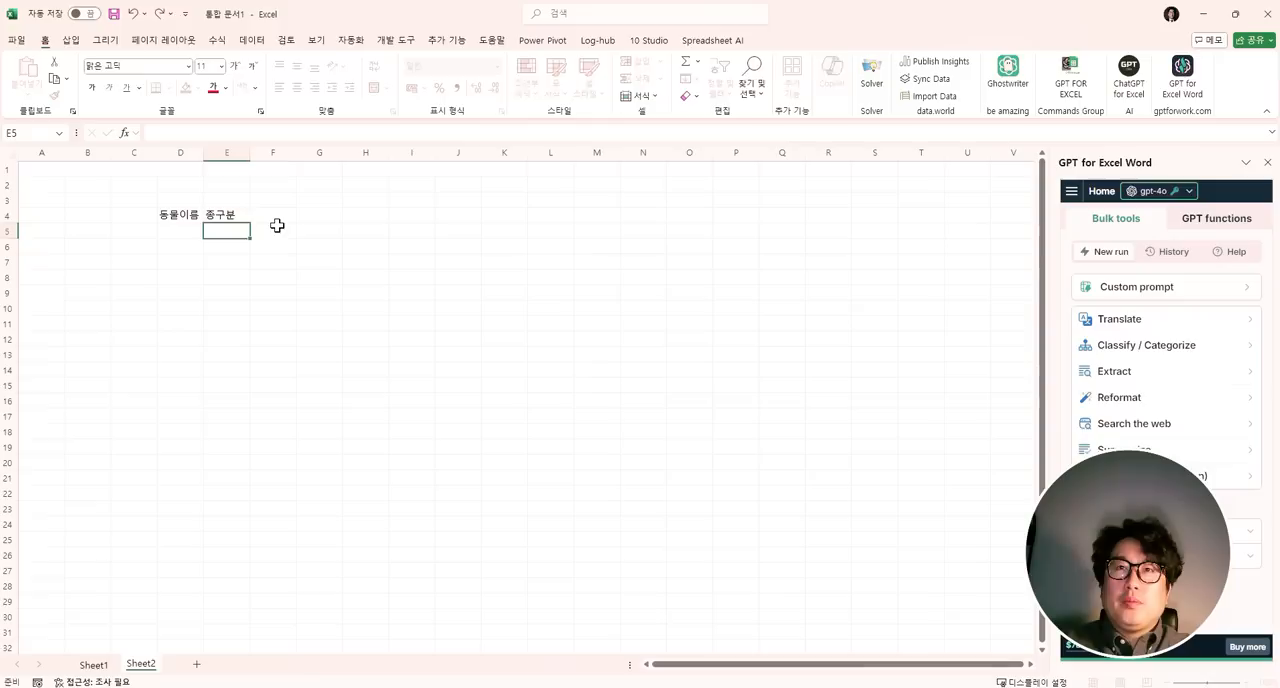
- Enter a gpt_list formula in D5 with the prompt "동물이름 아무거나 50개만 만들어줘" and widen column D
type("=g")
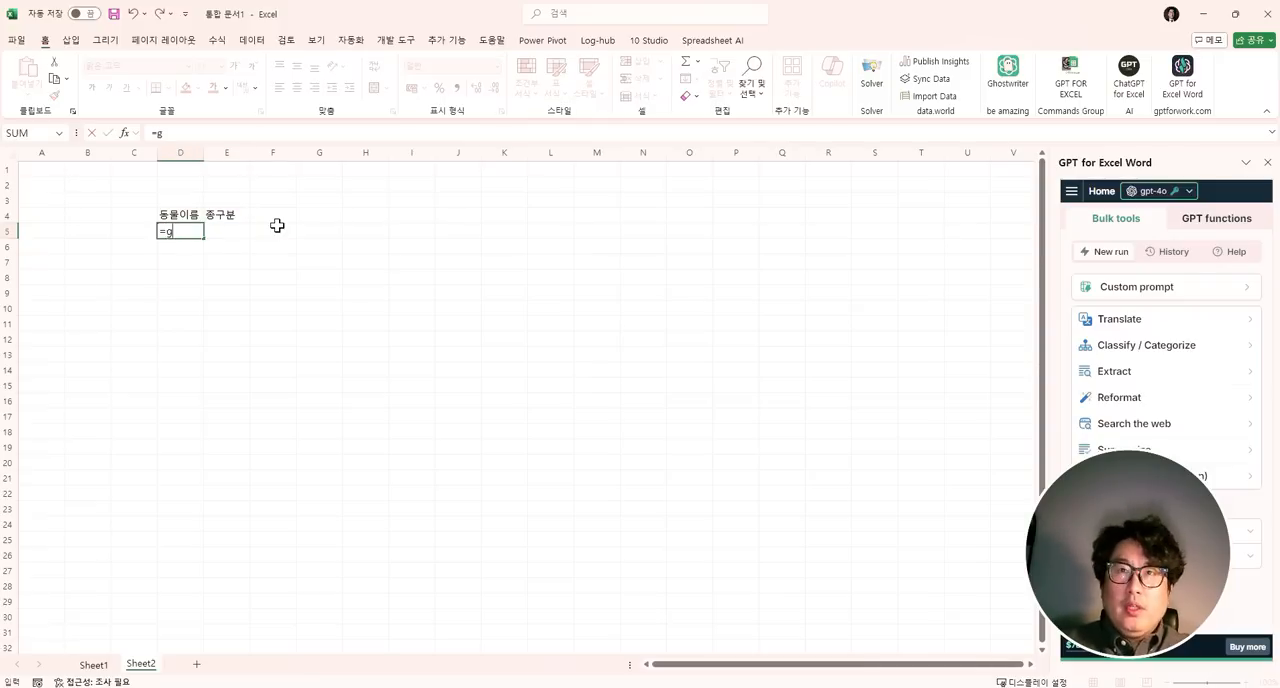
type("pt_")
key("ctrl+z")
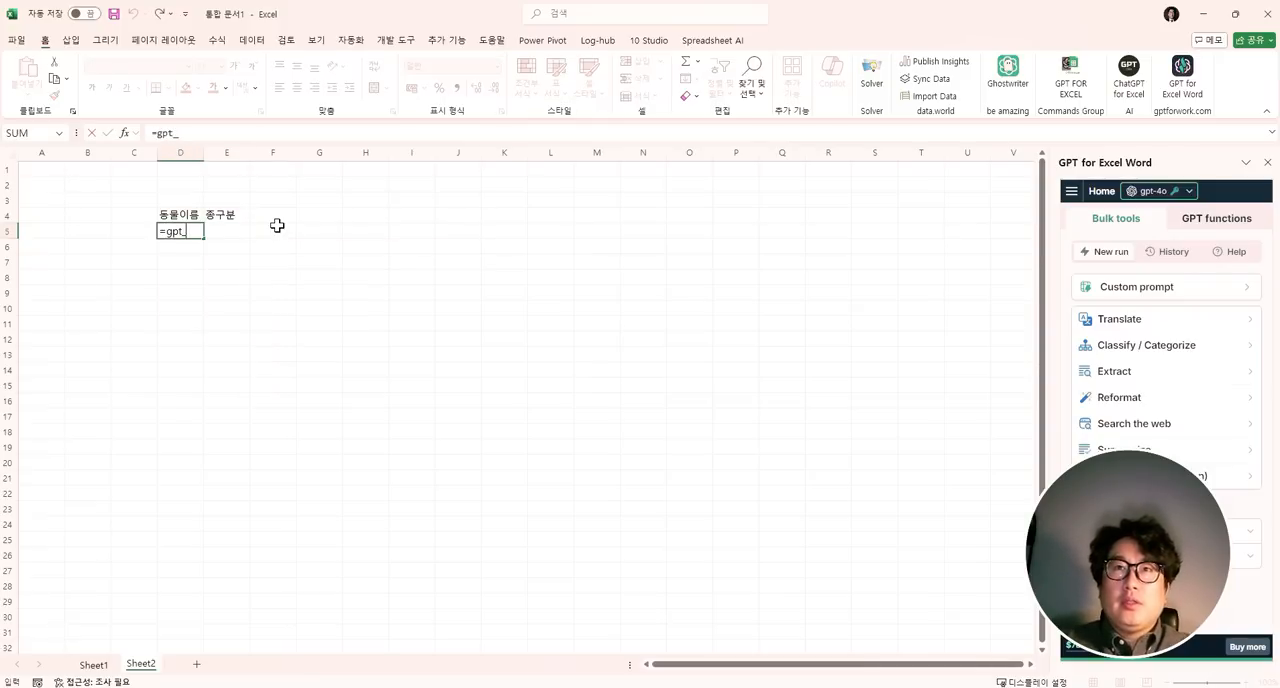
type("ㅣㅑ")
type("list(")
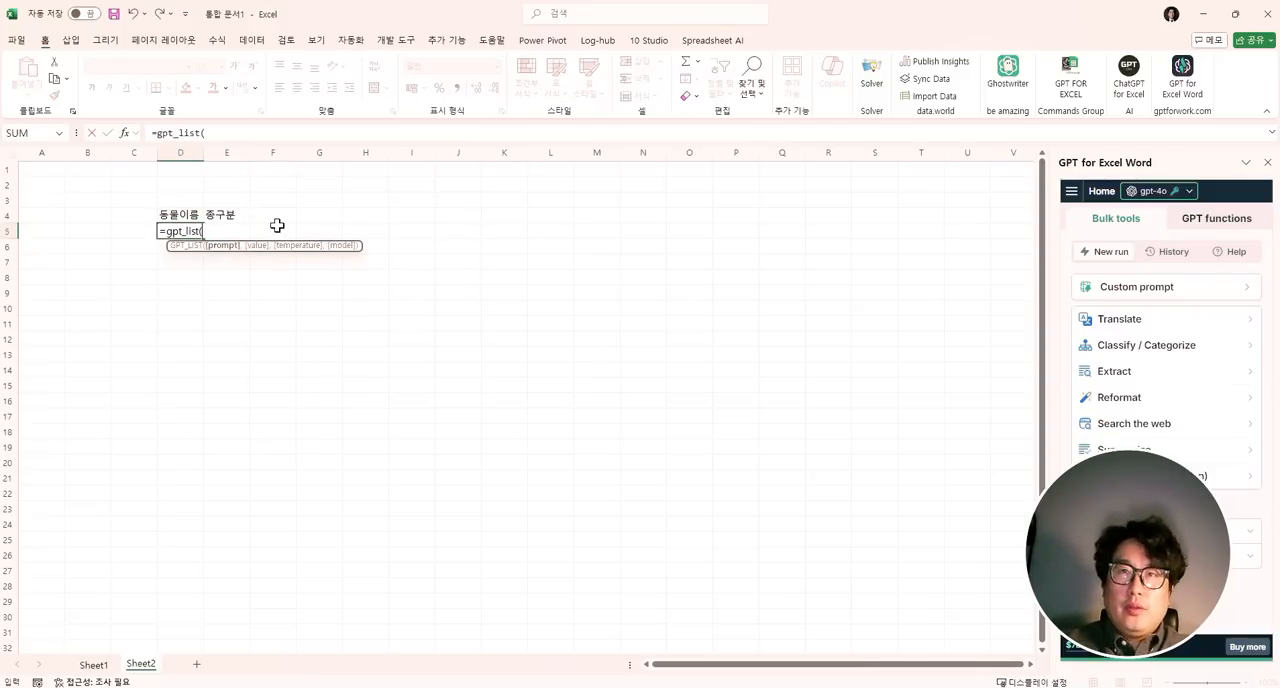
type("\"동물이름")
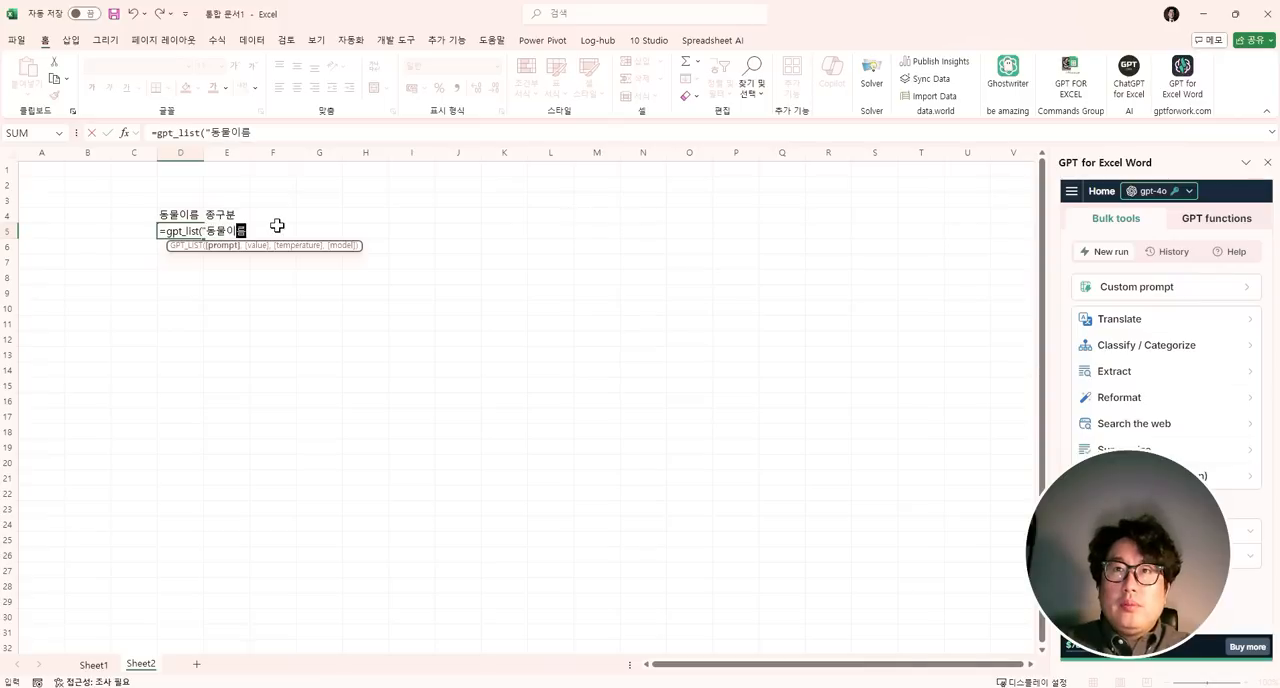
type(" 아목것")
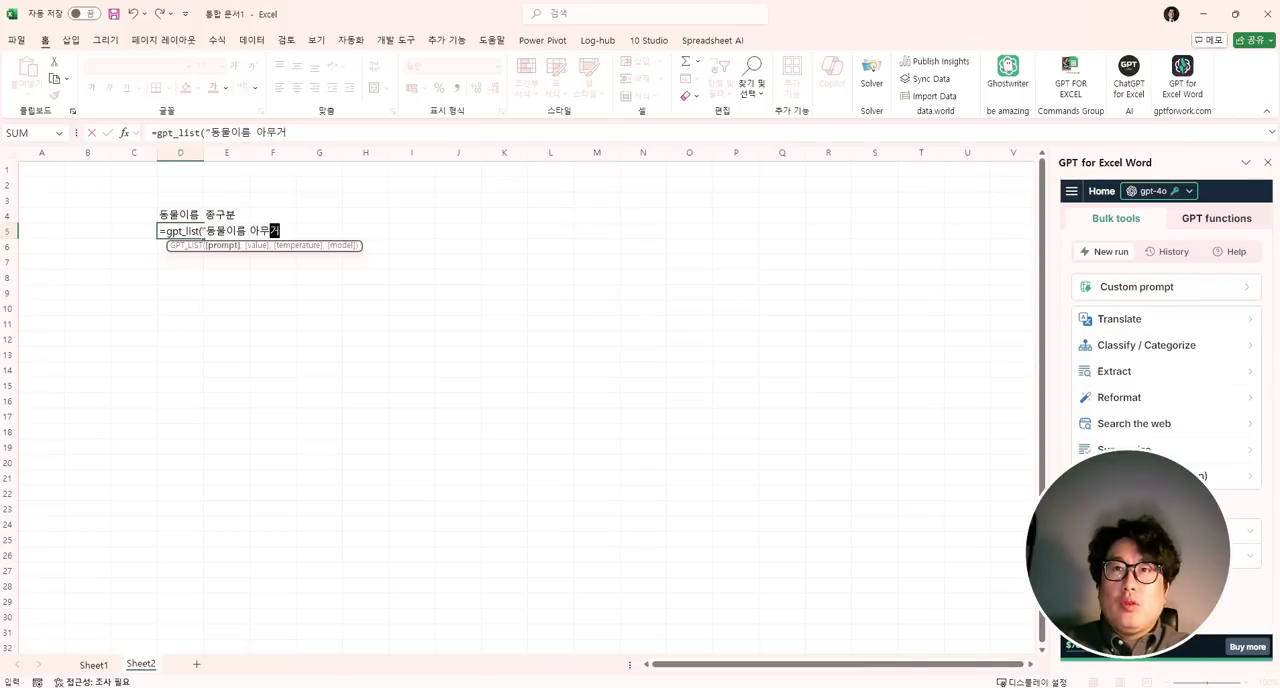
type("나")
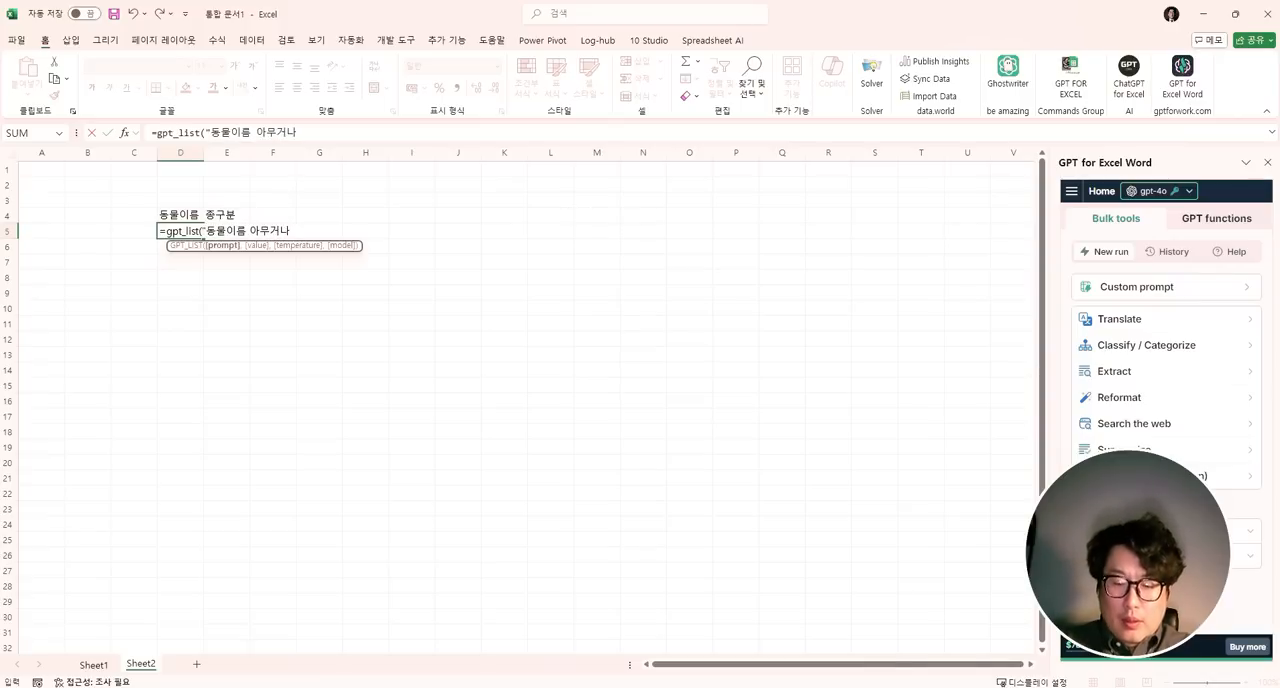
type(" 50개만 만들어줘")
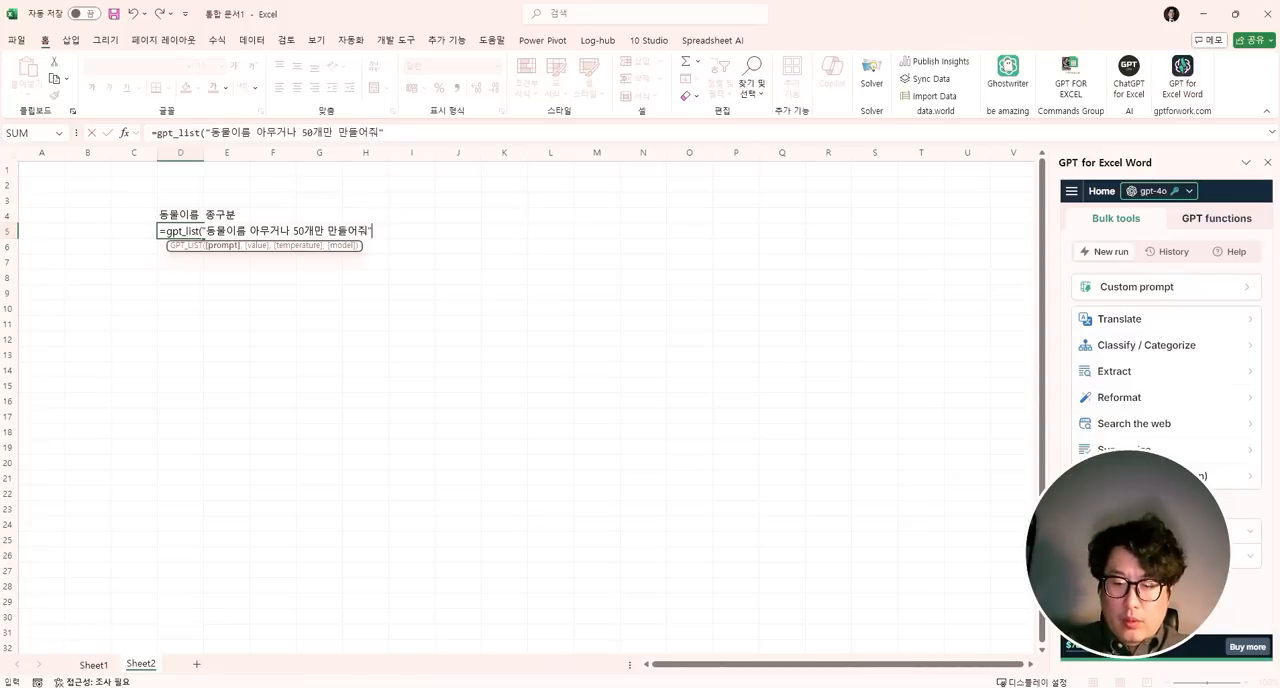
key("ctrl+Return")
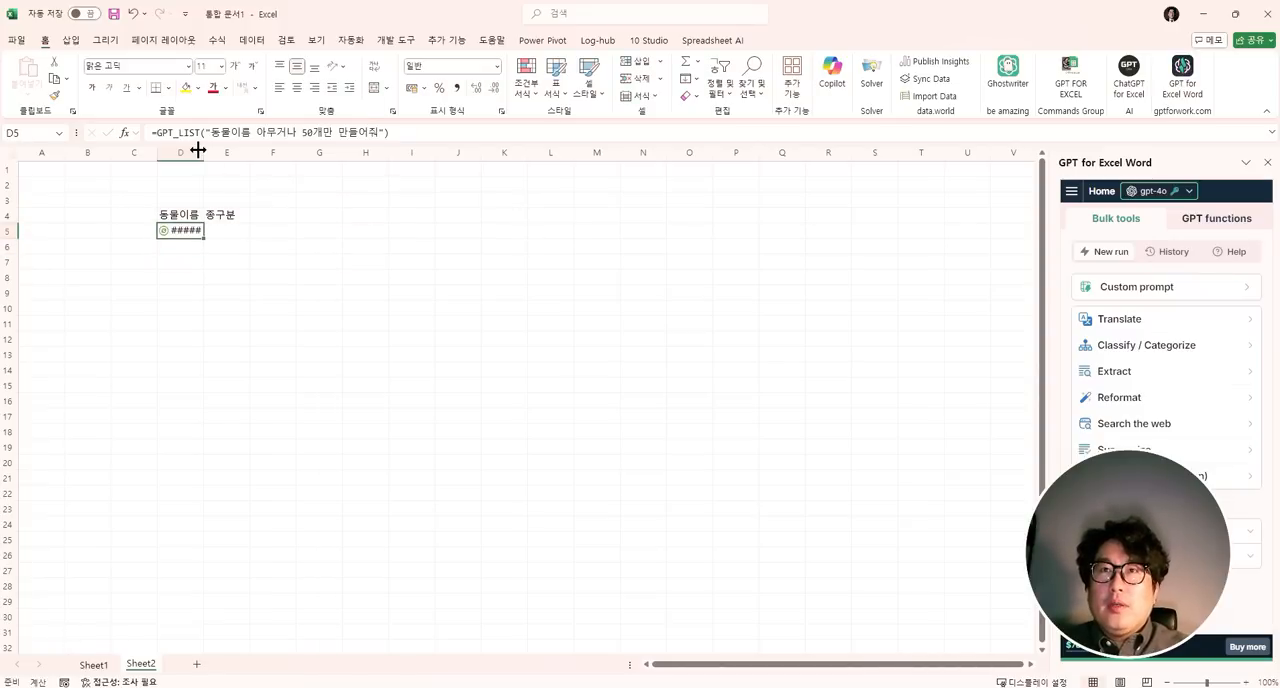
left_click_drag(201, 152, 250, 152)
- Enter a gpt formula in L6 with the prompt "포유류,양서류,조류 등과 같은 구분을 뭐라고 하니?"
left_click(410, 246)
left_click(580, 244)
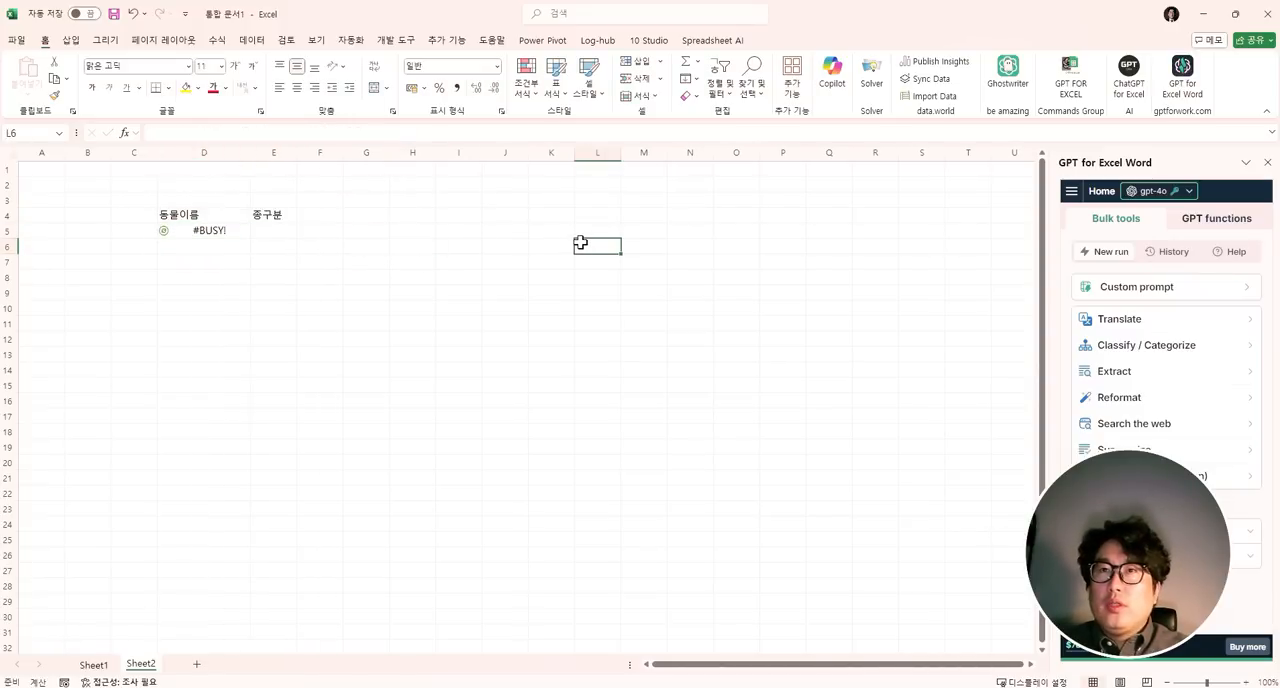
type("=a")
key("BackSpace")
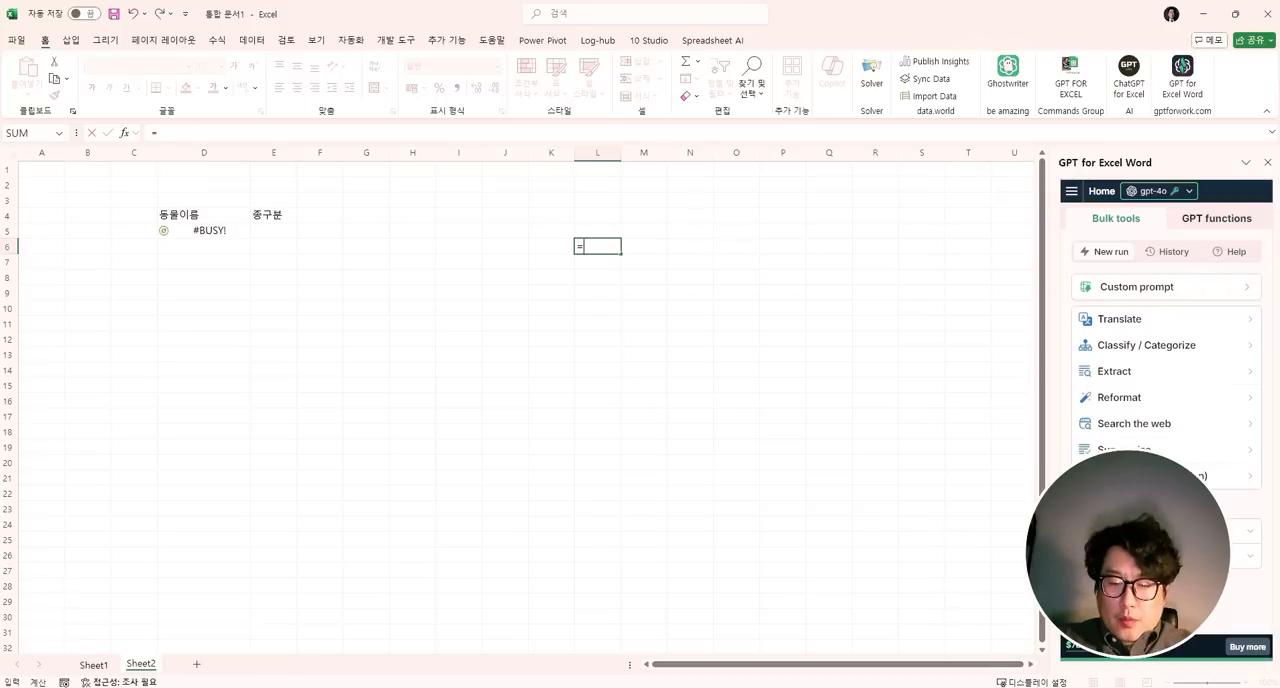
type("gpt(")
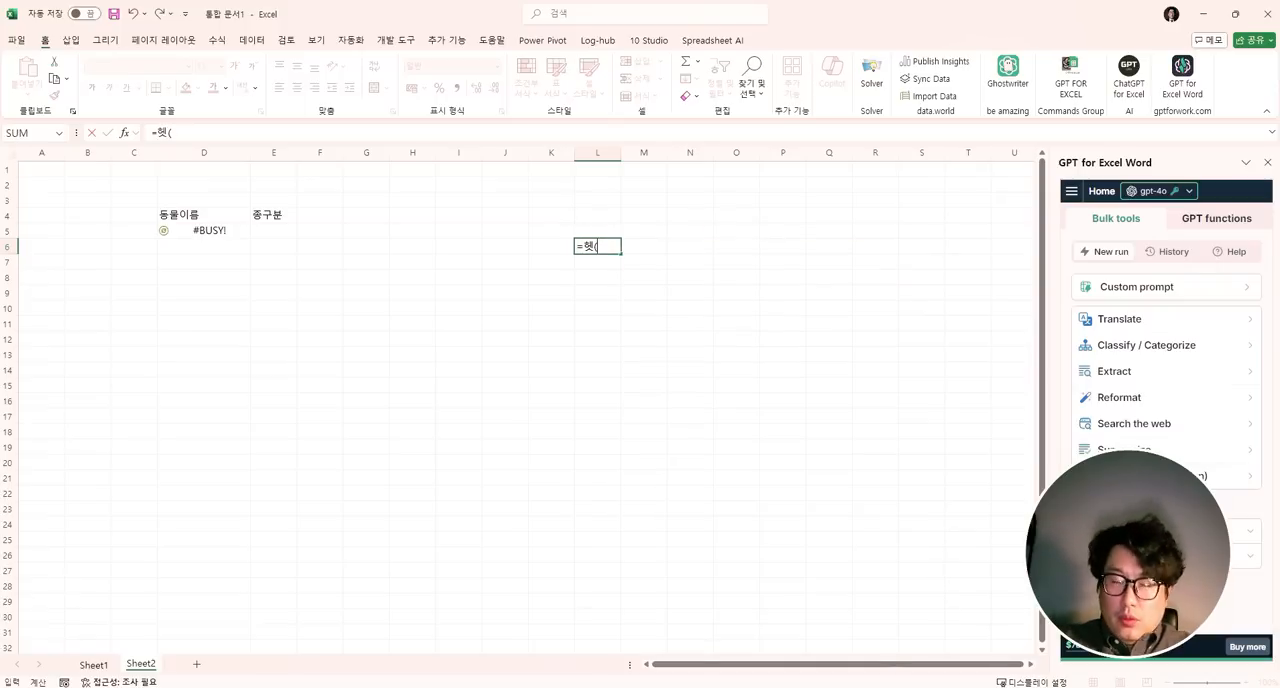
type("\"")
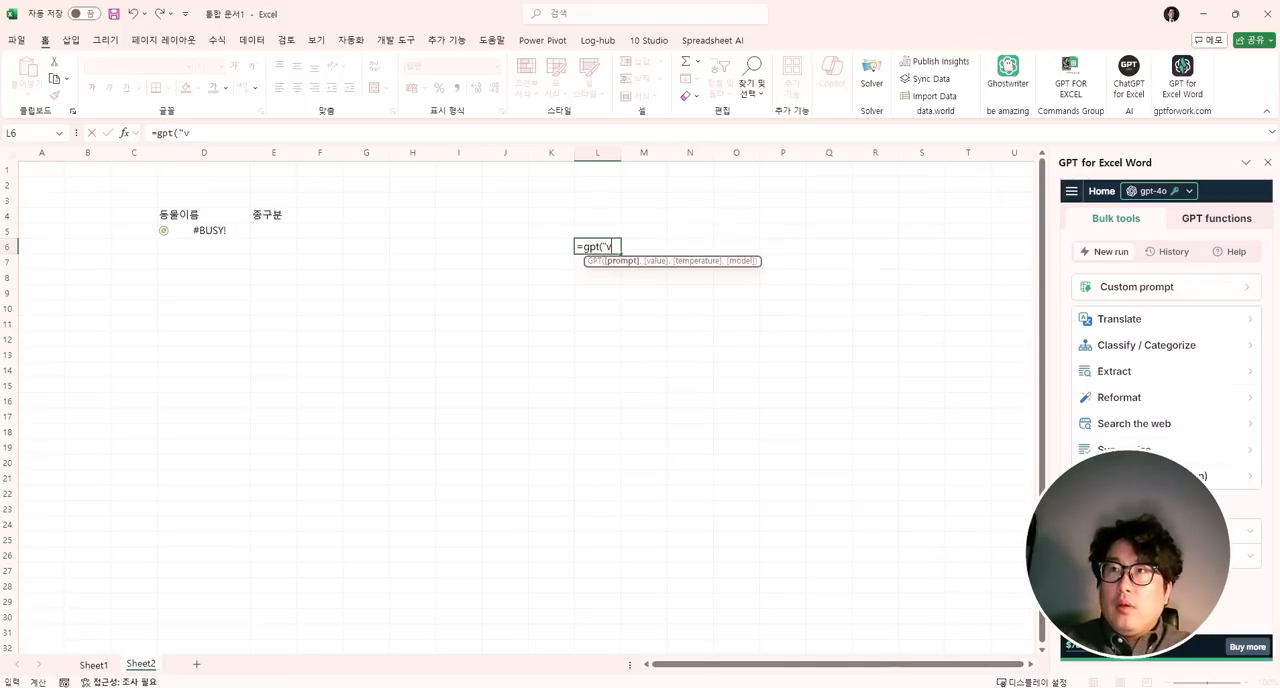
type("포")
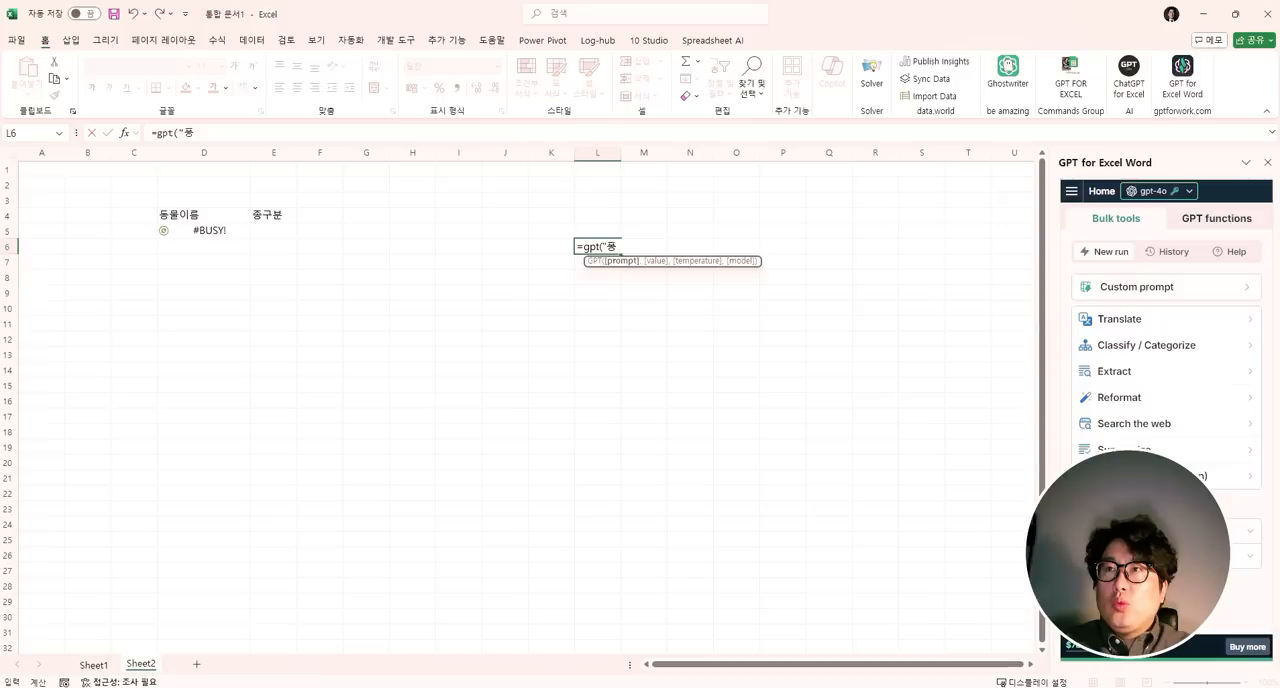
type("유류,양서류,")
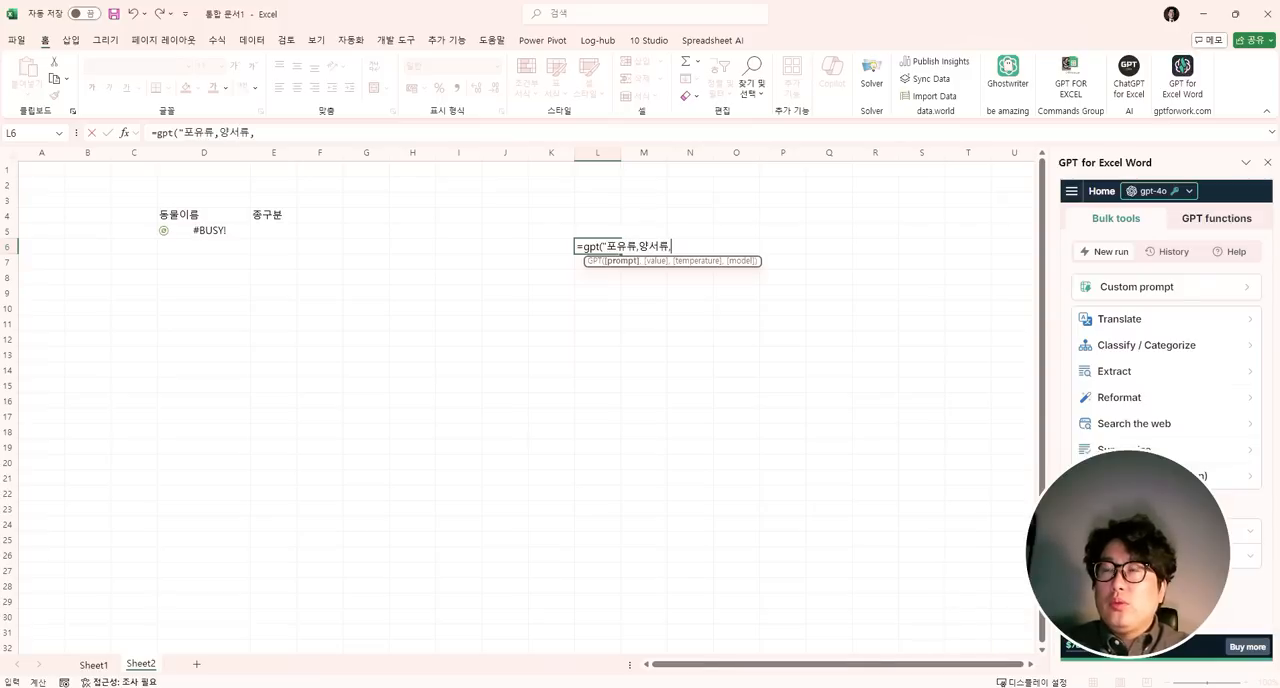
type("조류 등과 같은 구분")
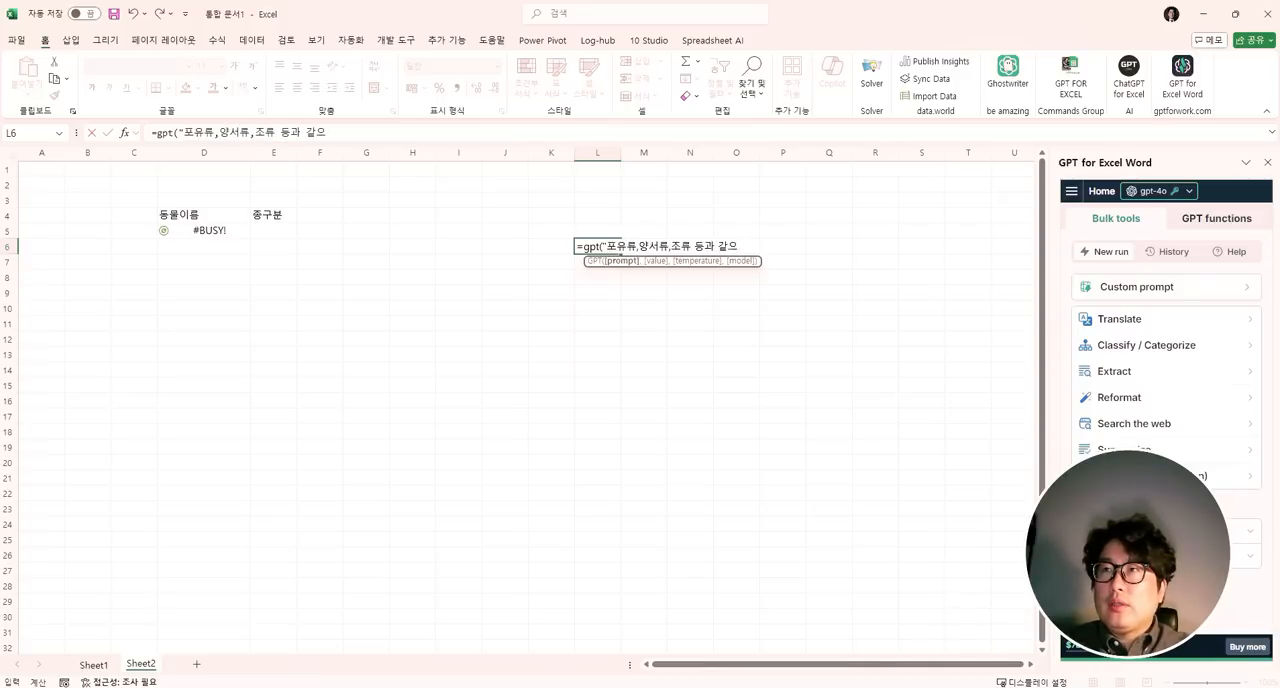
type("을 뭐라고 하니?\"")
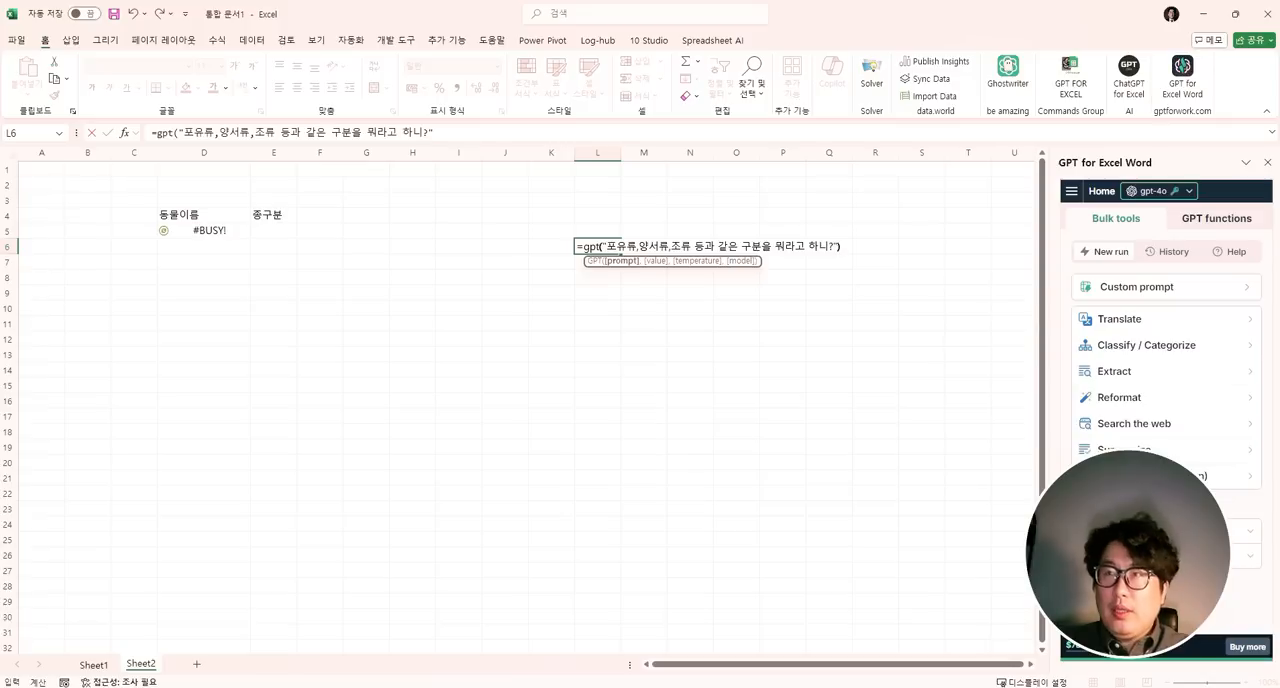
key("Return")
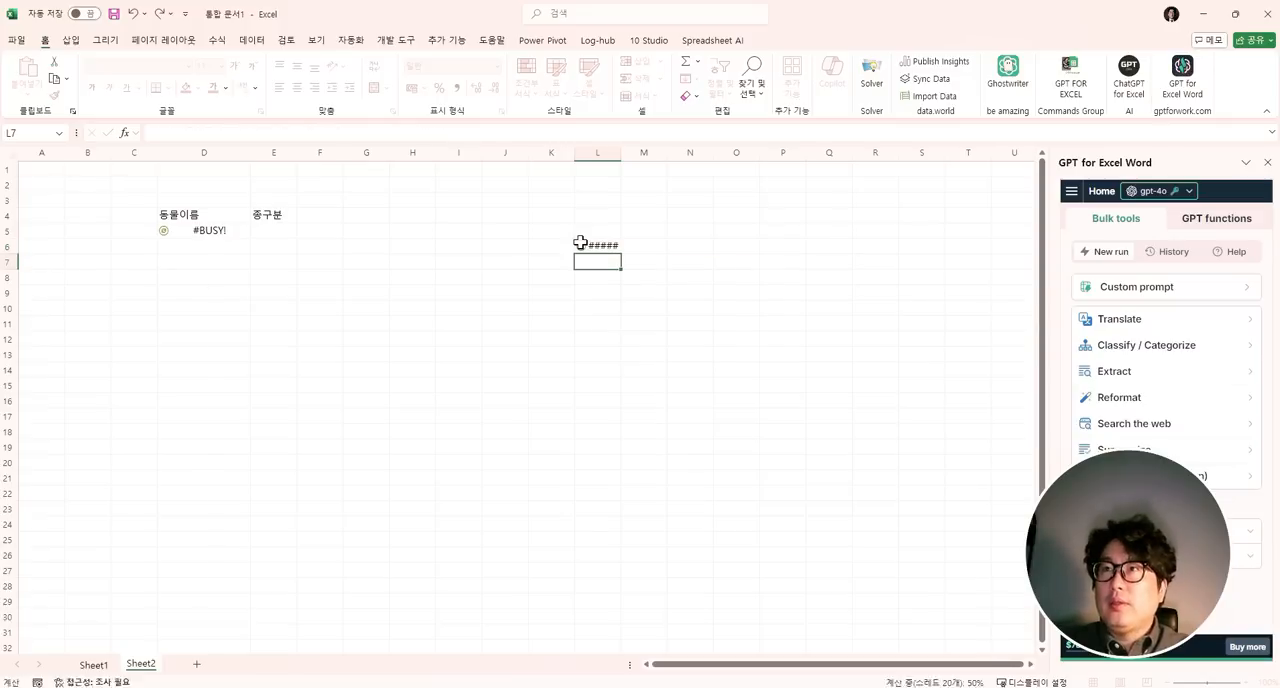
- Edit the GPT_LIST prompt in D5 to read "동물이름 아무거나 50개만 보여줘" and regenerate the animal names
left_click(320, 246)
left_click_drag(204, 246, 204, 484)
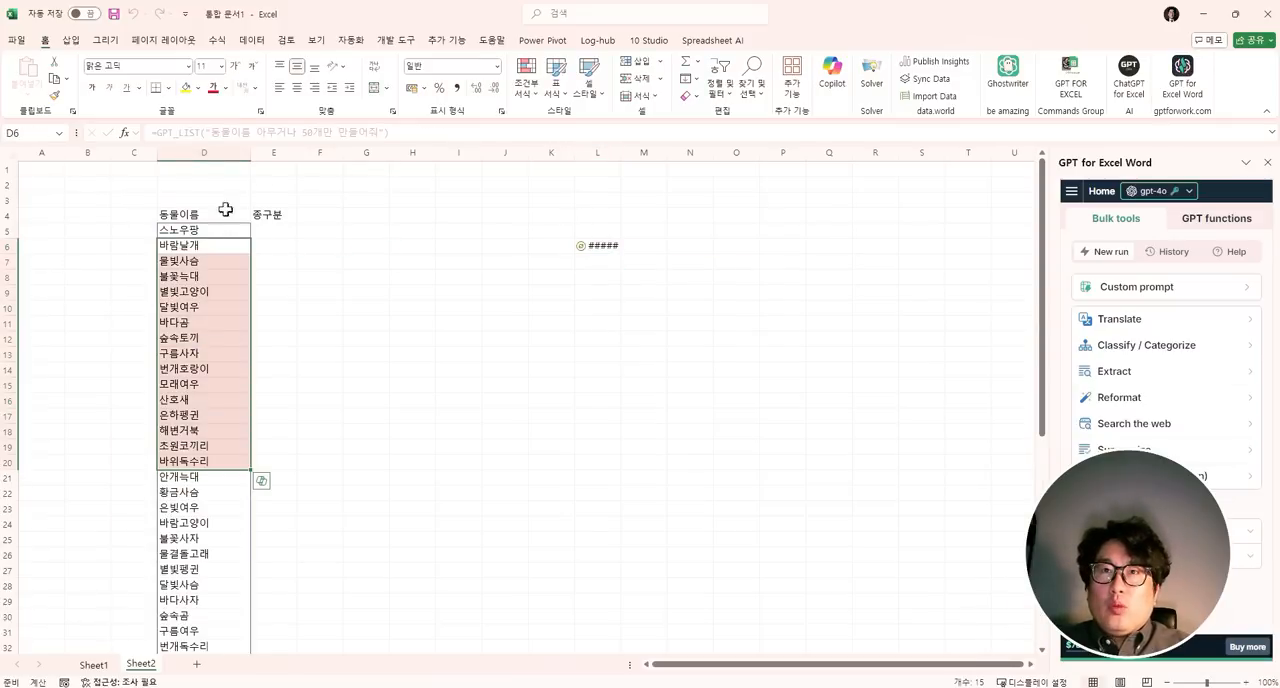
left_click(206, 228)
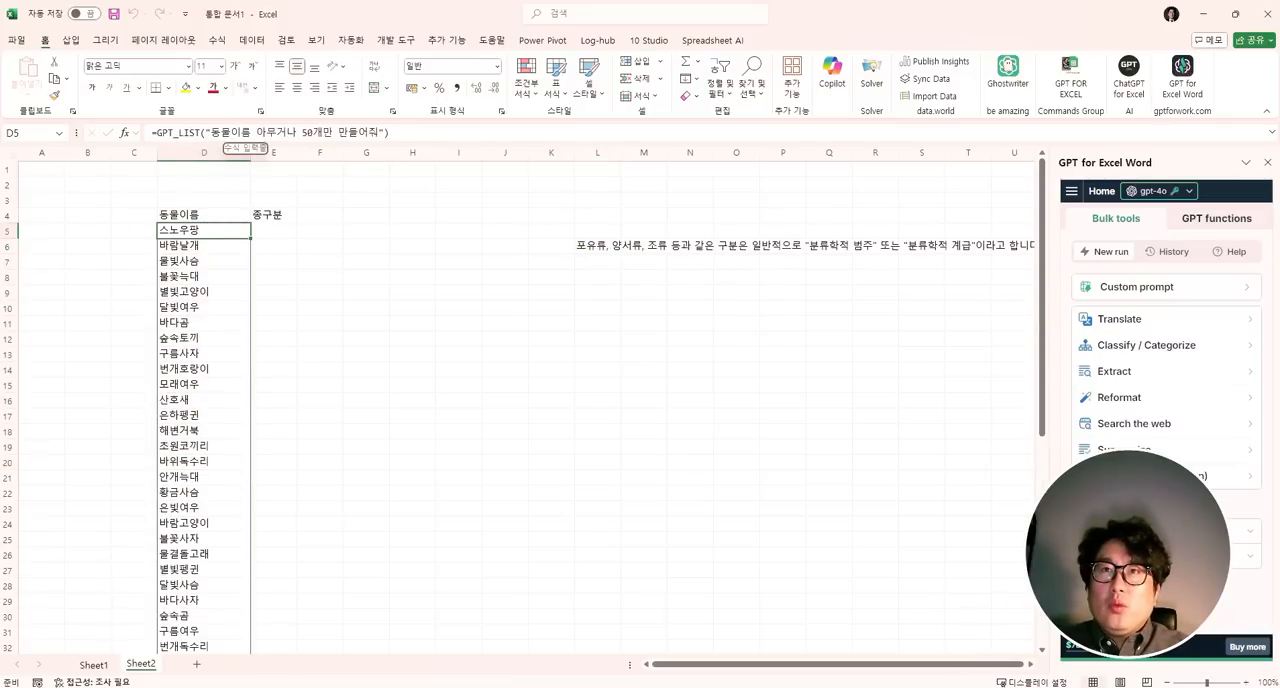
left_click(252, 133)
key("BackSpace")
key("BackSpace")
key("BackSpace")
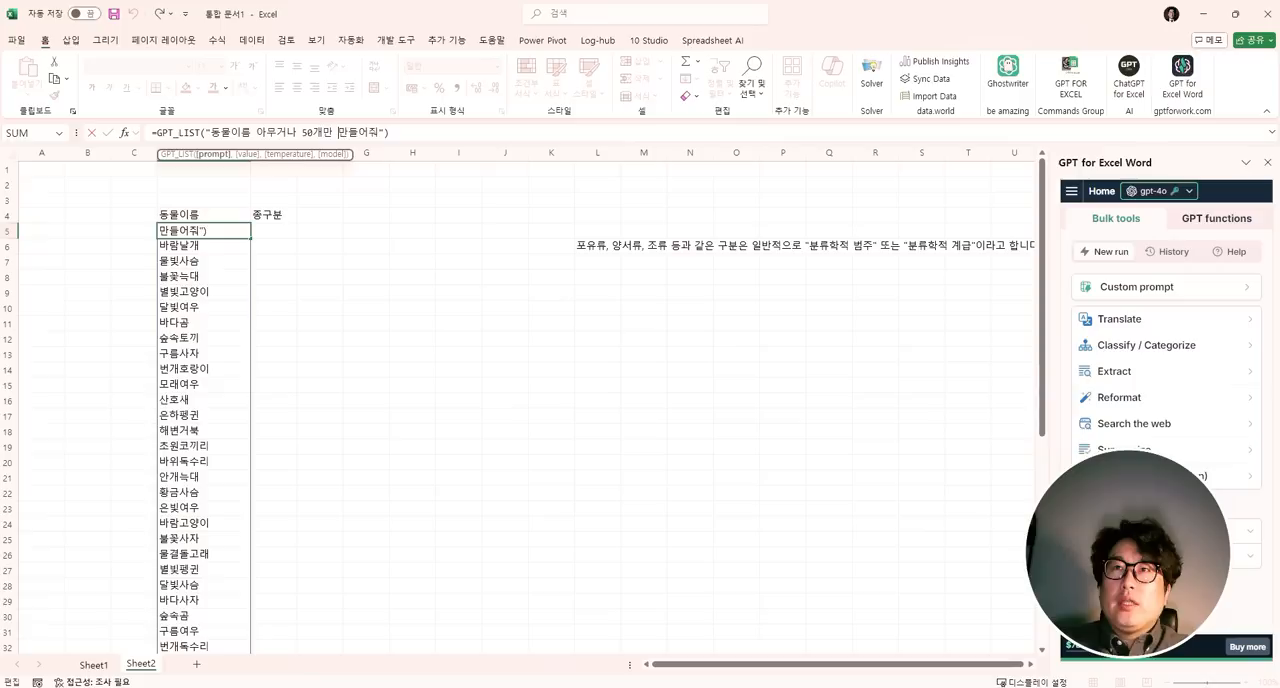
type("생ㅅ")
key("BackSpace")
key("BackSpace")
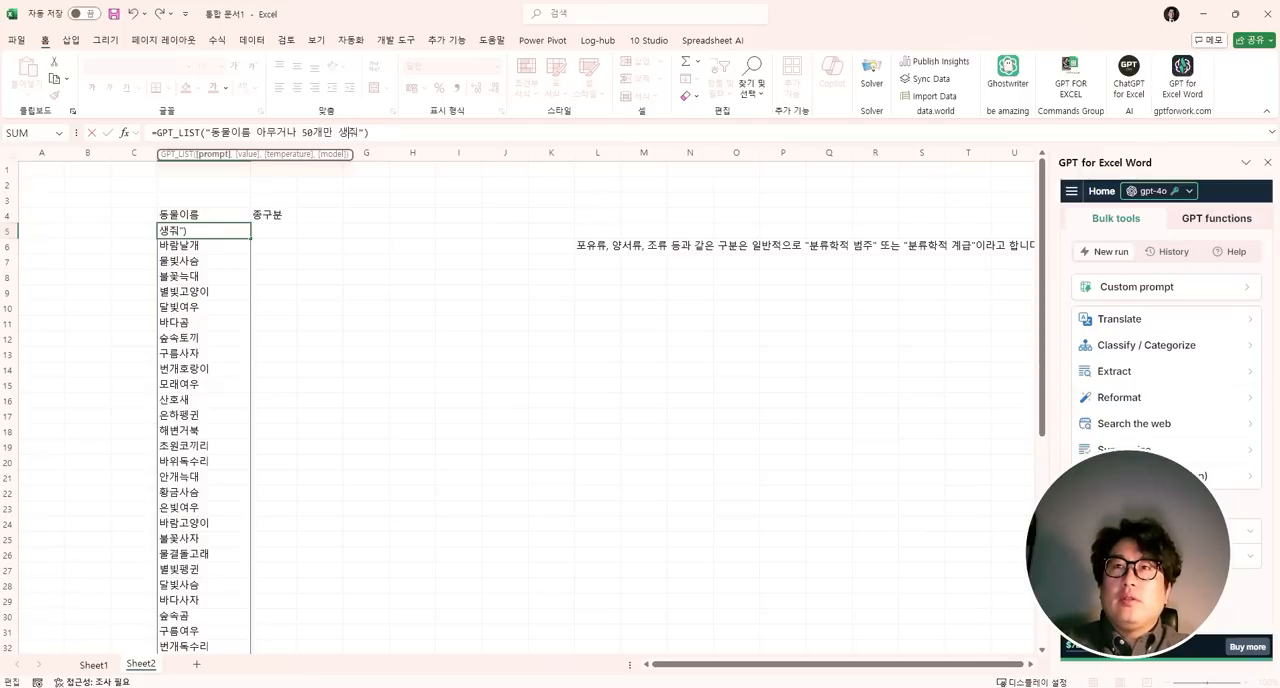
type("보여")
key("Return")
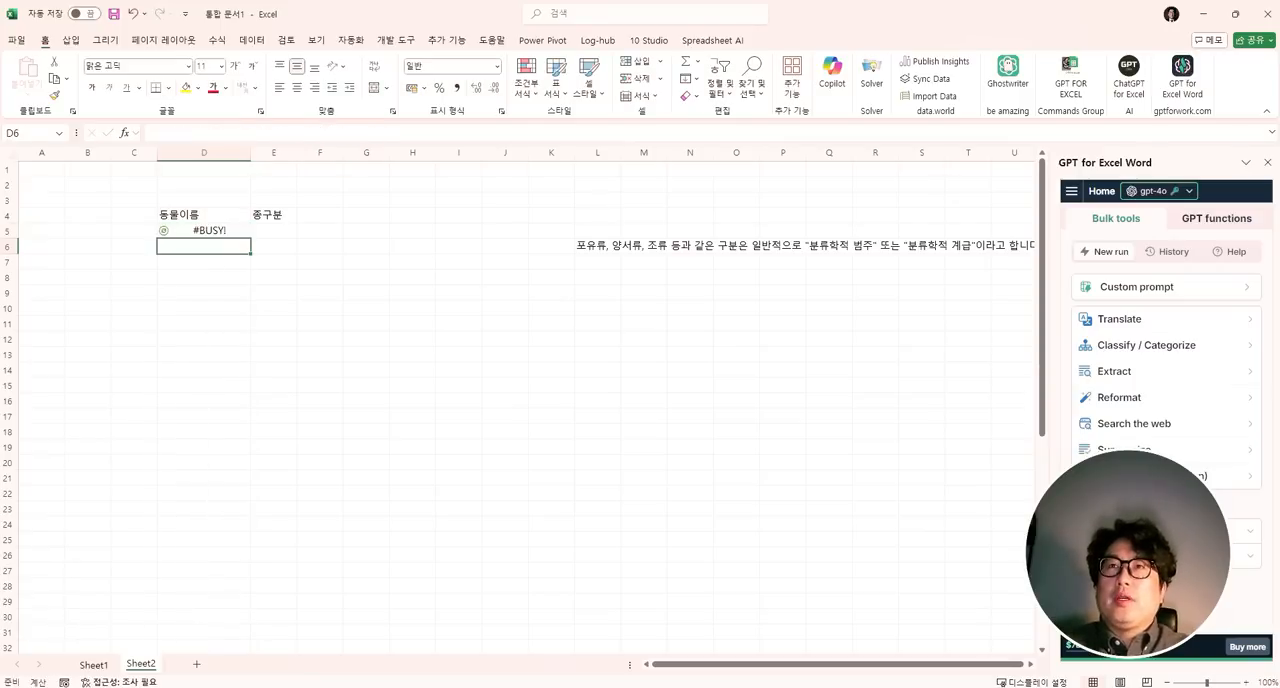
- Read the GPT answer in L6 and replace the header in E4 with 분류학적범주, without a trailing apostrophe
left_click(587, 245)
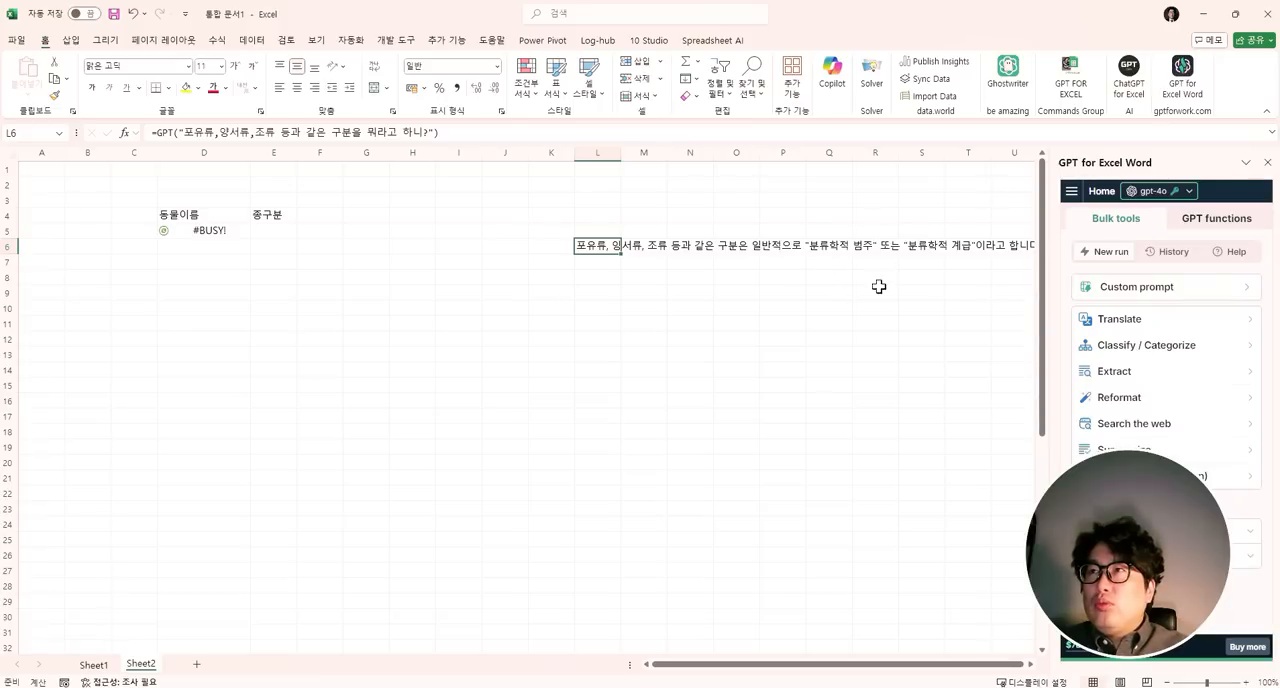
left_click(266, 229)
left_click(274, 214)
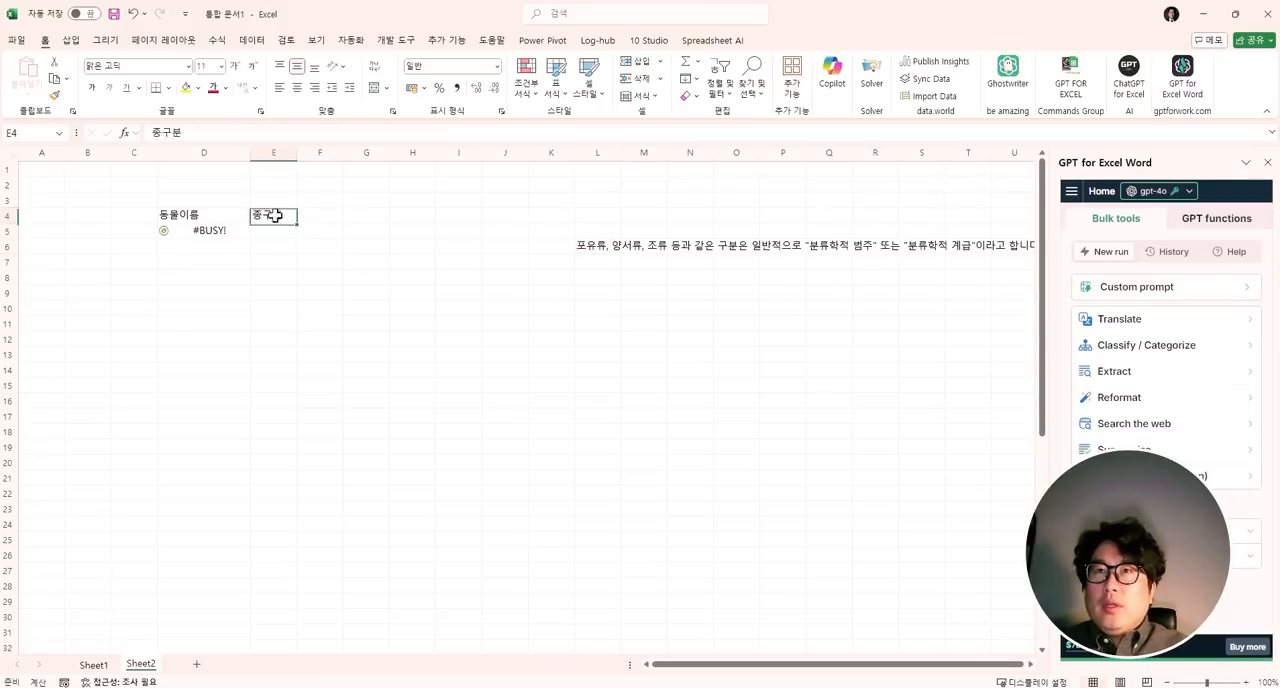
type("분류학적보")
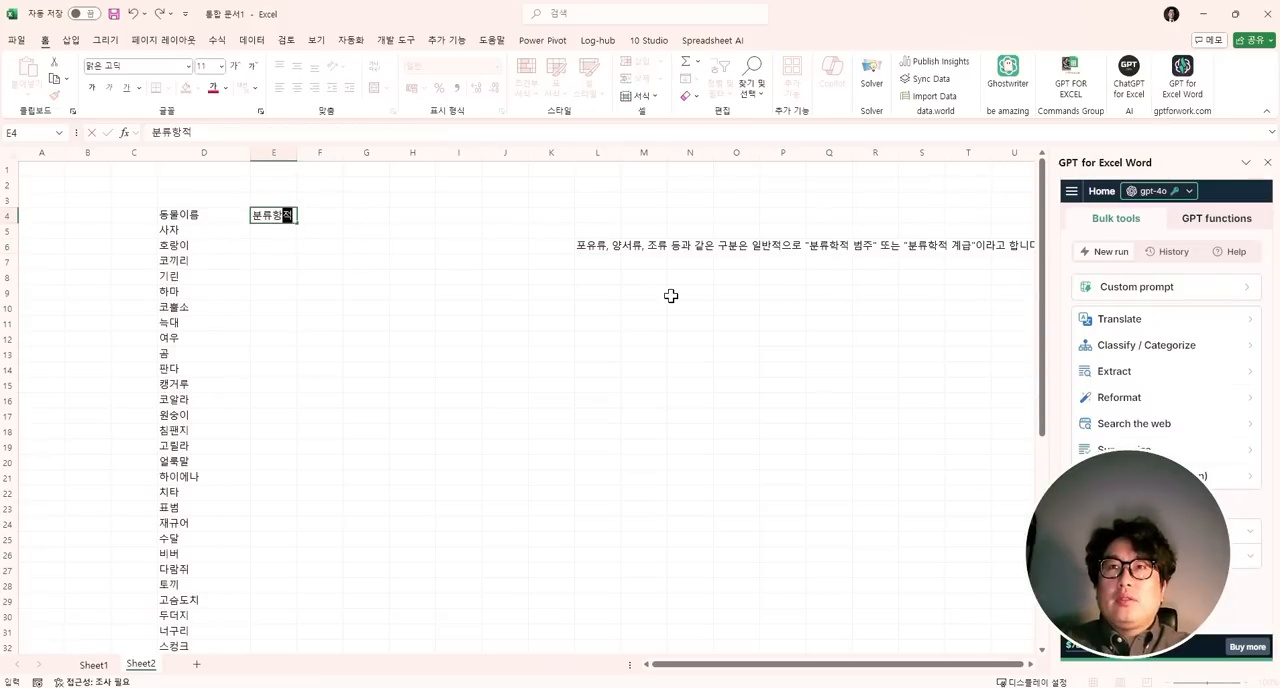
key("BackSpace")
key("BackSpace")
key("BackSpace")
key("BackSpace")
key("BackSpace")
type("ㅎ")
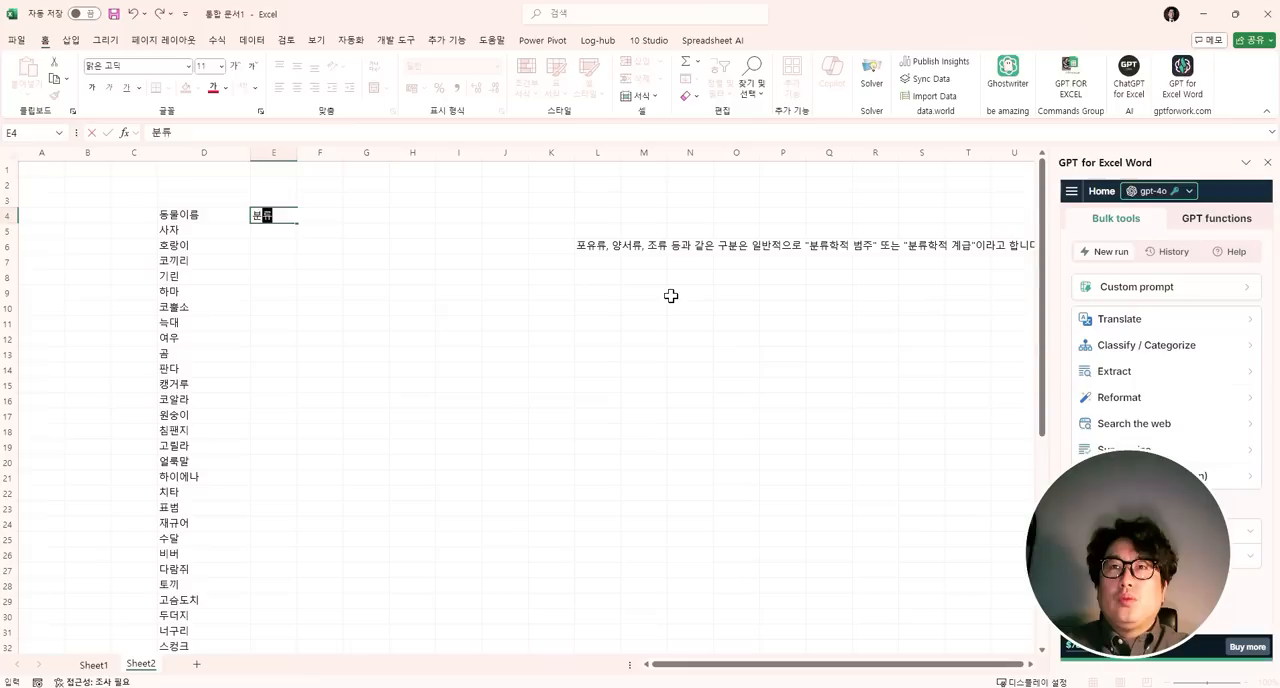
type("학적범주")
key("Return")
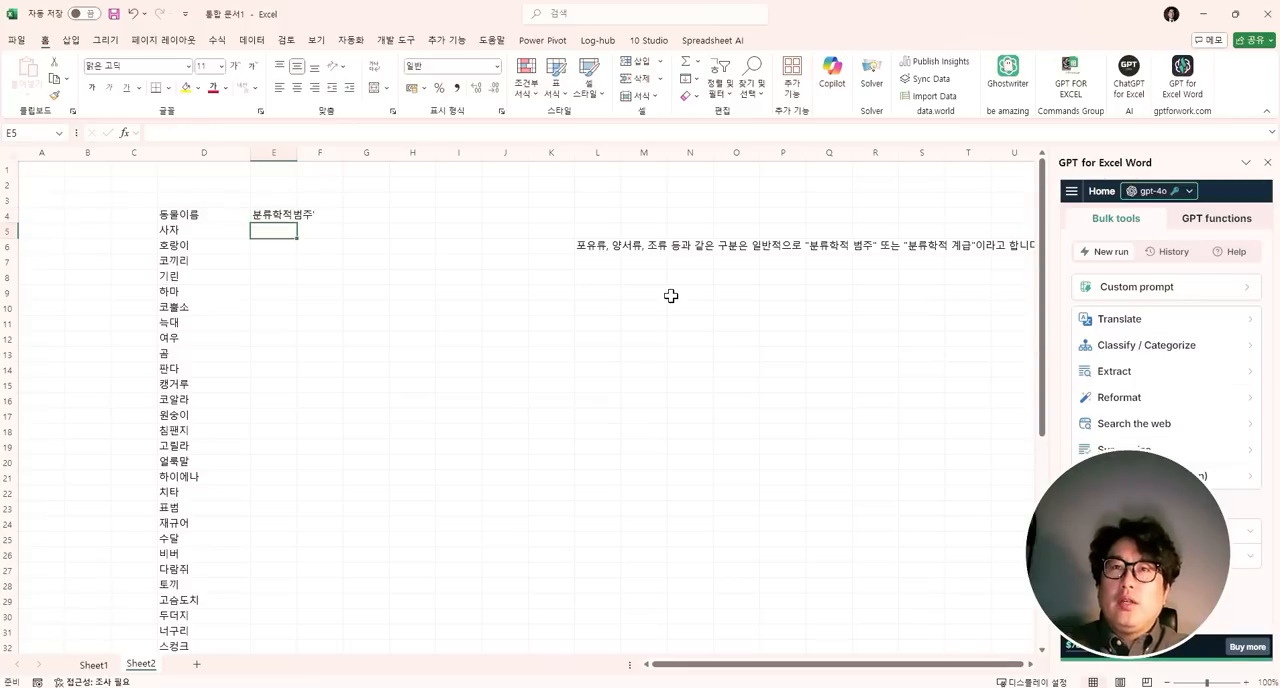
double_click(272, 214)
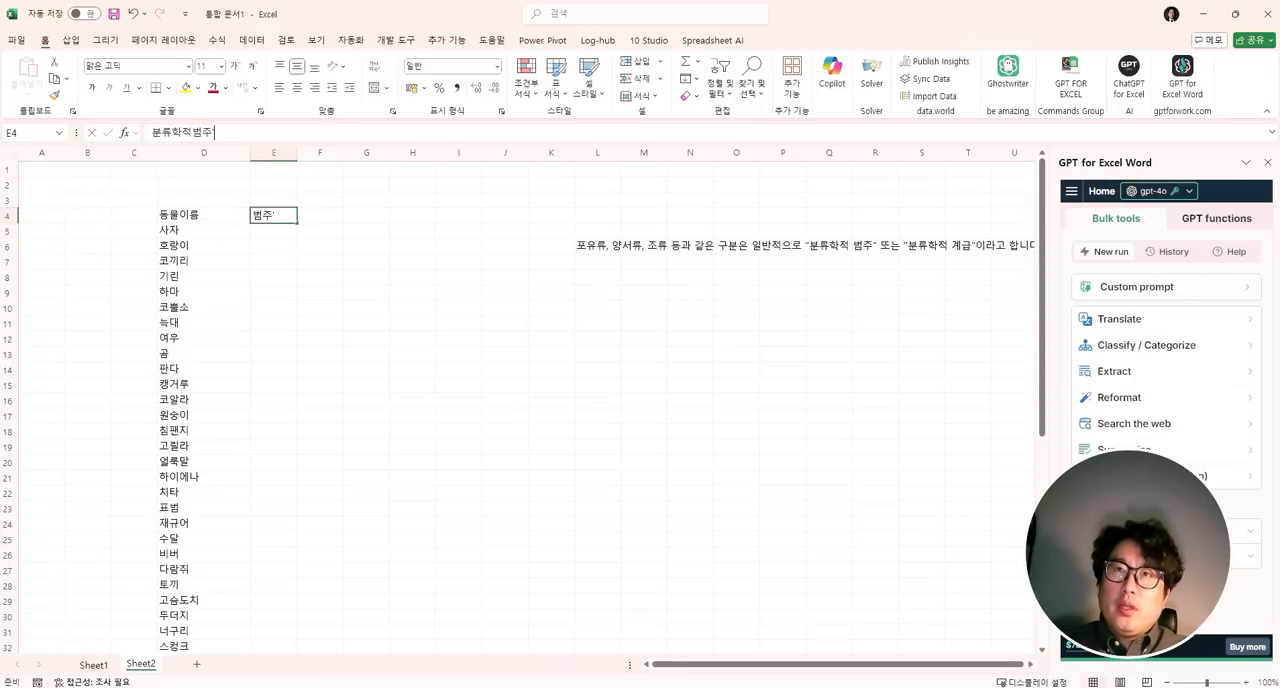
key("Return")
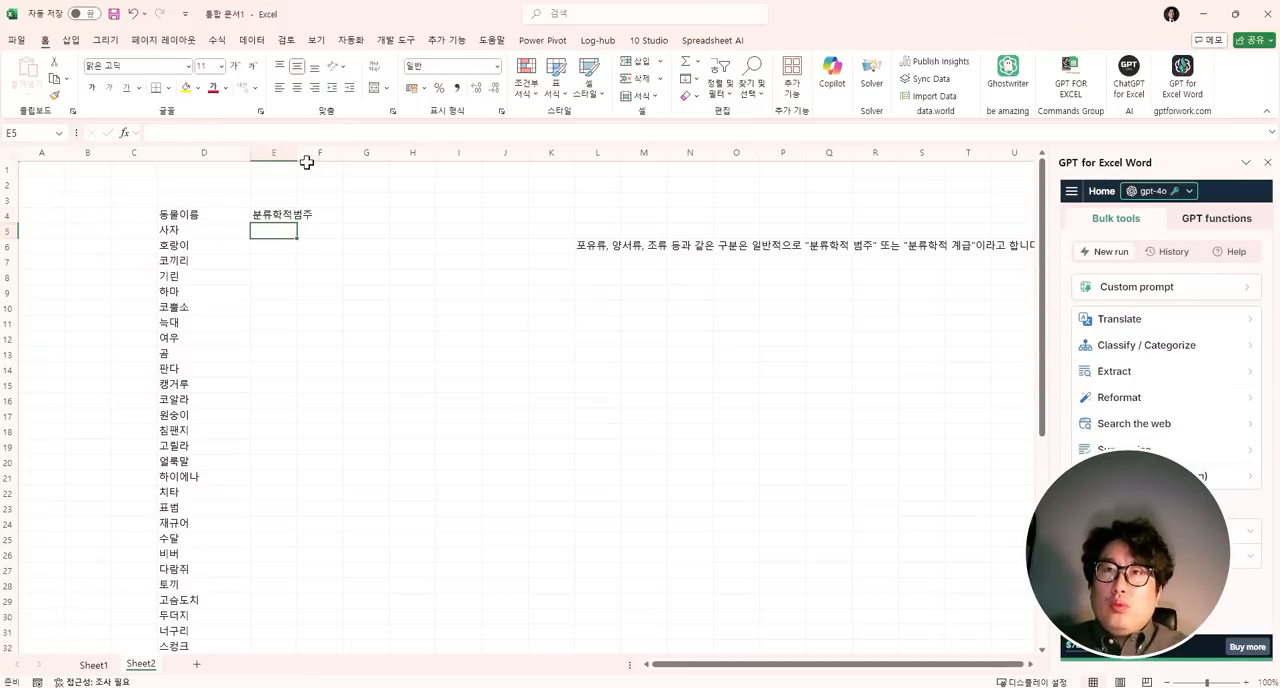
- Widen column E to fit its header and move the GPT answer from L6 to H4
left_click_drag(297, 152, 333, 165)
left_click(443, 200)
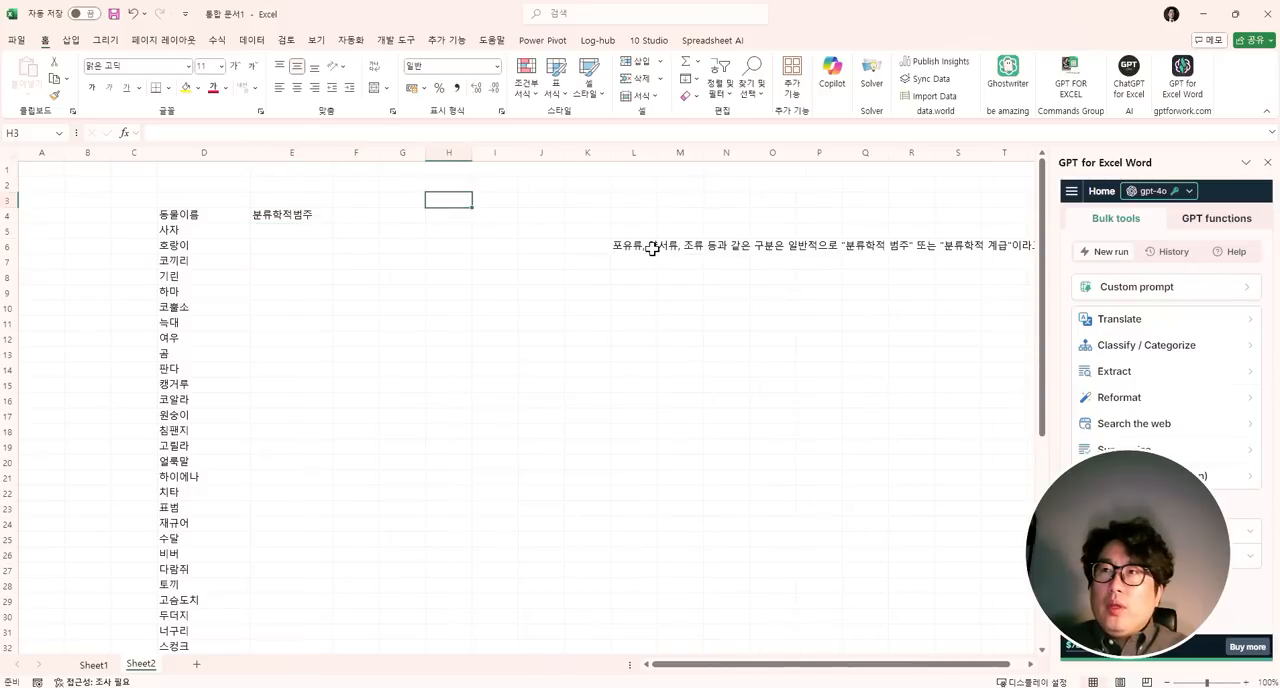
left_click(645, 250)
left_click_drag(645, 258, 470, 229)
- Enter a gpt formula in E5 that joins D5 with the prompt "분류학적 범주로 어떤것에 해당되는지 단어로 명시해줘"
left_click(268, 235)
type("=gpt")
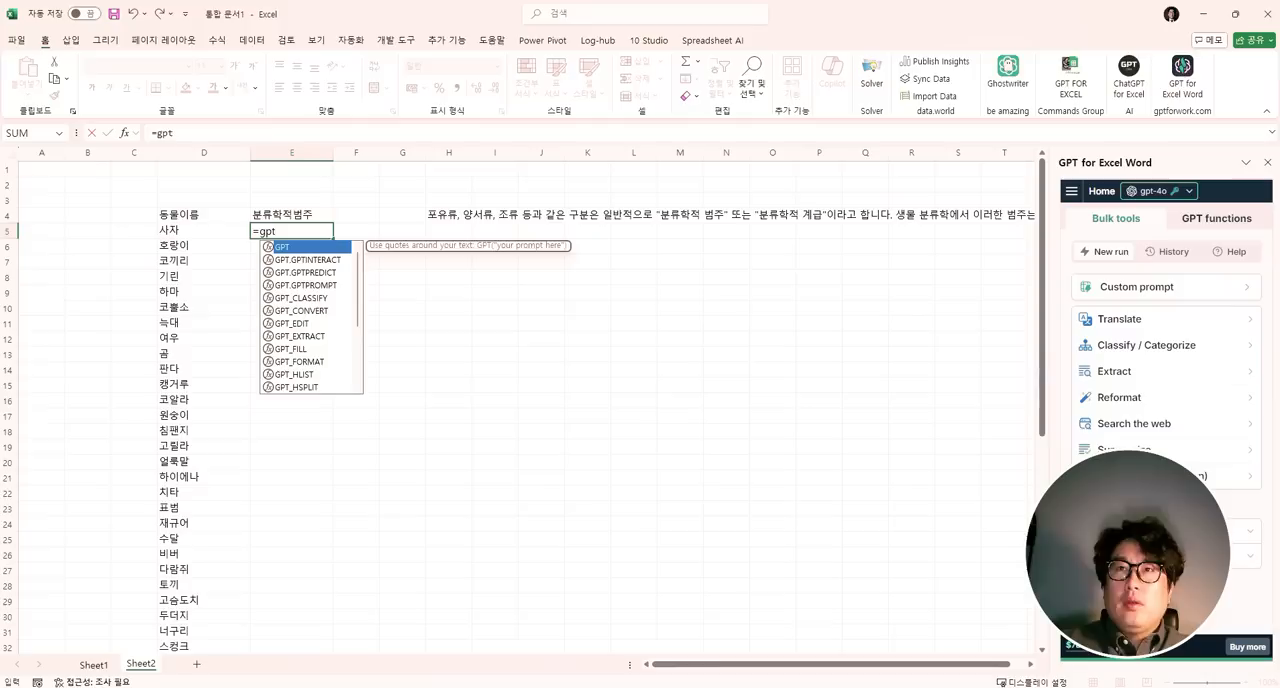
type("(")
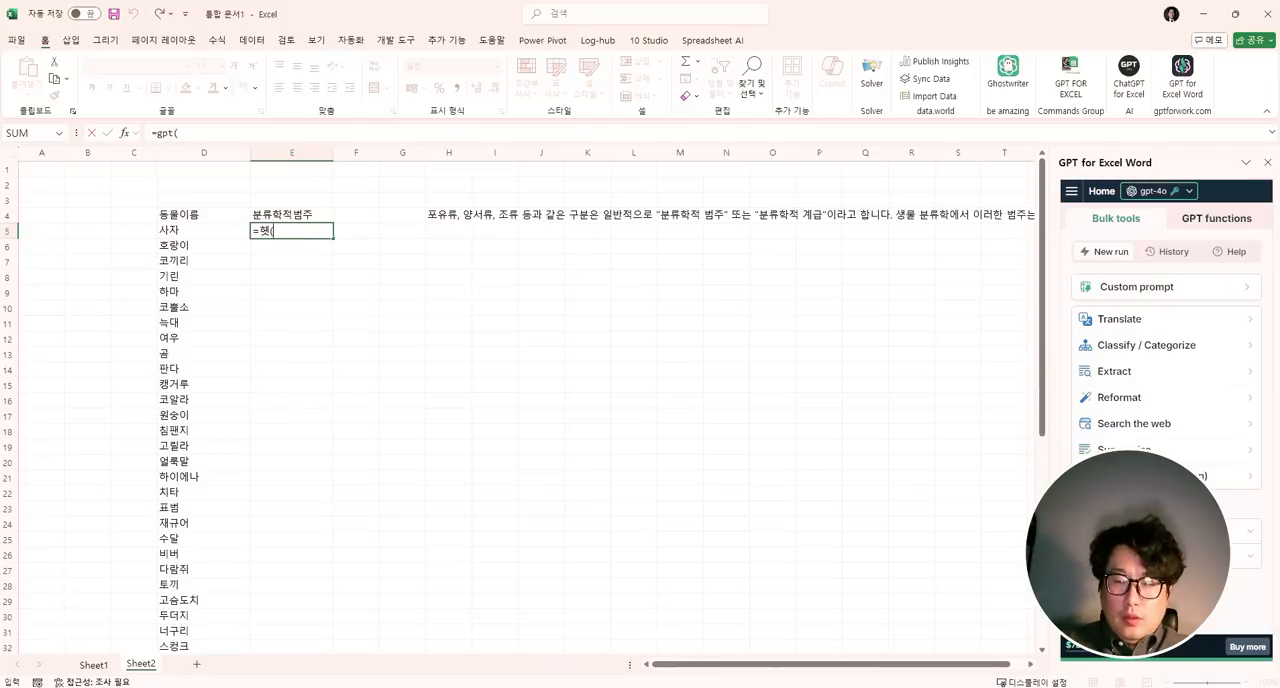
type("ㅎ")
key("BackSpace")
type("gpt(")
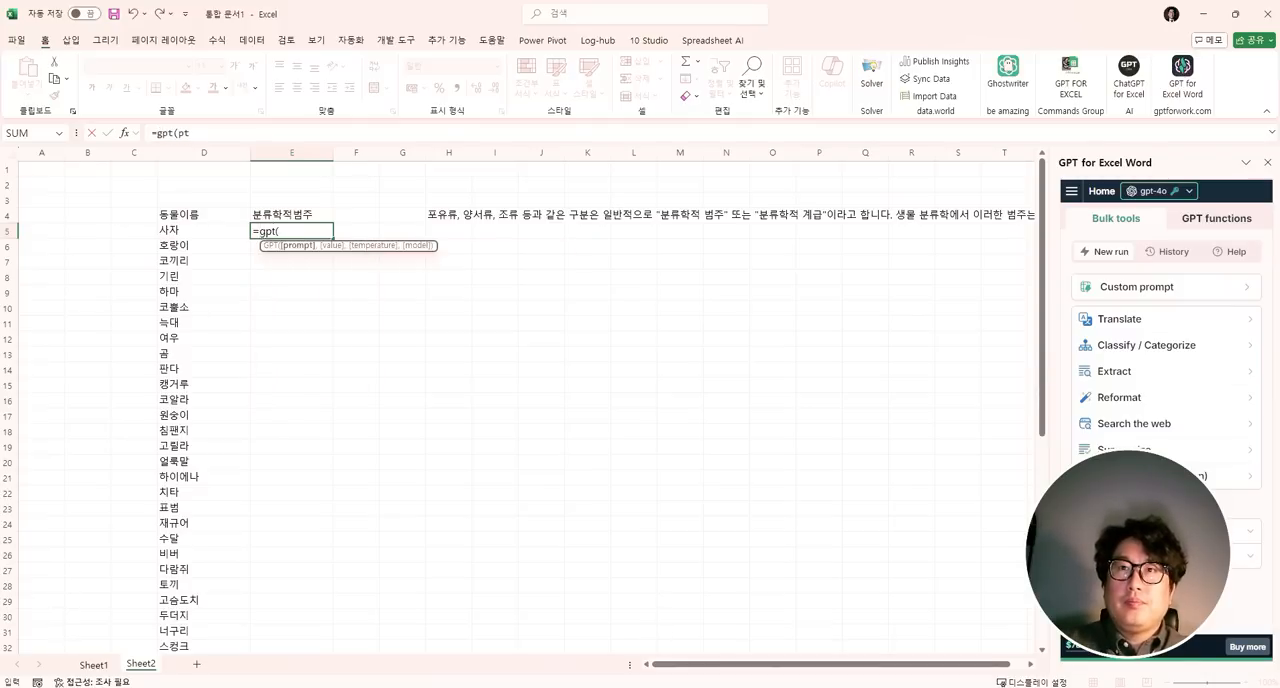
key("Left")
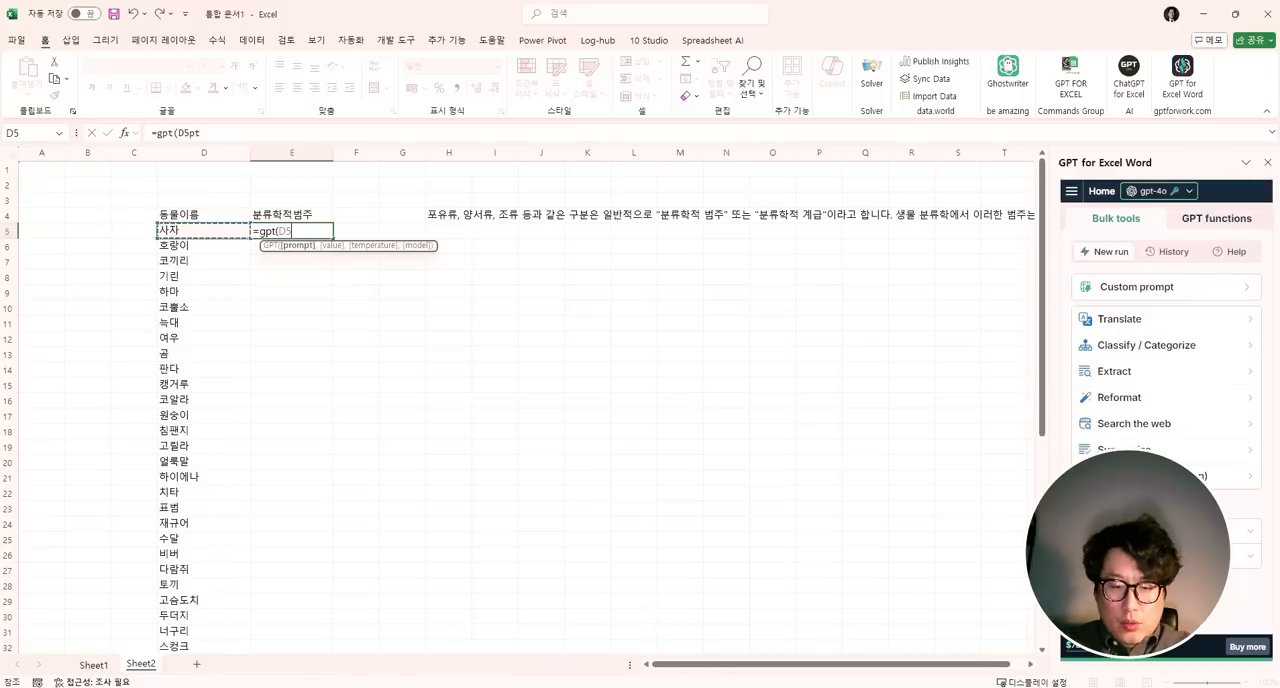
type("&\"")
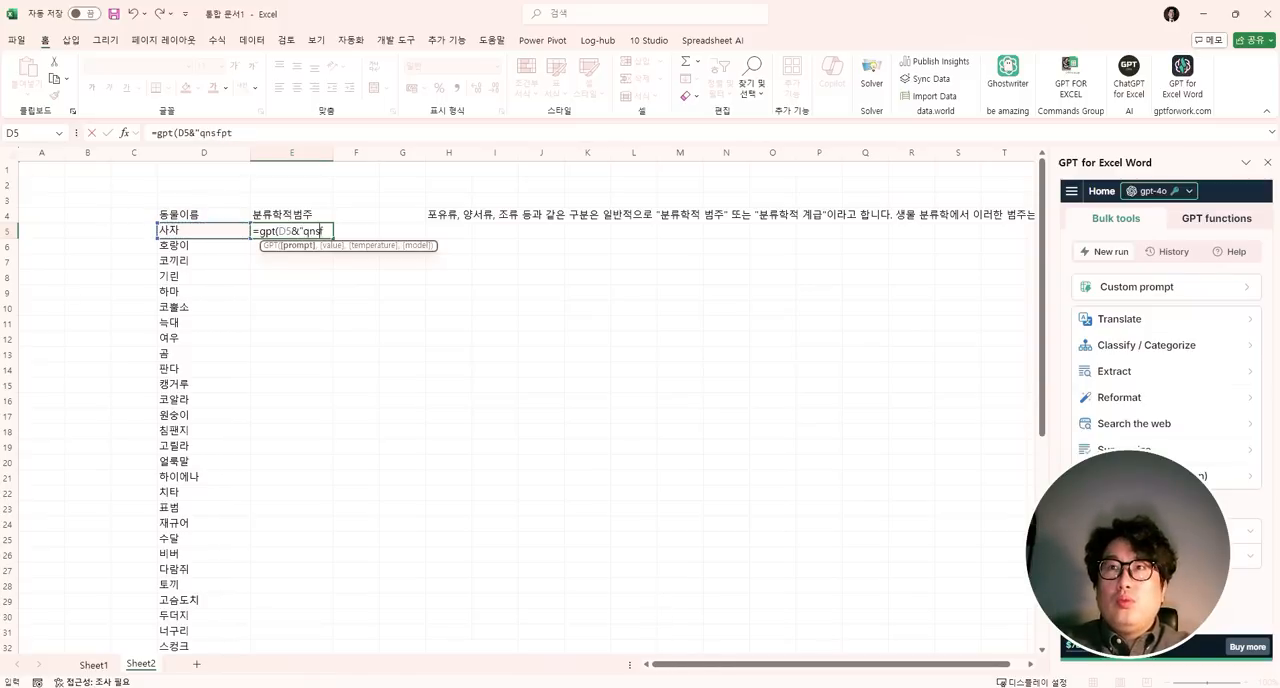
type("q")
key("BackSpace")
type("ㅂ류학적 범주")
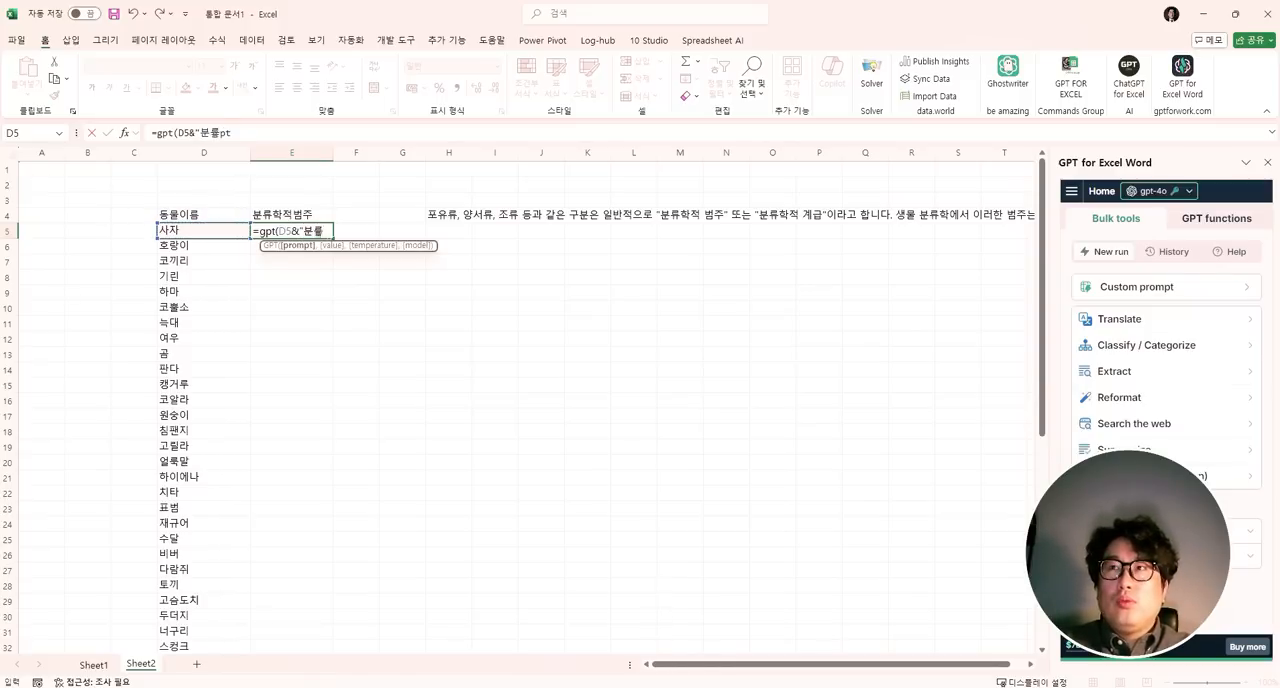
type("에 대해")
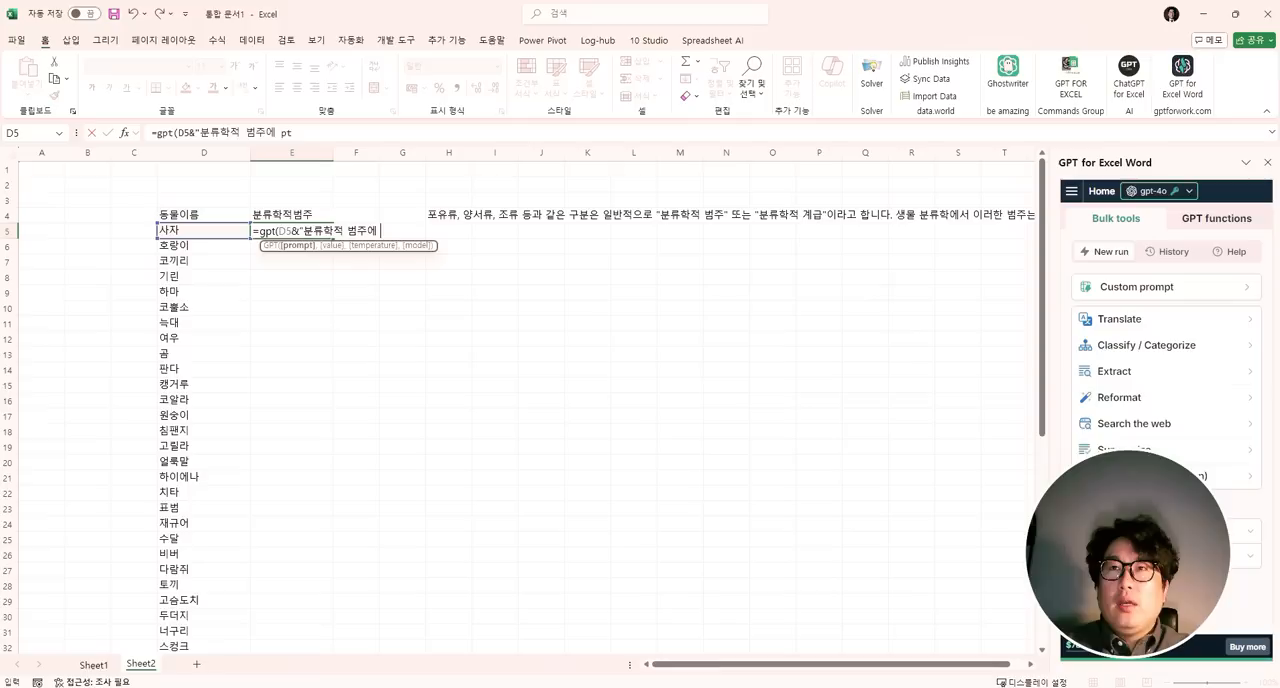
key("BackSpace")
key("BackSpace")
key("BackSpace")
key("BackSpace")
key("BackSpace")
type("로 ")
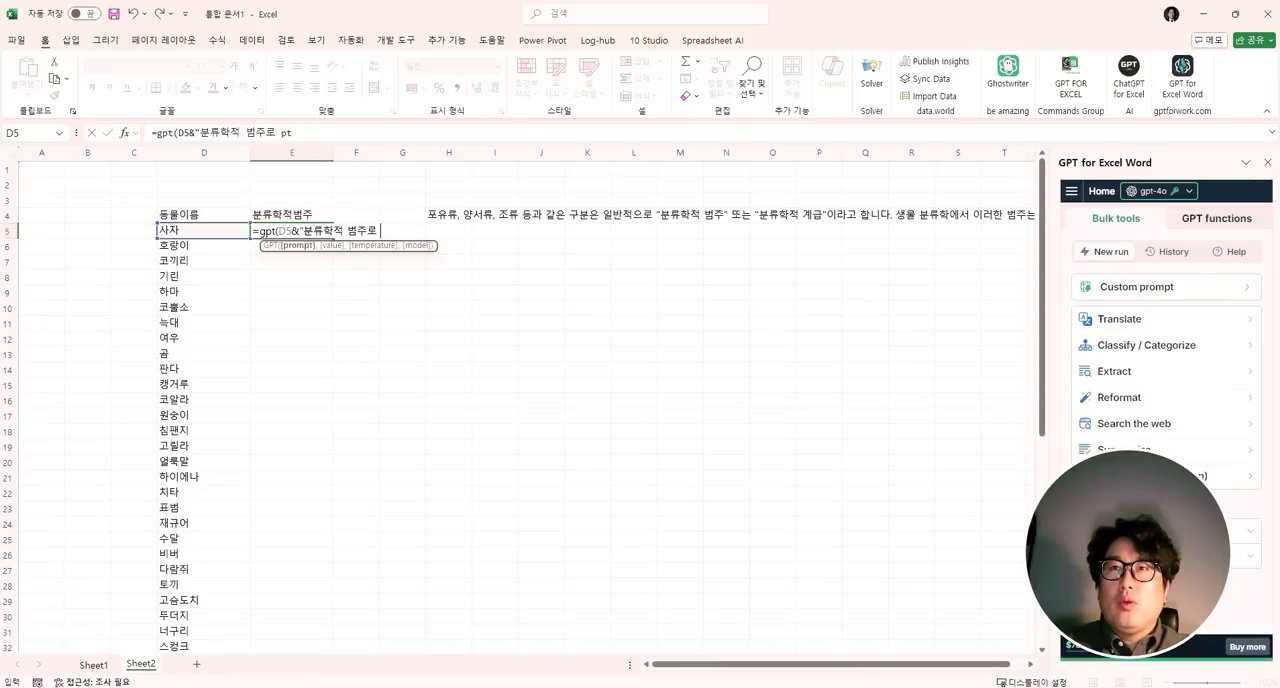
type("어떤것에 해당")
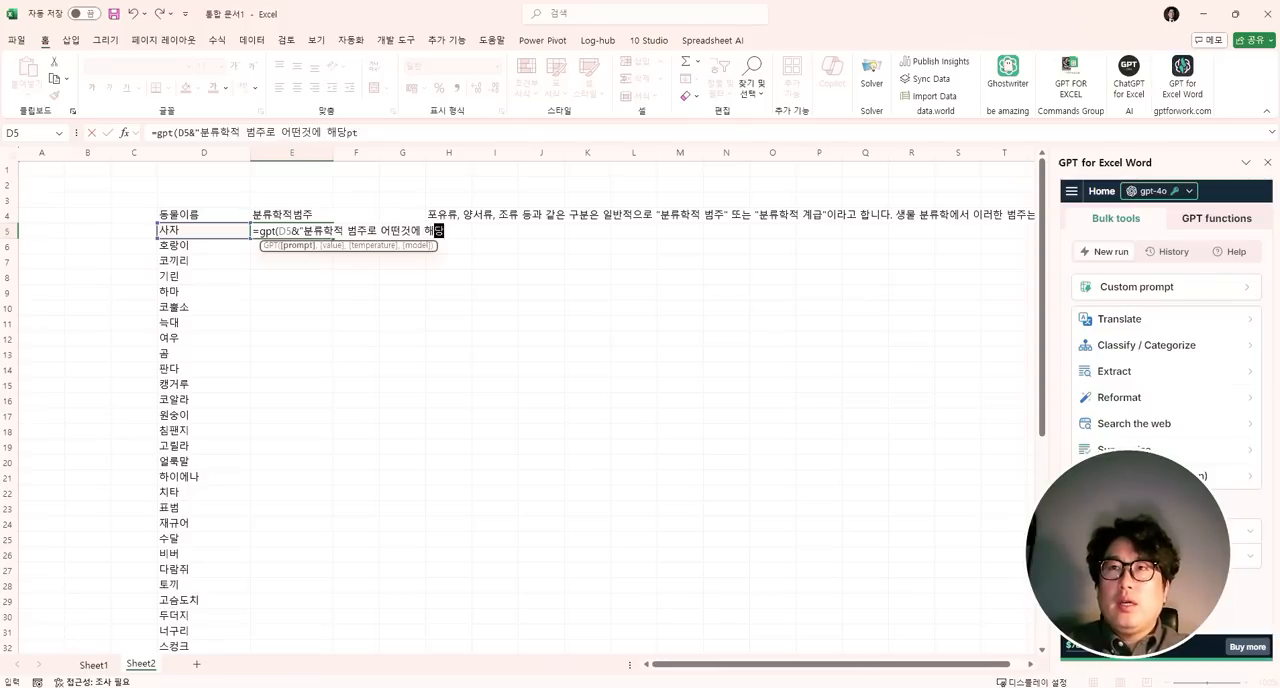
type("되는지 단어로 ")
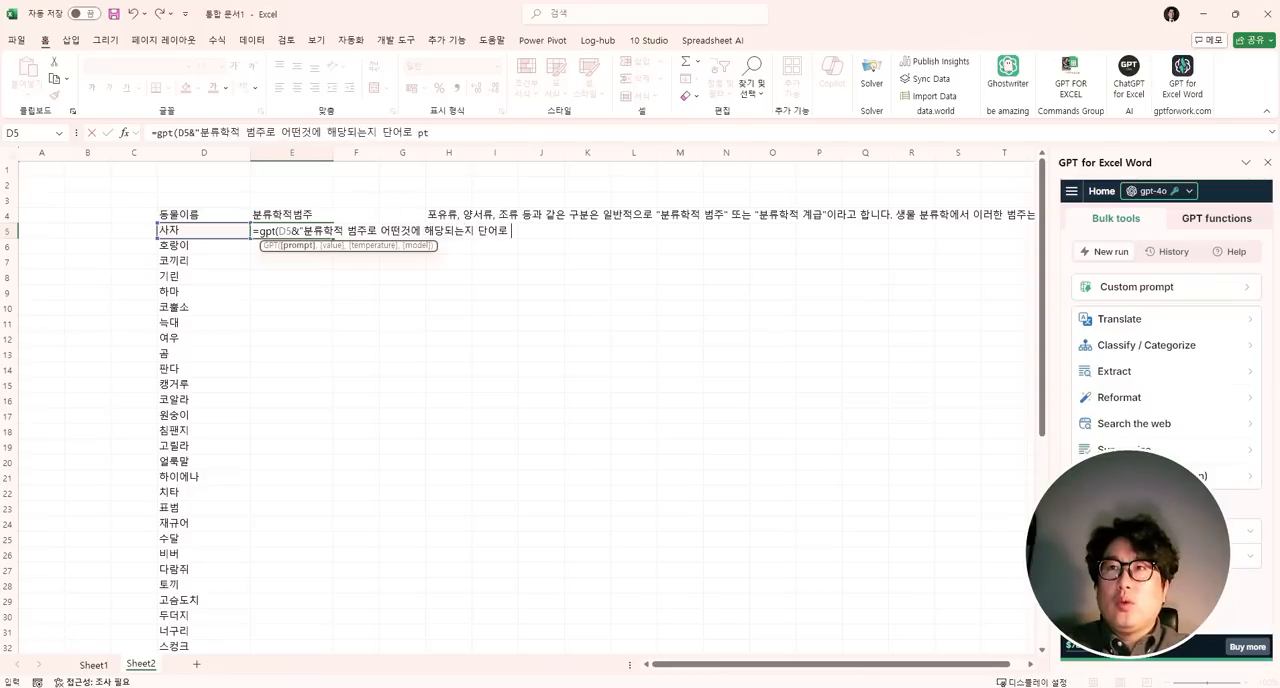
type("명시해주")
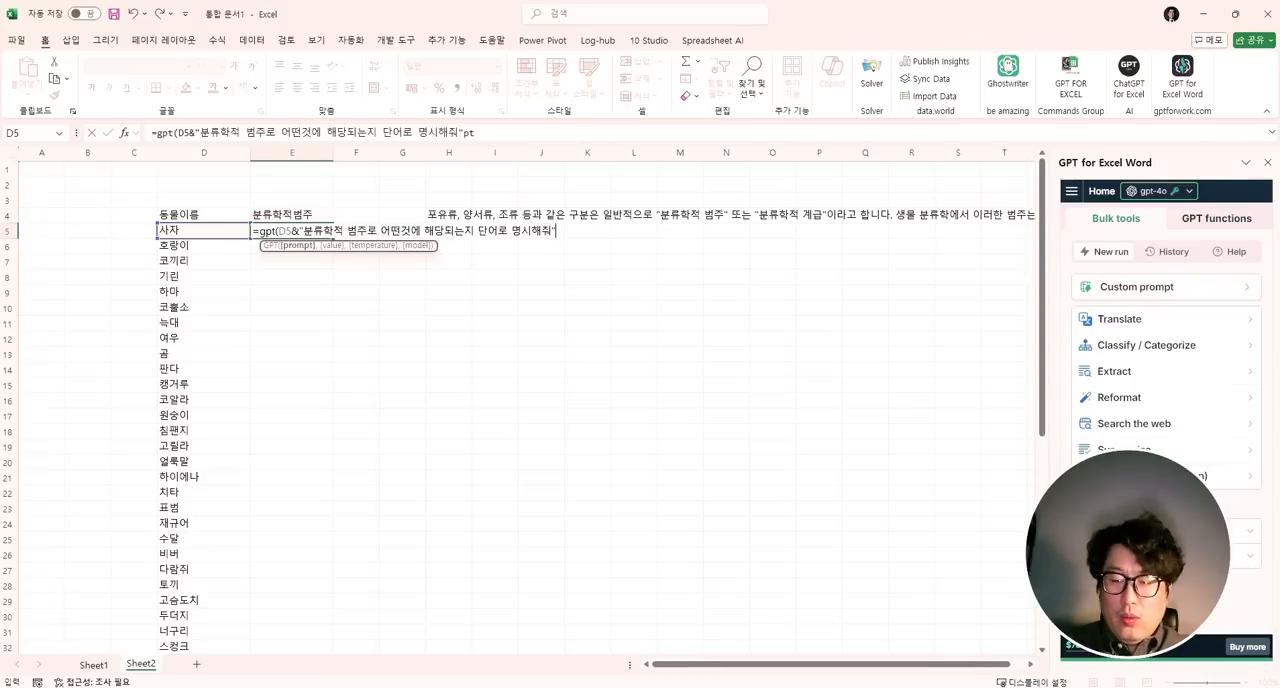
type("\")")
key("Return")
key("Left")
key("ctrl+Down")
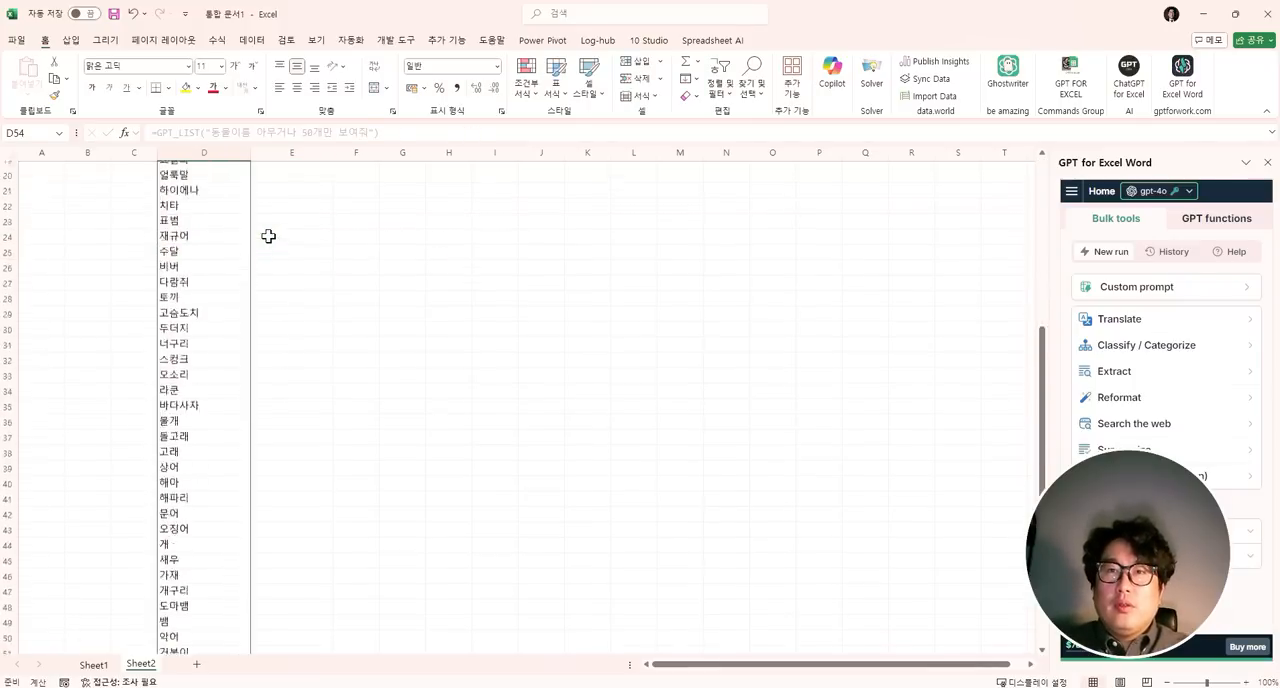
key("Right")
key("ctrl+shift+Up")
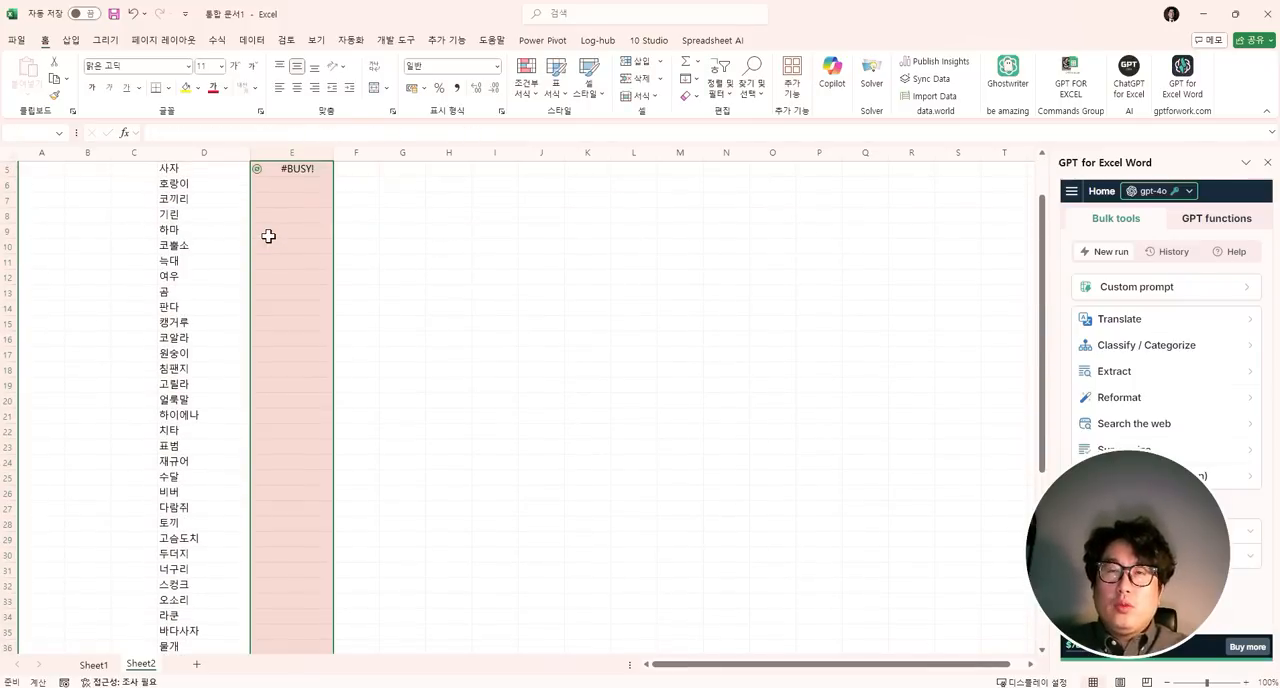
scroll(268, 236, "up", 2)
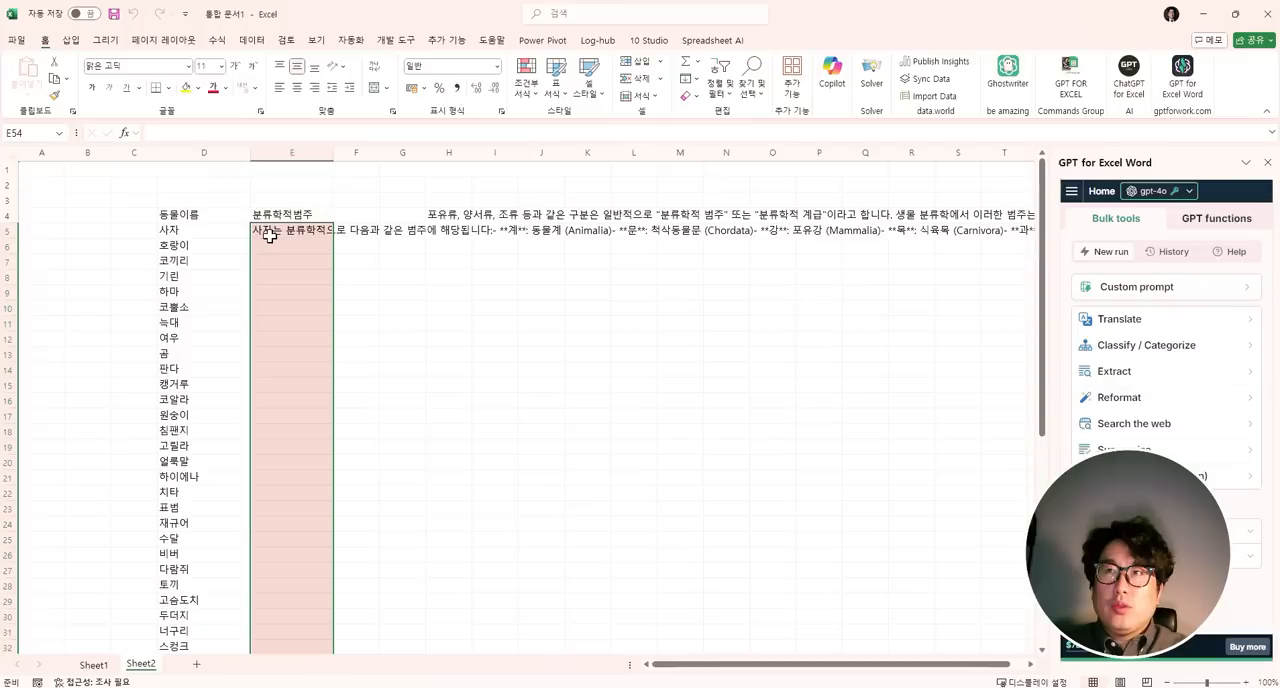
key("ctrl+shift+Down")
key("ctrl+Up")
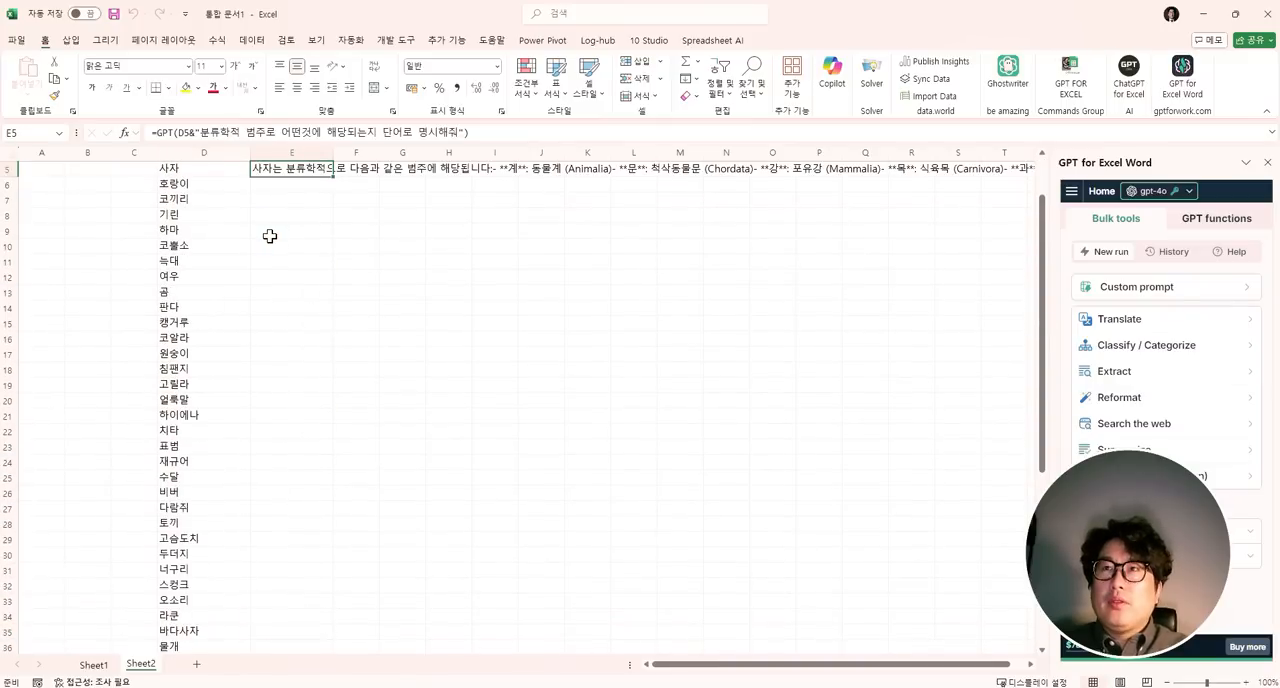
scroll(386, 214, "up", 2)
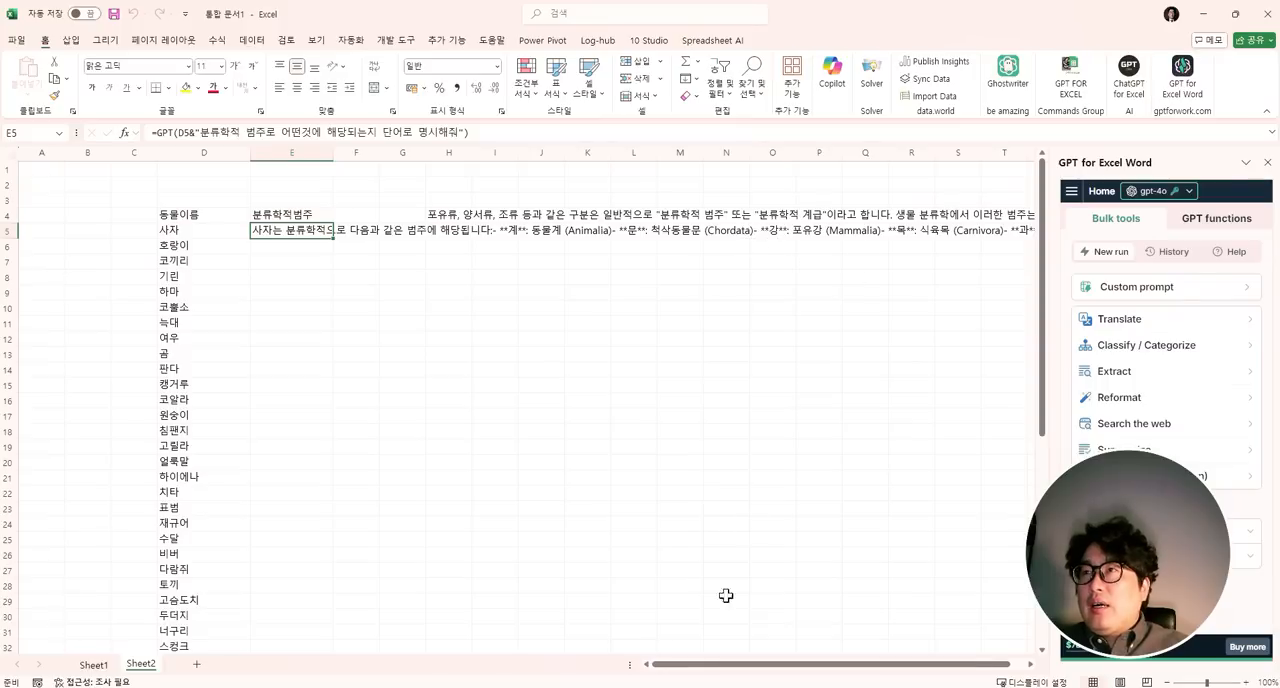
- Wrap the text in E5 and enlarge column E and row 5 to read the whole answer, then shrink row 5 back to single-line height
left_click_drag(703, 664, 848, 652)
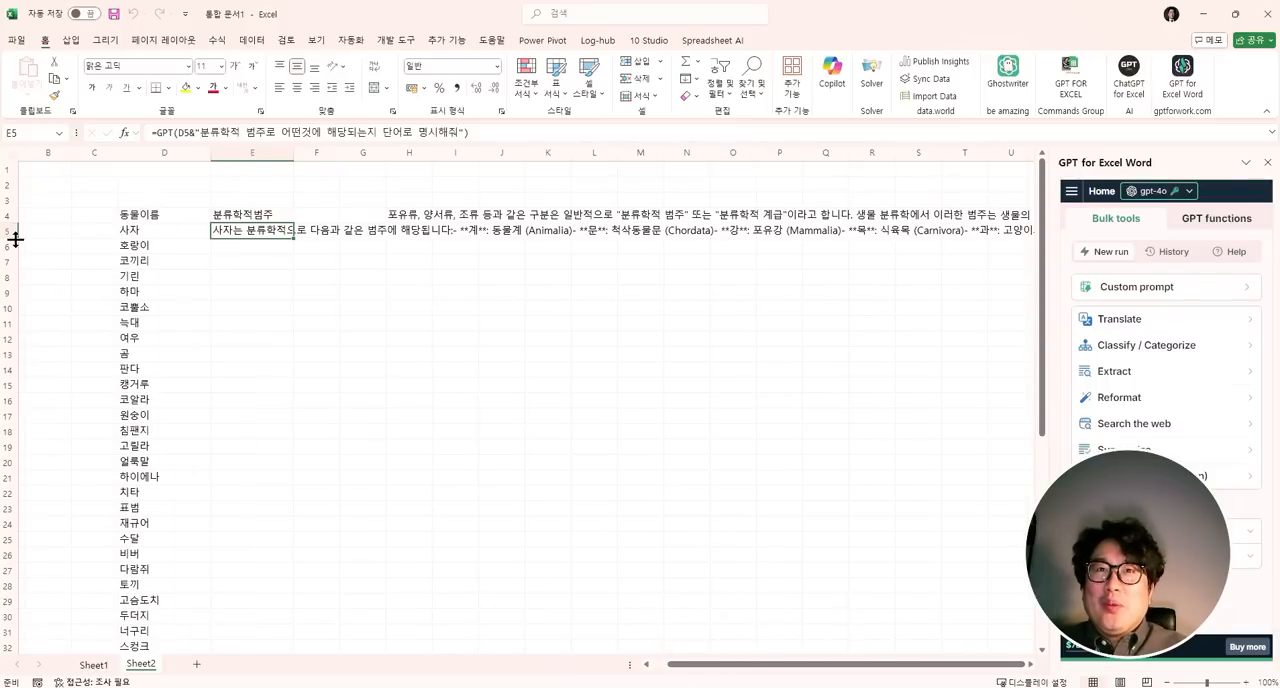
left_click_drag(16, 239, 16, 404)
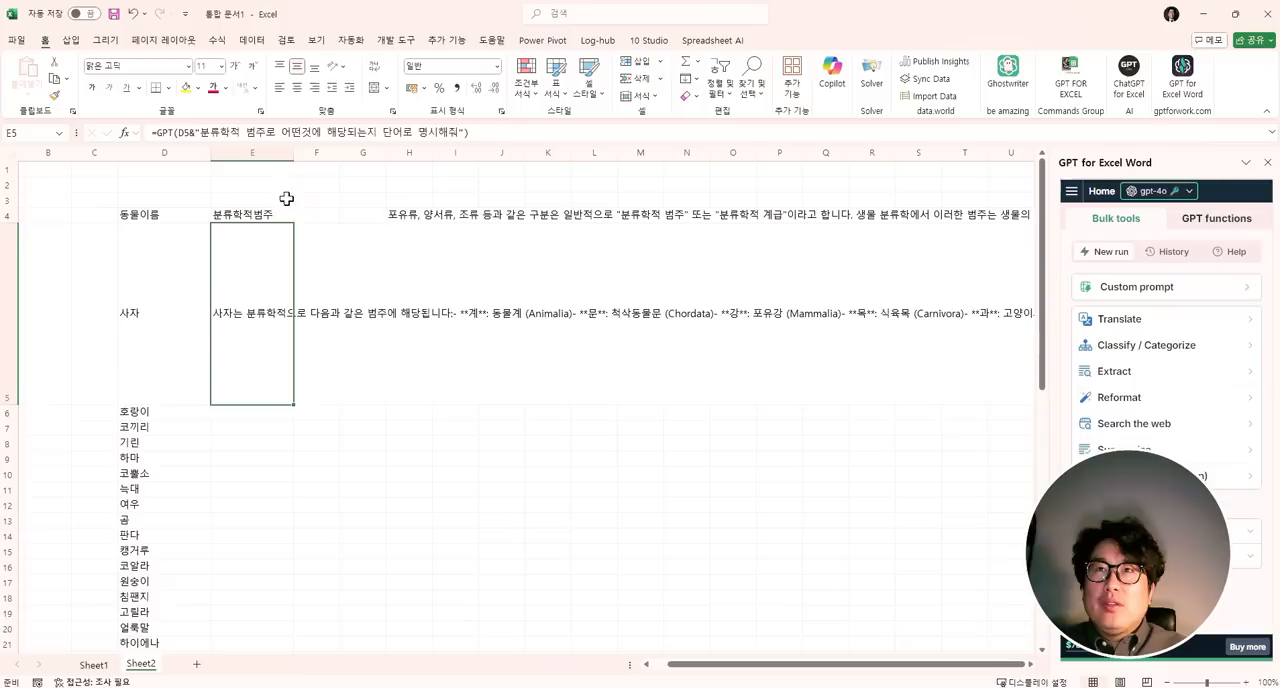
left_click(374, 66)
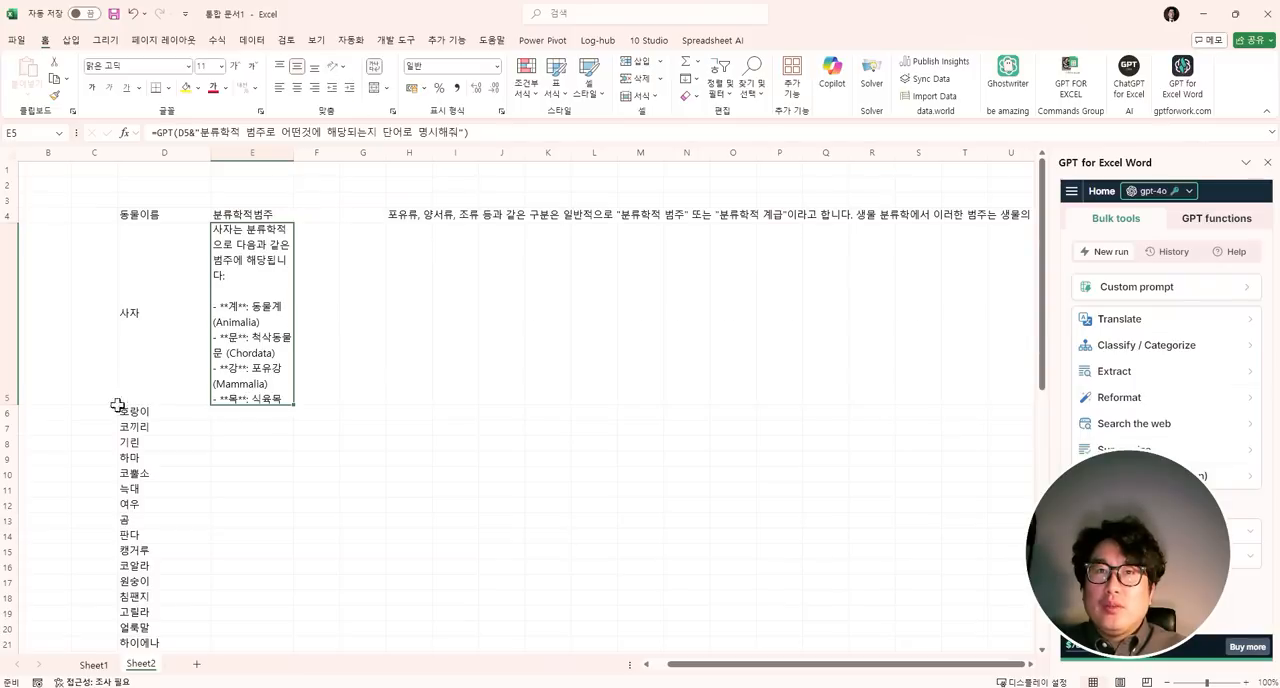
left_click_drag(6, 404, 8, 552)
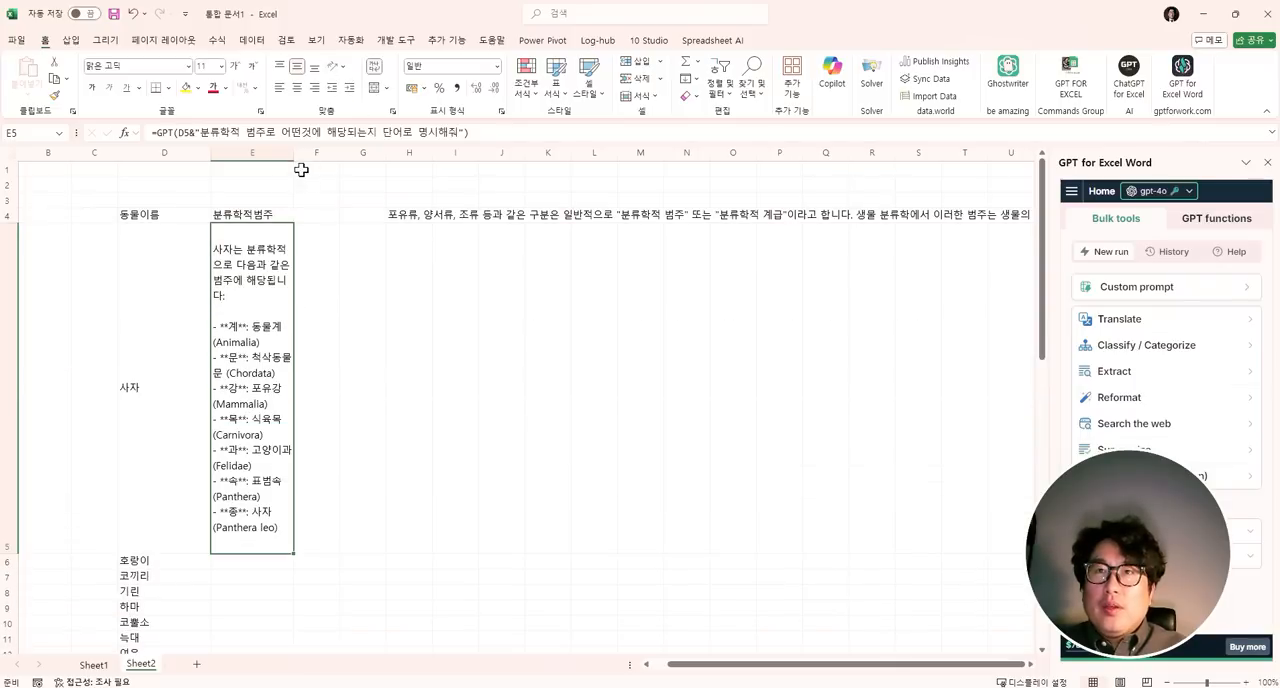
left_click_drag(295, 150, 440, 152)
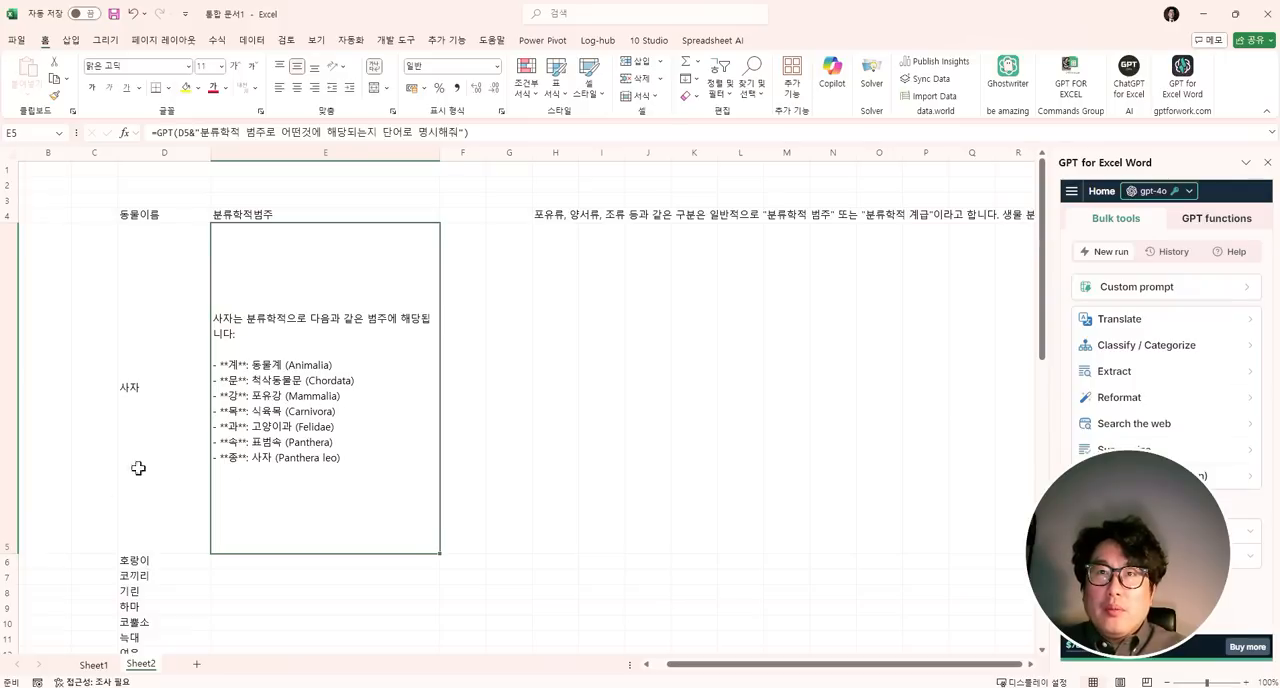
left_click_drag(17, 557, 57, 238)
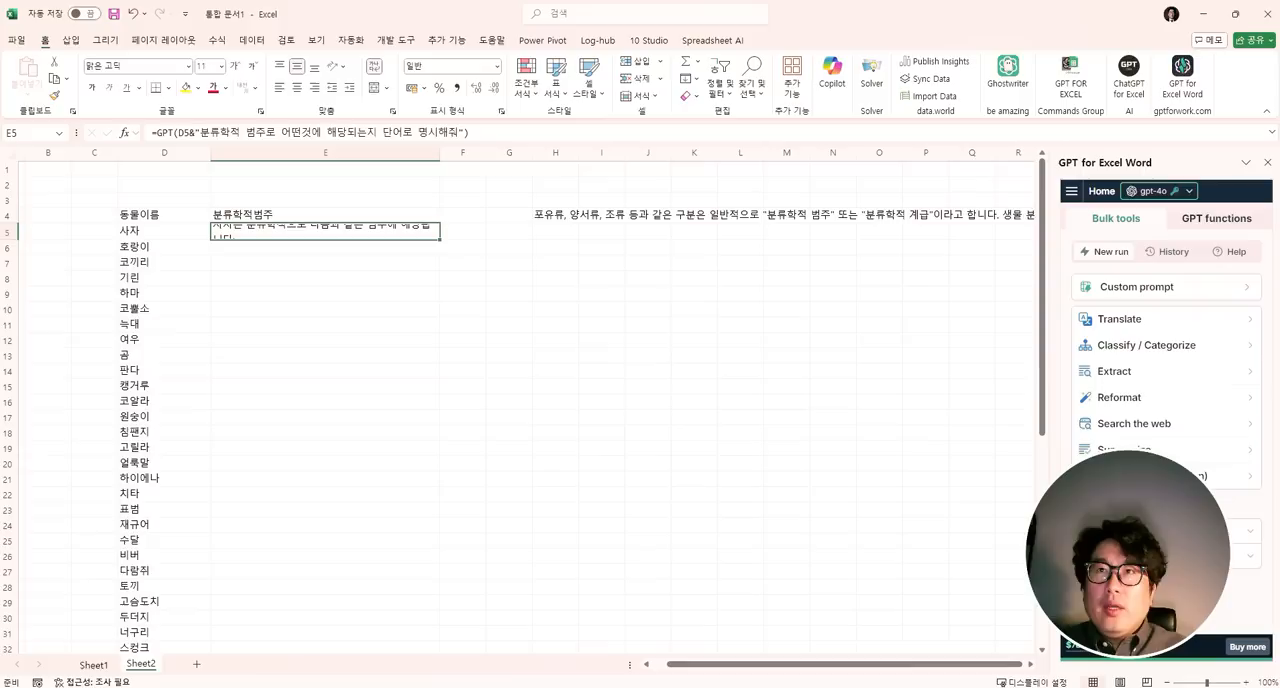
- Edit the GPT prompt in E5 to read "분류학적 범주에서 어떤 '강'에 해당되는지 단어로 명시해줘" and rerun the formula
key("F2")
left_click(377, 132)
key("BackSpace")
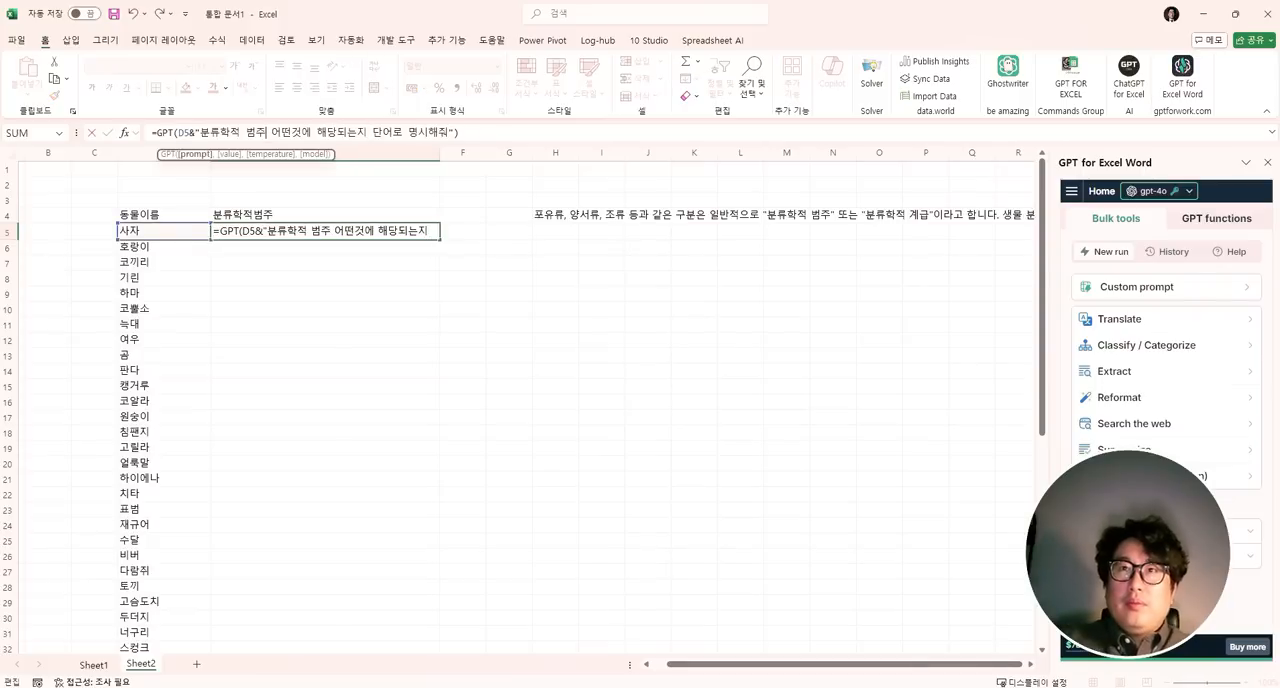
type("ㅇ")
type("서")
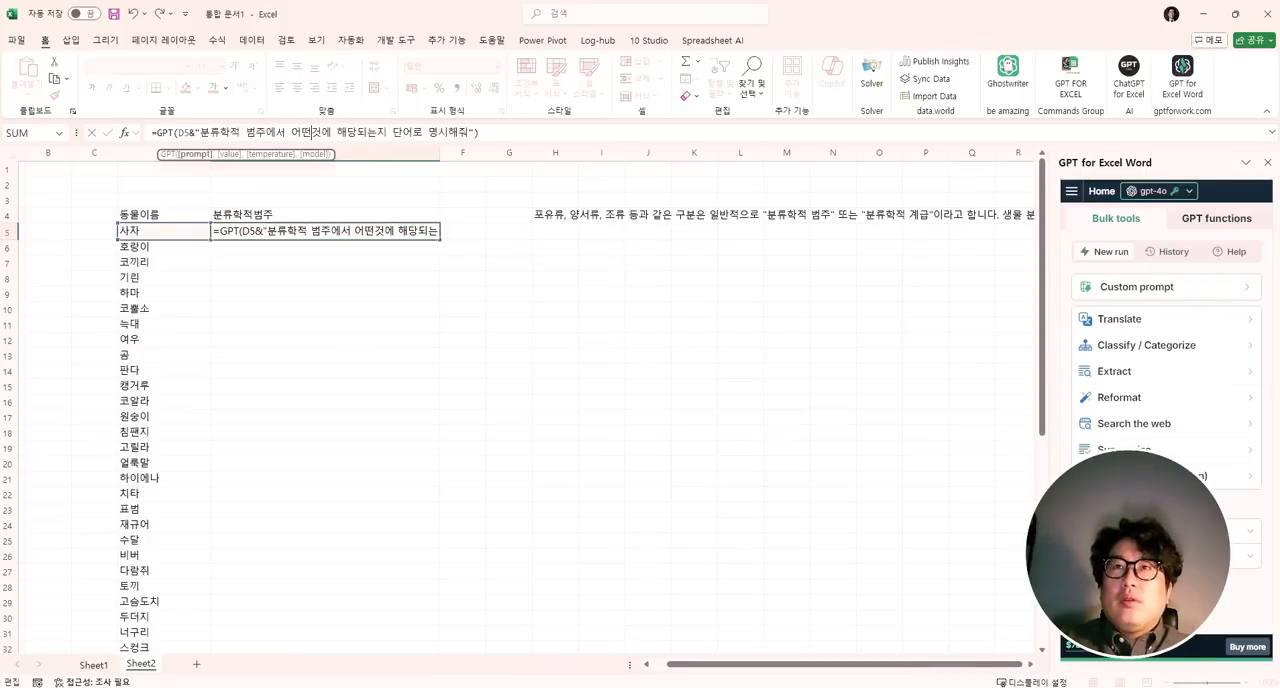
key("Delete")
type("'ㄱ")
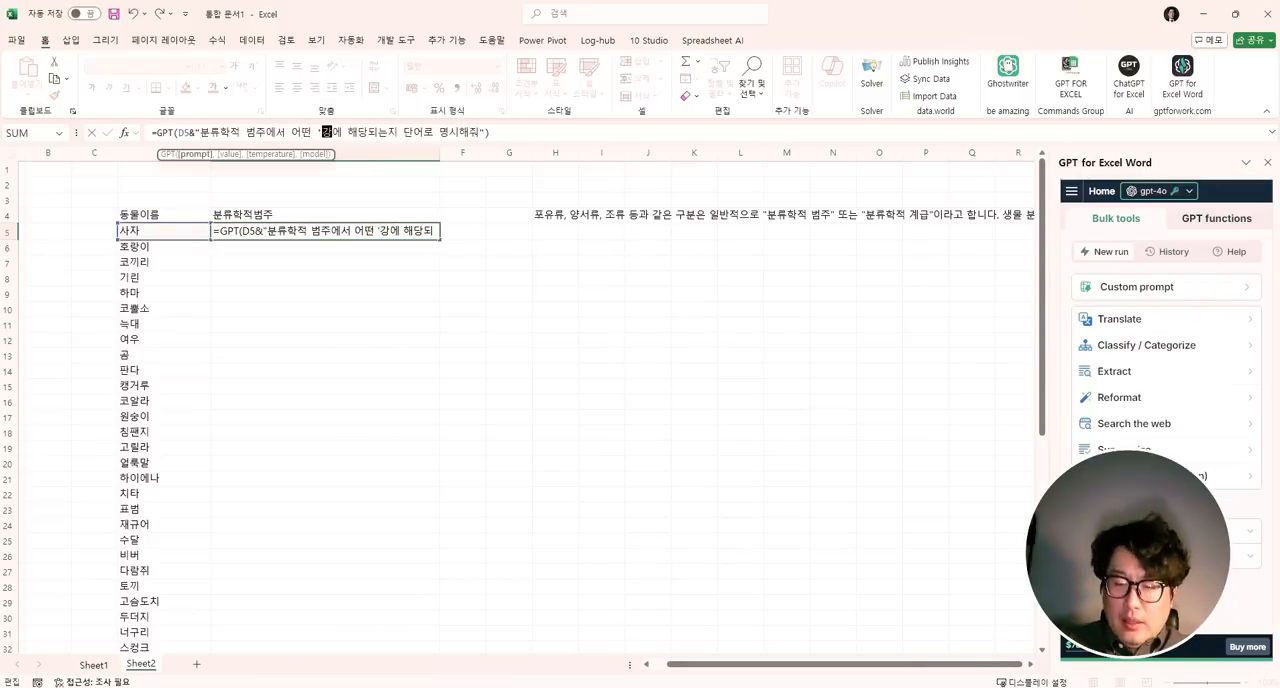
type("'")
key("Return")
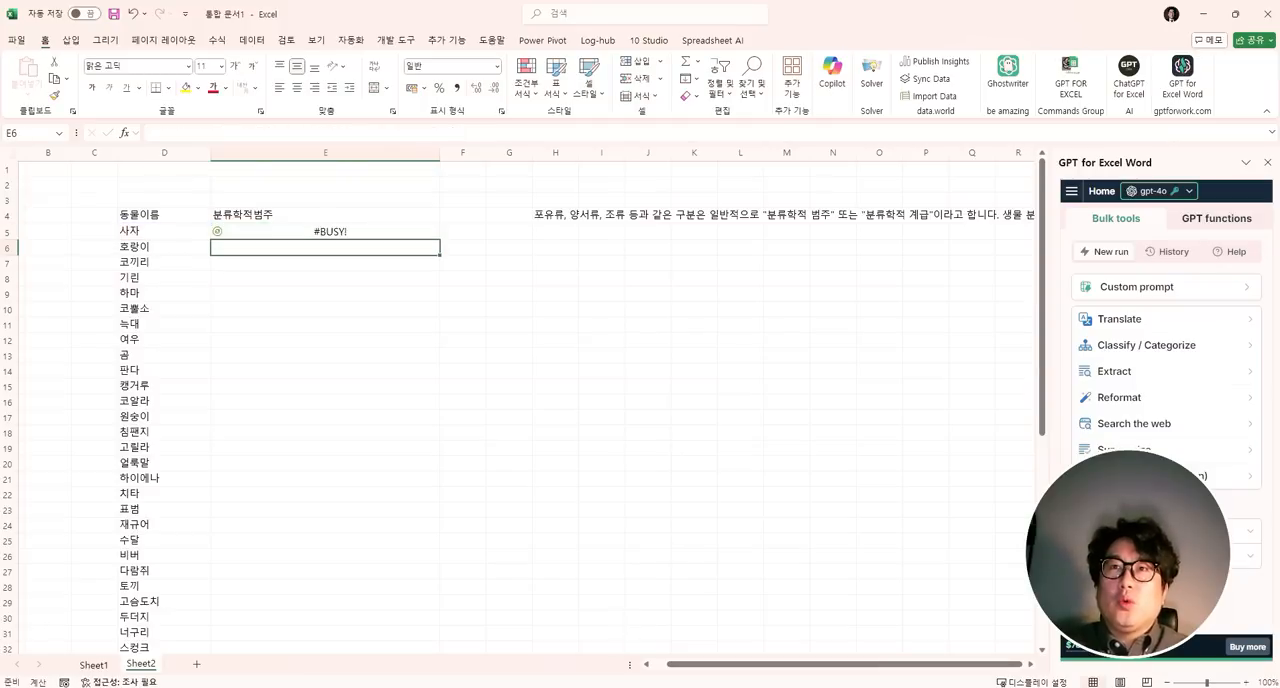
- Append ", 그냥 단어로만 대답해" to the end of the GPT prompt in E5 and rerun the formula
left_click(405, 230)
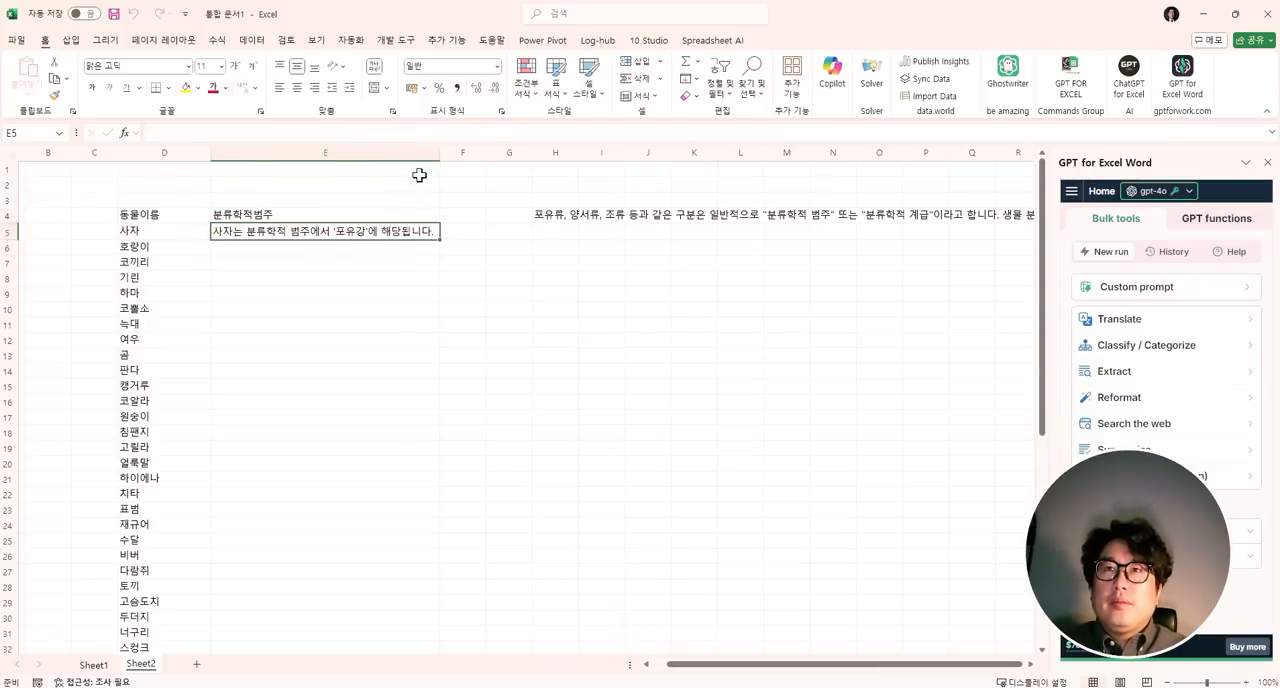
left_click(153, 234)
left_click(227, 232)
left_click(485, 132)
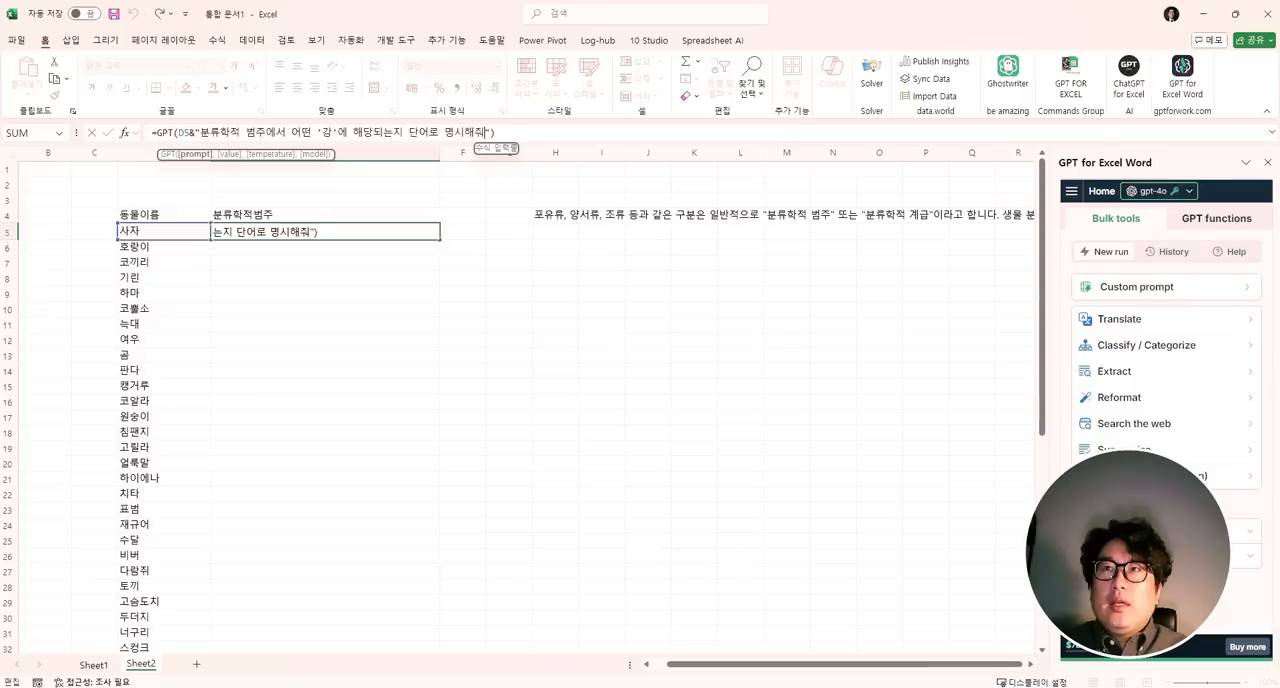
type(", ㄱ냥 단어만 ㅁ")
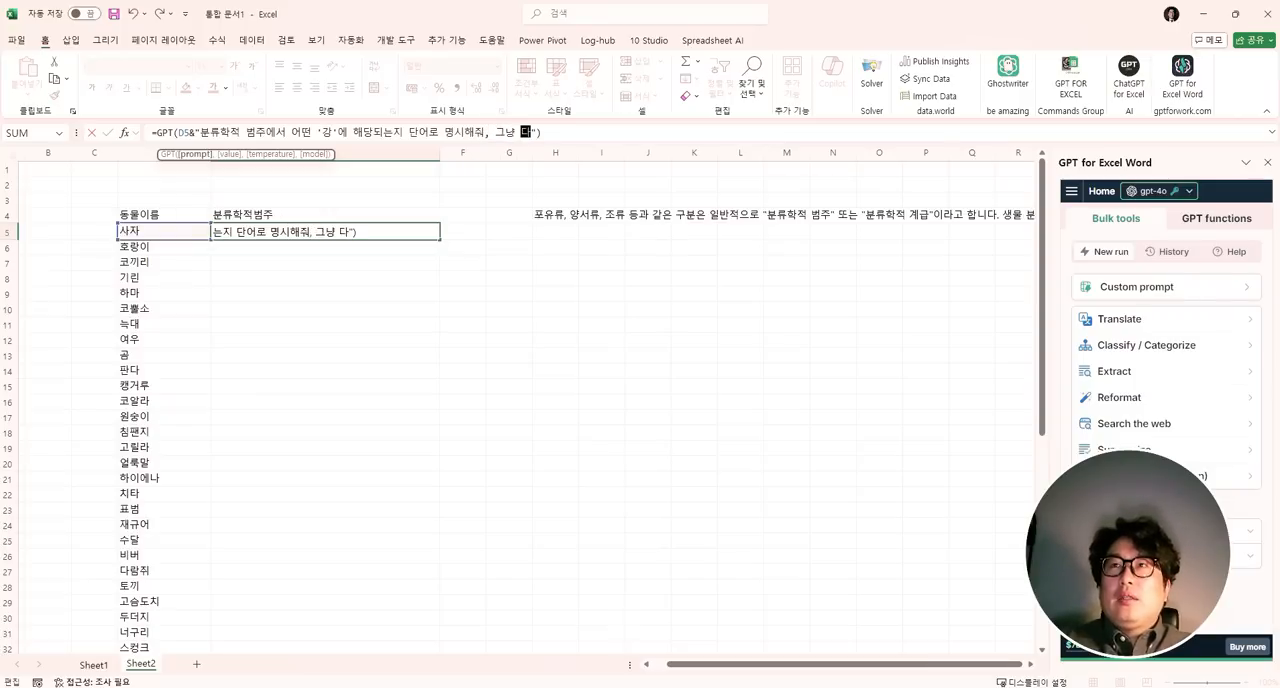
key("BackSpace")
key("BackSpace")
key("BackSpace")
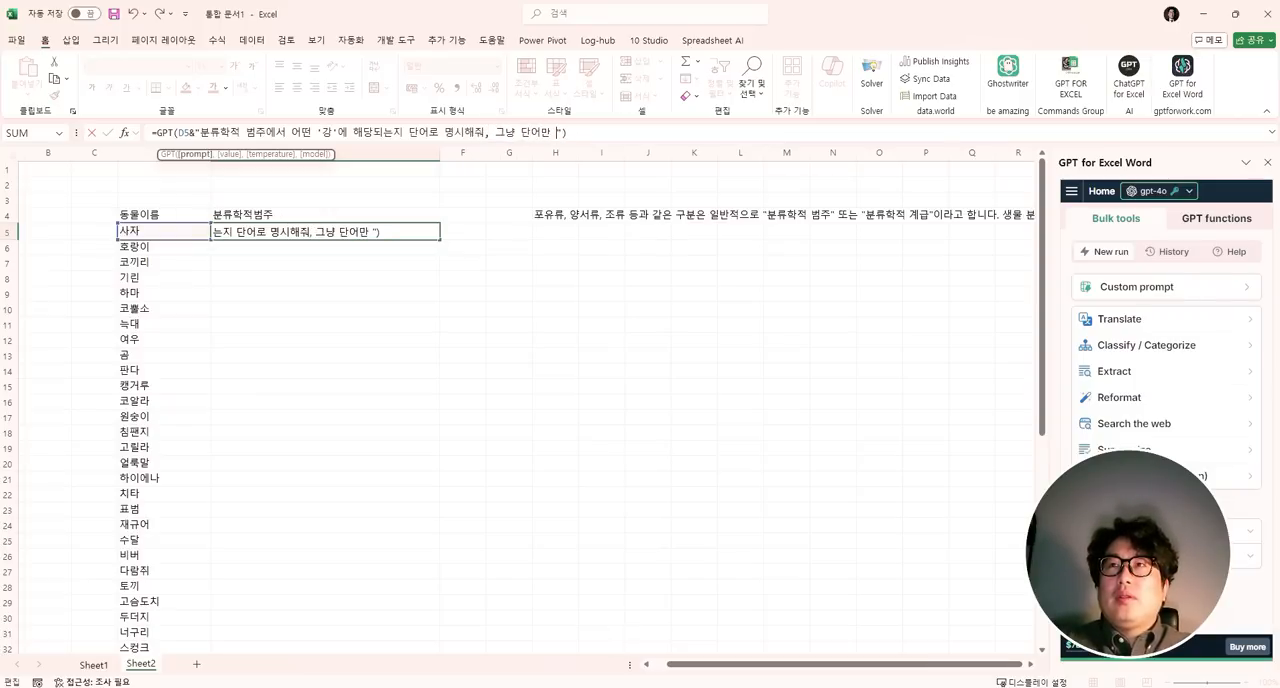
type("로마ㄴ 대답해")
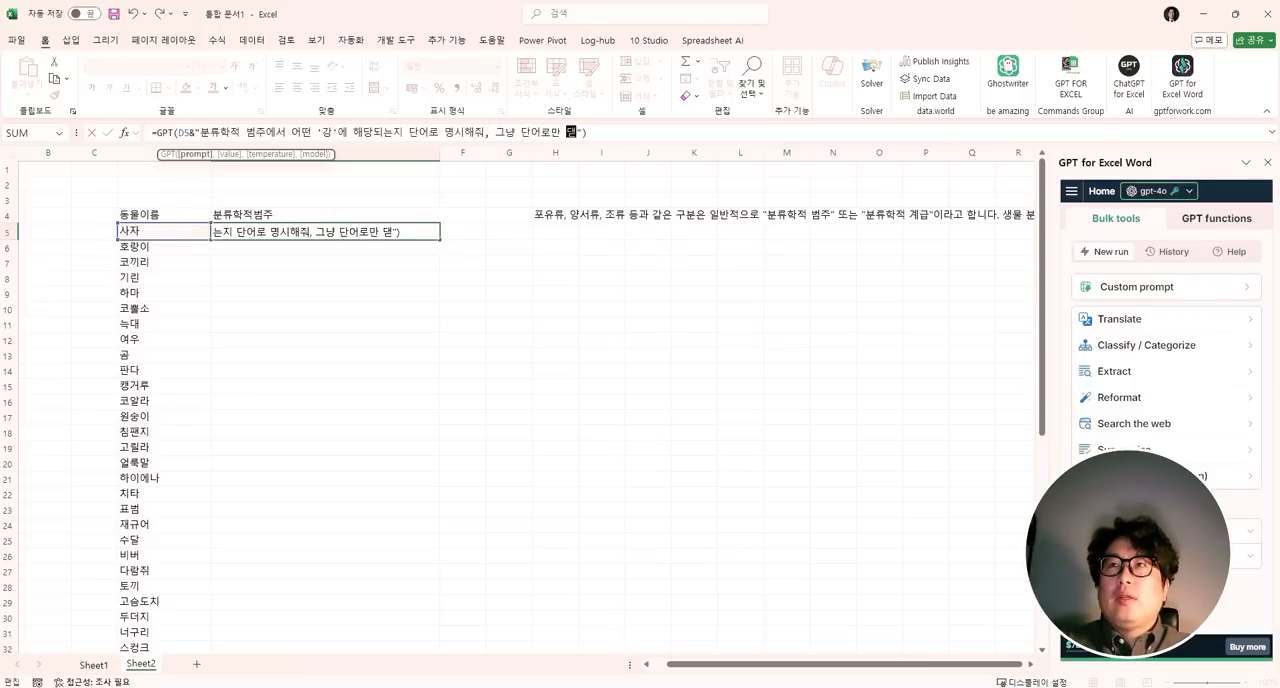
key("Return")
left_click(394, 232)
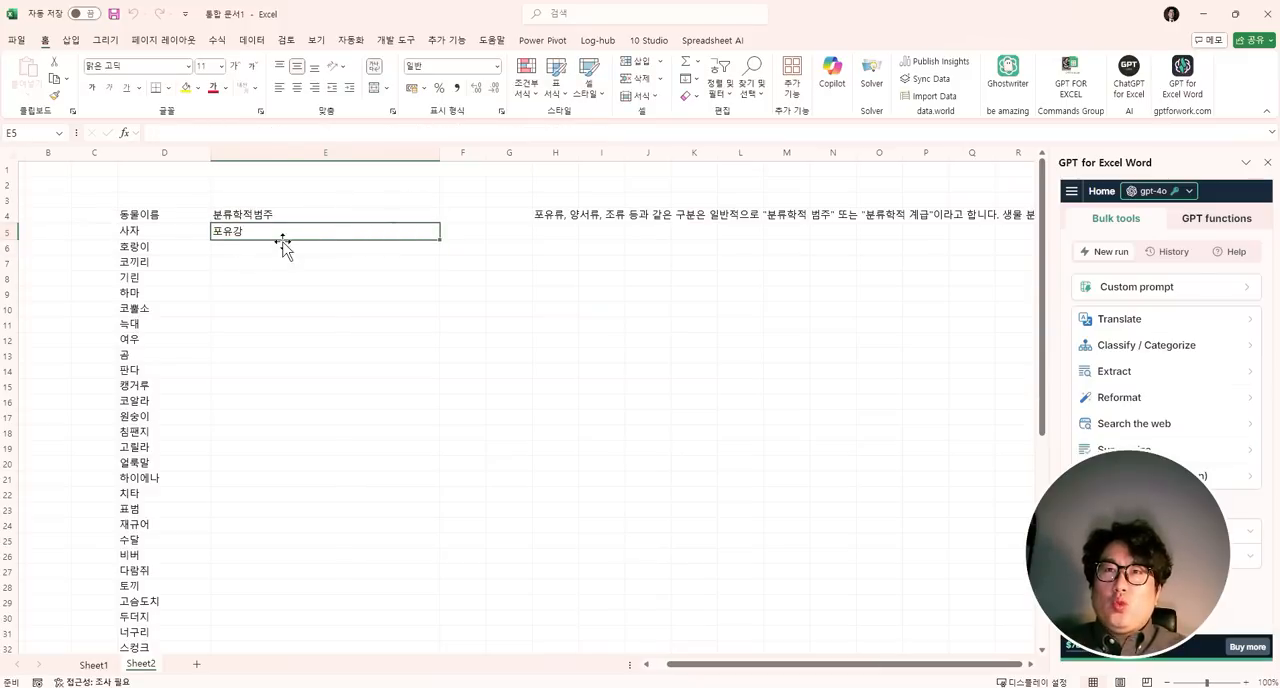
- Fill the GPT formula from E5 down to E54, alongside the last animal name
left_click(150, 308)
key("ctrl+Down")
key("Right")
key("ctrl+shift+Up")
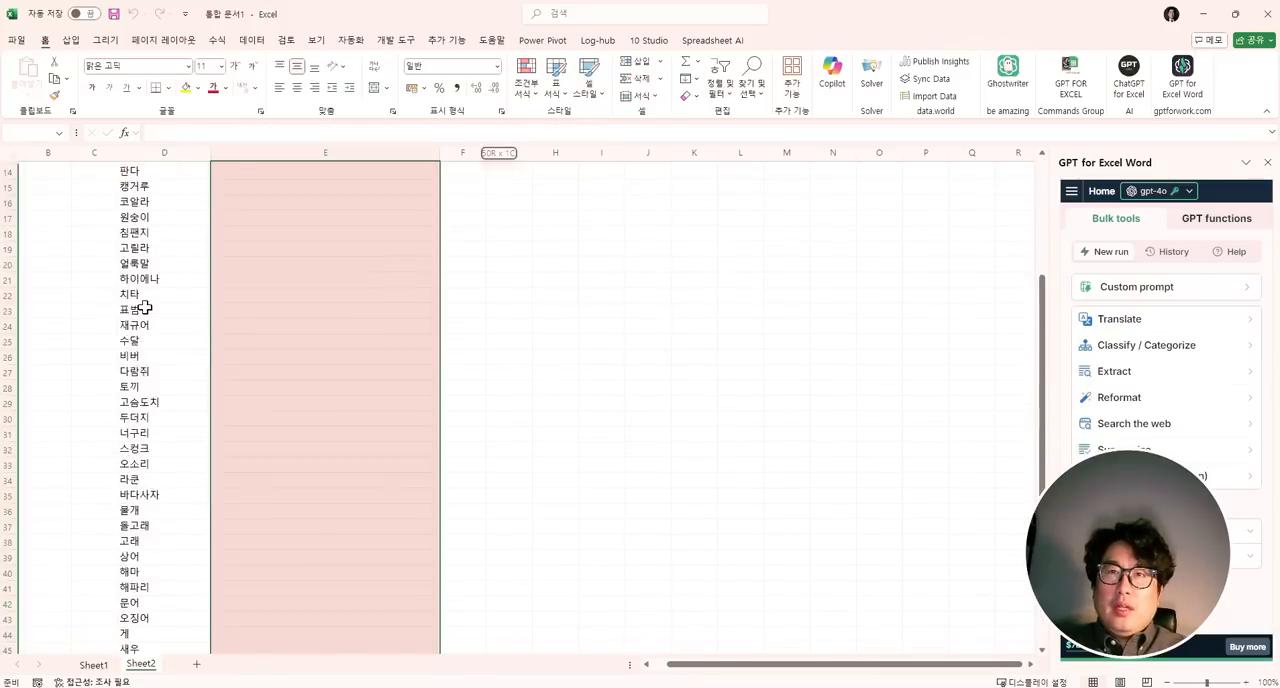
key("ctrl+d")
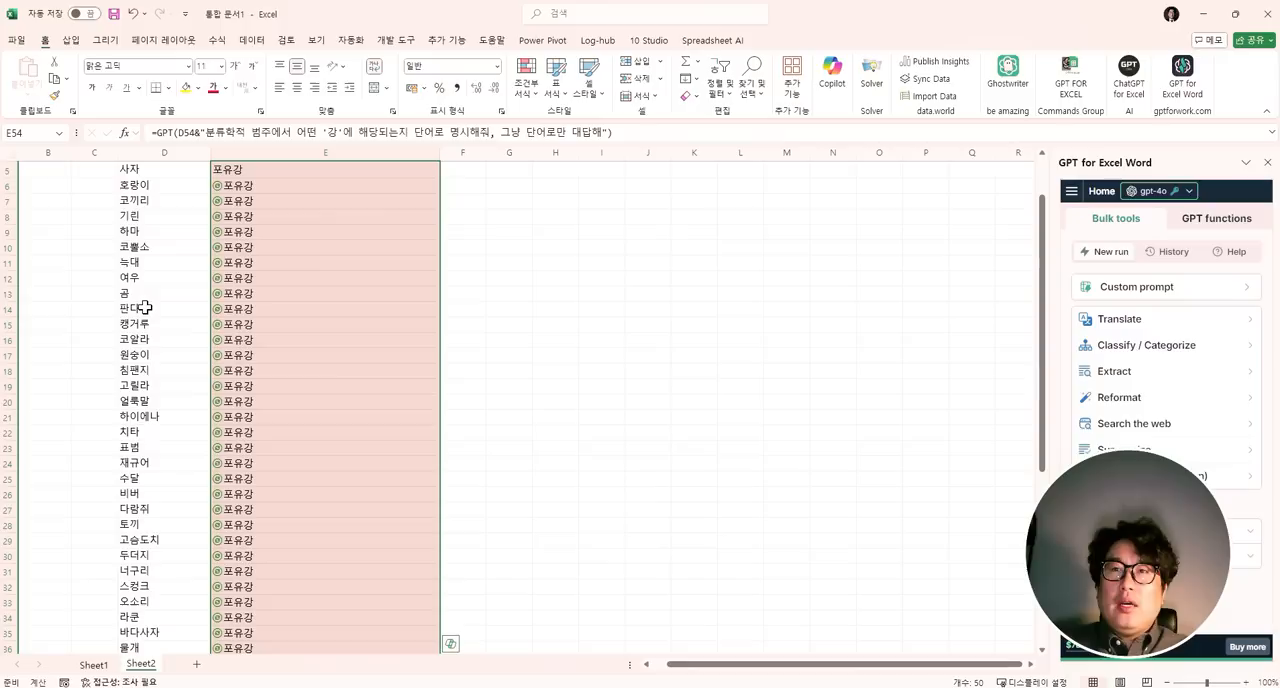
- Narrow column E and check the filled classifications down the list, including the answer in E50
scroll(145, 307, "up", 2)
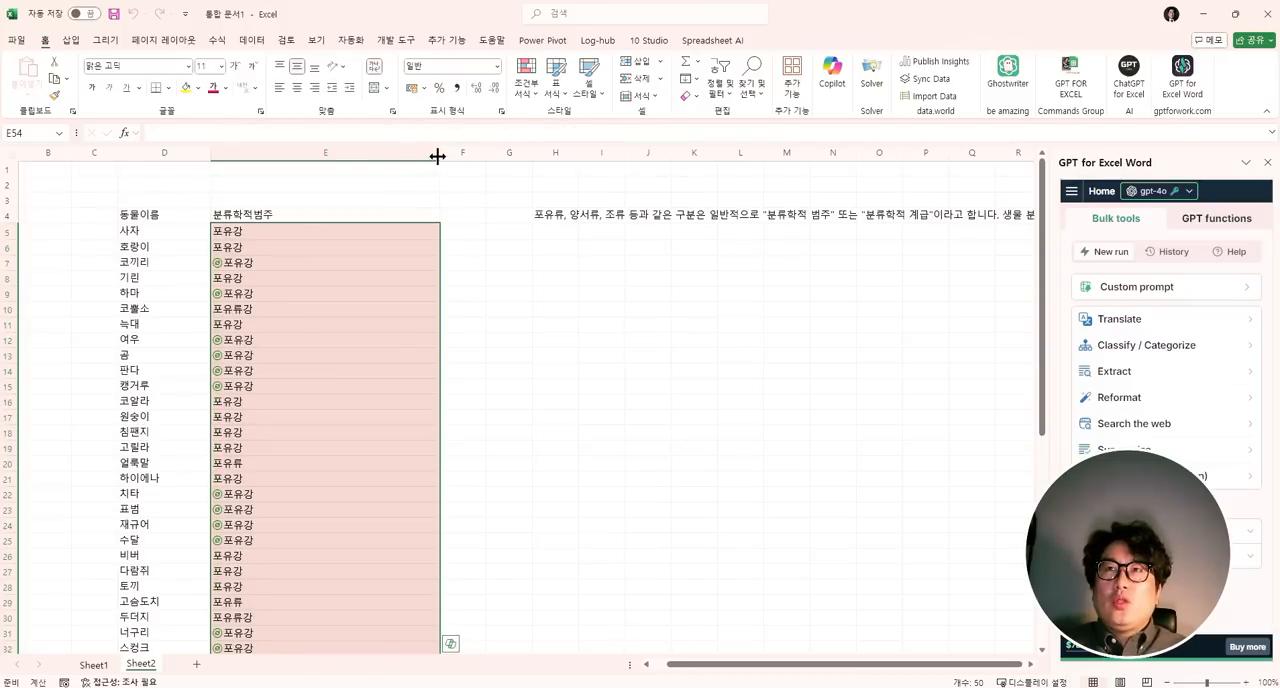
left_click_drag(436, 154, 311, 160)
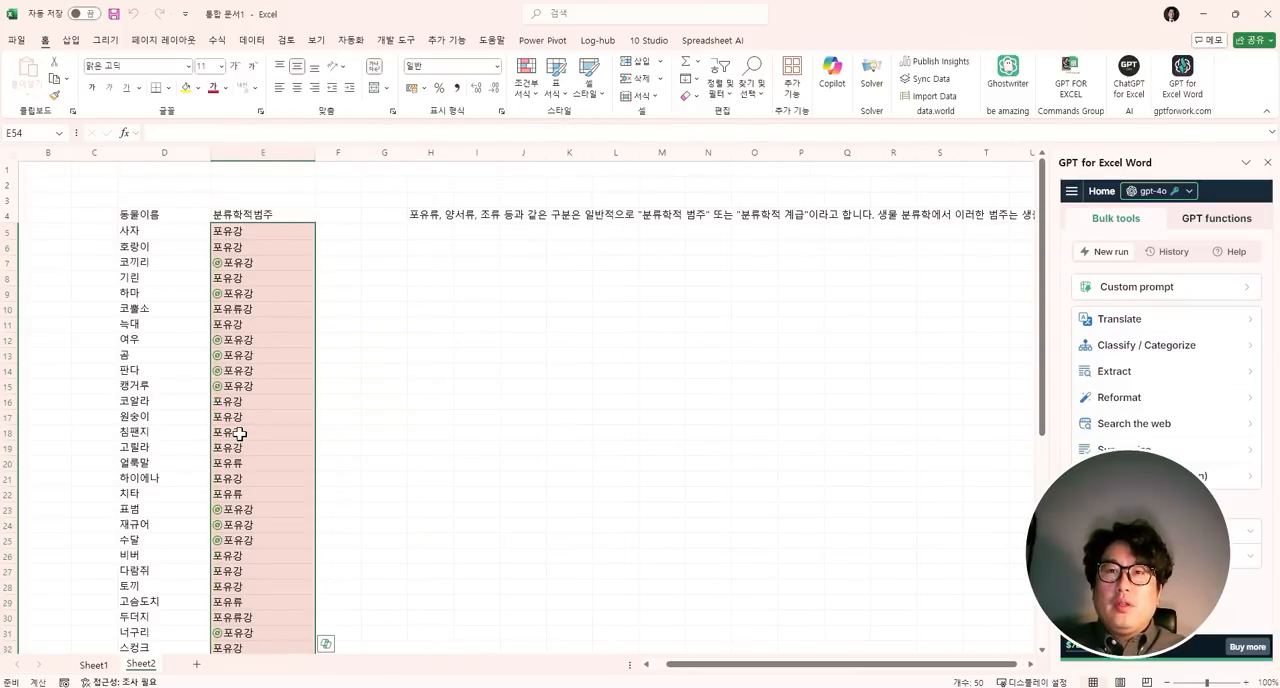
scroll(240, 433, "down", 8)
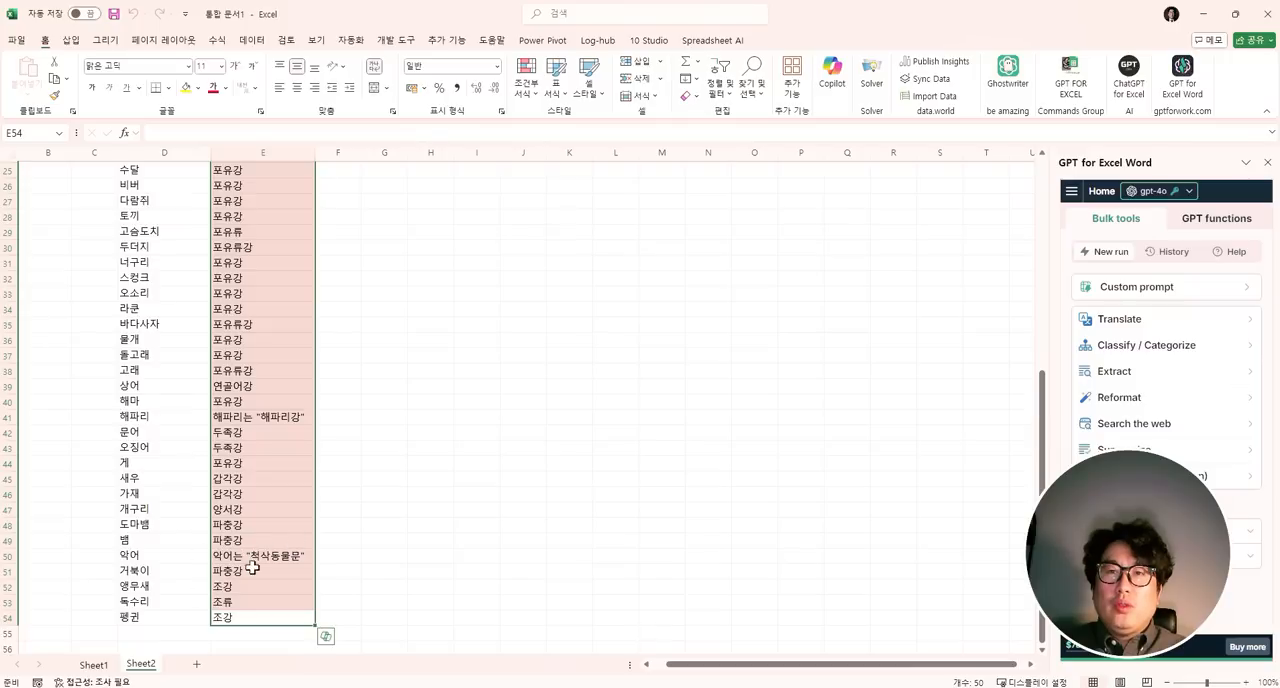
left_click(245, 557)
scroll(278, 537, "up", 8)
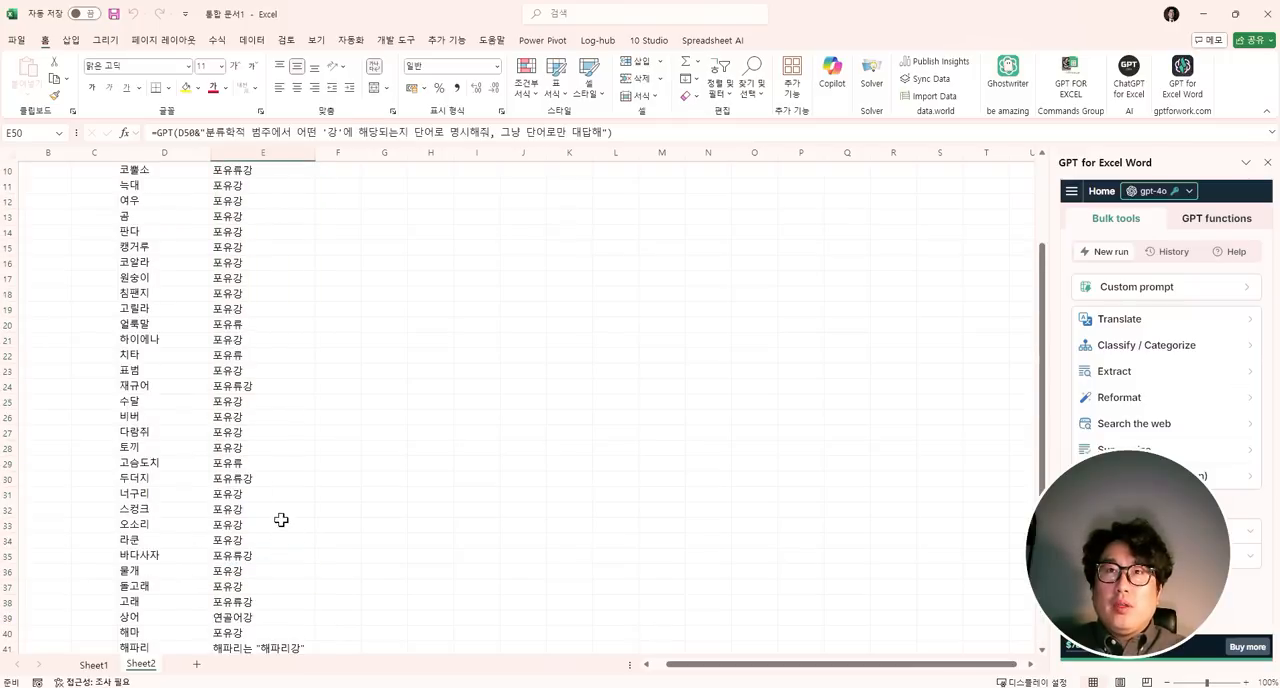
left_click(259, 215)
left_click(302, 234)
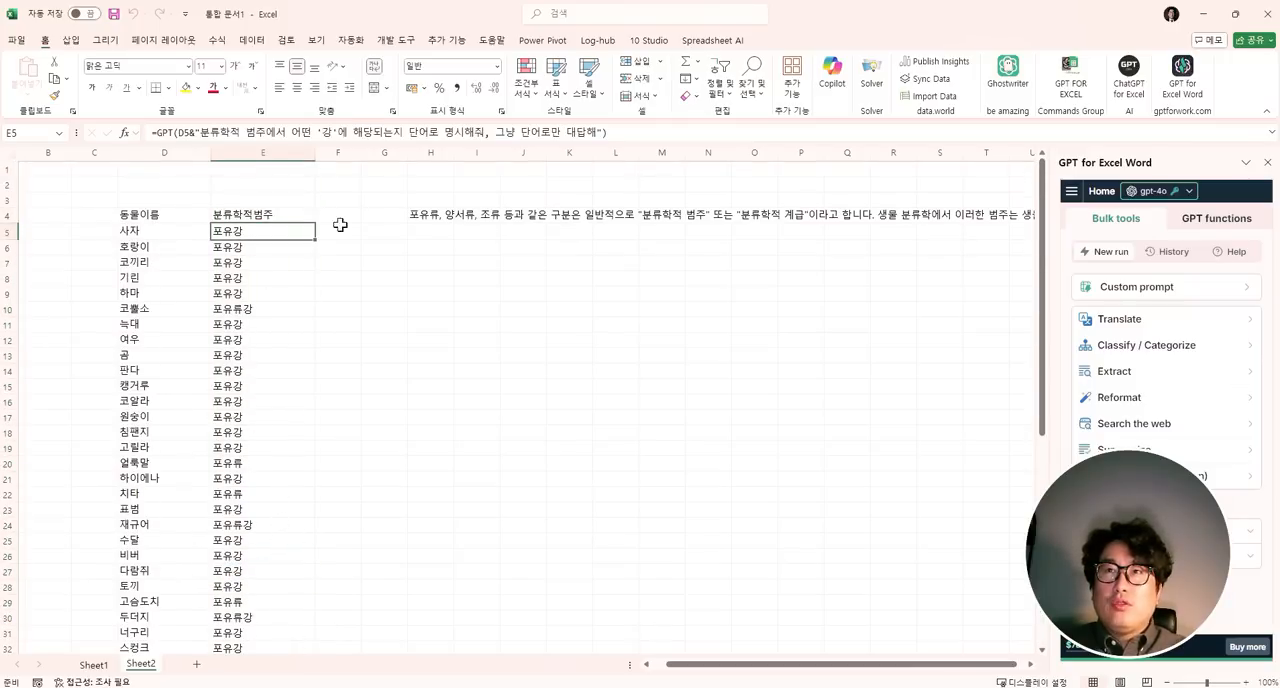
- Delete the GPT answer about classification terms from H4
left_click(400, 199)
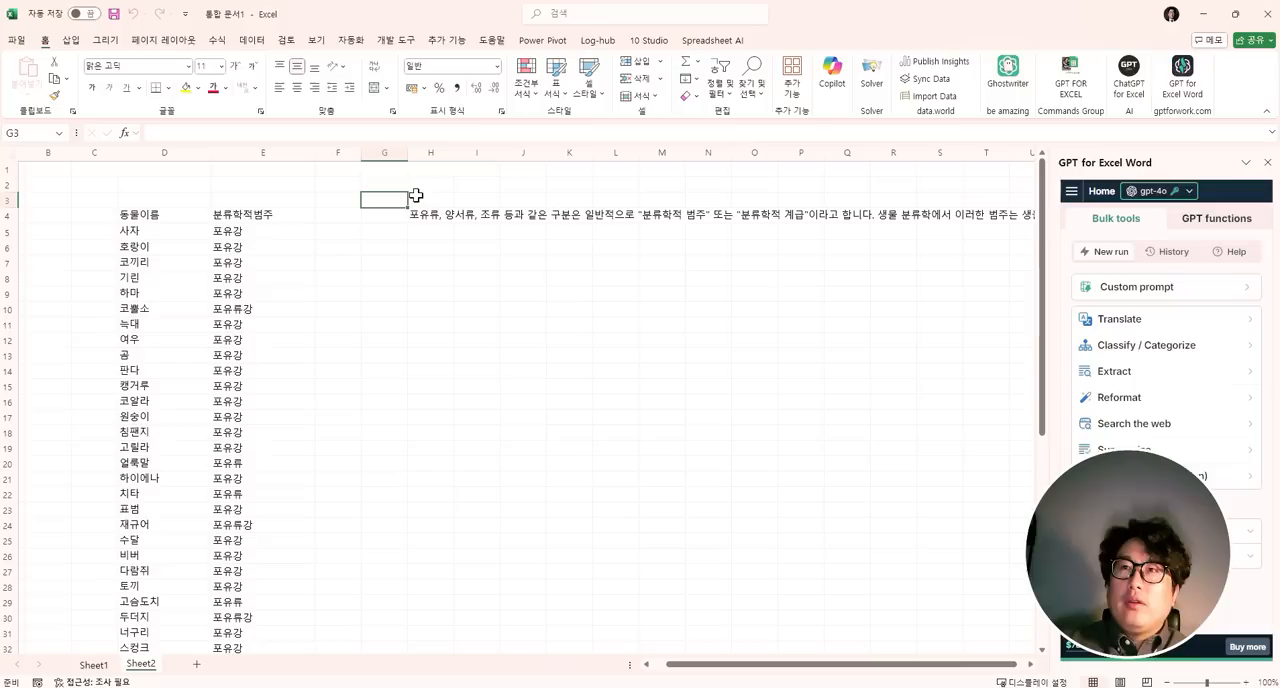
key("Down")
key("Right")
key("Delete")
- Enter the category list "포유류, 양서류, 조류, 파충류" in G3
key("Up")
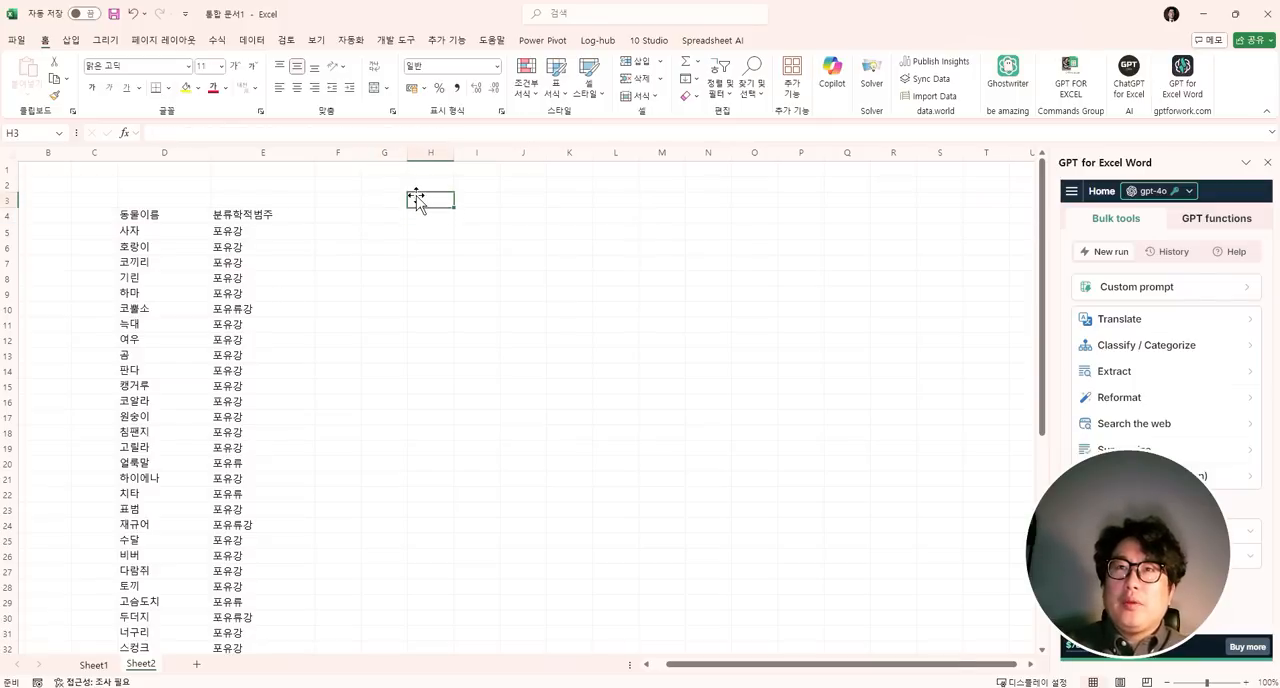
key("Left")
type("포유류, 양")
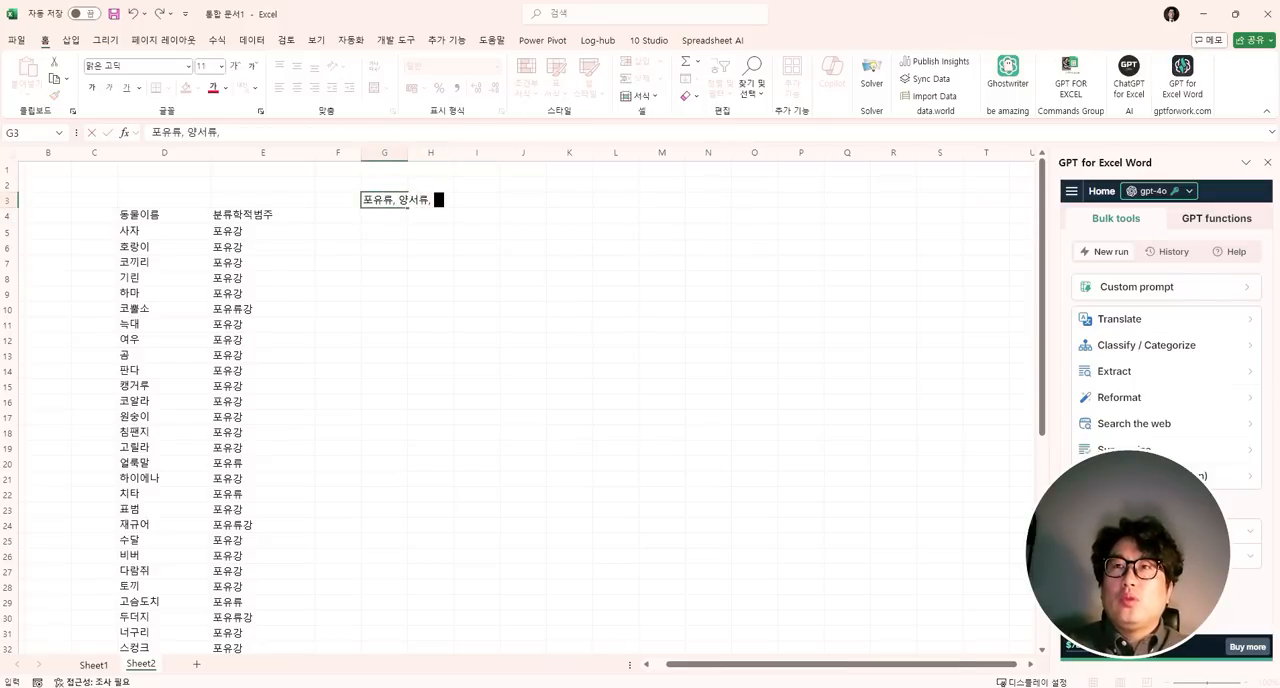
type("서류, 조류, 파추")
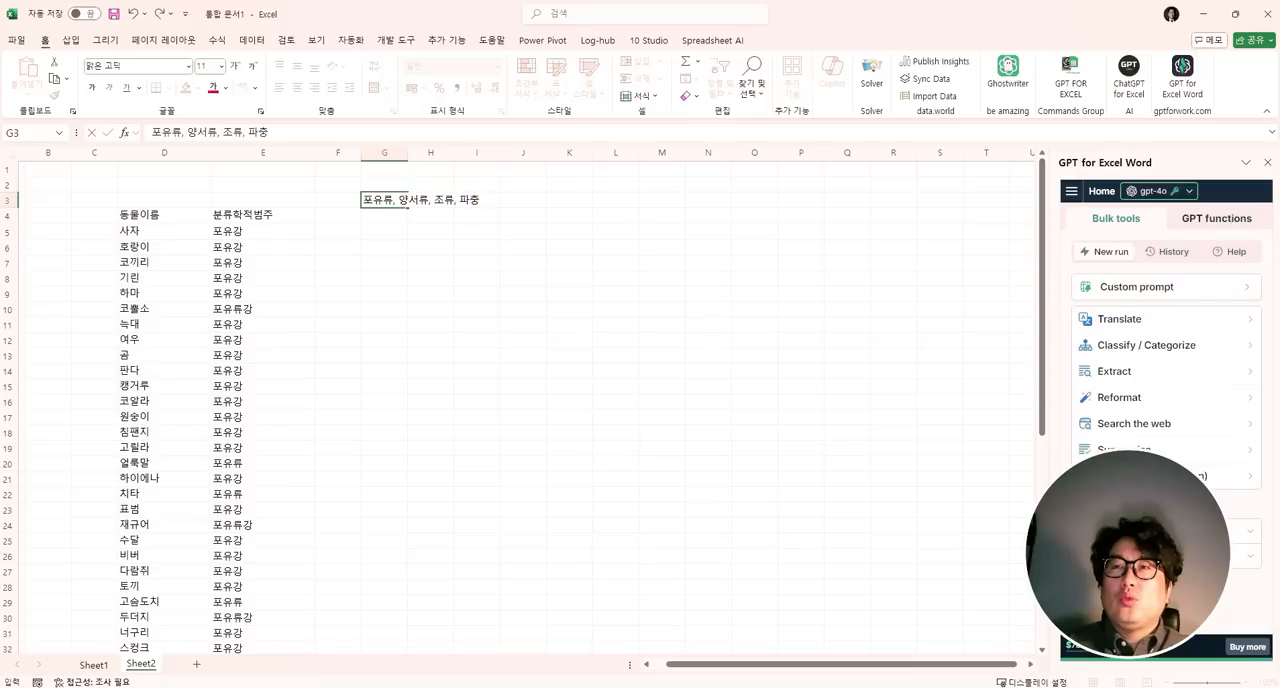
type("류")
key("Return")
- Start a GPT_CLASSIFY formula in E5, replacing the existing classification formula for the first animal
key("Left")
key("Left")
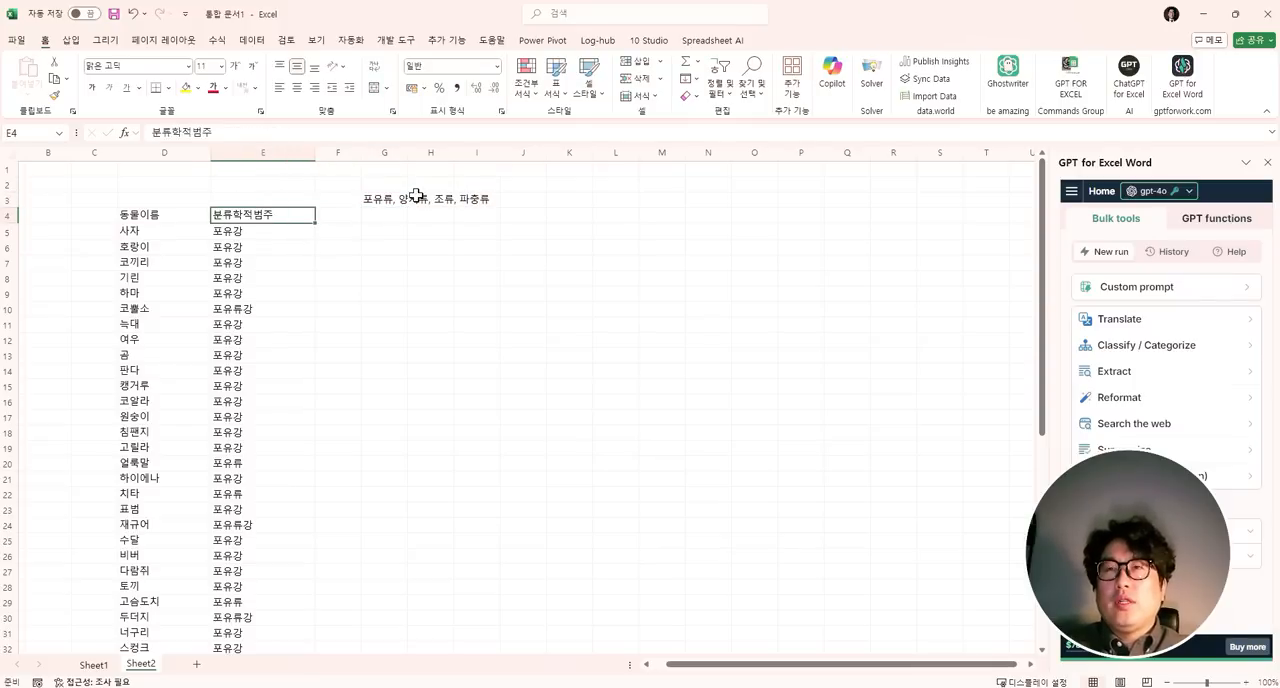
key("Left")
key("Down")
key("Right")
type("=")
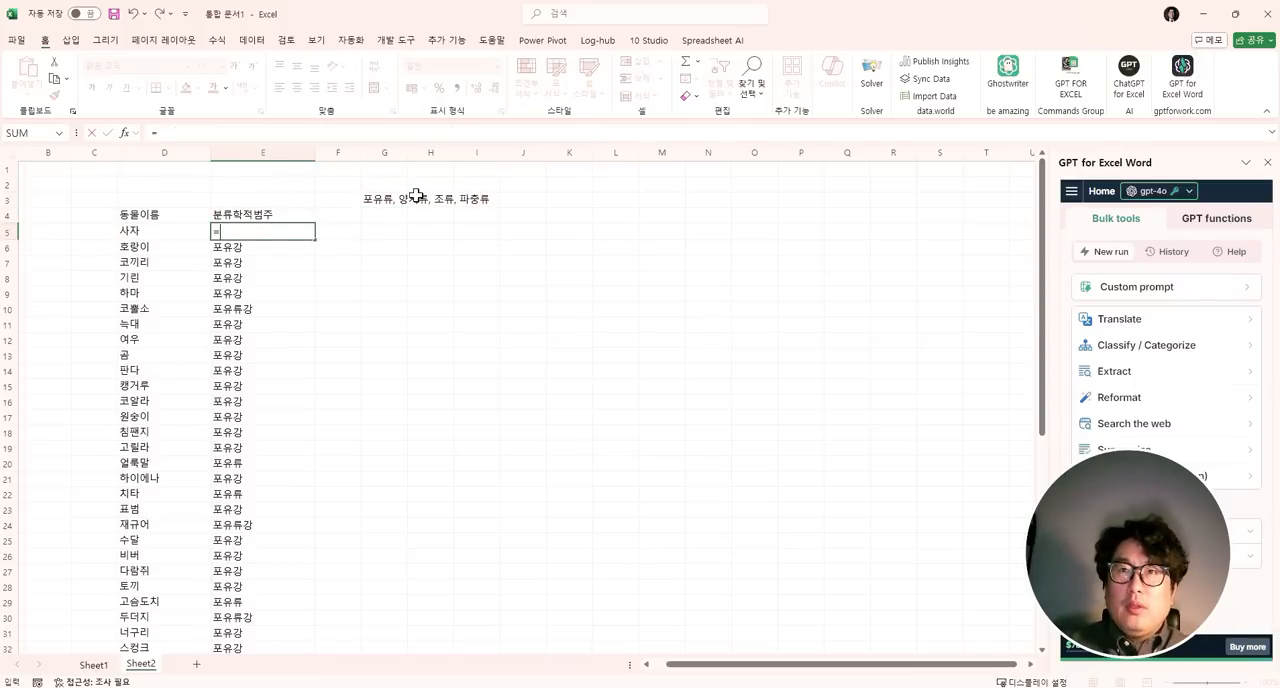
type("gp")
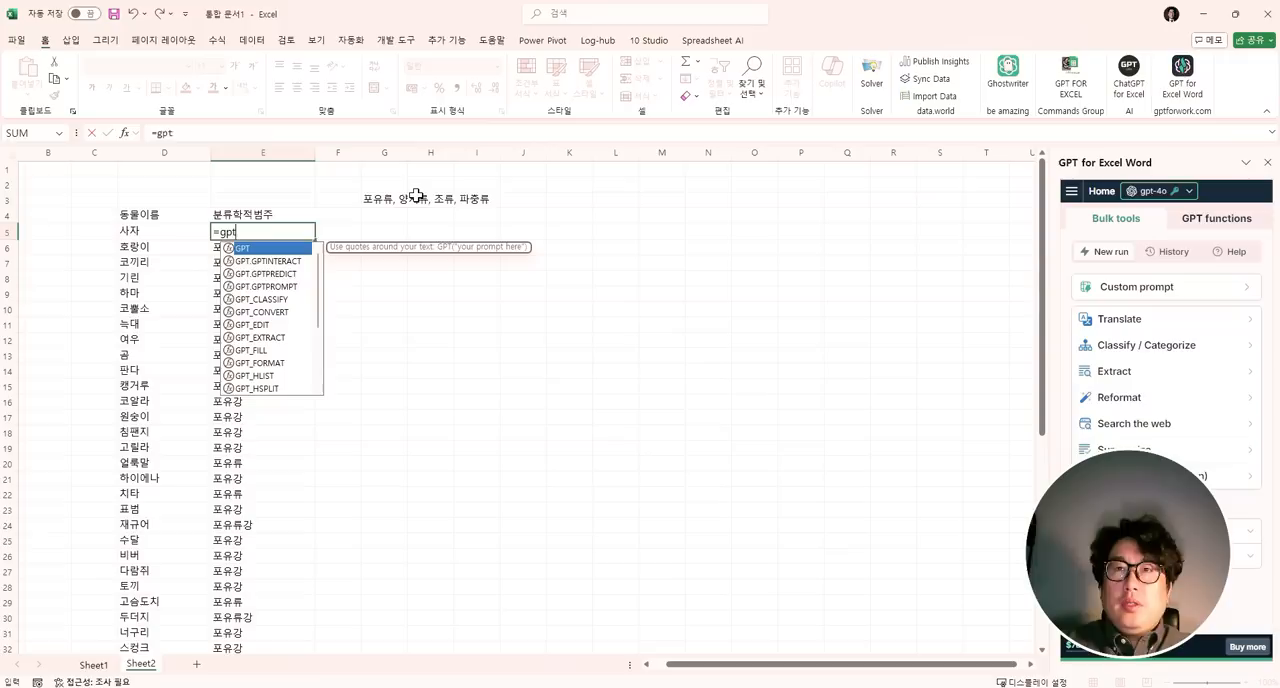
type("t")
key("Escape")
type("_ㅊ")
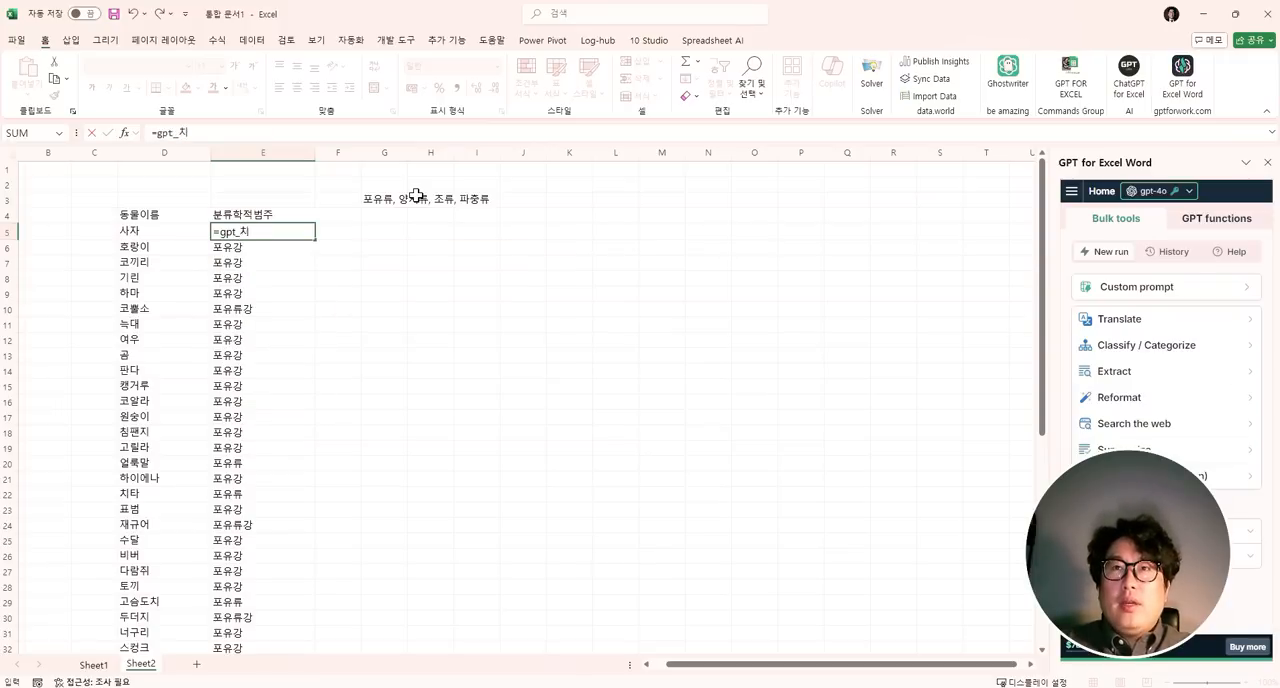
key("BackSpace")
type("classi")
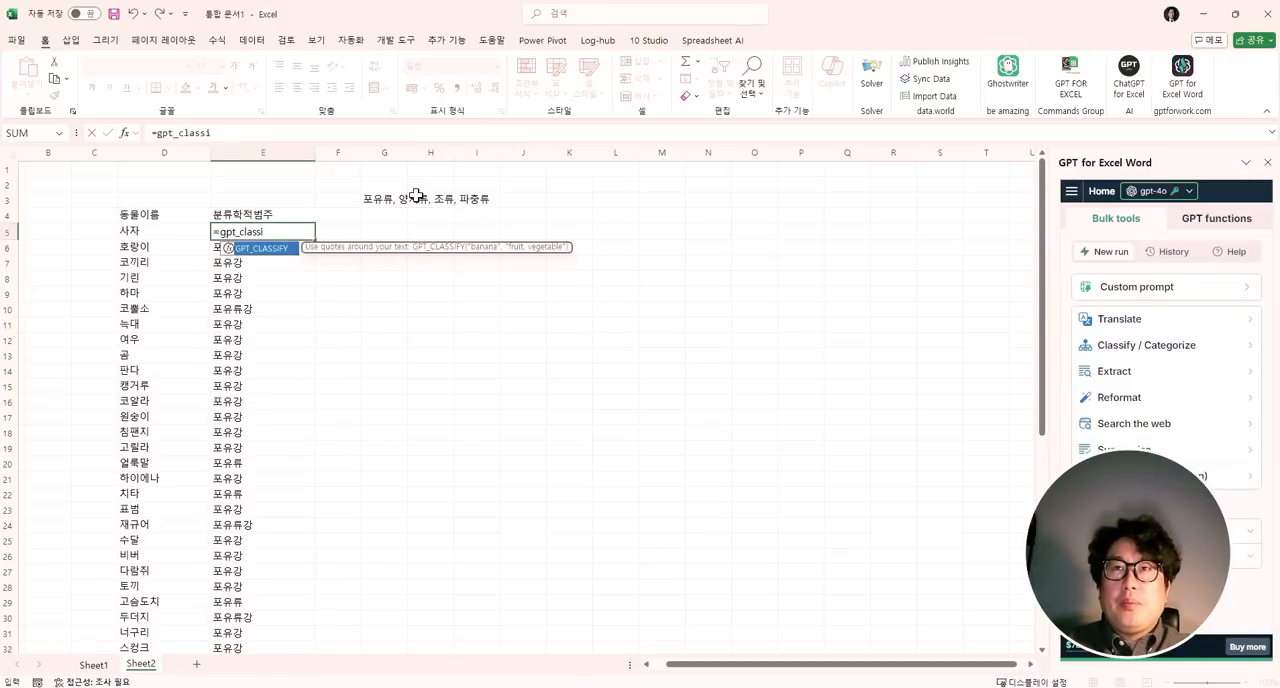
type("fy(")
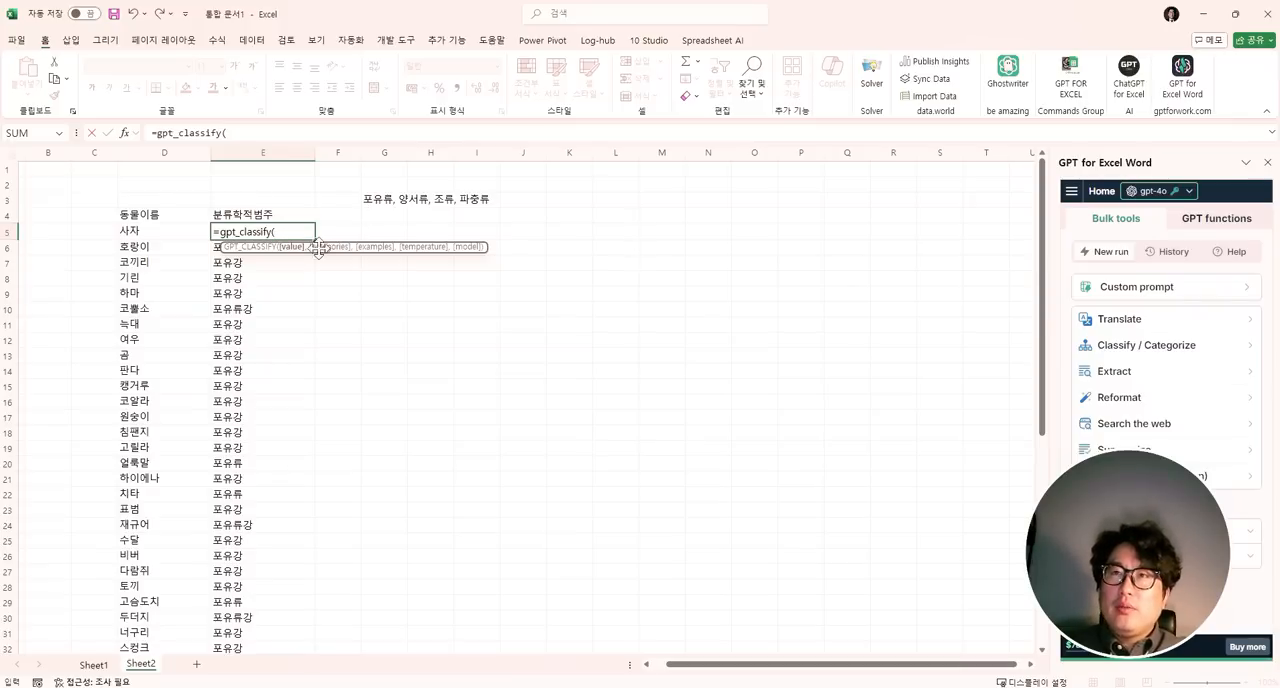
- Complete the E5 formula as =GPT_CLASSIFY(D5,$G$3), with the category list as an absolute reference
left_click(136, 231)
type(",")
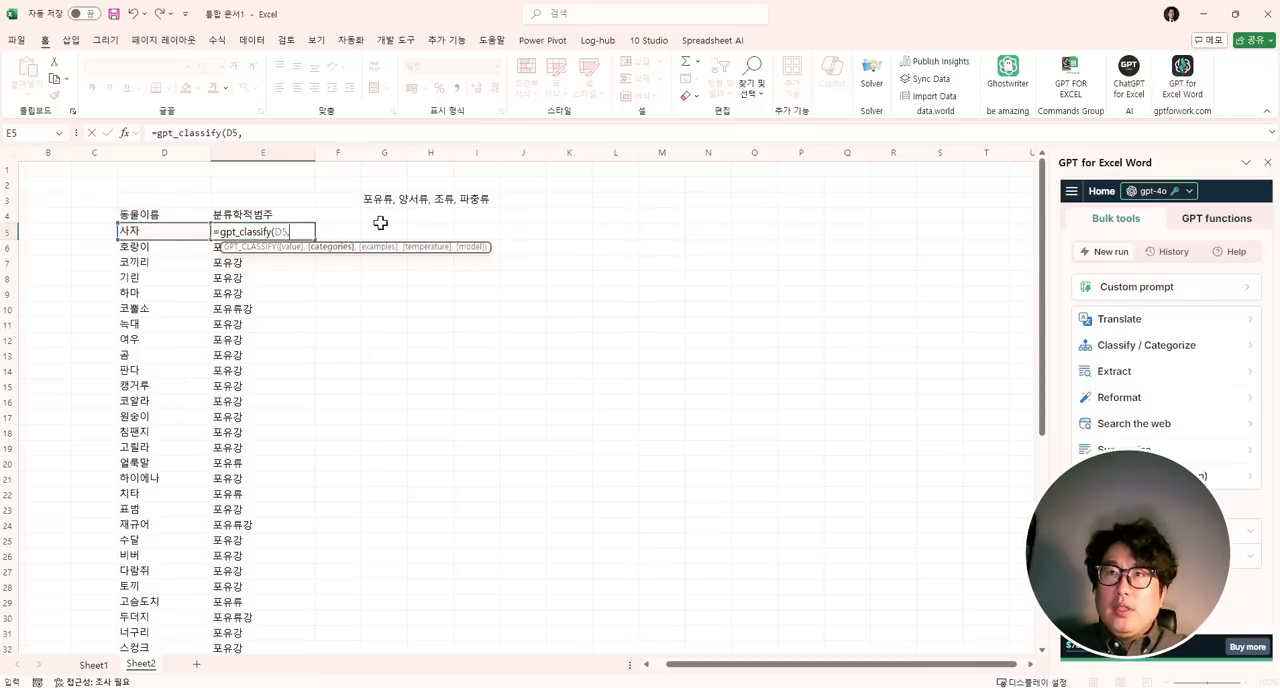
left_click(397, 199)
key("F4")
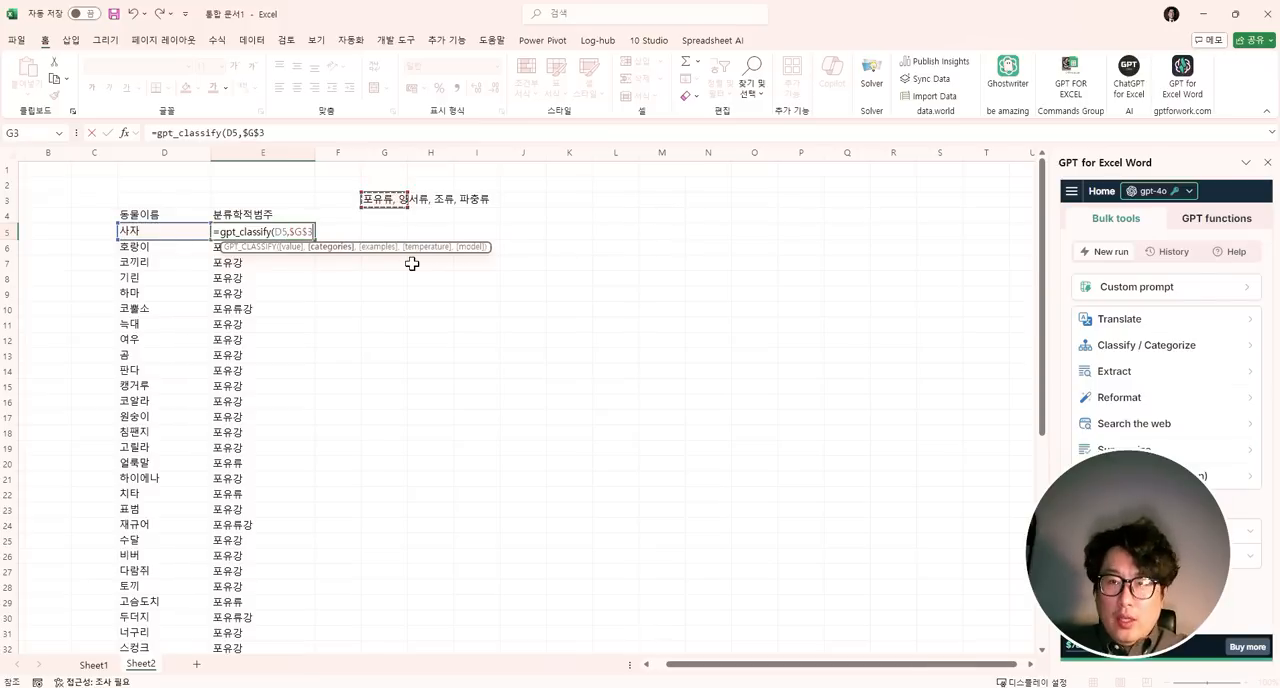
type(")")
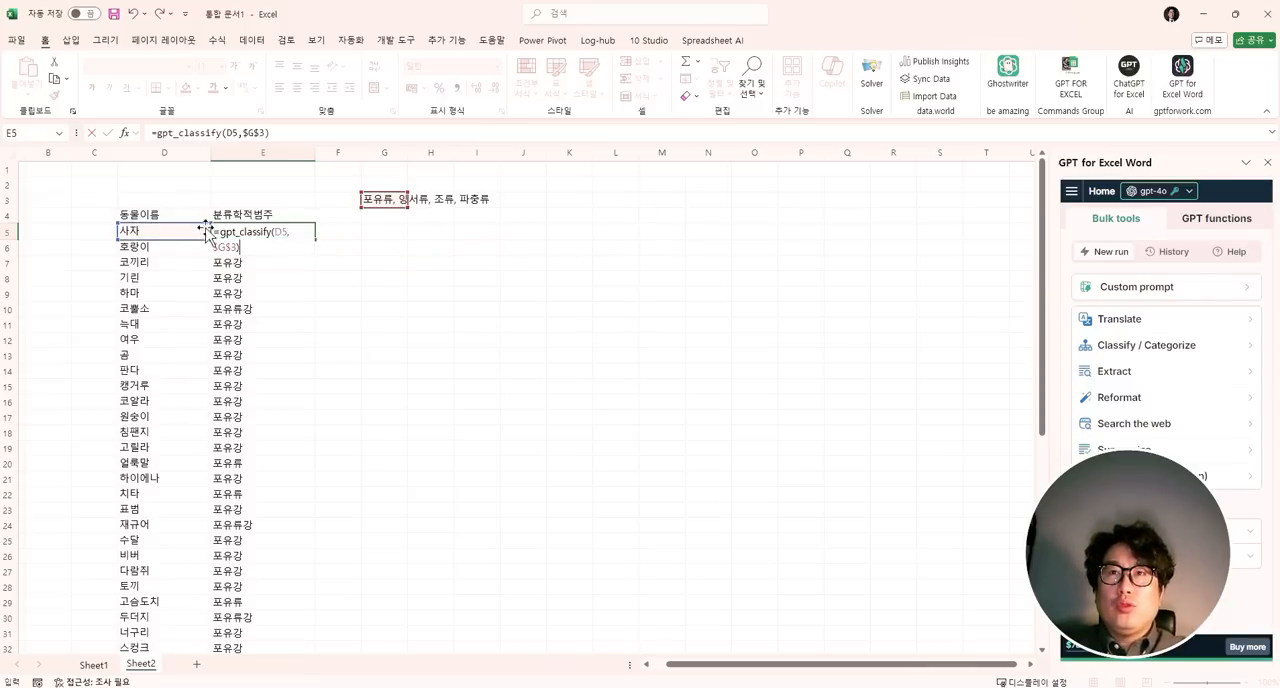
key("Return")
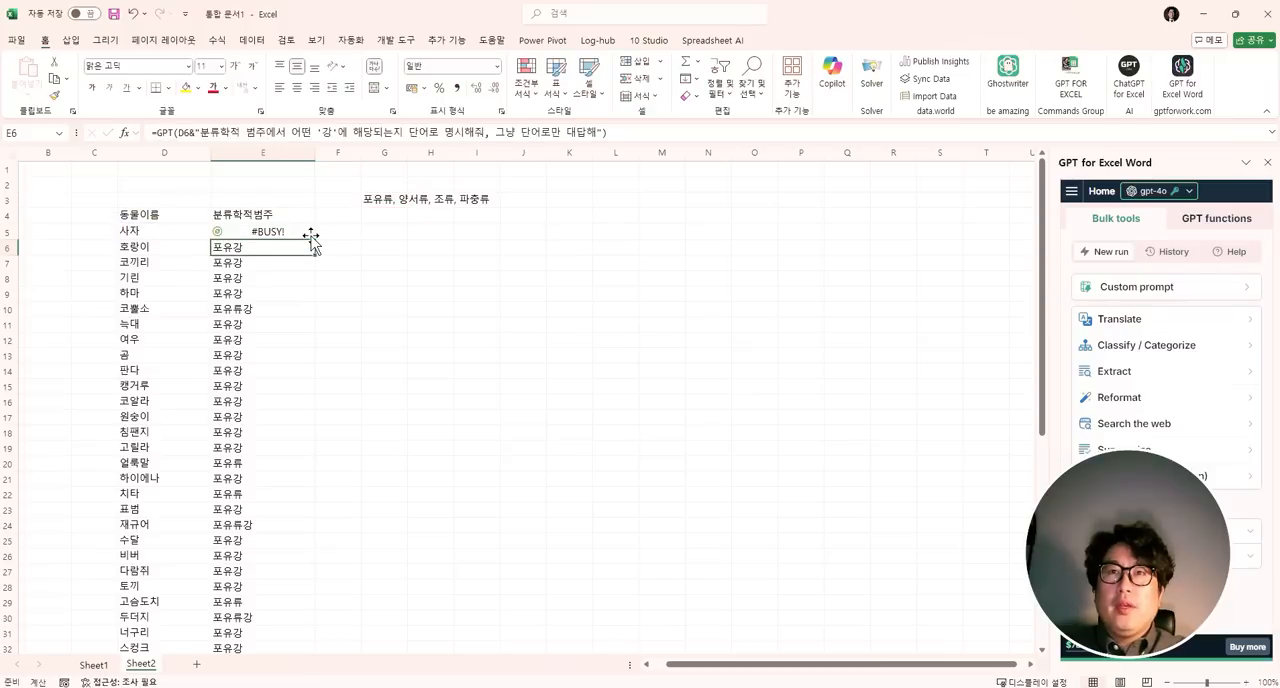
key("Up")
key("Left")
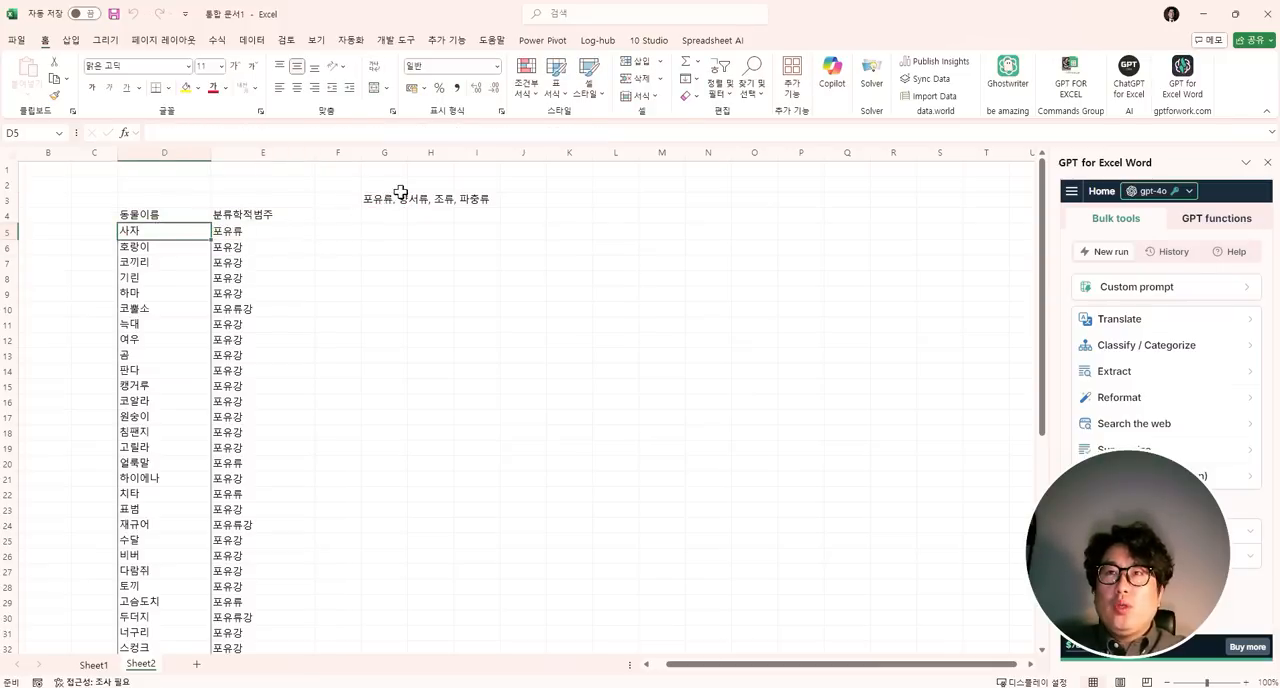
- Fill the GPT_CLASSIFY formula from E5 down to E54 and check the classifications along the list
left_click(270, 233)
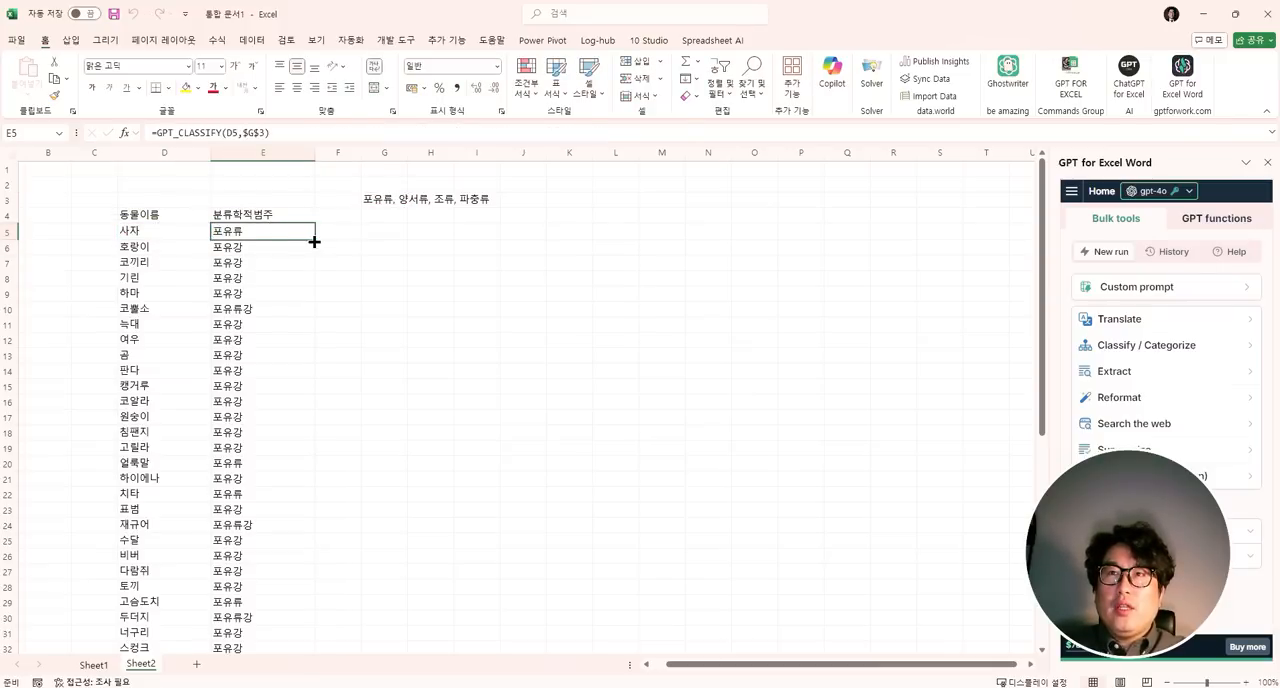
left_click_drag(314, 241, 277, 586)
scroll(263, 400, "up", 9)
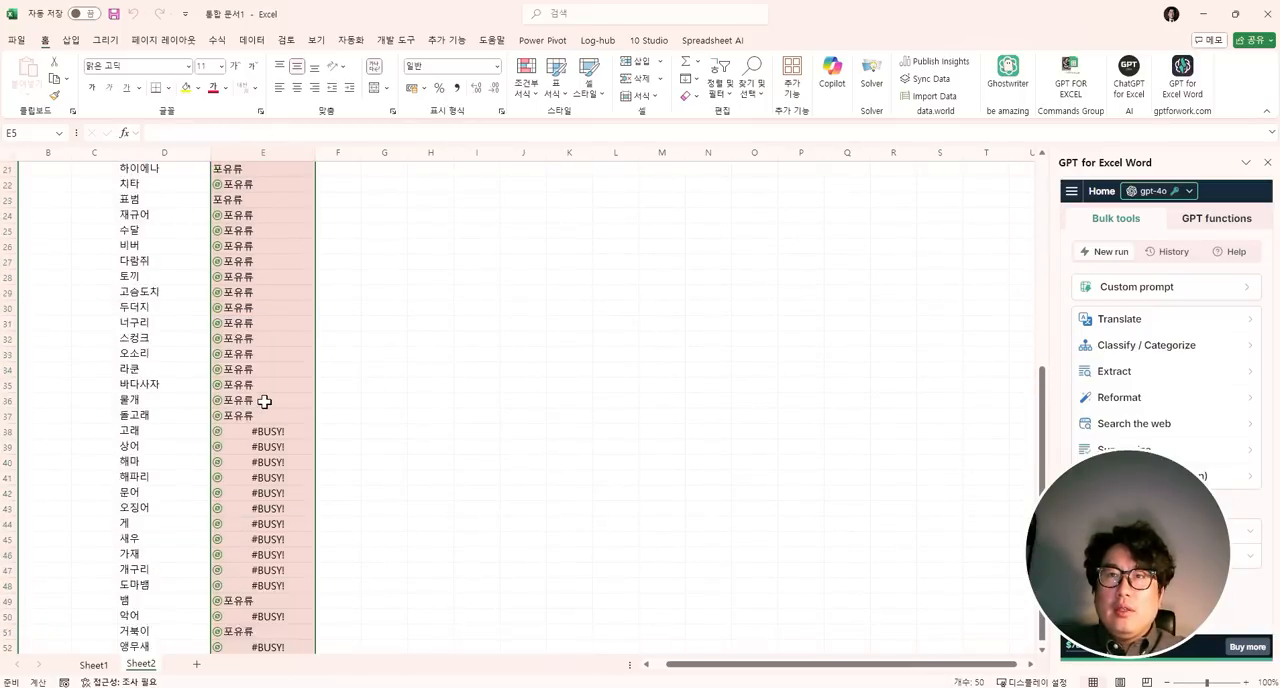
scroll(263, 400, "down", 7)
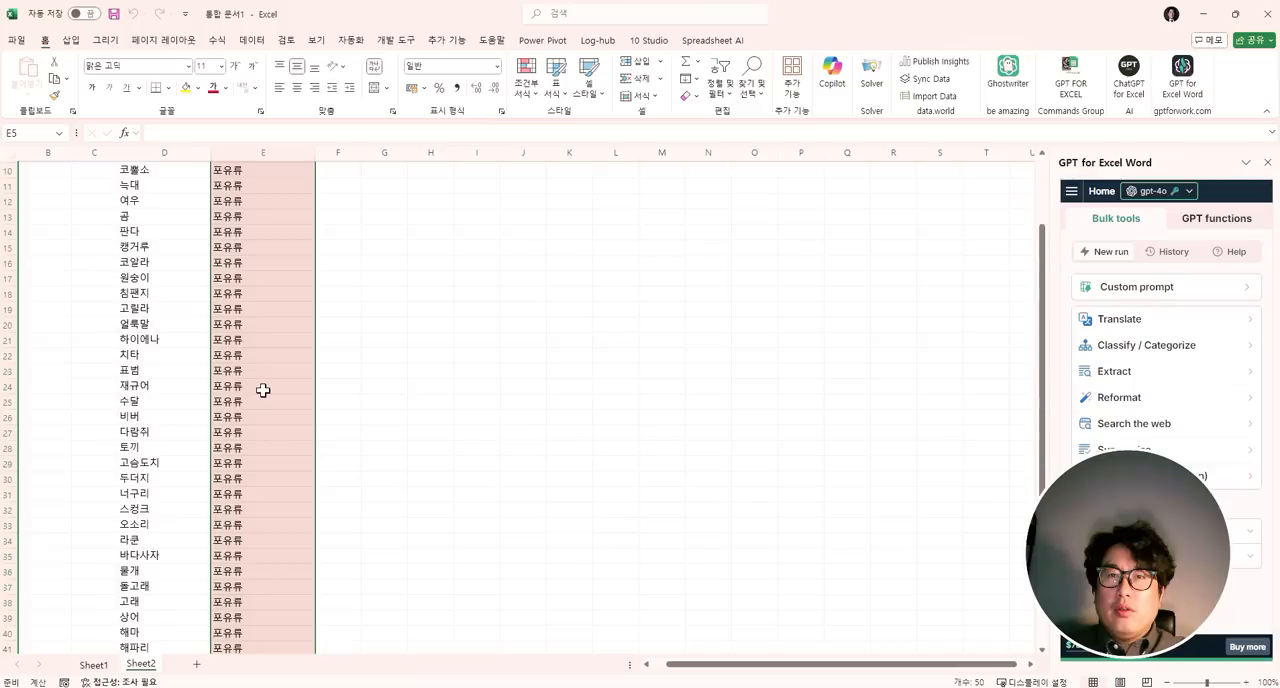
scroll(257, 400, "down", 4)
left_click(257, 408)
scroll(240, 412, "up", 11)
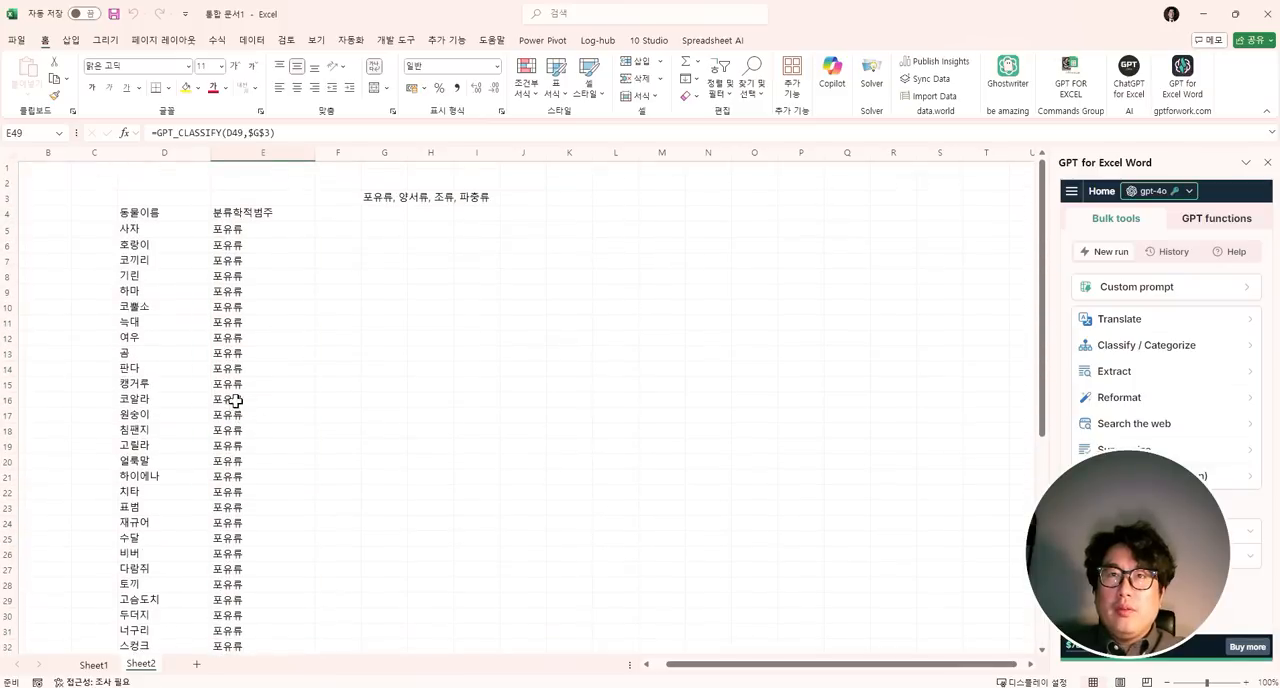
- Replace the animal name list starting in D5 with the single entry "뱀"
left_click(130, 236)
type("qoa")
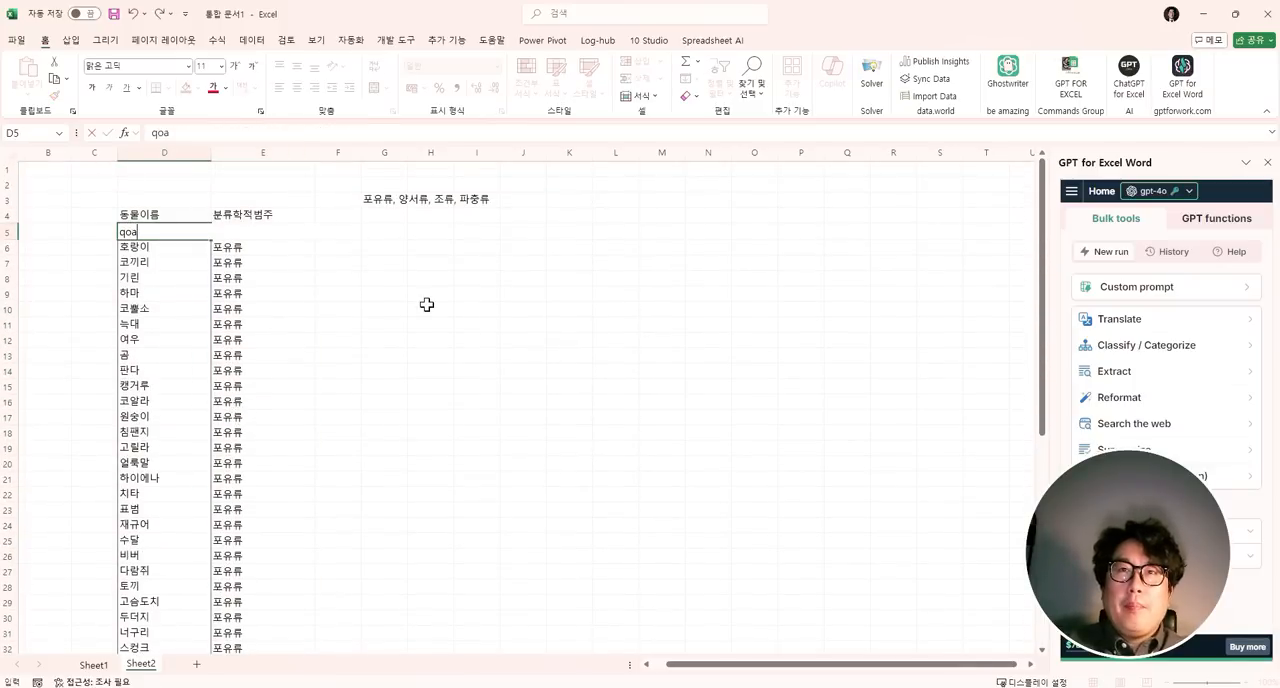
type("oa")
key("Return")
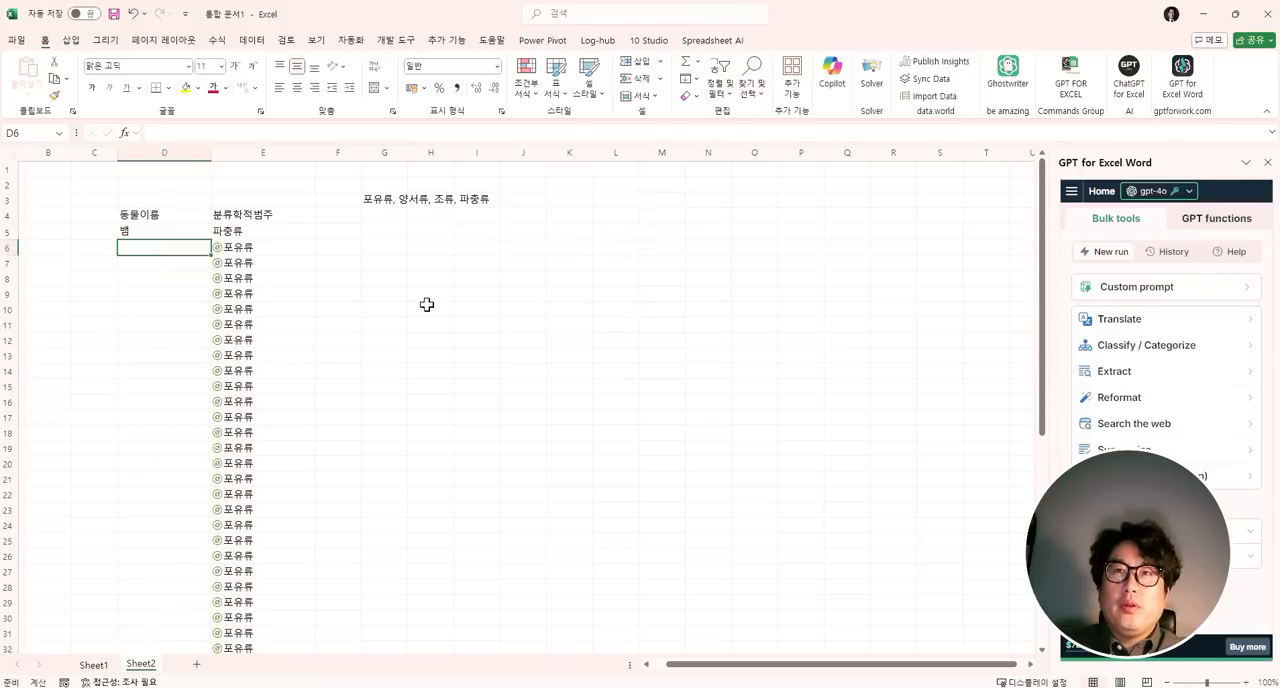
- Delete the classification formulas in E6:E54, keeping the one in E5
key("Up")
key("Right")
key("Down")
key("Left")
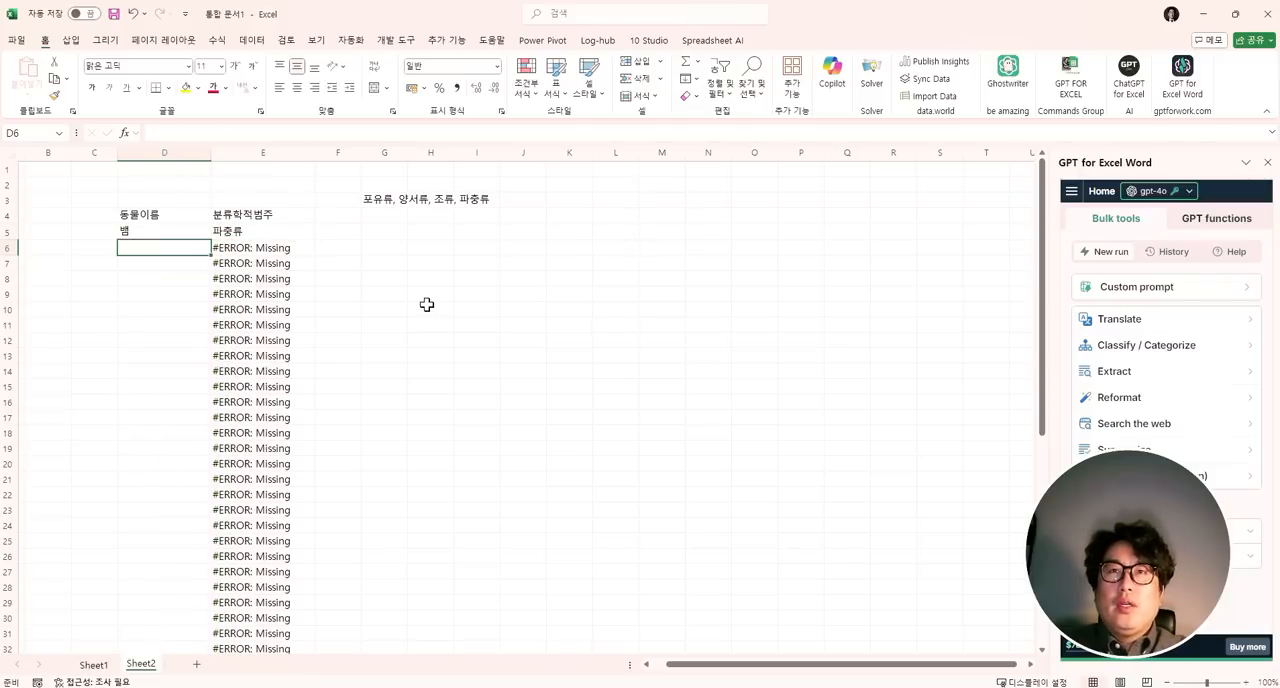
key("Right")
key("ctrl+shift+Down")
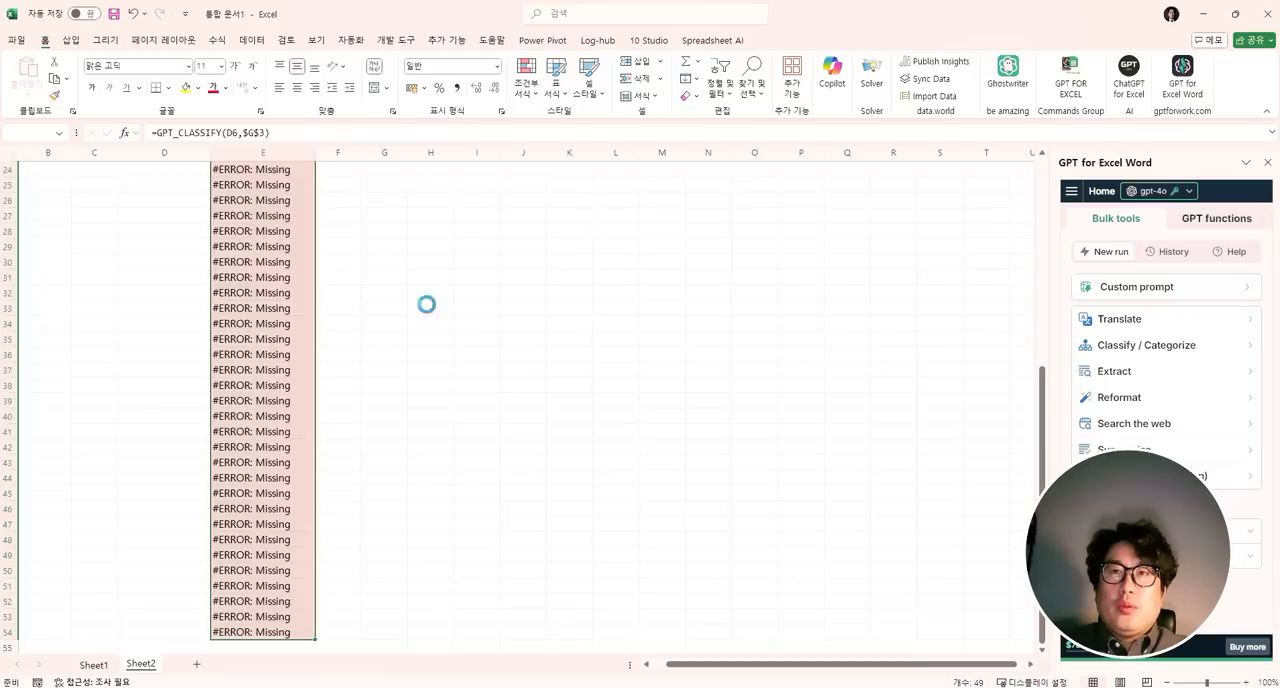
key("Delete")
- Copy the GPT_CLASSIFY formula from E5 into each cell of E6:E13
key("Up")
key("ctrl+c")
key("Down")
key("ctrl+v")
key("Down")
key("ctrl+v")
key("Down")
key("ctrl+v")
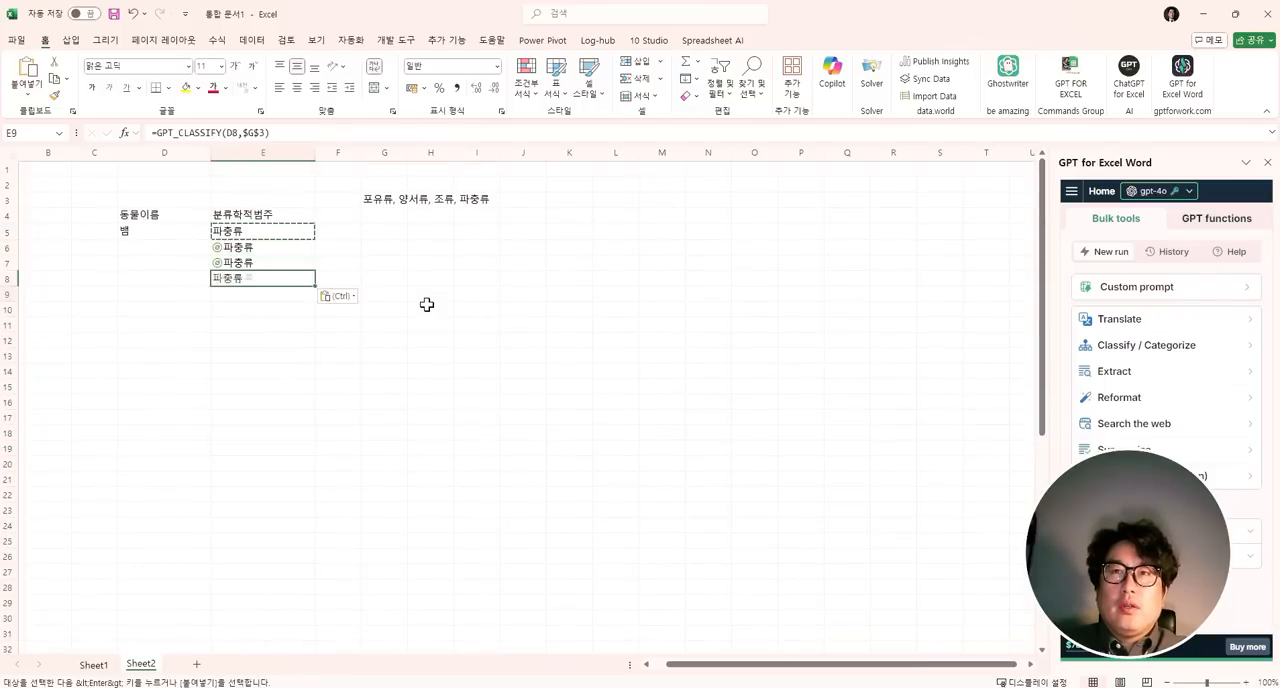
key("Down")
key("ctrl+v")
key("Down")
key("ctrl+v")
- Enter the animal name "펭귄" in D6 for the classification formula beside it
key("Down")
key("ctrl+v")
key("Down")
key("ctrl+v")
key("Down")
key("ctrl+v")
key("Down")
key("Up")
key("Up")
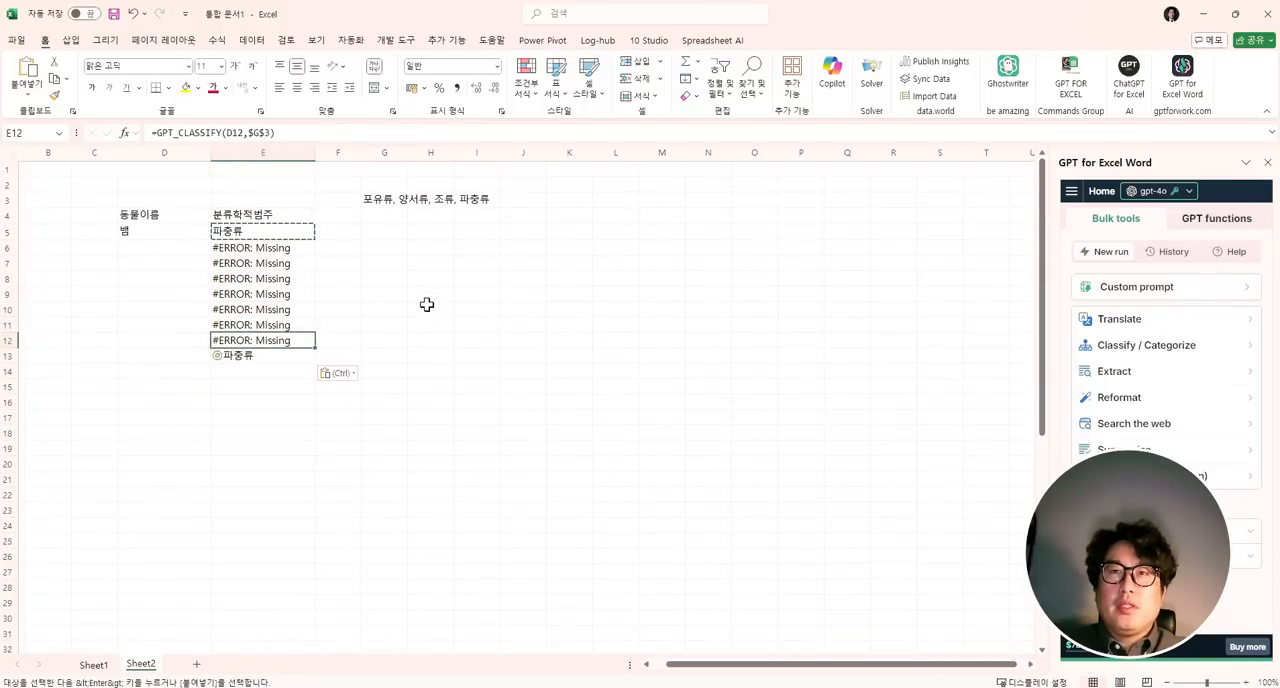
key("ctrl+Up")
key("Left")
key("Down")
key("Down")
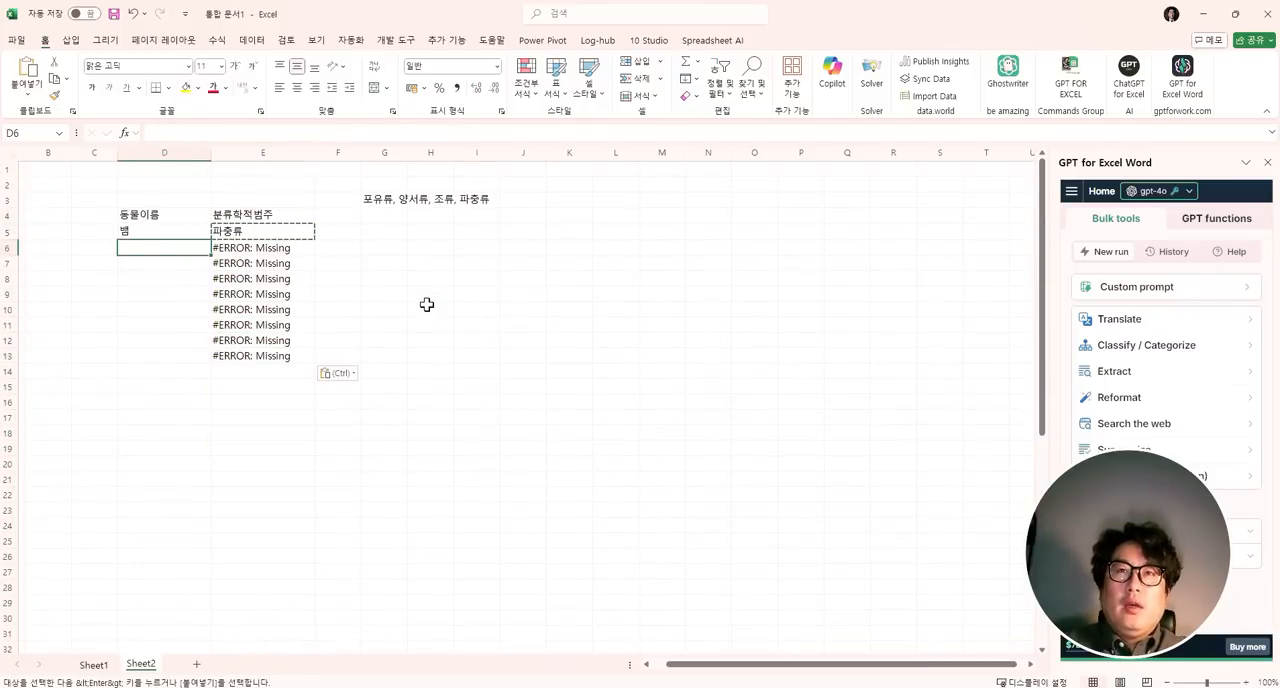
type("평귀")
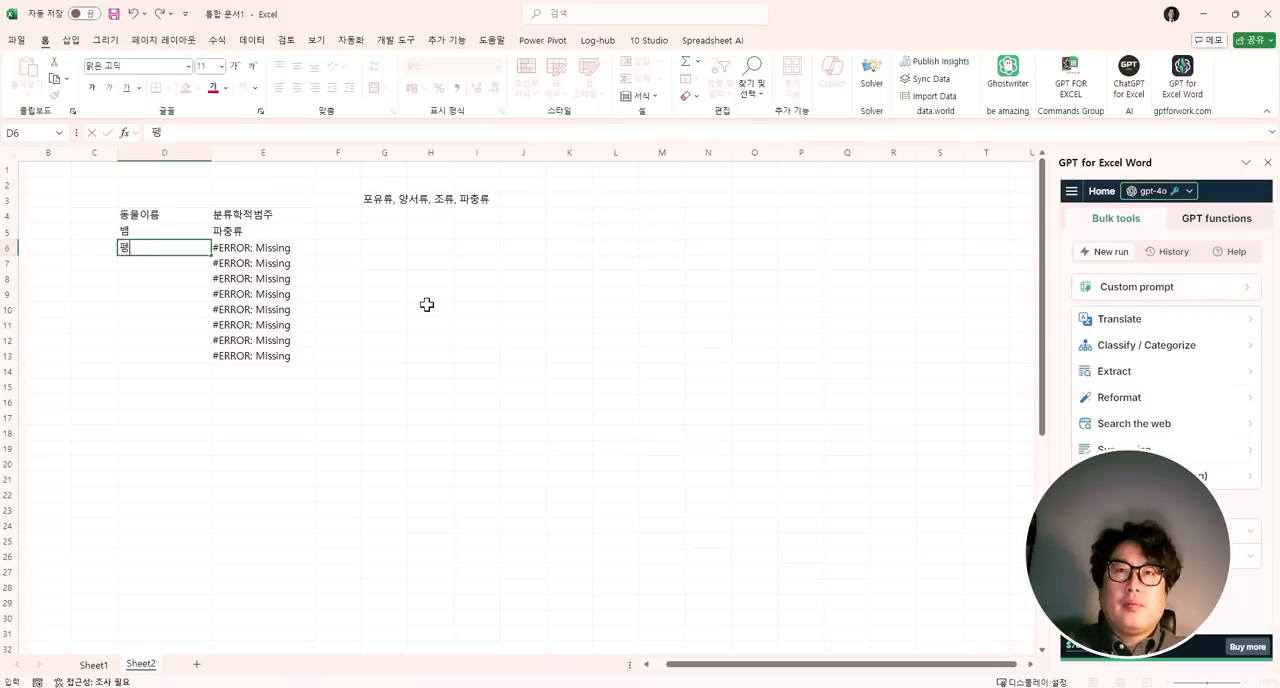
key("Return")
- Append ", 어류" to the category list in G3
key("Up")
key("Up")
key("Up")
key("Up")
key("Up")
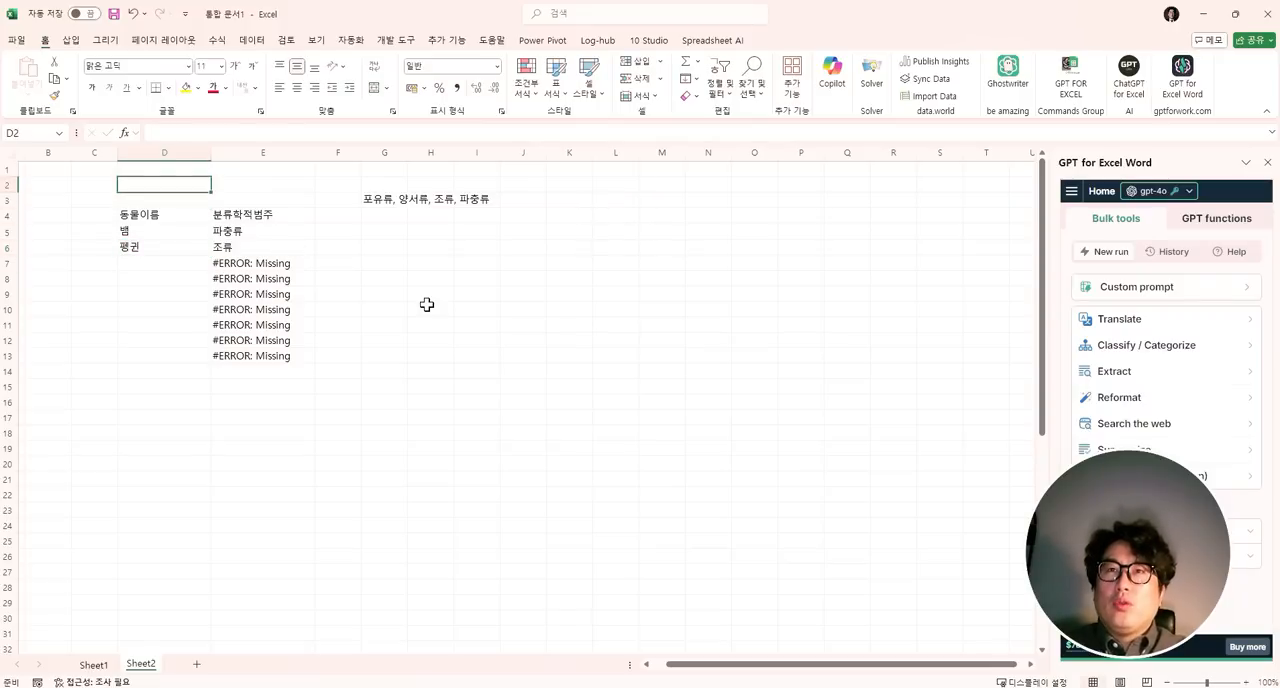
key("Down")
key("Right")
key("Right")
key("Right")
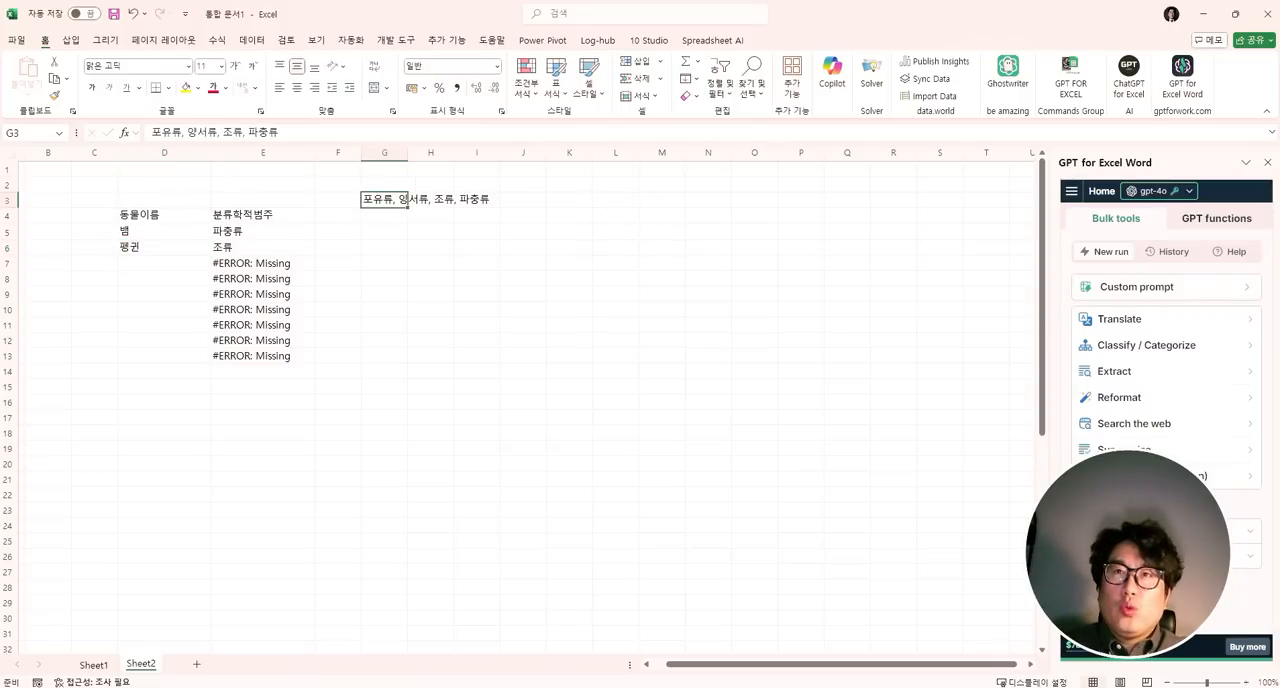
key("F2")
type(", 어류")
key("Return")
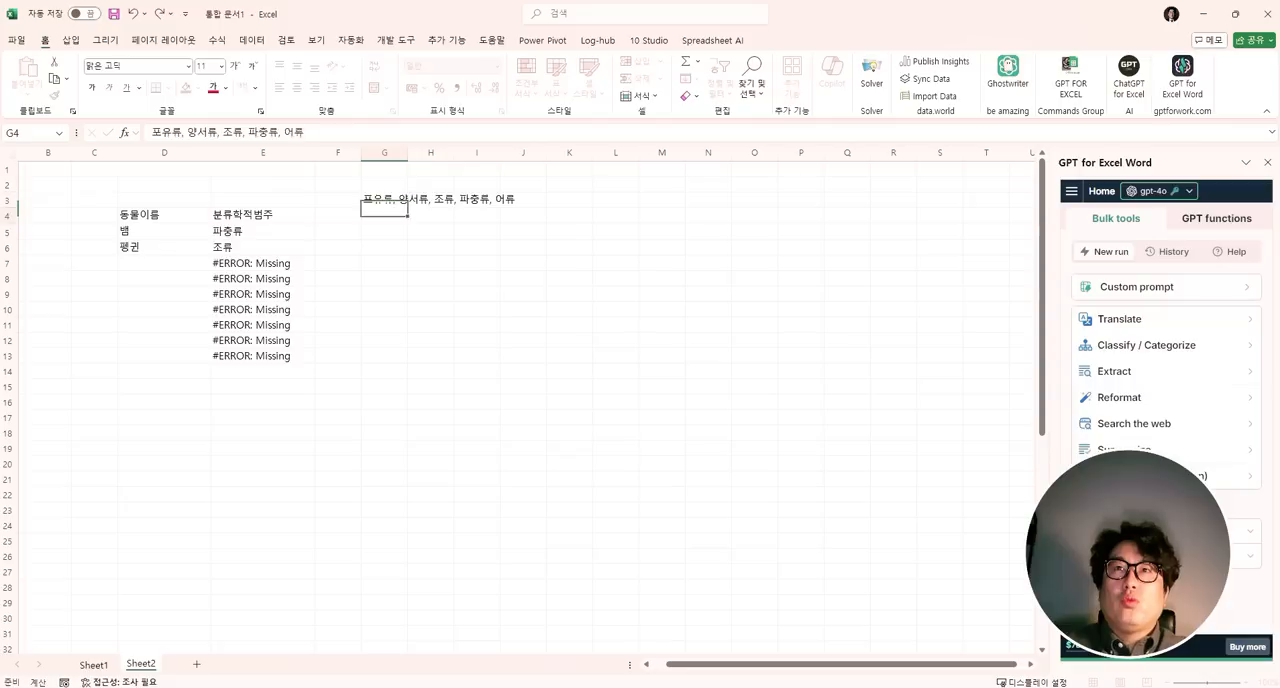
- Enter the animal names "광어", "민어" and "개구리" in D7:D9
key("Left")
key("Left")
key("Left")
key("Down")
key("Down")
key("Down")
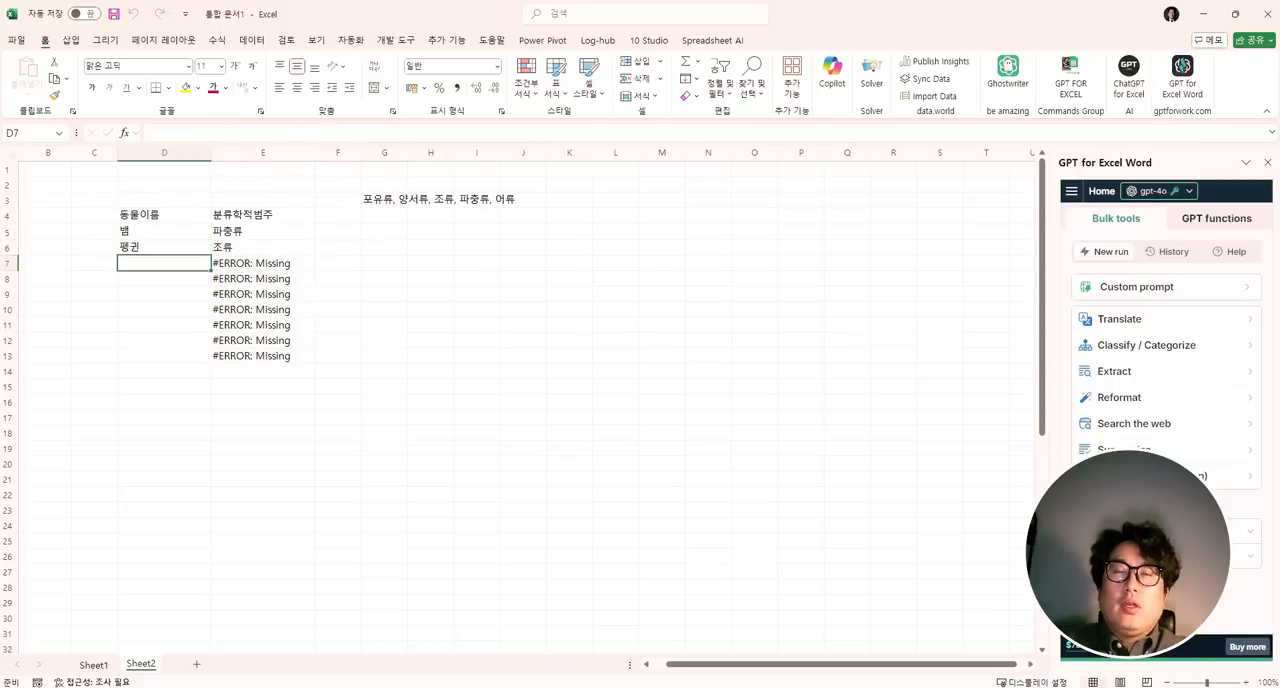
type("광어")
key("Return")
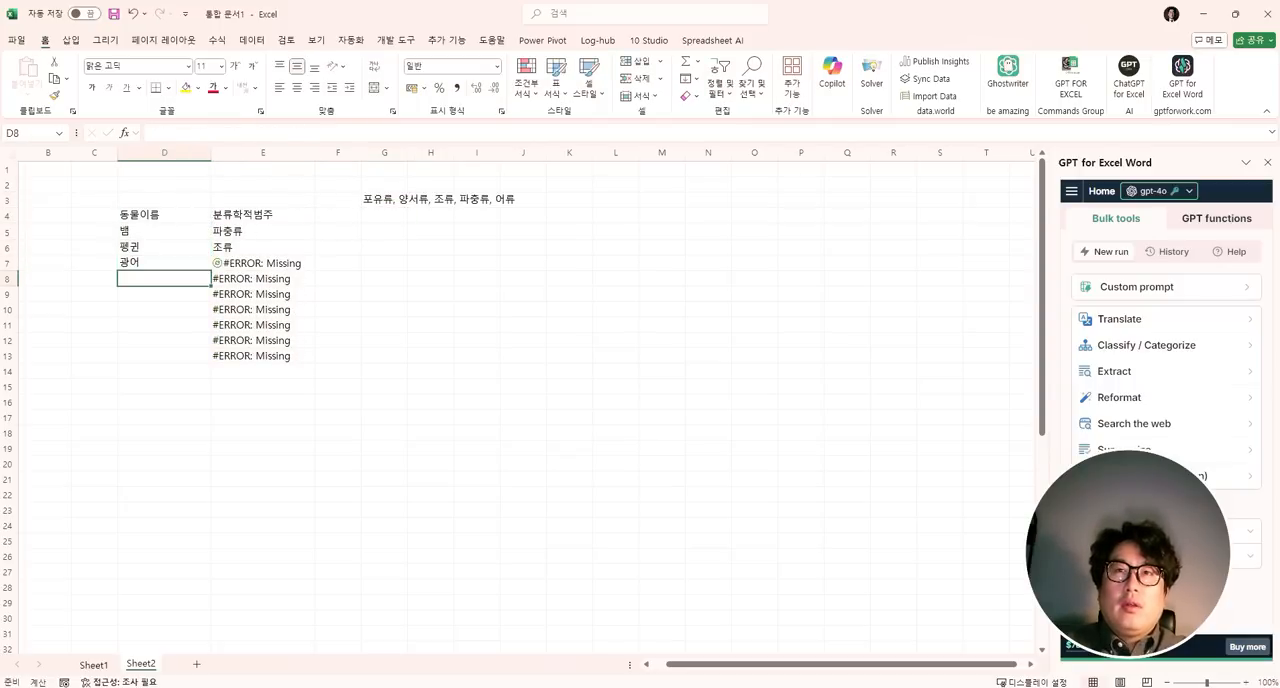
type("민어")
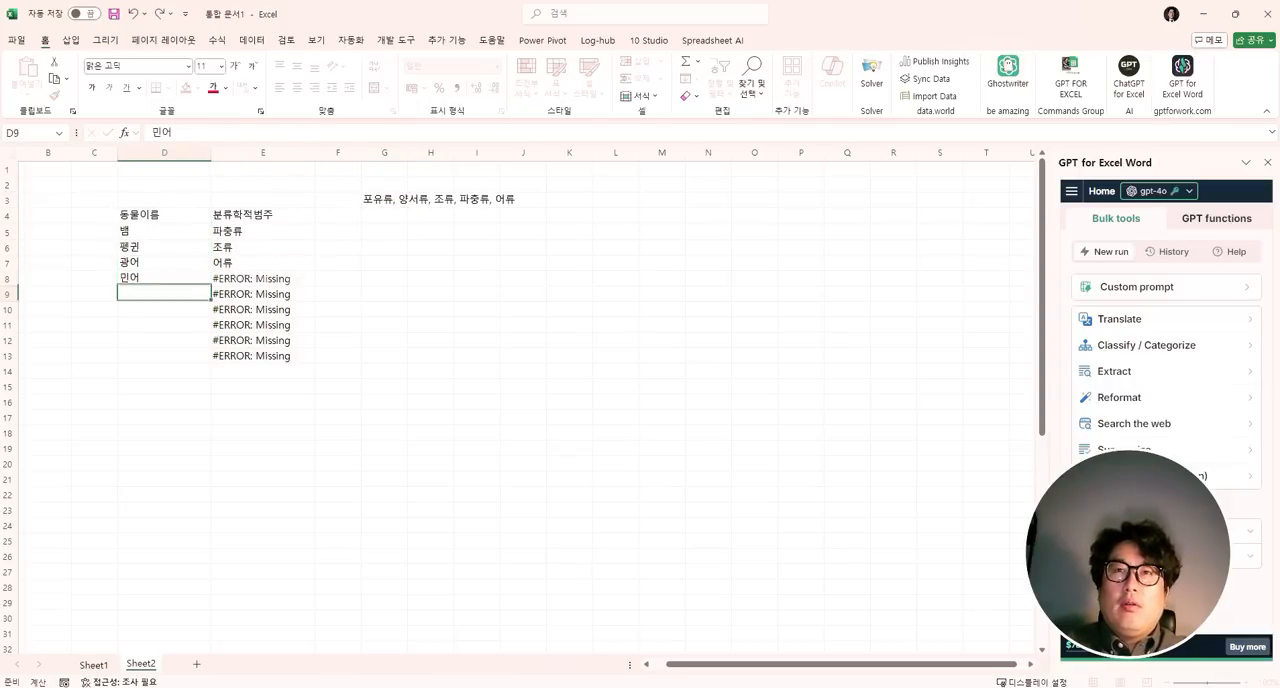
key("Return")
type("개구리")
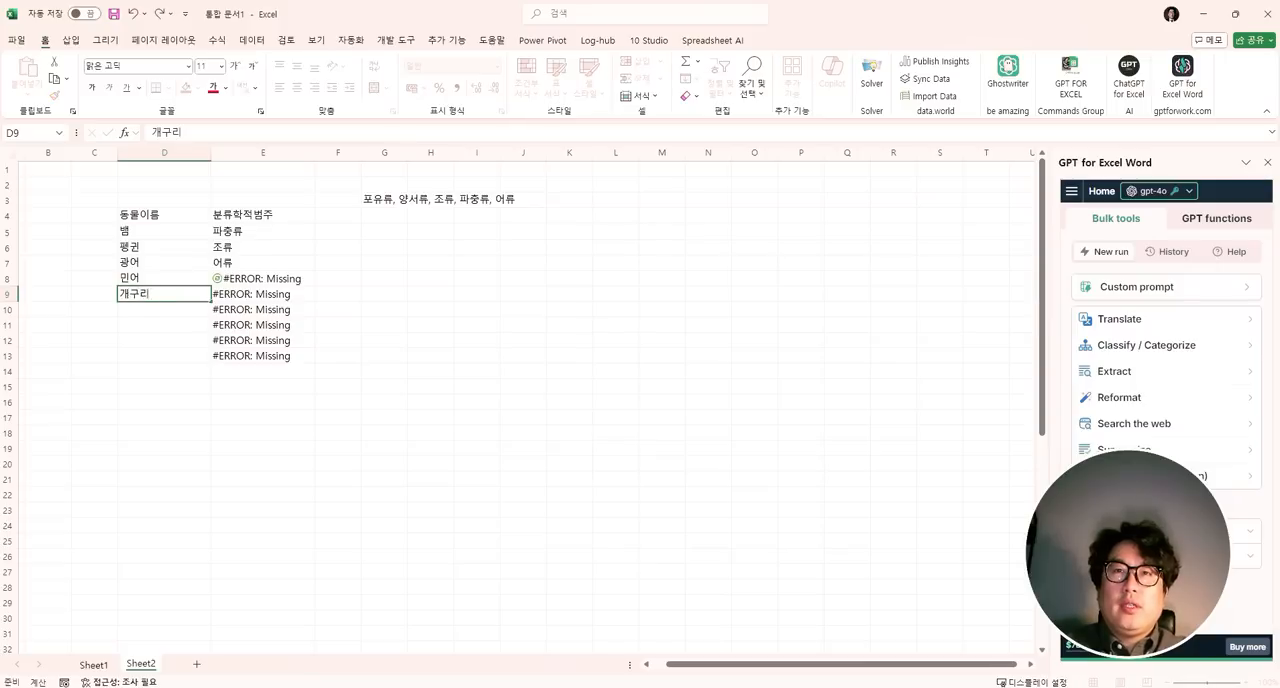
key("Return")
- Enter the animal names "도마뱀", "이구아나" and "고래" in D10:D12, correcting any misspelling
type("도마뱀")
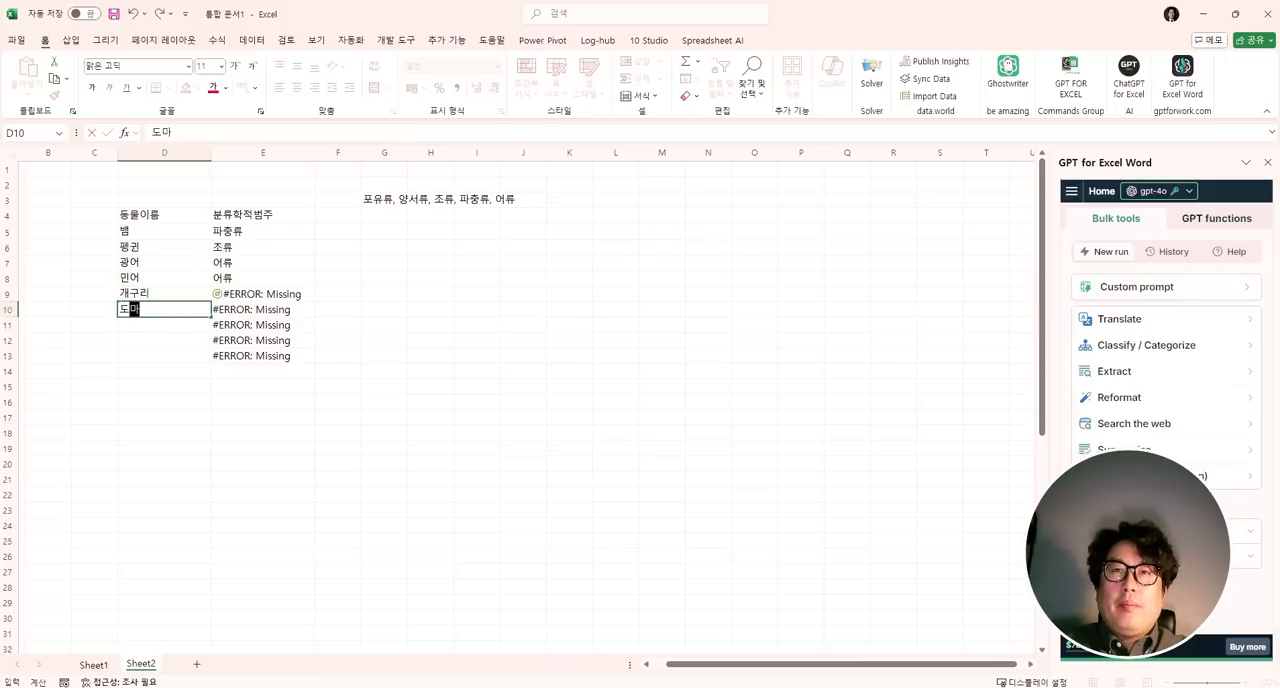
key("Return")
type("이구")
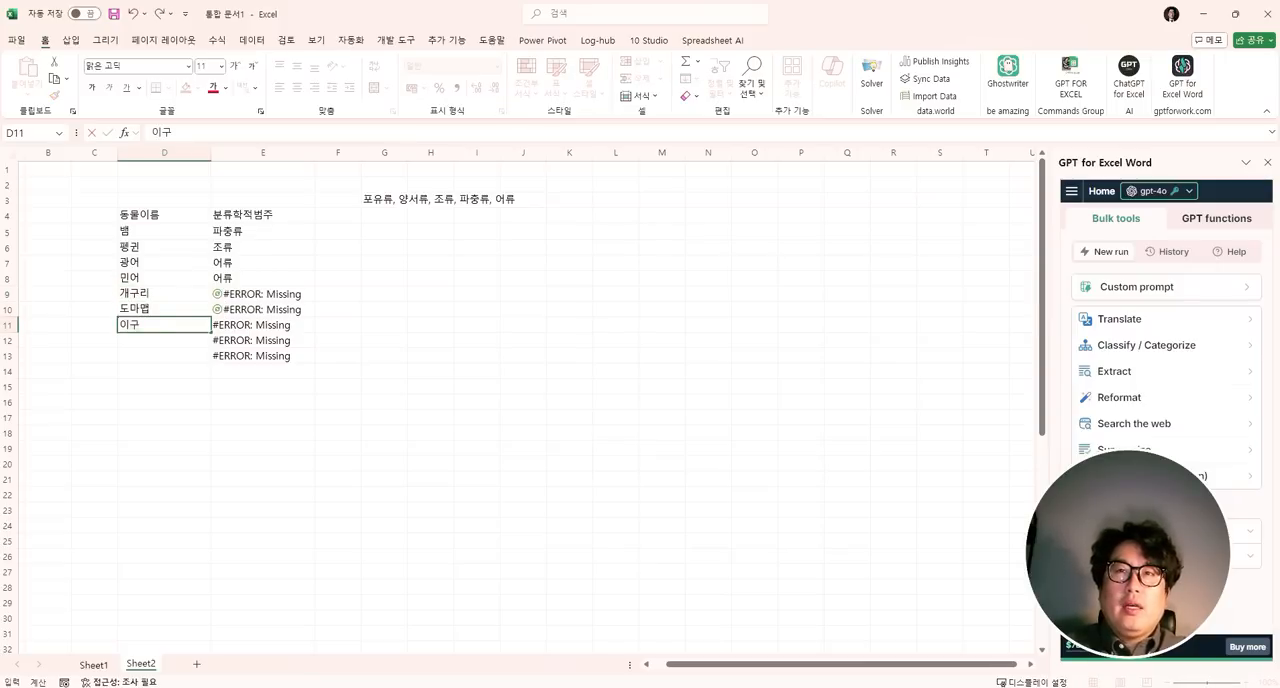
type("아나")
key("Up")
type("돔")
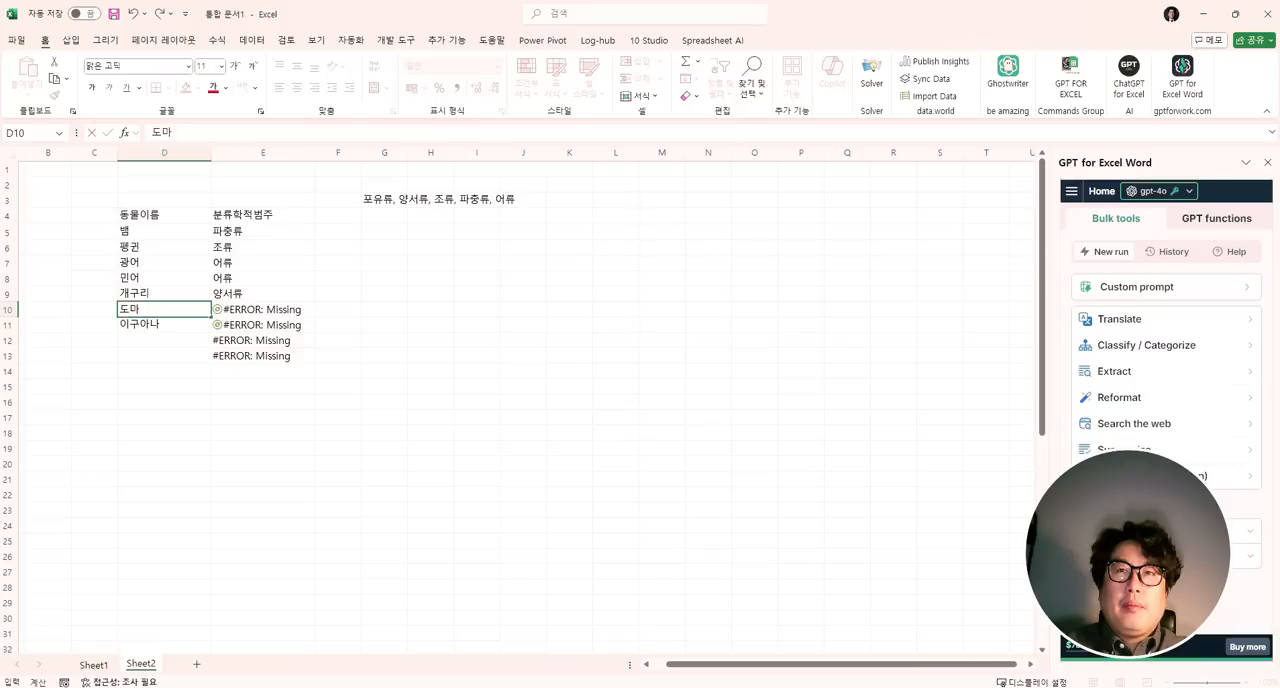
type("마뱀")
key("Return")
key("Return")
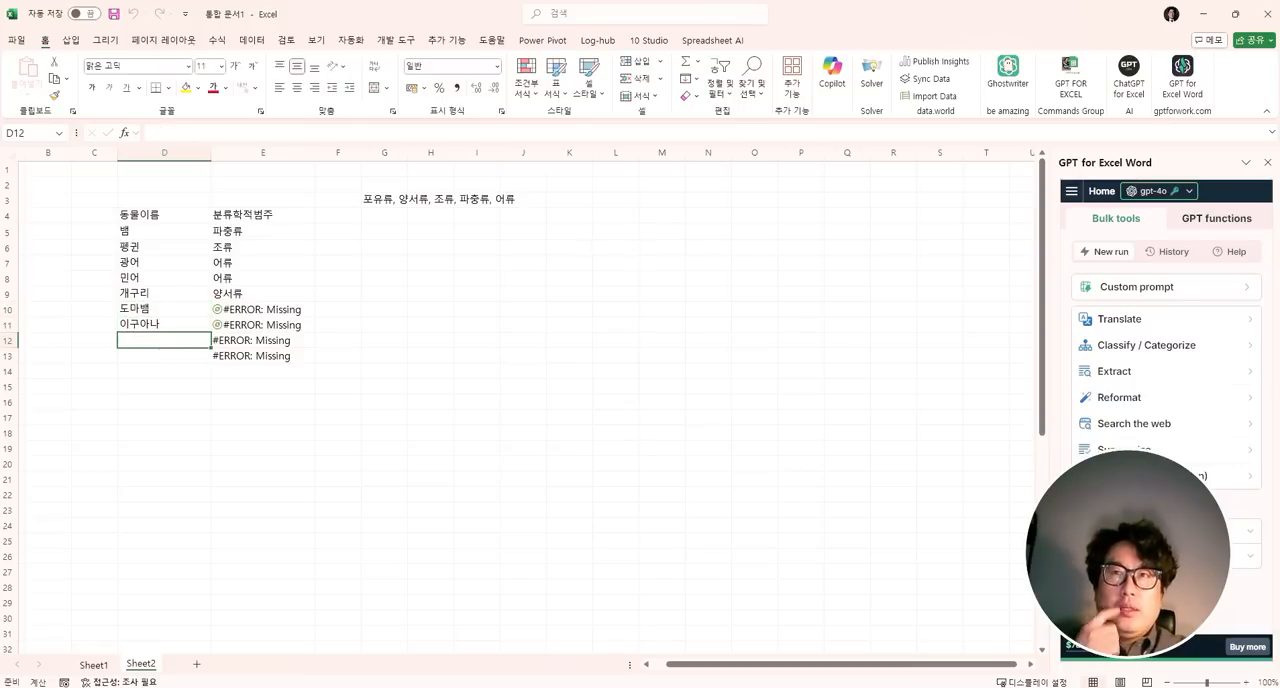
type("고래")
key("Return")
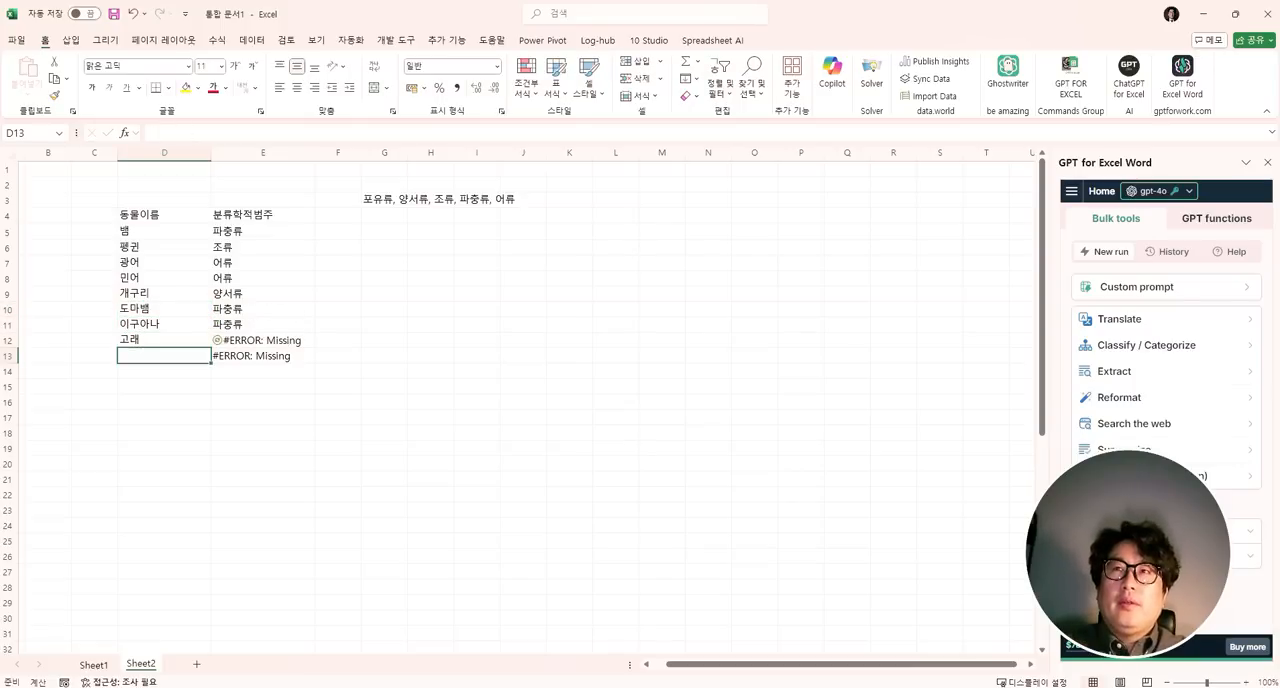
- Clear the surplus GPT_CLASSIFY formula in E13 and review the animal names and their categories in D5:E12
key("Right")
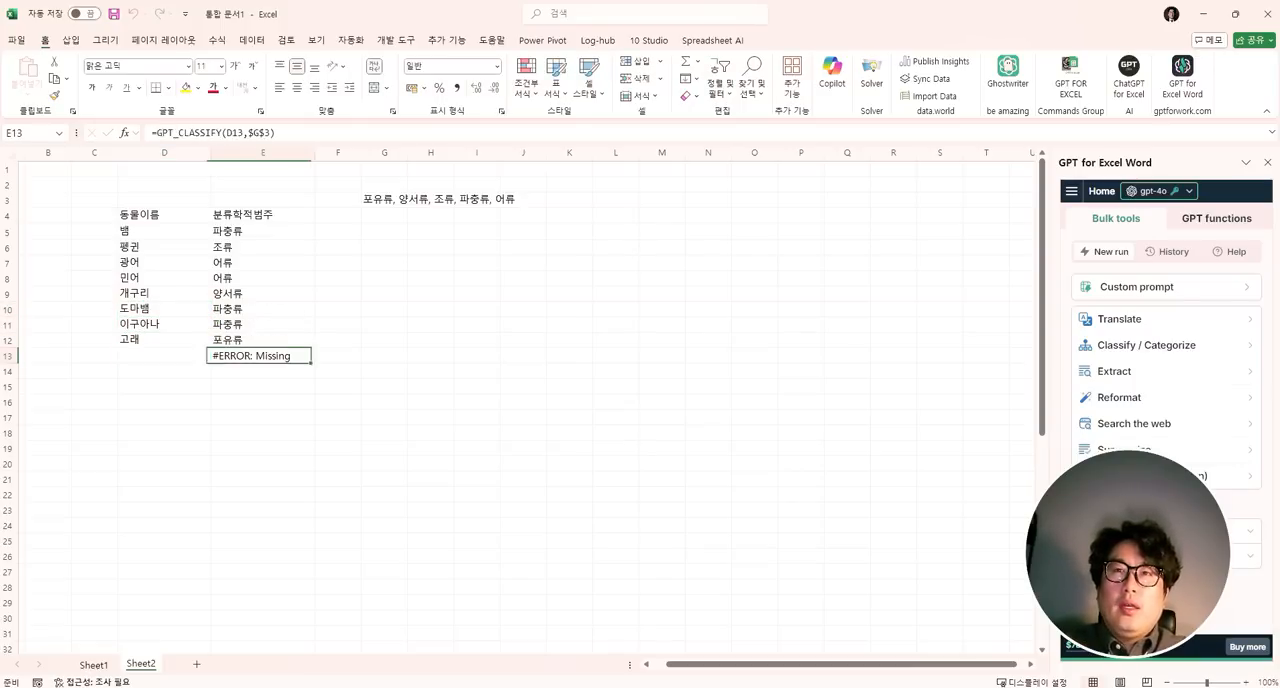
key("Delete")
key("Up")
key("Left")
key("ctrl+Up")
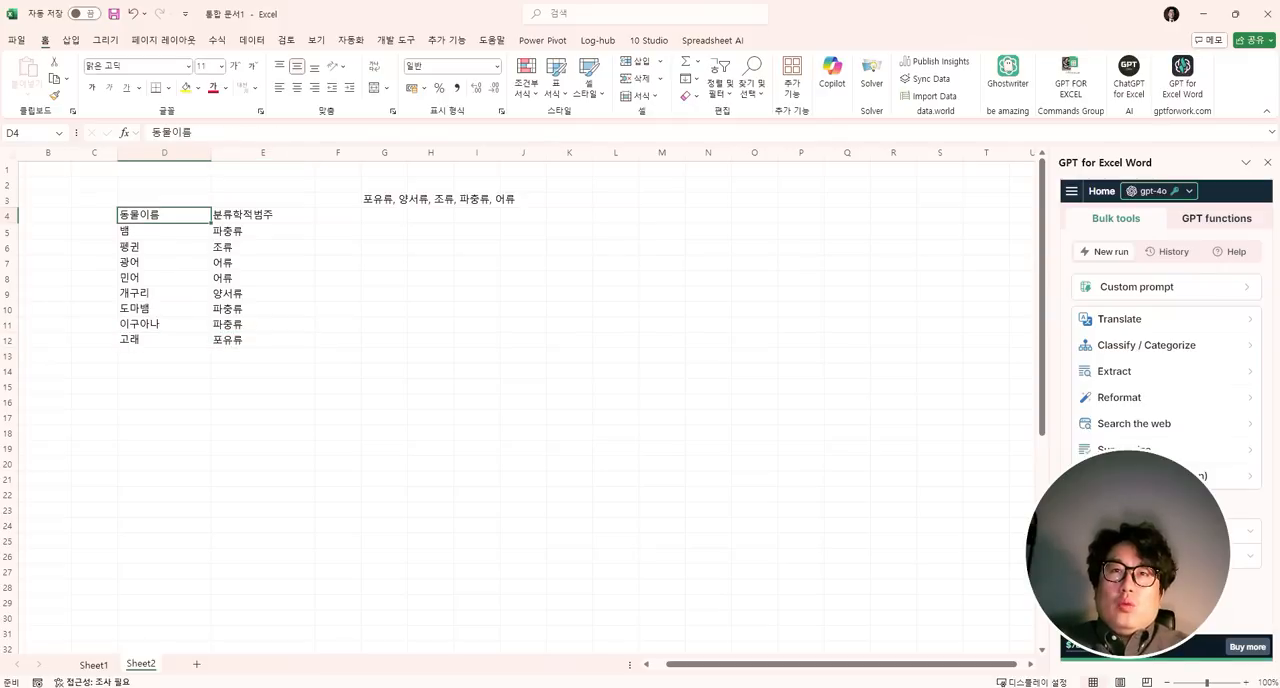
left_click_drag(125, 231, 139, 343)
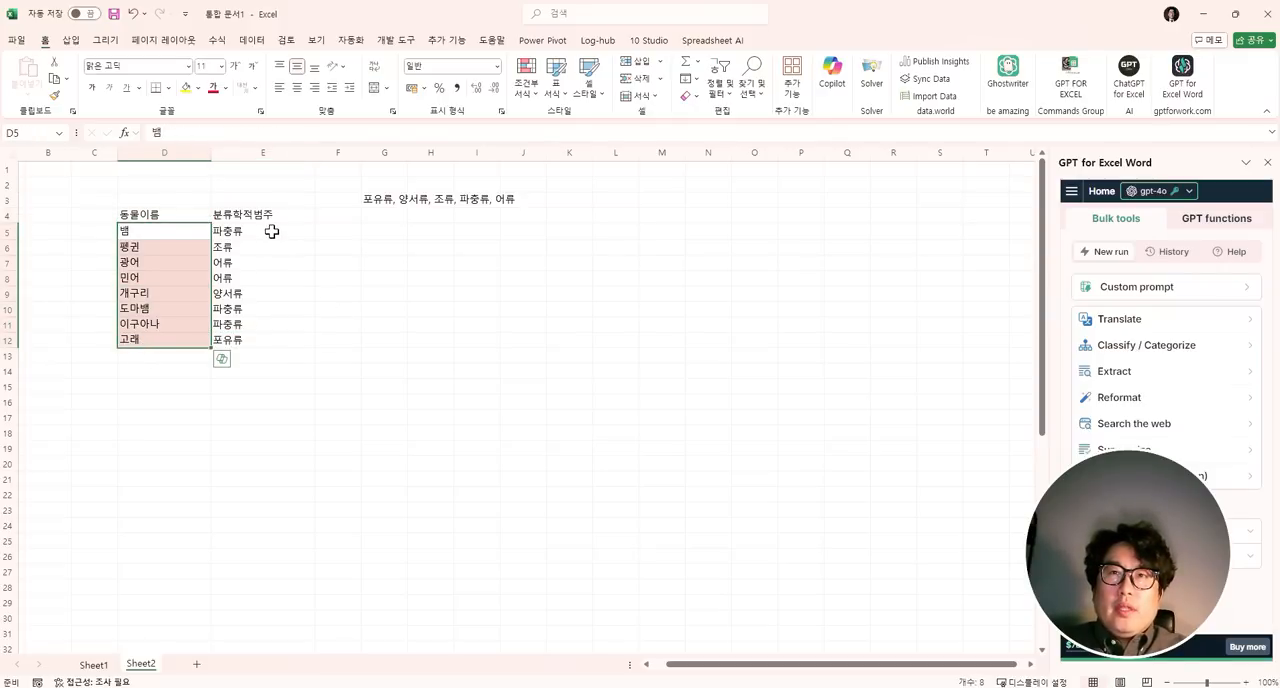
left_click_drag(271, 231, 266, 343)
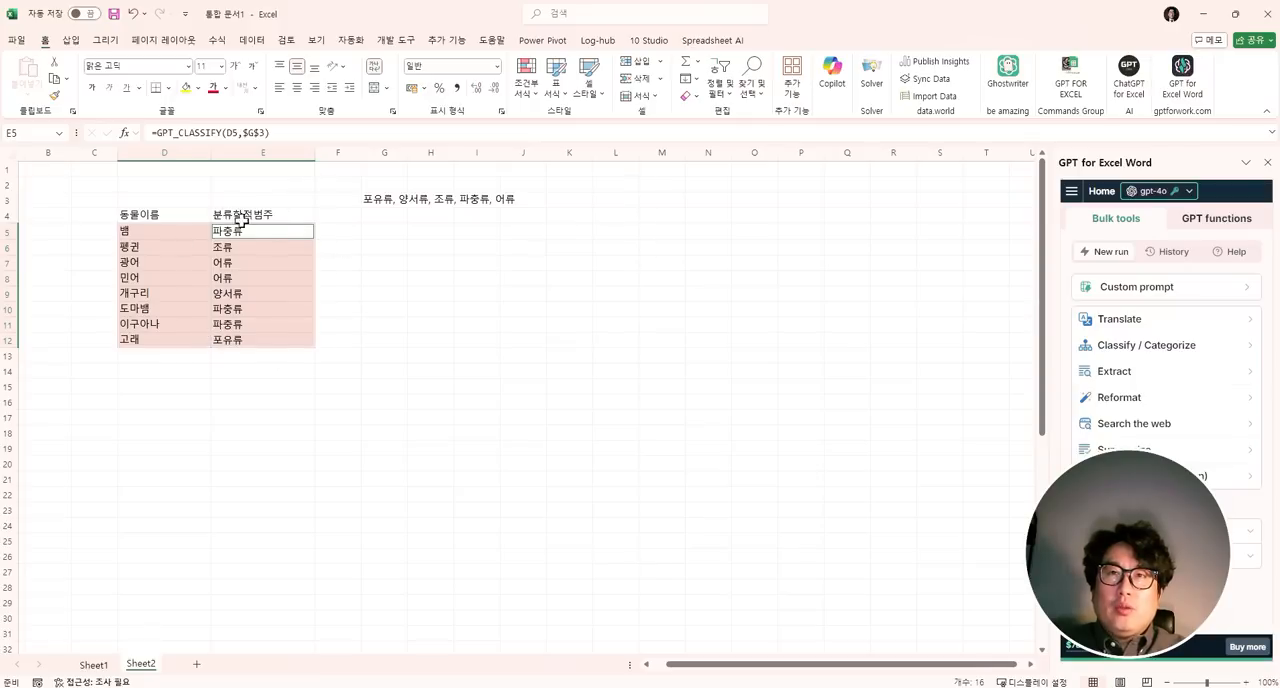
left_click(283, 277)
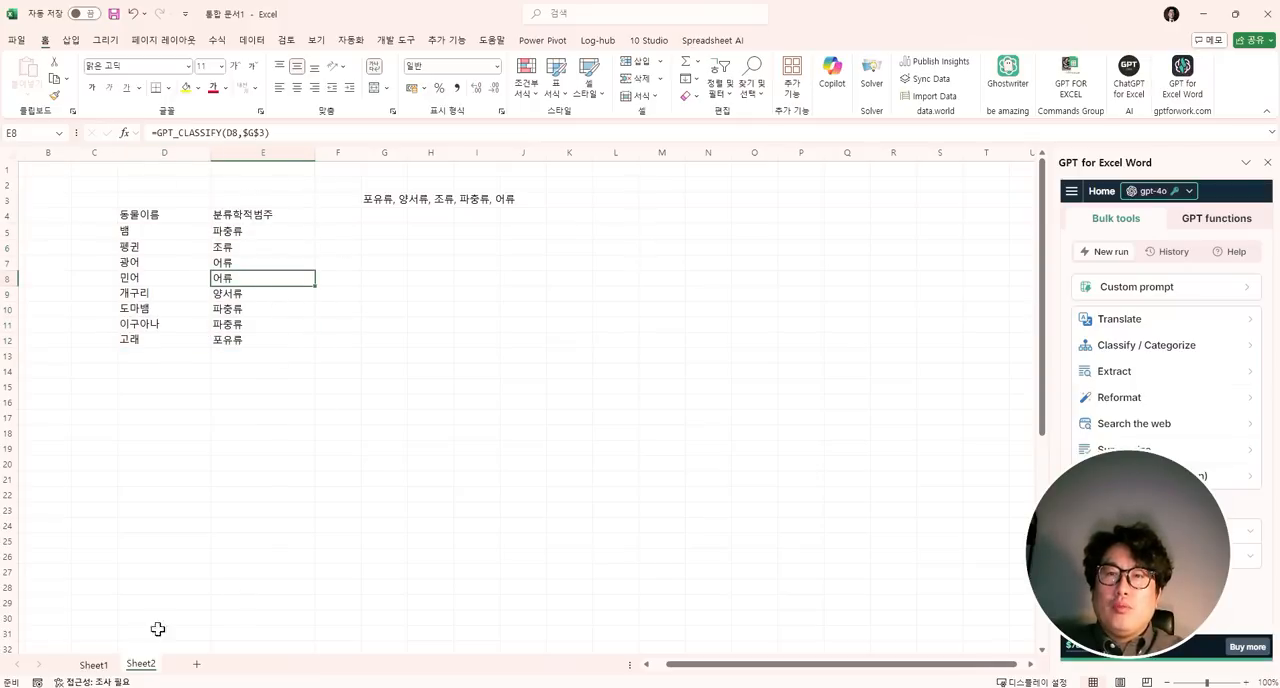
- Insert an empty column on Sheet1 between the detail column F and the Arabic translation column
left_click(88, 665)
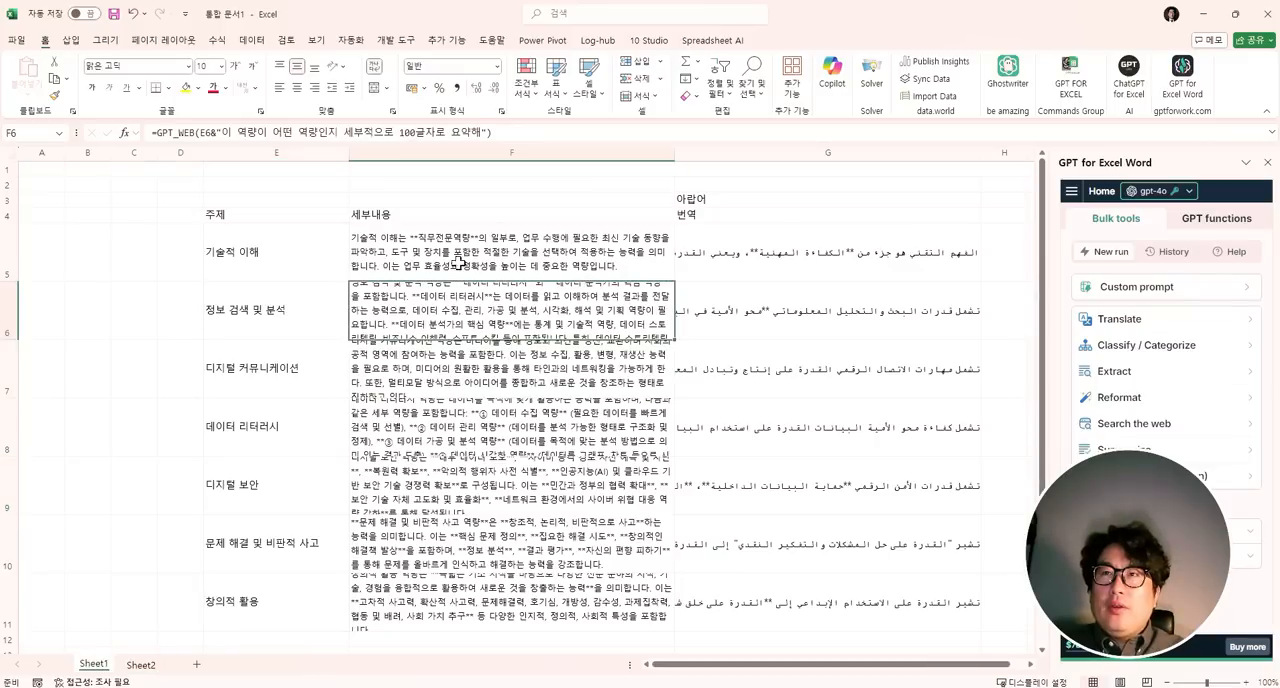
right_click(679, 155)
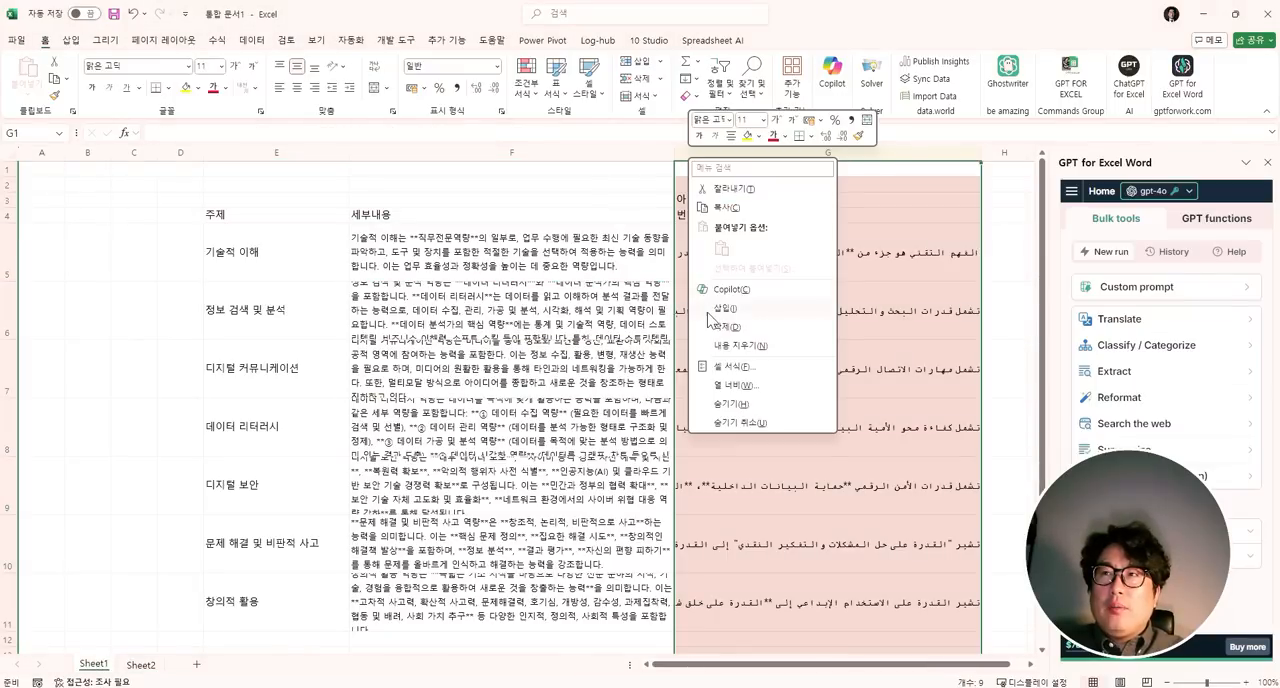
left_click(708, 309)
left_click(826, 218)
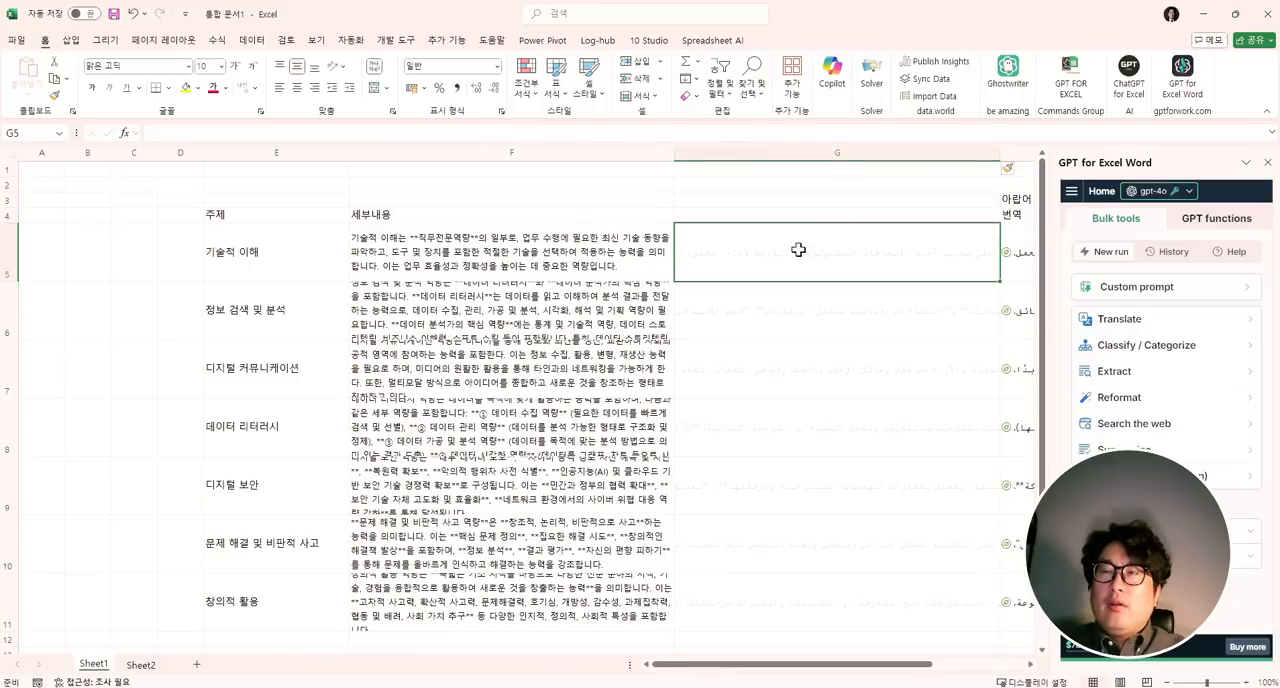
- Clear the GPT_TRANSLATE formulas from H5:H11 beneath the 번역 header
left_click(798, 250)
key("Right")
key("ctrl+shift+Down")
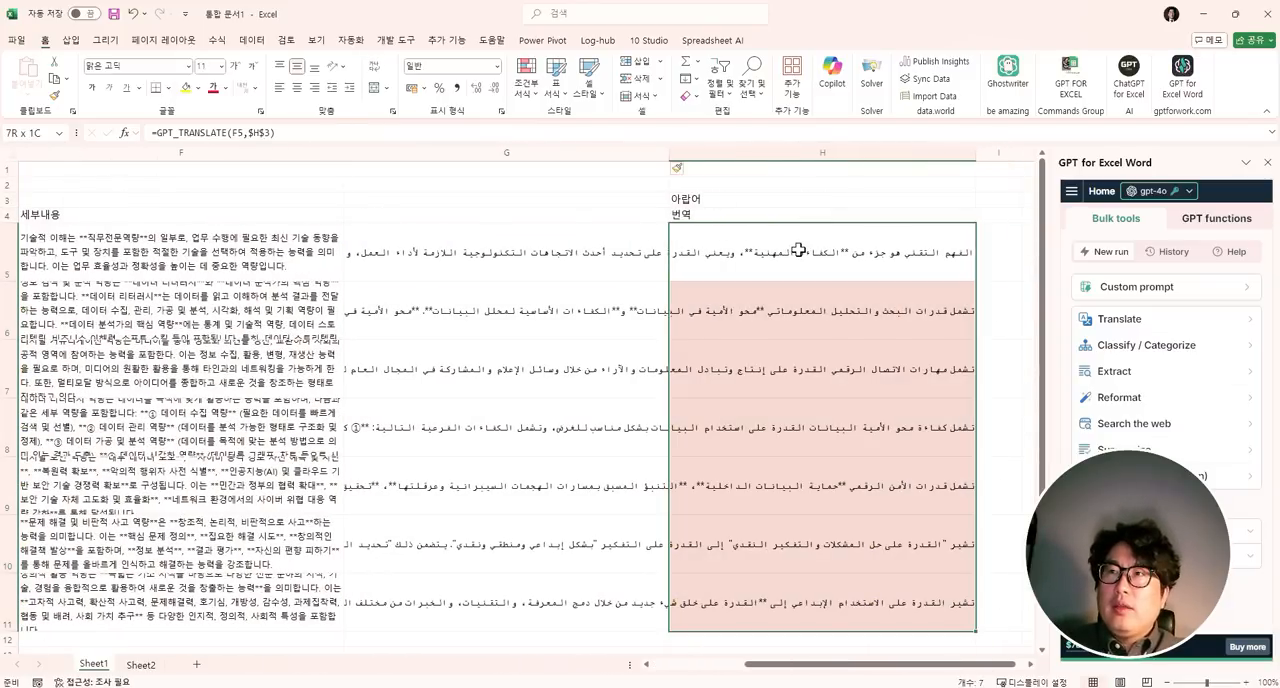
key("Left")
key("ctrl+shift+Down")
key("Up")
key("Left")
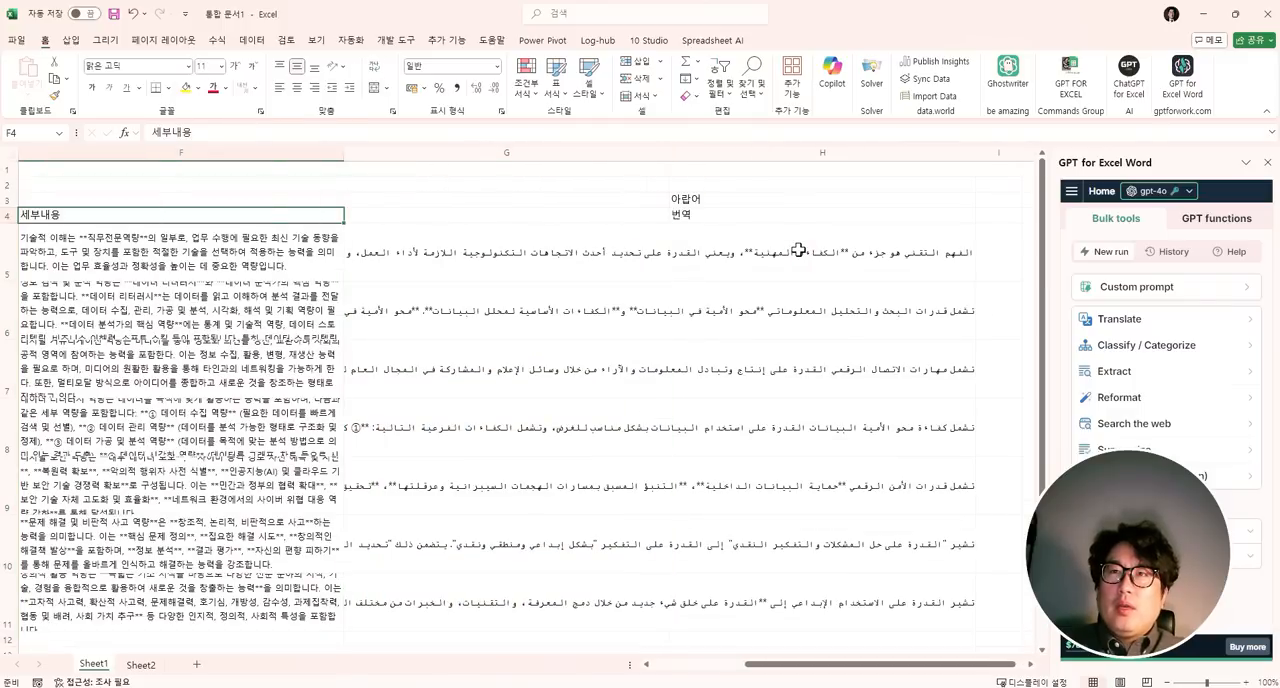
key("Right")
key("Down")
key("Right")
key("ctrl+c")
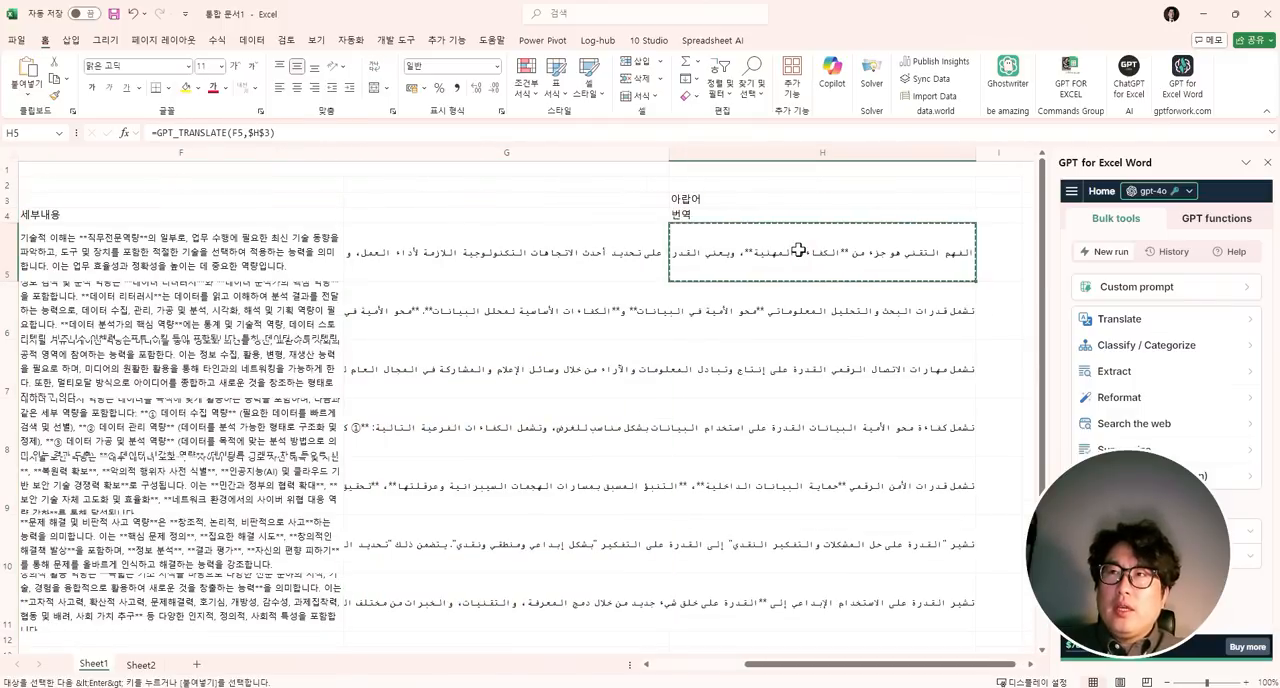
key("ctrl+shift+Down")
key("Delete")
- Enter the header "태그라인" in G4 and the formula =GPT_TAG(F5) in G5
key("Left")
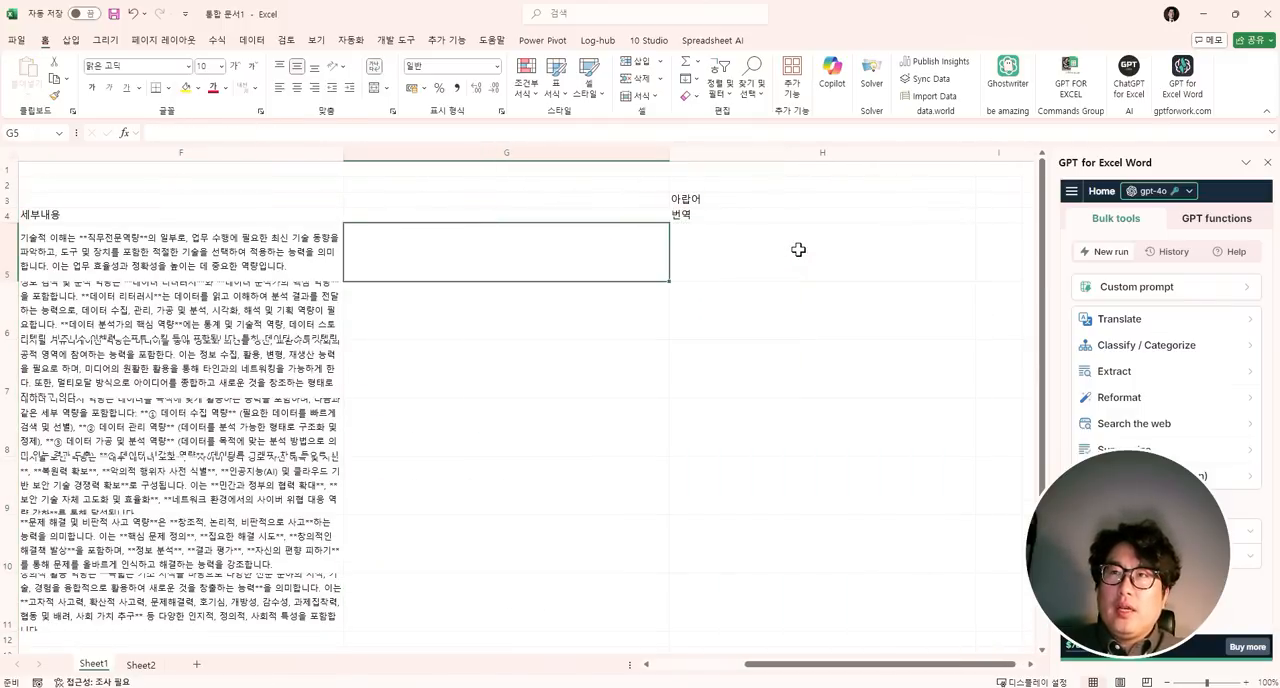
key("Up")
type("태그라인")
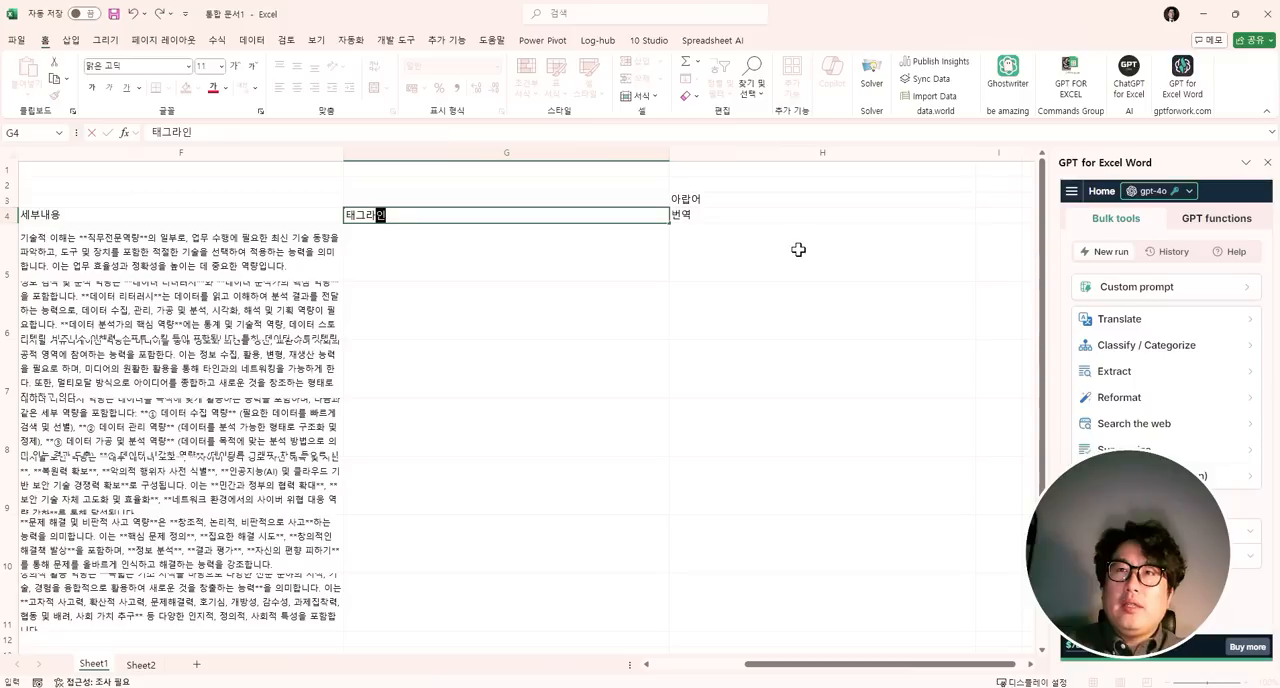
key("Return")
type("=gpt")
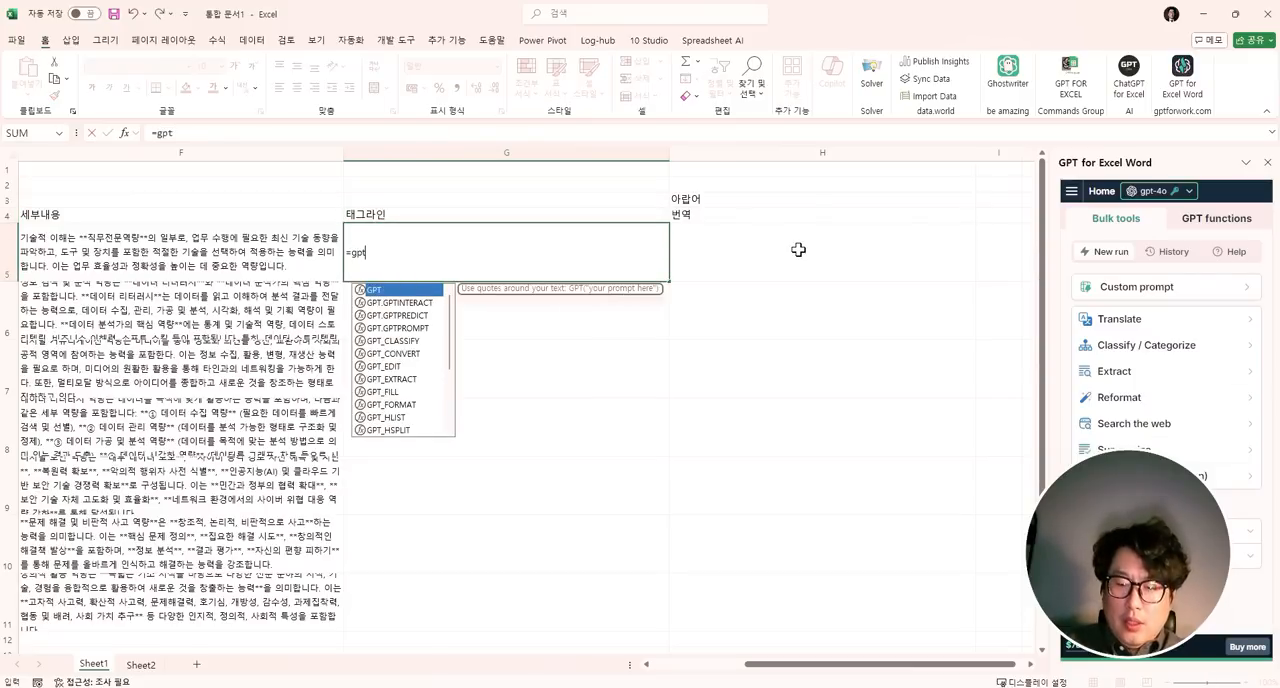
type("_tag(")
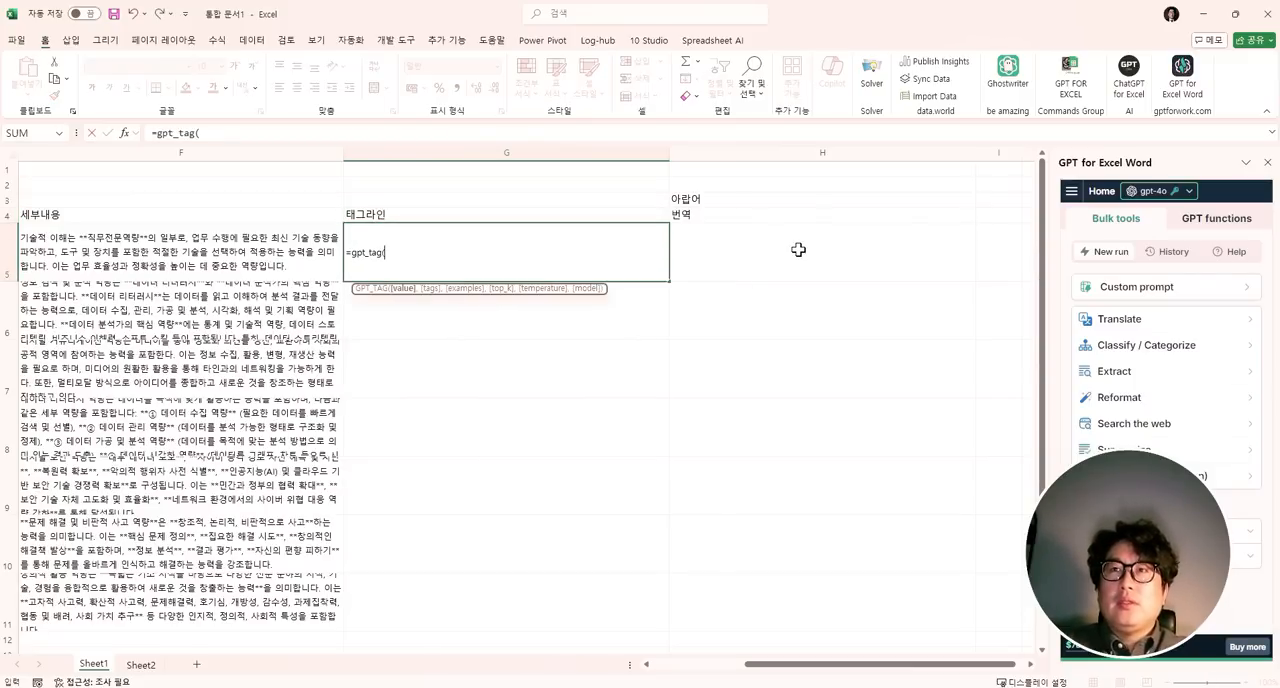
key("Left")
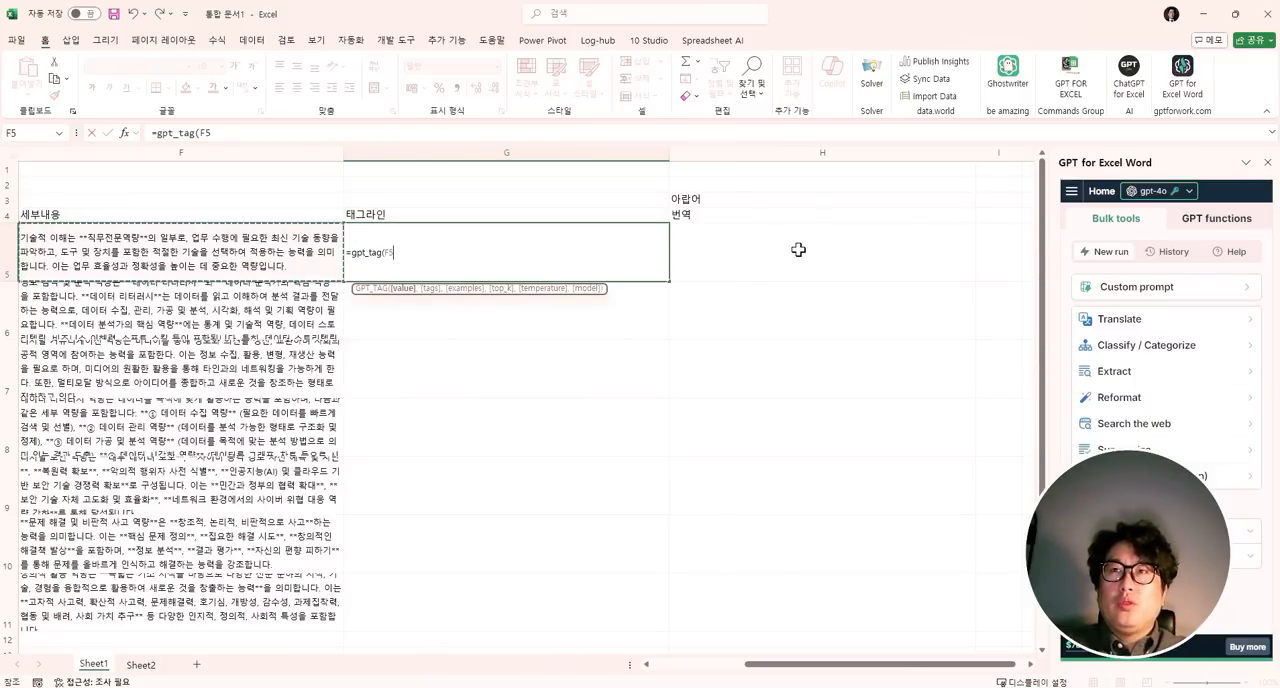
key("Return")
- Fill the GPT_TAG formula down from G5 to G11 and compare the tags with the details in column F
key("Left")
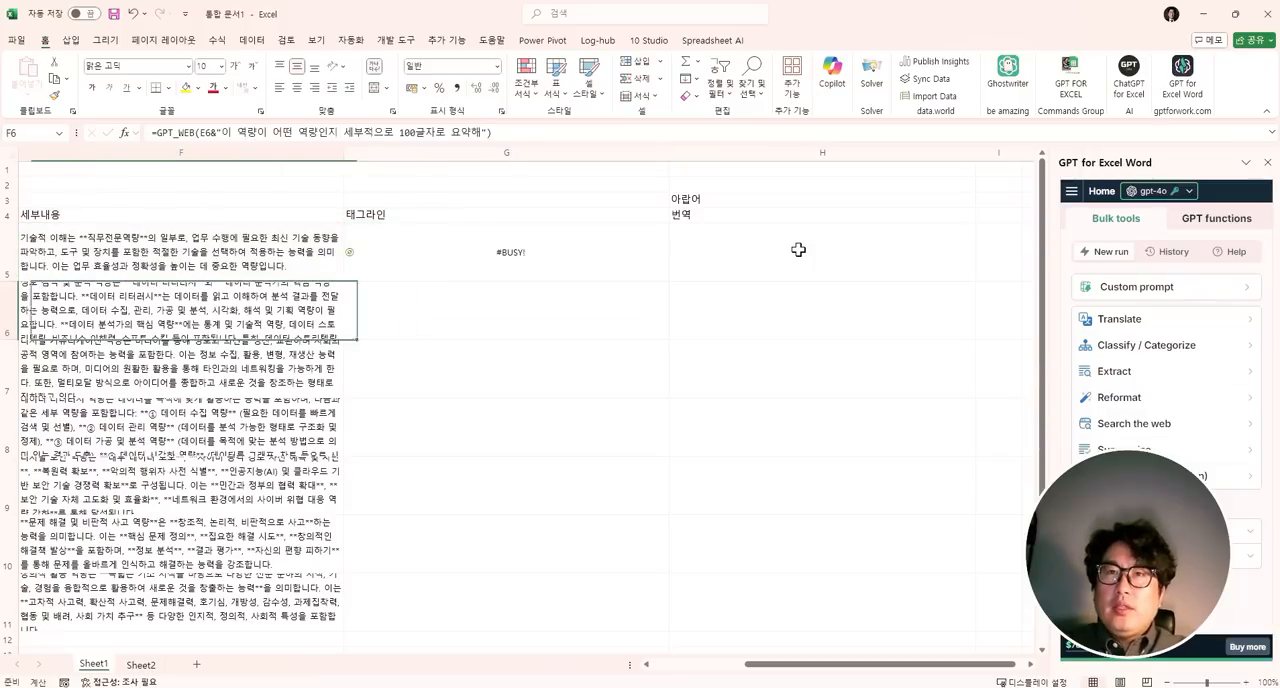
key("ctrl+Down")
key("Right")
key("ctrl+shift+Up")
key("ctrl+d")
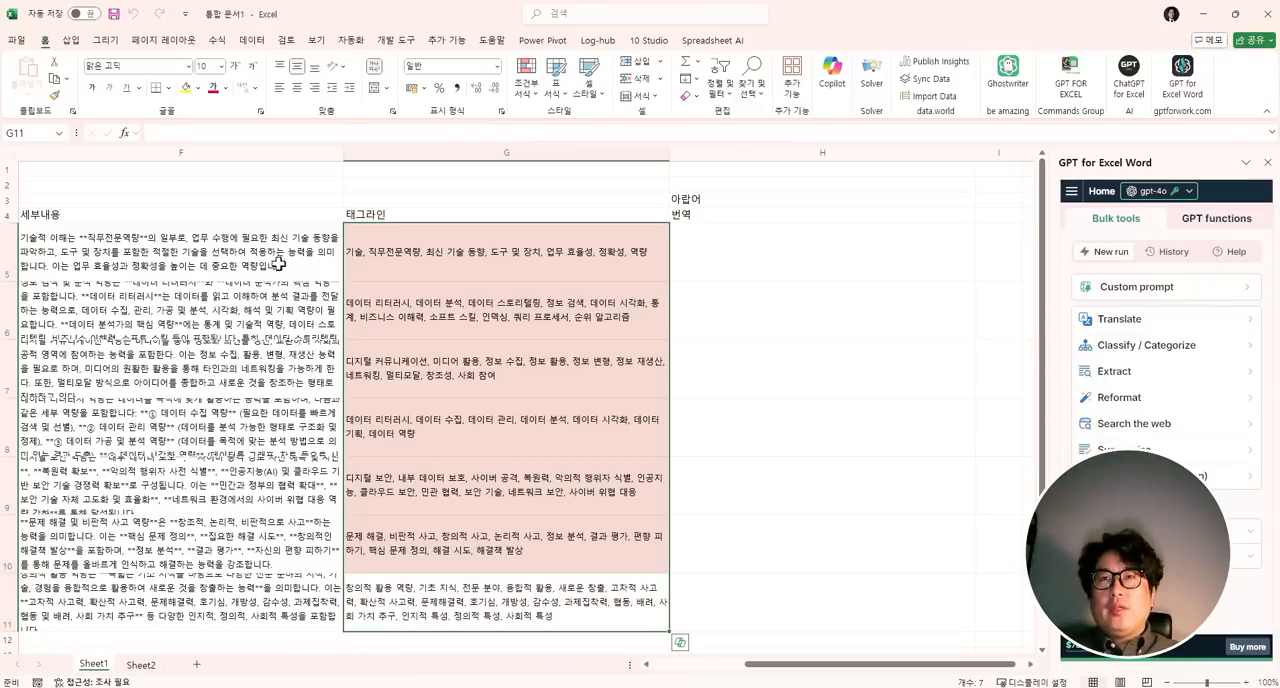
left_click_drag(279, 264, 248, 616)
left_click_drag(420, 264, 398, 605)
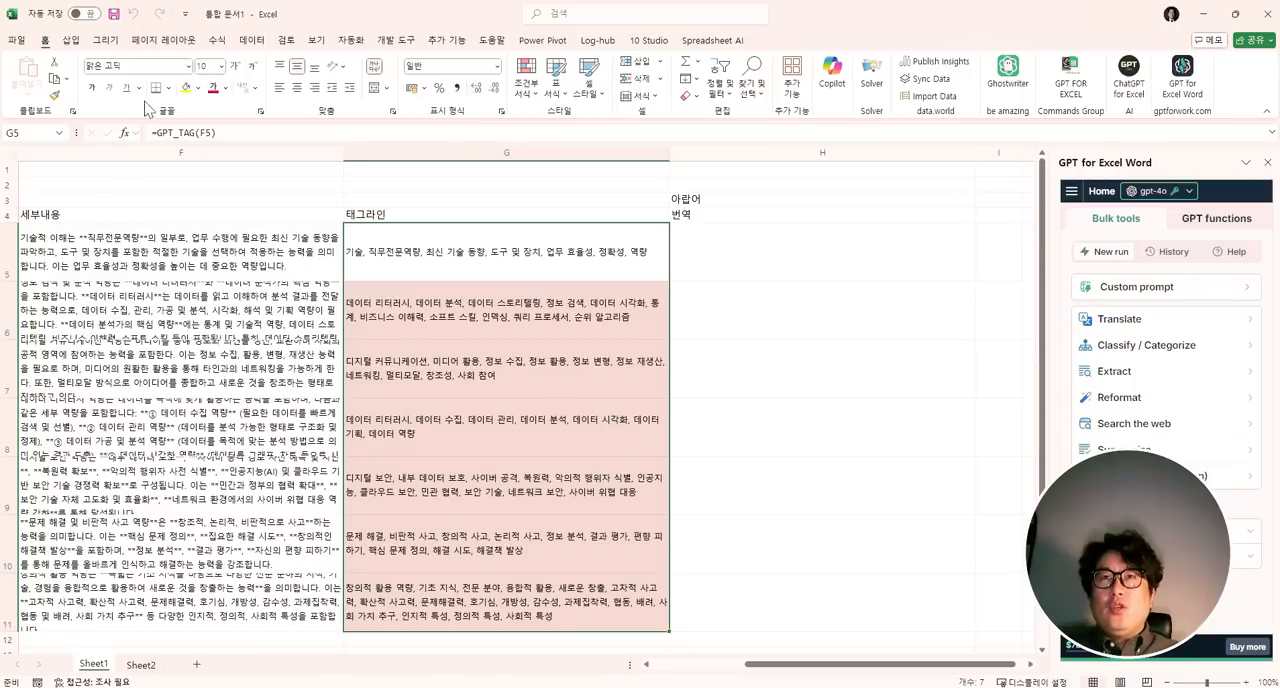
left_click(248, 272)
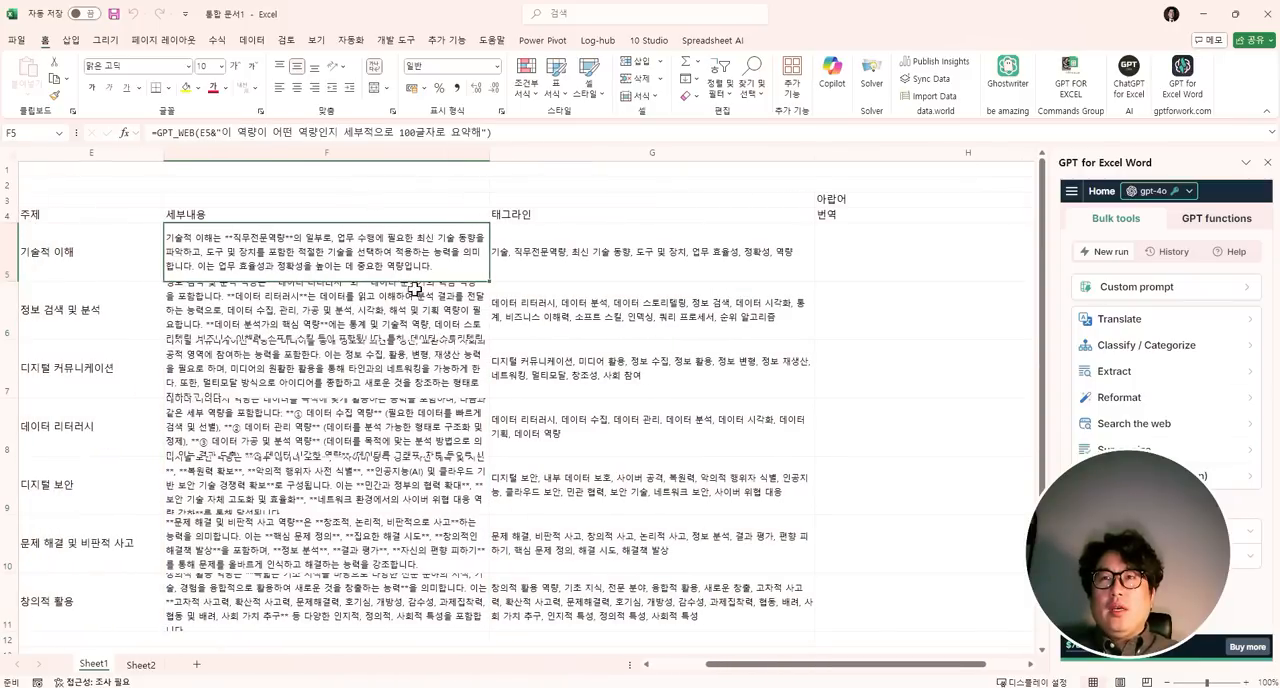
scroll(285, 350, "down", 1)
- Add a new worksheet and write the formula =gpt("최근기사 10개만 뽑아줘") in E4
left_click(141, 664)
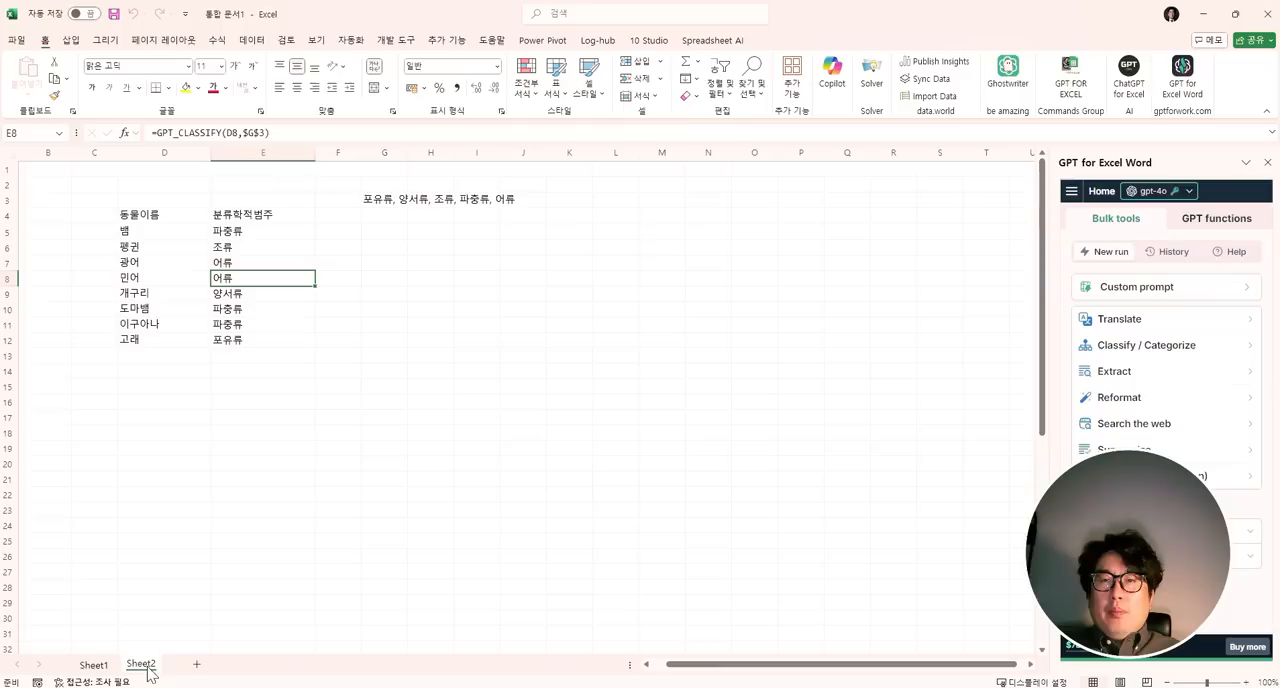
left_click(195, 670)
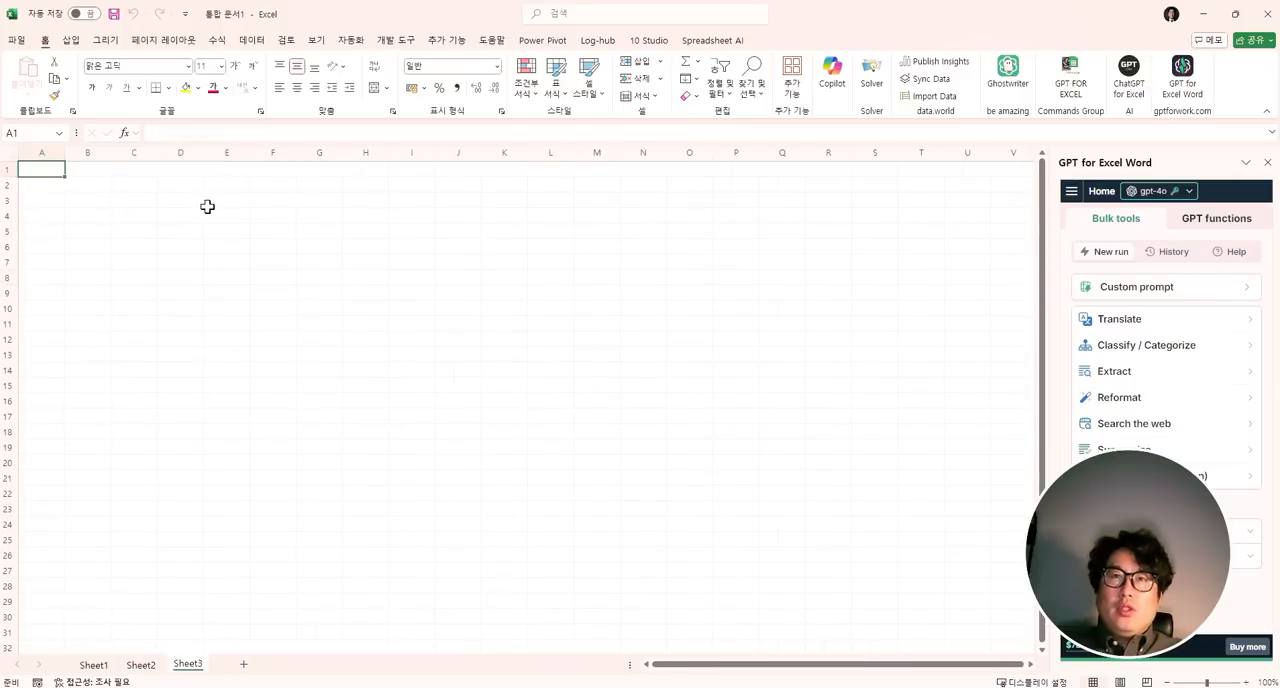
left_click(186, 215)
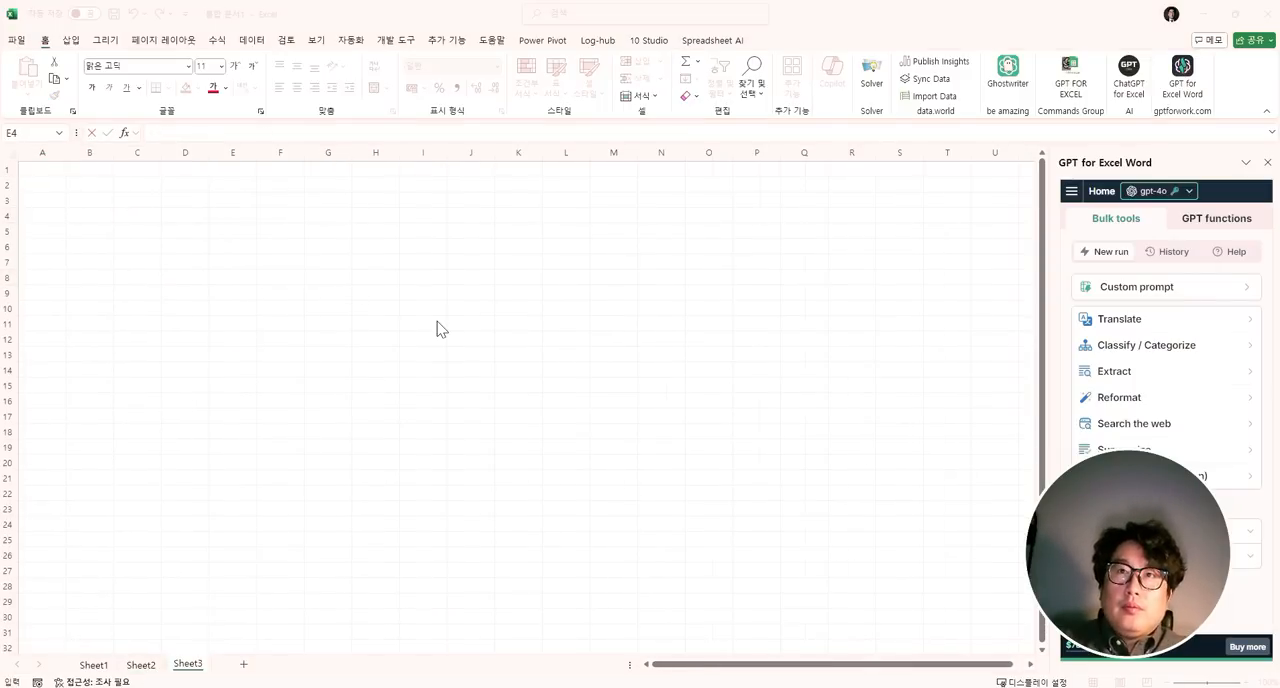
left_click(257, 221)
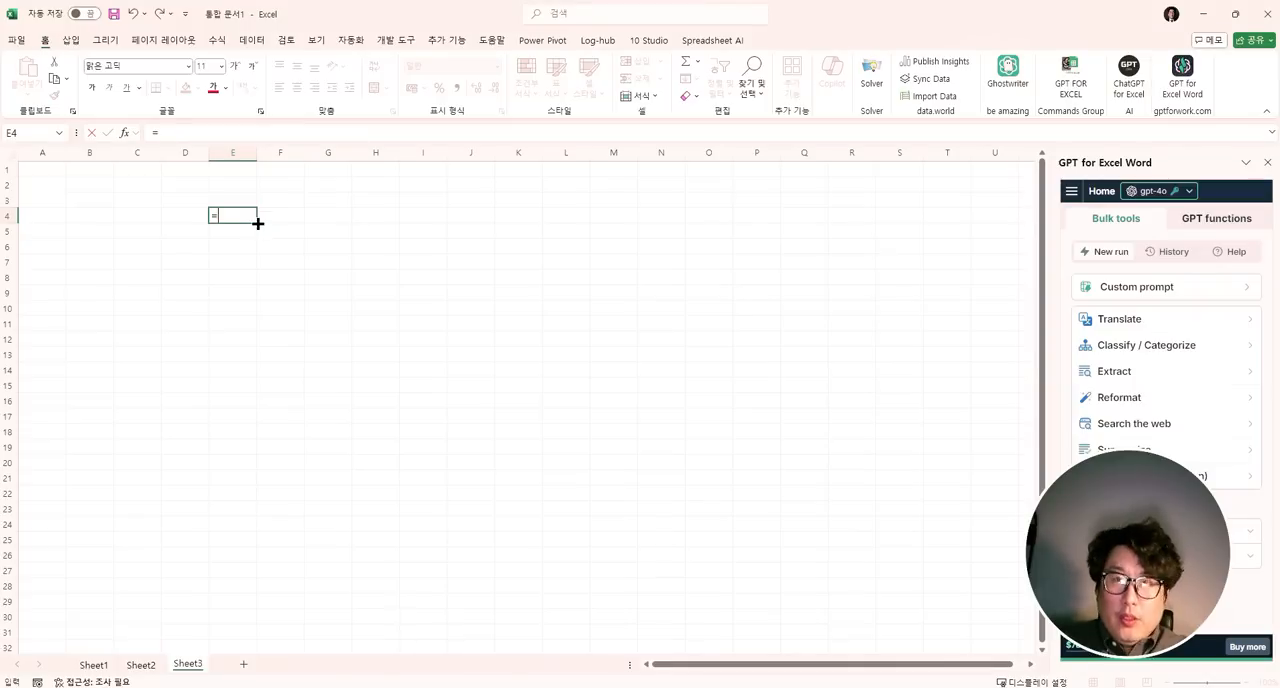
type("gpt(")
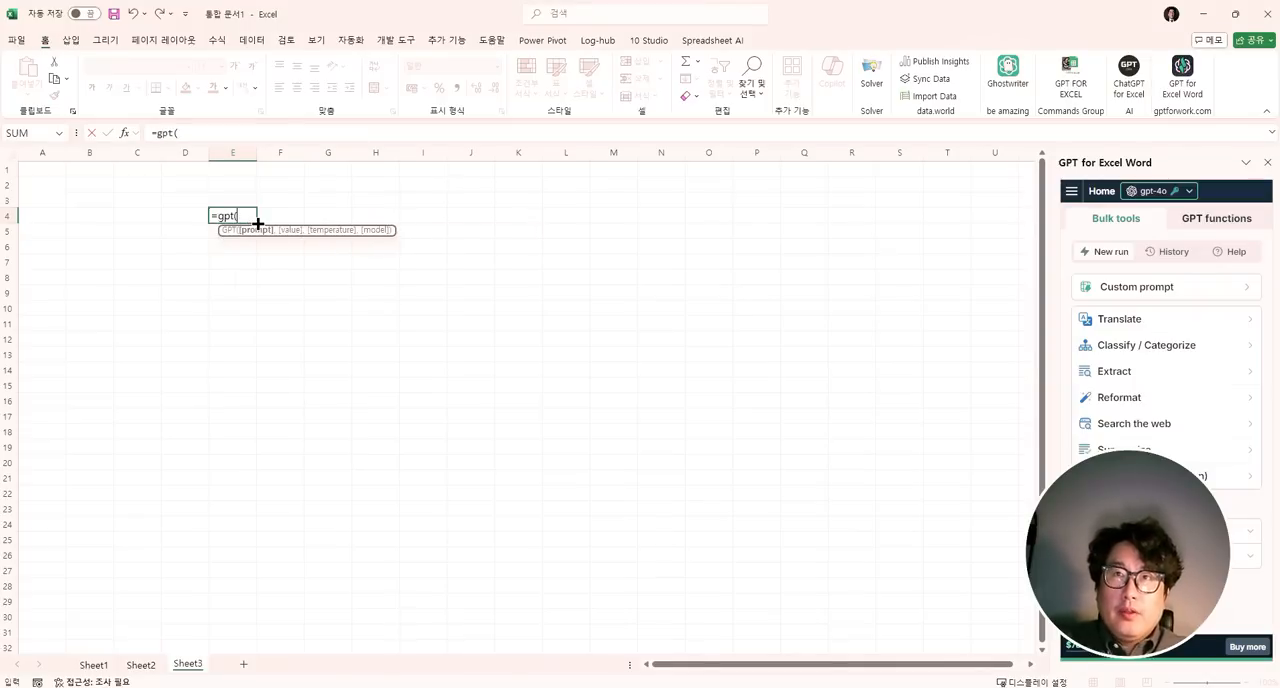
type("\"chlrm")
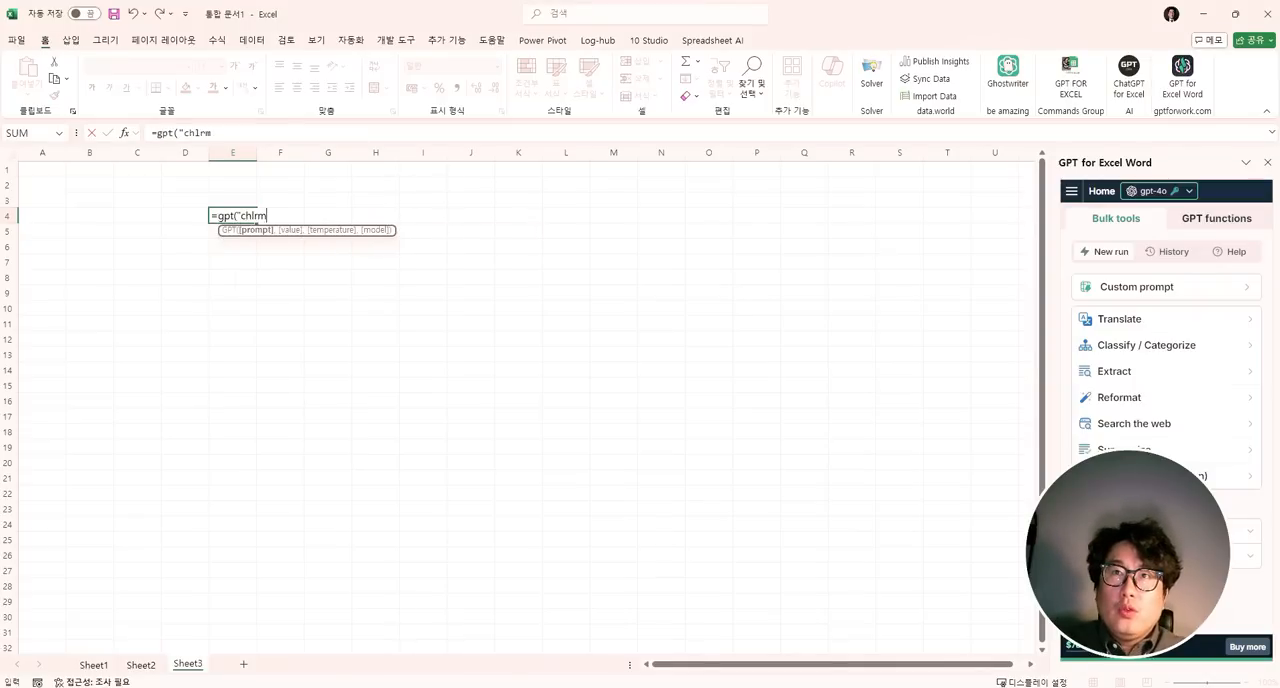
type("hlrmsrltk 1")
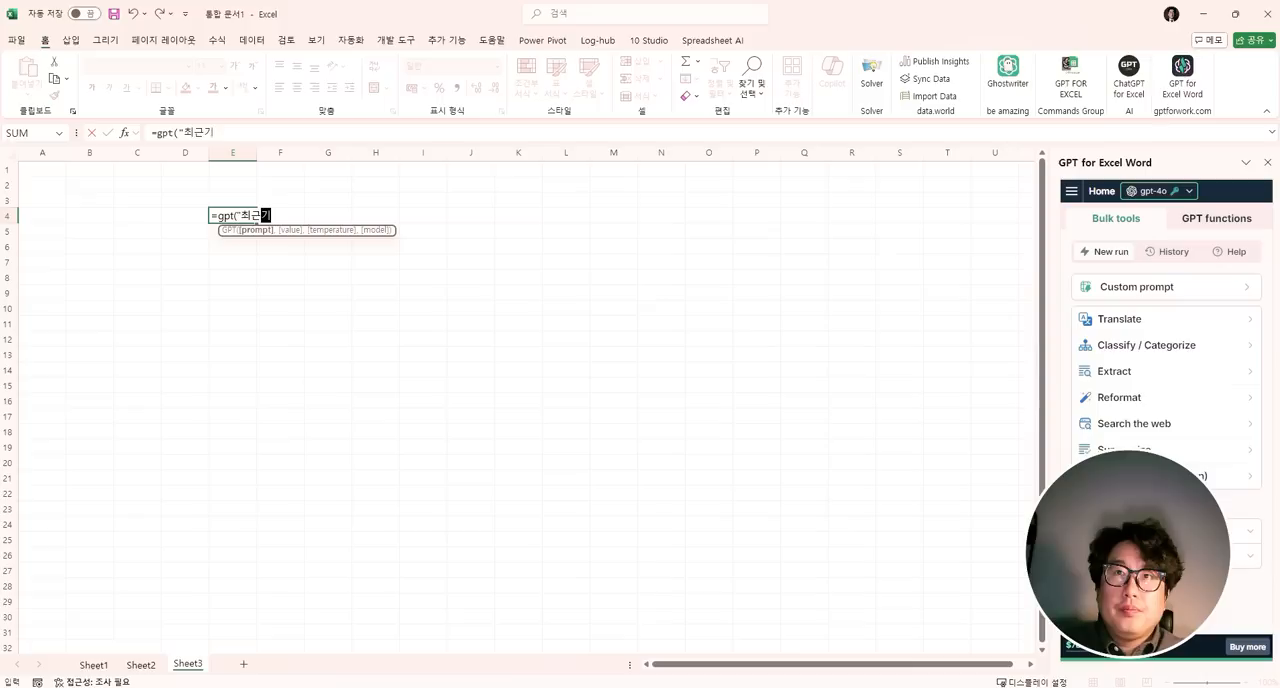
type("0roaks Qhwk")
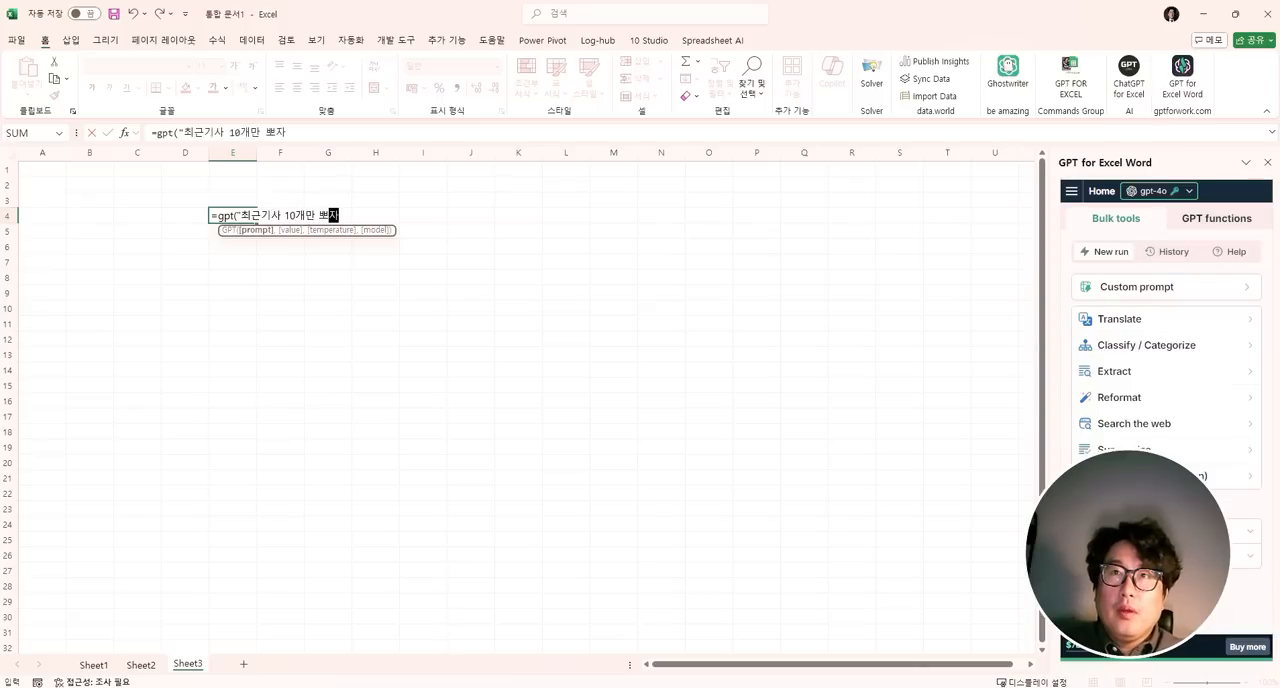
type("qdkwnj")
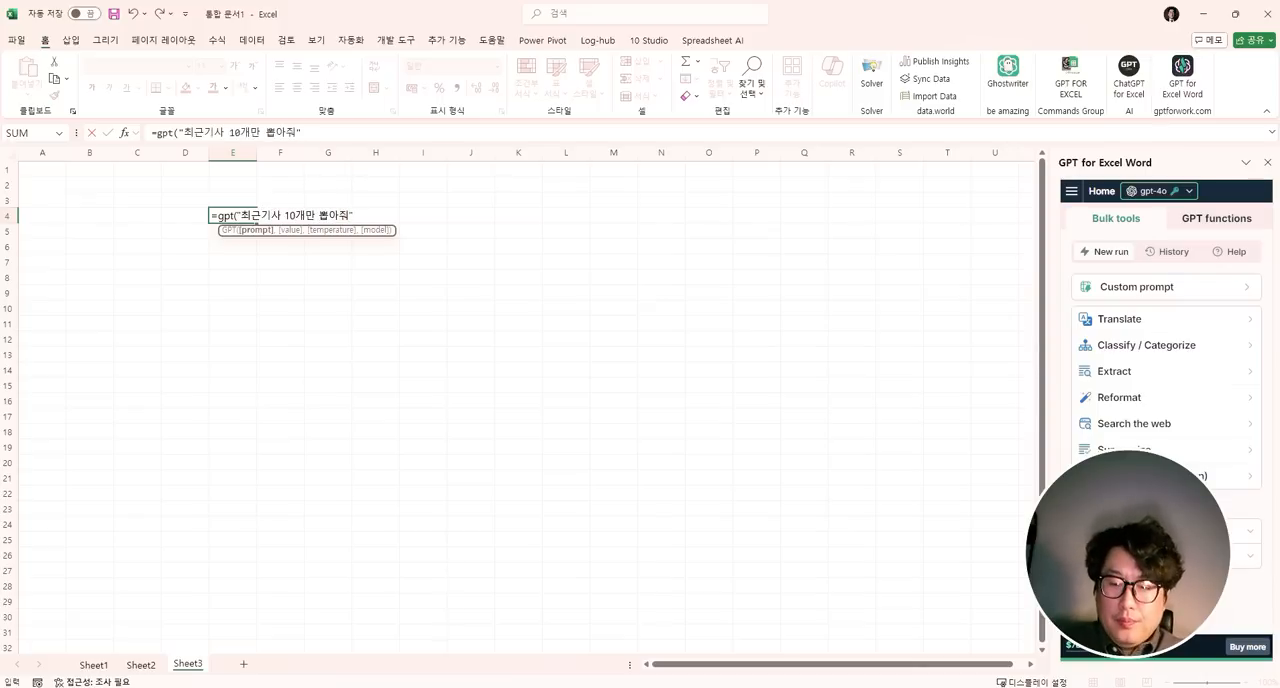
type("\"")
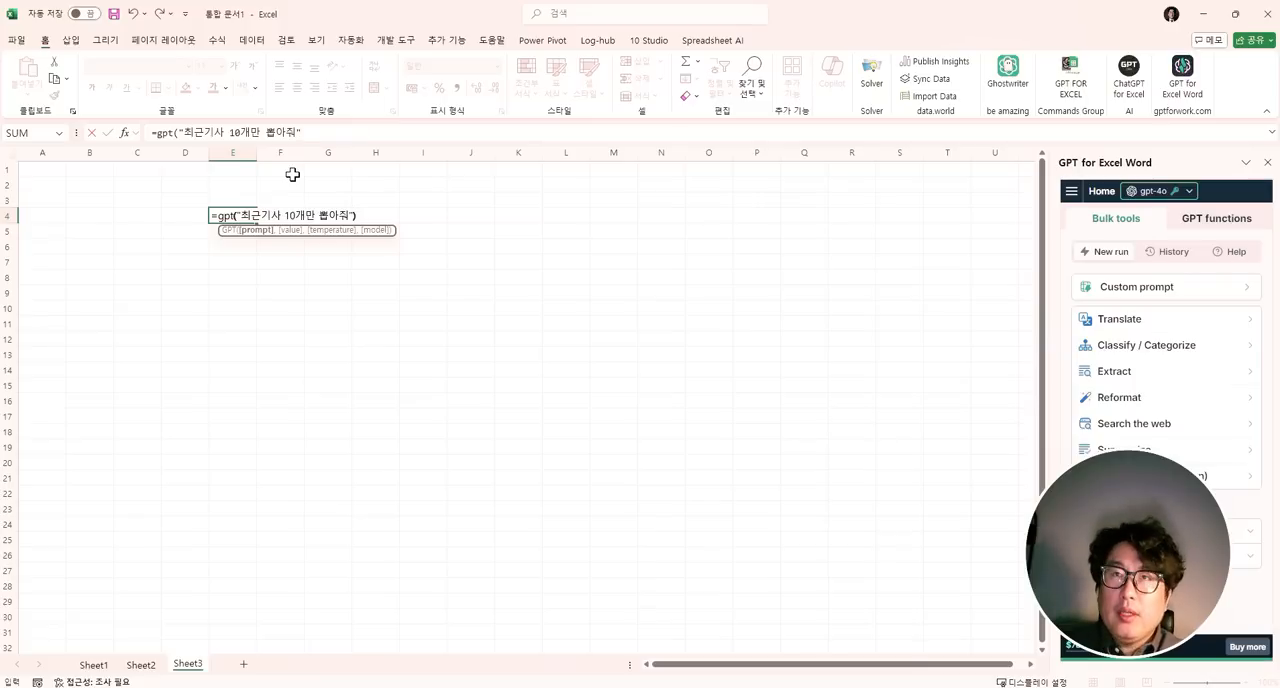
type(")")
- Wrap the formula in E4 in GPT_LIST so it reads =gpt_list( gpt("최근기사 10개만 뽑아줘"))
left_click(157, 133)
type("ㅎ")
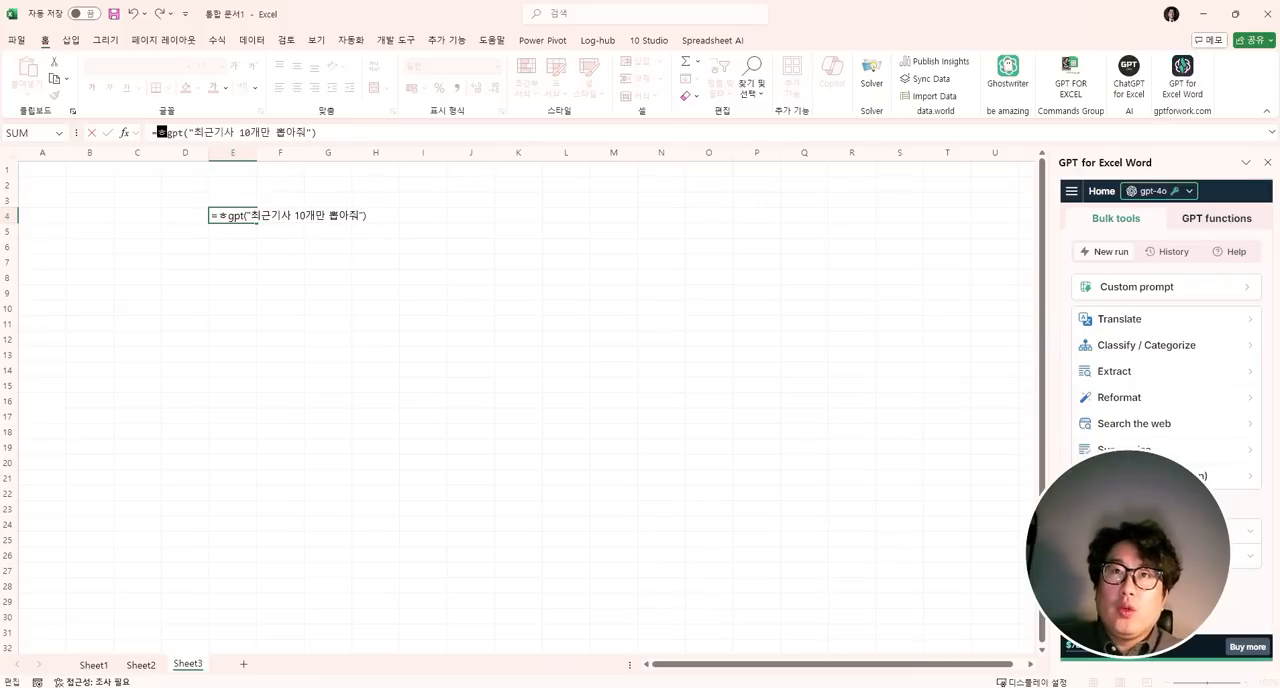
type("ㅔㅅ_")
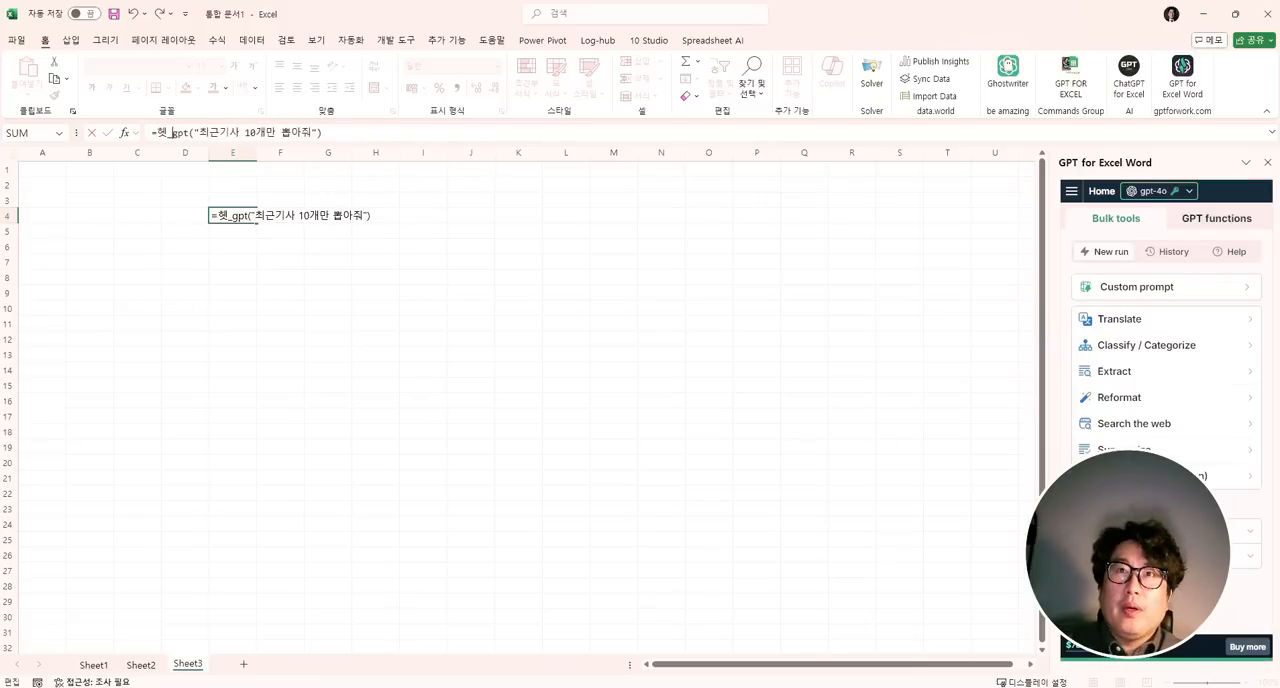
key("BackSpace")
key("BackSpace")
type("gpt_list")
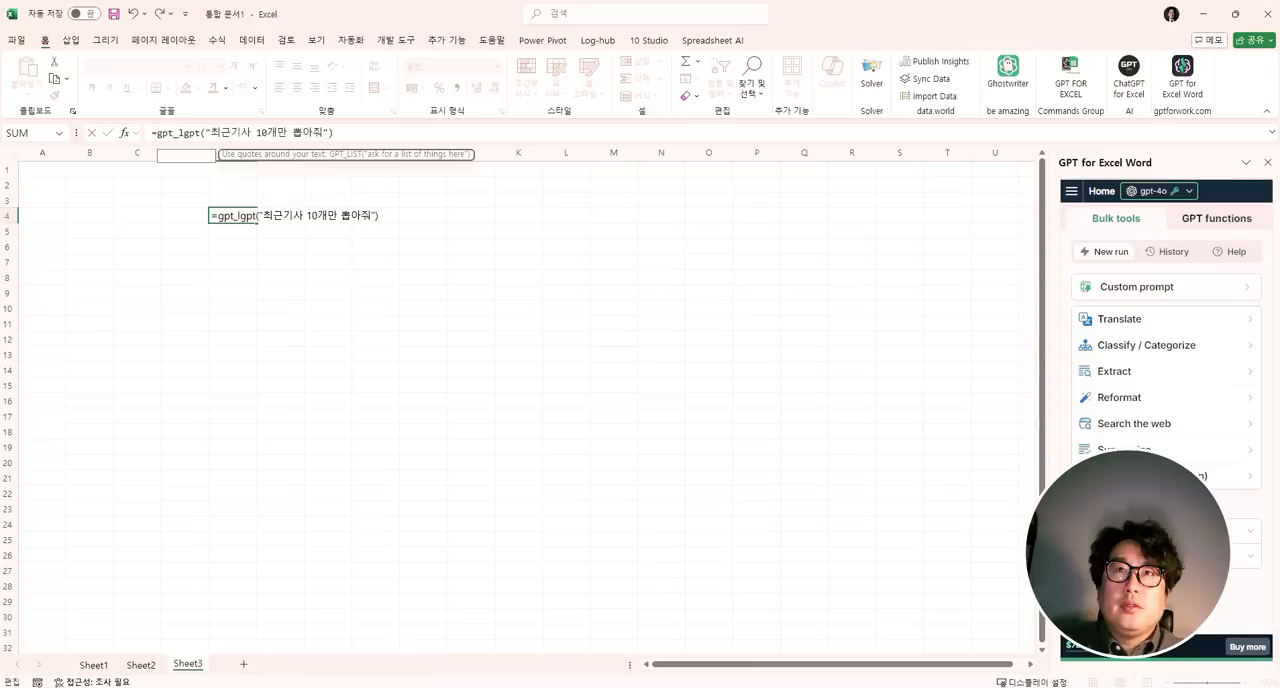
type("(")
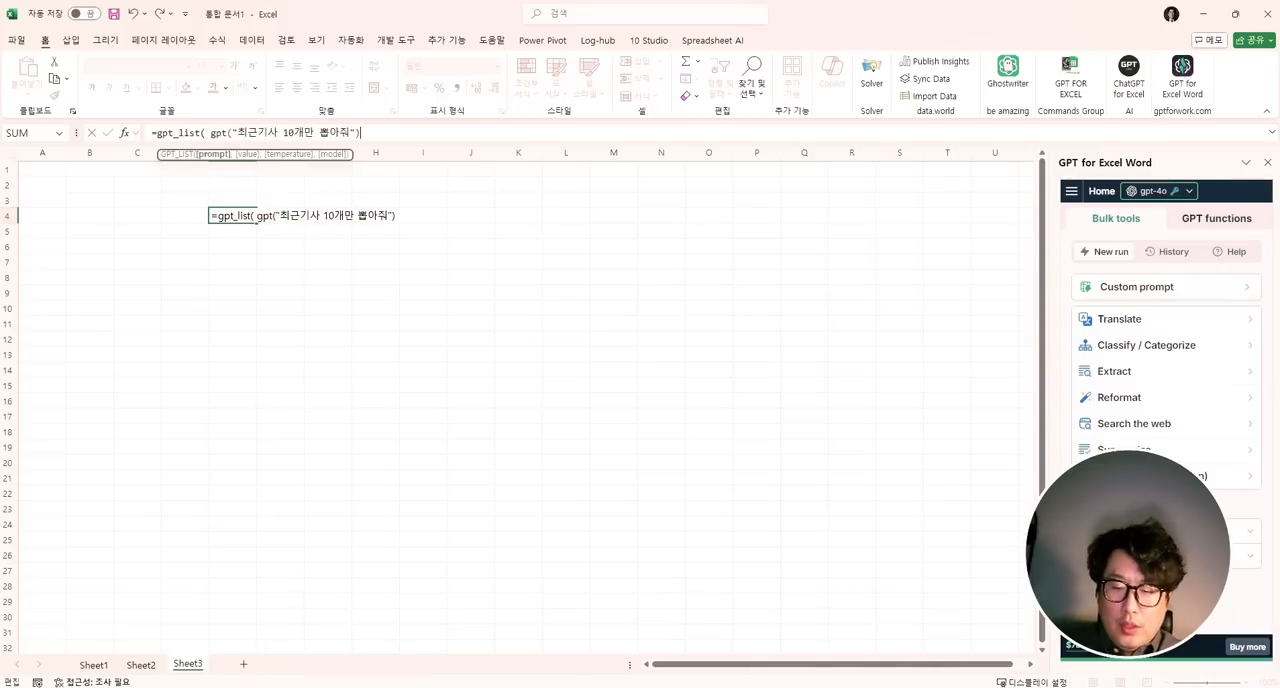
type(")")
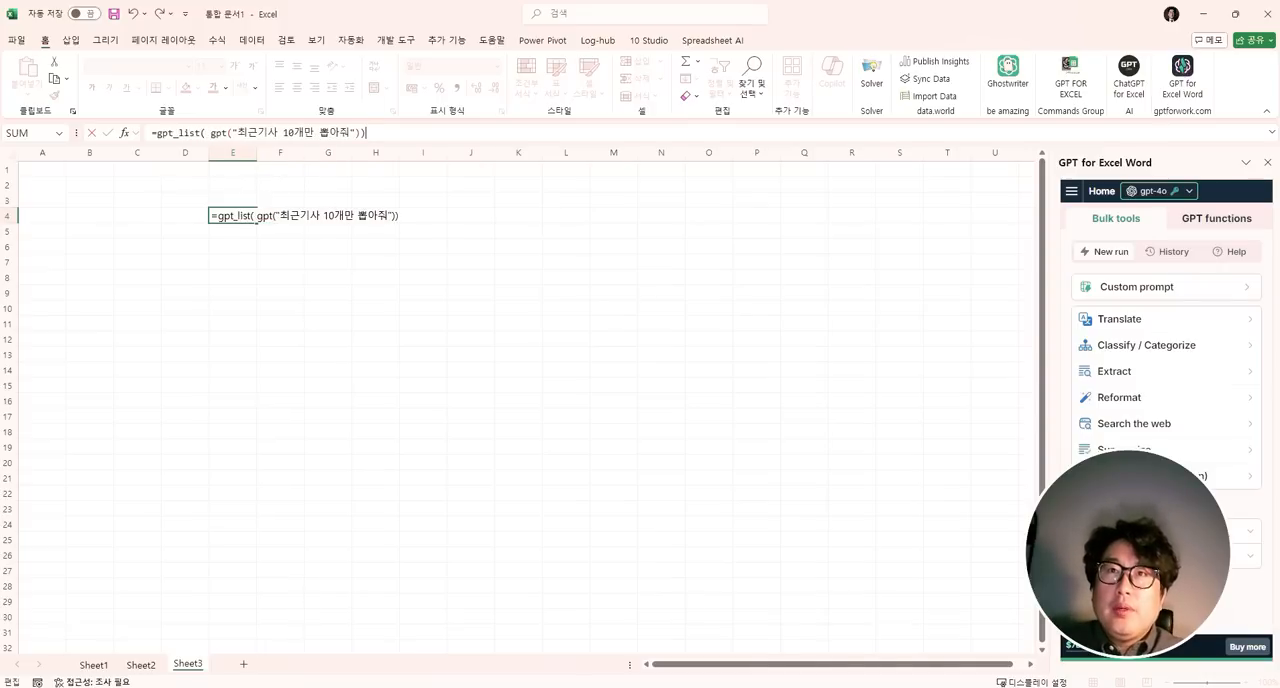
- Replace the inner gpt function in E4 with gpt_web and run =gpt_list( gpt_web("최근기사 10개만 뽑아줘"))
left_click(229, 133)
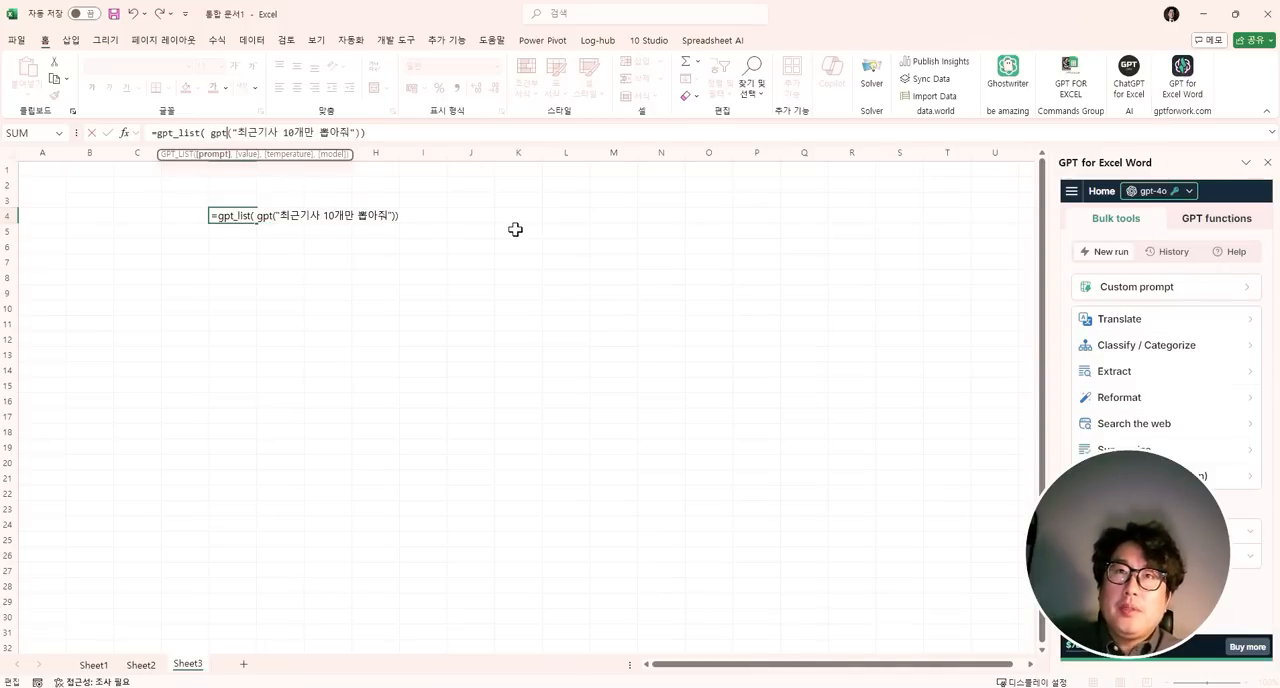
type("_")
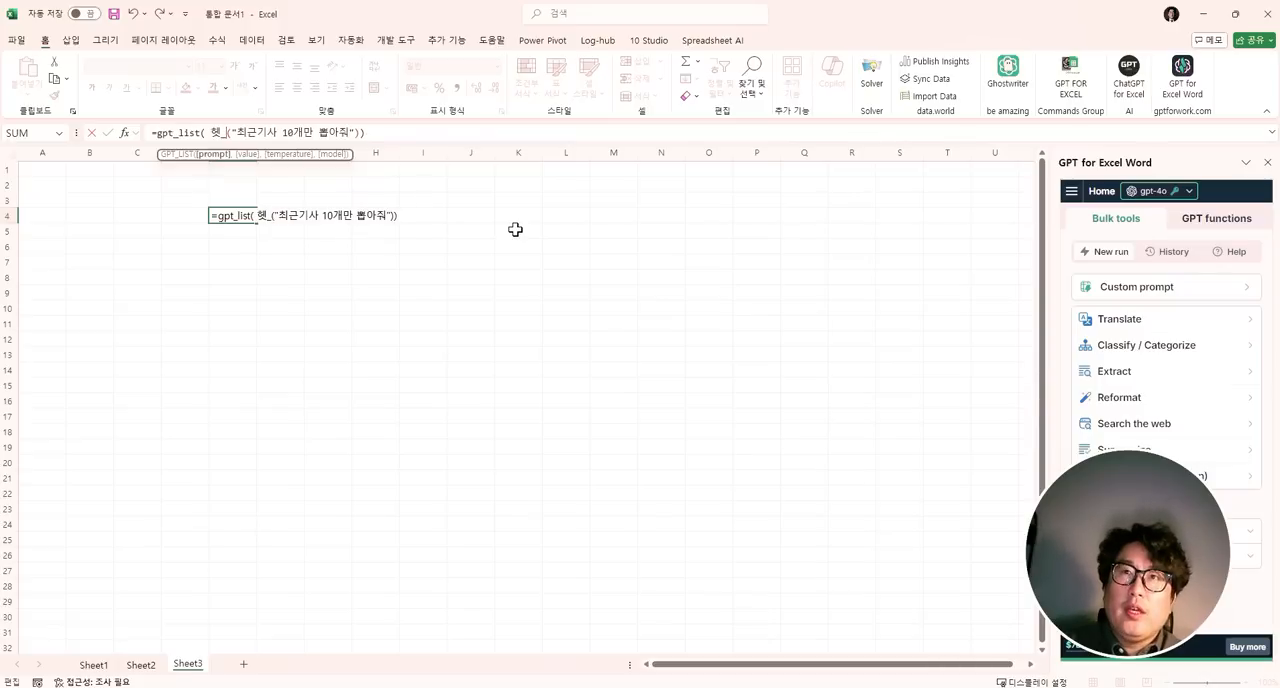
key("BackSpace")
key("BackSpace")
type("gpt_web")
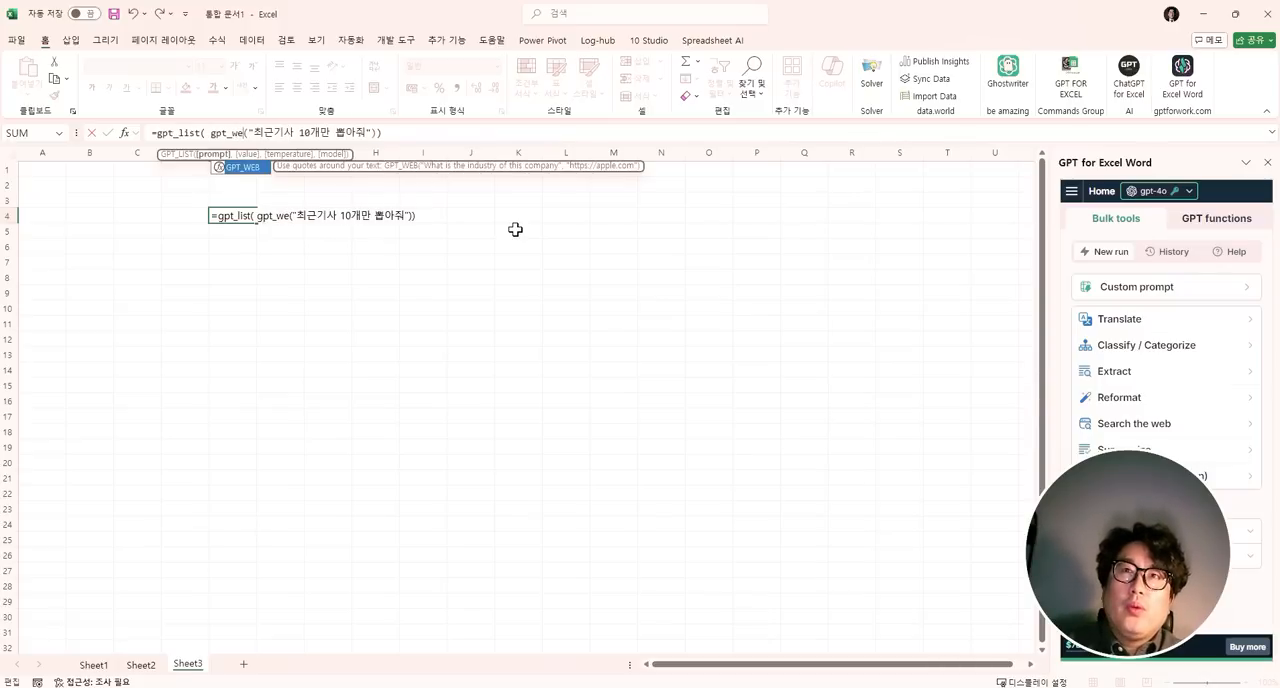
left_click(389, 133)
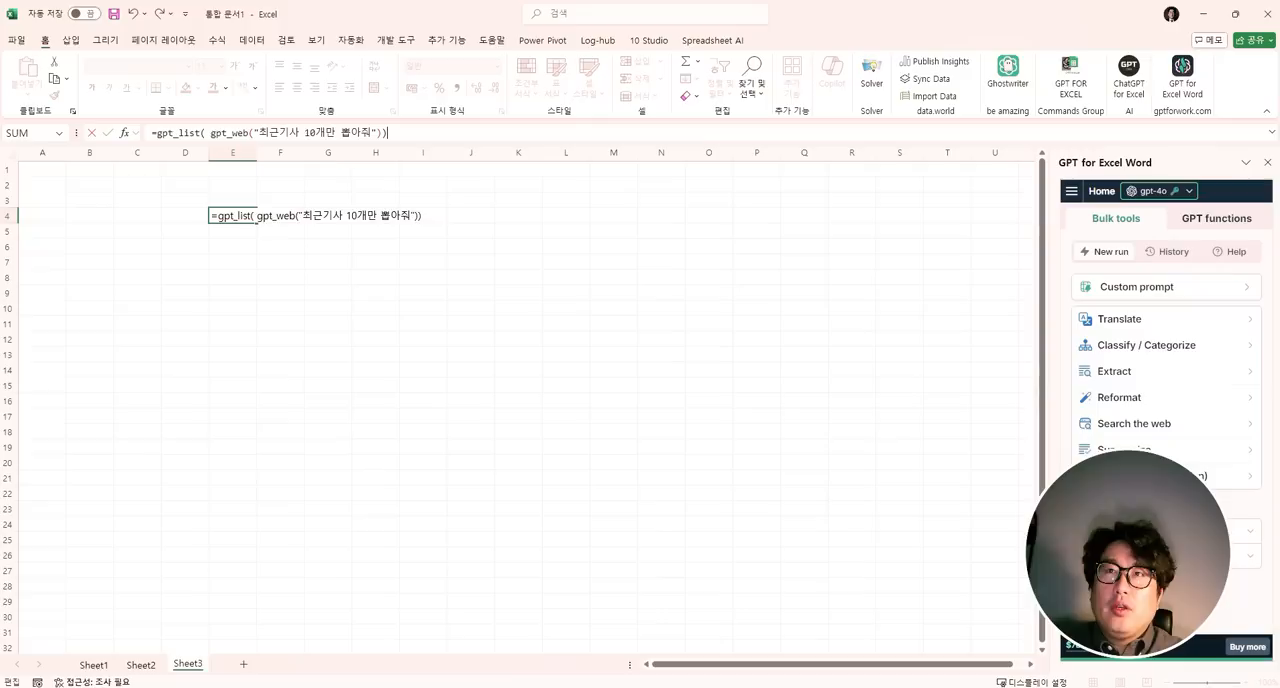
key("Return")
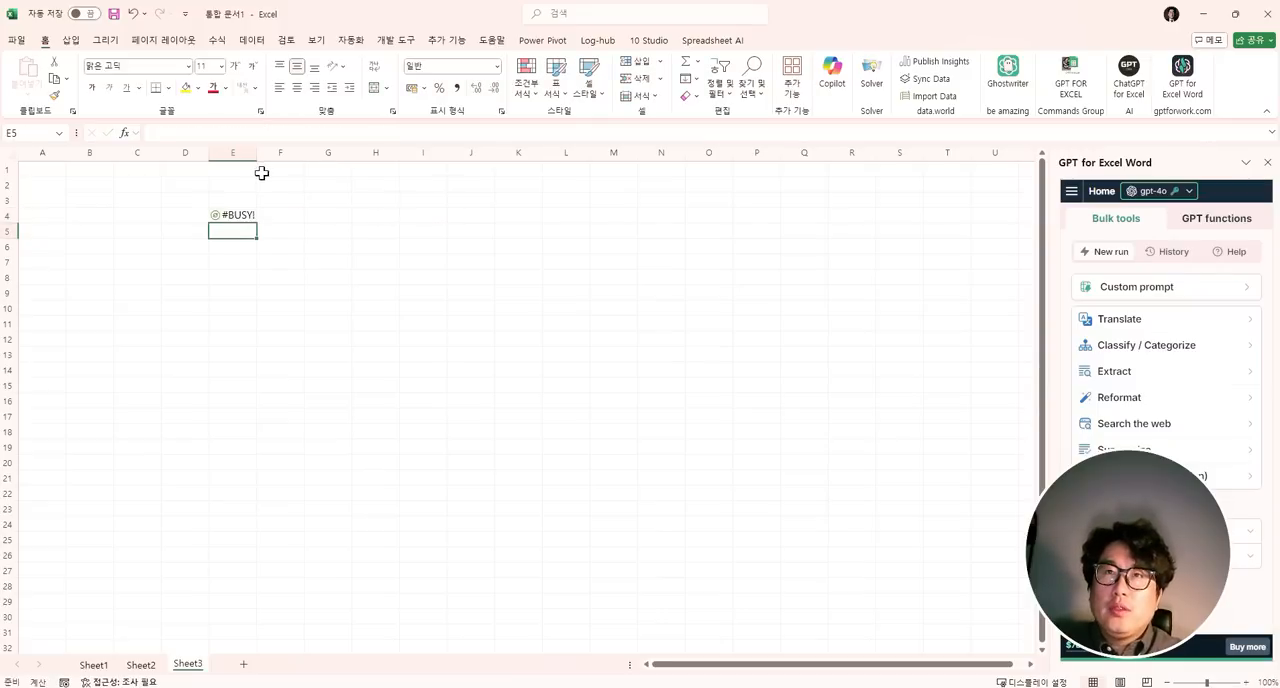
- Widen column E to fit the article titles and check the spilled list in E4:E13
left_click_drag(262, 155, 390, 160)
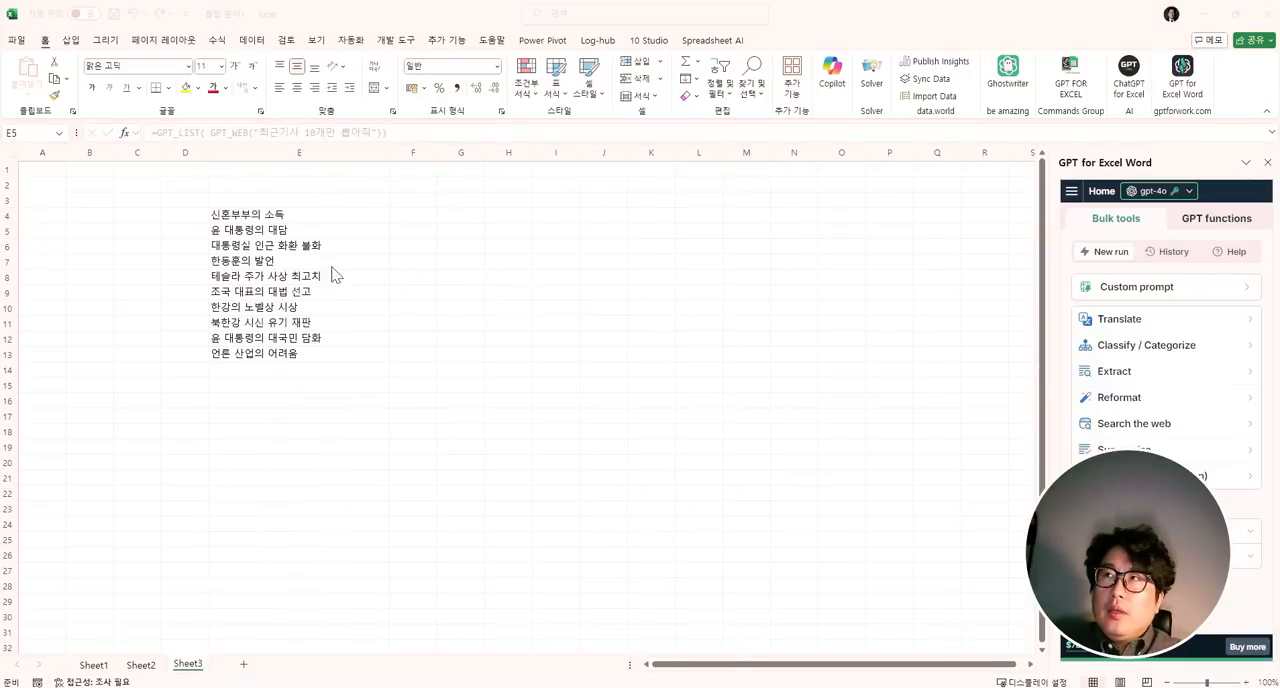
left_click(390, 155)
left_click(317, 256)
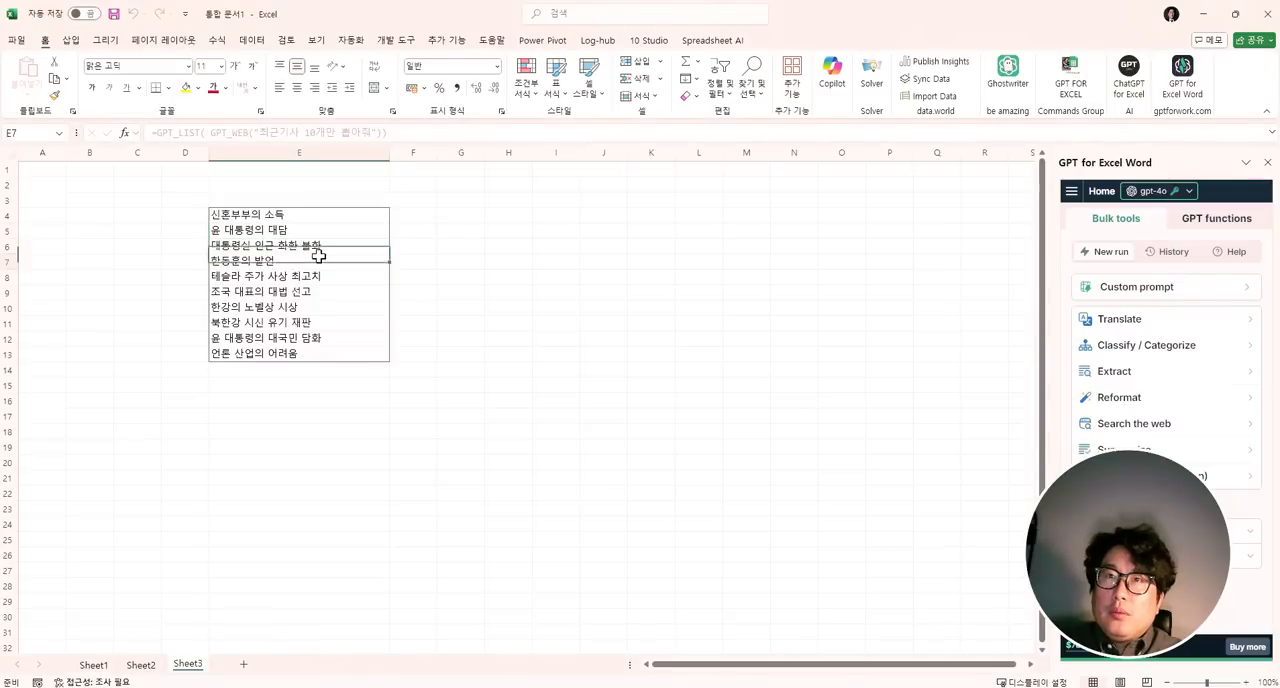
left_click(313, 308)
- Start a GPT formula in F4 that joins the article title in E4 with prompt text, beginning =gpt(E4&"
left_click(440, 228)
left_click(429, 214)
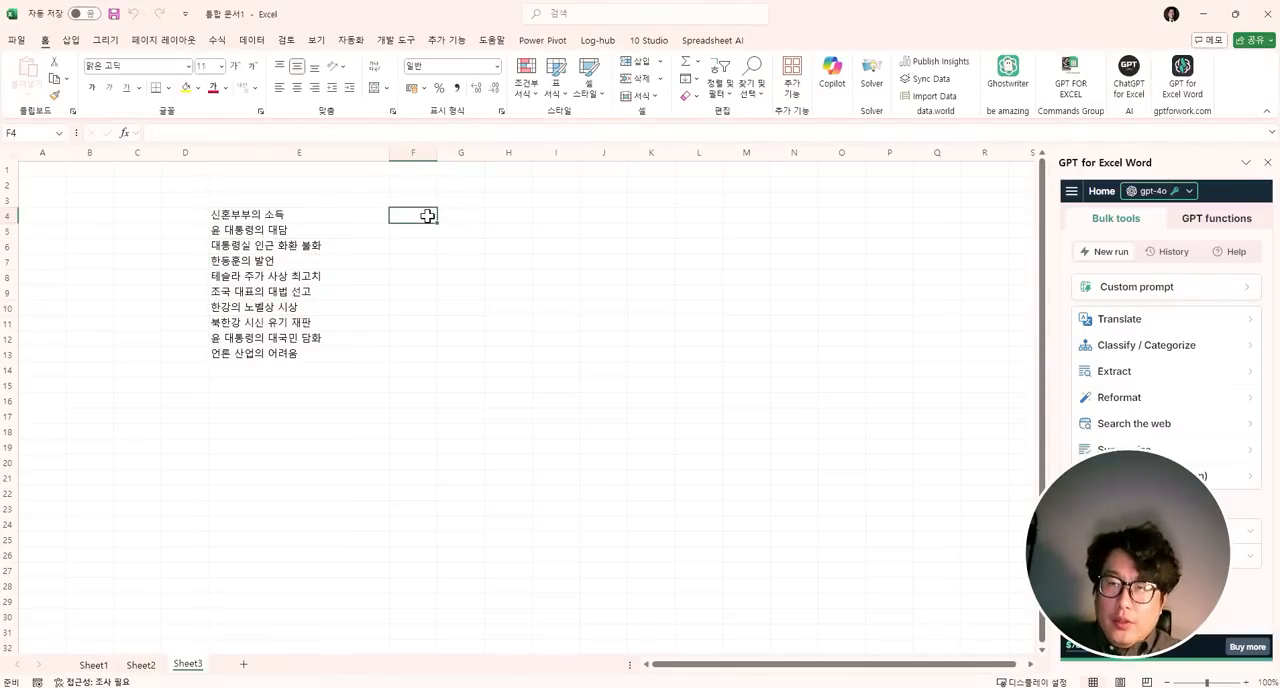
type("=")
type("햇(")
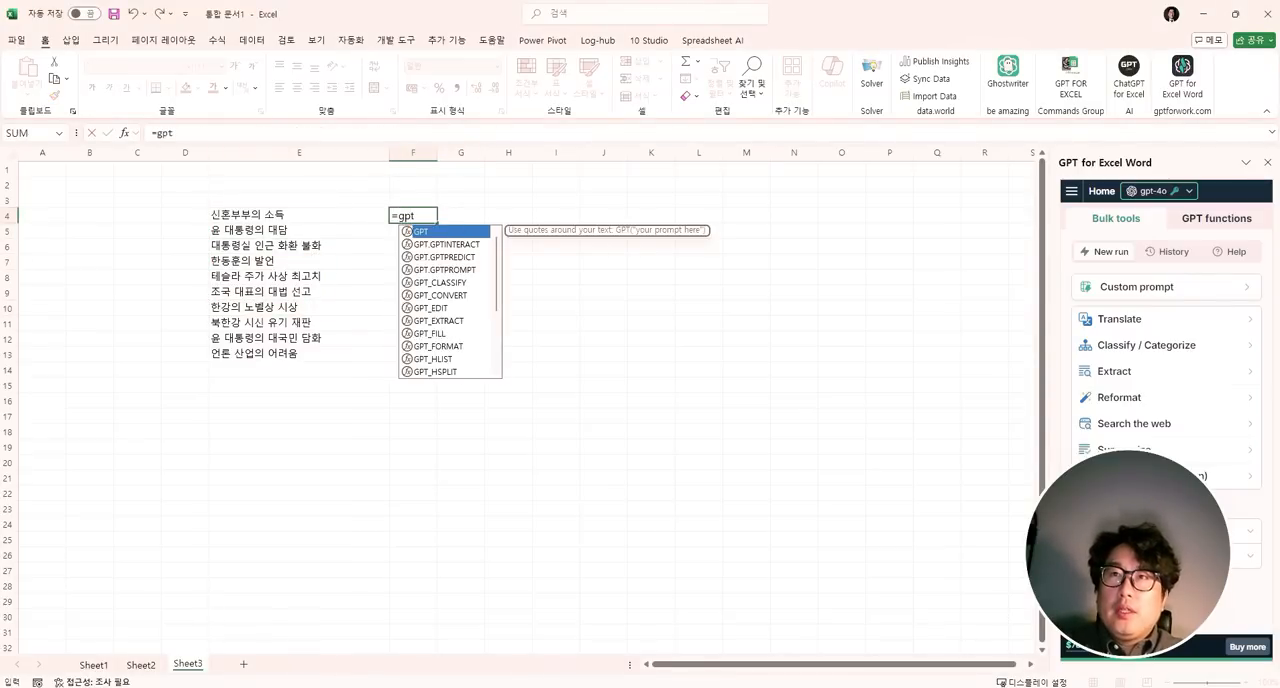
key("Left")
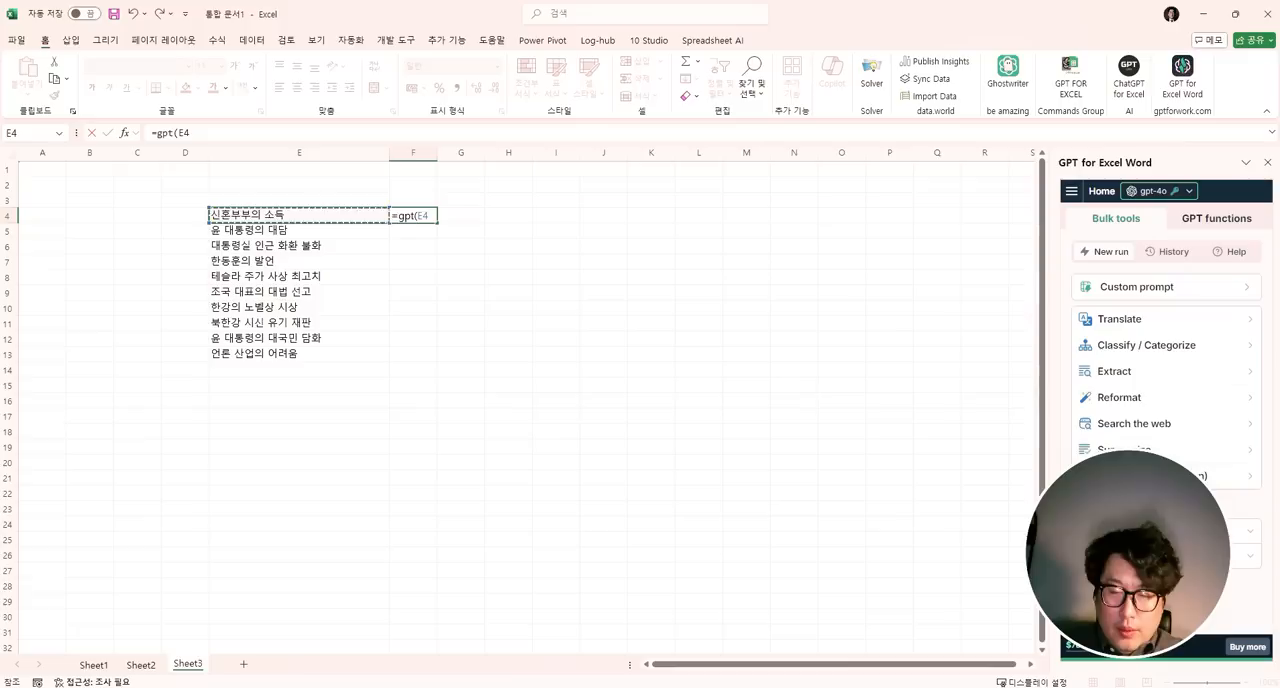
type("&\"를 비슷한 내용으로 다르게 바꿔줘")
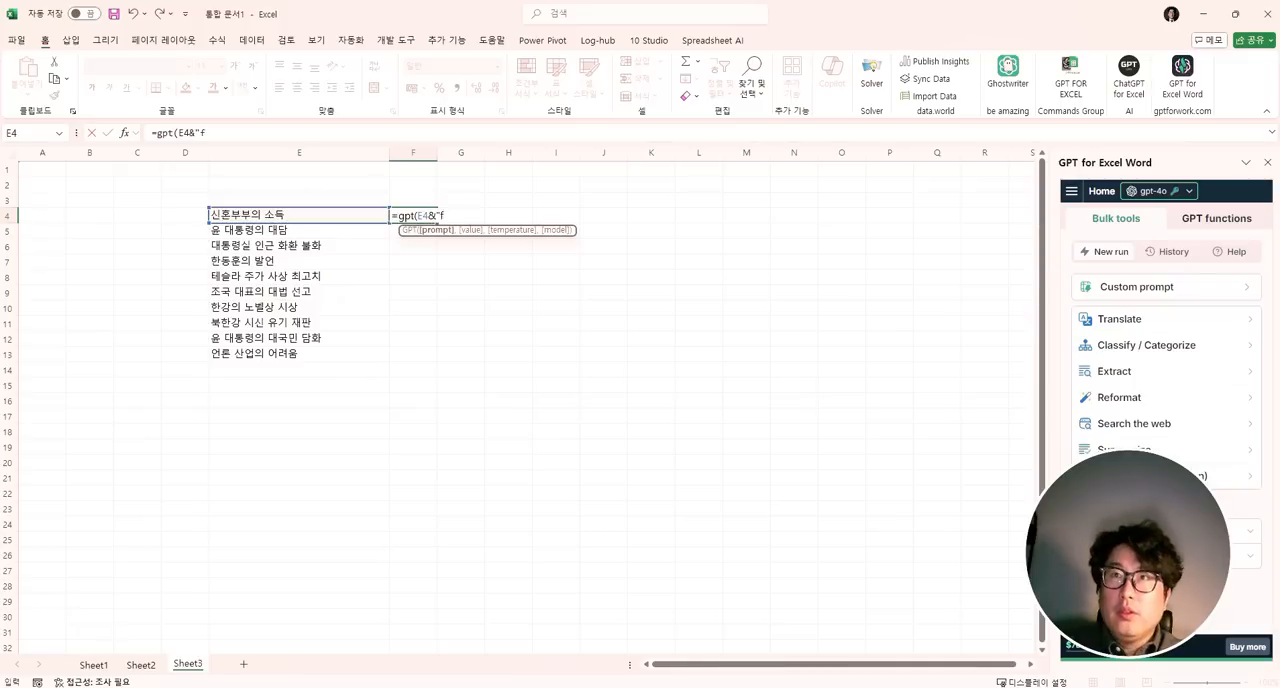
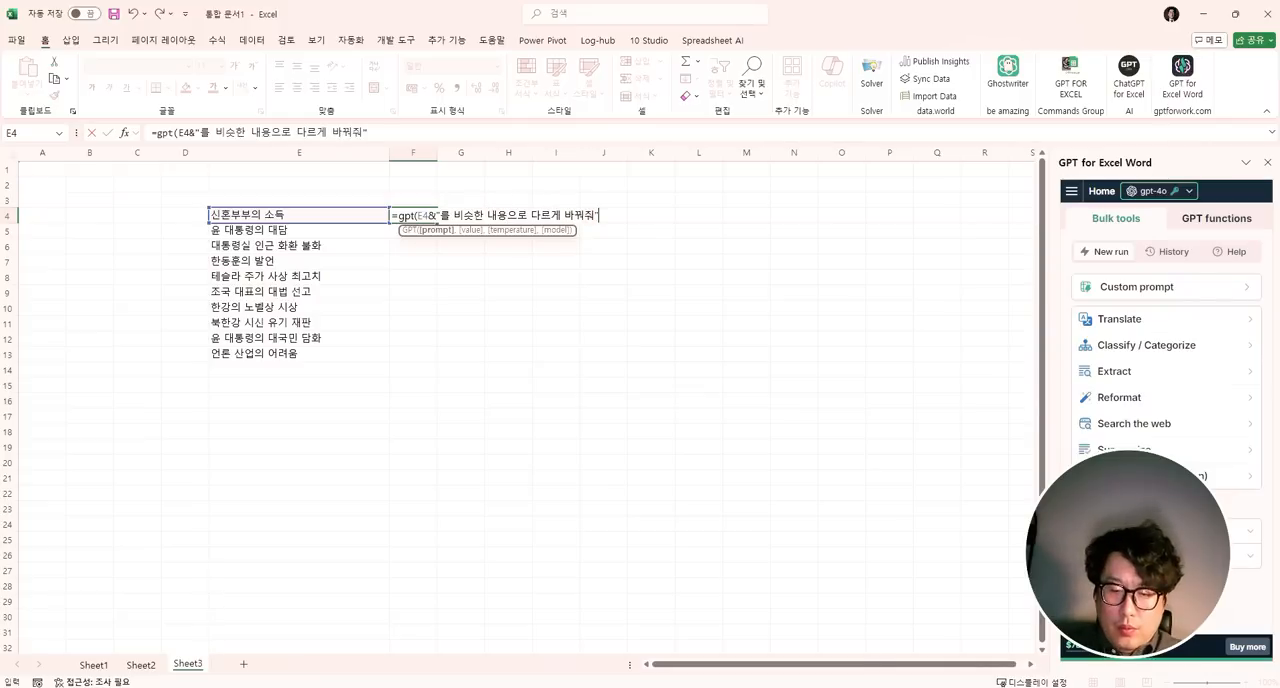
- Complete F4 as =gpt(E4&"를 비슷한 내용으로 다르게 바꿔줘"), fill it down to F13, and widen column F slightly
key("Return")
key("Left")
key("Down")
key("ctrl+Down")
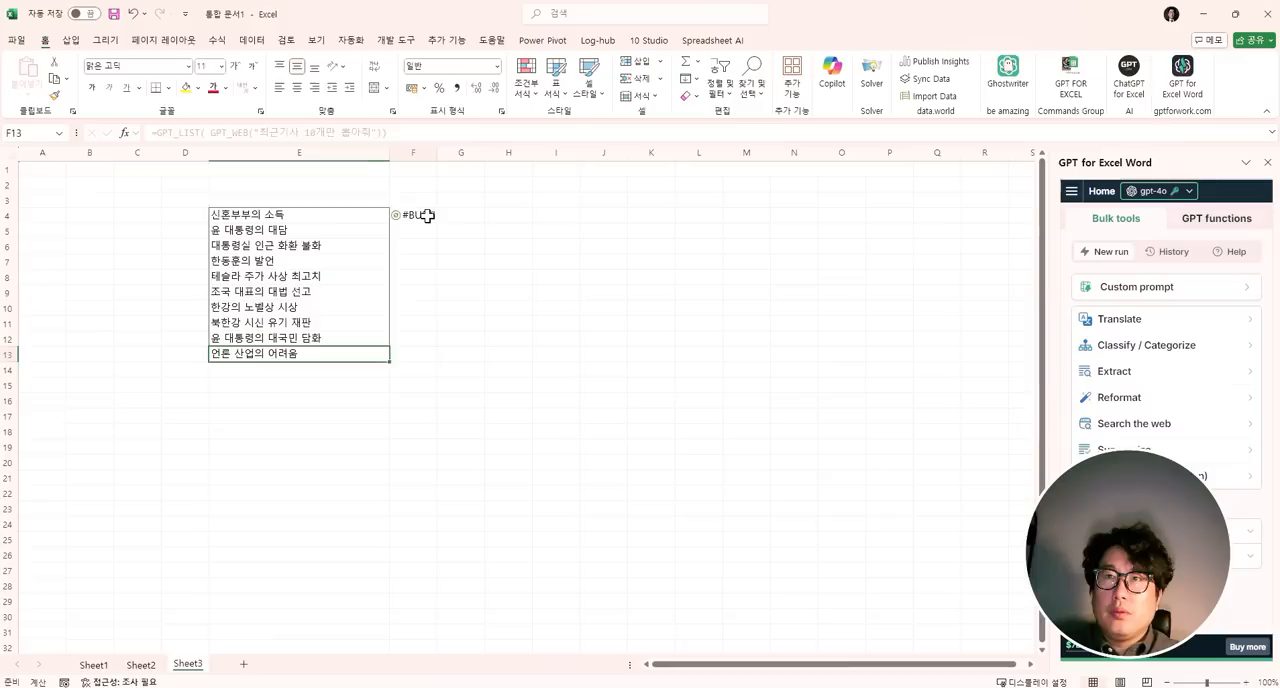
key("Right")
key("ctrl+shift+Up")
key("ctrl+d")
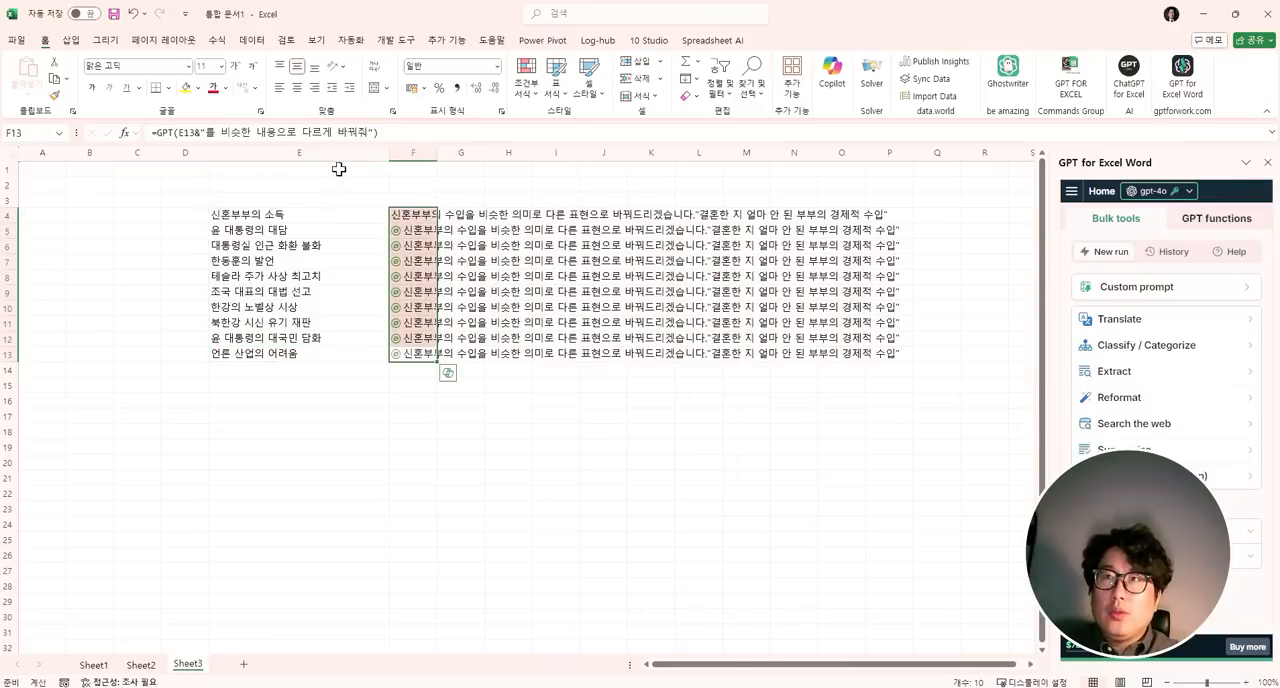
left_click_drag(437, 152, 479, 157)
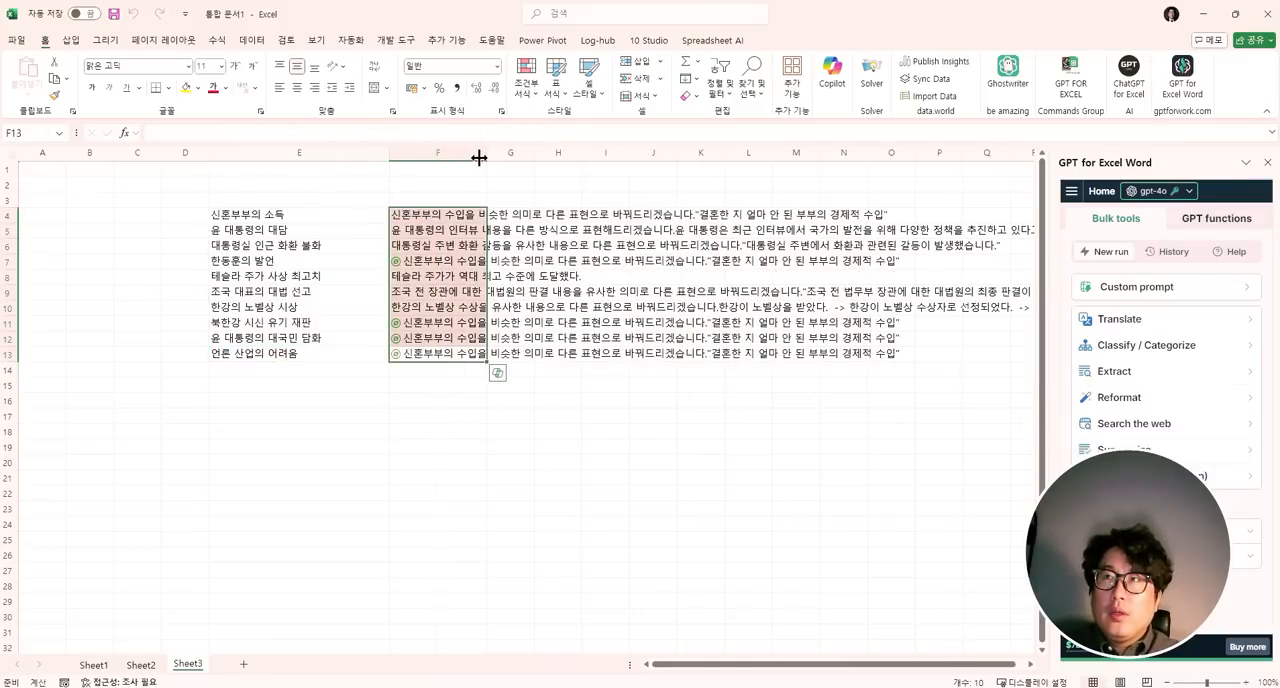
- Extend the prompt in F4 to "를 비슷한 내용으로 다르게 바꿔줘, 바꾼내용만 보여줘" and fill the formula down to F13
left_click(405, 214)
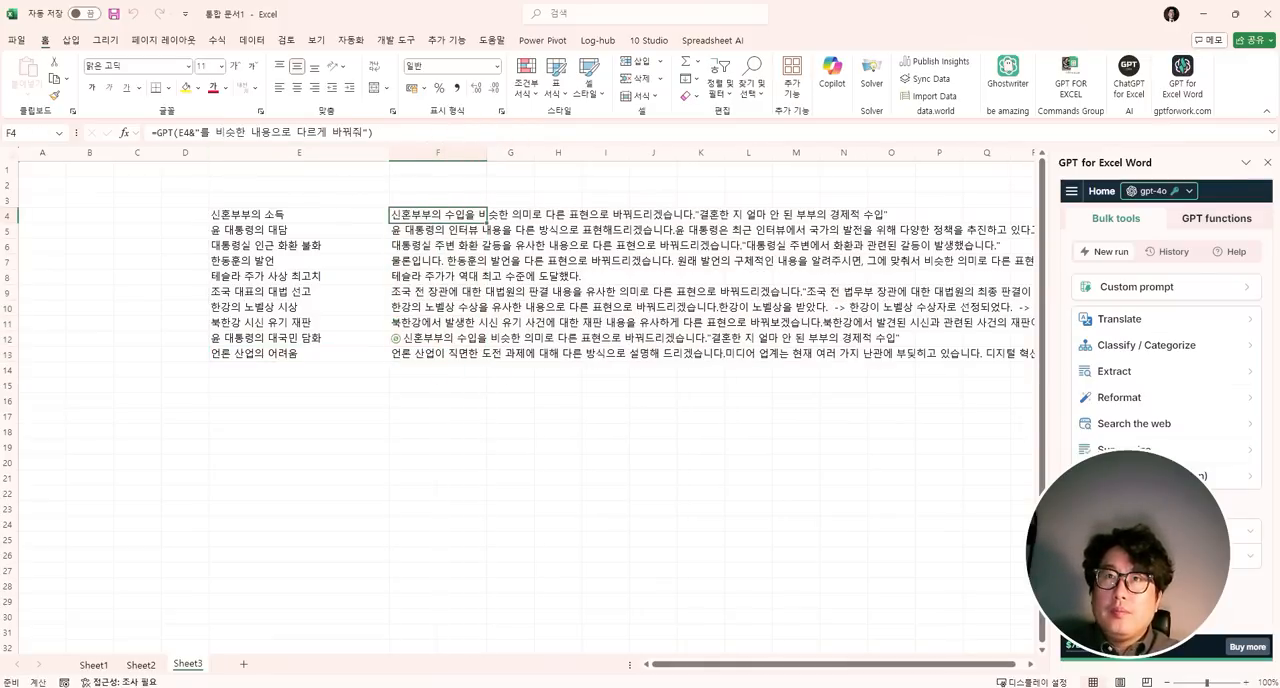
left_click(246, 133)
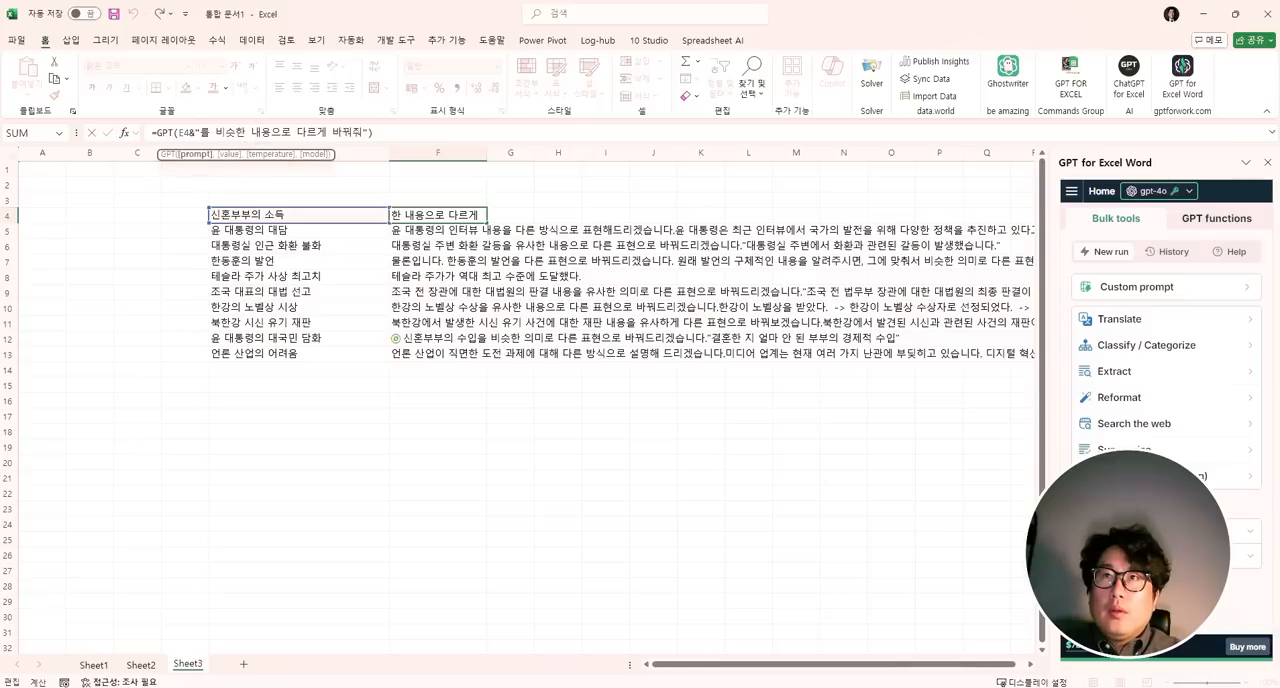
left_click(430, 131)
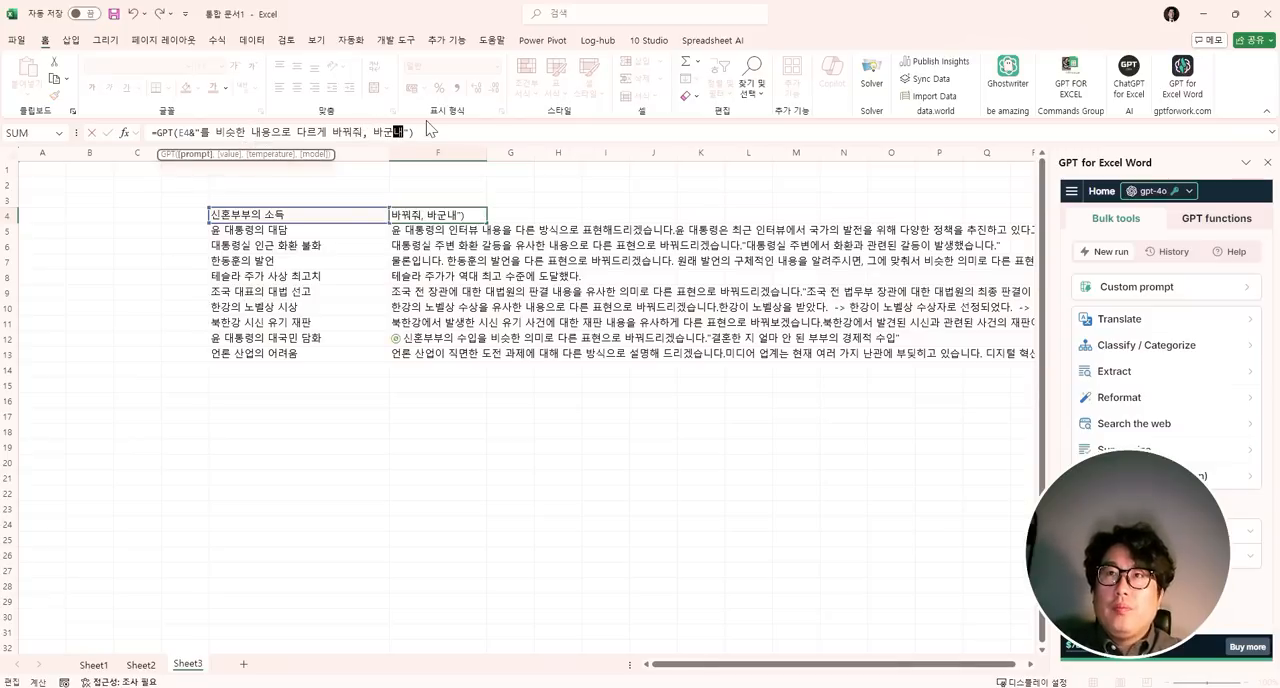
type(", 바꾼내용")
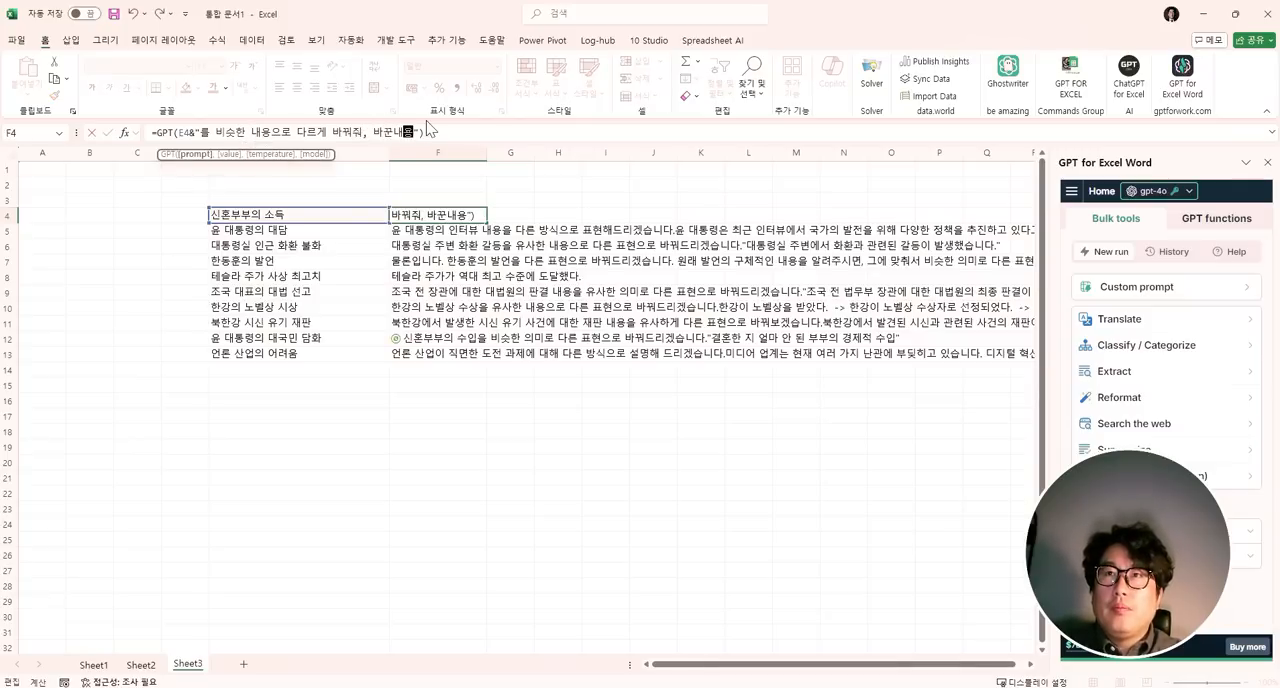
type("만 보여줘")
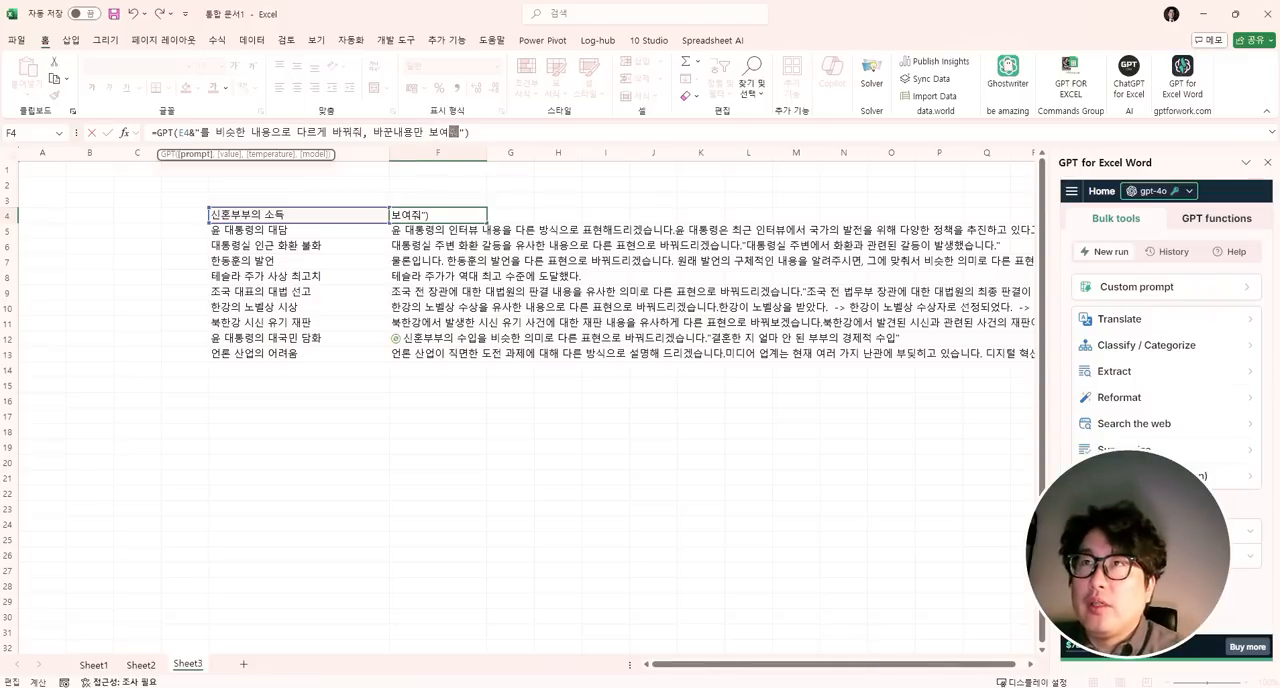
key("End")
key("Return")
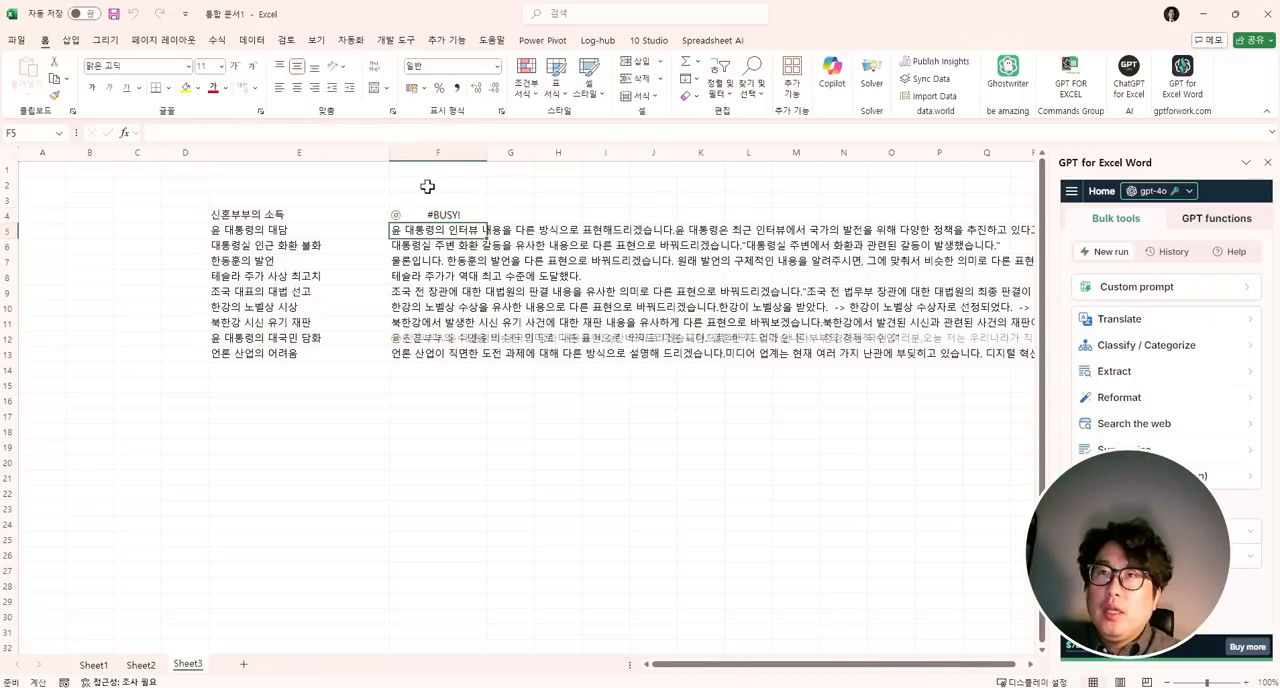
left_click(445, 214)
double_click(488, 222)
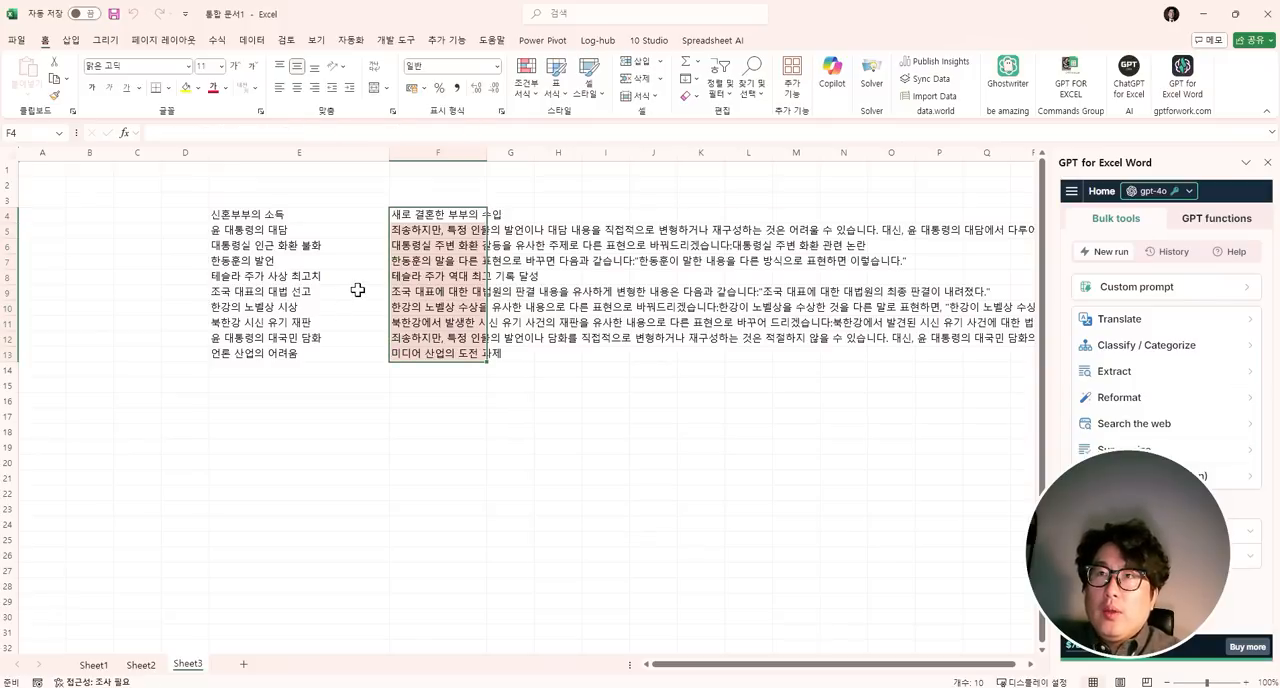
- Copy the rewritten titles in F4:F13 as plain values to J16:J25 and clear the original formulas
key("ctrl+c")
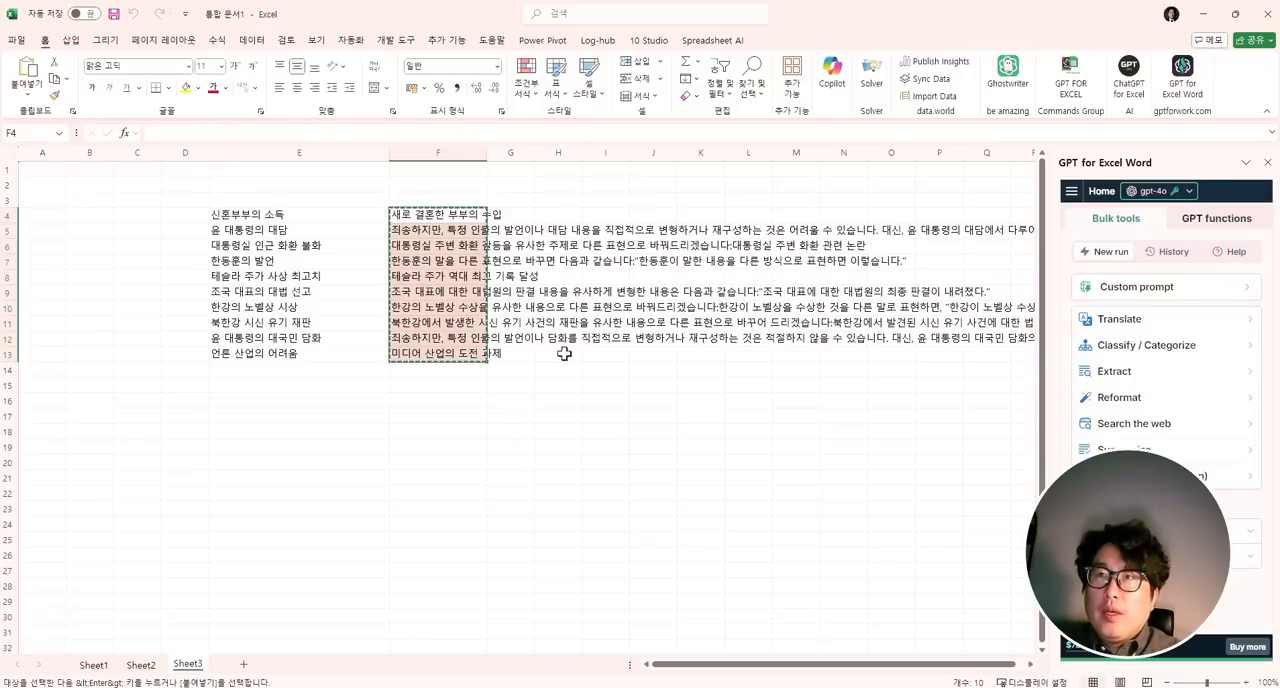
right_click(674, 397)
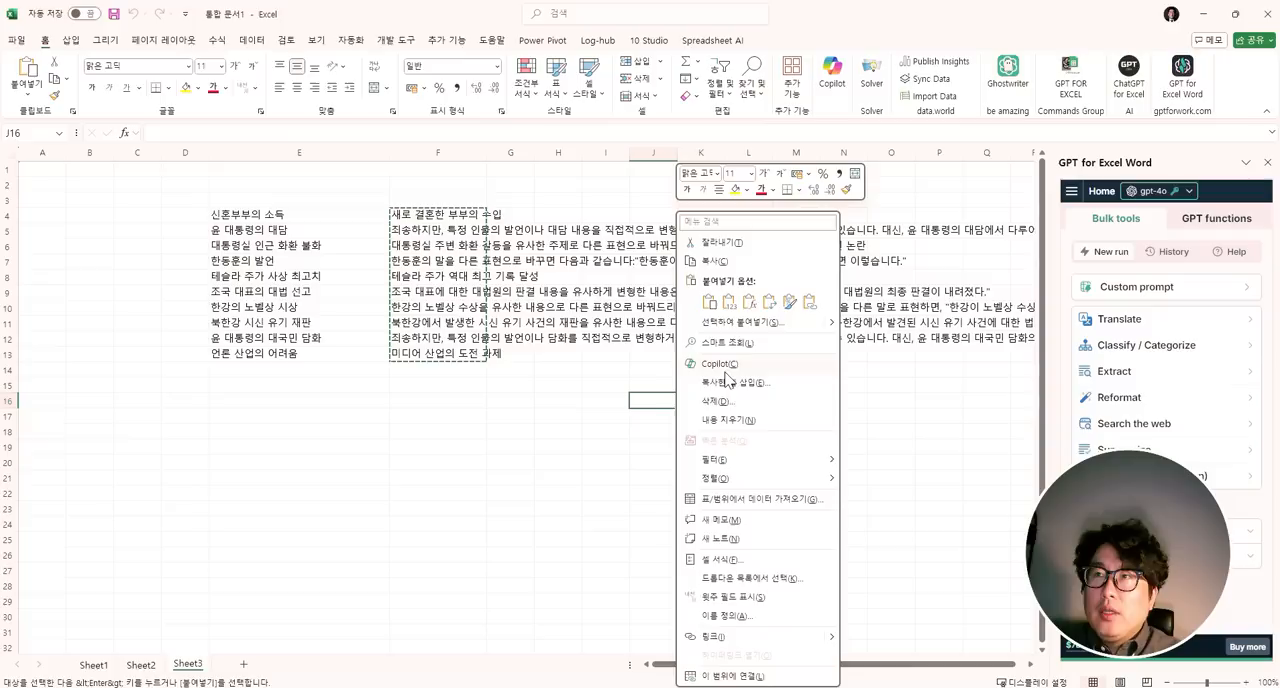
left_click(729, 305)
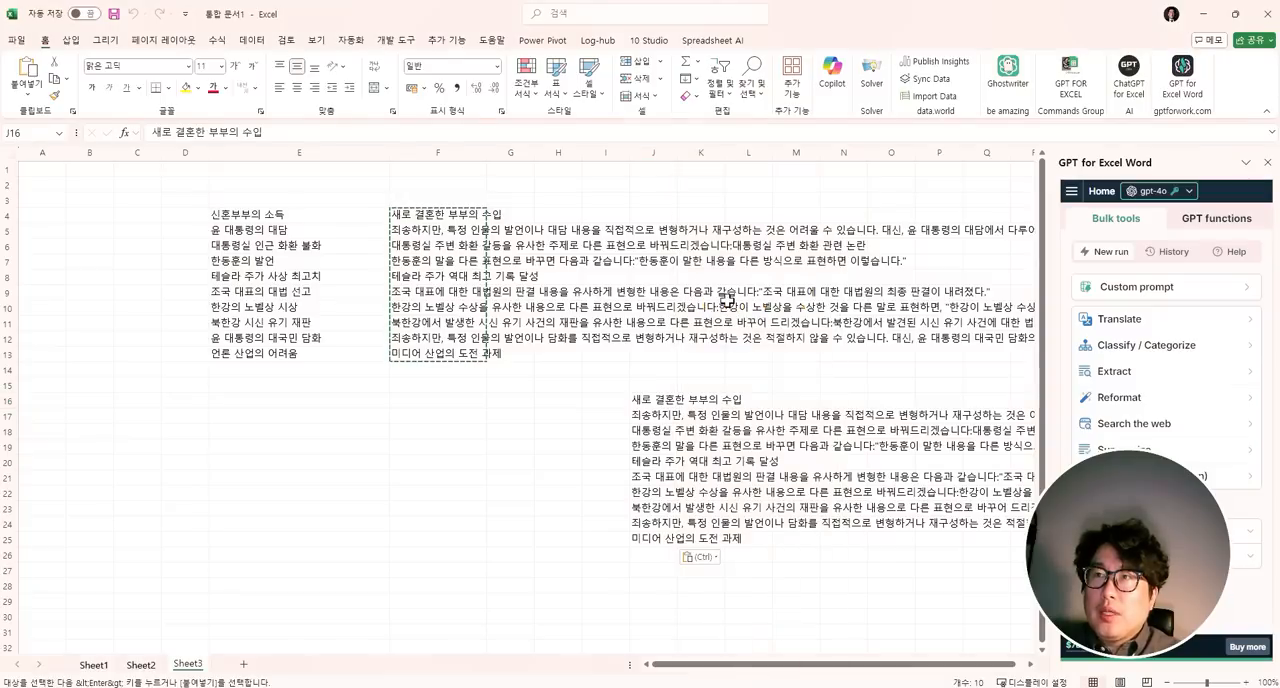
left_click_drag(425, 214, 438, 353)
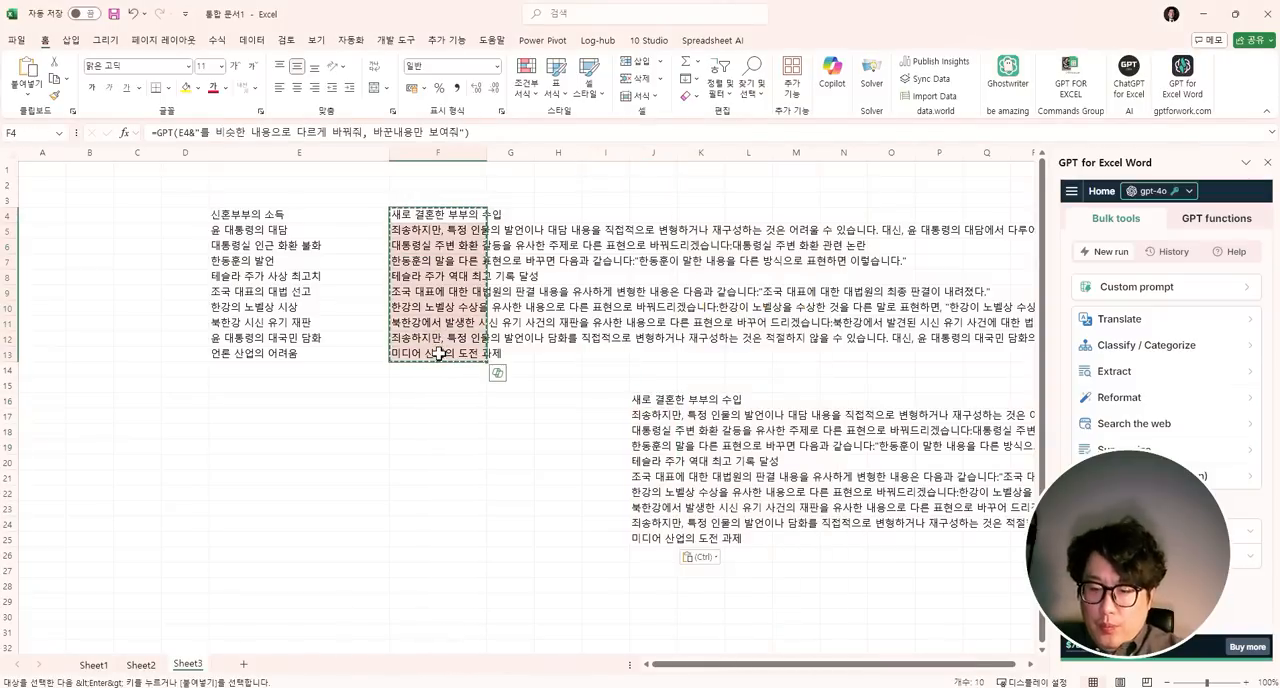
key("Delete")
left_click(430, 261)
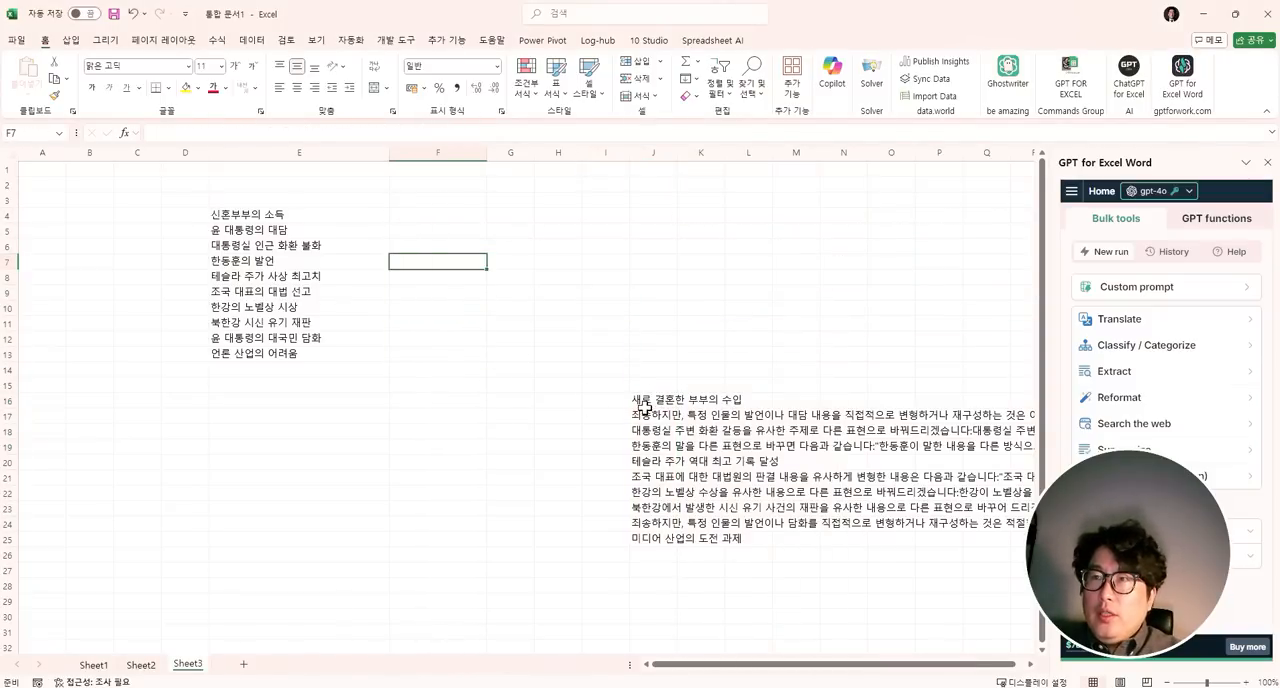
- Match the title in E4 against the rewritten list by running =gpt_match(E4,J16:K25,0.2) in F4
left_click_drag(645, 400, 655, 540)
left_click_drag(250, 214, 305, 350)
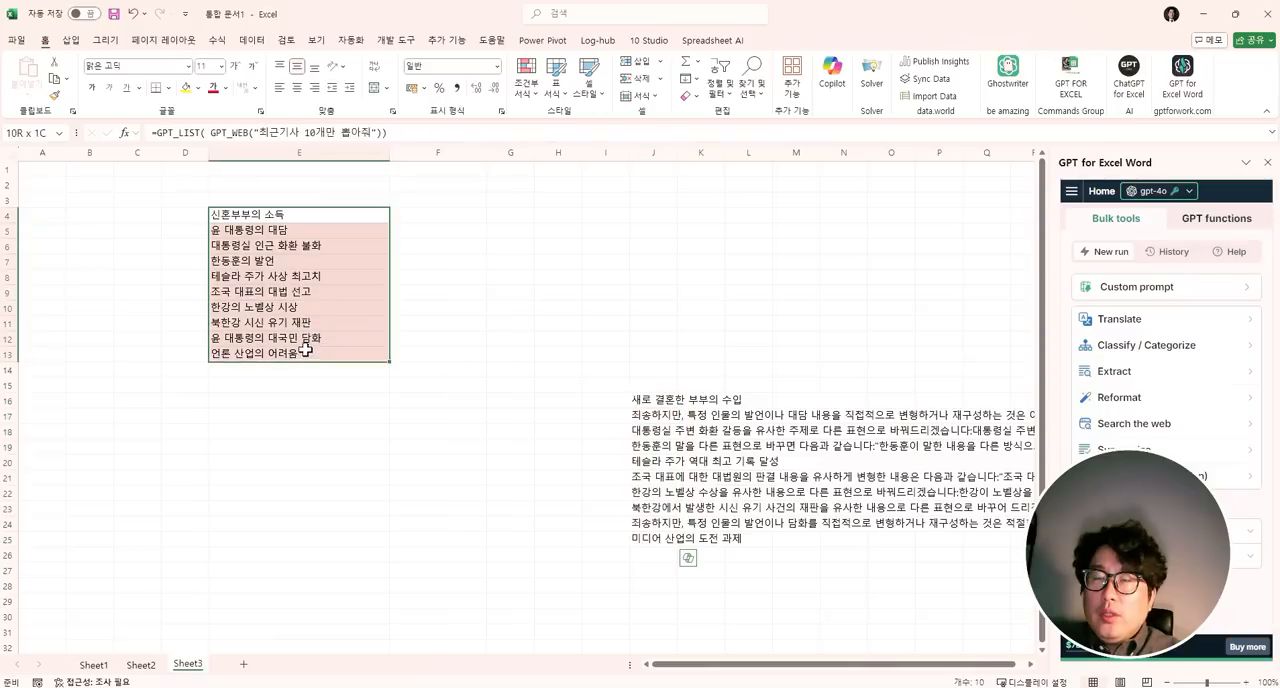
left_click(435, 216)
type("=")
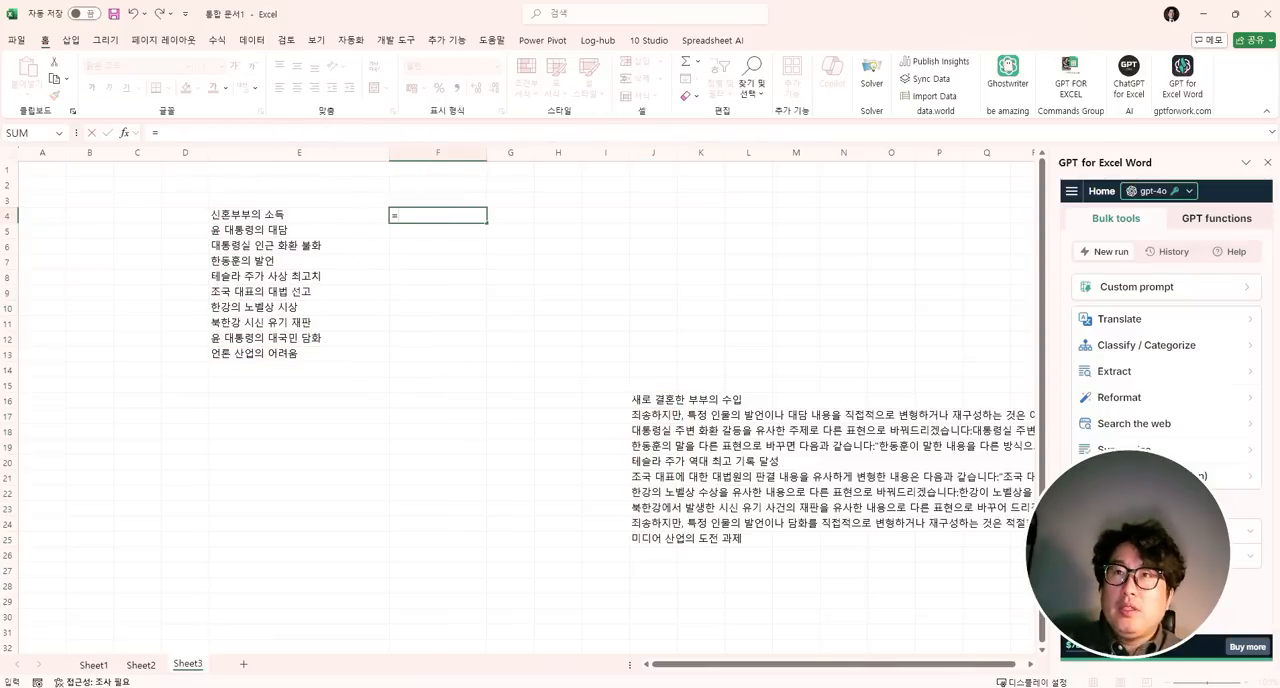
type("gpt_")
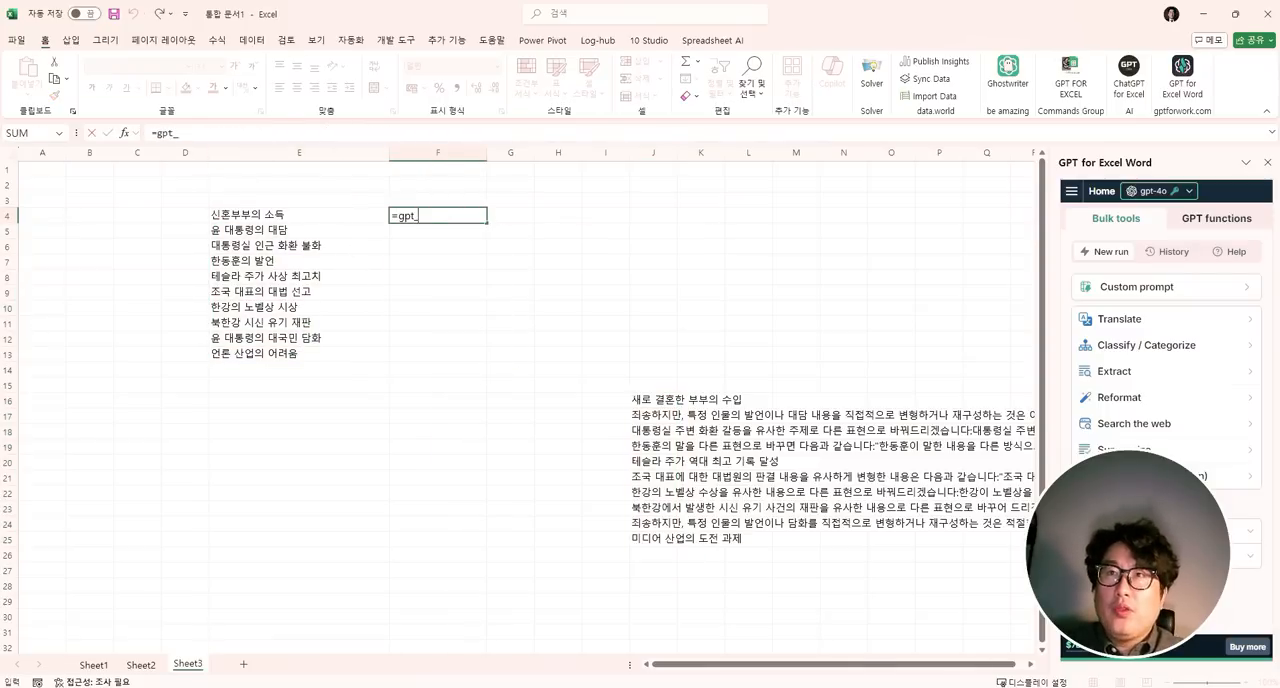
type("mat")
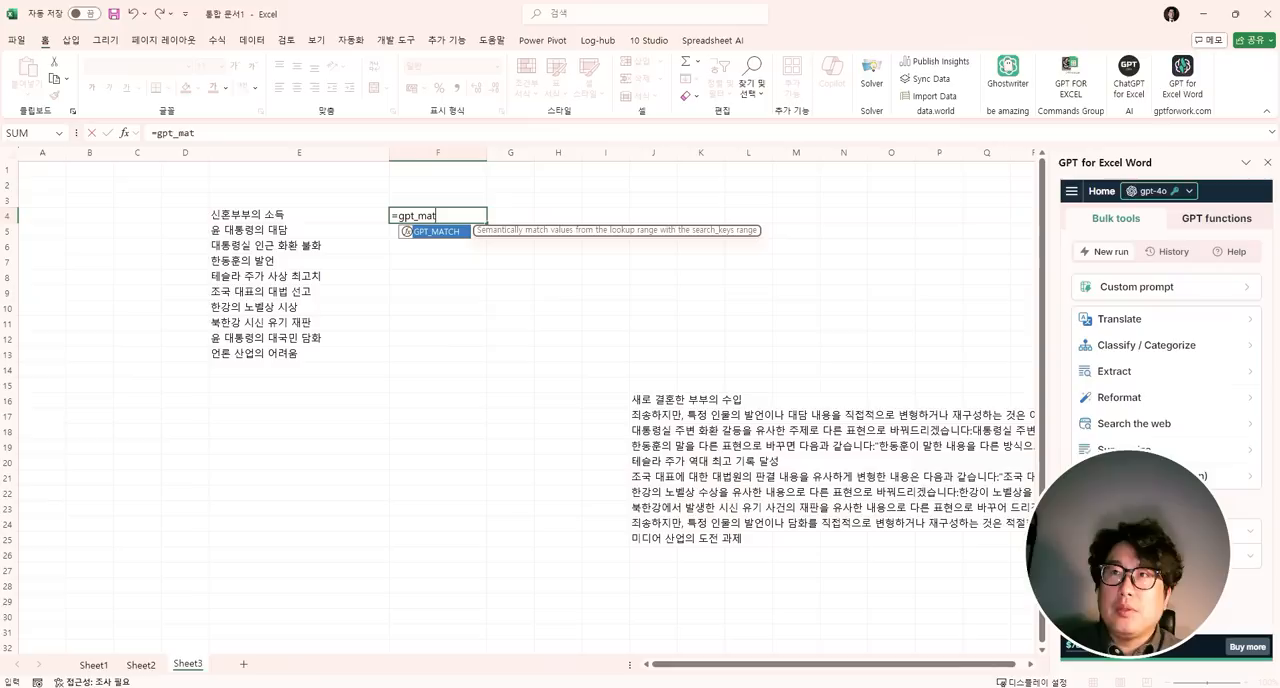
type("ch(")
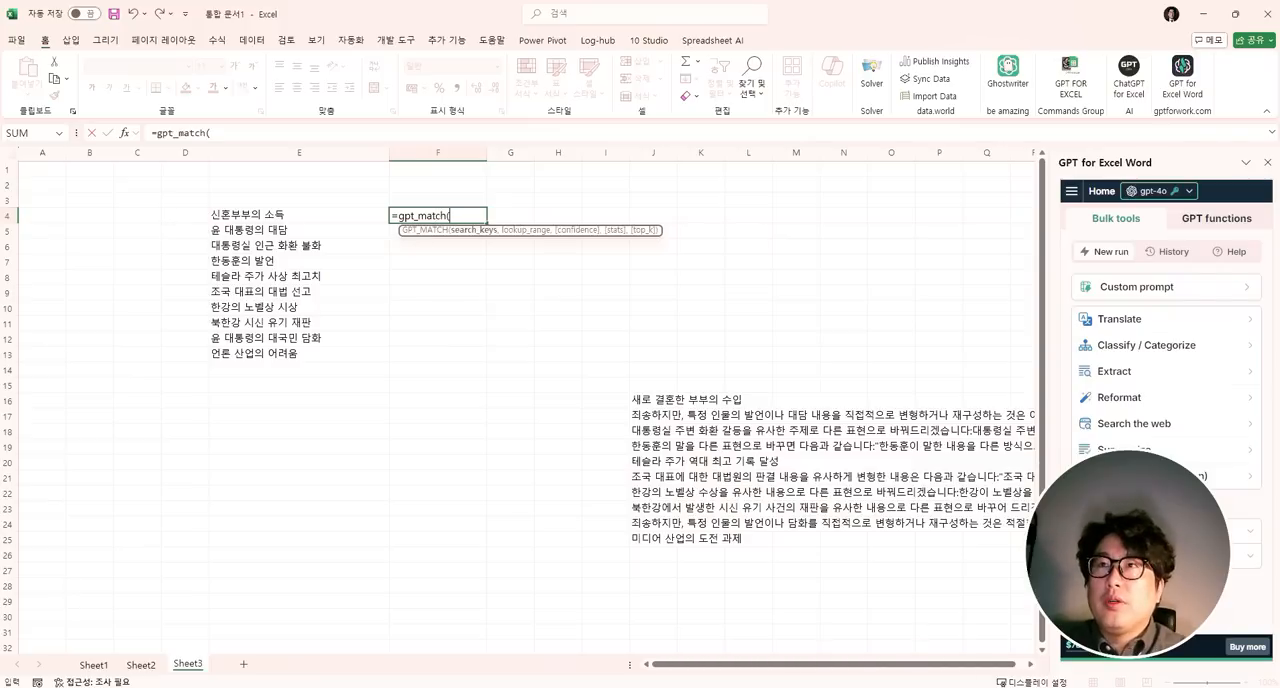
key("Left")
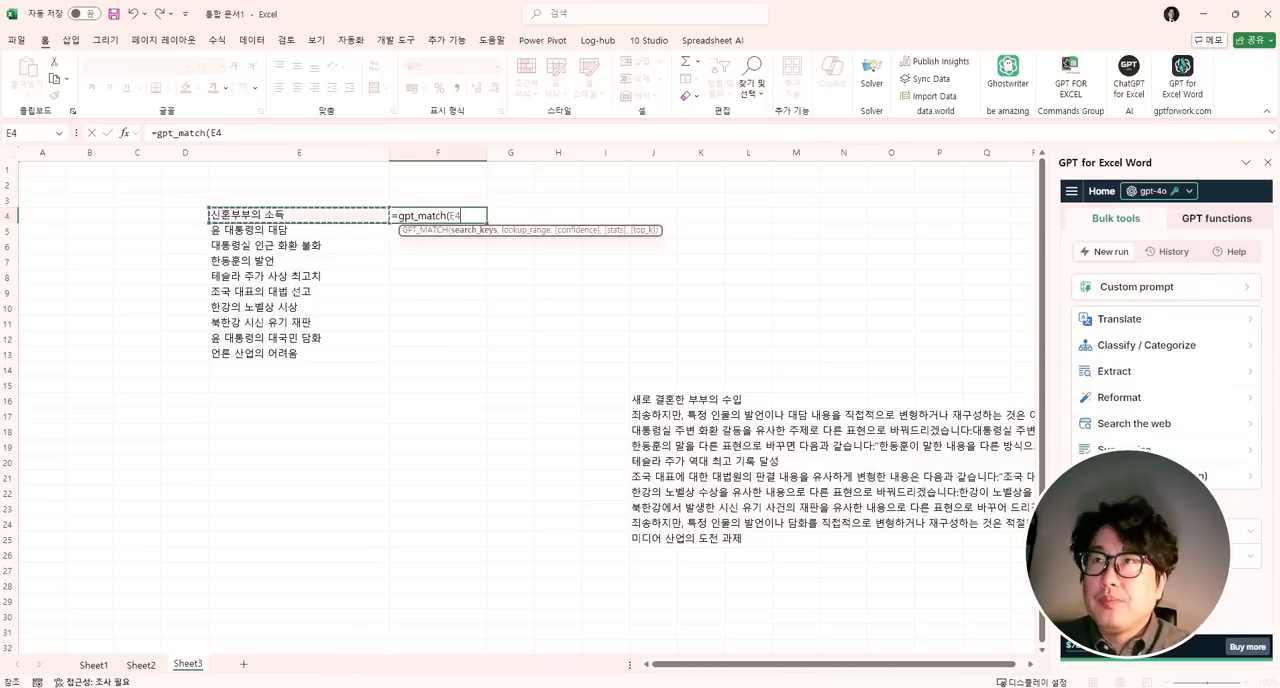
type(",")
left_click_drag(663, 397, 665, 540)
type(",0.2")
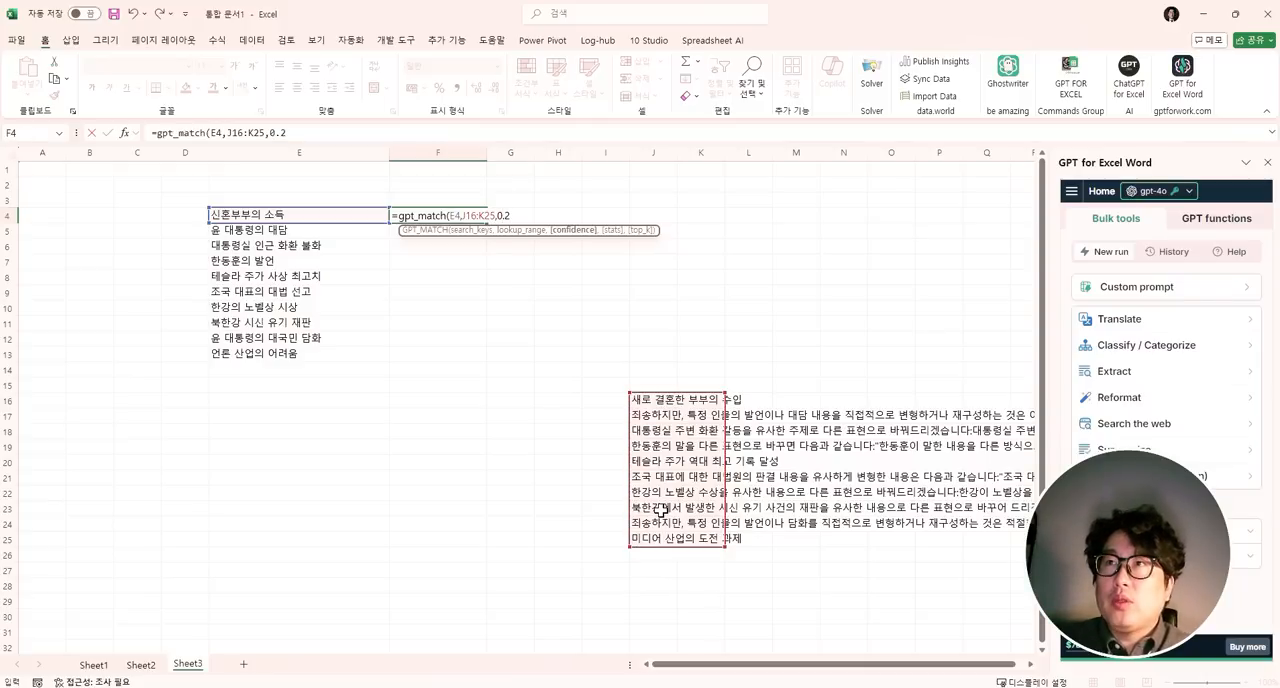
type(")")
key("Return")
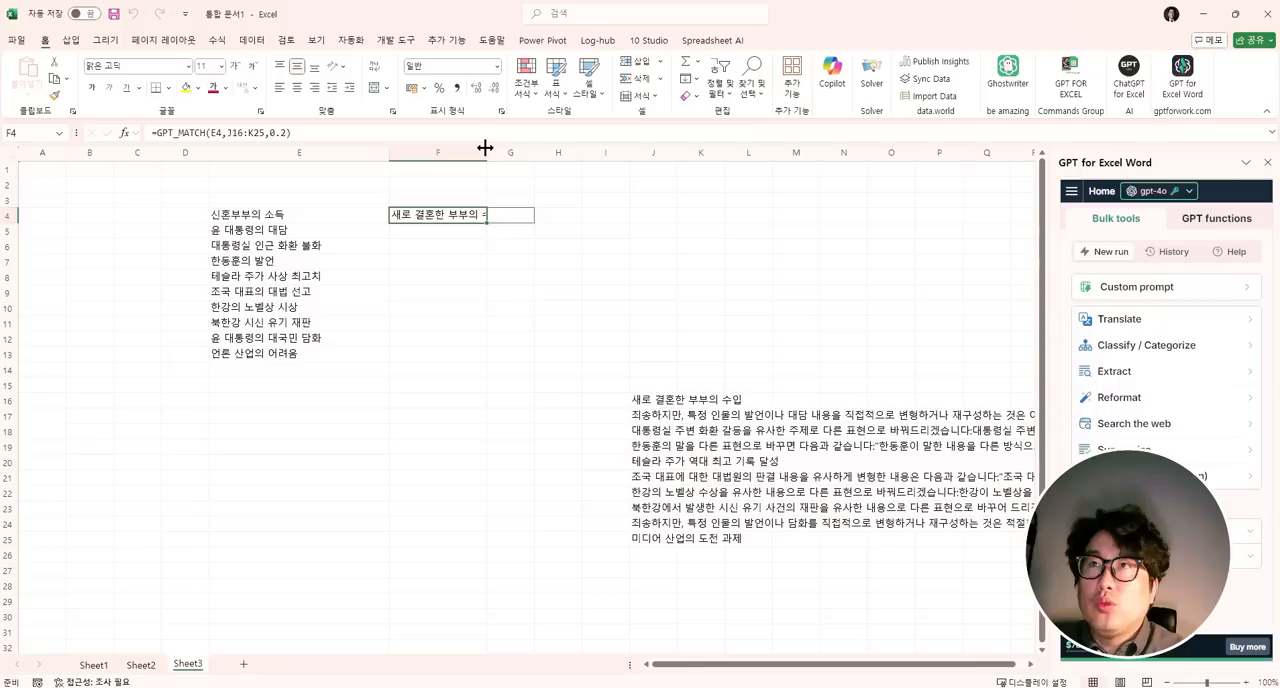
- Widen column F to show the matched text and fill the GPT_MATCH formula from F4 down to F13
left_click_drag(485, 148, 637, 152)
left_click(269, 213)
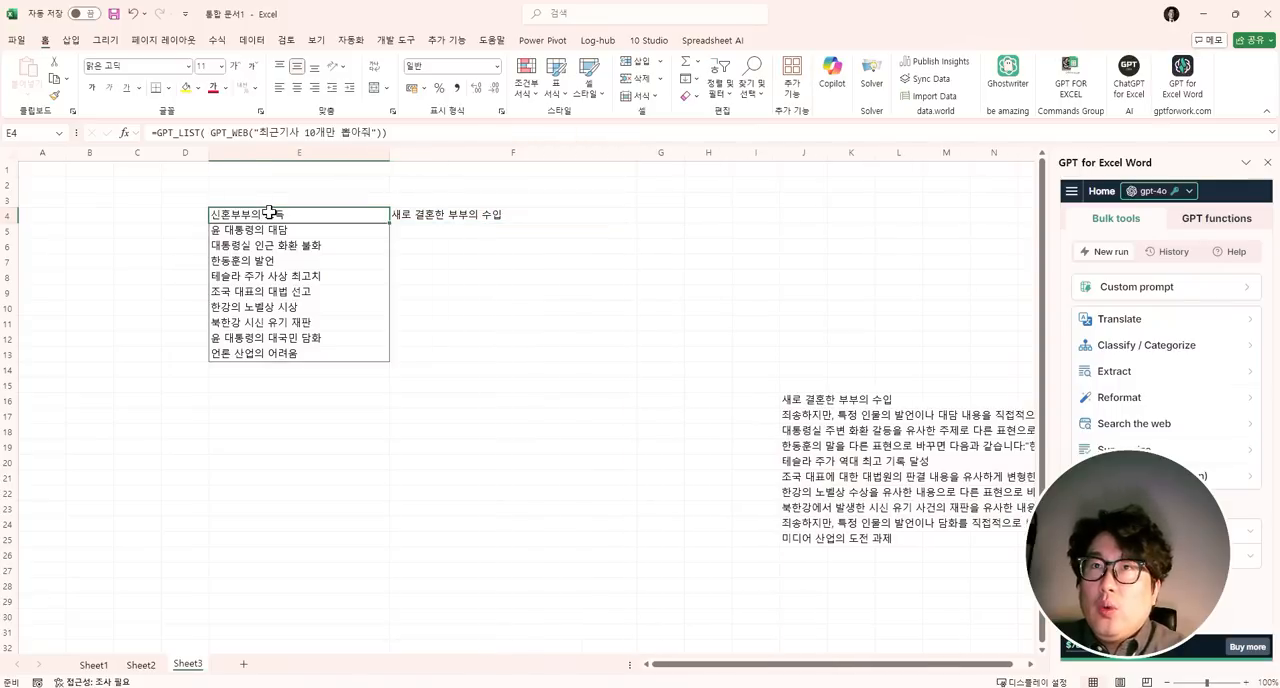
left_click_drag(808, 400, 808, 540)
left_click(549, 212)
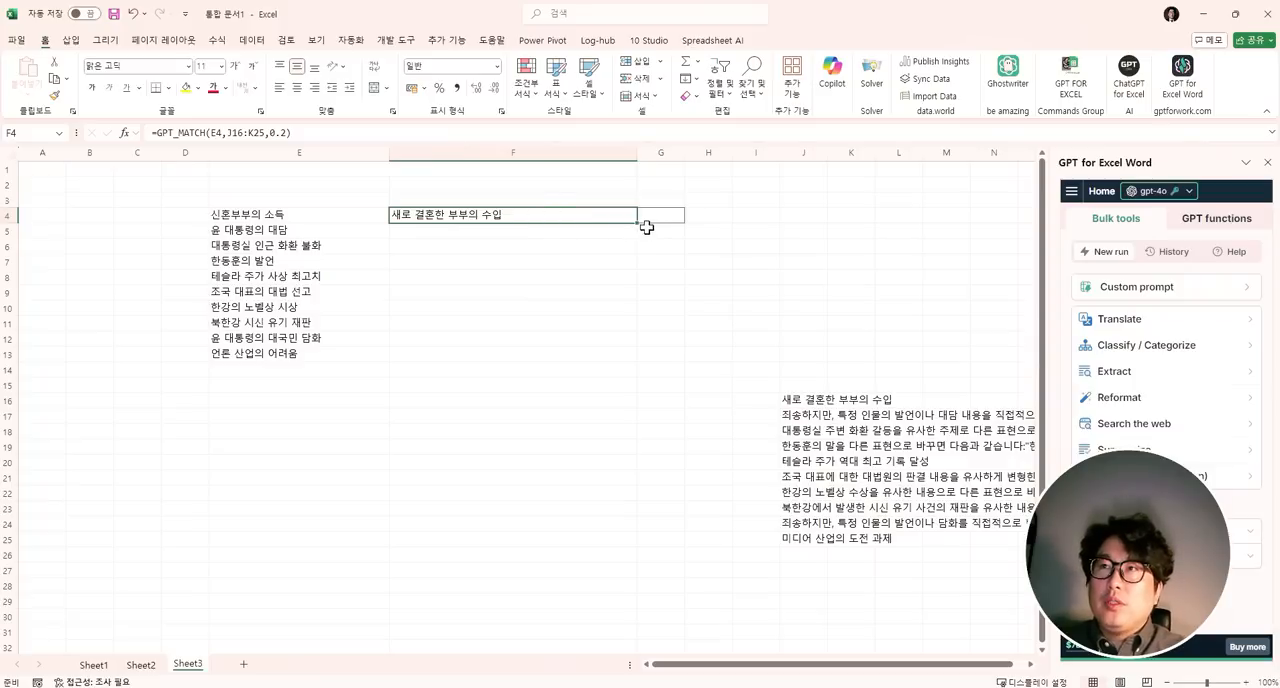
left_click_drag(634, 222, 614, 358)
left_click(428, 220)
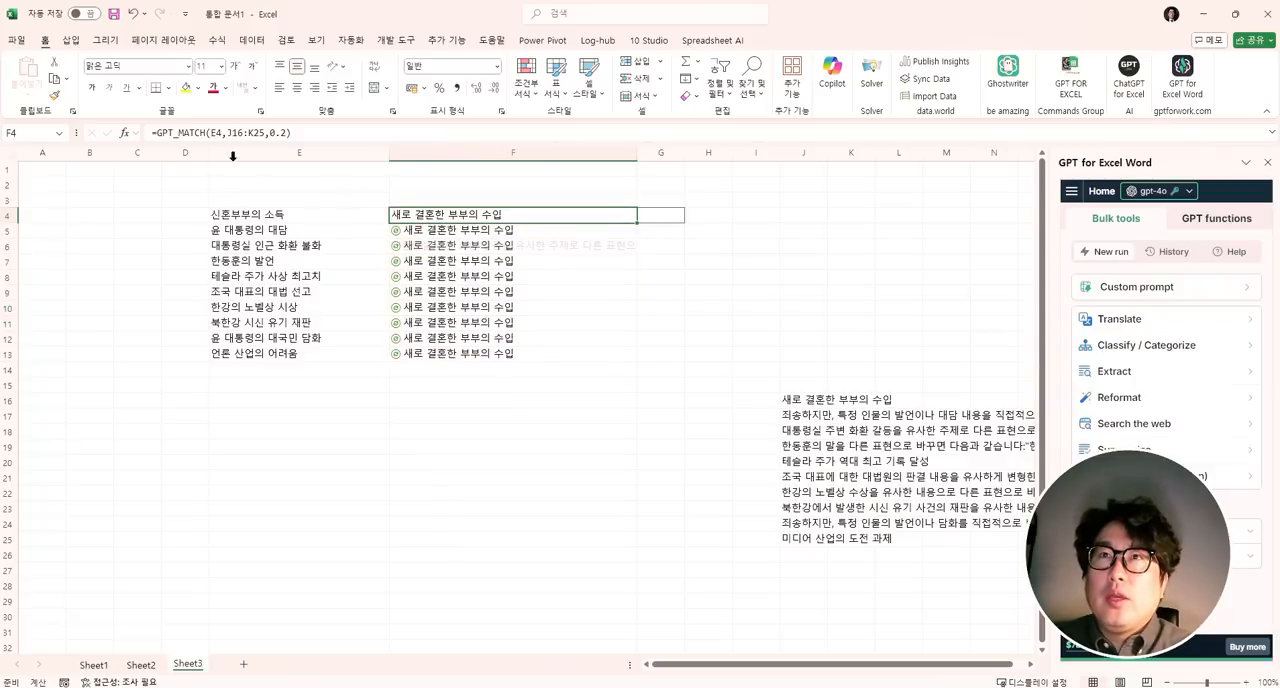
- Make the lookup range in F4 absolute as $J$16:$K$25 and fill the GPT_MATCH formula down to F13 again
left_click(229, 132)
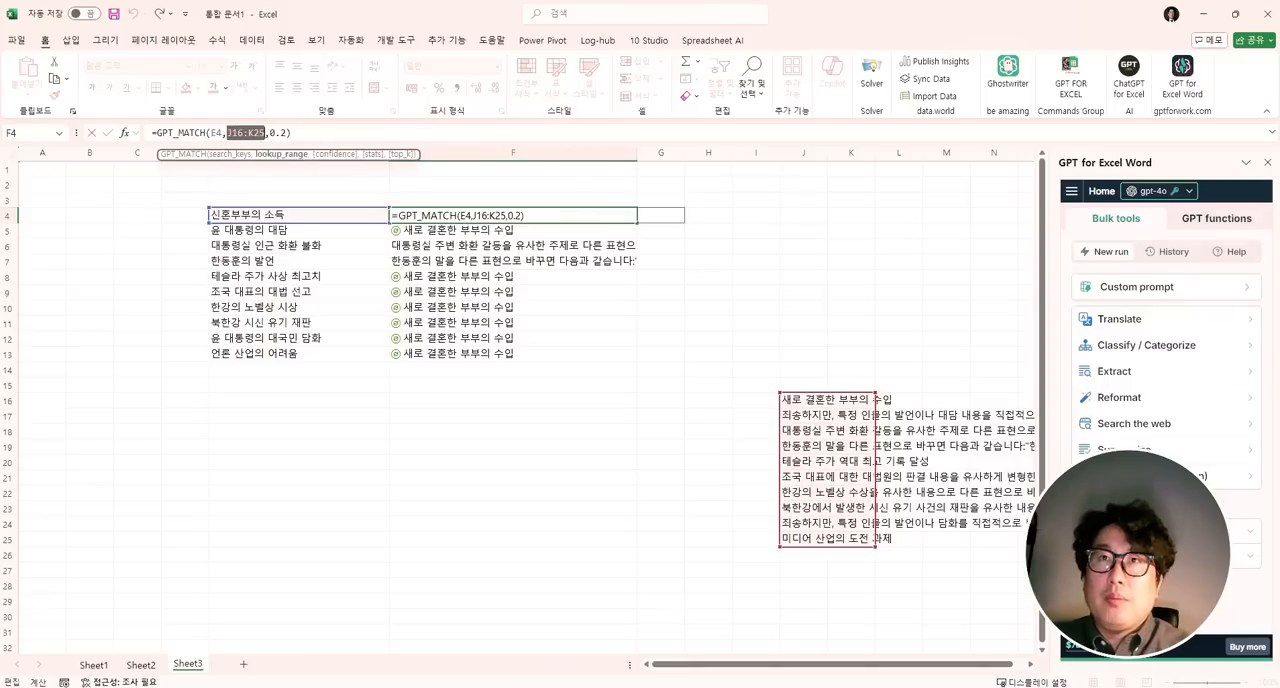
key("F4")
key("Return")
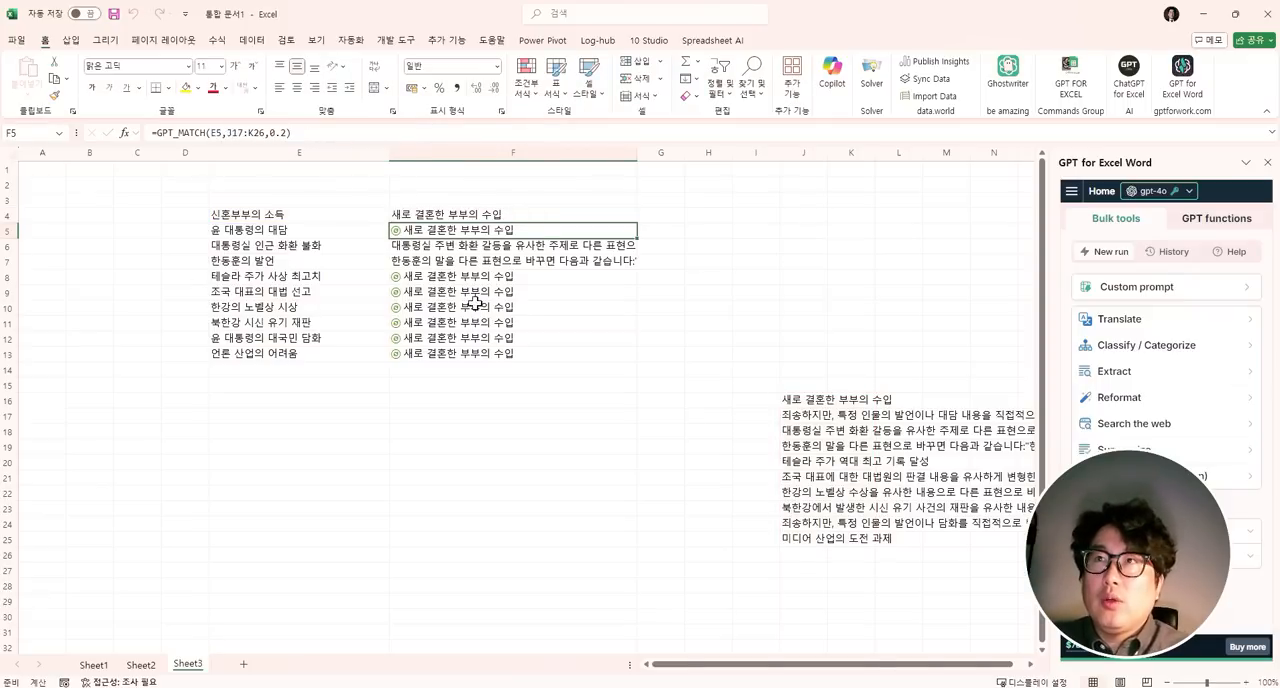
left_click(552, 214)
left_click_drag(638, 224, 600, 356)
left_click_drag(280, 218, 257, 354)
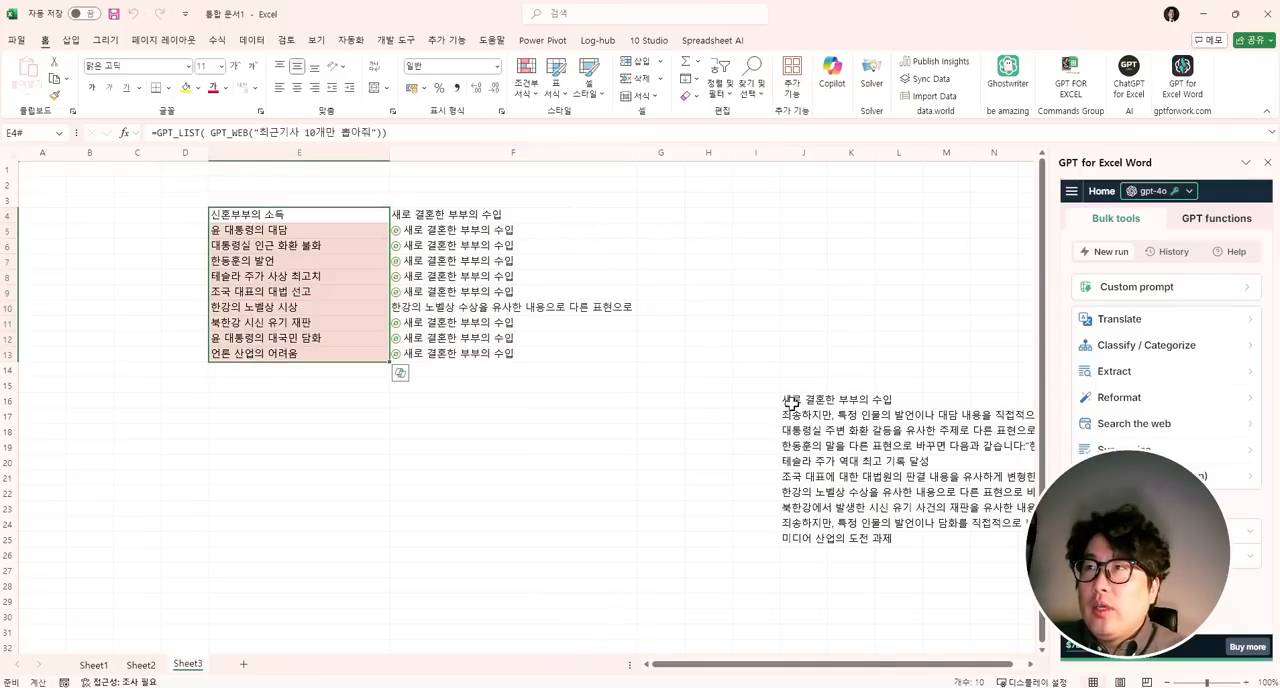
left_click_drag(800, 399, 800, 524)
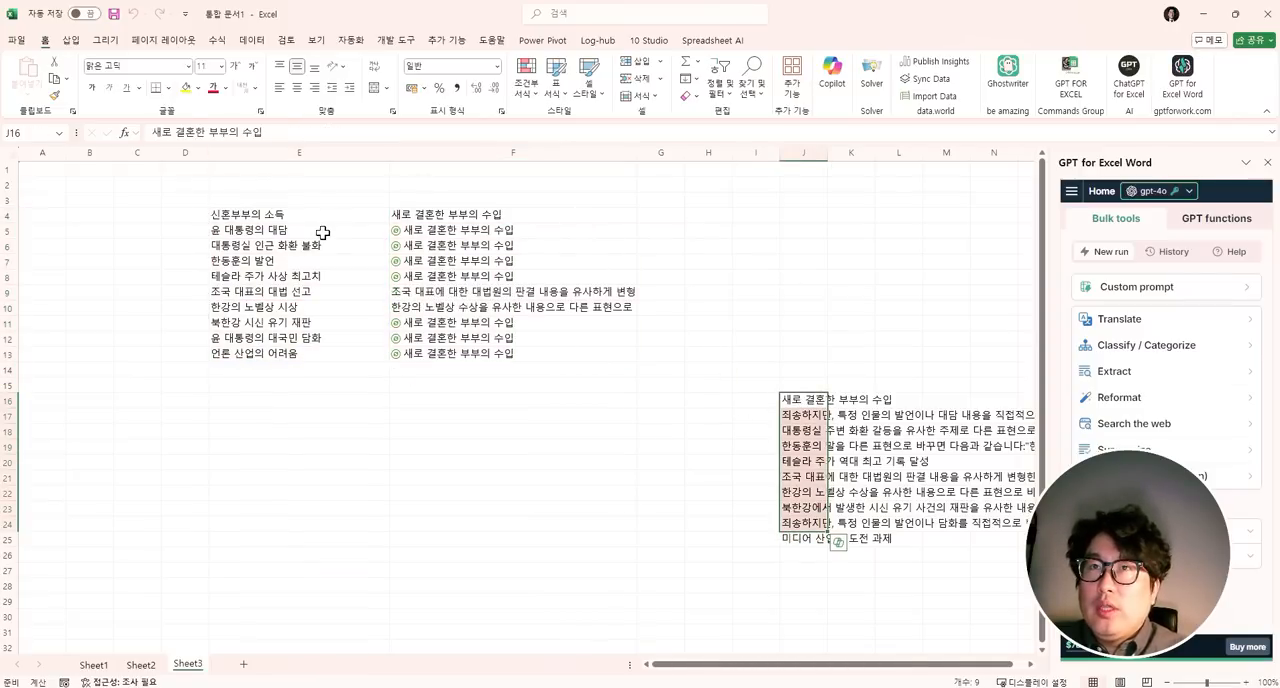
left_click_drag(422, 217, 400, 357)
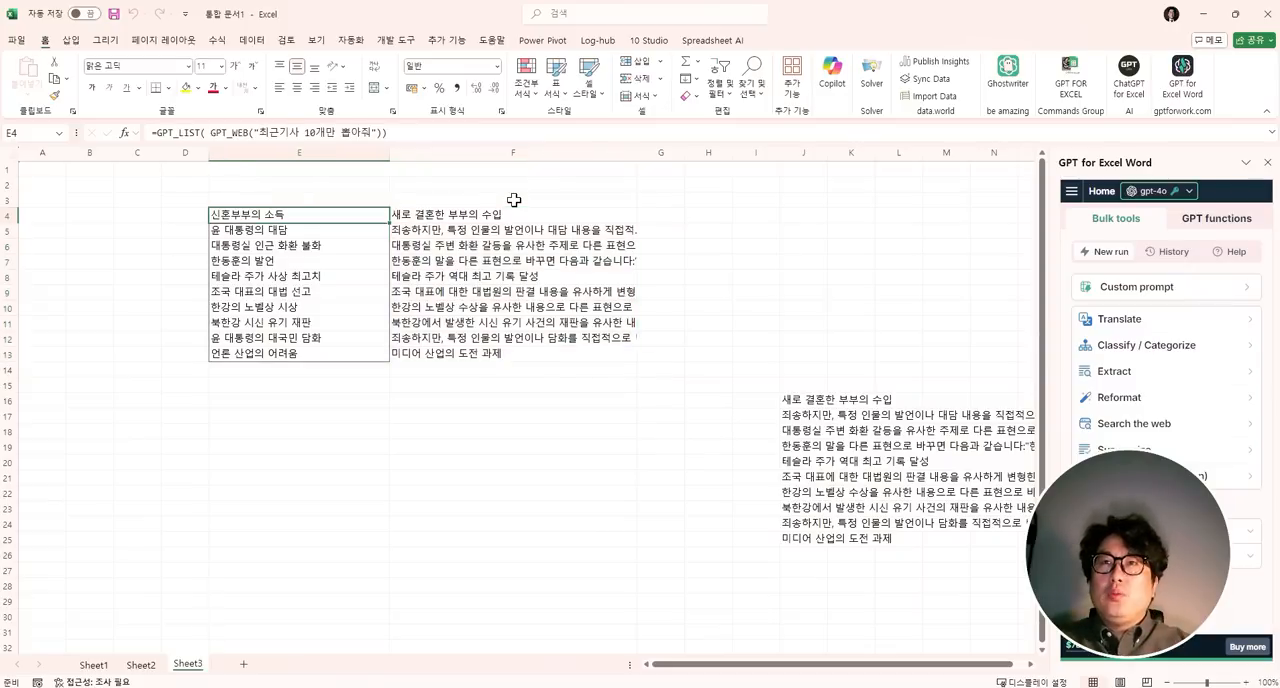
- Fill the rewritten list in J16:J25 with yellow and the article titles in E4:E13 with light orange
left_click(251, 214)
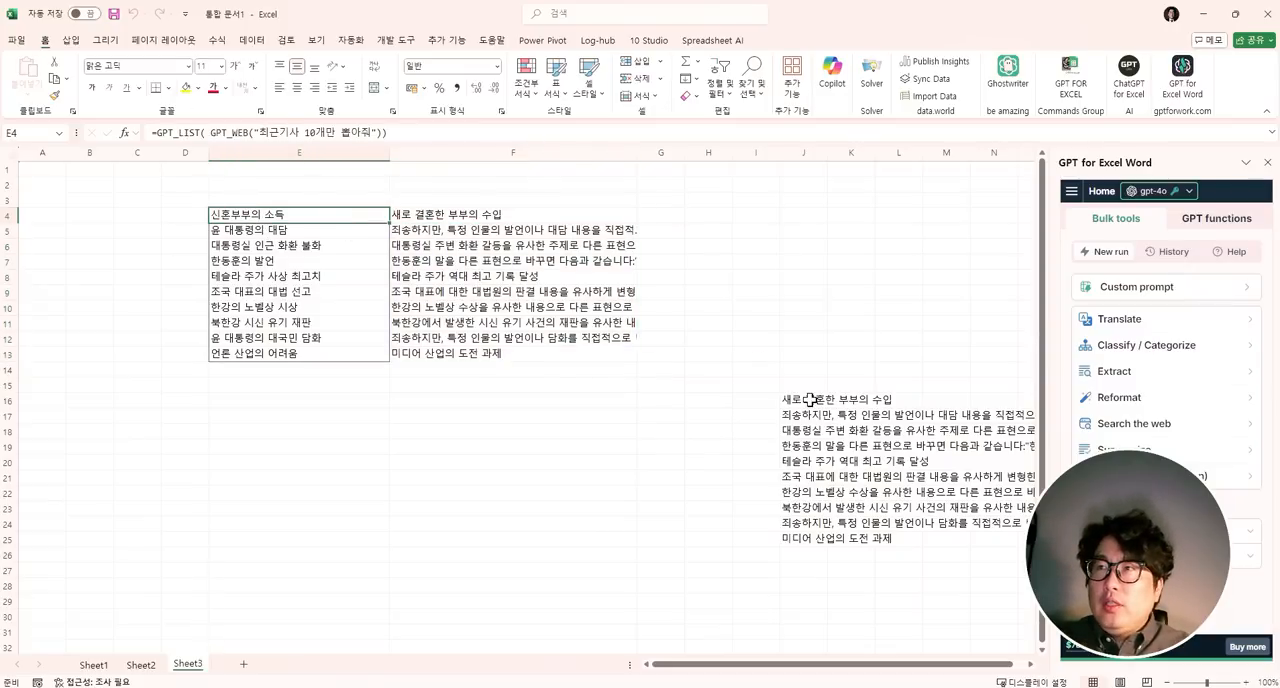
left_click_drag(810, 399, 813, 541)
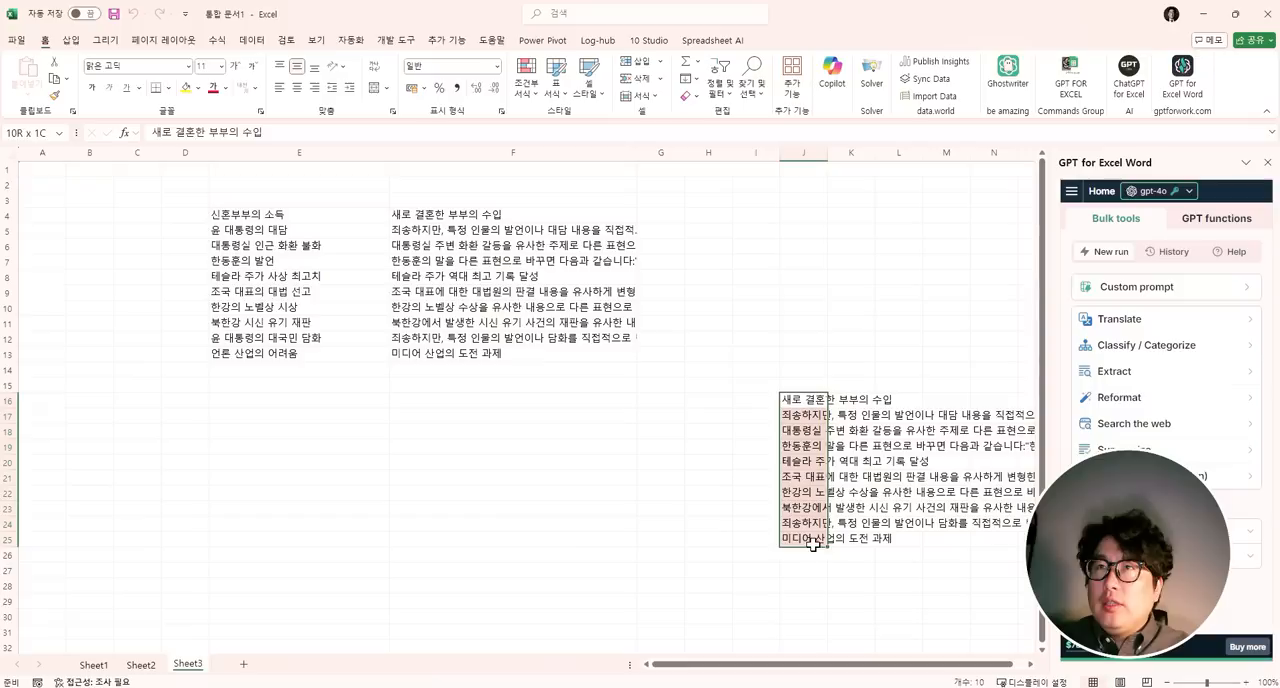
left_click(186, 88)
left_click_drag(271, 213, 271, 352)
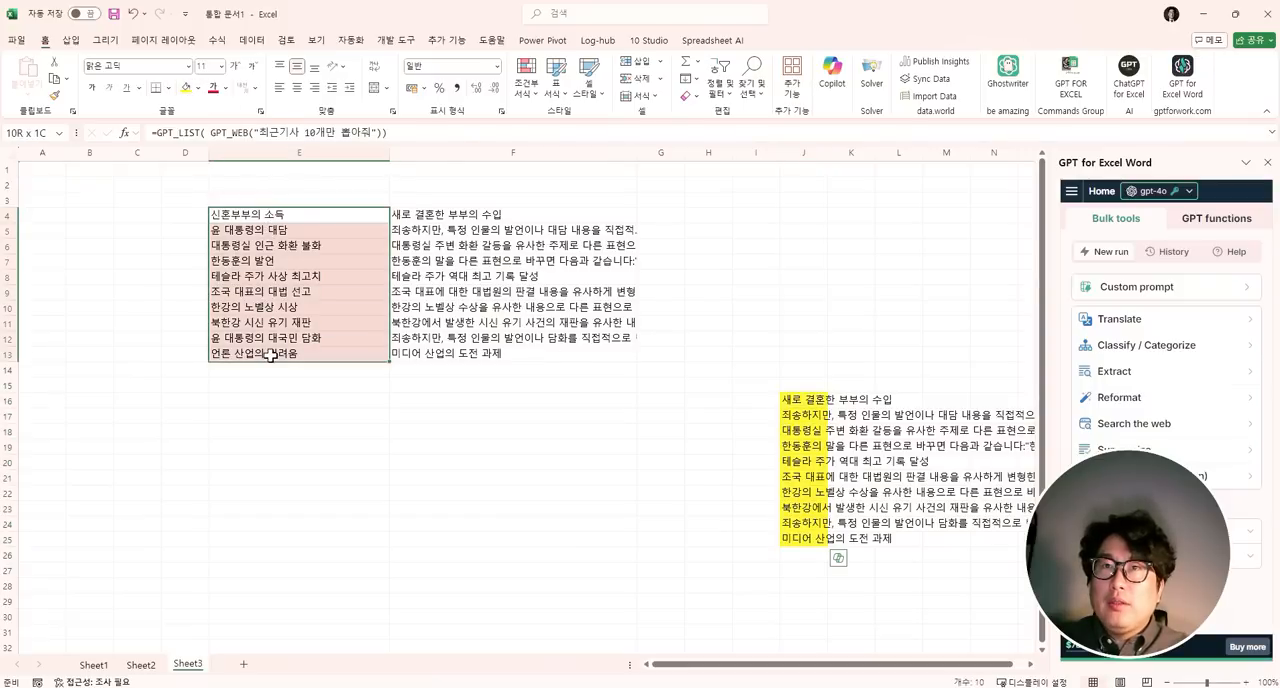
left_click(197, 88)
left_click(243, 176)
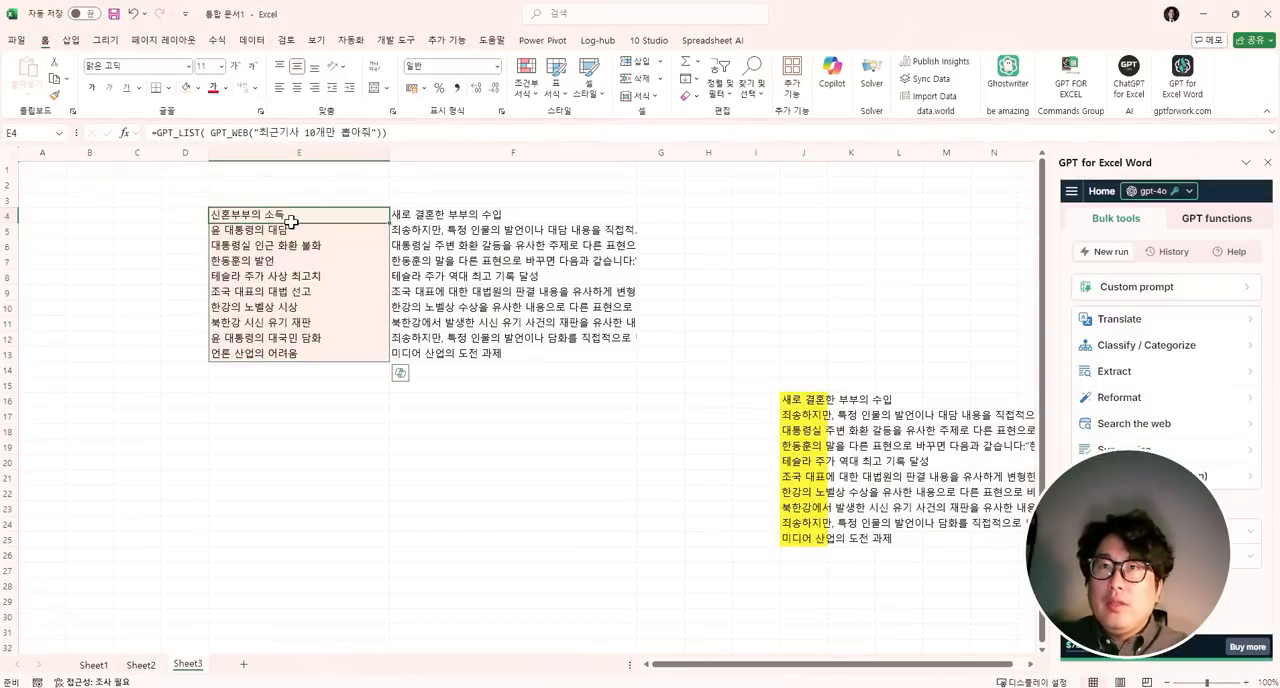
- Compare the matched titles in F4:F13 with the rewritten list in J16:J25 and check the GPT_MATCH formulas
left_click_drag(794, 404, 805, 536)
left_click(440, 204)
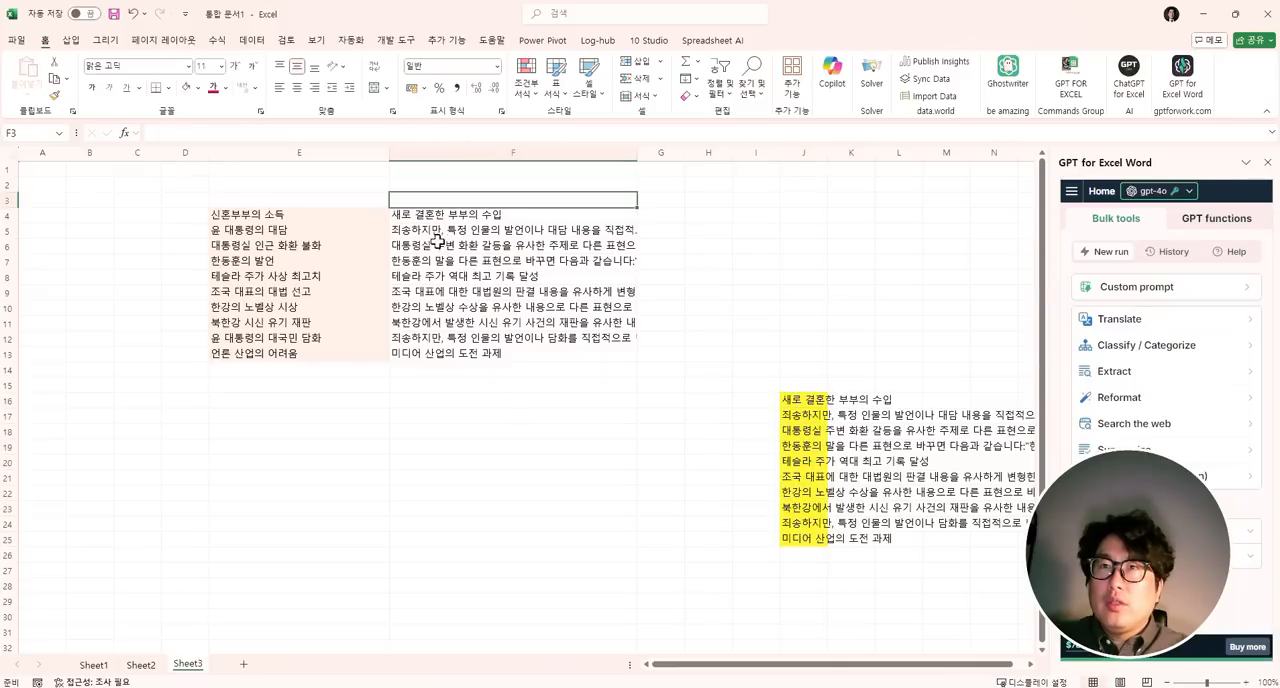
left_click(436, 244)
left_click(445, 279)
left_click(446, 320)
left_click(441, 350)
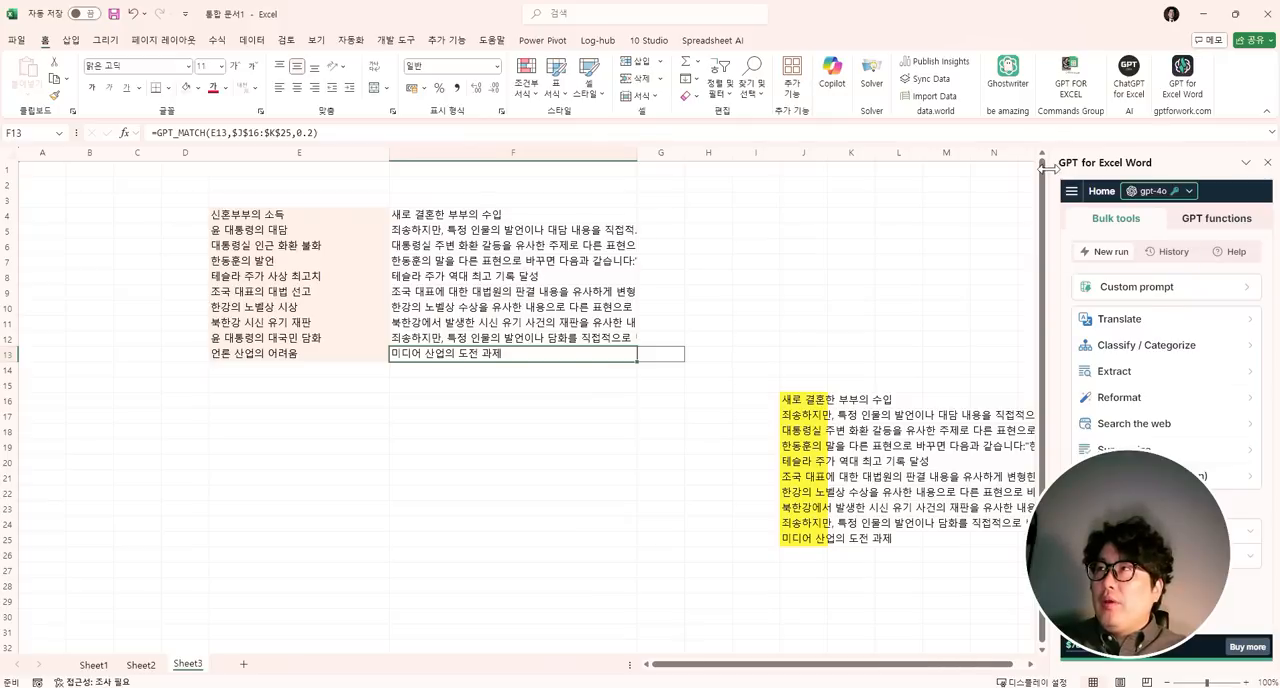
- Open the list of GPT functions in the GPT for Excel Word add-in
left_click(1210, 230)
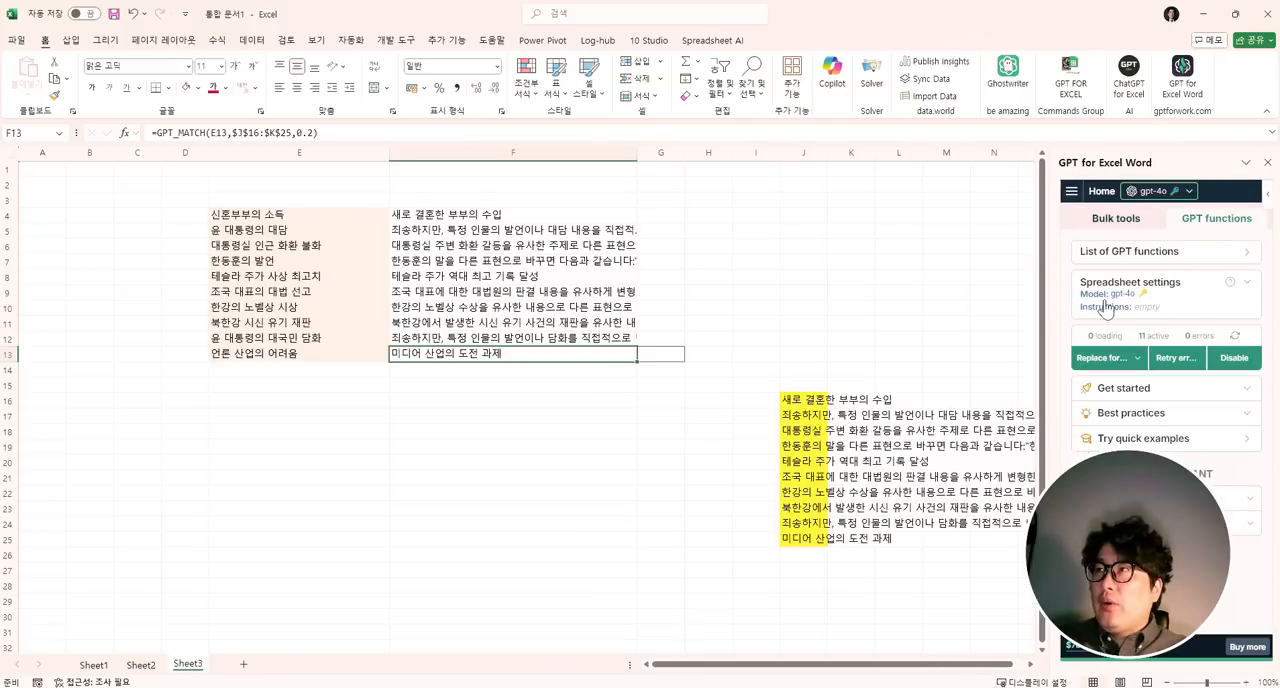
left_click_drag(1125, 493, 203, 488)
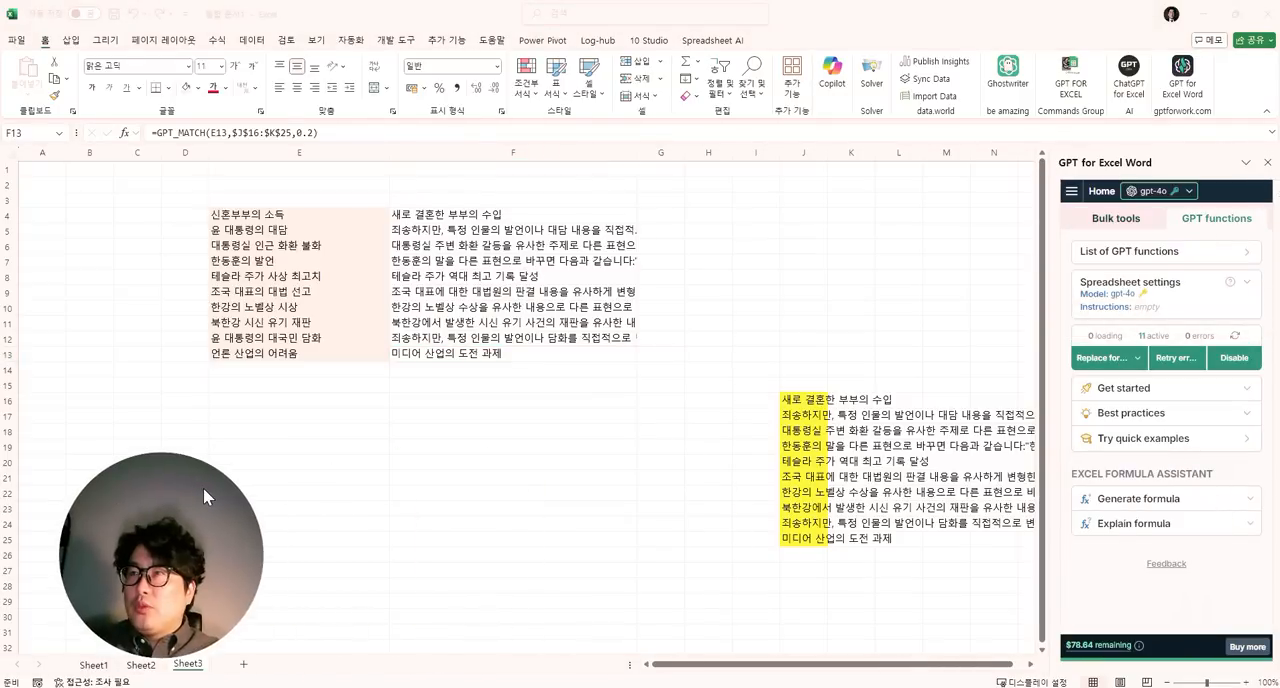
left_click(1135, 508)
left_click(1115, 258)
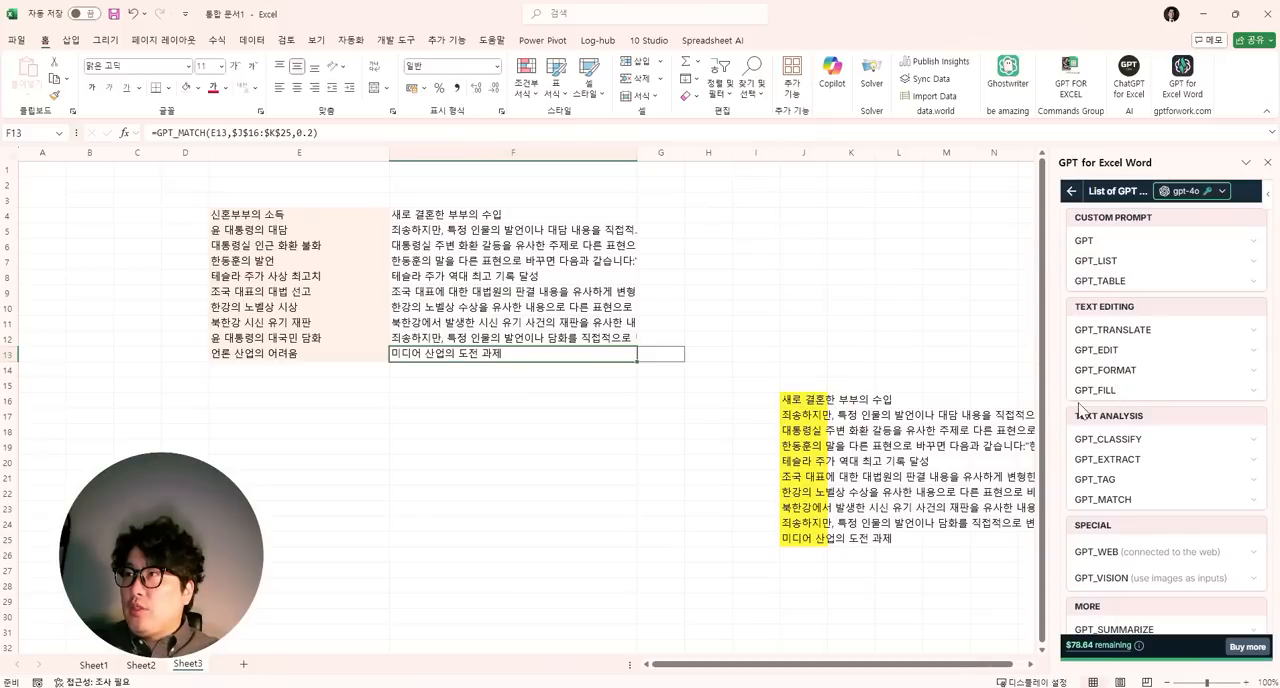
- Enter the first example pair in row 17: 축구 in E17 and 축구공 in F17
left_click(449, 431)
left_click(331, 417)
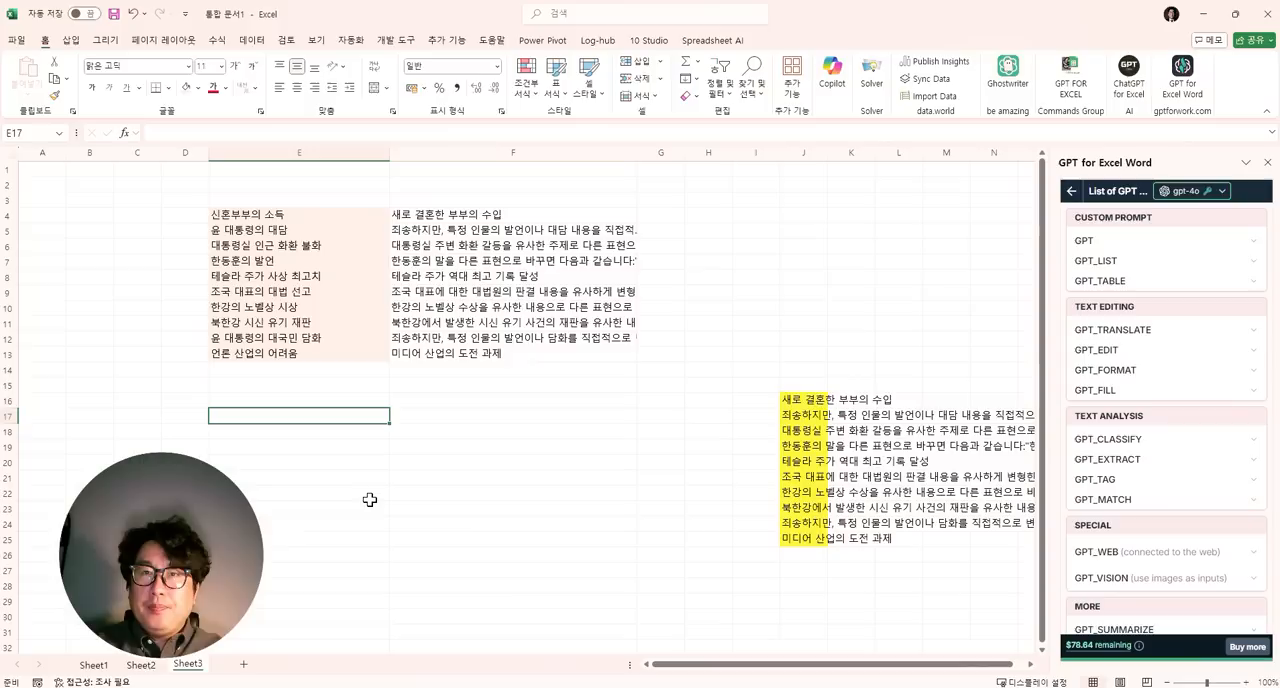
left_click_drag(155, 530, 918, 526)
left_click(312, 422)
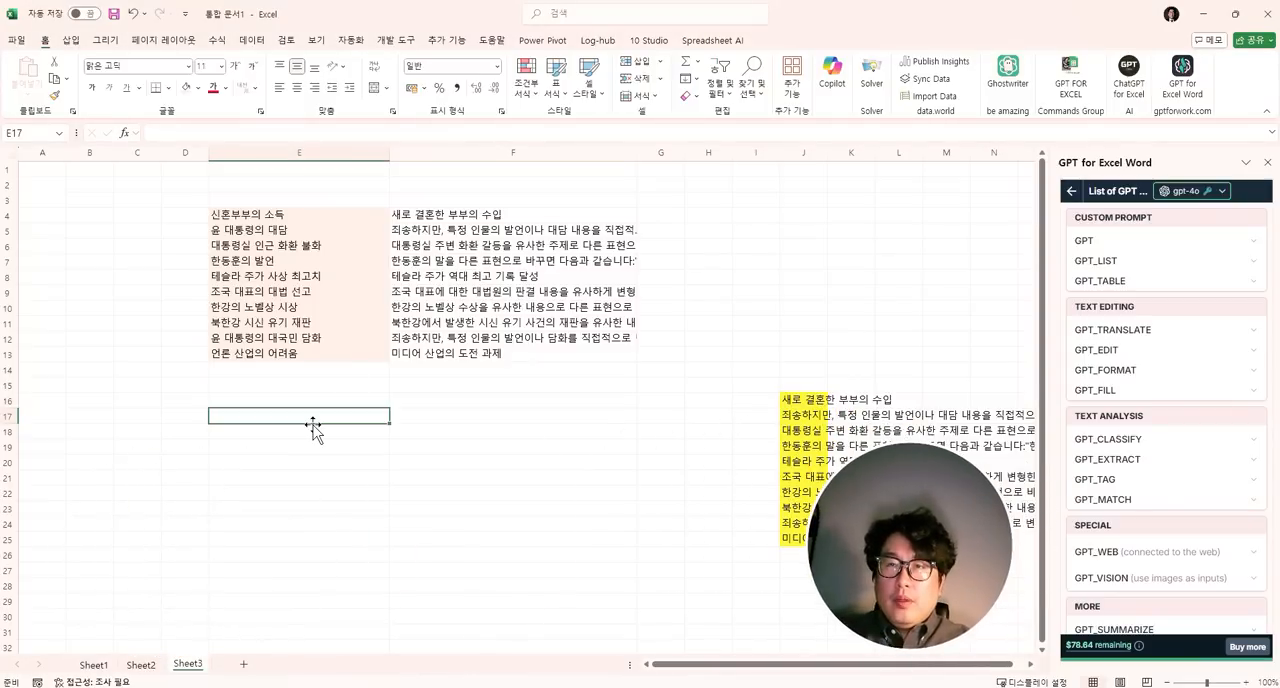
type("추")
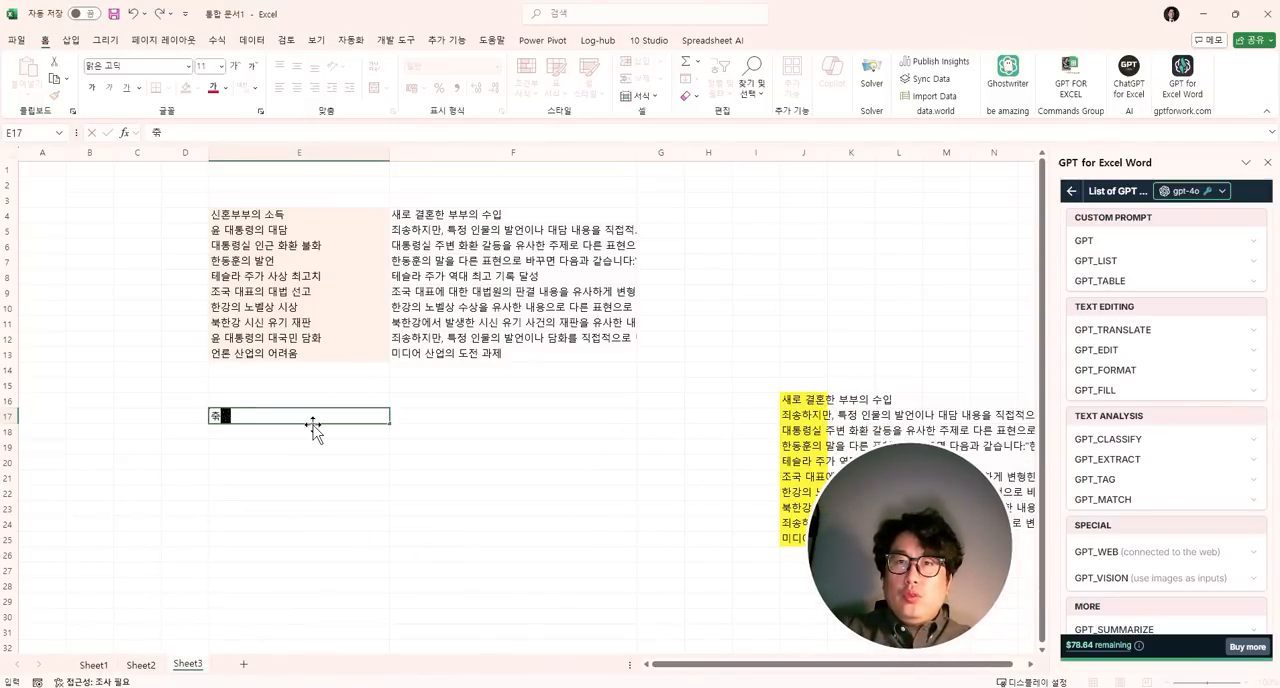
type("축구")
key("Tab")
type("축국")
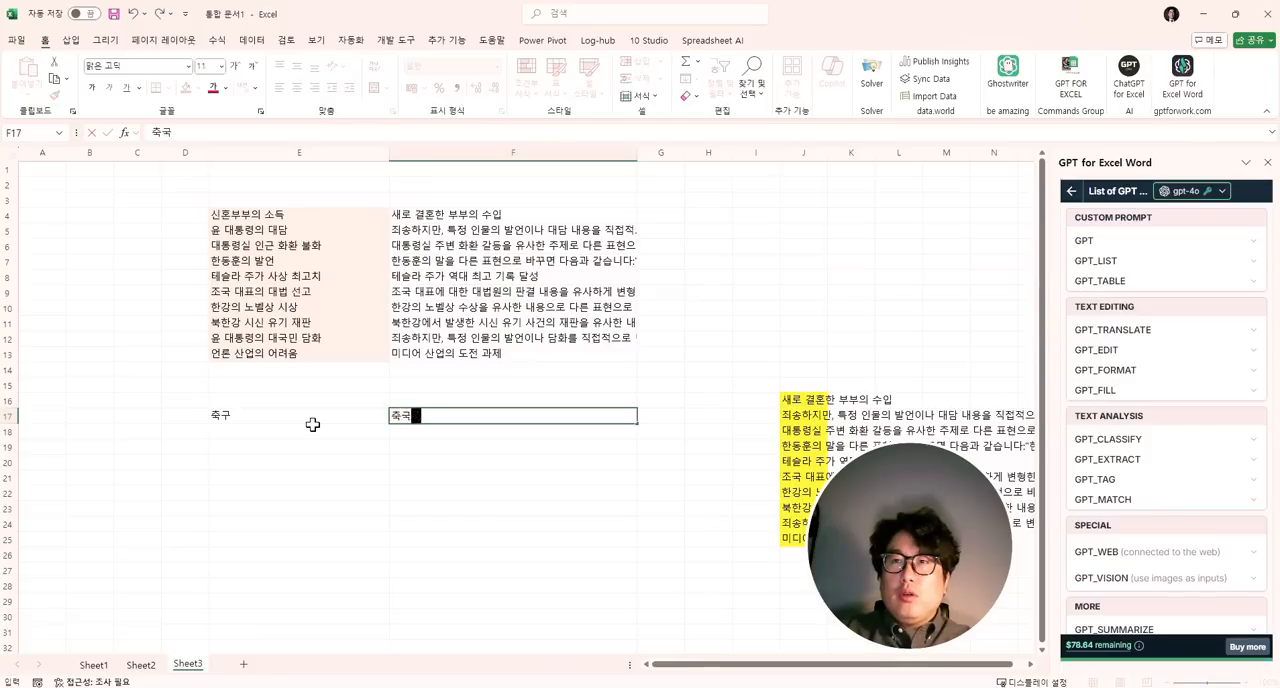
type("공")
key("Return")
- Enter the pairs 야구 and 야구공 in row 18 and 럭비 and 럭비공 in row 19, plus 탁구 in E20
type("약")
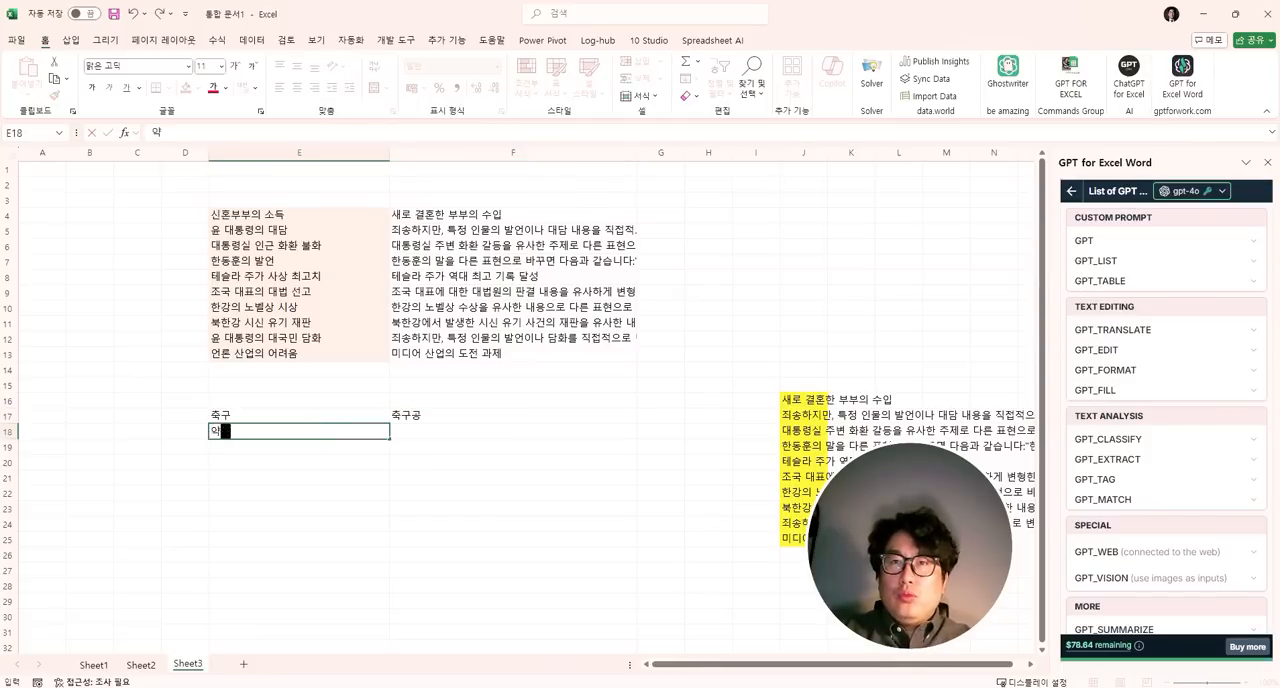
type("구")
key("Tab")
type("야구공")
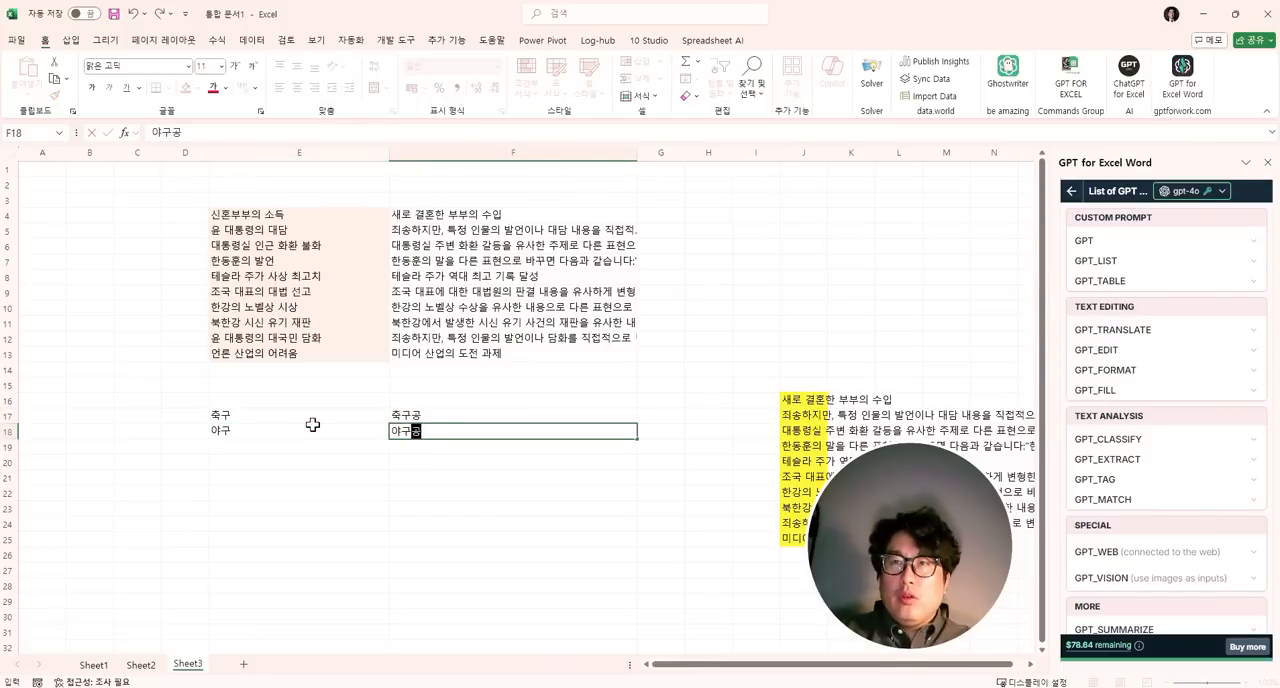
key("Return")
type("럭비")
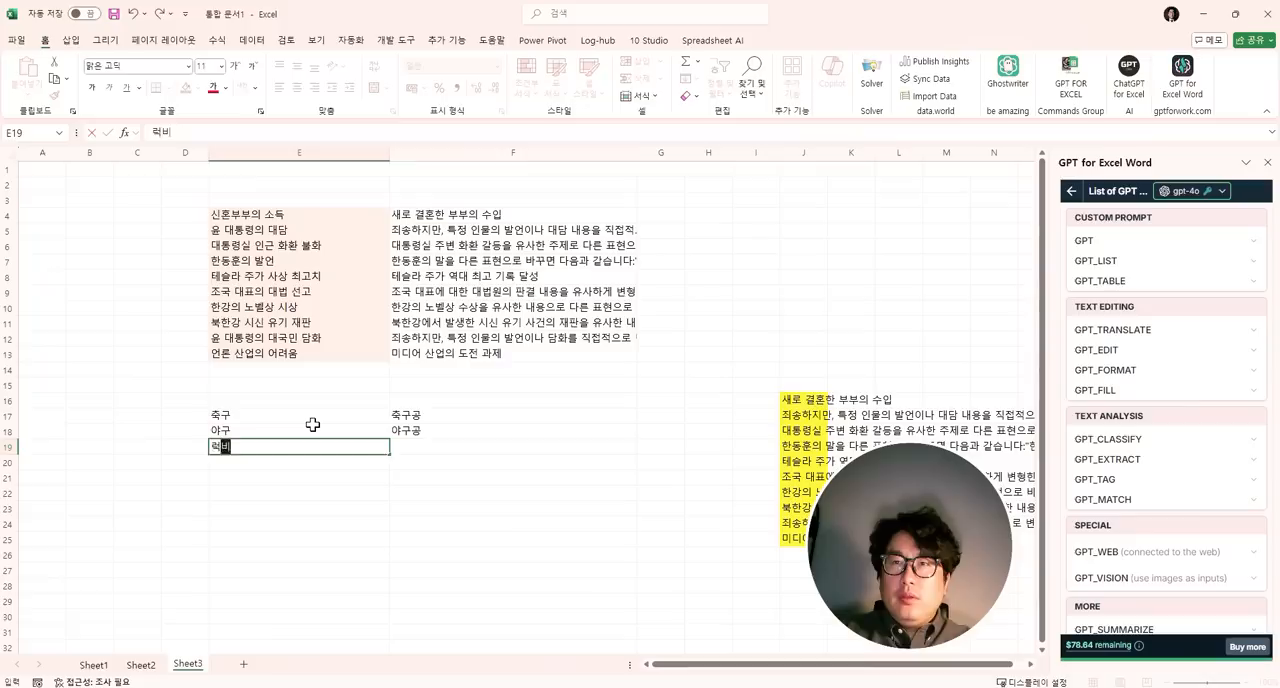
key("Tab")
type("럭비공")
key("Return")
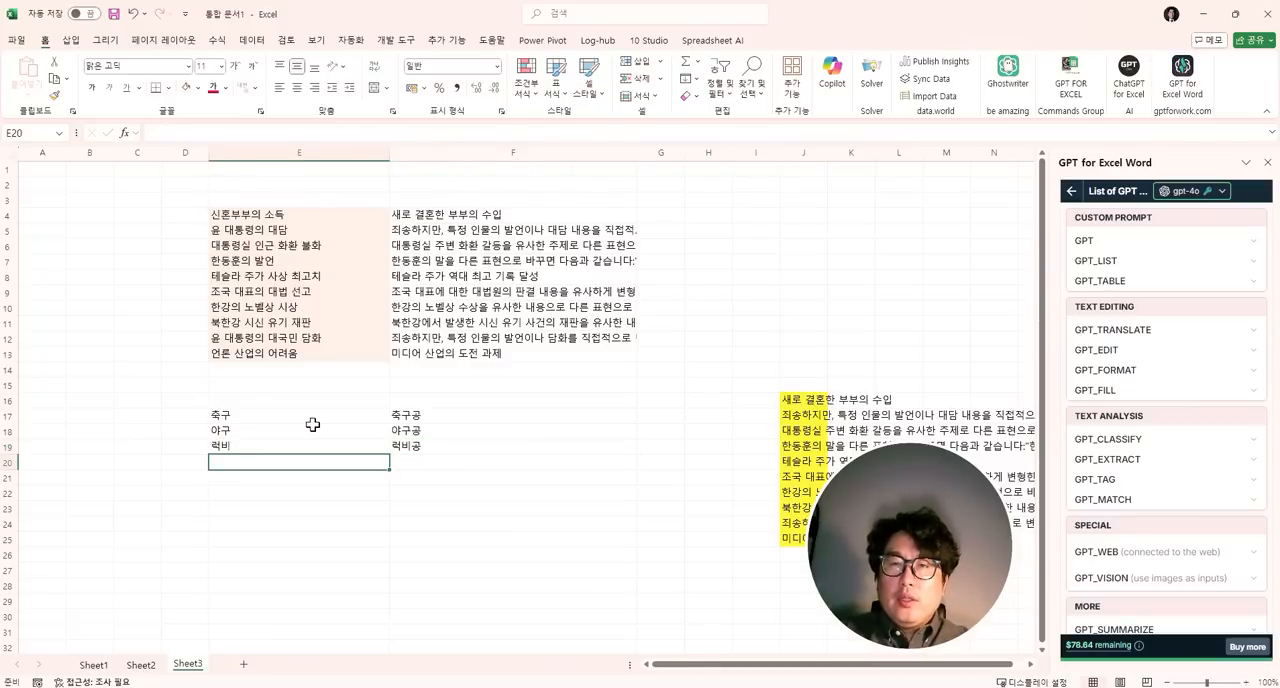
type("탁구")
key("Tab")
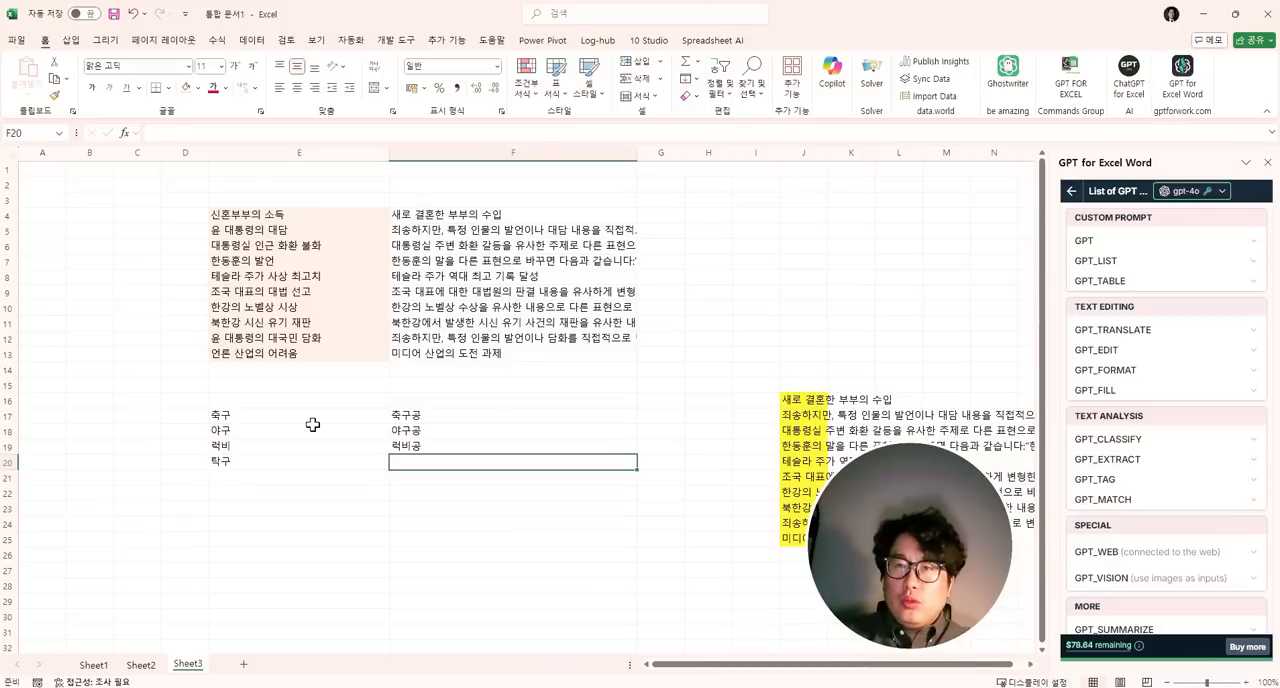
- Complete F20 from the example pairs by running =gpt_fill($E$17:$F$19,E20)
type("=gpt")
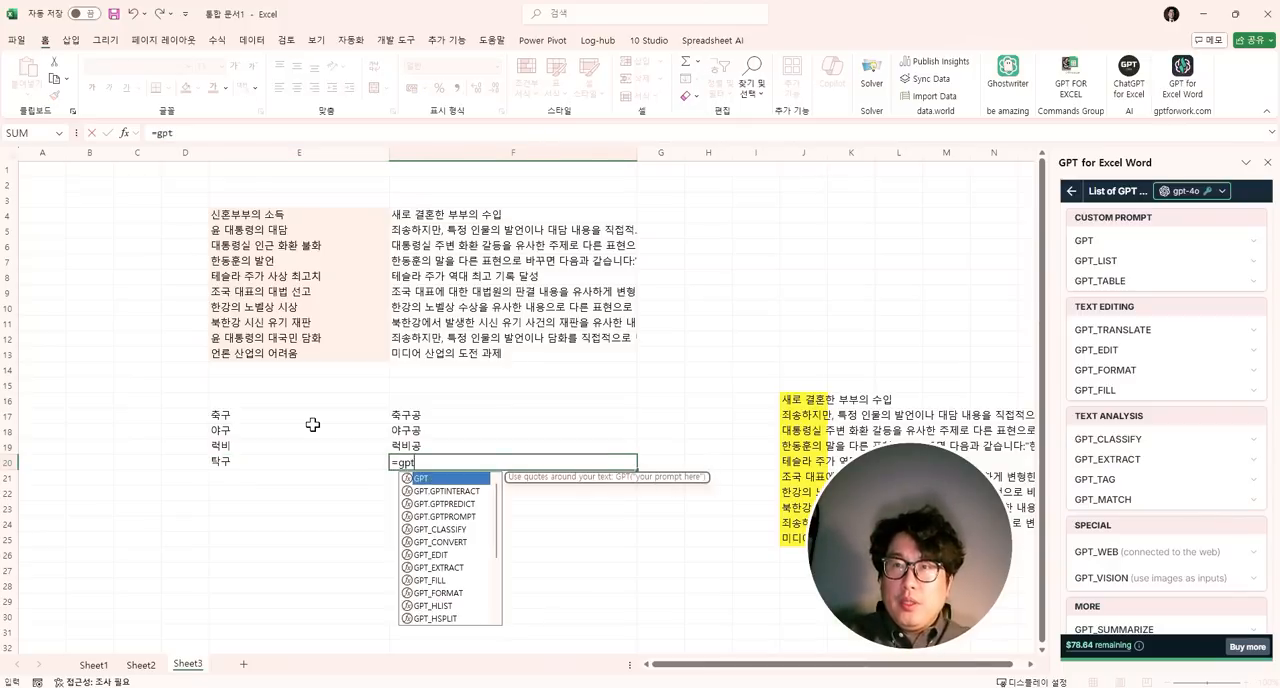
type("_라")
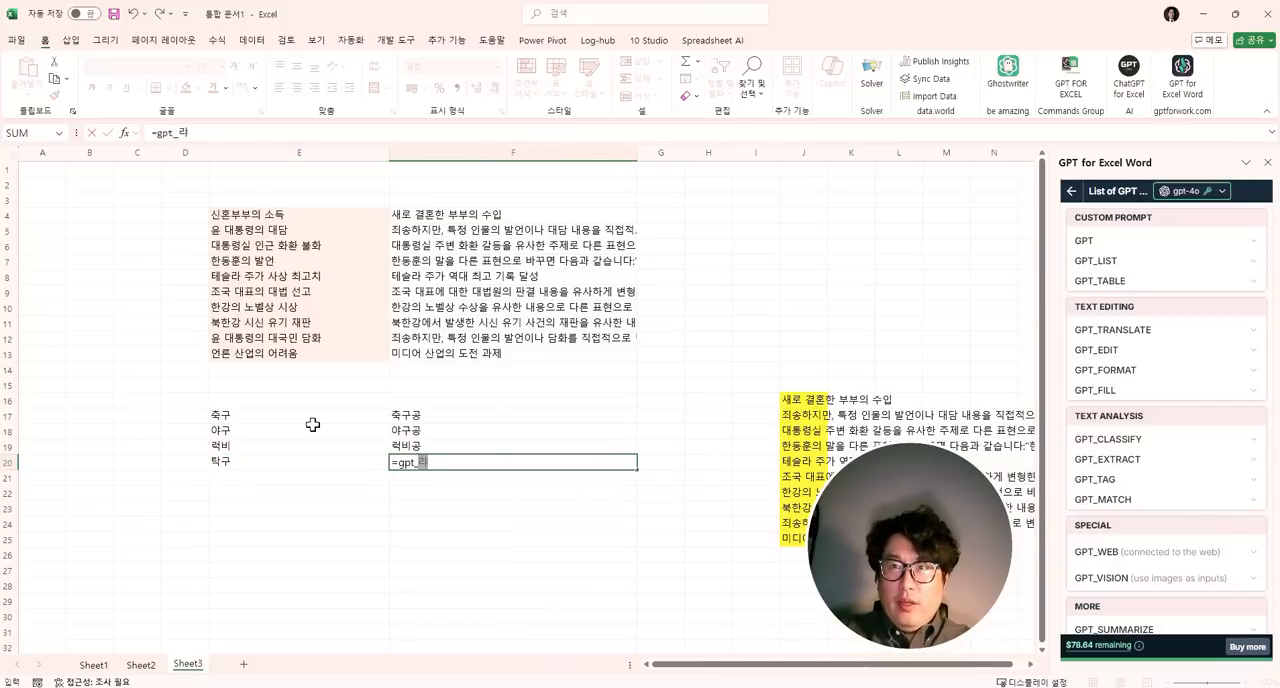
key("BackSpace")
type("fill(")
key("Up")
key("Up")
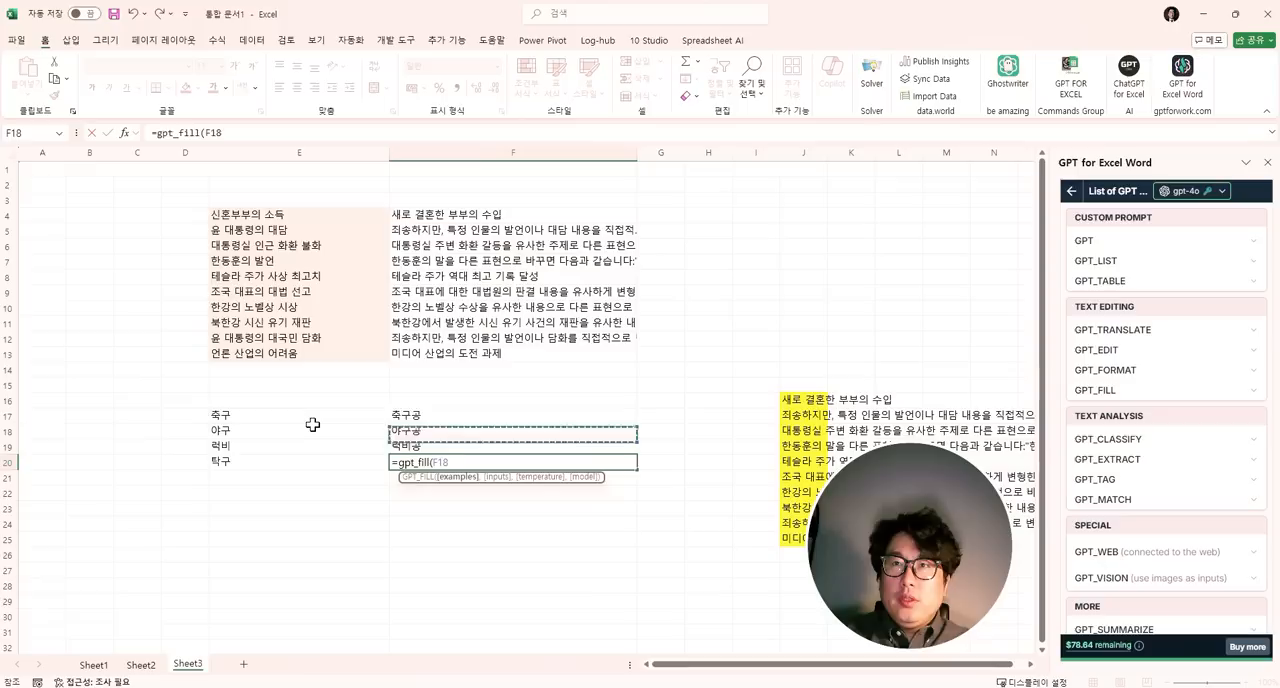
key("Up")
key("Left")
key("shift+Right")
key("shift+Down")
key("shift+Down")
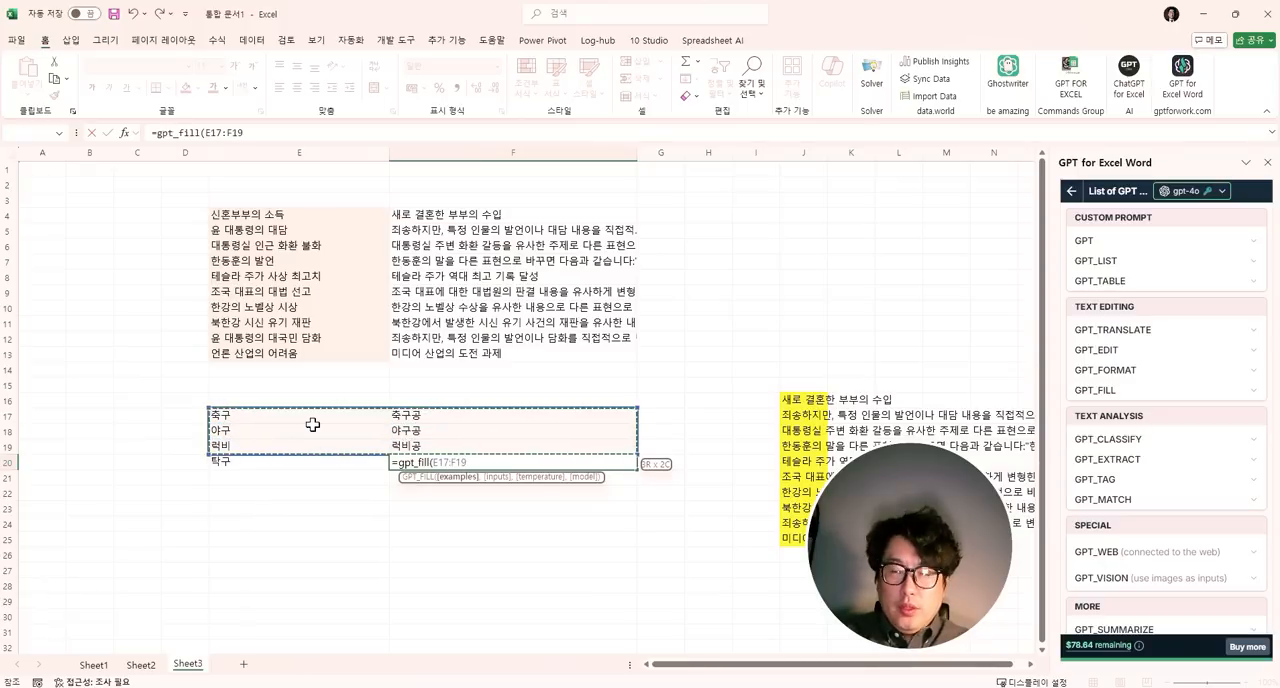
key("F4")
type(",")
key("Left")
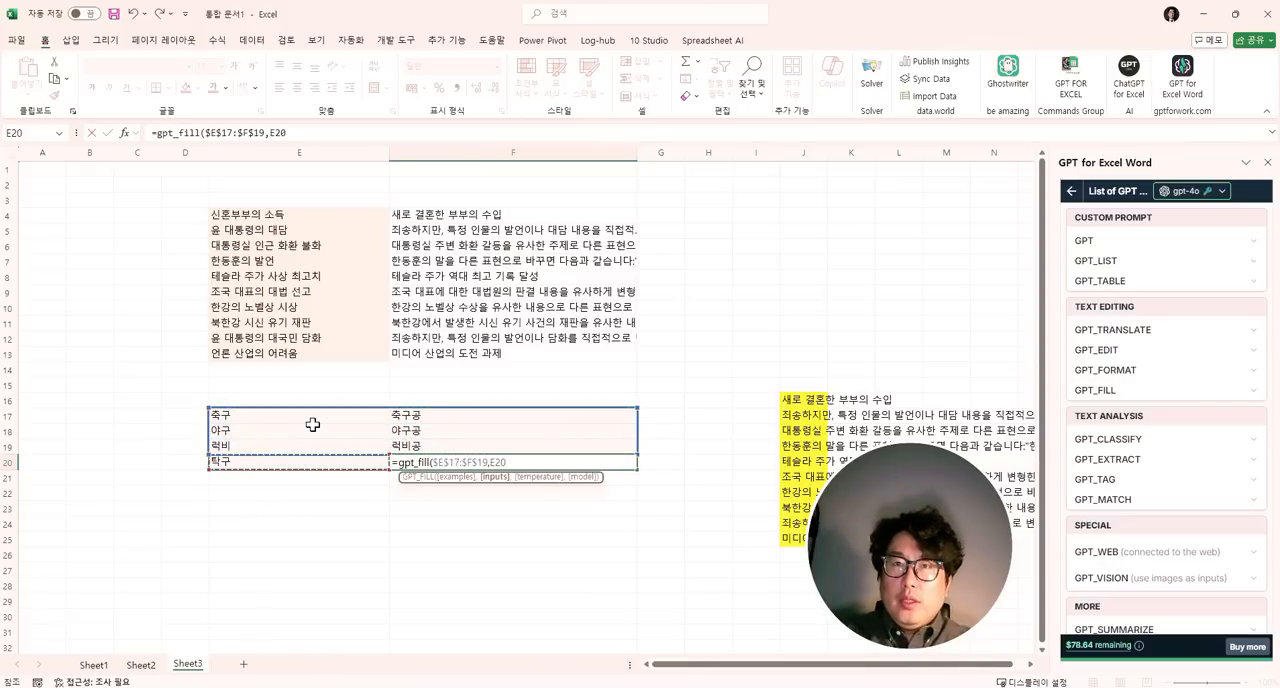
key("Return")
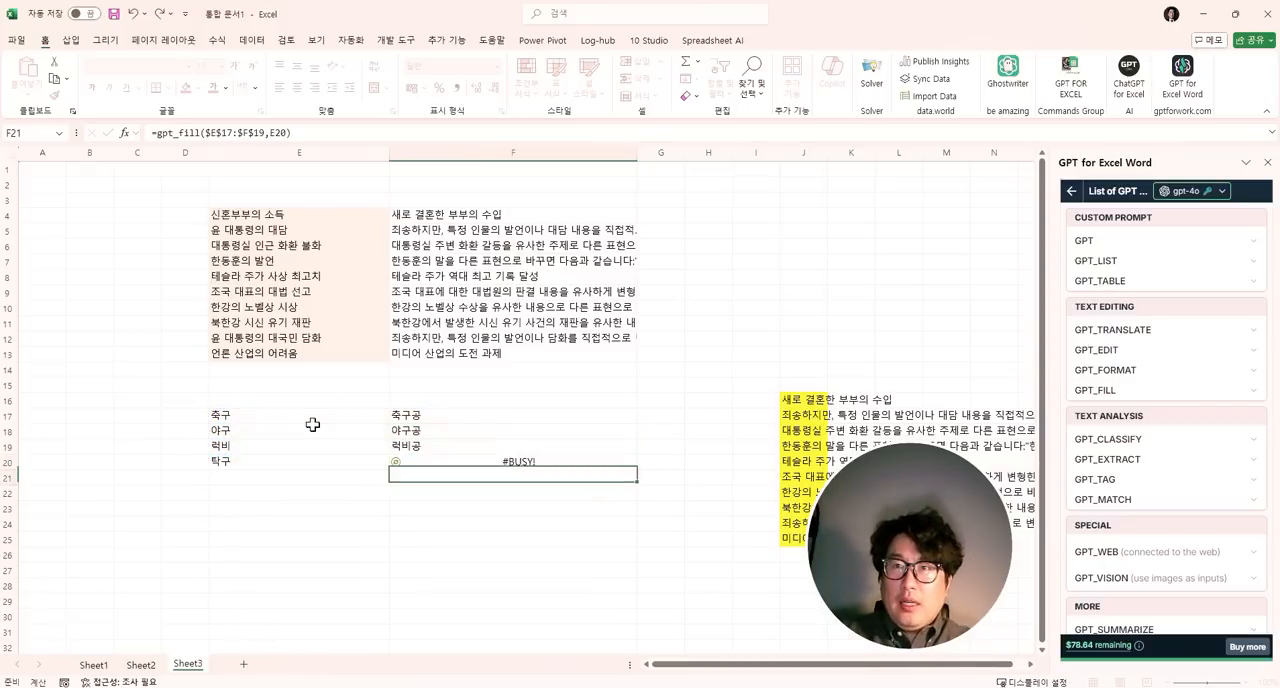
- Review the example pairs in rows 17 to 19 and fill the GPT_FILL result cell F20 with light orange
key("Up")
key("Up")
key("Up")
key("Left")
key("Up")
key("Right")
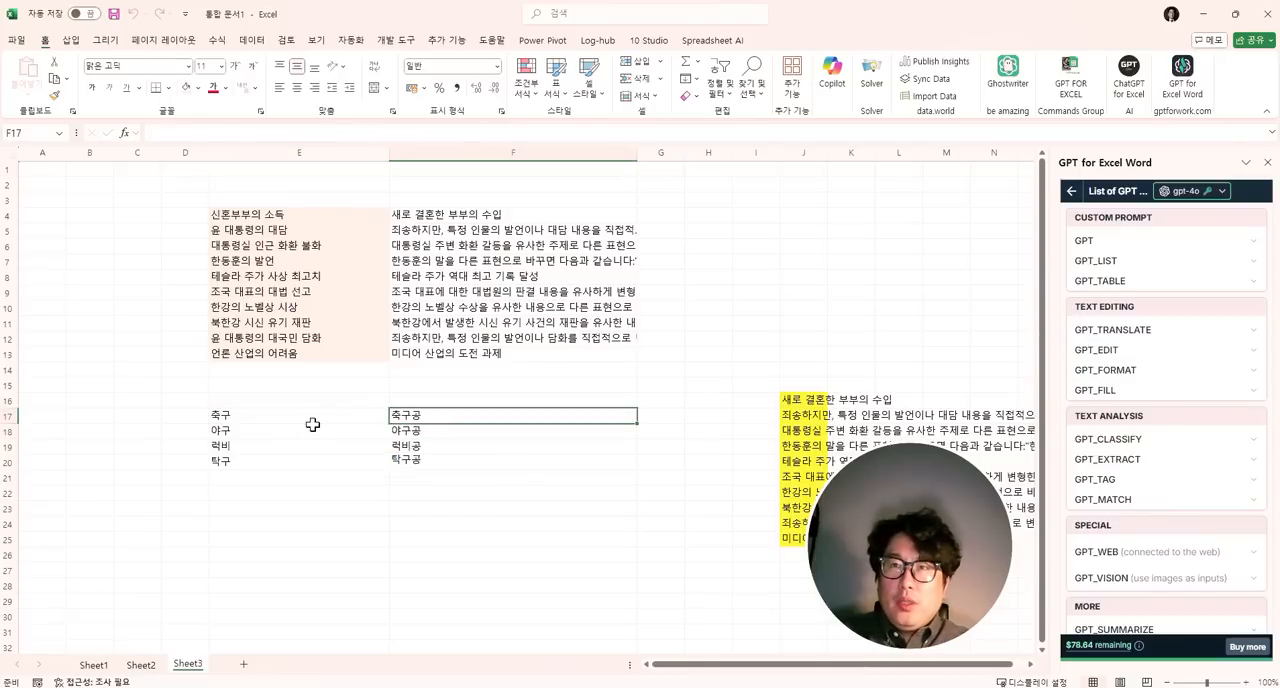
key("Down")
key("Down")
key("Down")
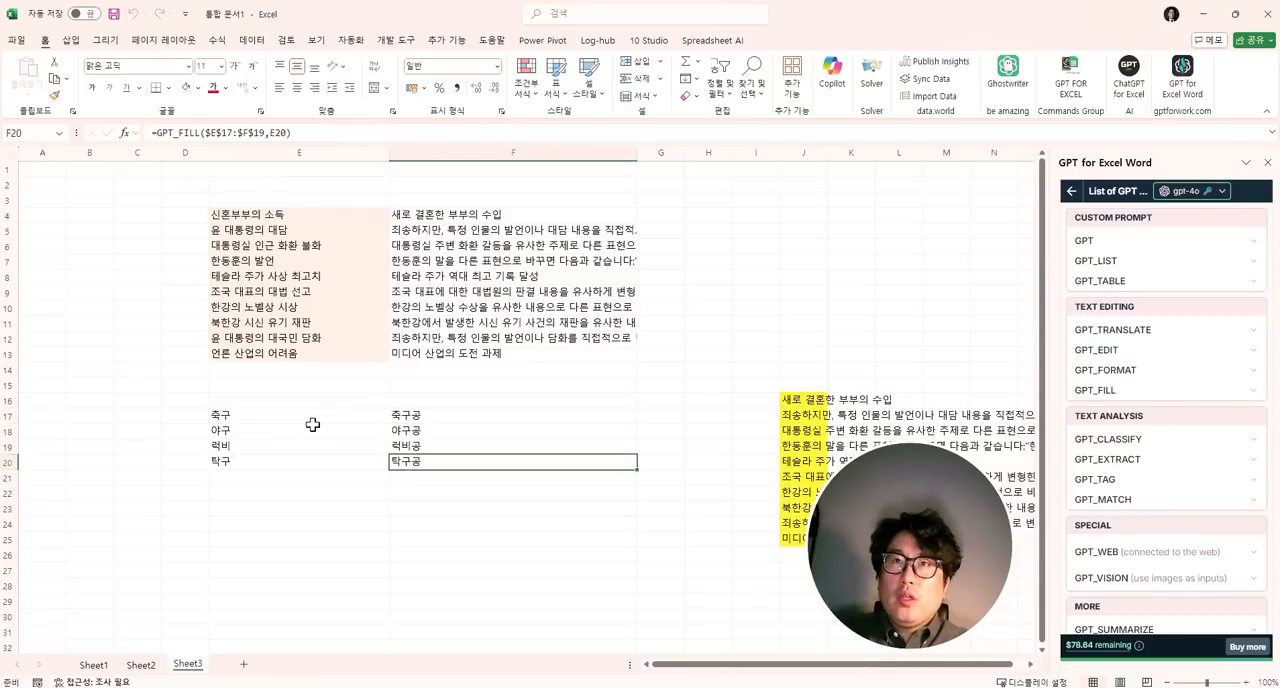
- Enter the numbers 1, 3, 5, 7 and 9 down E23:E27
left_click(340, 524)
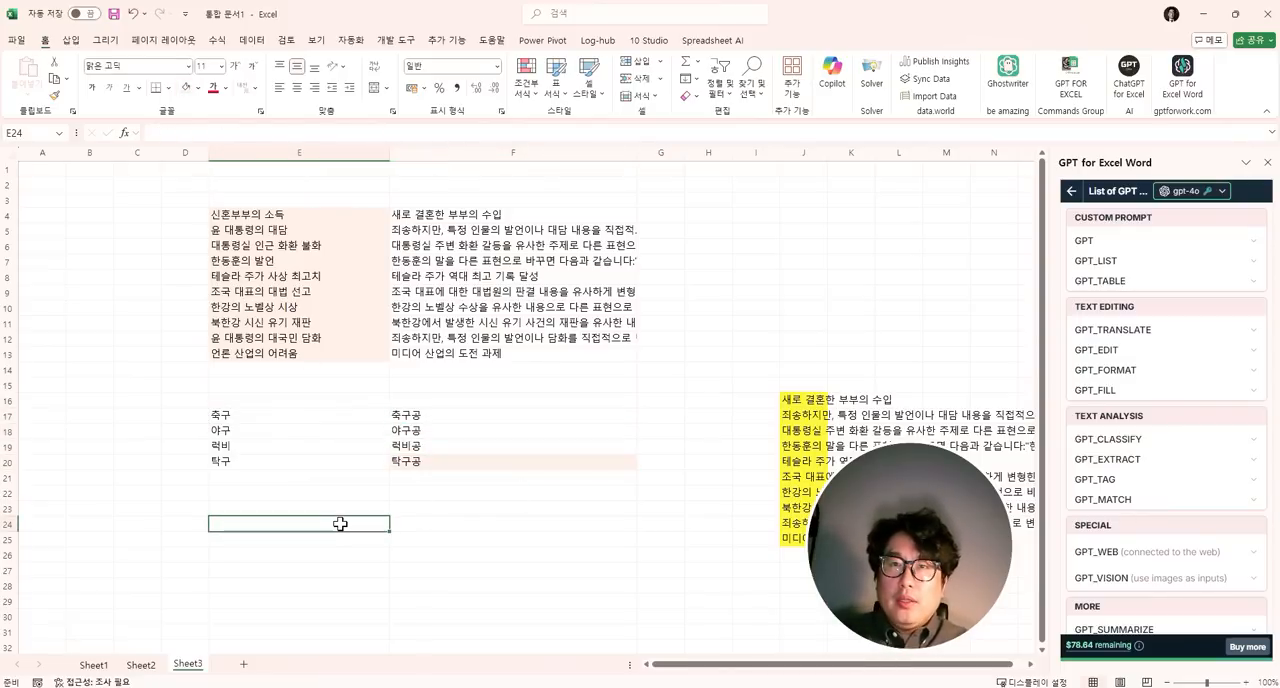
key("Up")
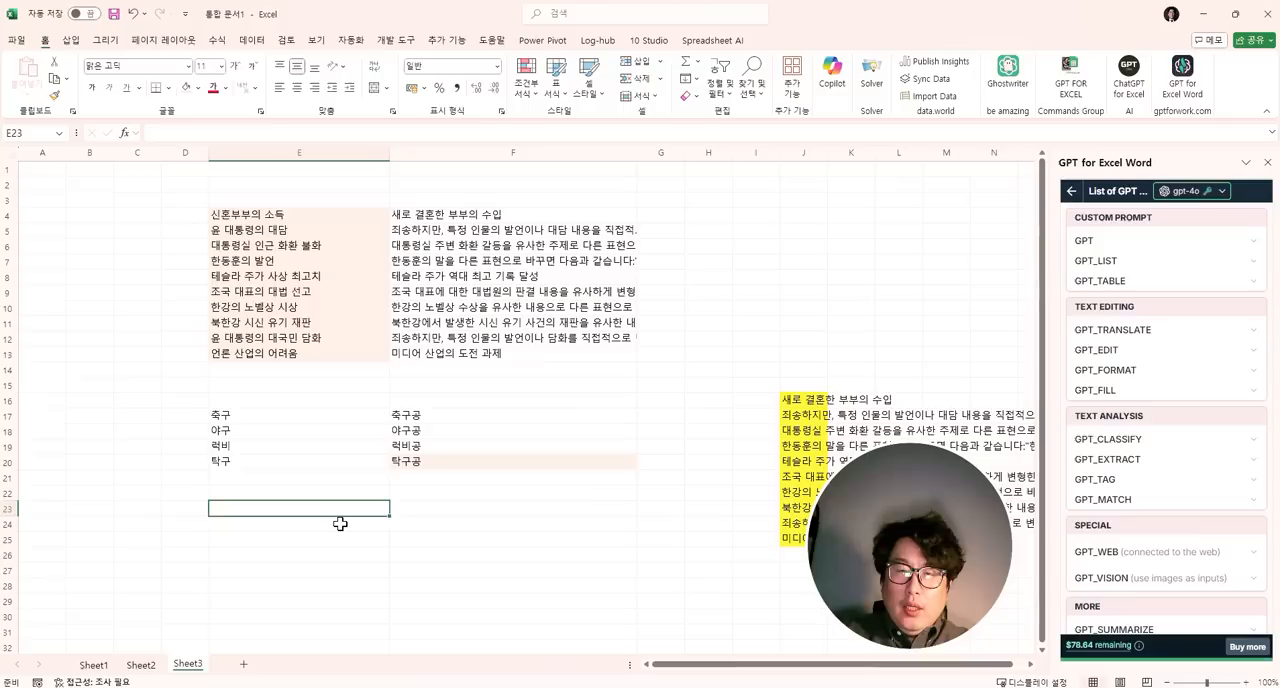
type("2")
key("Return")
type("3")
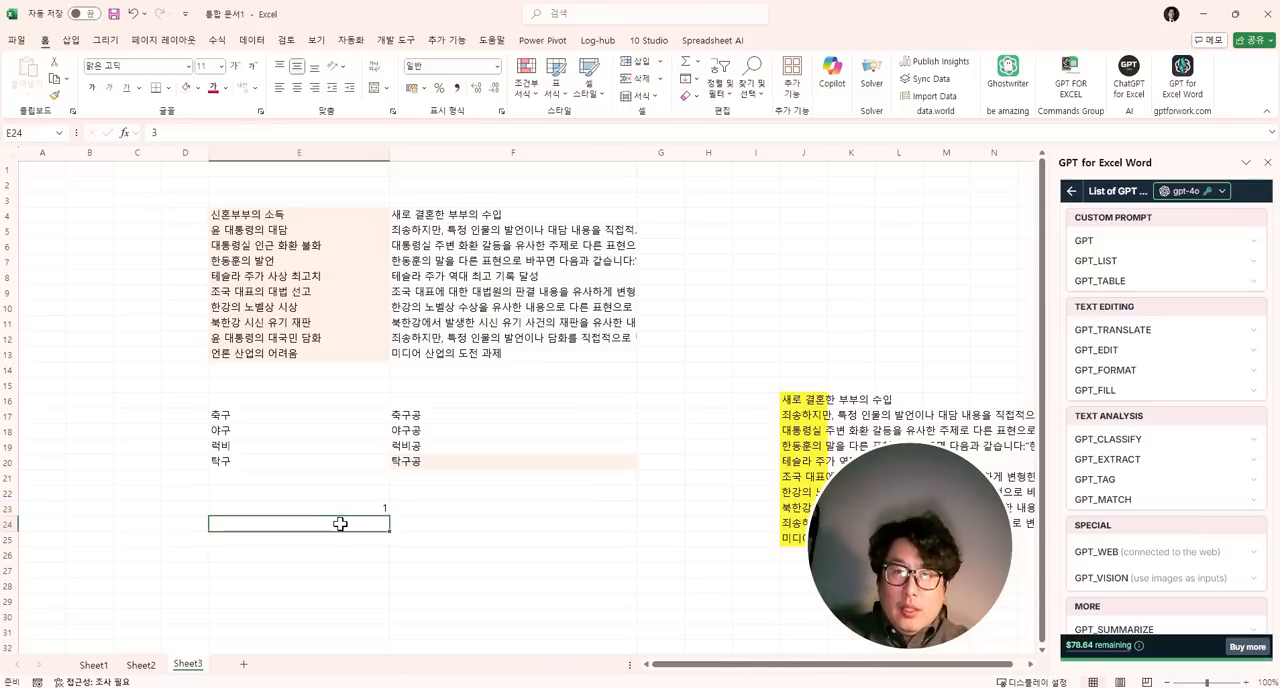
key("Return")
type("5")
key("Return")
type("7")
key("Return")
type("9")
key("Tab")
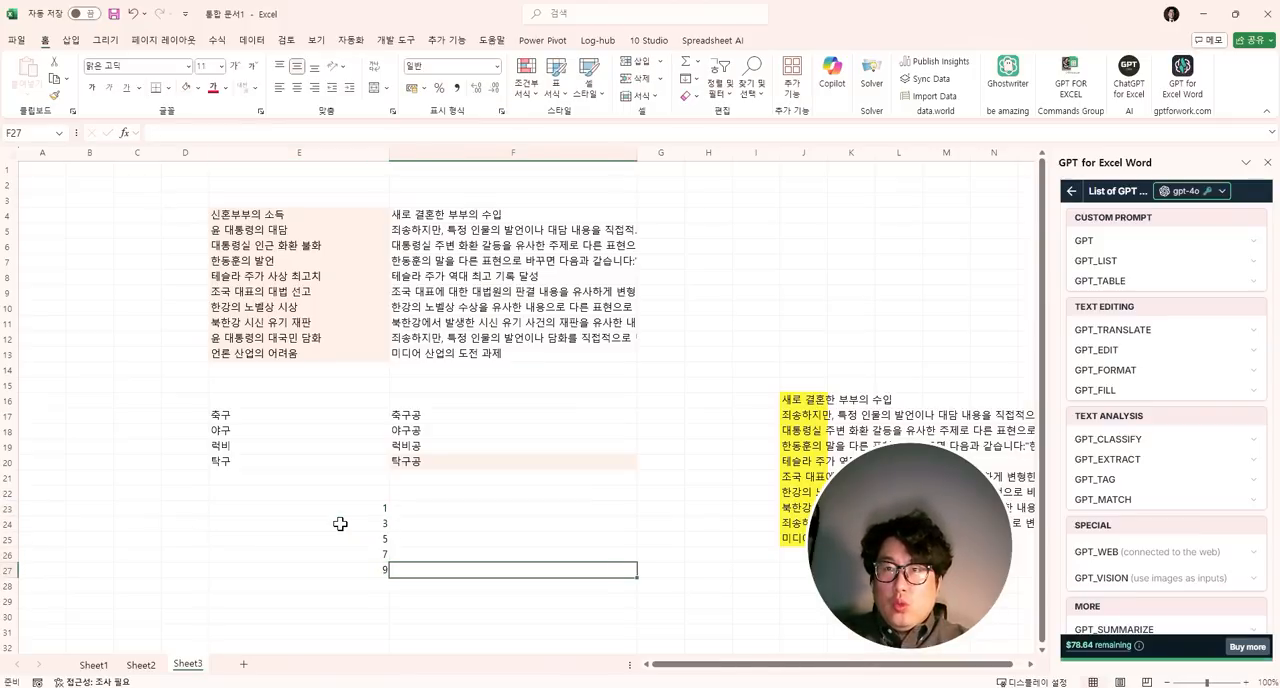
- Enter the paired numbers 3, 5, 7, 9 and 11 down F23:F27
key("Up")
key("Up")
key("Up")
key("Up")
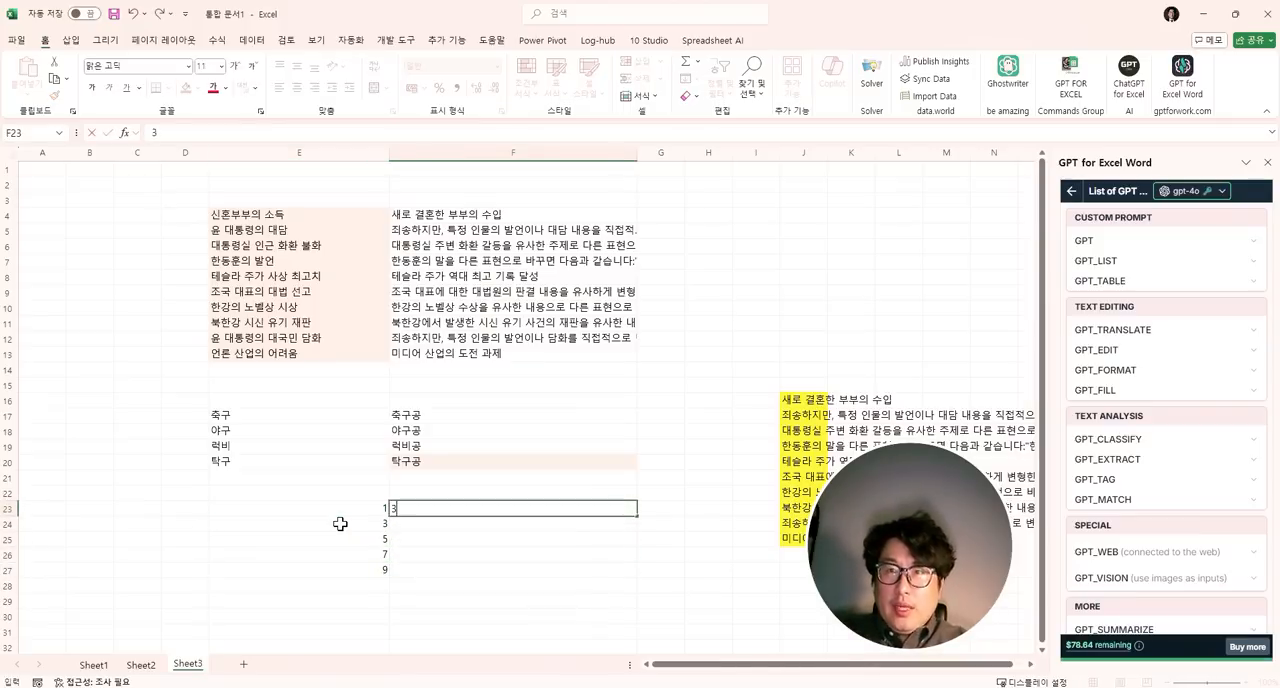
type("3")
key("Return")
type("5")
key("Return")
type("7")
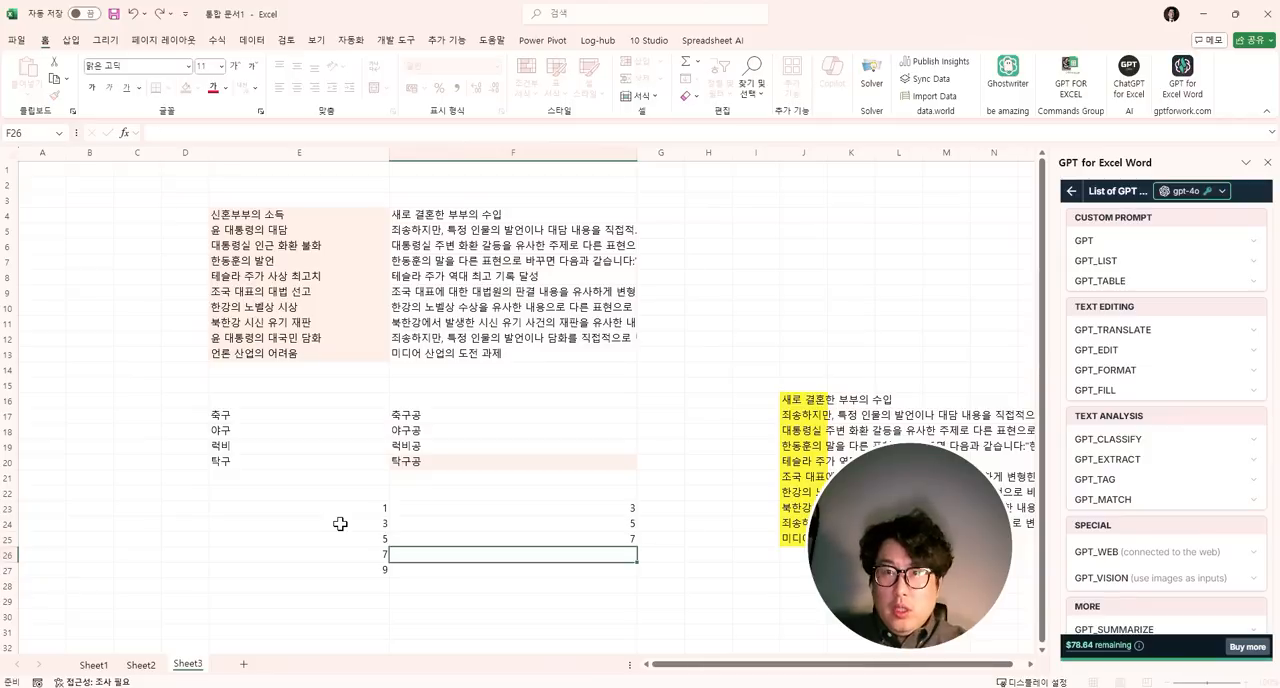
key("Return")
type("9")
key("Return")
type("11")
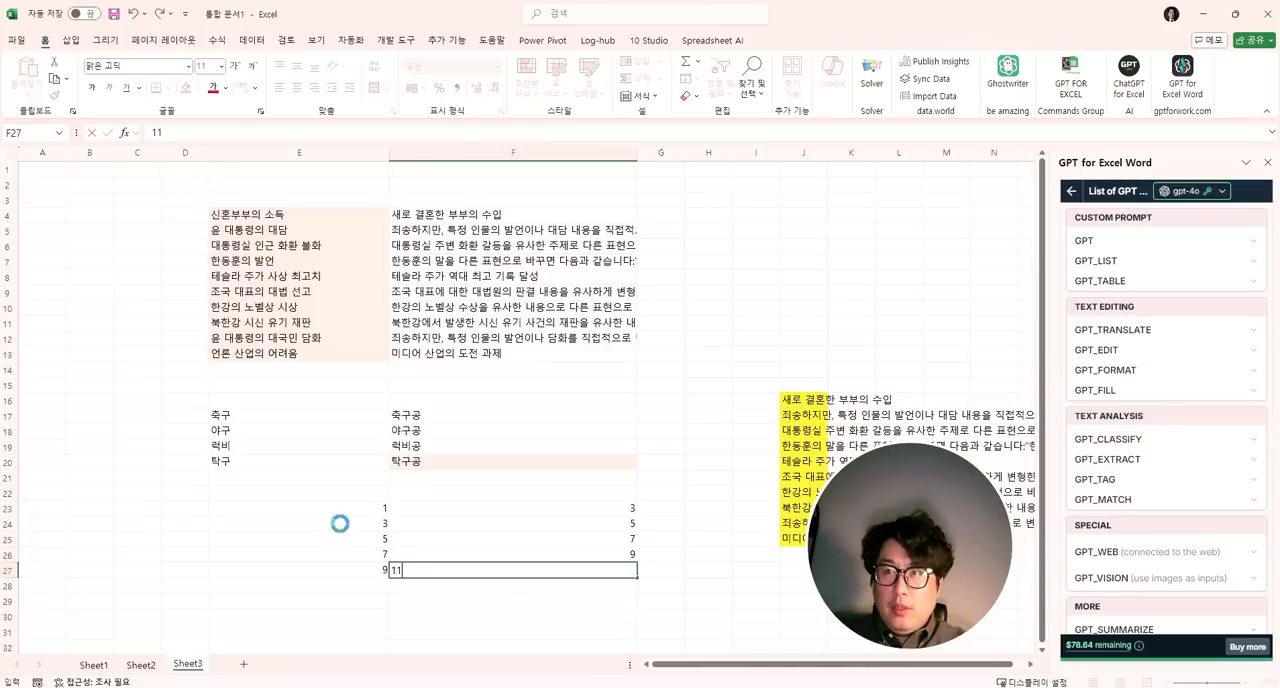
key("Return")
- Enter the test input 34 in E28 and the expected answer 36 in G28
type("34")
key("Tab")
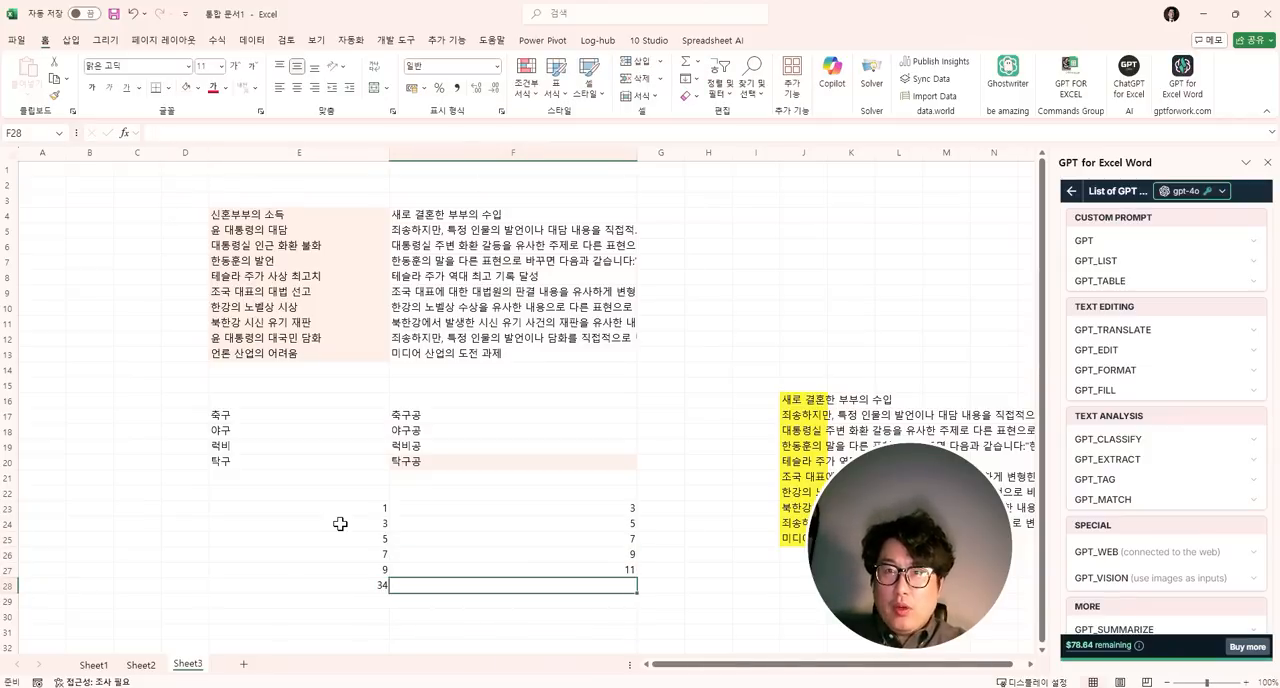
key("Tab")
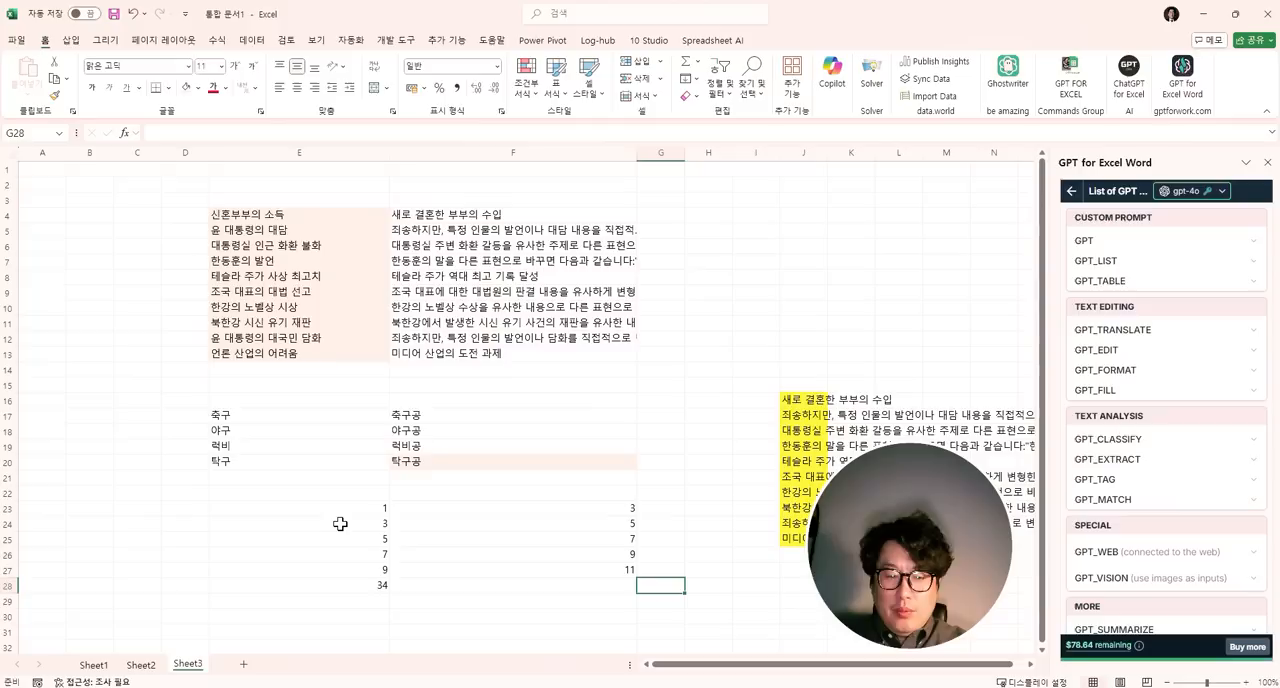
type("36")
key("Left")
key("Up")
key("Up")
key("Up")
key("Up")
key("Up")
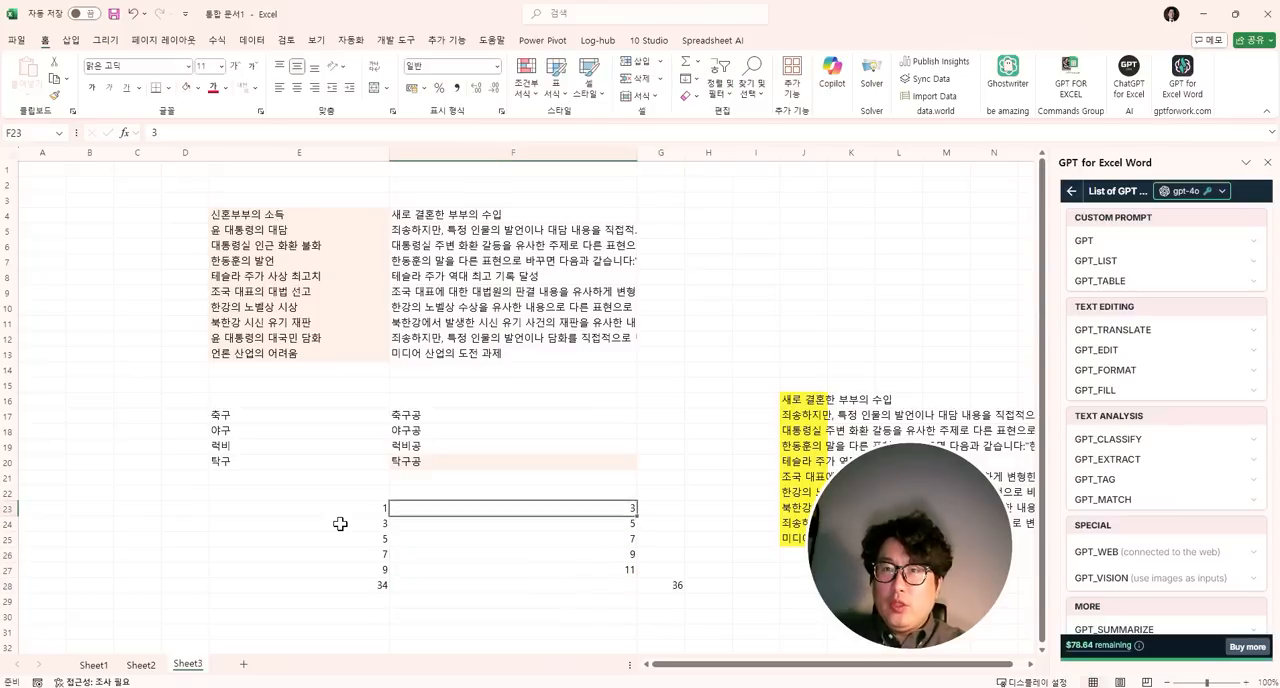
key("Left")
key("Down")
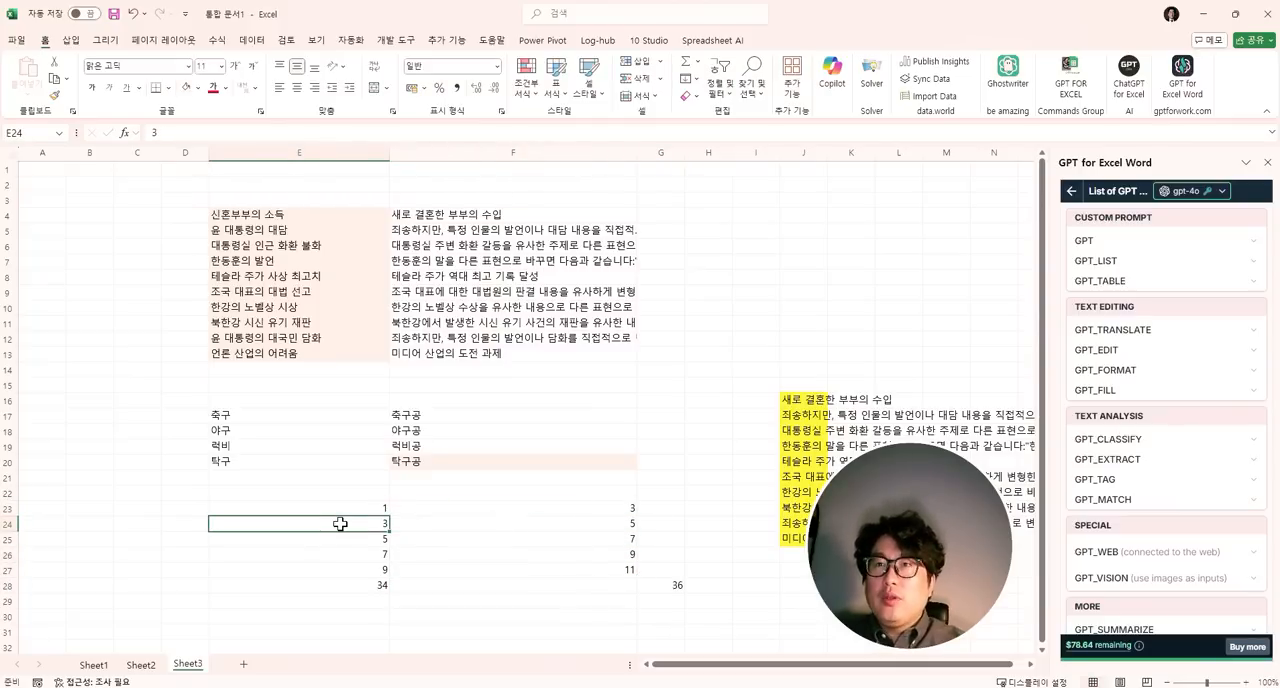
- Start a GPT_FILL formula in F28, beside the test input 34
left_click(431, 597)
key("Up")
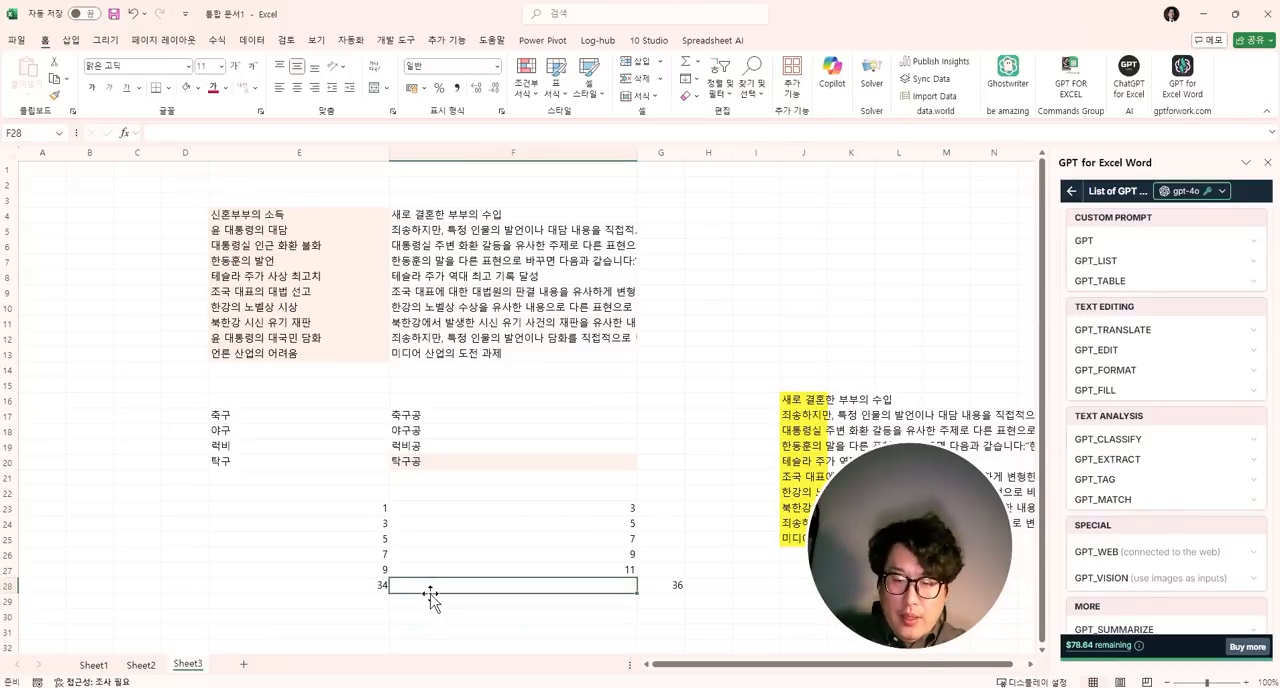
type("=gpt_")
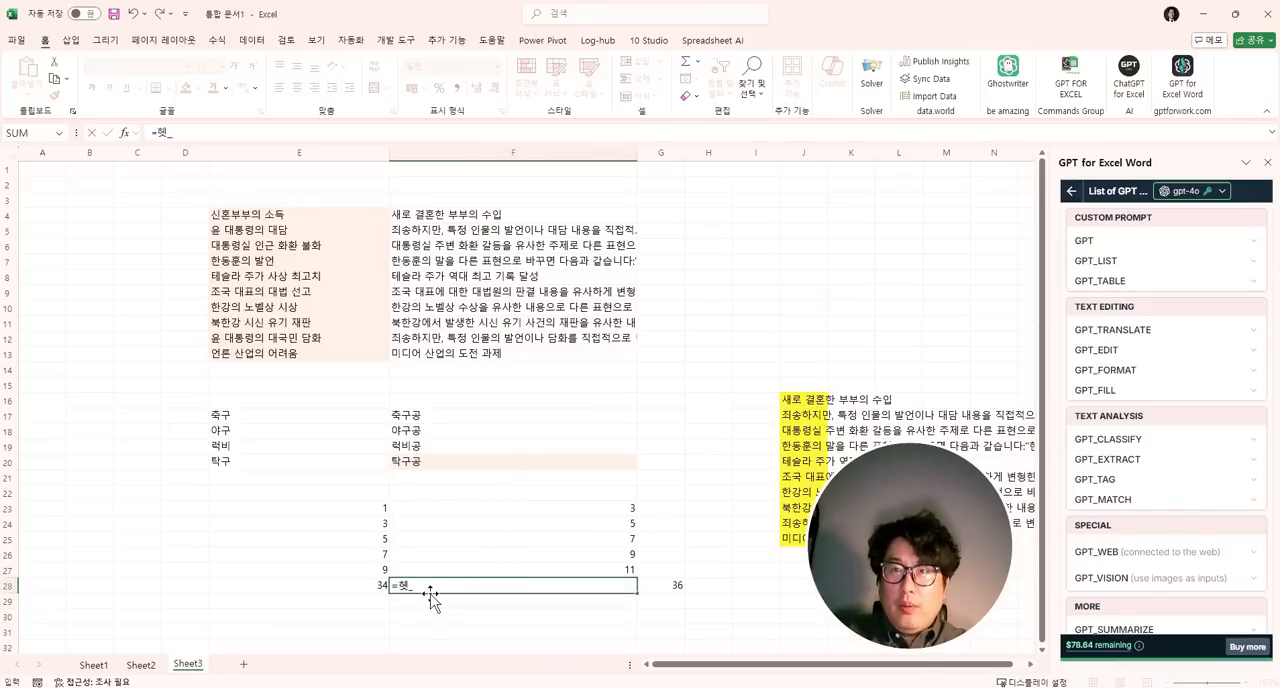
key("ctrl+z")
type("ㄹ")
key("BackSpace")
type("fill(")
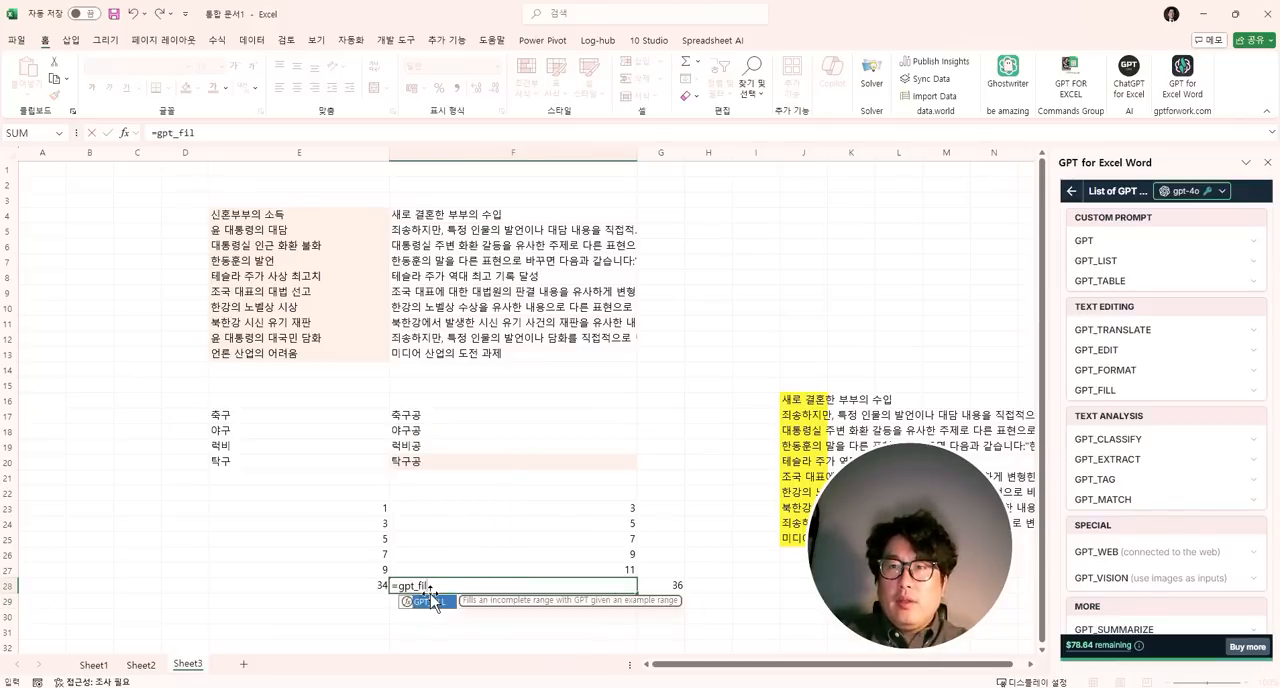
- Set the examples argument of the formula to the number pairs as the absolute range $E$23:$F$27
key("Up")
key("Up")
key("Left")
key("Up")
key("Up")
key("Up")
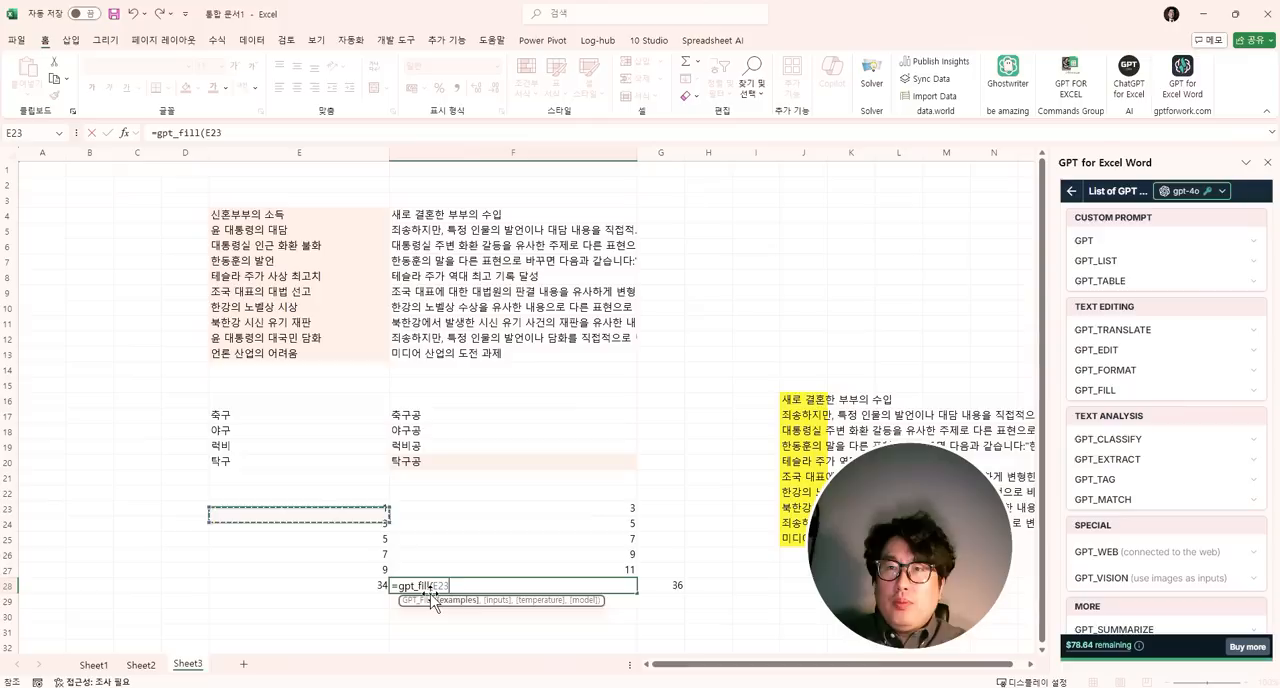
key("shift+Right")
key("shift+Down")
key("shift+Down")
key("shift+Down")
key("shift+Down")
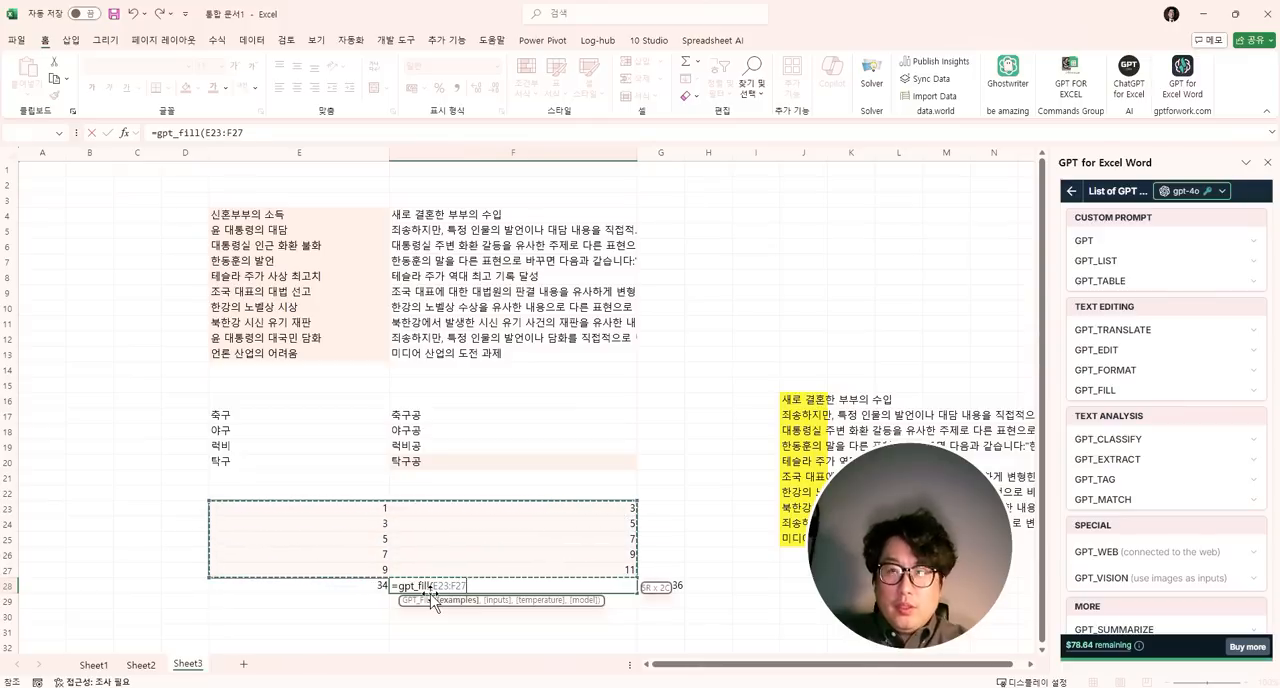
key("F4")
- Add E28 as the inputs argument and commit the GPT_FILL formula in F28
type(",")
key("Left")
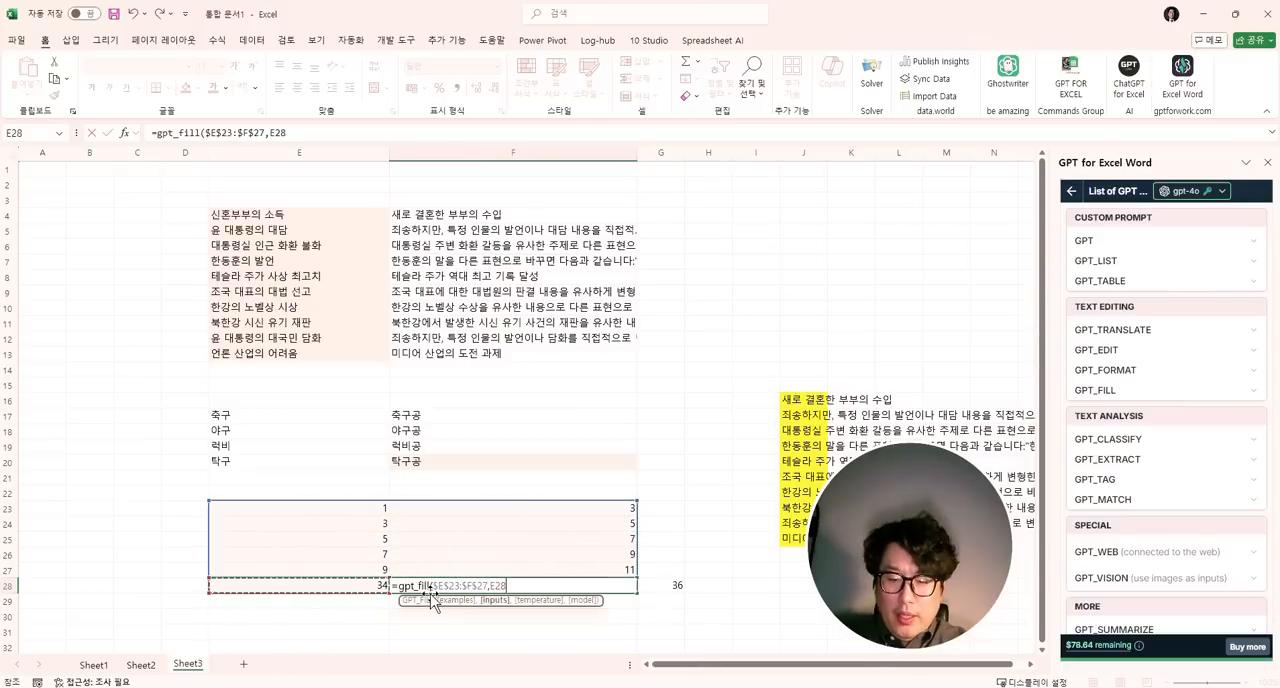
key("Return")
key("Up")
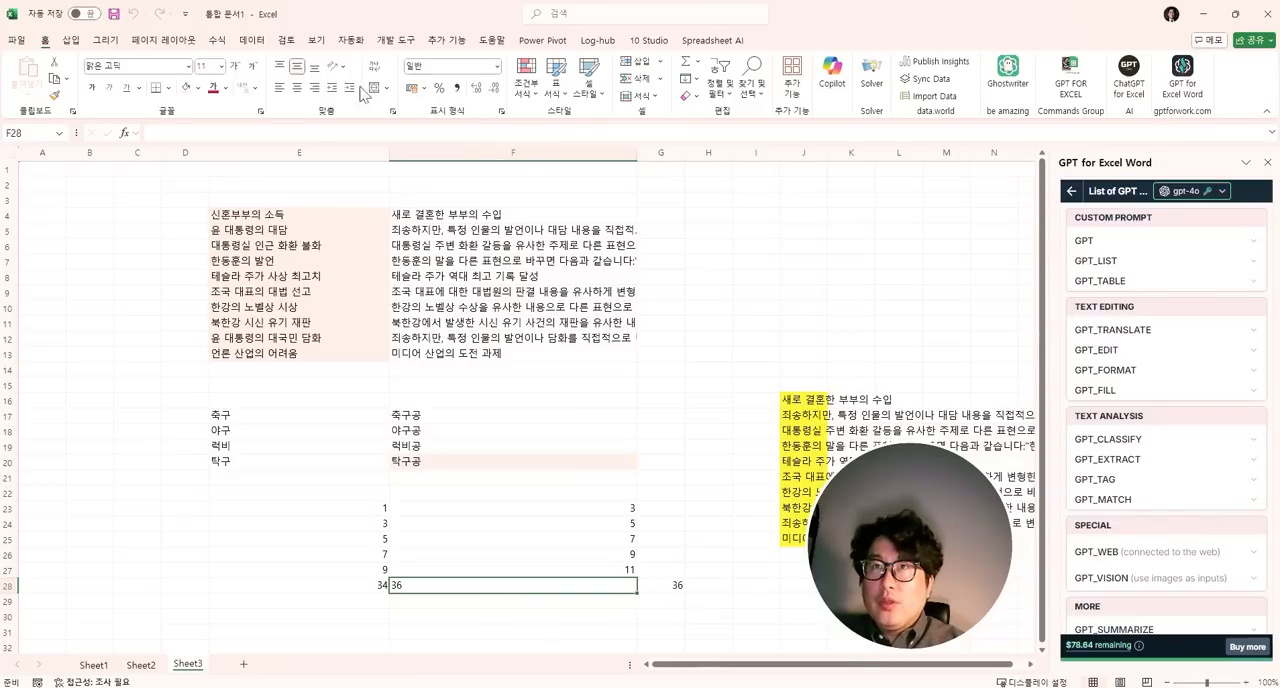
- Review the example number pairs in E23:F27 and the test input in E28
left_click(565, 511)
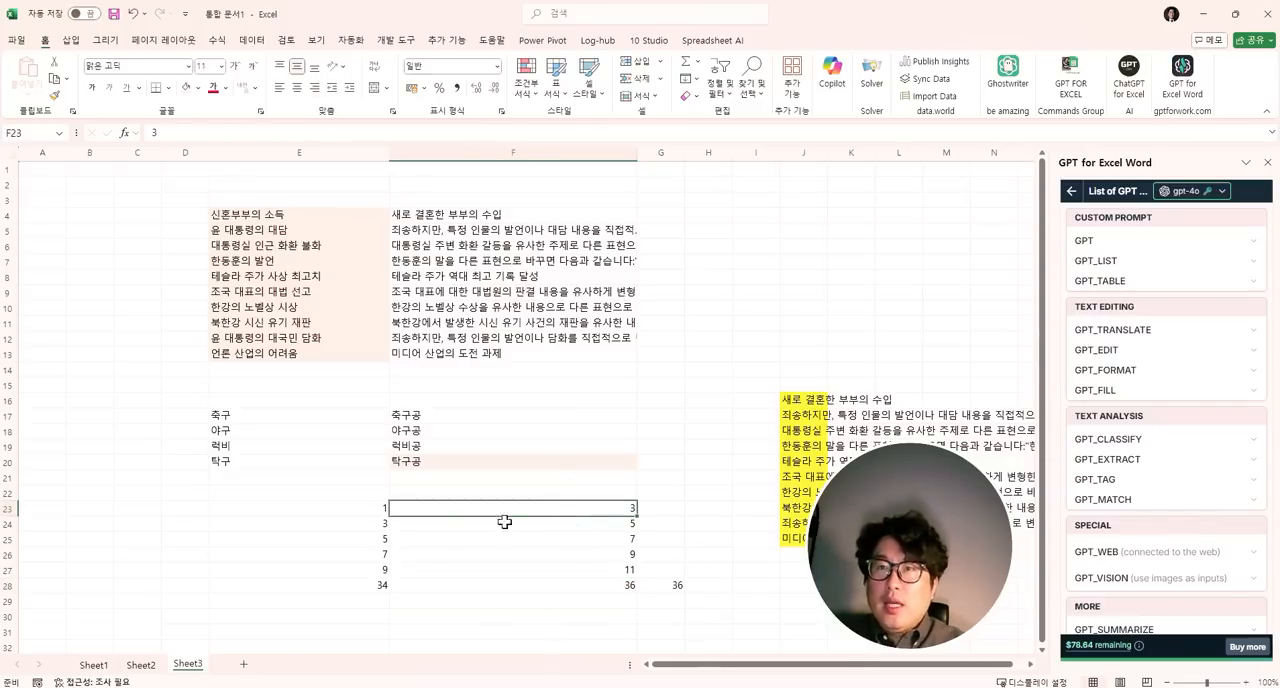
left_click_drag(357, 510, 430, 572)
left_click(380, 585)
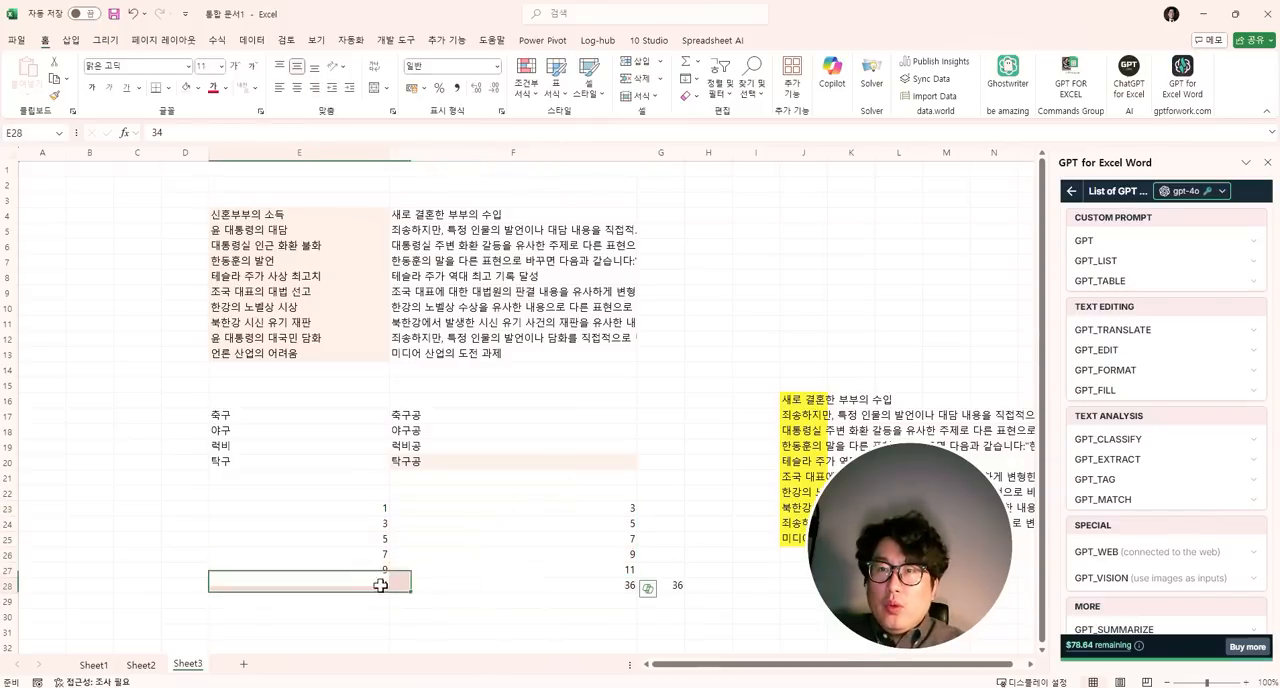
- Select E32 as the start of a new example table and narrow columns F and E
scroll(440, 590, "down", 5)
left_click(383, 418)
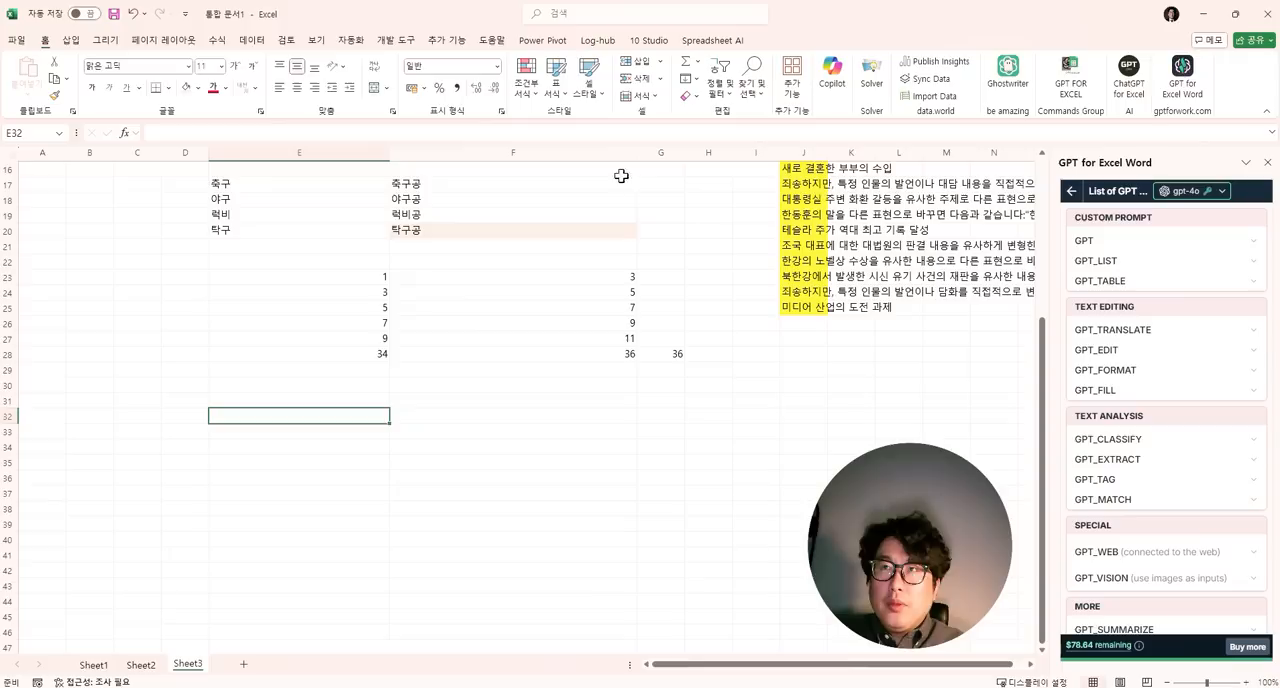
left_click_drag(637, 152, 523, 150)
left_click_drag(389, 152, 301, 152)
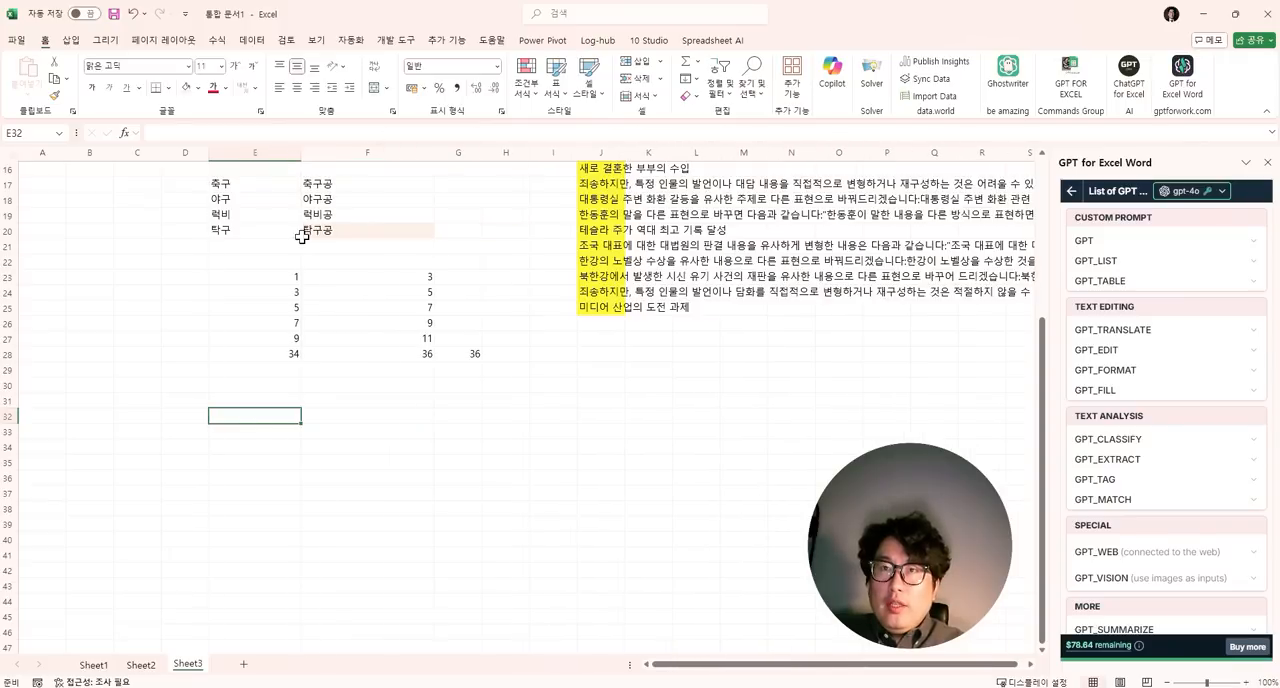
- Enter the expense item 슬리퍼구매 in E32 and its account category 소모품비 in F32
type("tmf")
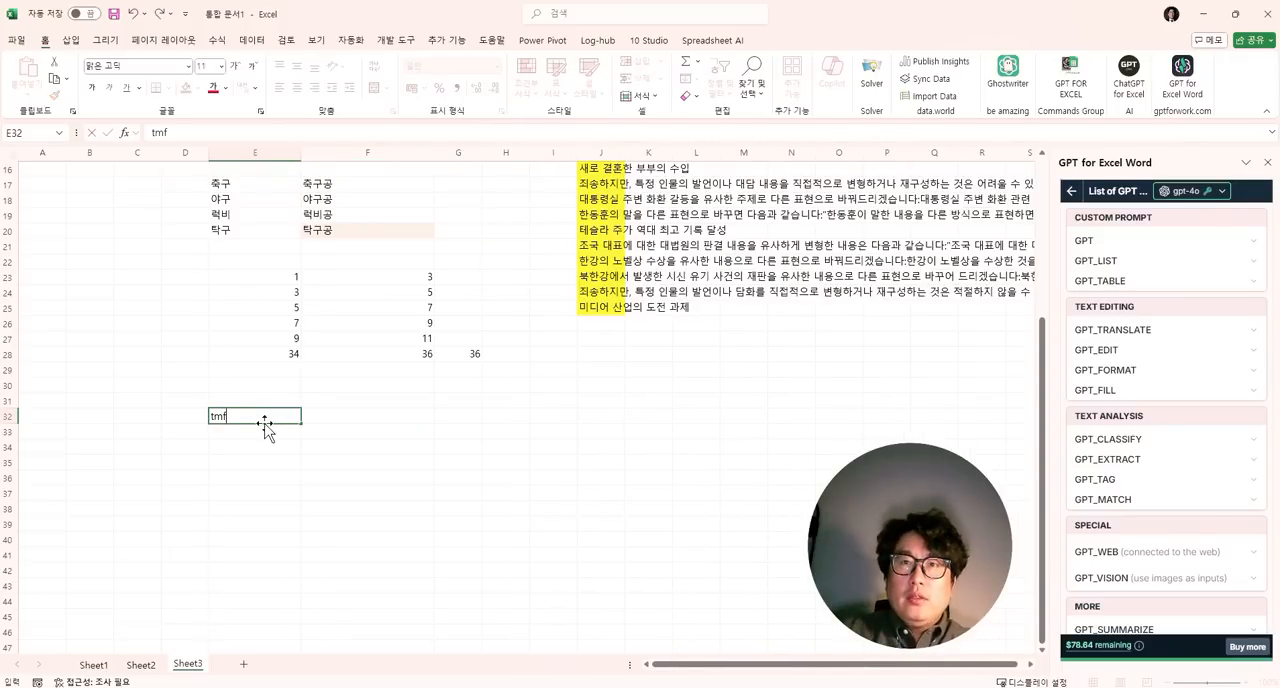
type("mfflvjrnao")
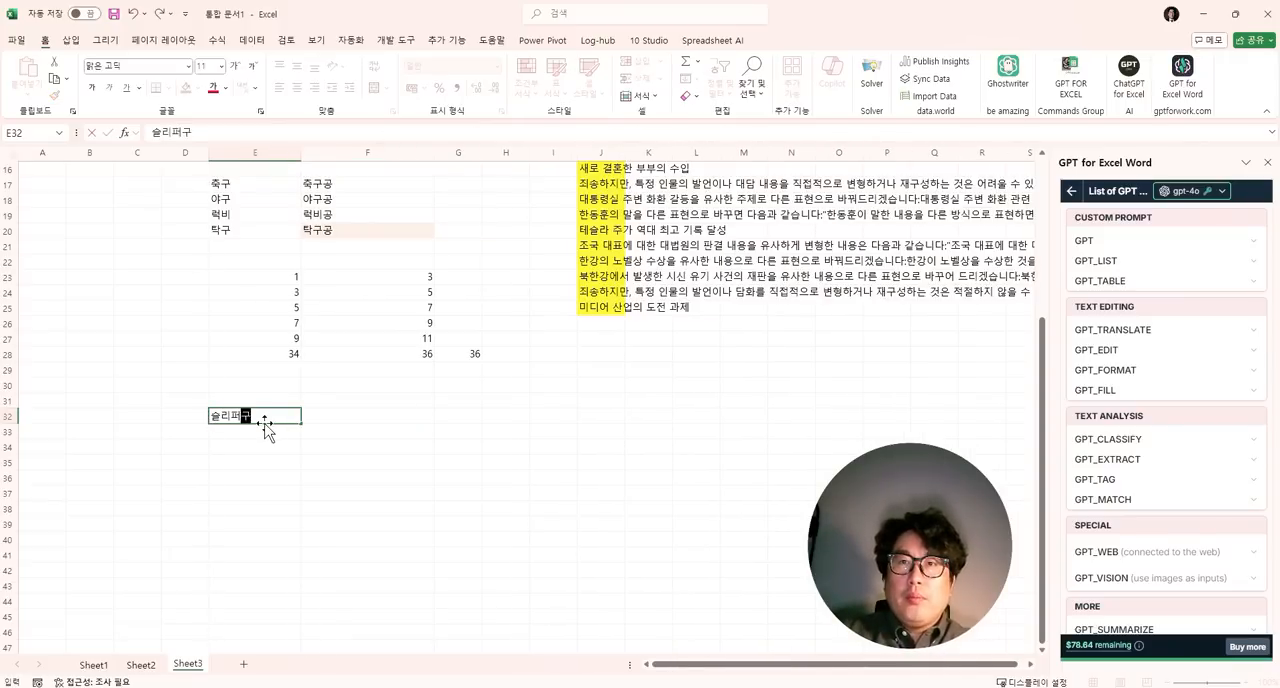
key("Return")
key("Up")
type("thahvnaql")
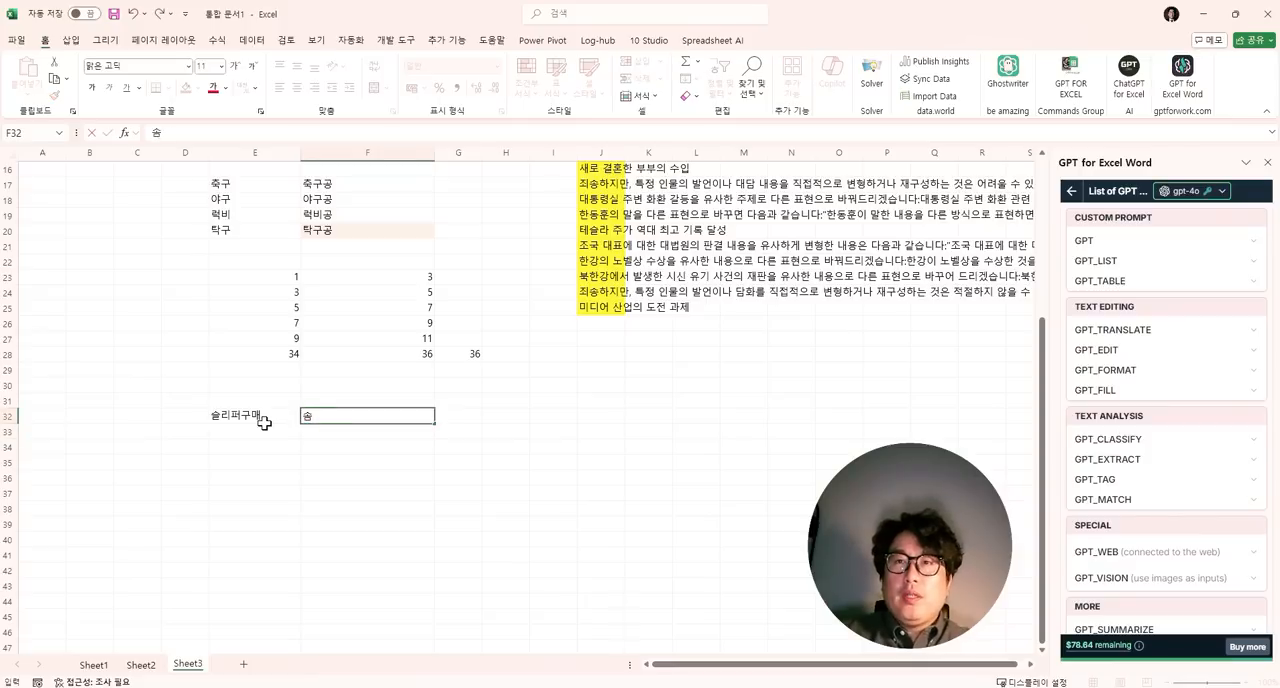
key("Return")
- Enter the expense item 노트북구매 in E33 and its category 소모품비 in F33
left_click(265, 428)
type("shxmqnr")
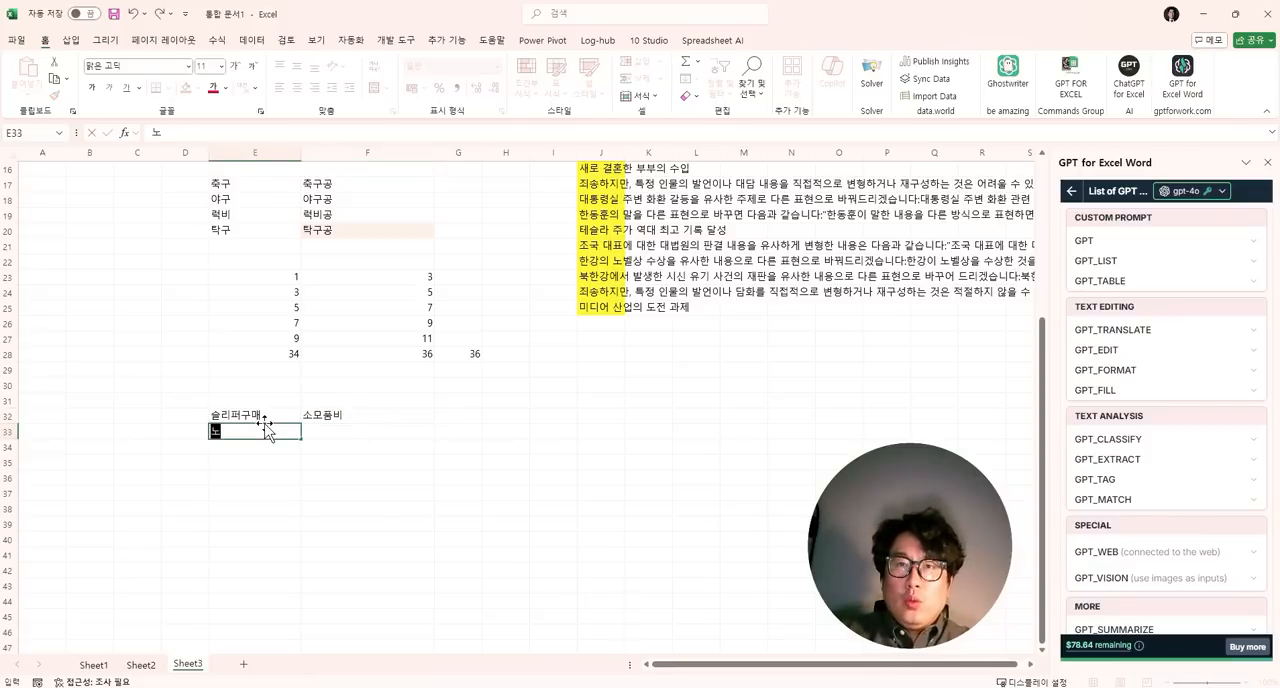
type("rnao")
key("Tab")
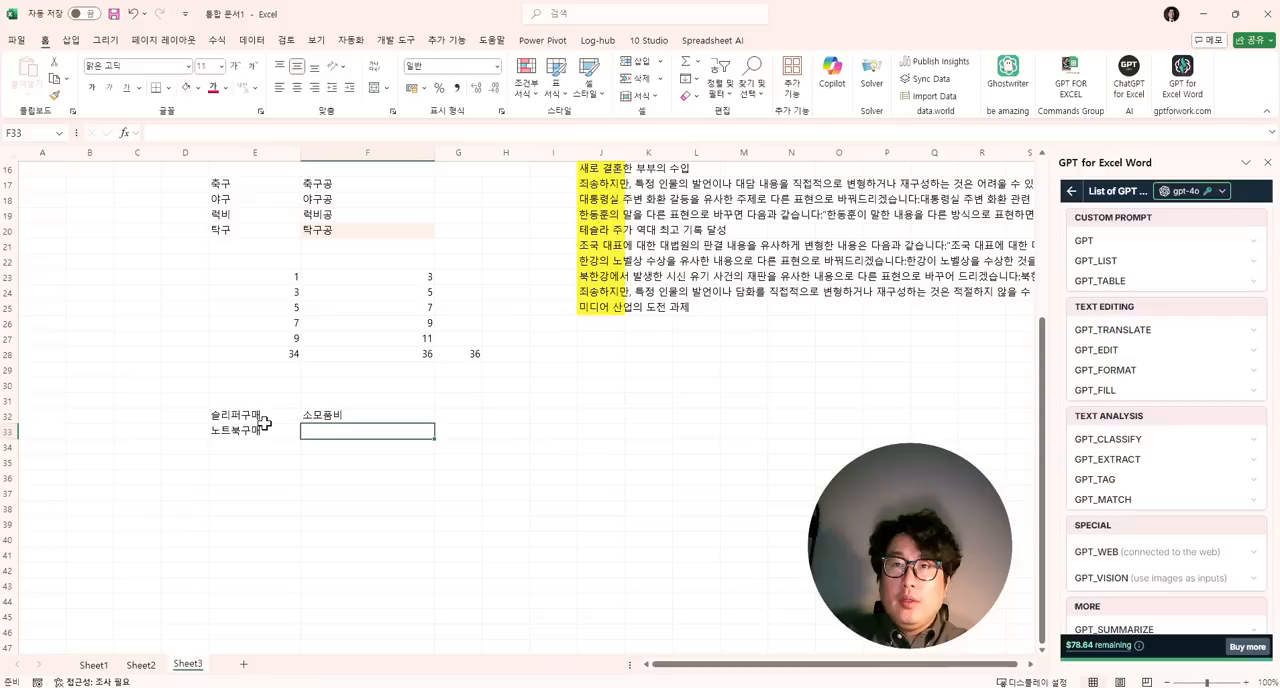
type("thah")
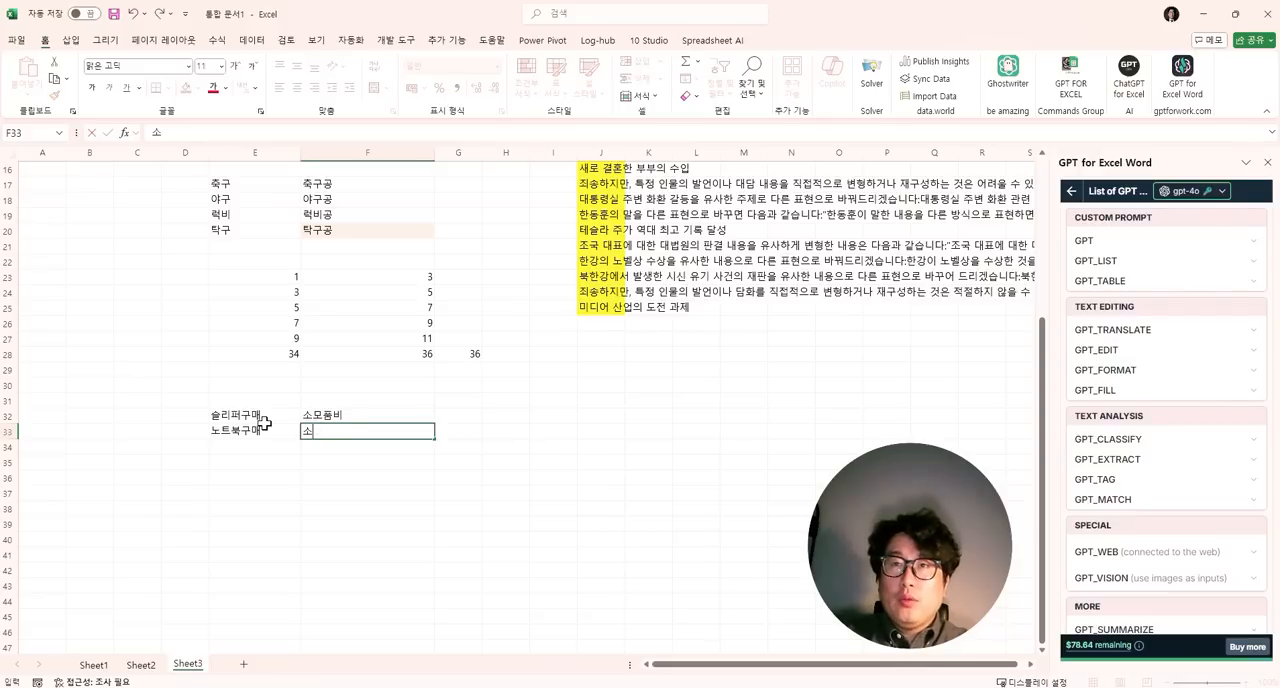
type("vnaql")
key("Return")
type("rhd")
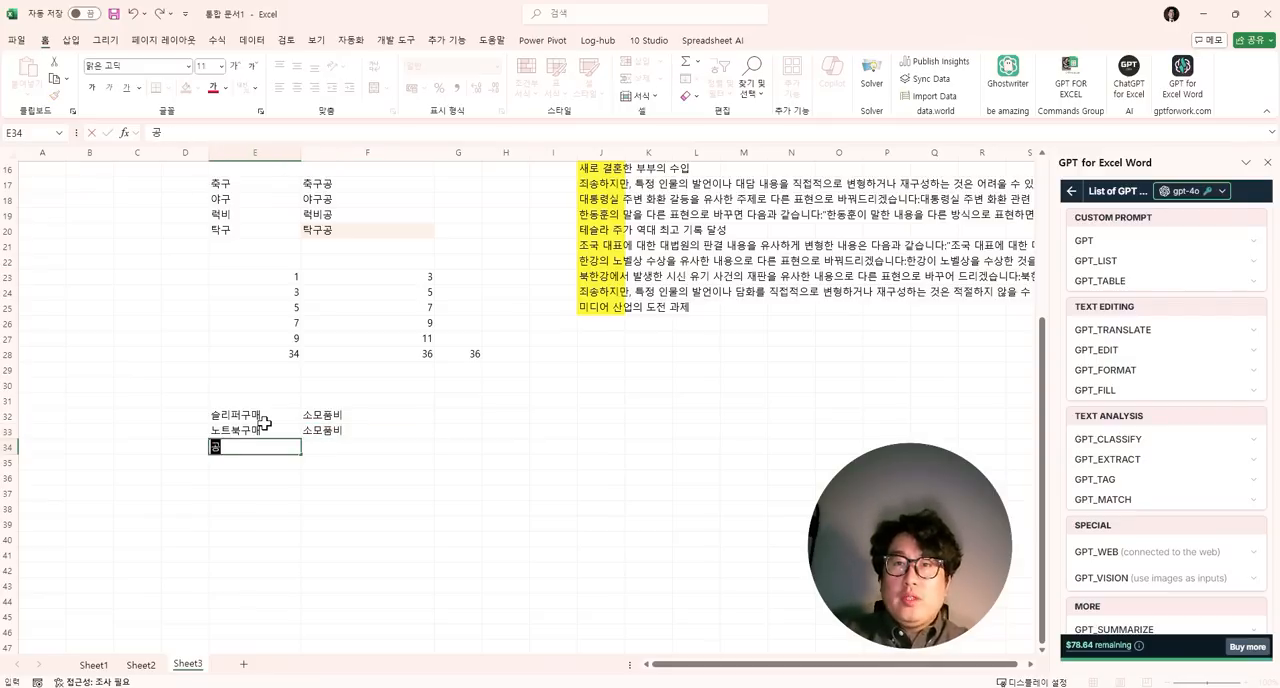
type("wkdwmdtjf")
key("Tab")
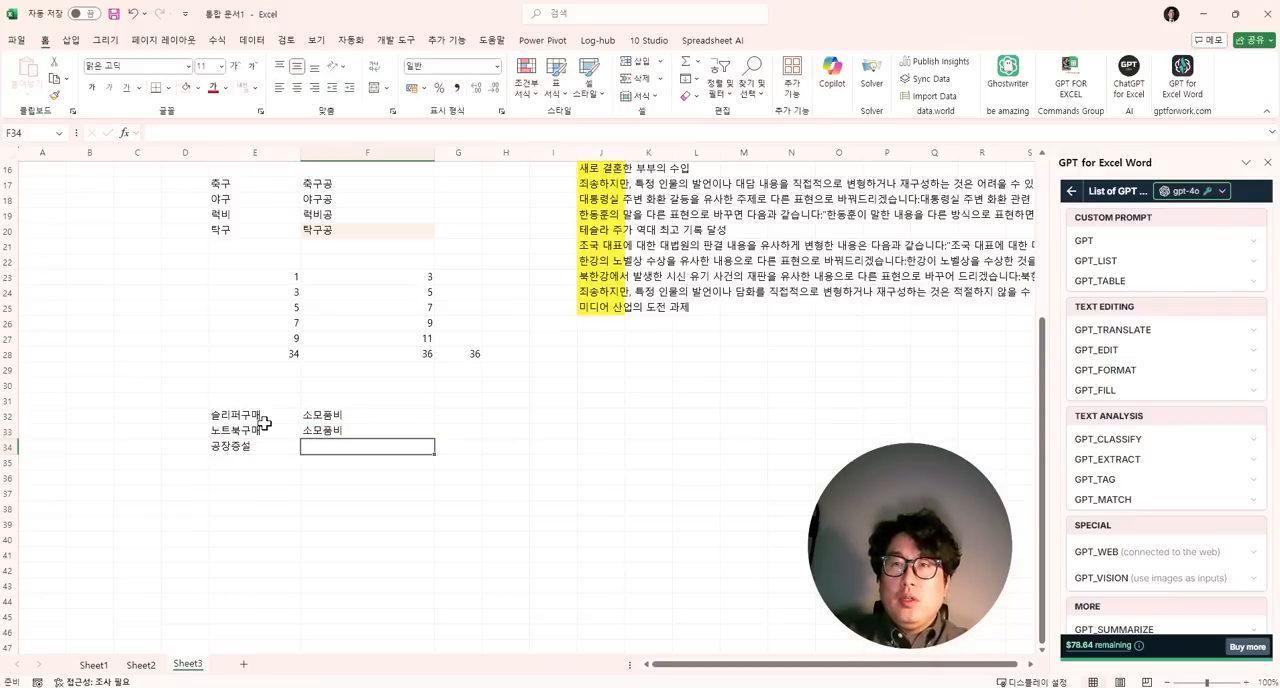
key("Left")
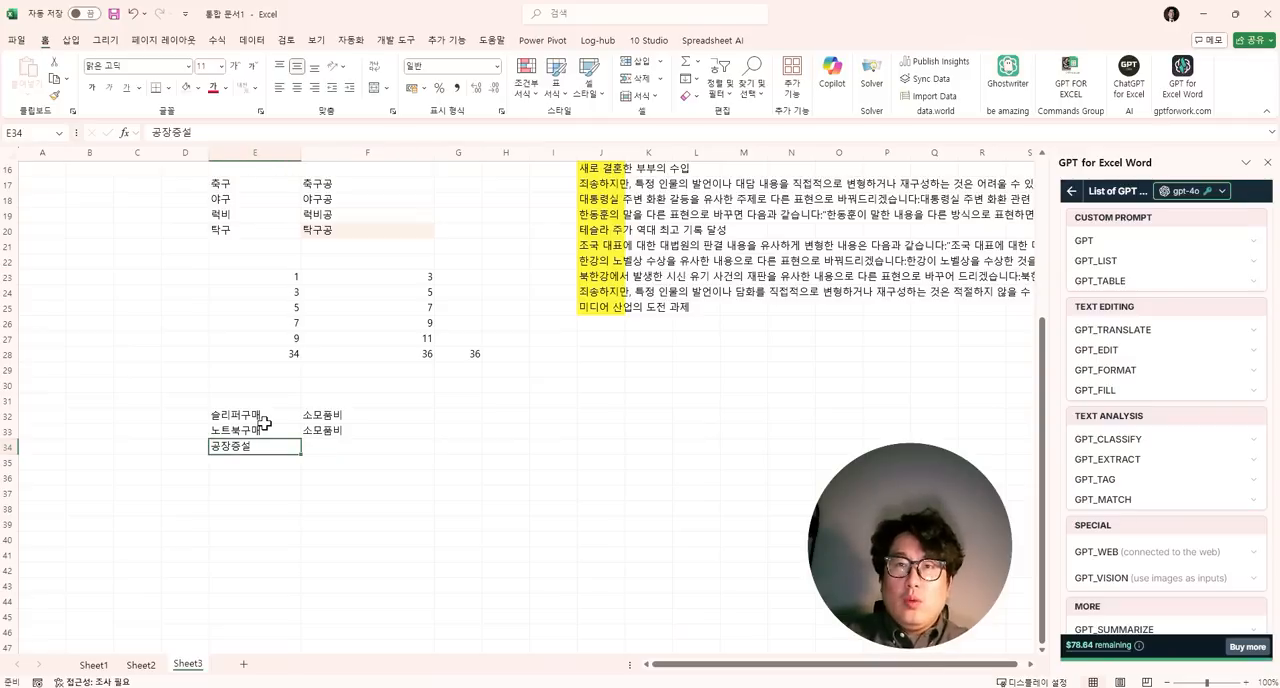
key("BackSpace")
- Enter the expense item 필터전처리장치구매 in E34 and its category 기계장치구입비 in F34
type("vlf")
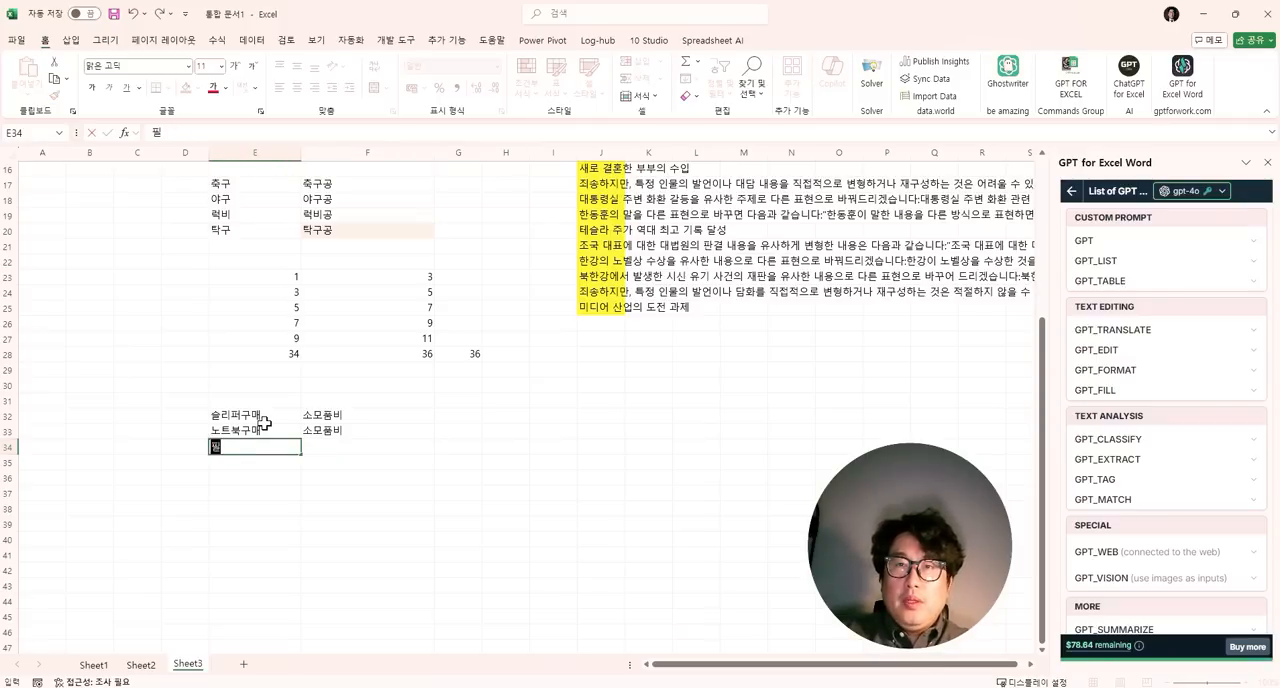
type("xj")
key("BackSpace")
type("jsl")
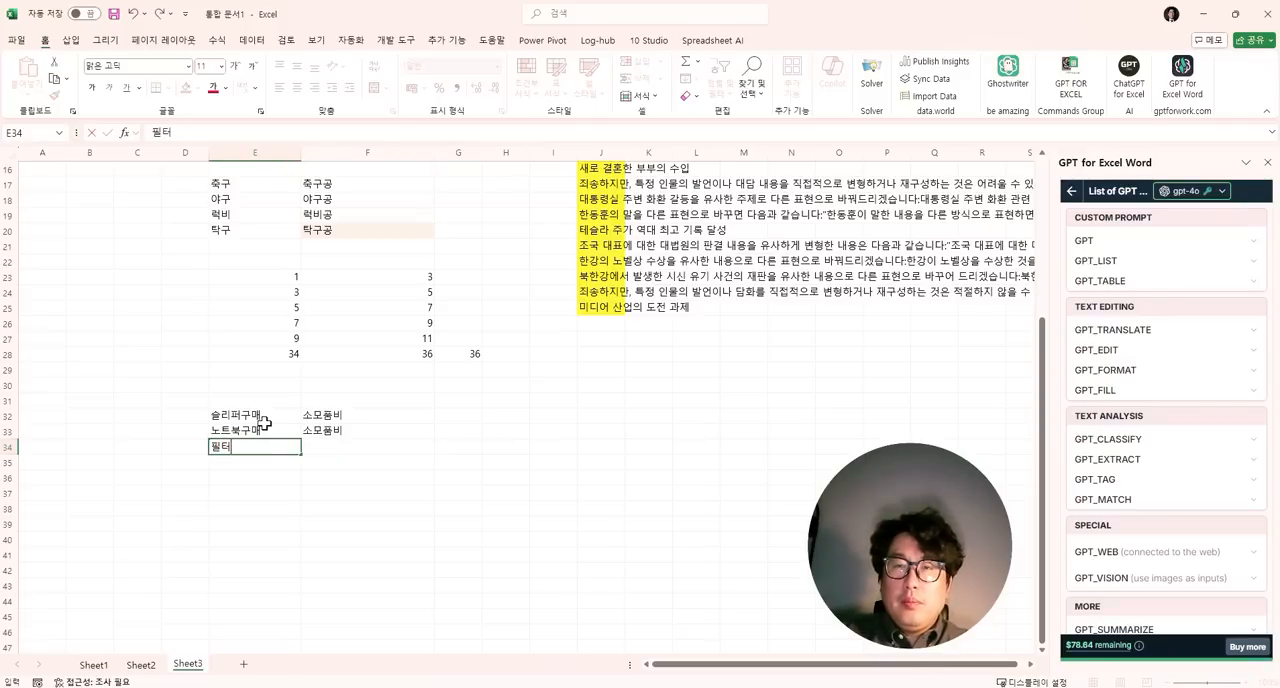
type("scjfl")
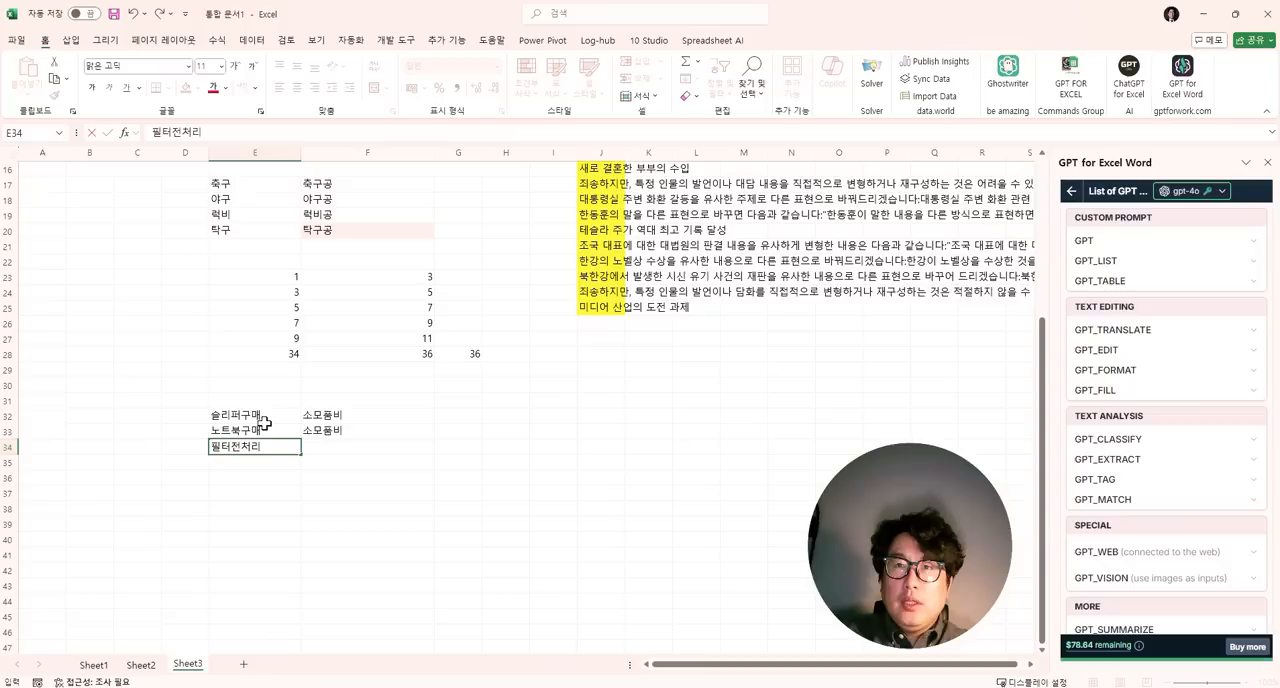
type("wkdclrnao")
key("Tab")
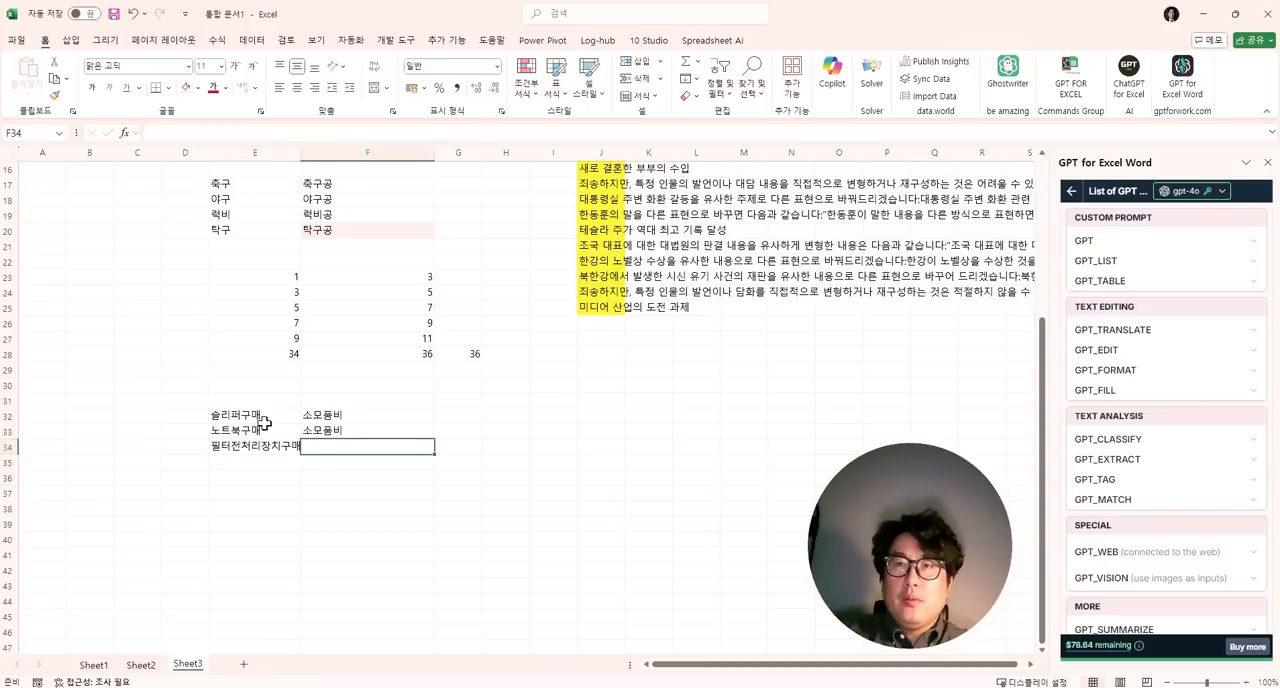
key("BackSpace")
type("rlrPwkdcl")
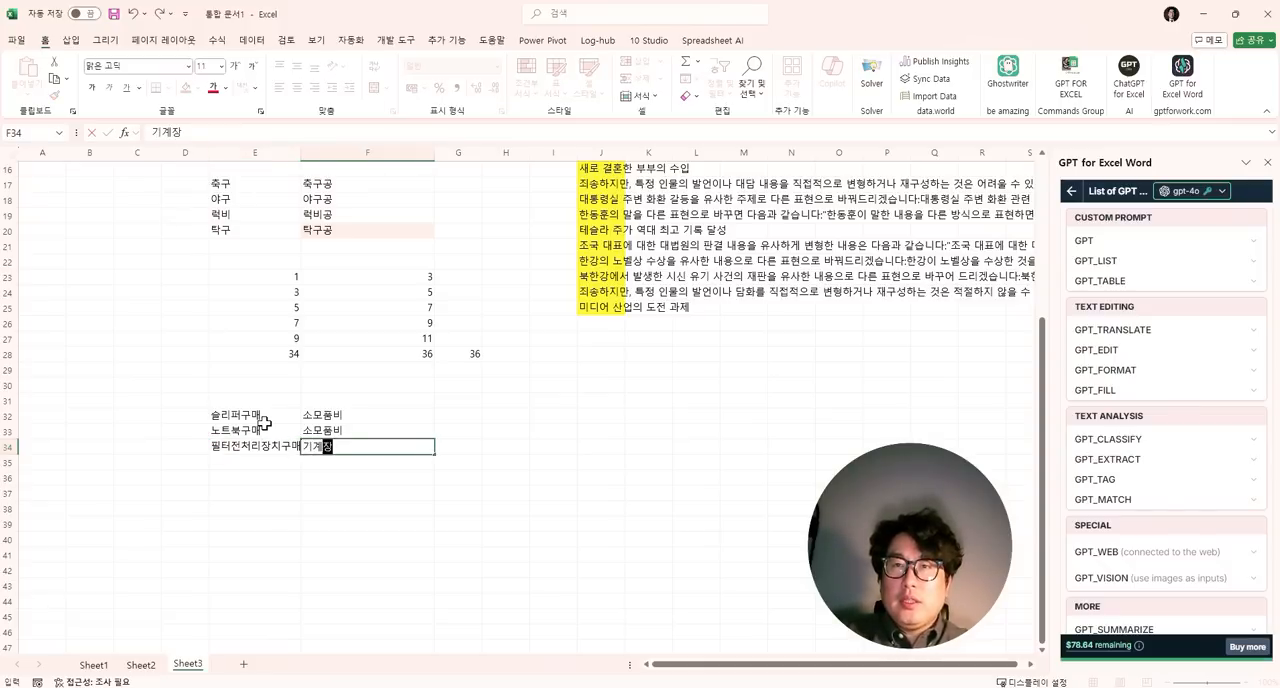
type("rndlq")
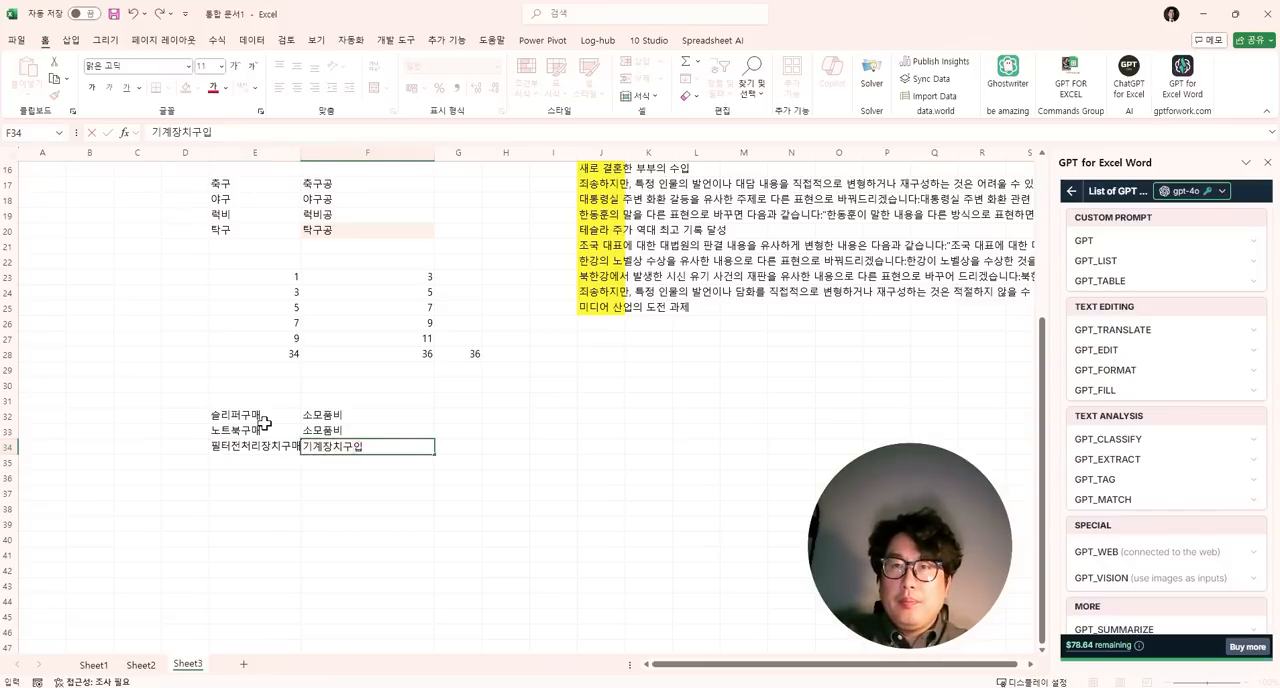
type("ql")
key("Return")
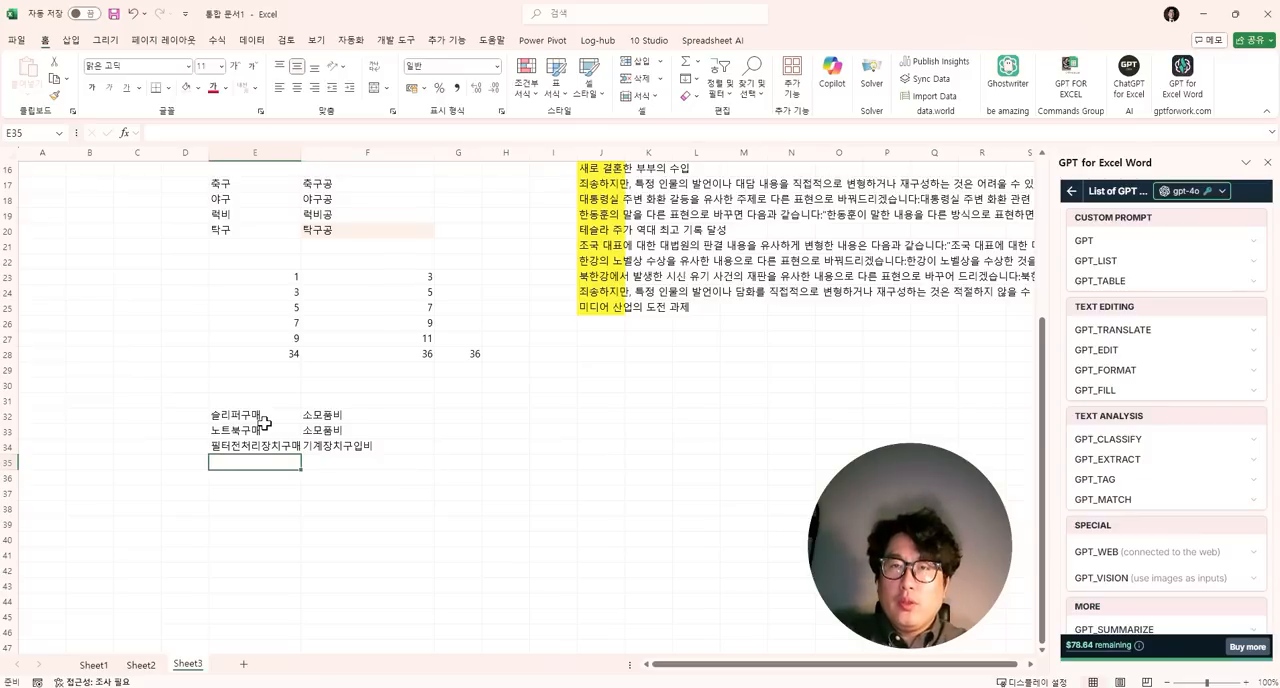
- Enter 서울지하철 in E35 and 강원도 택시조합 in E36, each with the category 교통비 in column F
type("tjdnfwlgkcjf")
key("Tab")
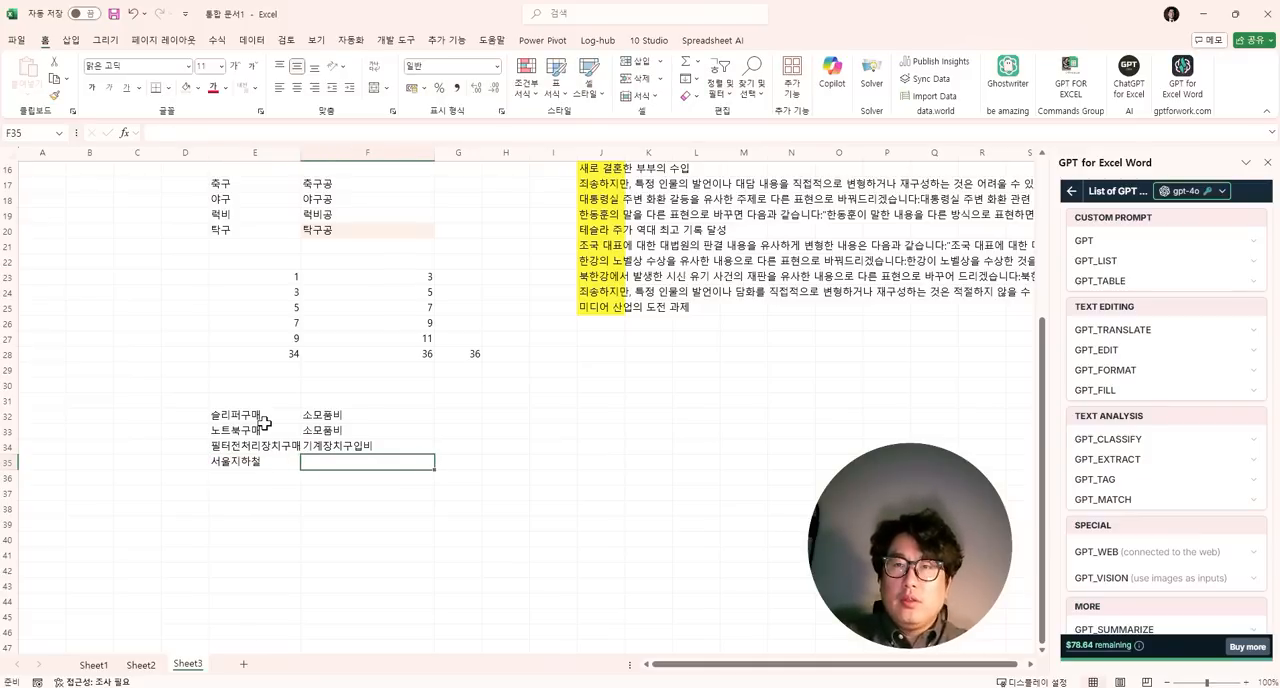
type("ryxhdql")
key("Return")
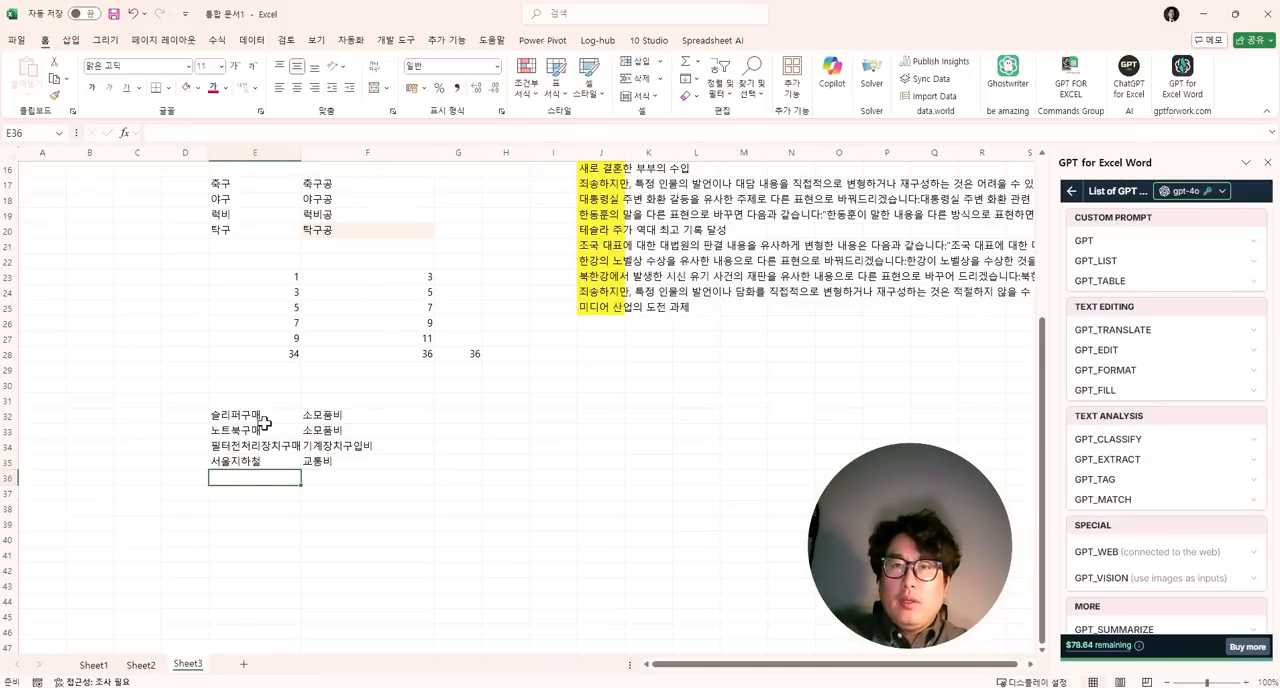
type("trkddnjseh xortlwhgkq")
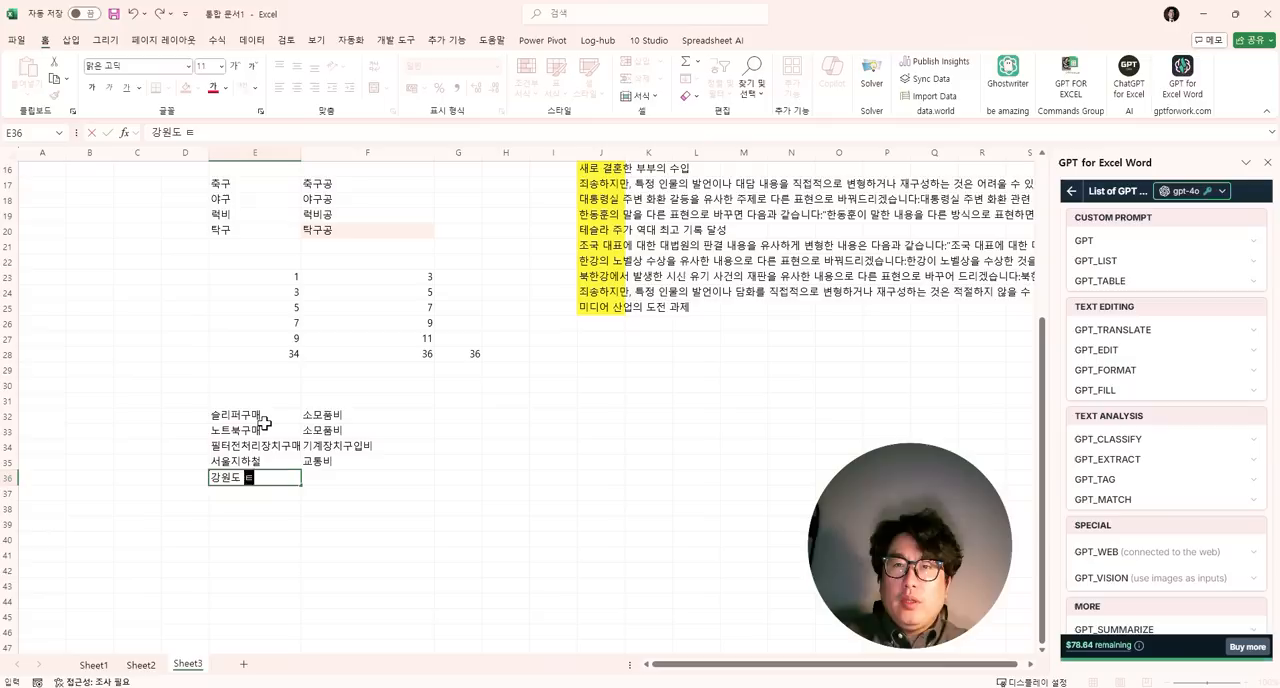
key("Tab")
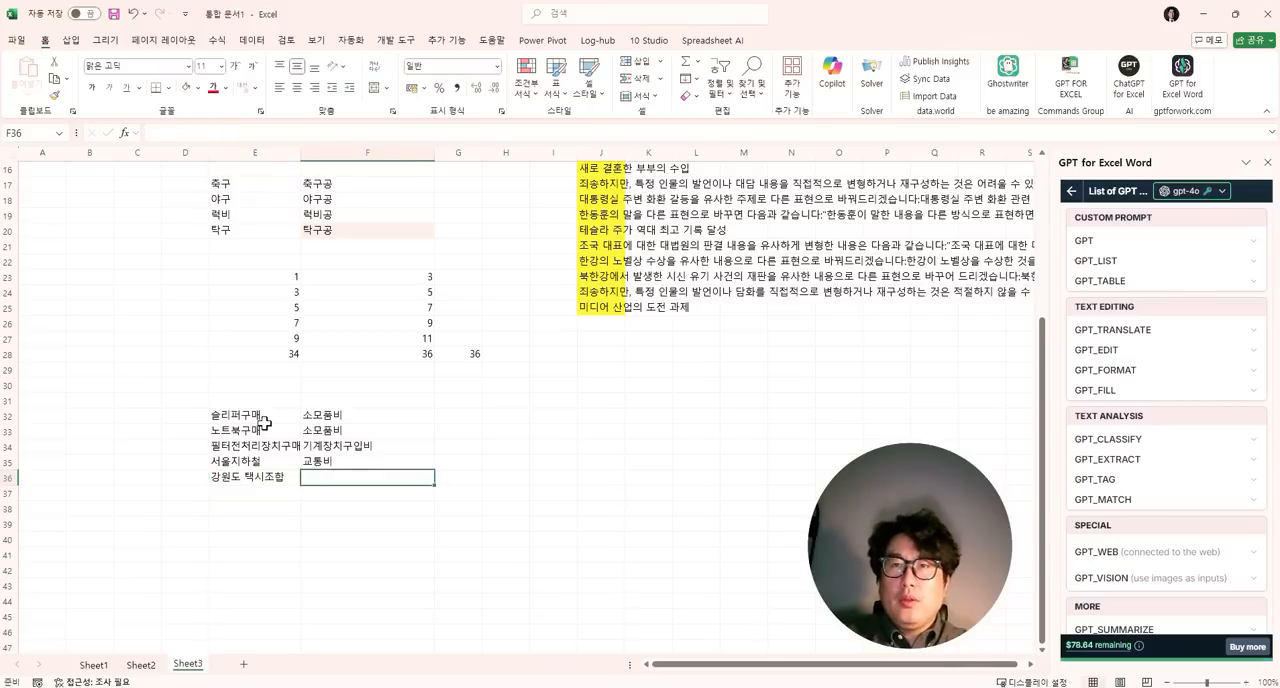
type("교통")
key("Return")
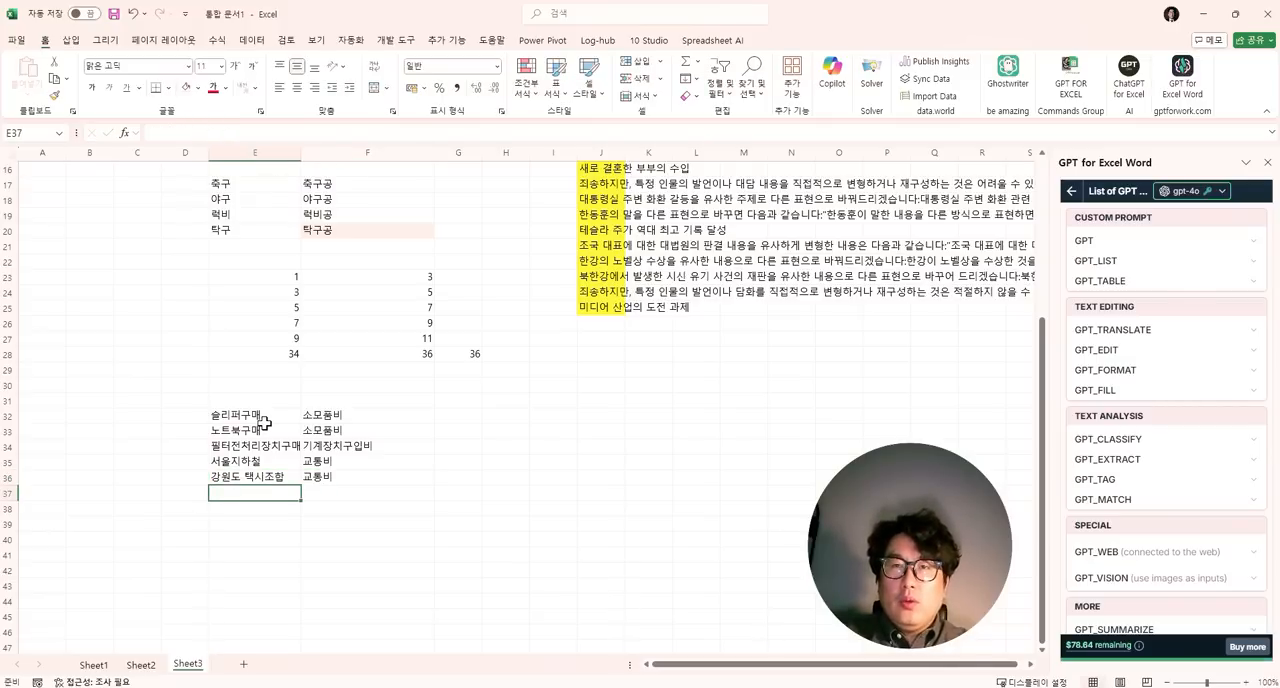
- Enter the expense item 신라스테이 in E37 and its category 숙박비 in F37
type("tlsfktmxpdl")
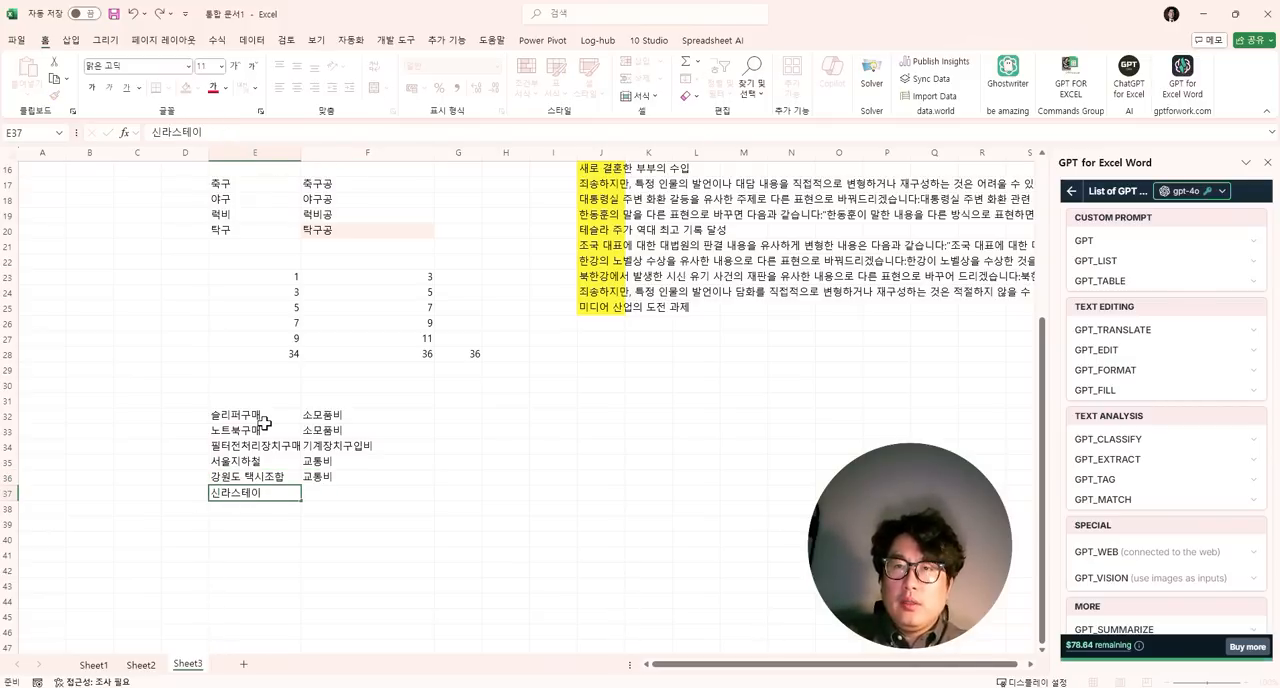
key("Tab")
type("tnwlq")
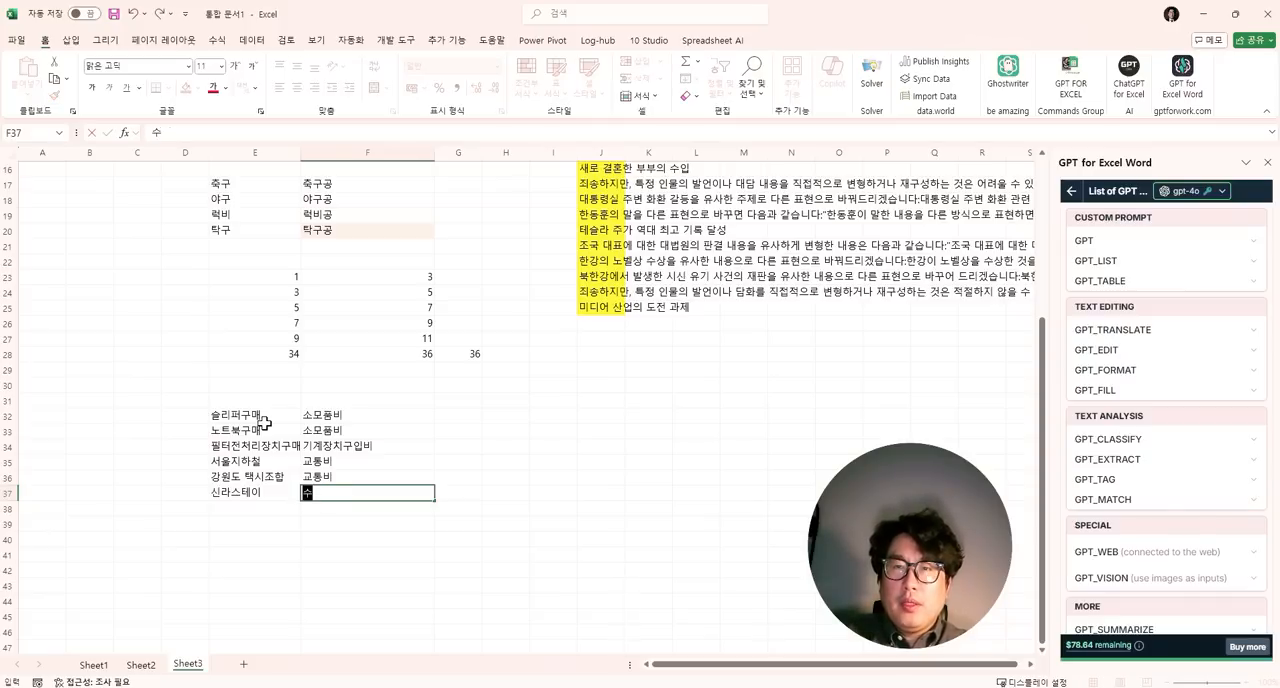
type("rqkqql")
key("Return")
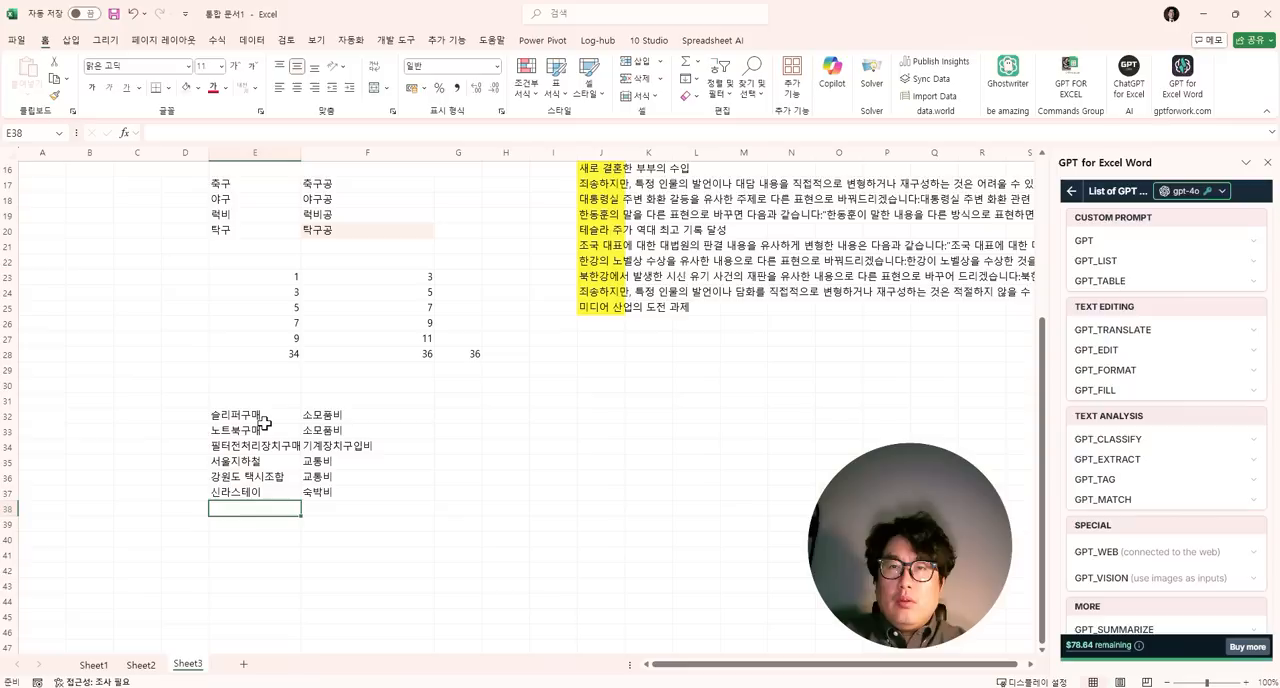
- Enter the expense item 김치순대국 in E38 and its category 복리후생비-식대 in F38
type("tn")
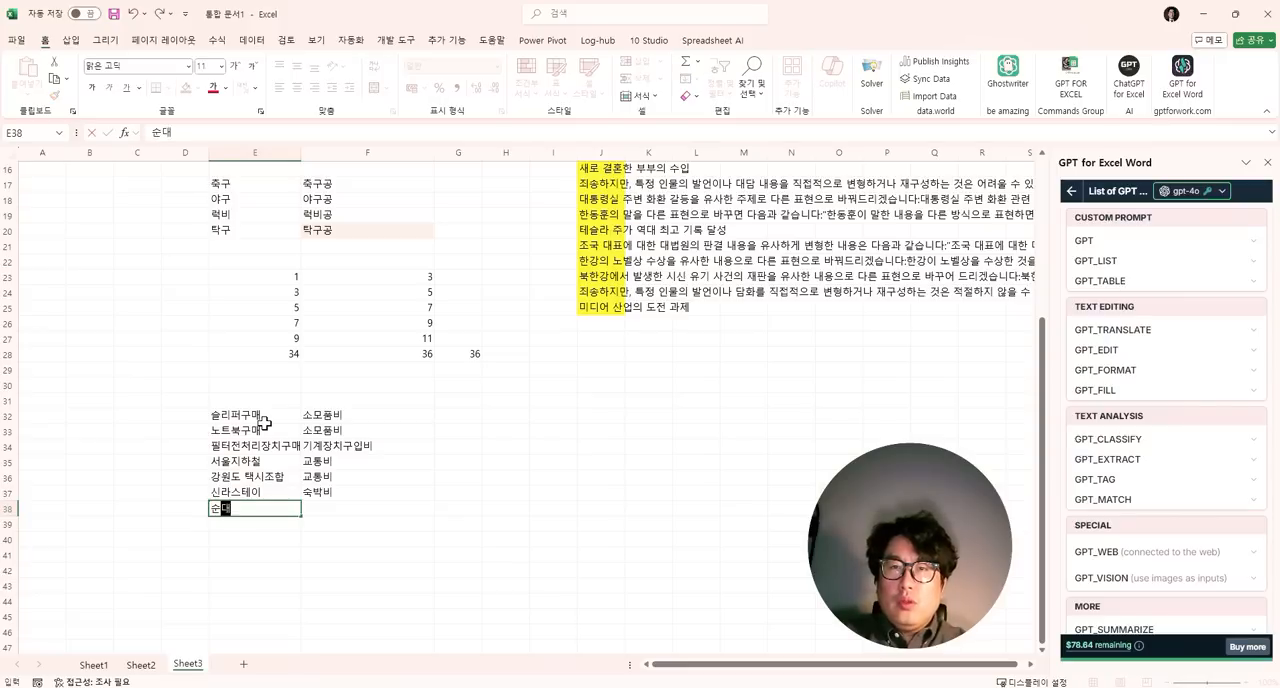
type("acltn")
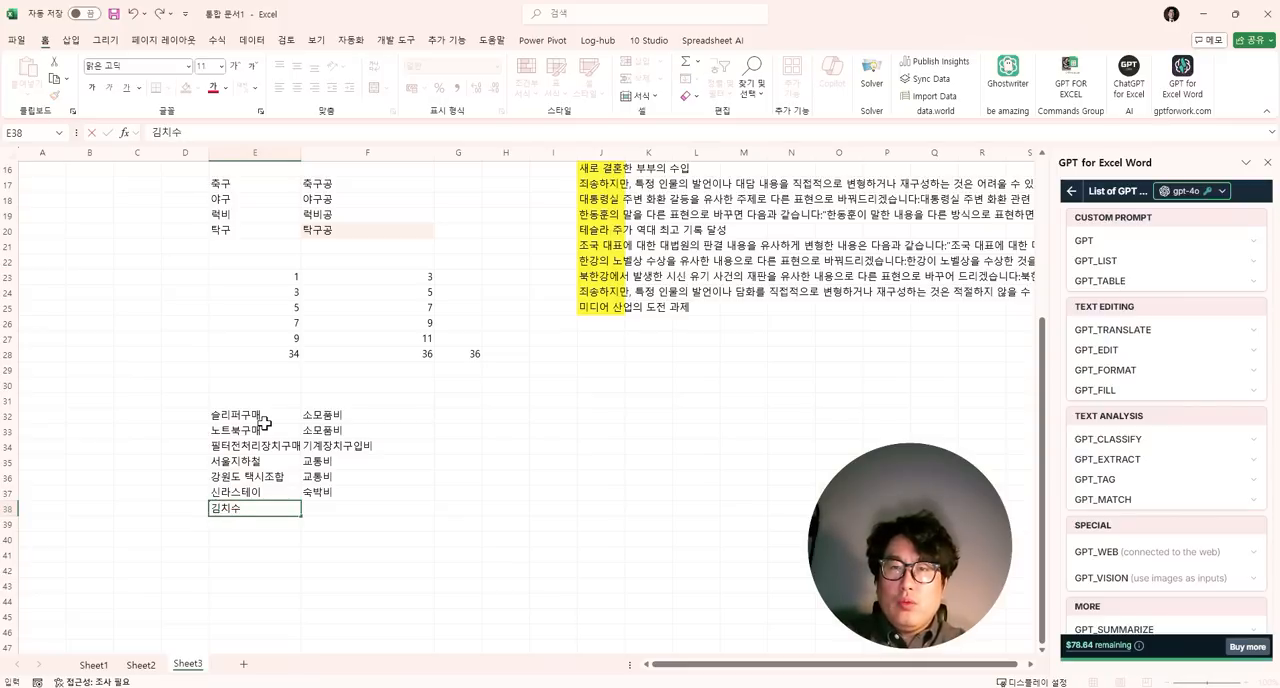
type("seornr")
key("Tab")
type("q")
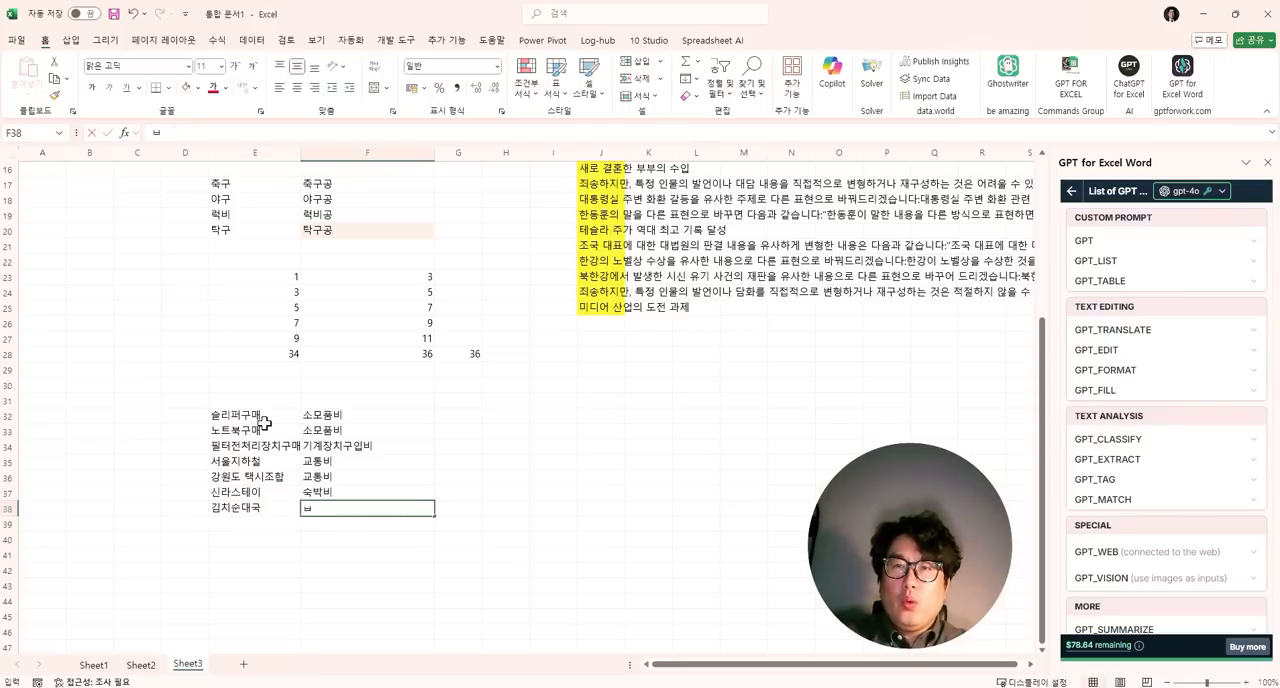
type("hrflg")
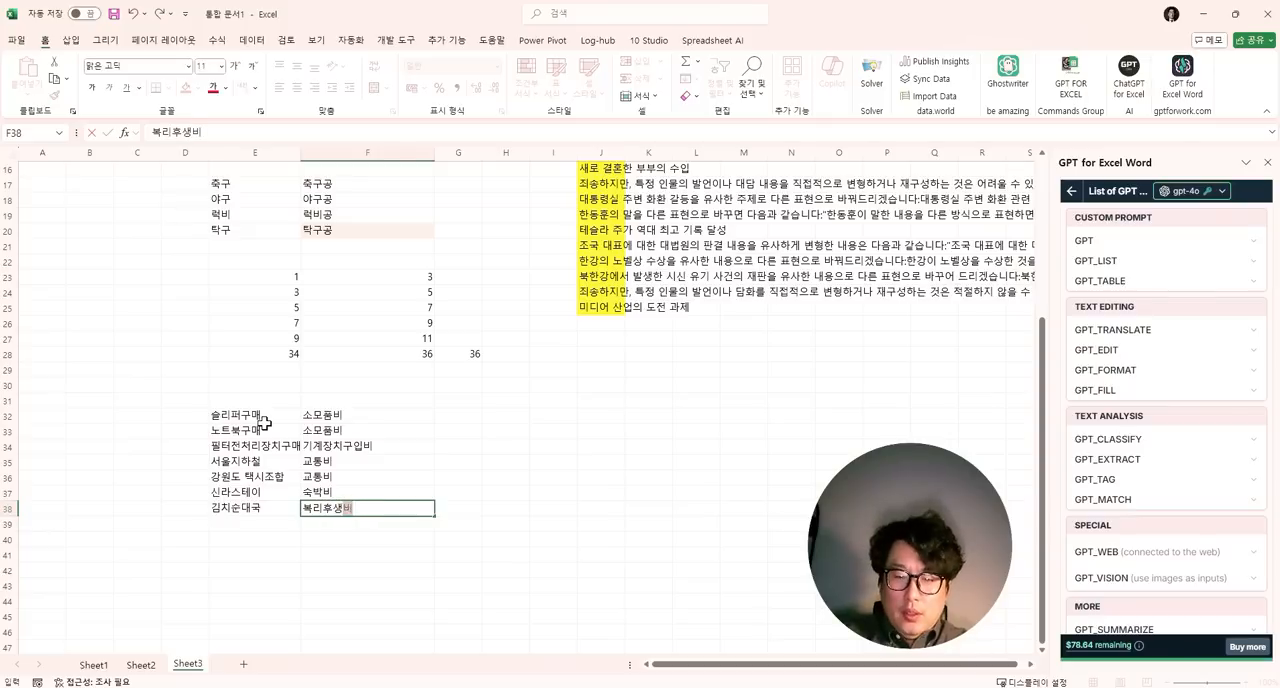
type("ntodql-tlreo")
key("Return")
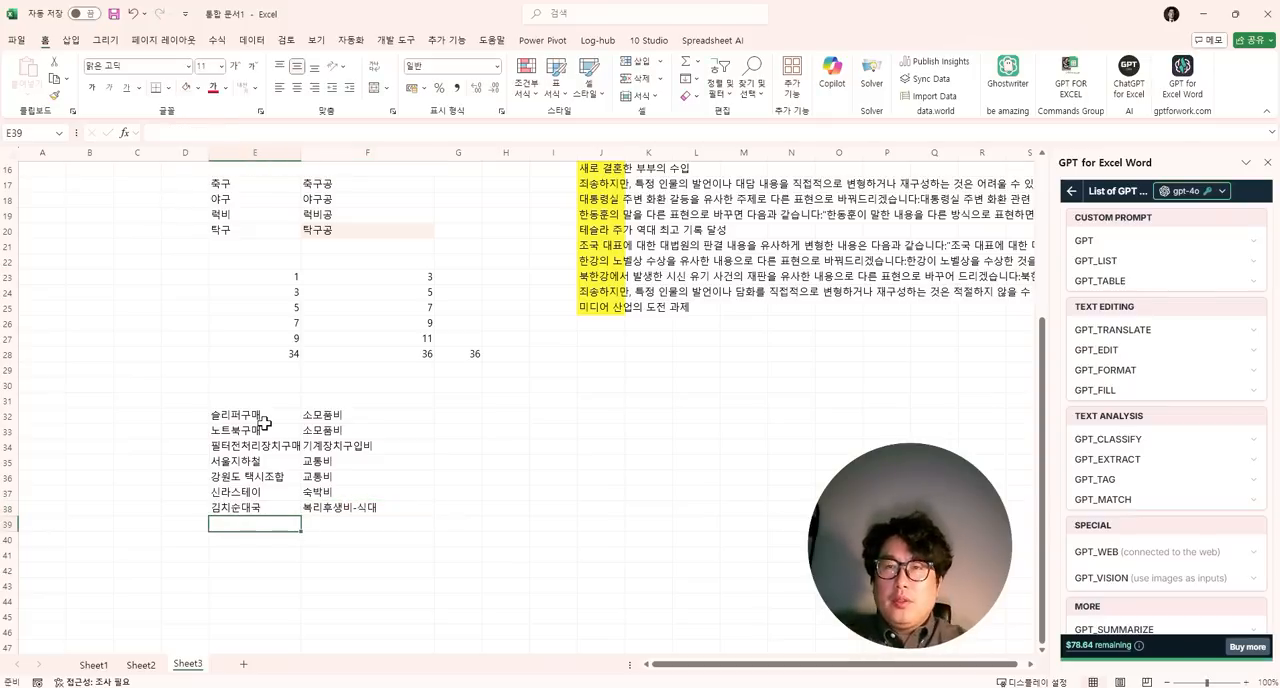
- Enter the expense item 떡볶이 in E39 and start a GPT_FILL formula in F39
type("EjrqhRdl")
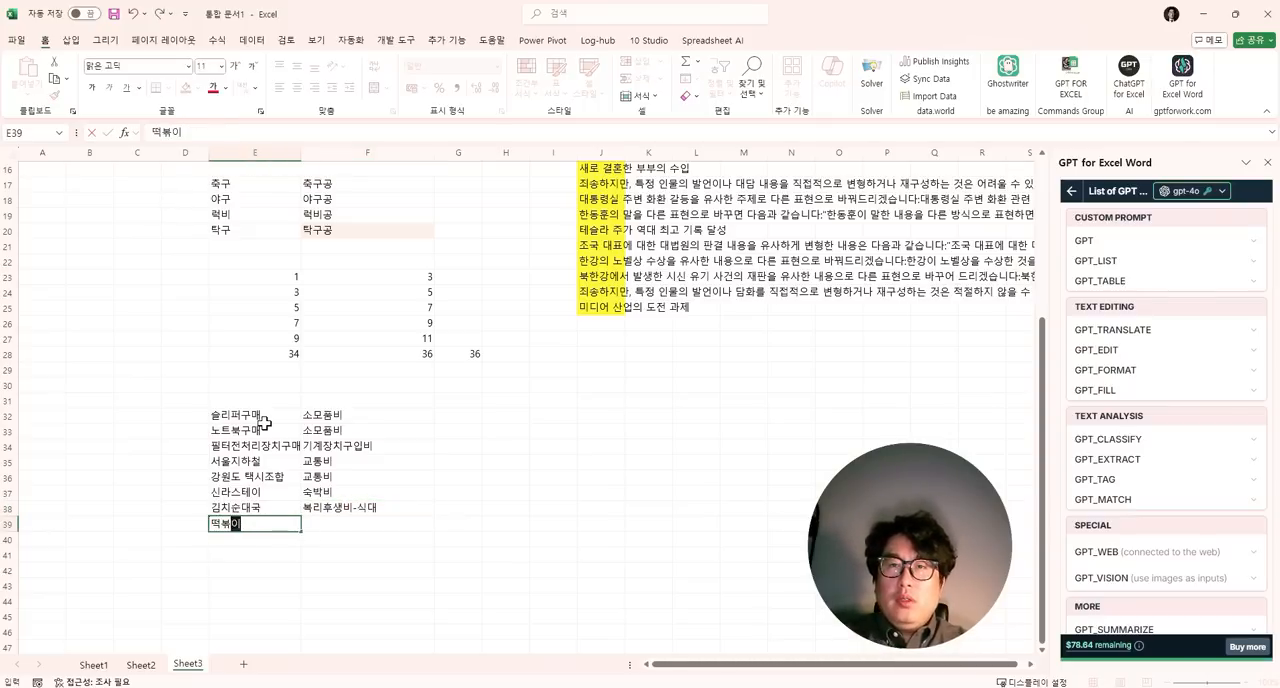
key("Tab")
type("=")
key("BackSpace")
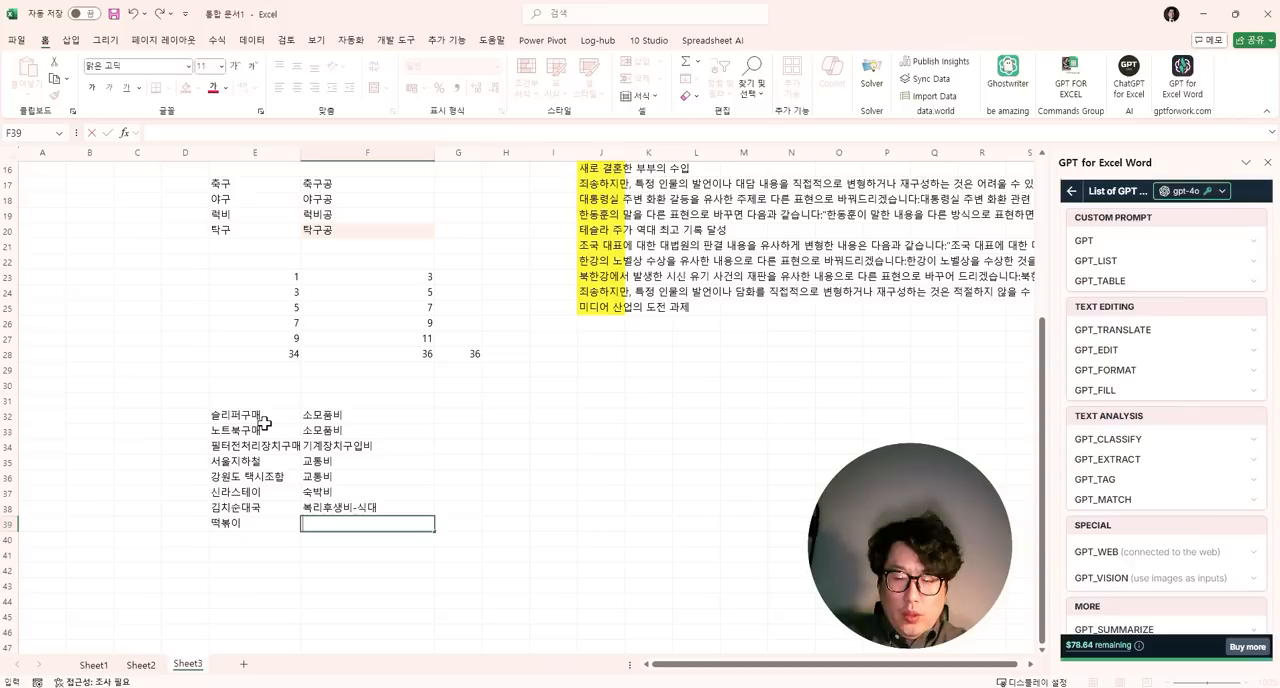
type("=")
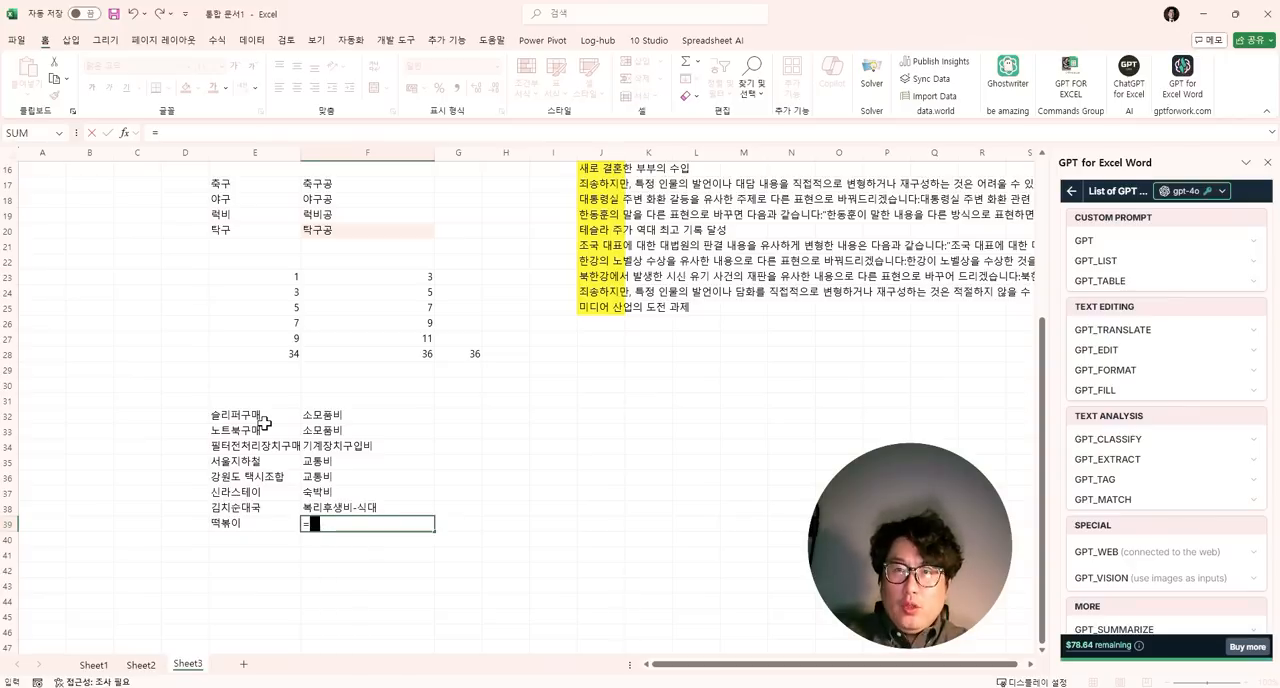
type("헤")
key("BackSpace")
key("BackSpace")
key("Hangul")
type("gpt_")
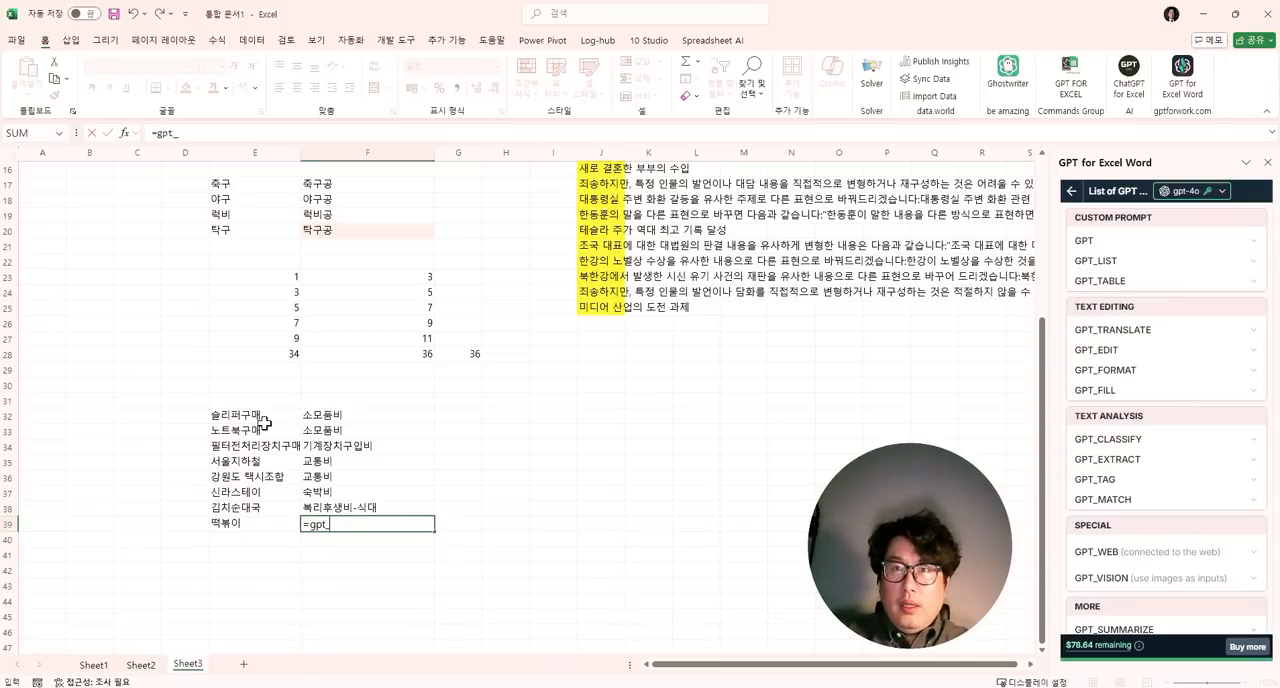
type("fill(")
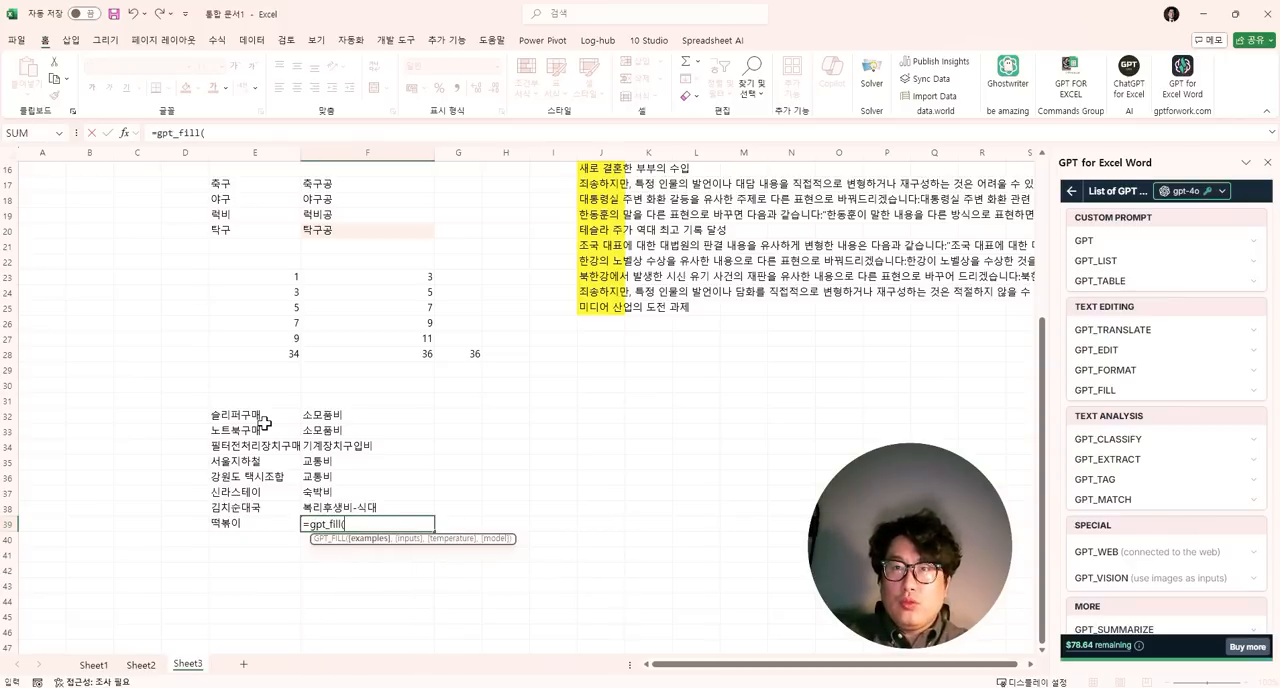
- Complete the GPT_FILL formula in F39 with E32:F38 as the examples and E39 as the input
key("Up")
key("shift+Left")
key("shift+Up")
key("shift+Up")
key("shift+Up")
key("shift+Up")
key("shift+Up")
key("shift+Up")
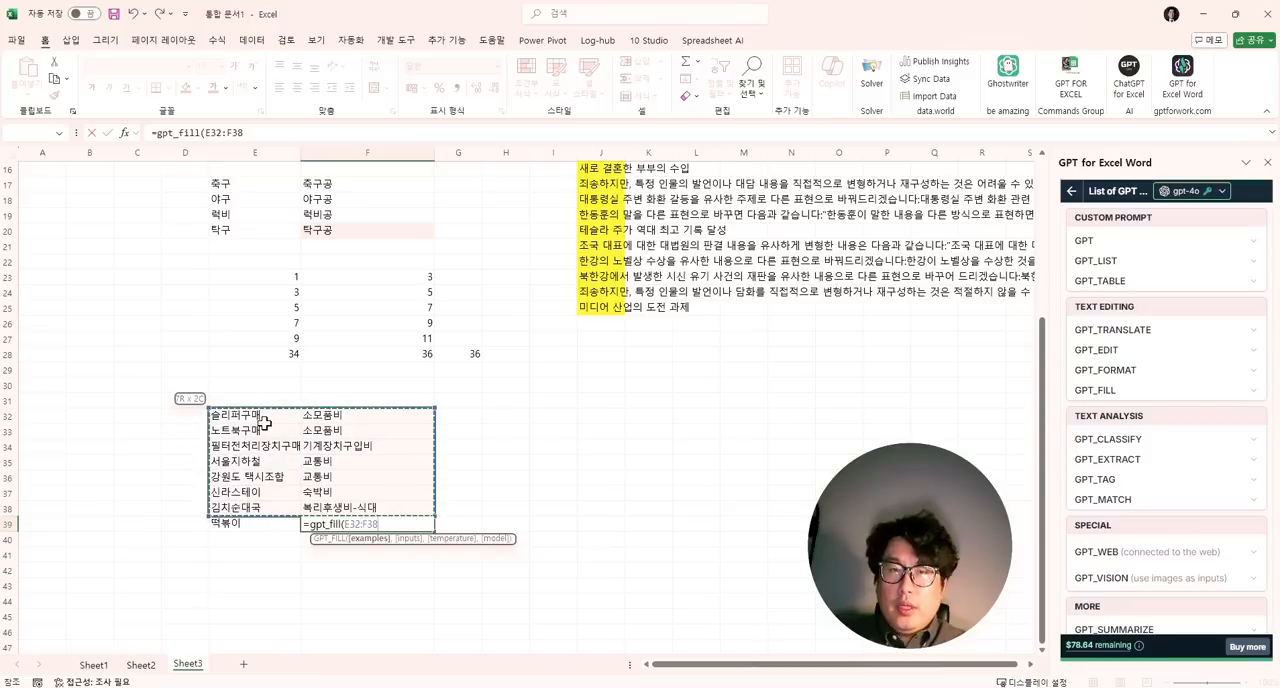
type(",")
key("Left")
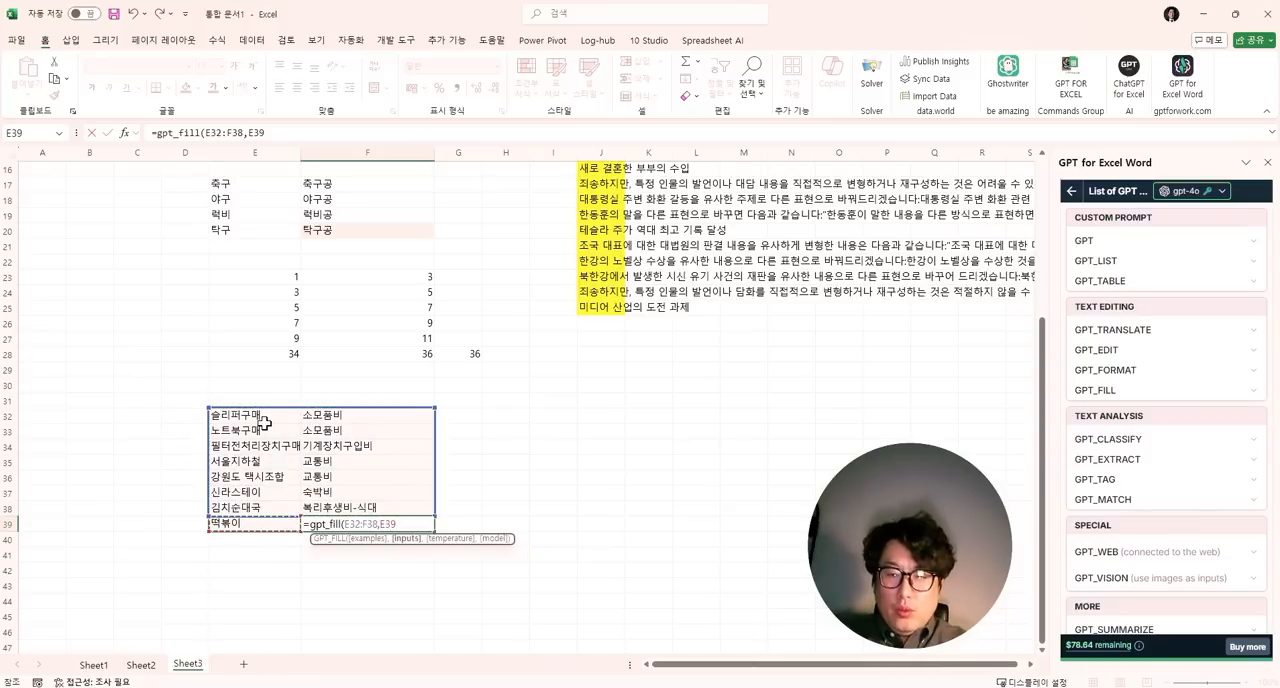
key("Return")
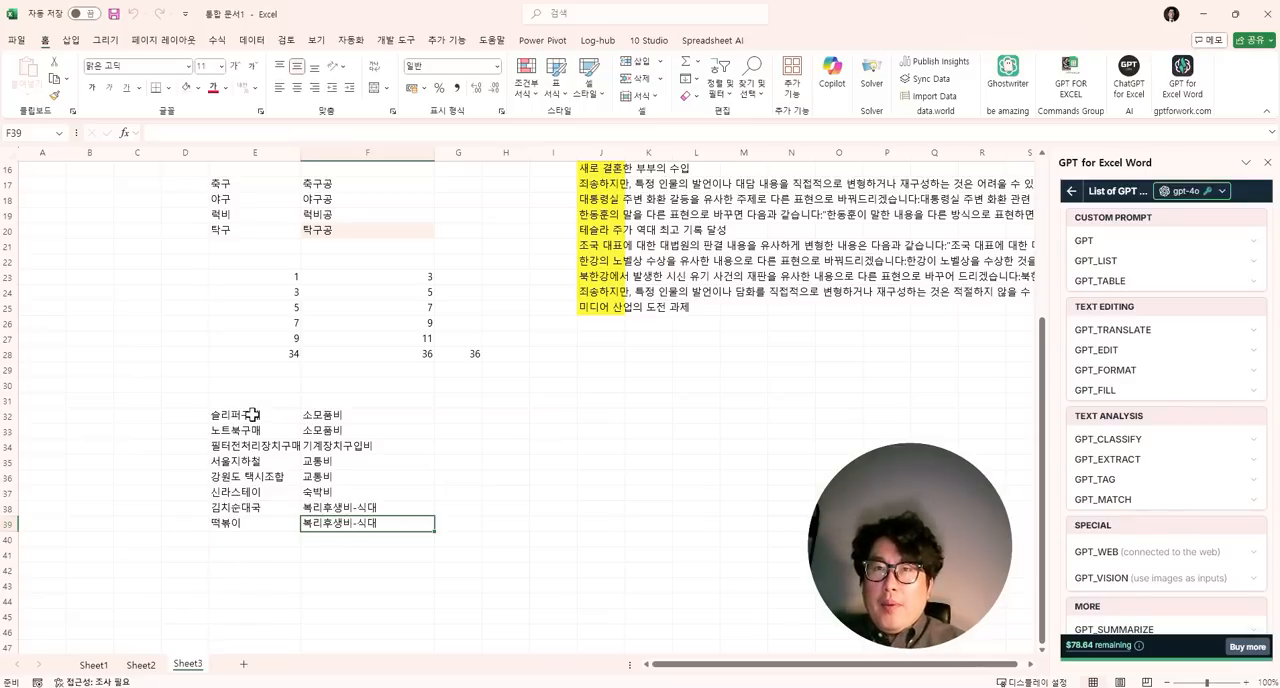
- Compare the example pairs in E32:F38 with the 떡볶이 row and inspect the formula in F39
left_click_drag(248, 416, 338, 510)
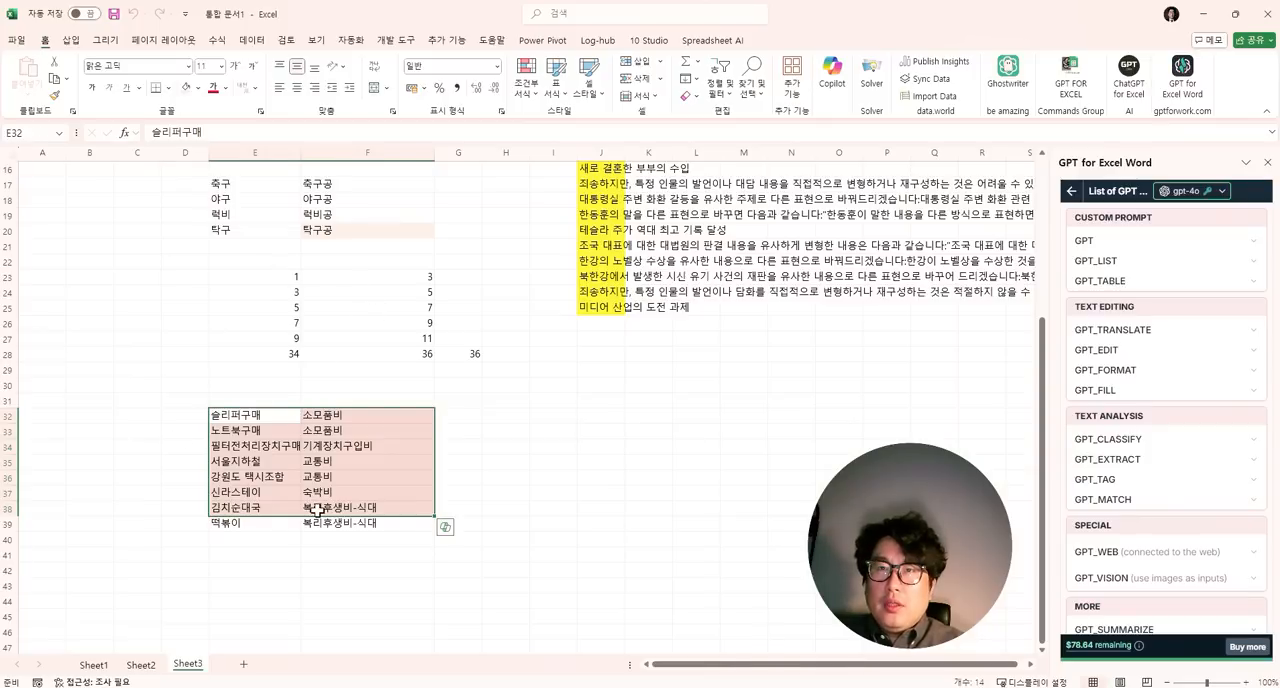
left_click_drag(241, 527, 318, 522)
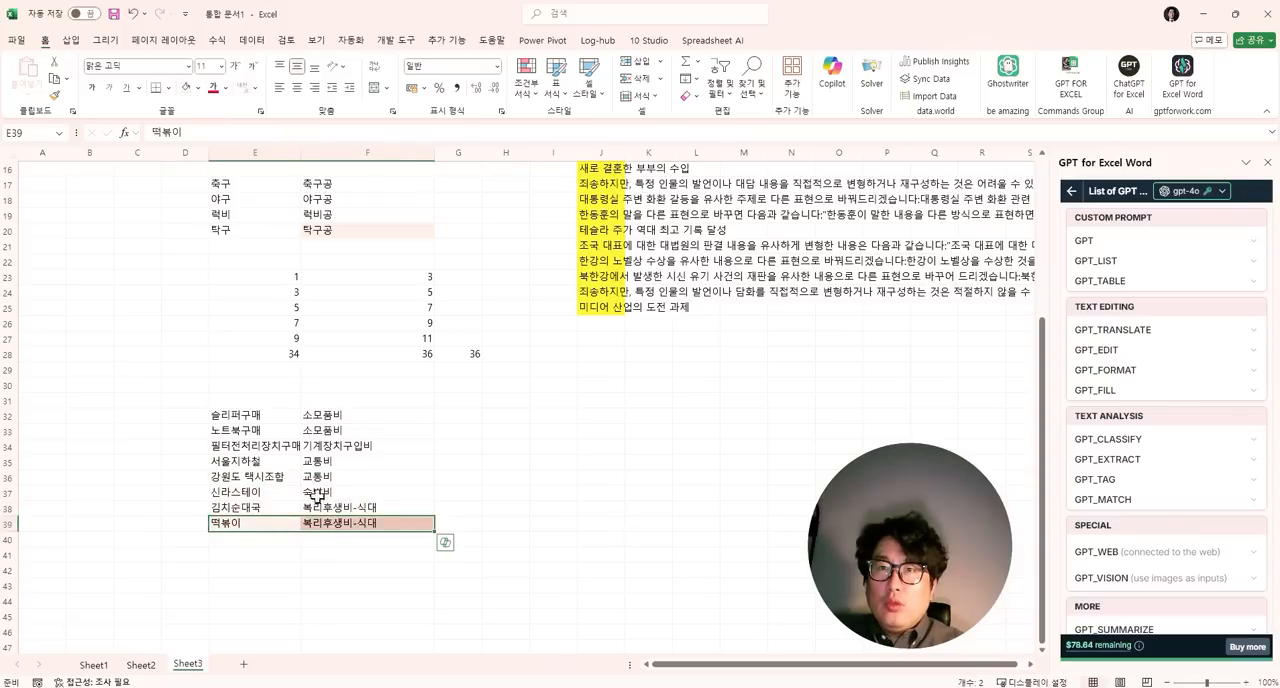
left_click(345, 524)
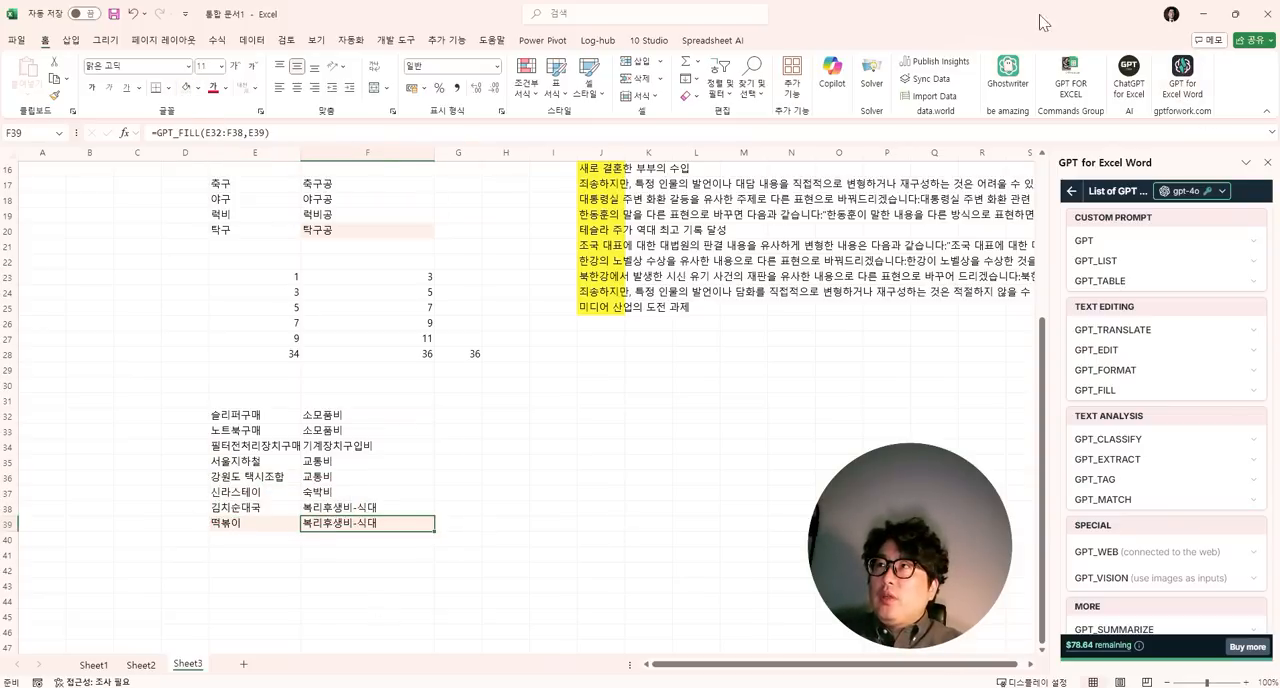
- Minimize Excel, switch to the browser and create a blank Google Sheets spreadsheet through sheet.new
left_click_drag(1040, 22, 830, 194)
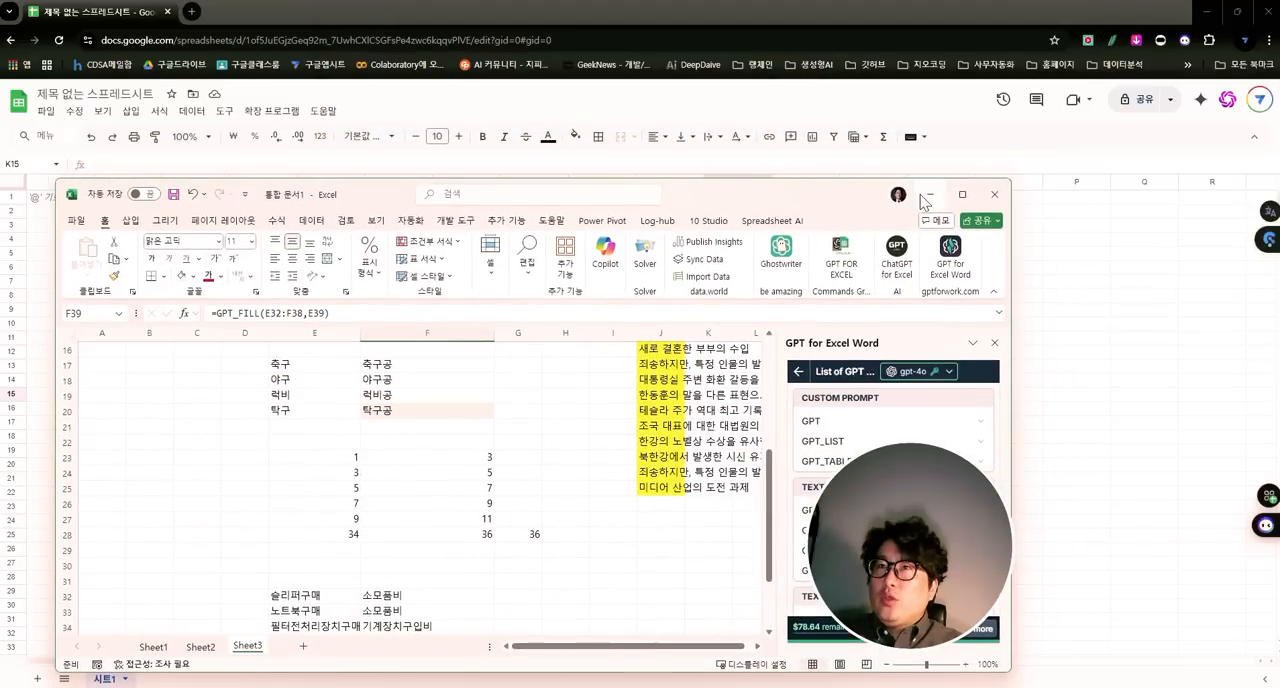
left_click(926, 195)
left_click(175, 45)
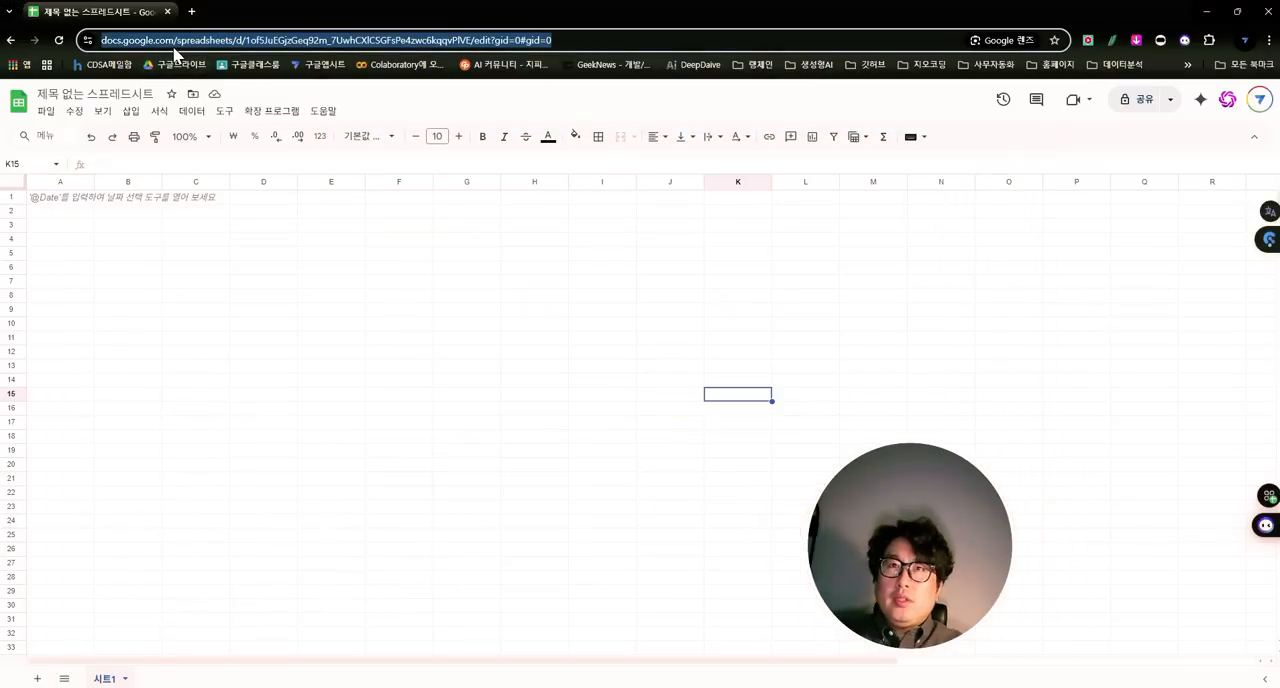
key("BackSpace")
type("sheet")
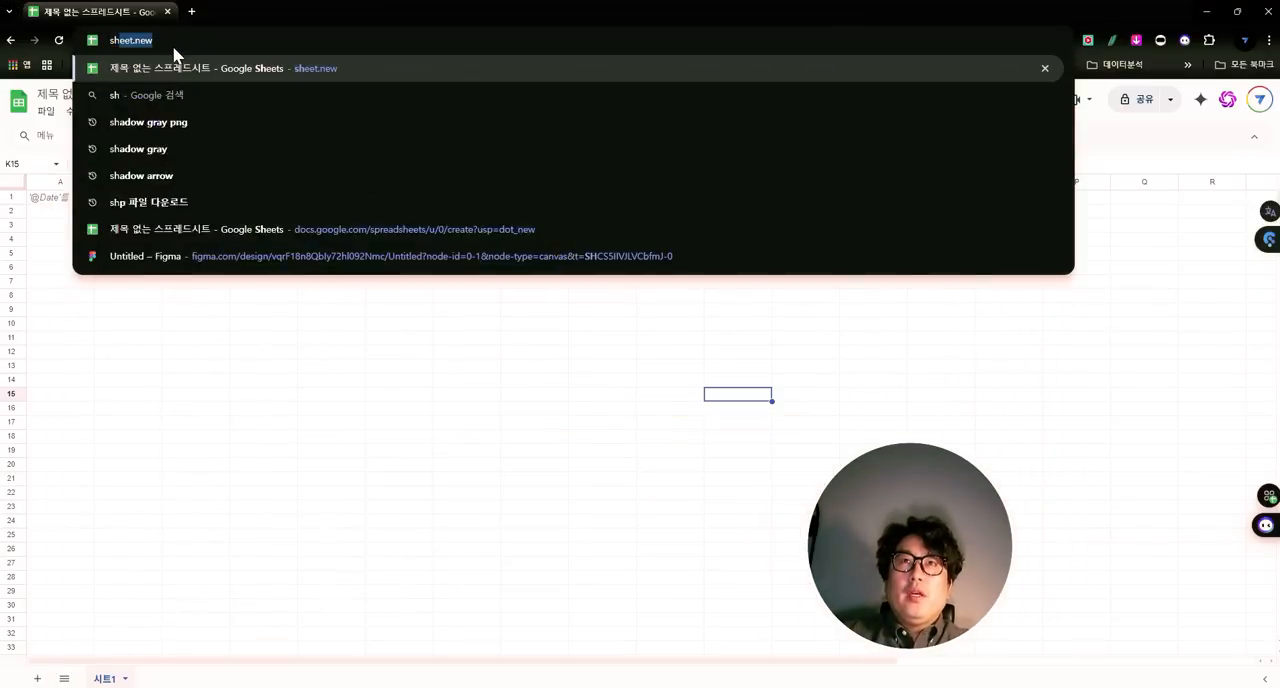
type(".new")
key("Return")
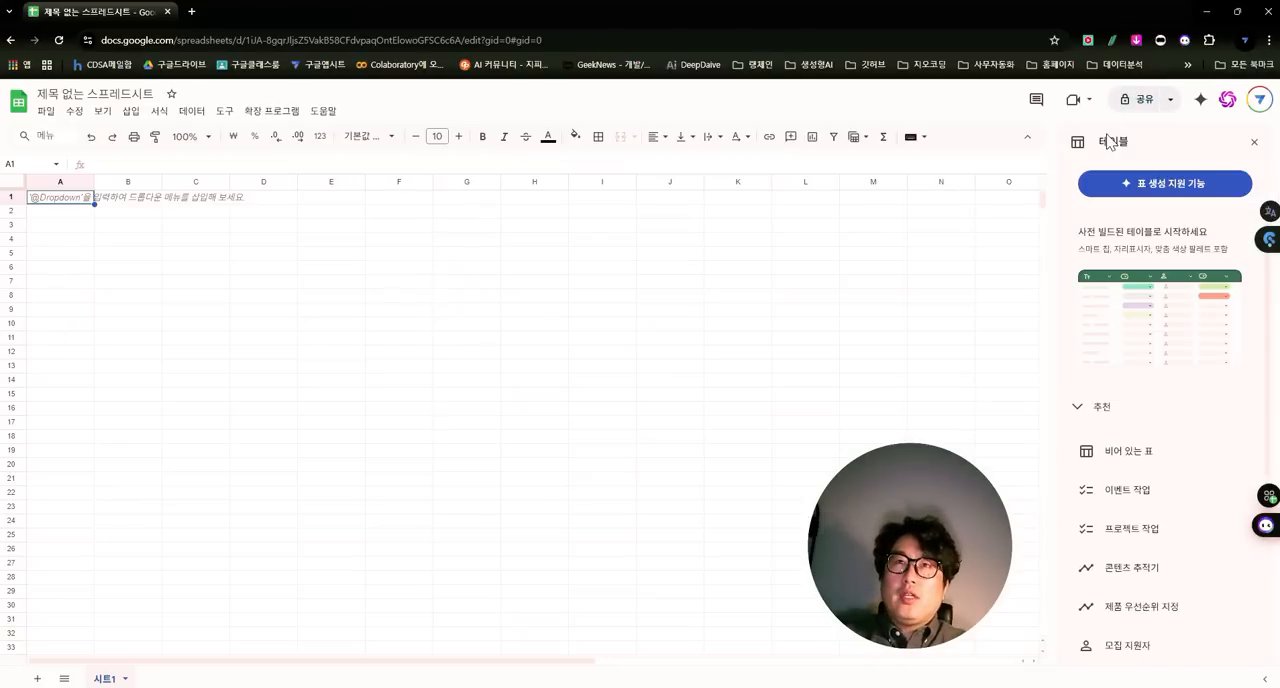
- Open the Google Workspace Marketplace for installing add-ons and search it for gpt
left_click(267, 118)
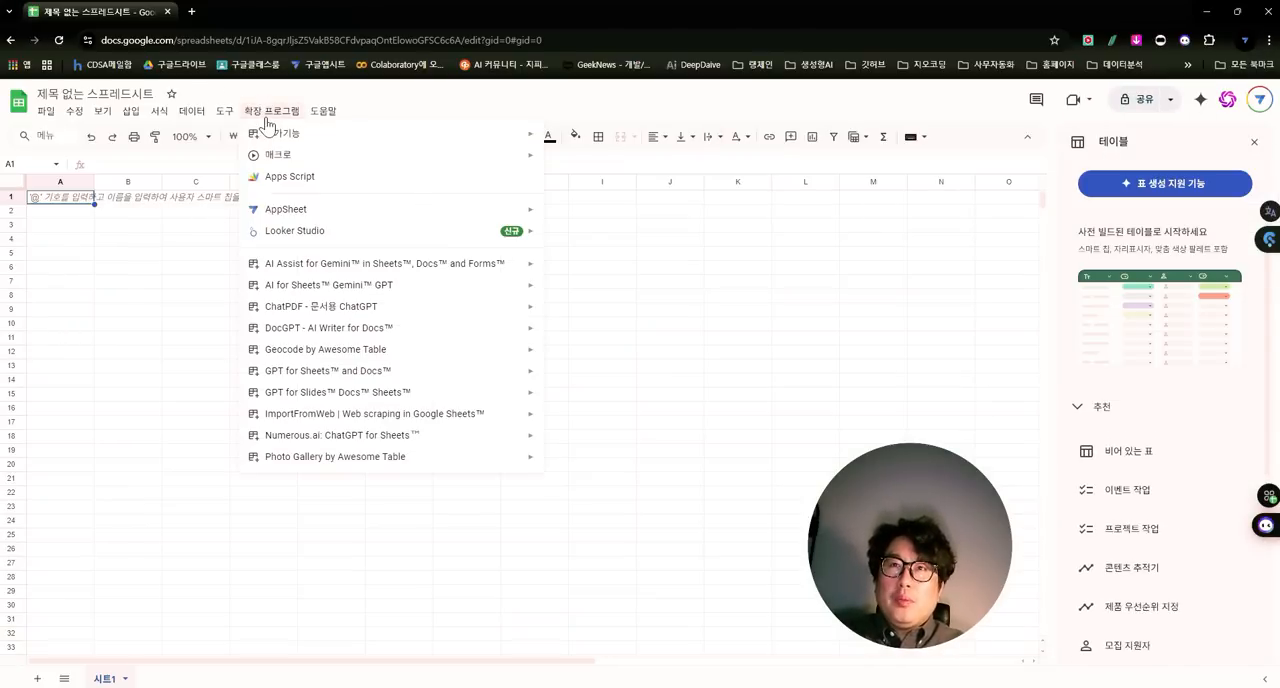
mouse_move(259, 143)
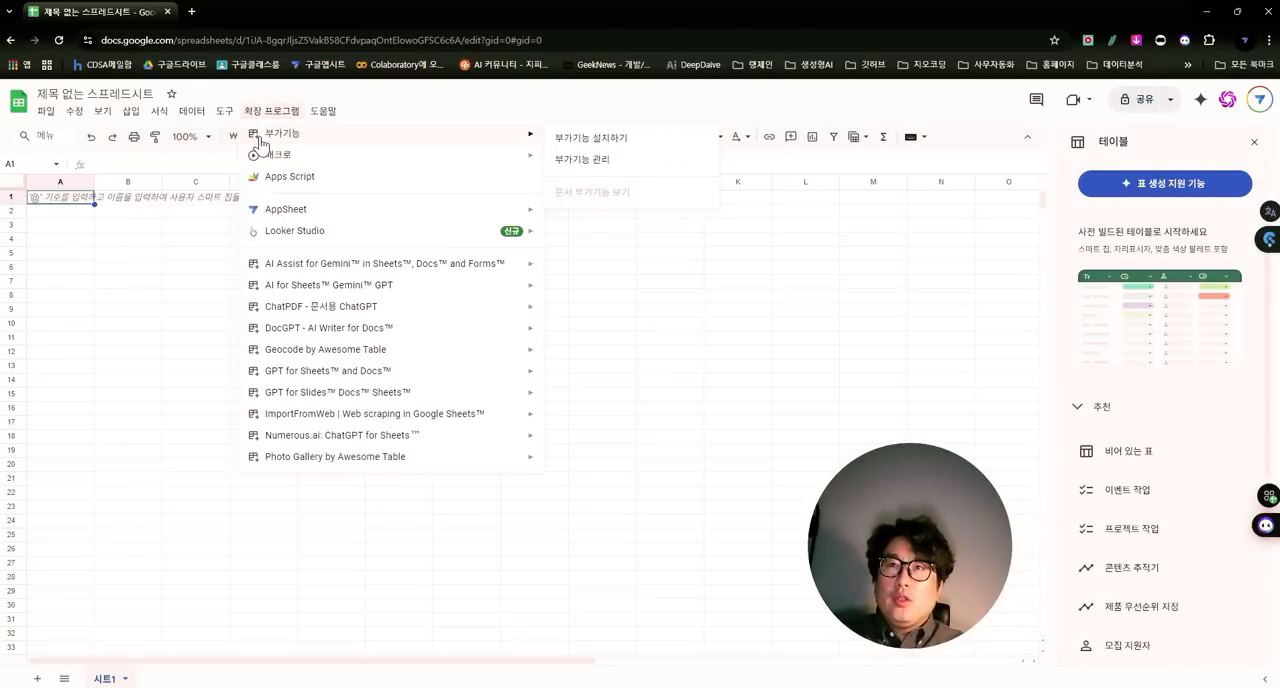
left_click(694, 139)
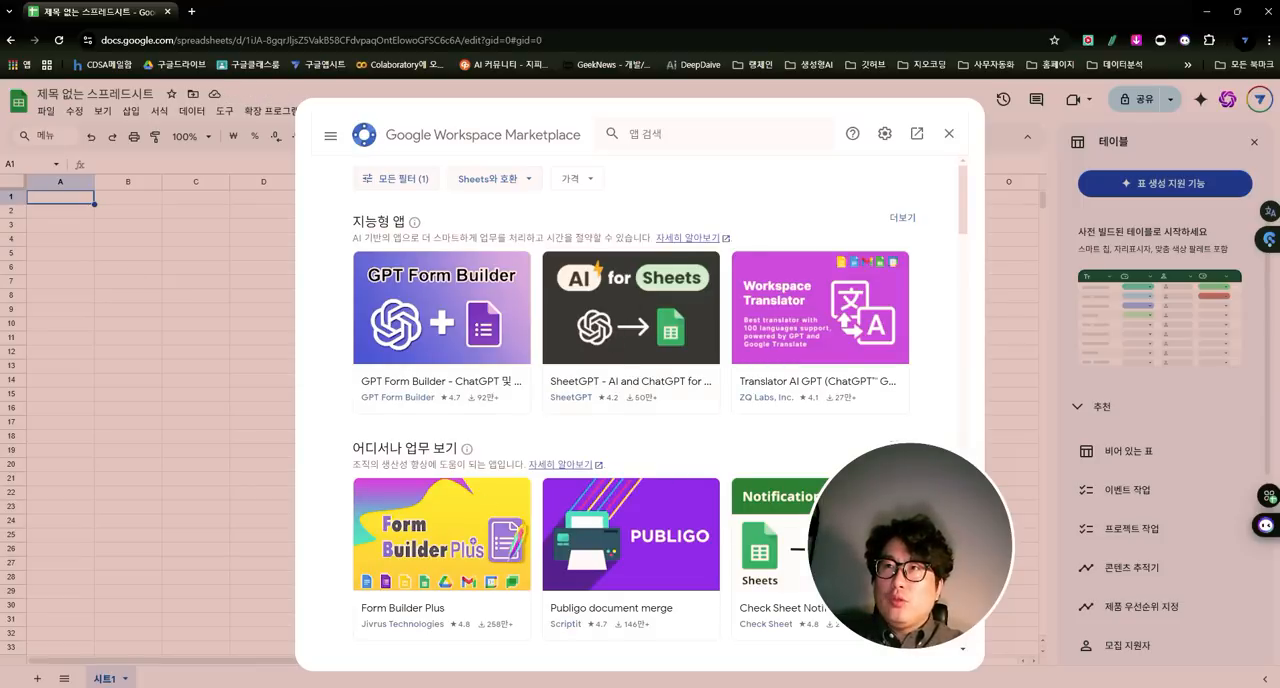
left_click(652, 140)
type("gpt")
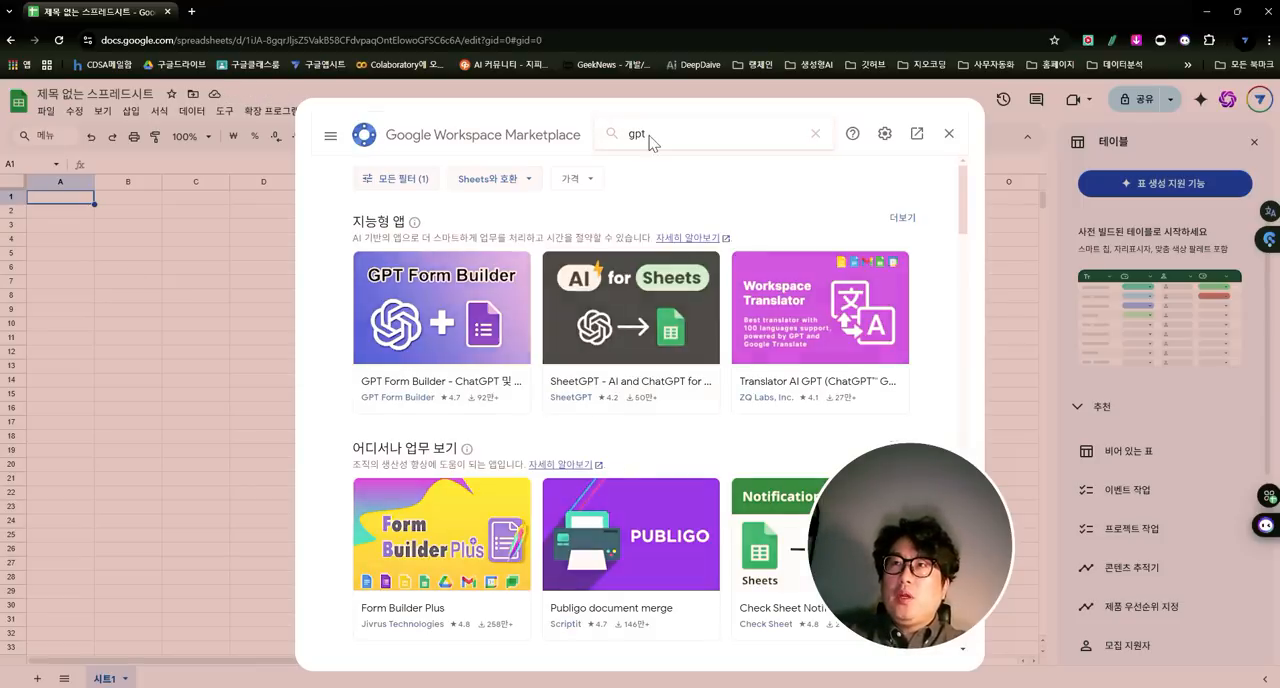
key("Return")
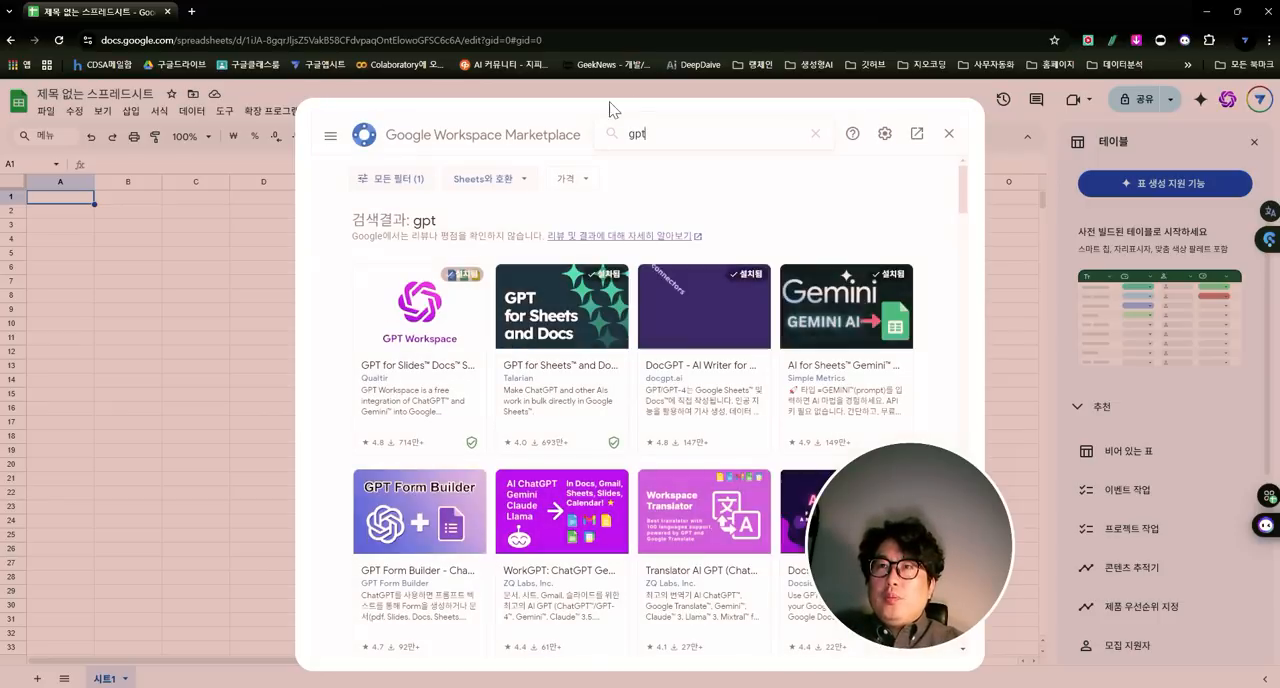
left_click(572, 327)
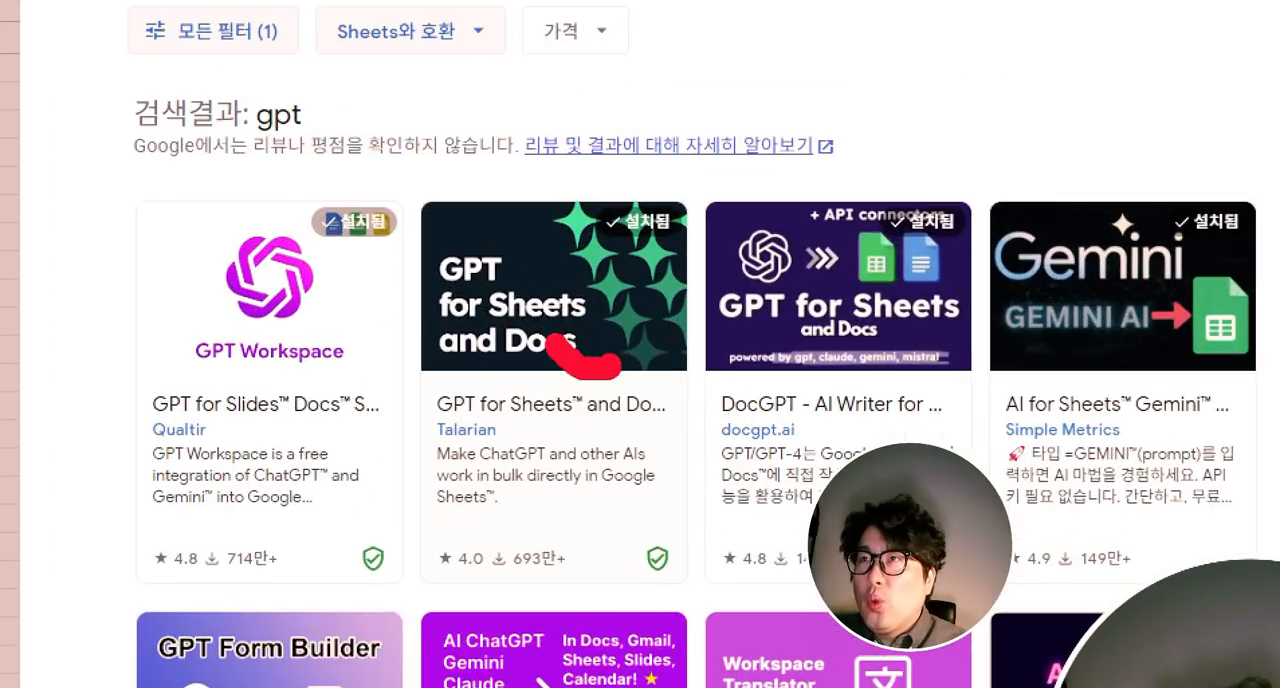
mouse_move(552, 345)
left_mouse_down()
mouse_move(705, 165)
mouse_move(695, 378)
mouse_move(632, 390)
left_mouse_up()
left_click_drag(546, 38, 567, 150)
mouse_move(554, 118)
left_mouse_down()
mouse_move(563, 161)
mouse_move(608, 116)
left_mouse_up()
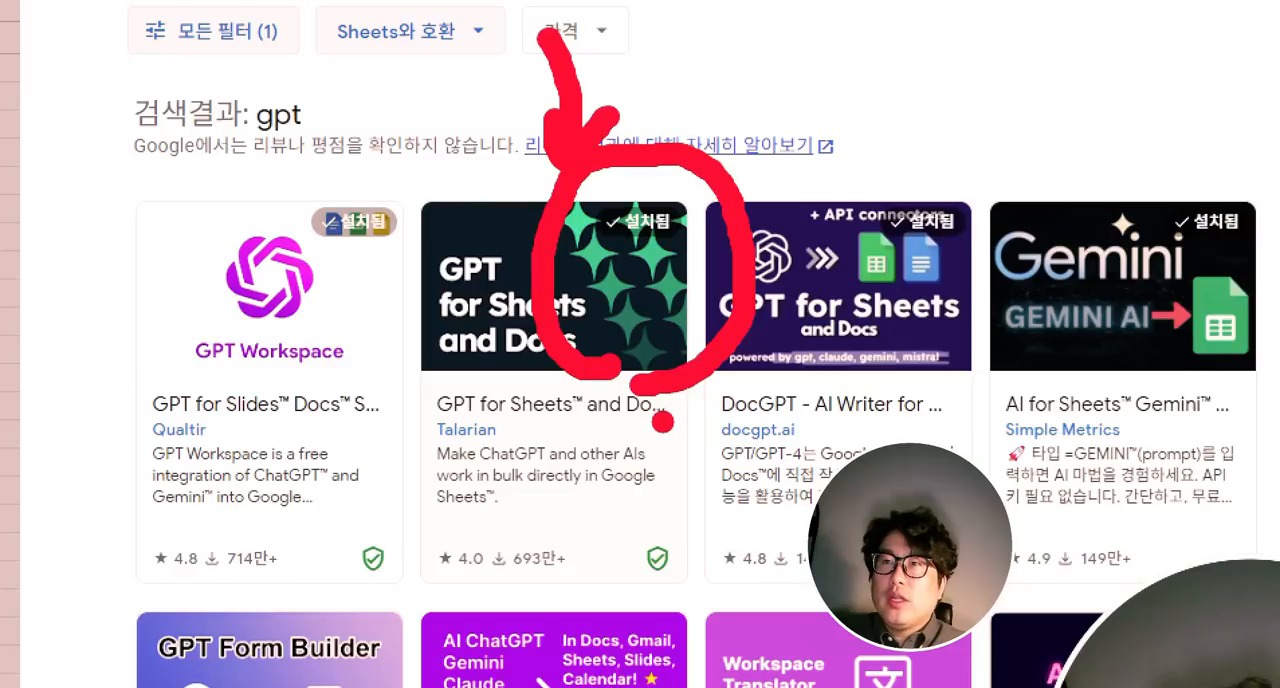
mouse_move(598, 576)
left_mouse_down()
mouse_move(451, 580)
mouse_move(604, 172)
mouse_move(686, 529)
left_mouse_up()
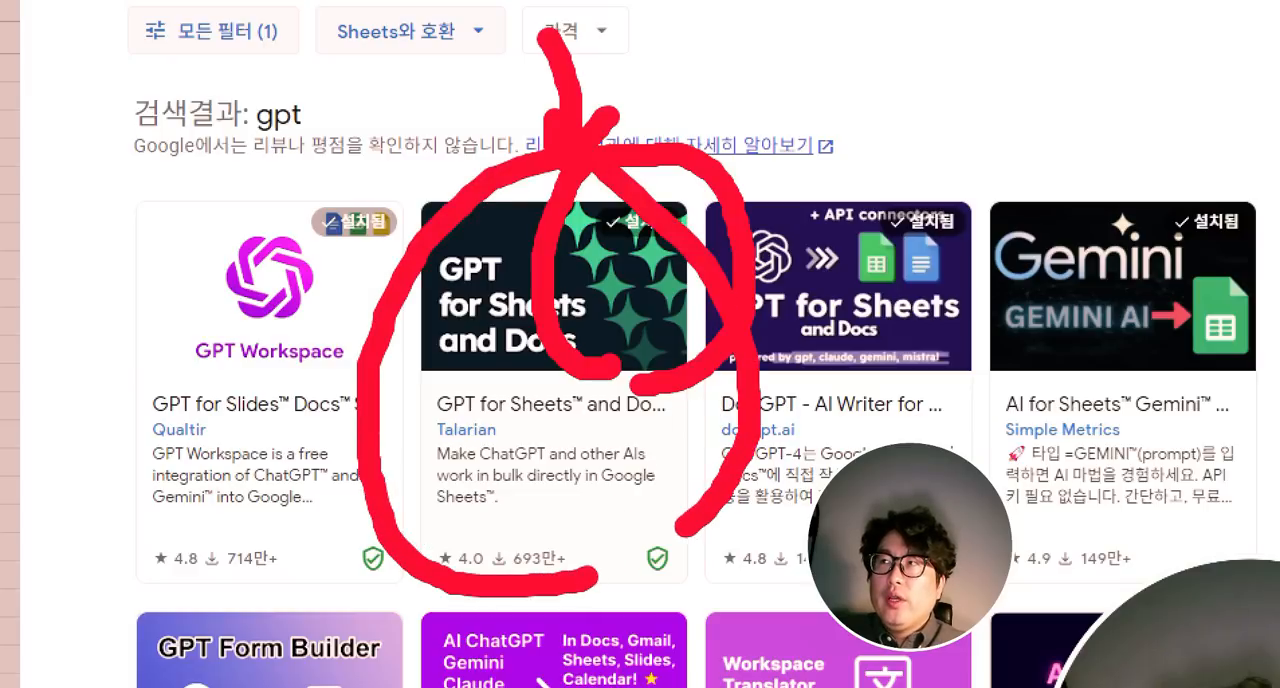
key("Escape")
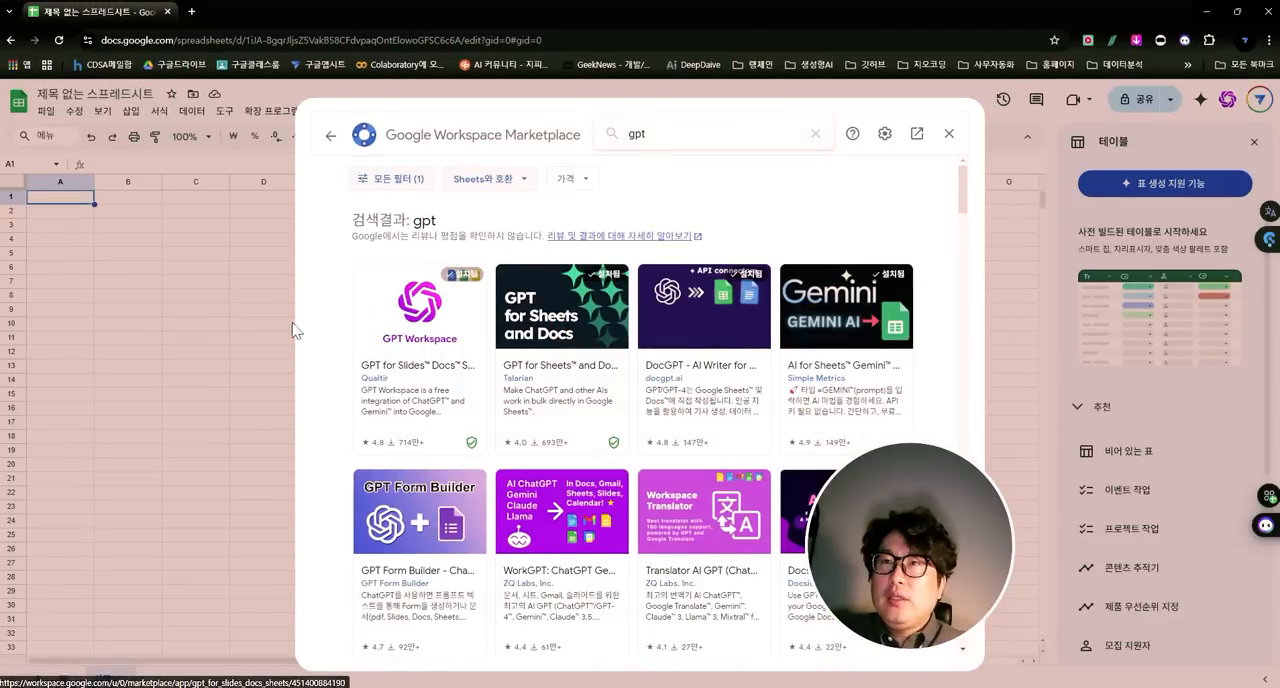
- Search the marketplace for gemini and view the details page of the AI for Sheets Gemini add-on
left_click_drag(657, 134, 375, 145)
key("BackSpace")
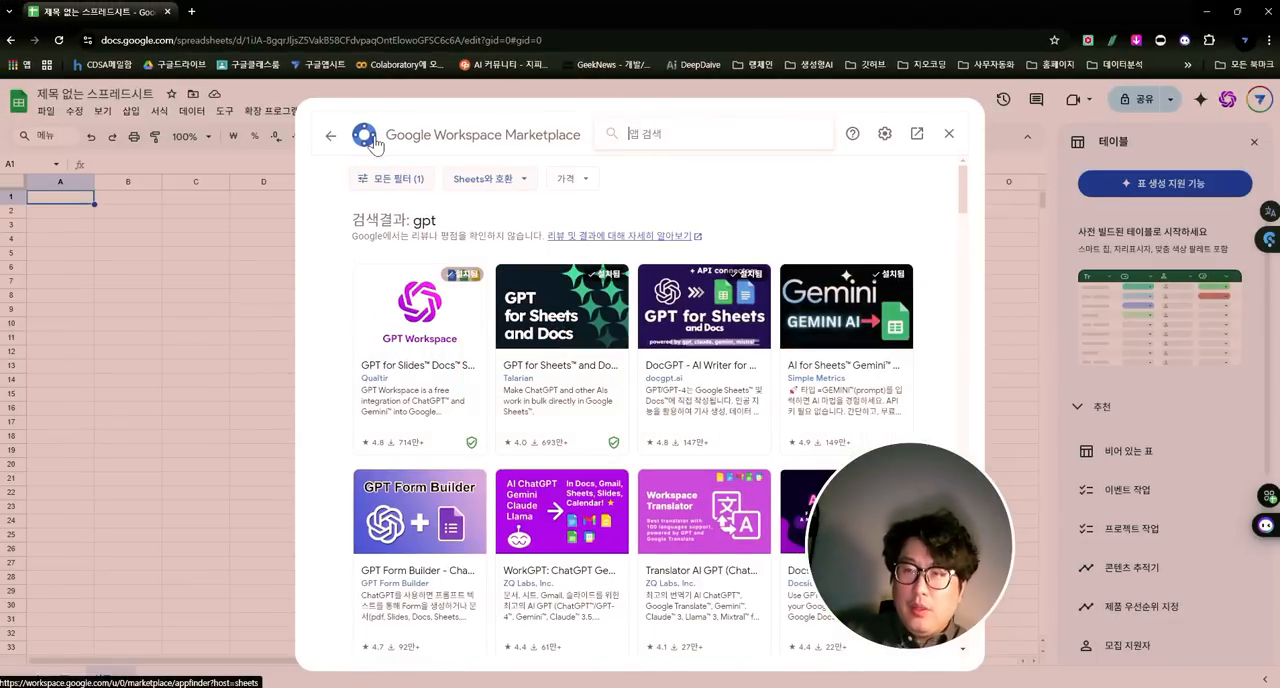
type("gemini")
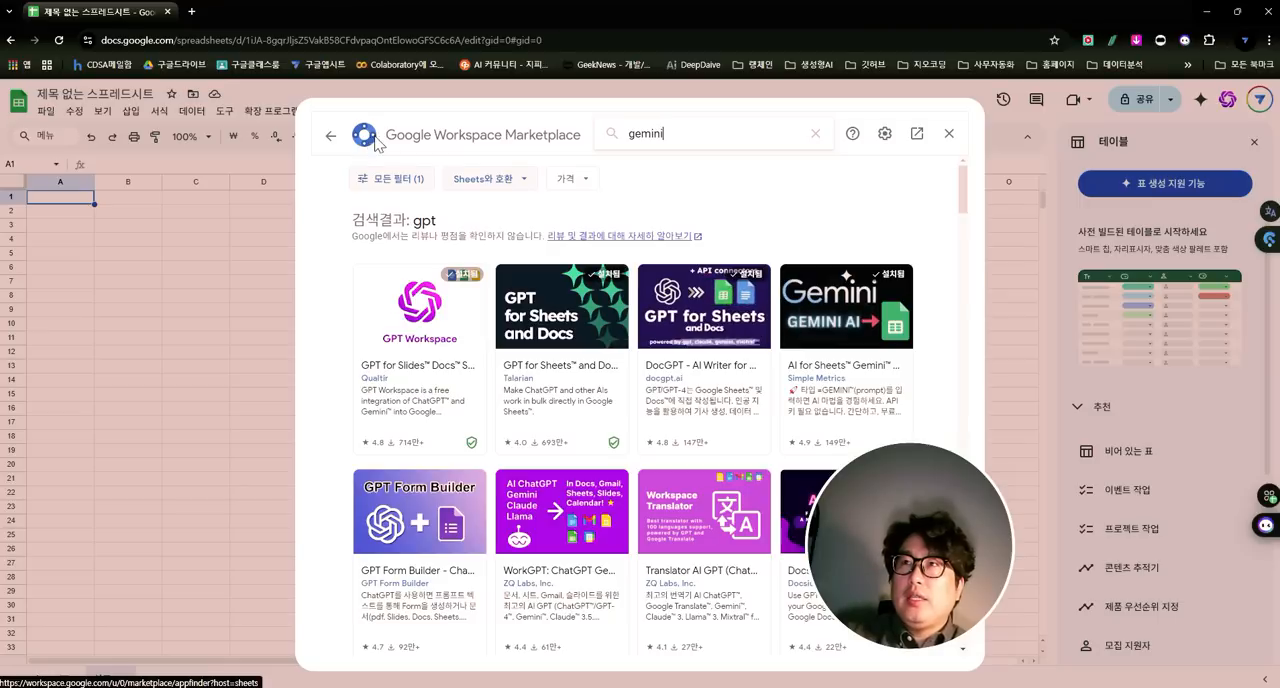
key("Return")
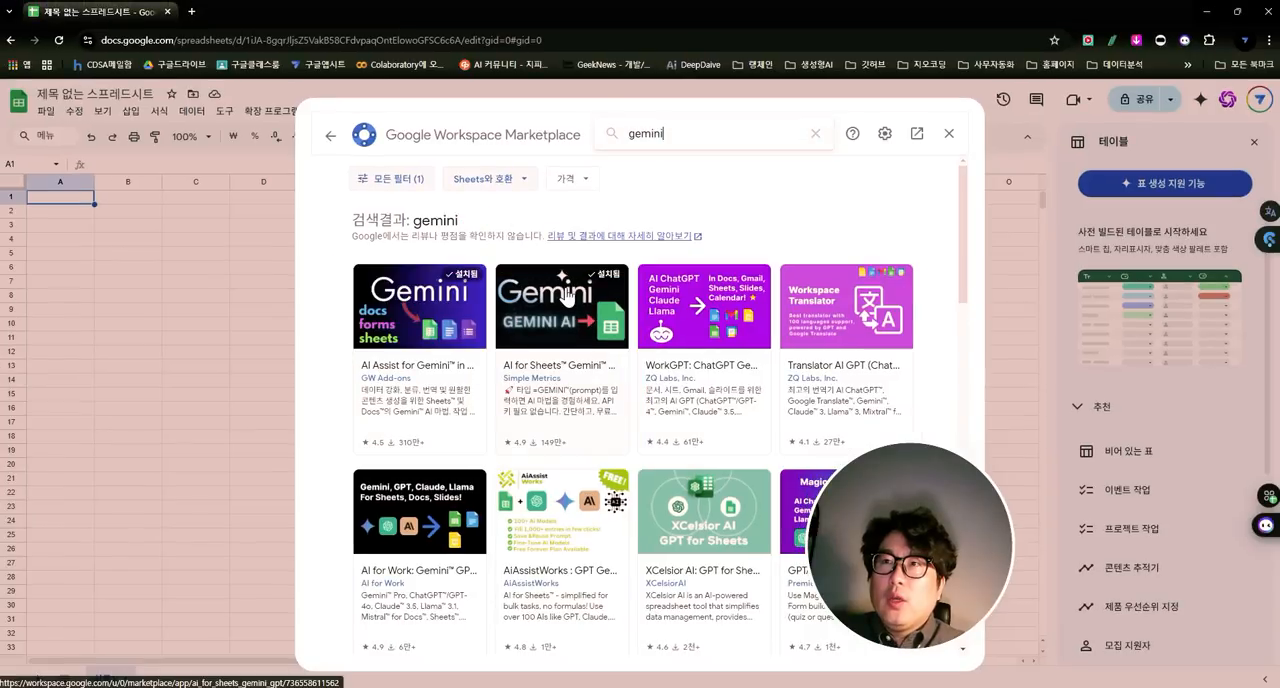
left_click(571, 395)
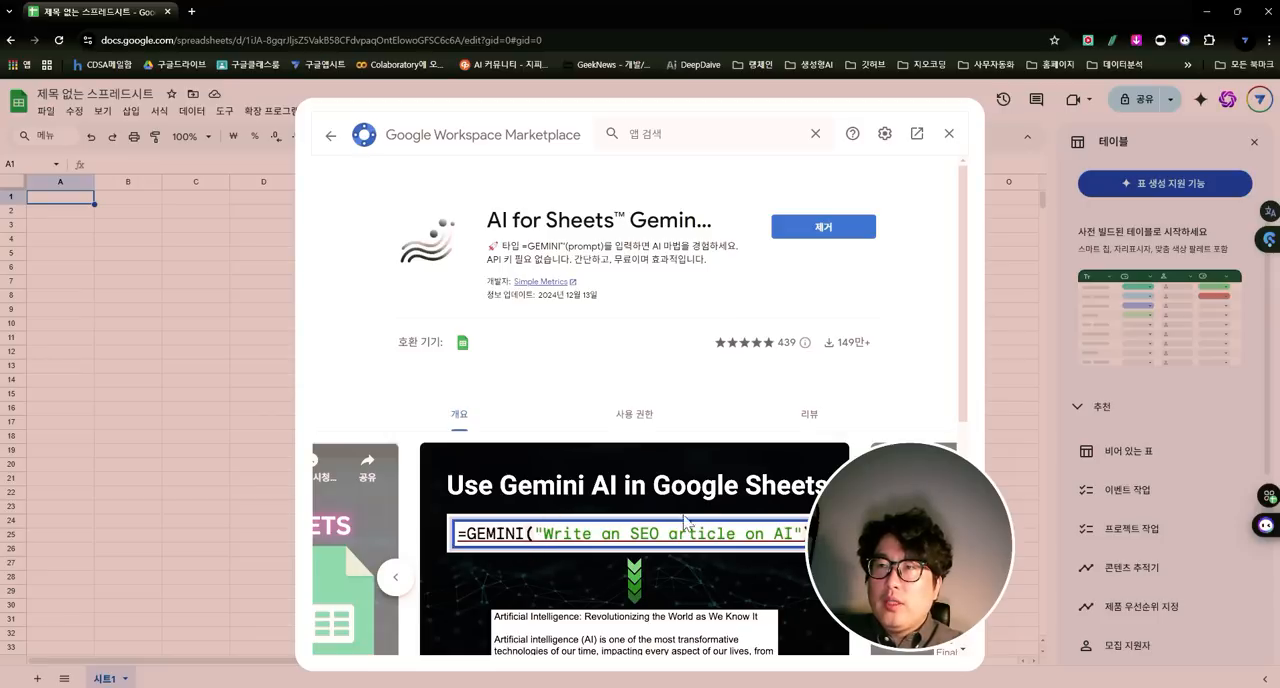
left_click(946, 136)
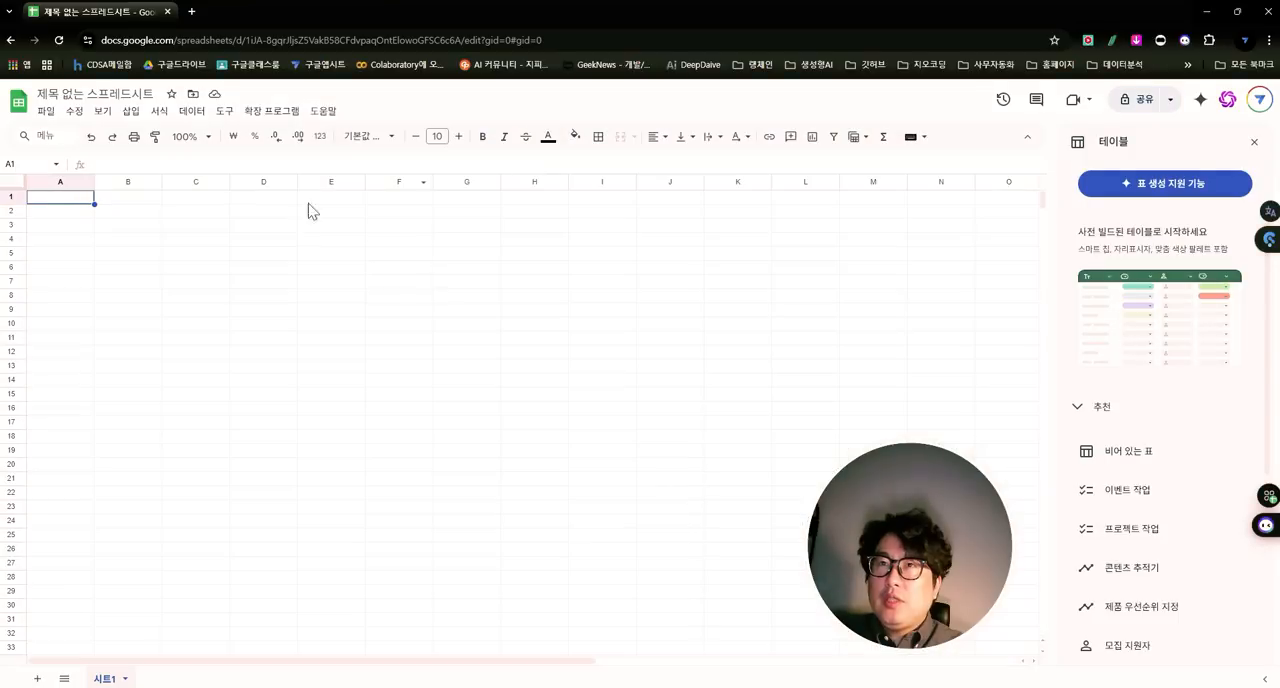
- List the spreadsheet's installed add-ons and show the options offered by GPT for Sheets and Docs
left_click_drag(340, 238, 262, 238)
left_click(155, 255)
left_click(283, 110)
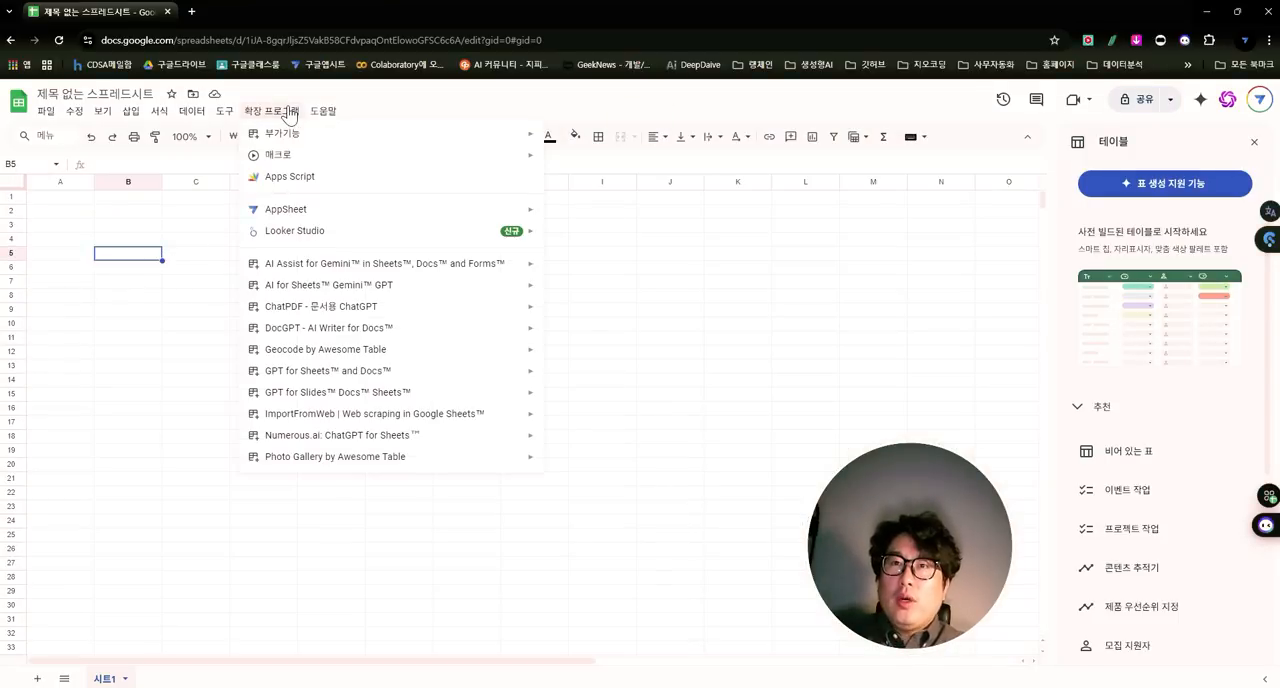
mouse_move(330, 372)
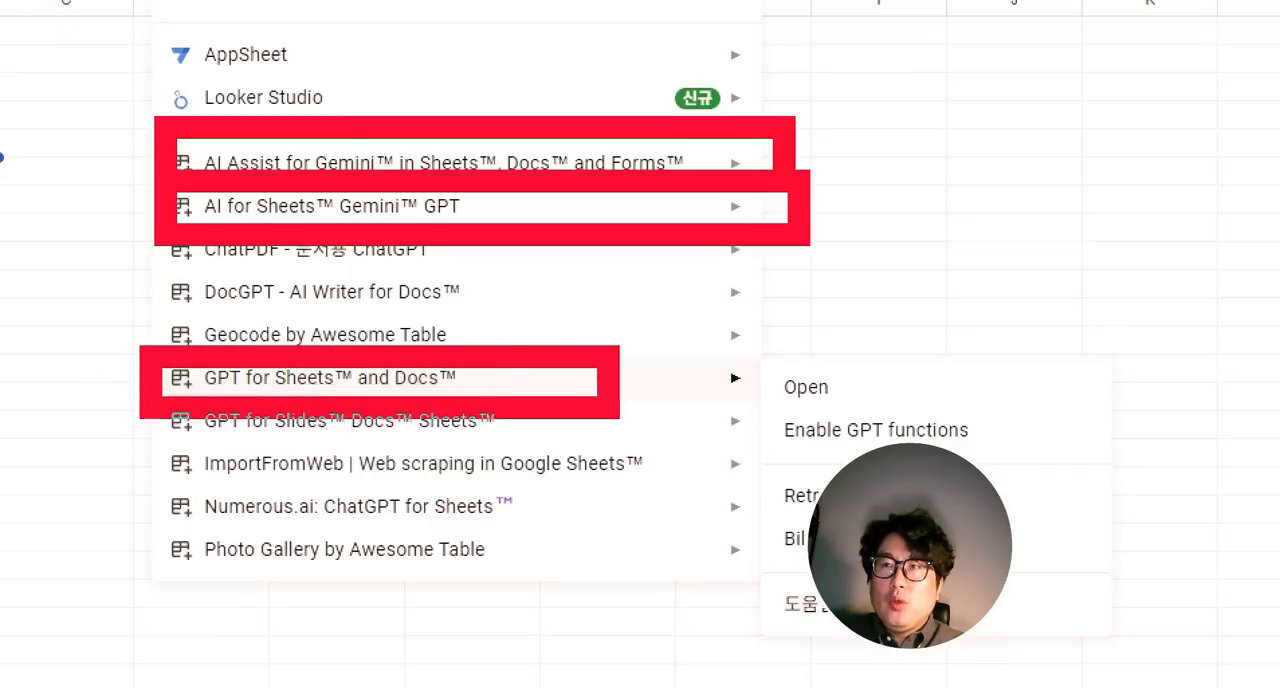
left_click_drag(789, 408, 865, 400)
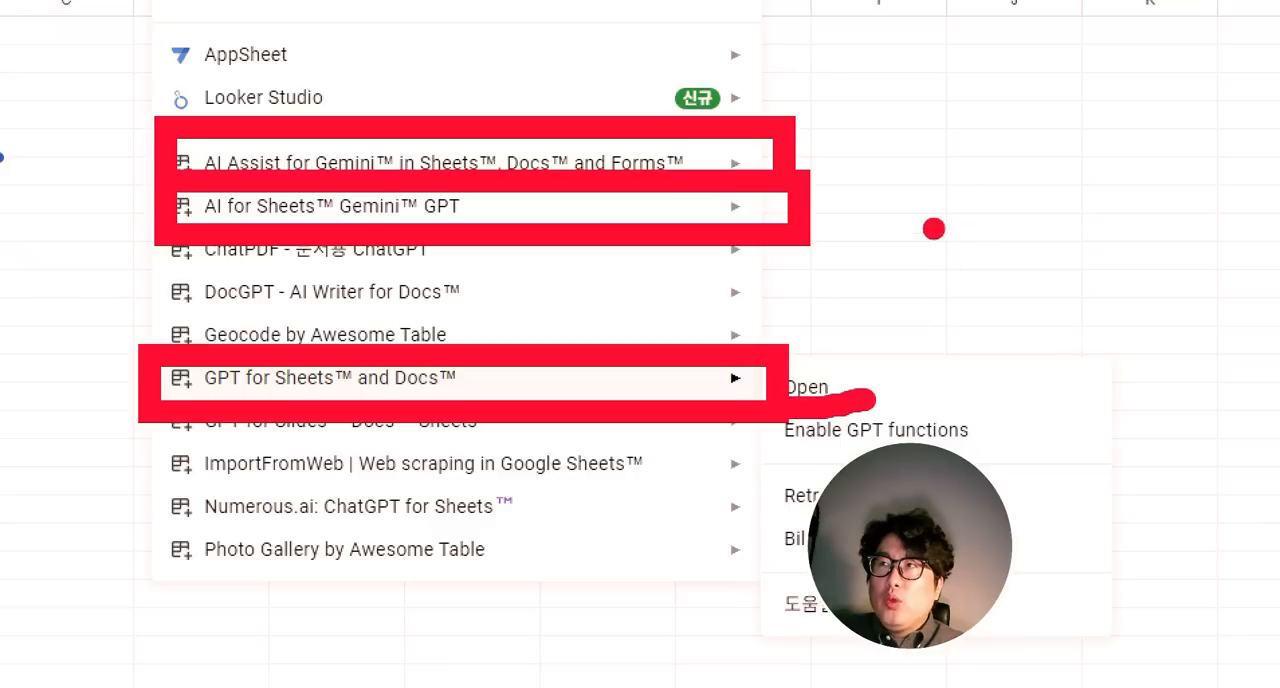
left_click_drag(918, 245, 944, 240)
left_click_drag(968, 291, 995, 286)
mouse_move(1020, 245)
left_mouse_down()
mouse_move(1011, 268)
mouse_move(1028, 247)
mouse_move(1051, 300)
left_mouse_up()
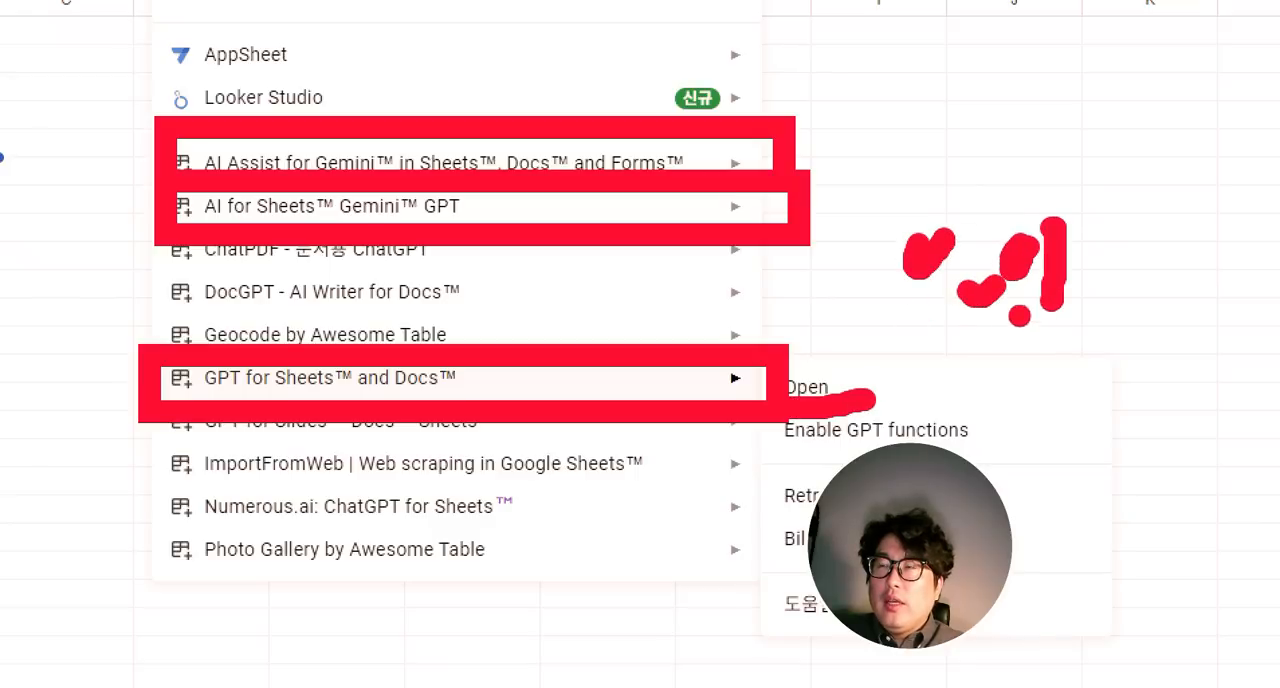
left_click_drag(952, 333, 1100, 322)
left_click_drag(948, 371, 1100, 375)
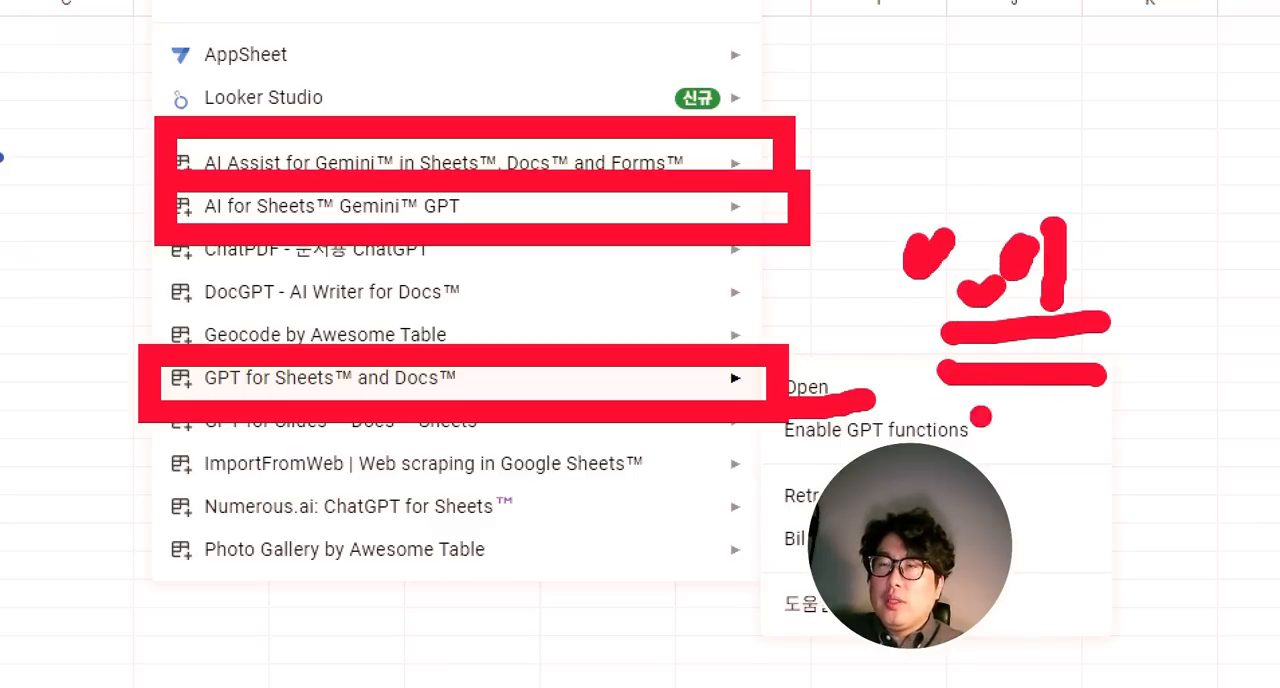
mouse_move(820, 296)
left_mouse_down()
mouse_move(840, 345)
mouse_move(898, 298)
left_mouse_up()
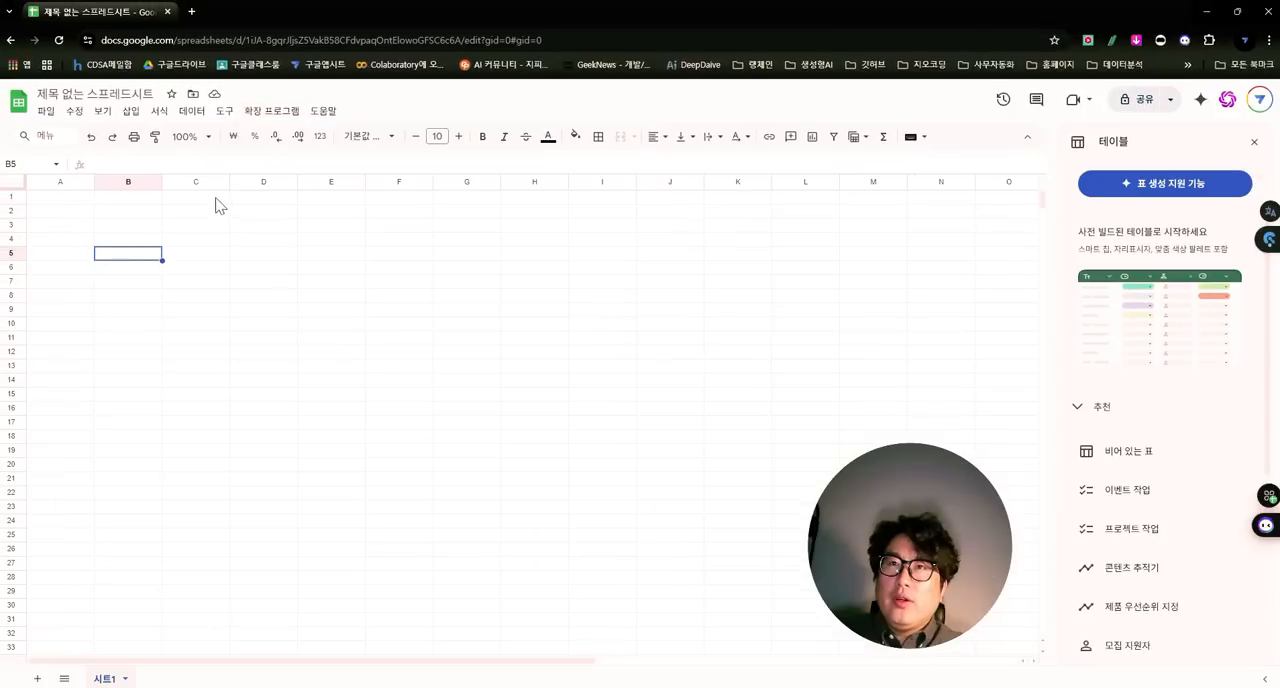
- Examine the options offered by the AI for Sheets Gemini GPT and AI Assist for Gemini add-ons
left_click(264, 112)
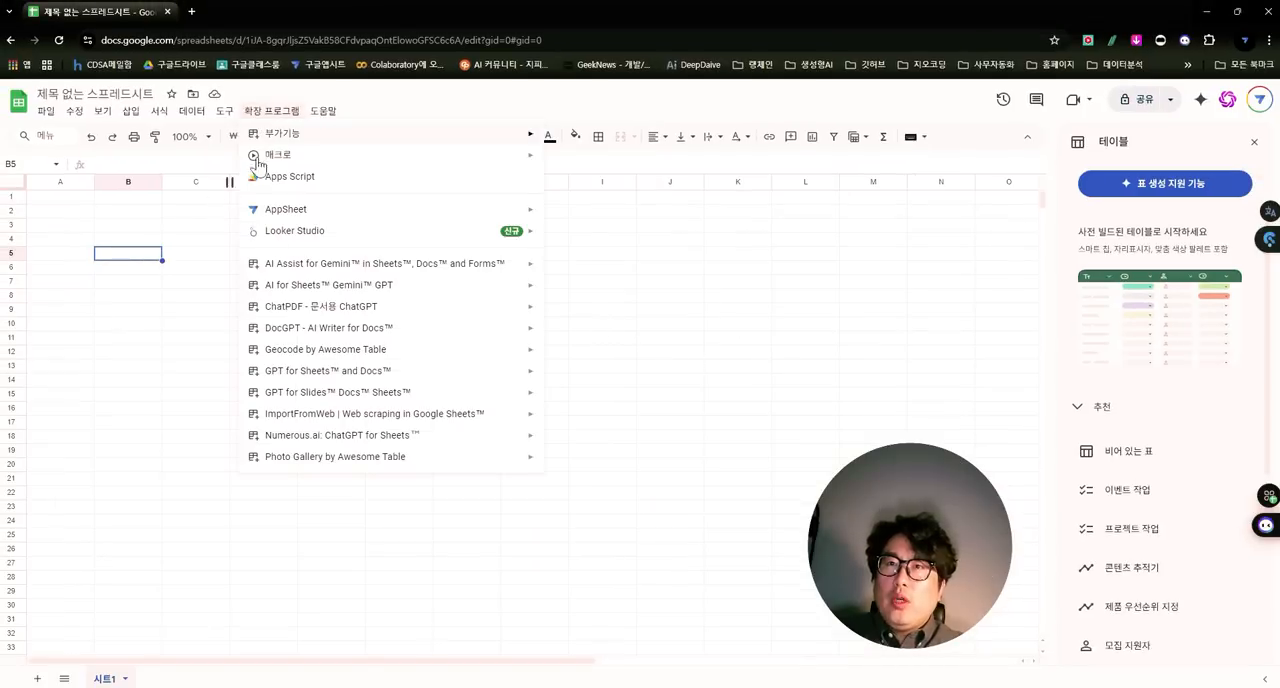
mouse_move(289, 288)
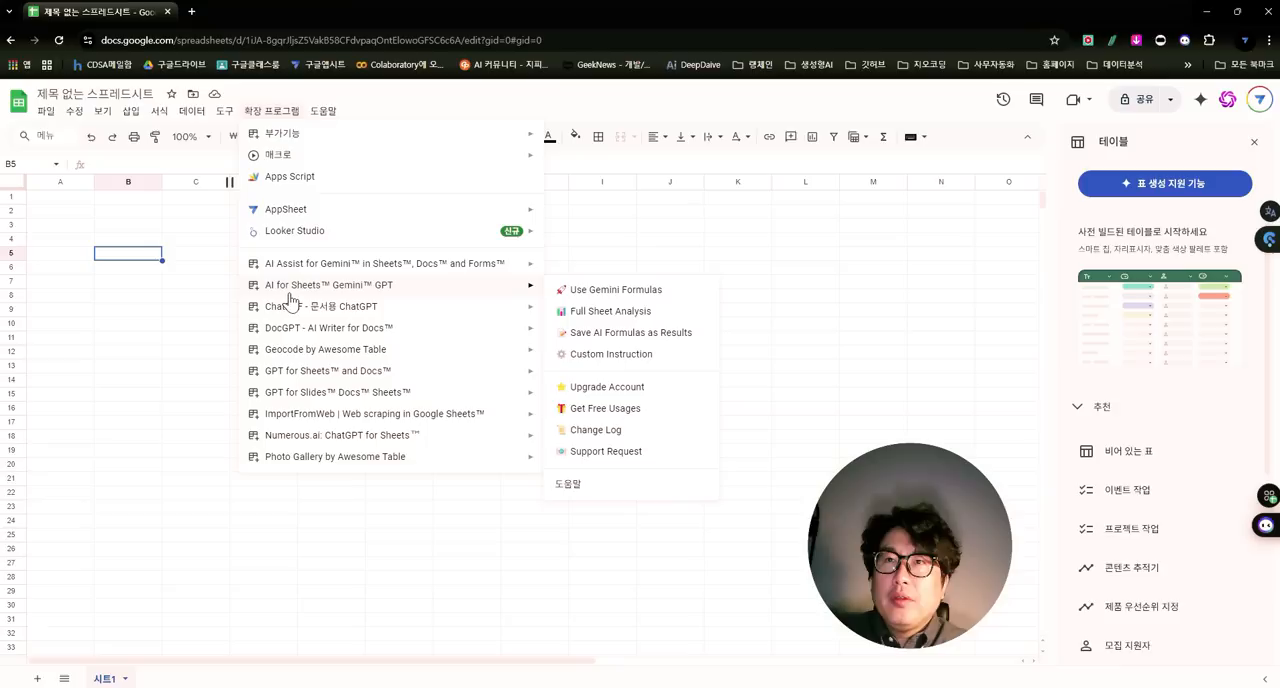
mouse_move(352, 276)
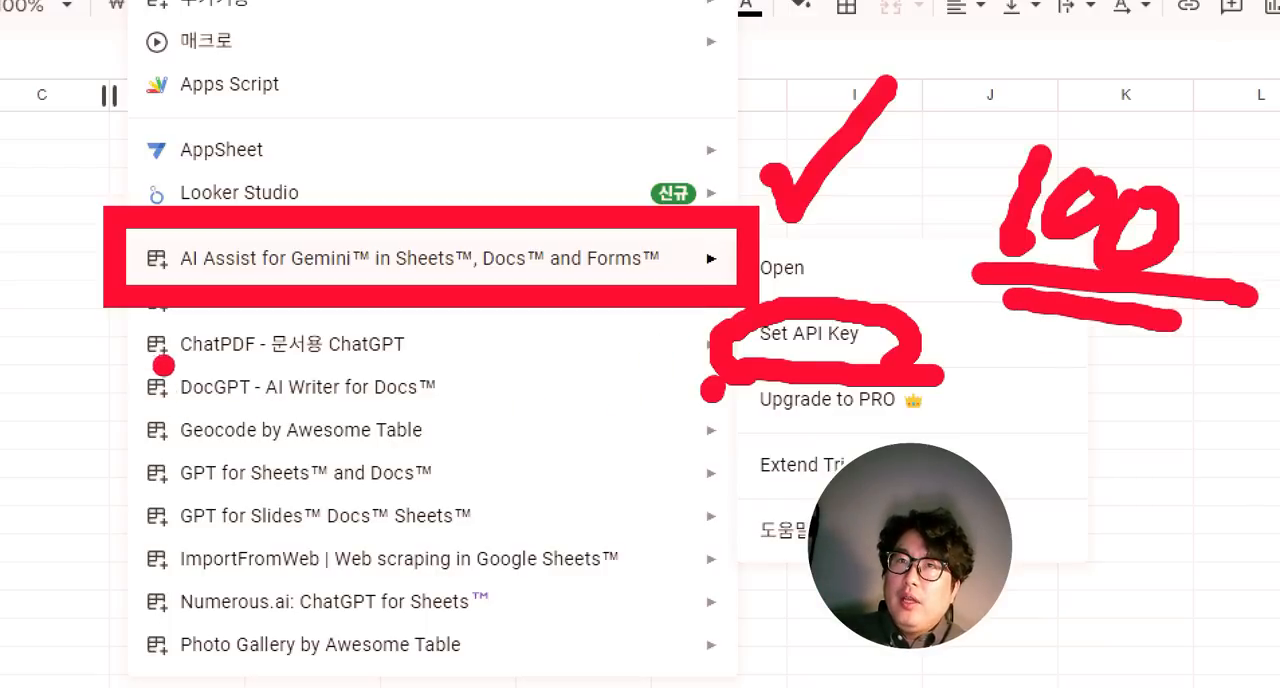
- Search the Google Workspace Marketplace for gemini add-ons, review the results, and return to the blank sheet
key("Escape")
left_click(258, 111)
mouse_move(274, 135)
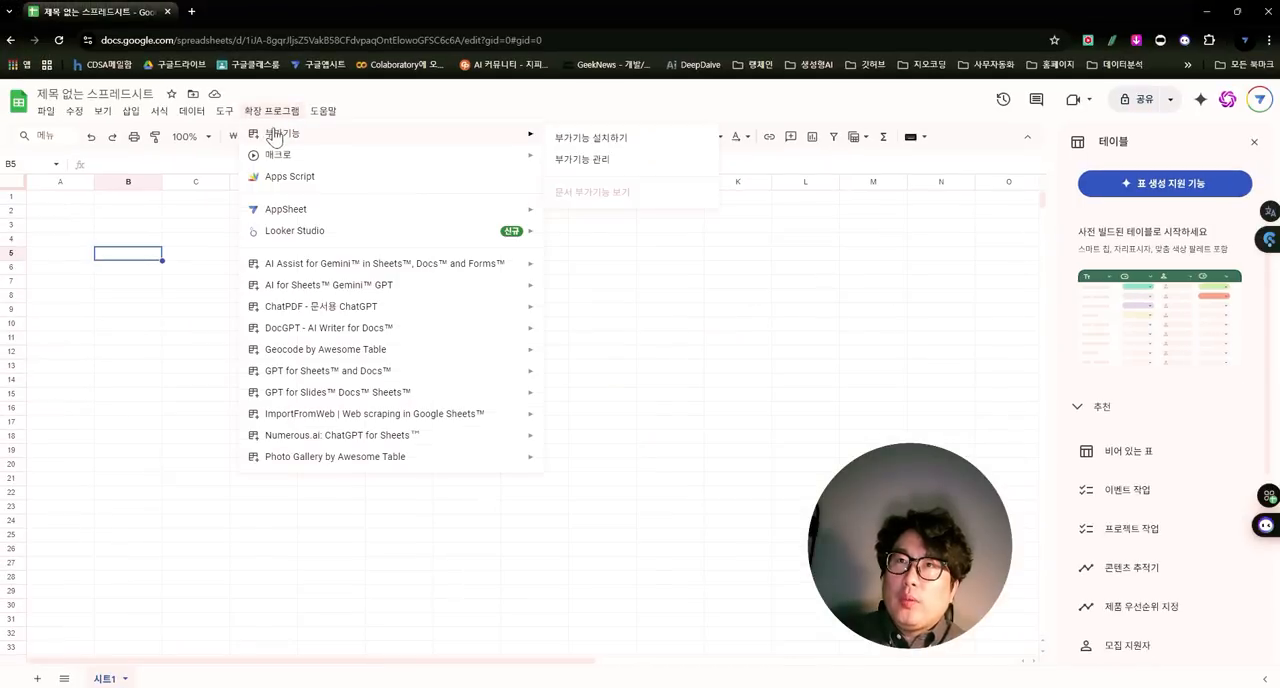
left_click(590, 138)
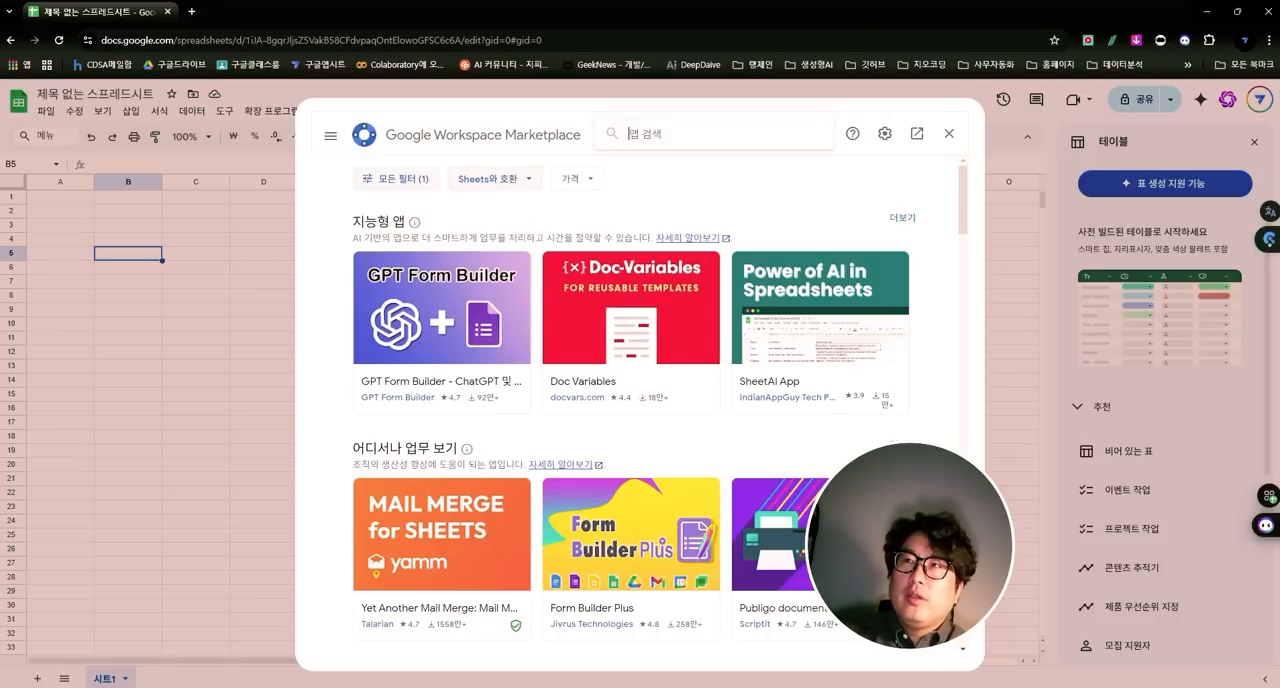
type("gemini")
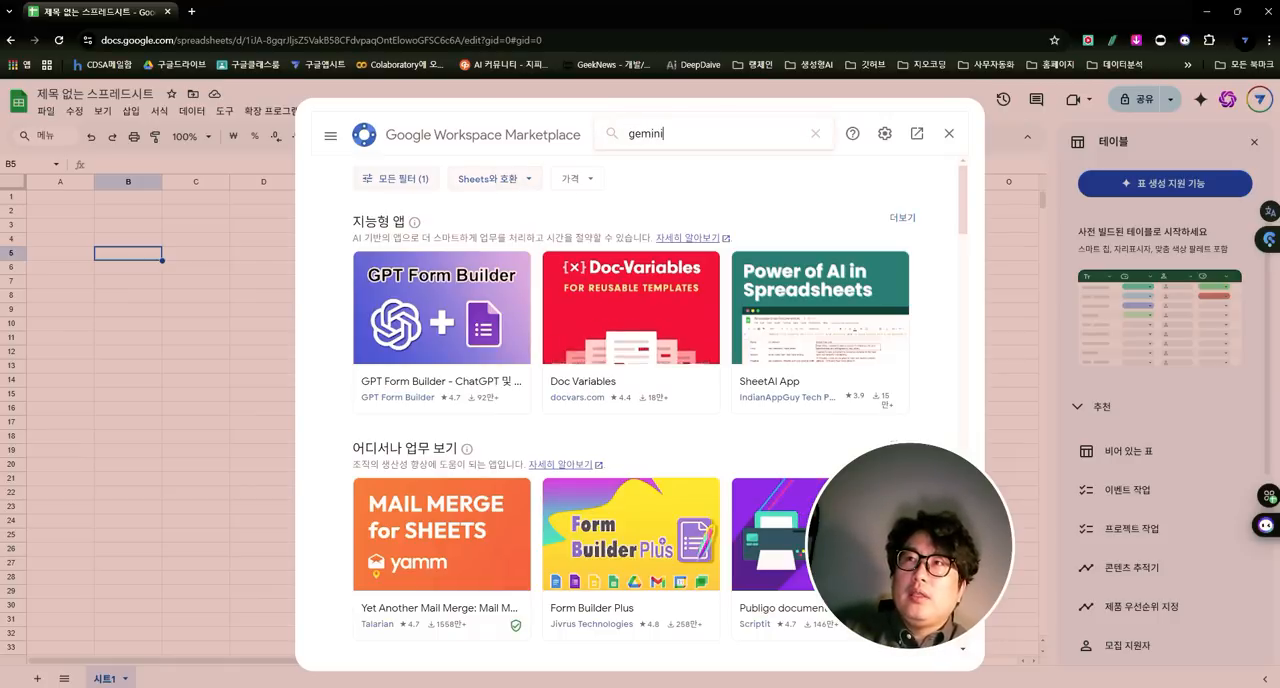
key("Return")
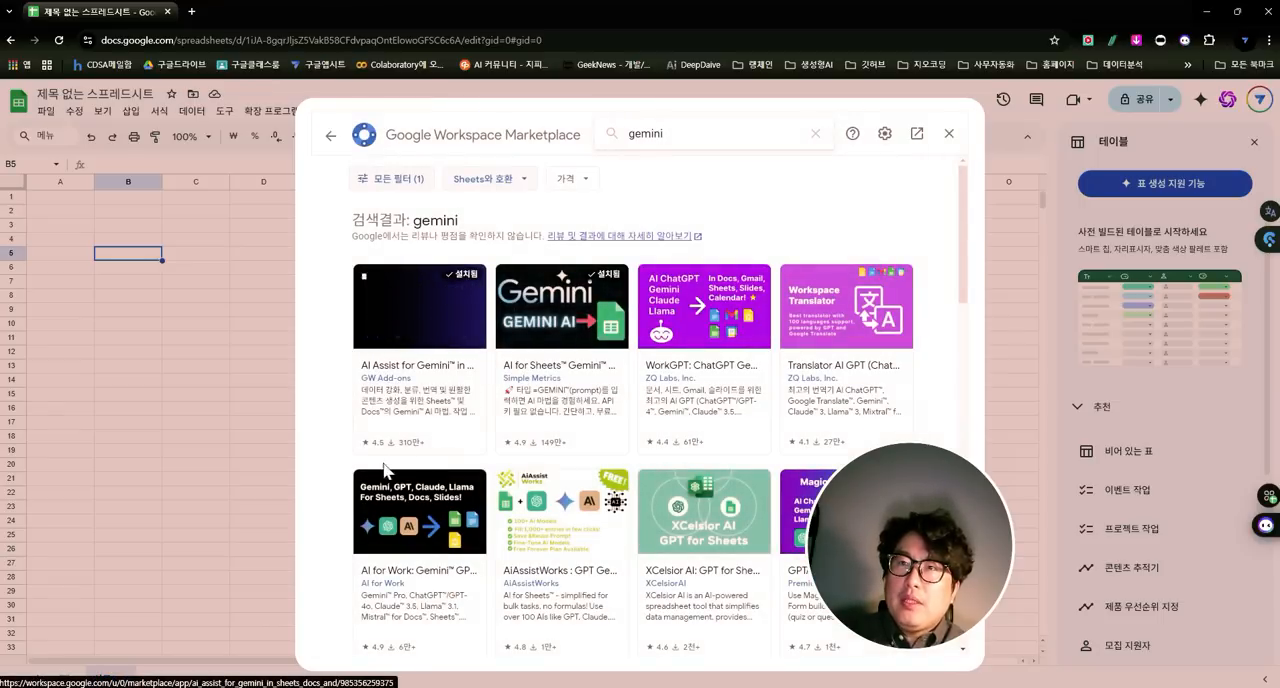
left_click(949, 136)
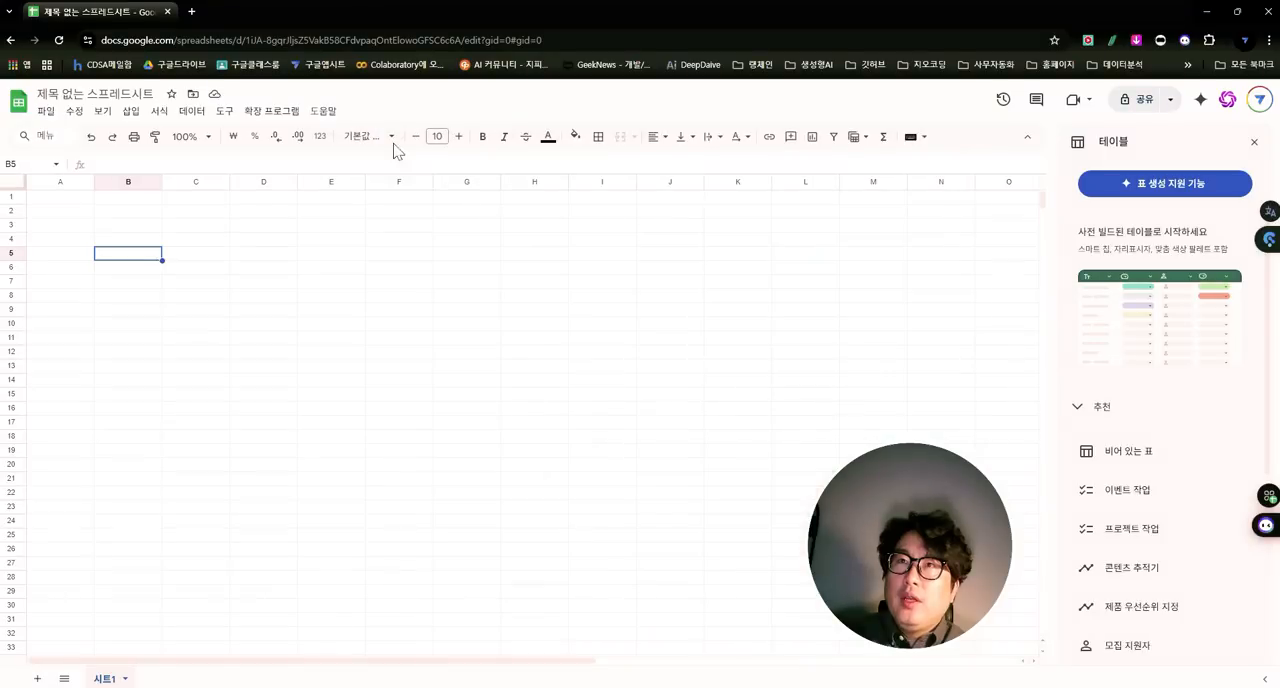
- Open the AI Assist for Gemini add-on beside the sheet and try to open its navigation menu
left_click(271, 111)
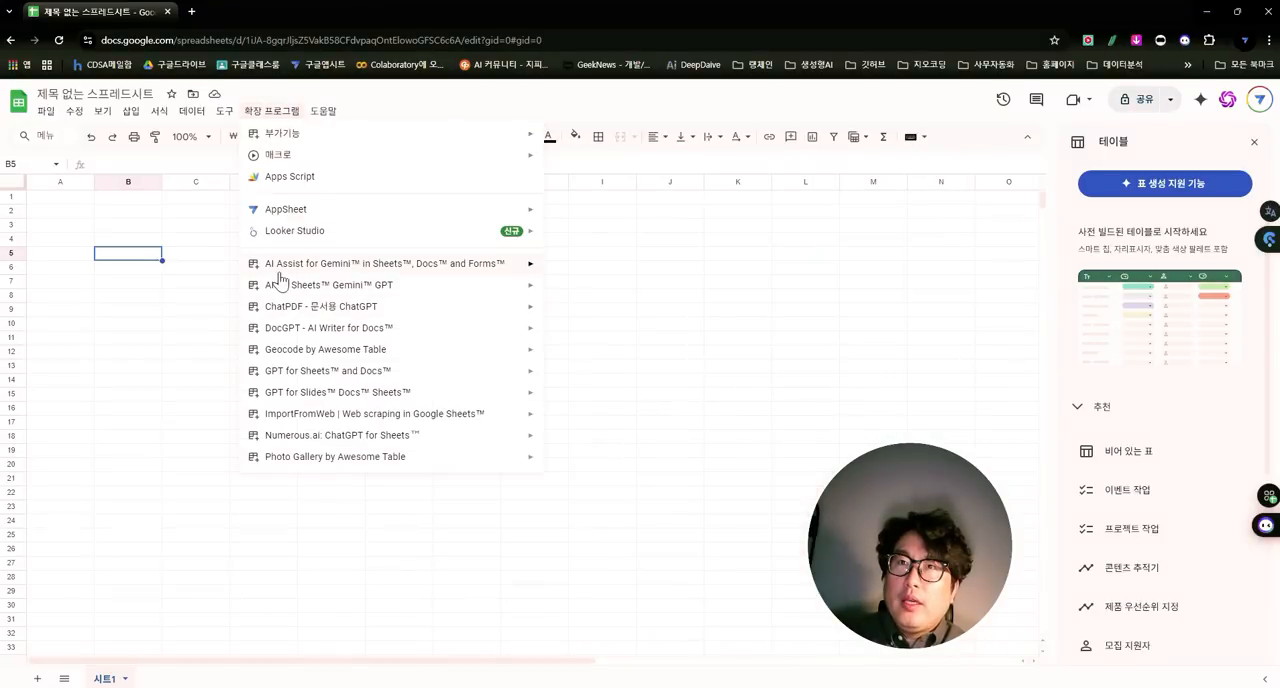
mouse_move(281, 270)
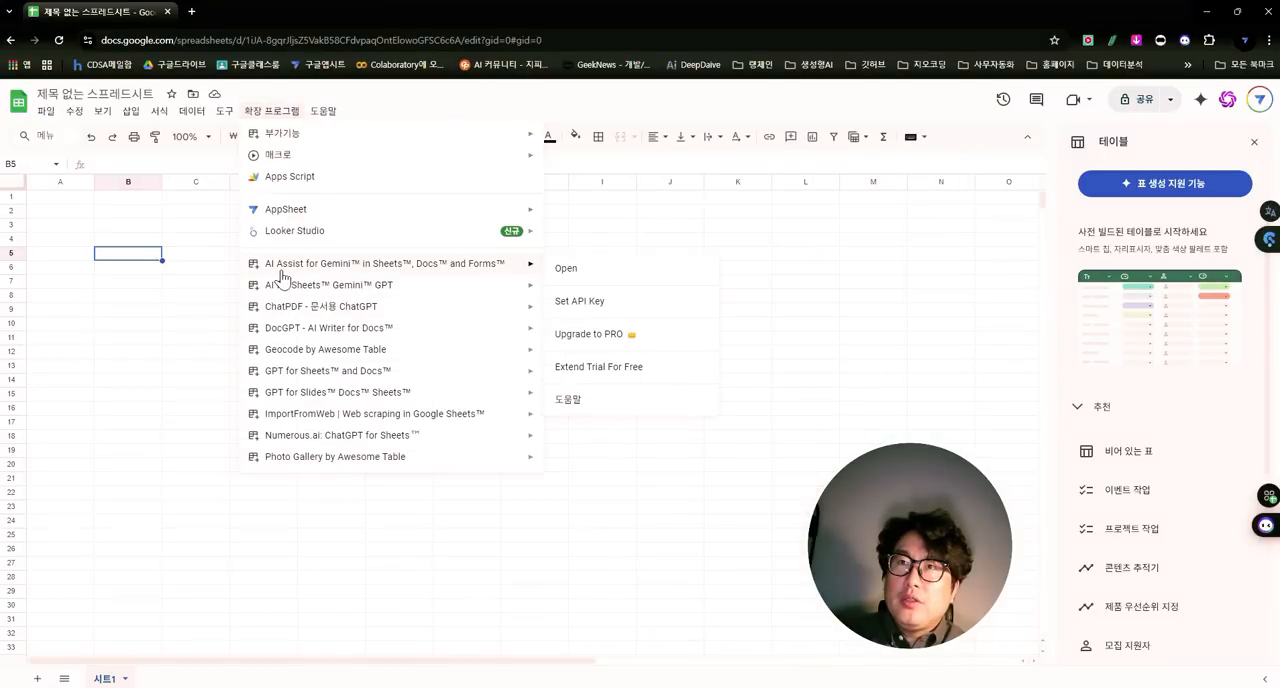
left_click(566, 269)
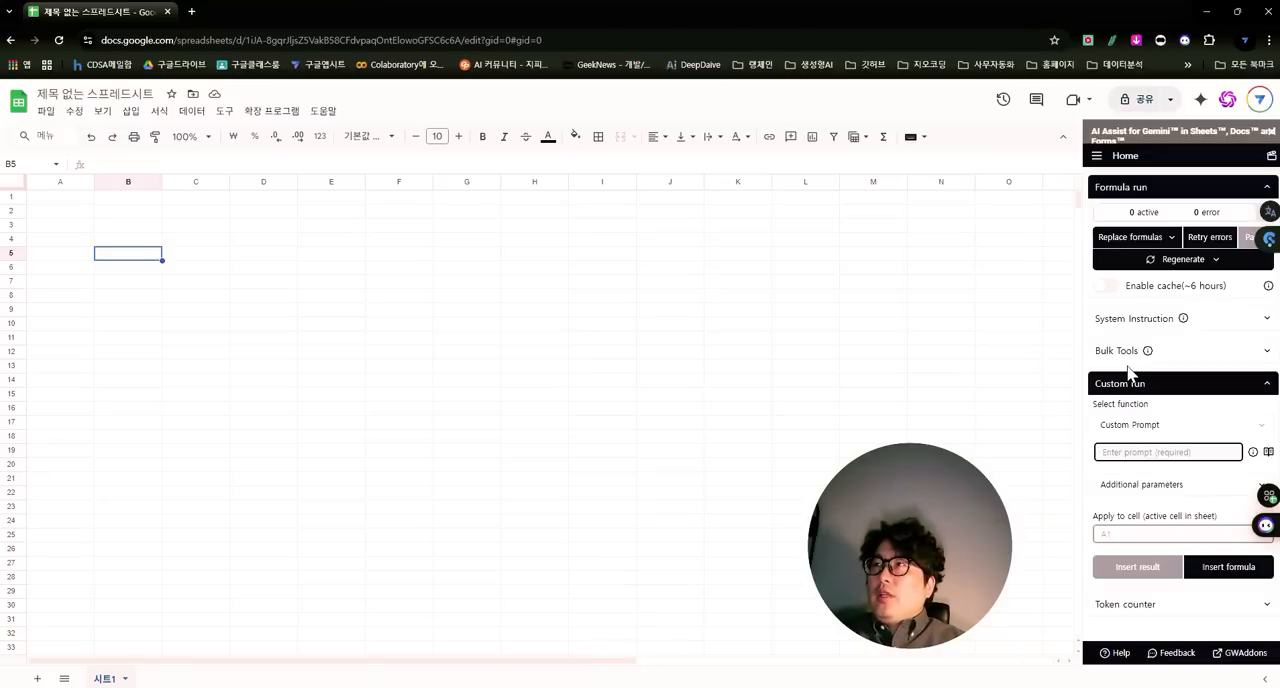
left_click(1097, 159)
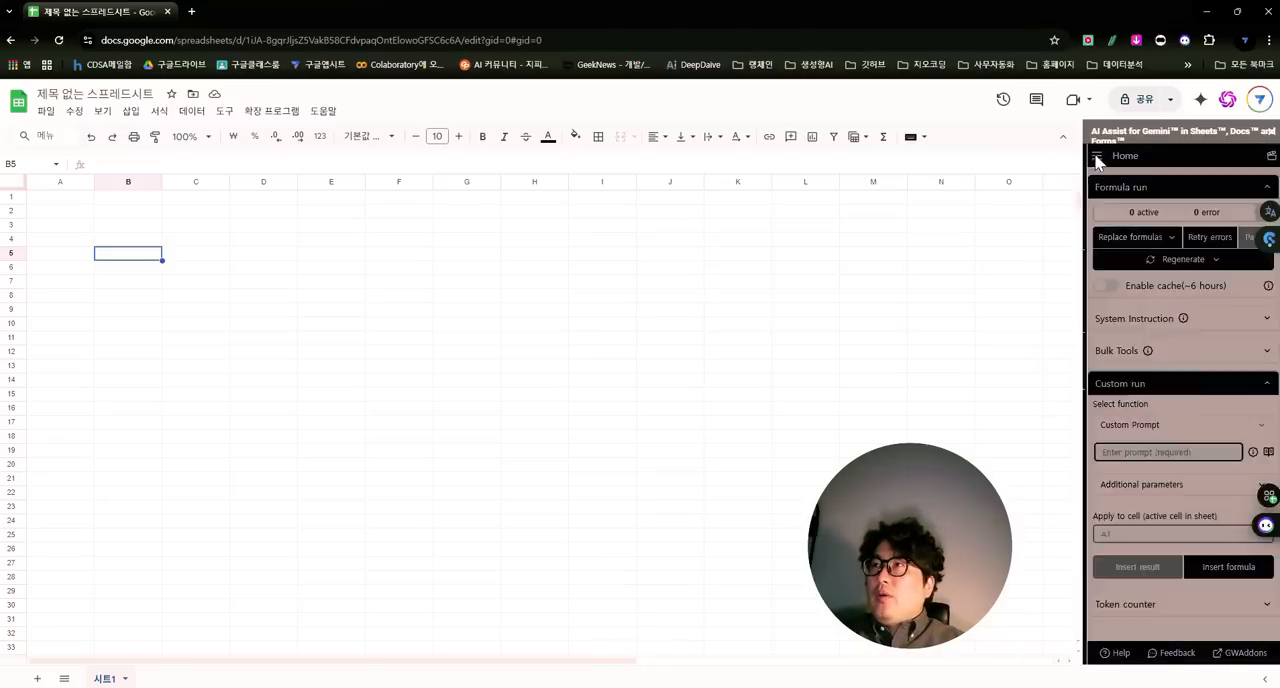
left_click(1098, 162)
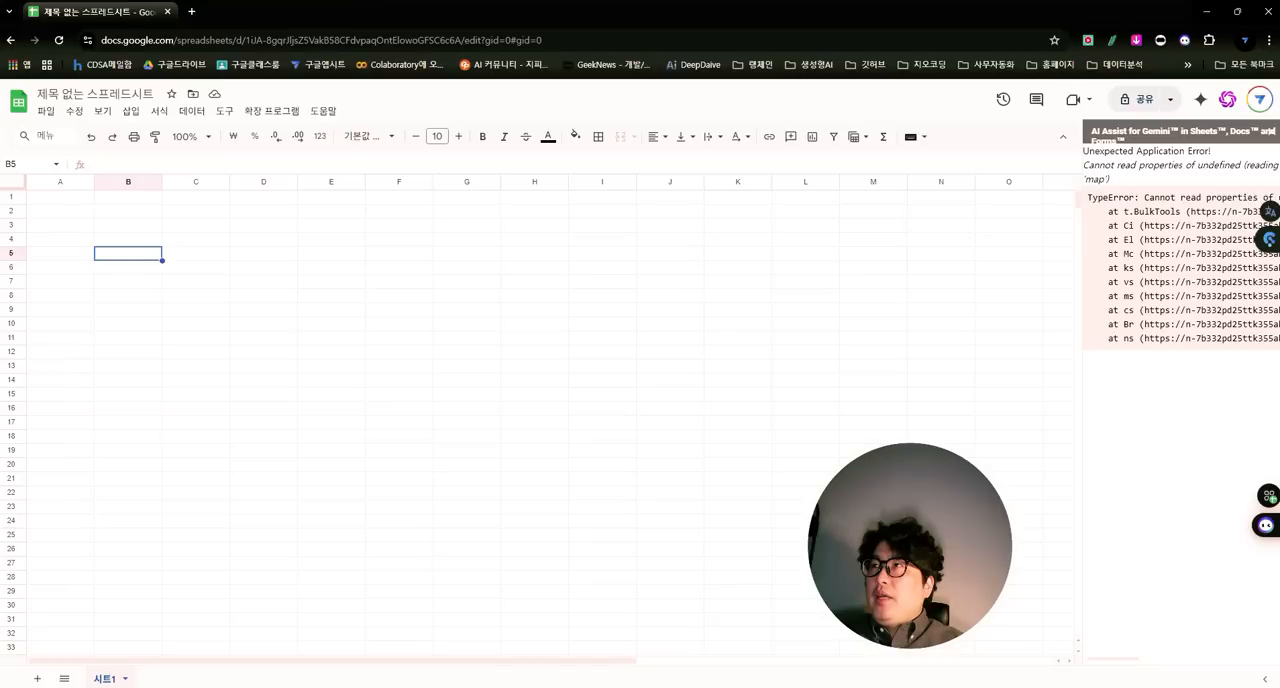
left_click_drag(1084, 151, 1208, 150)
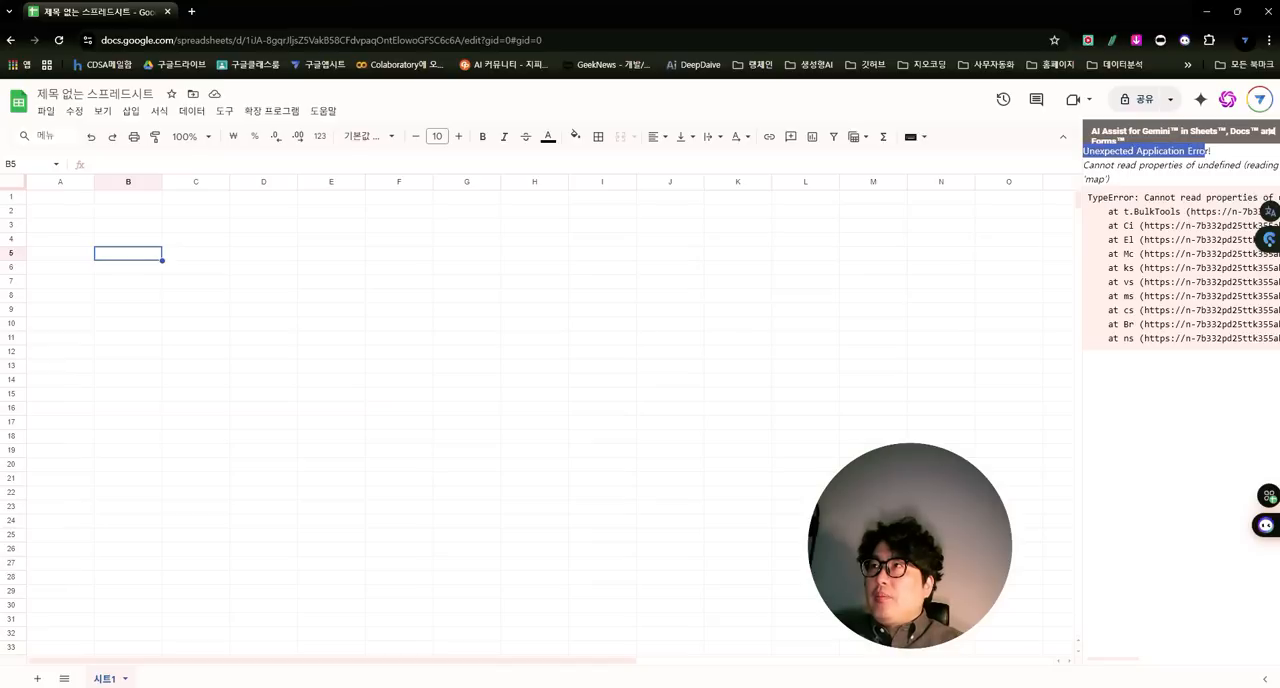
- Open the Gemini formulas reference of the AI for Sheets Gemini GPT add-on
left_click_drag(530, 295, 530, 281)
left_click(272, 111)
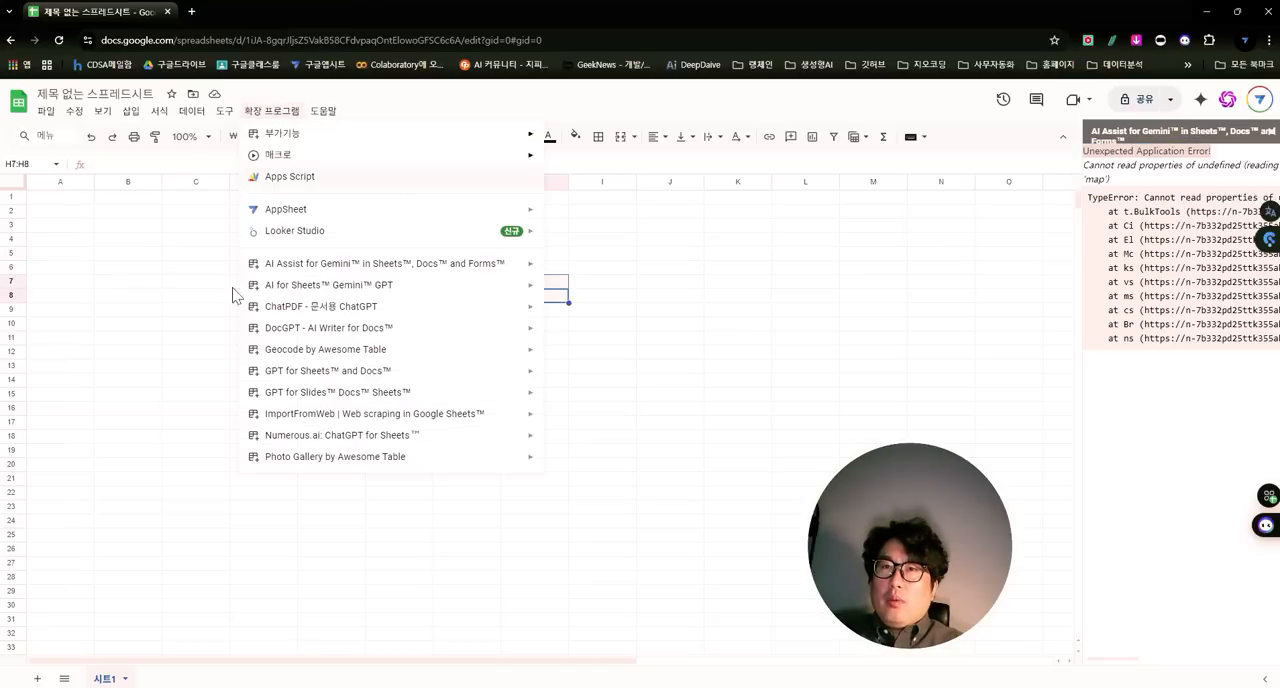
mouse_move(314, 289)
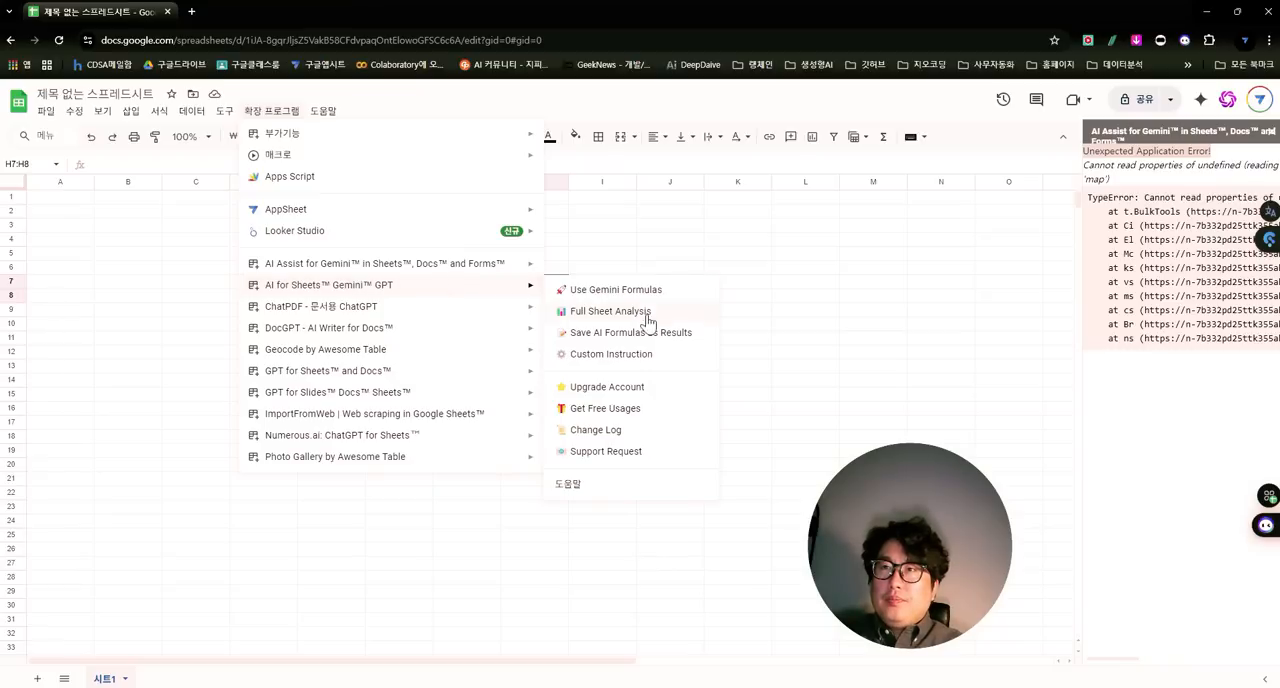
left_click(616, 292)
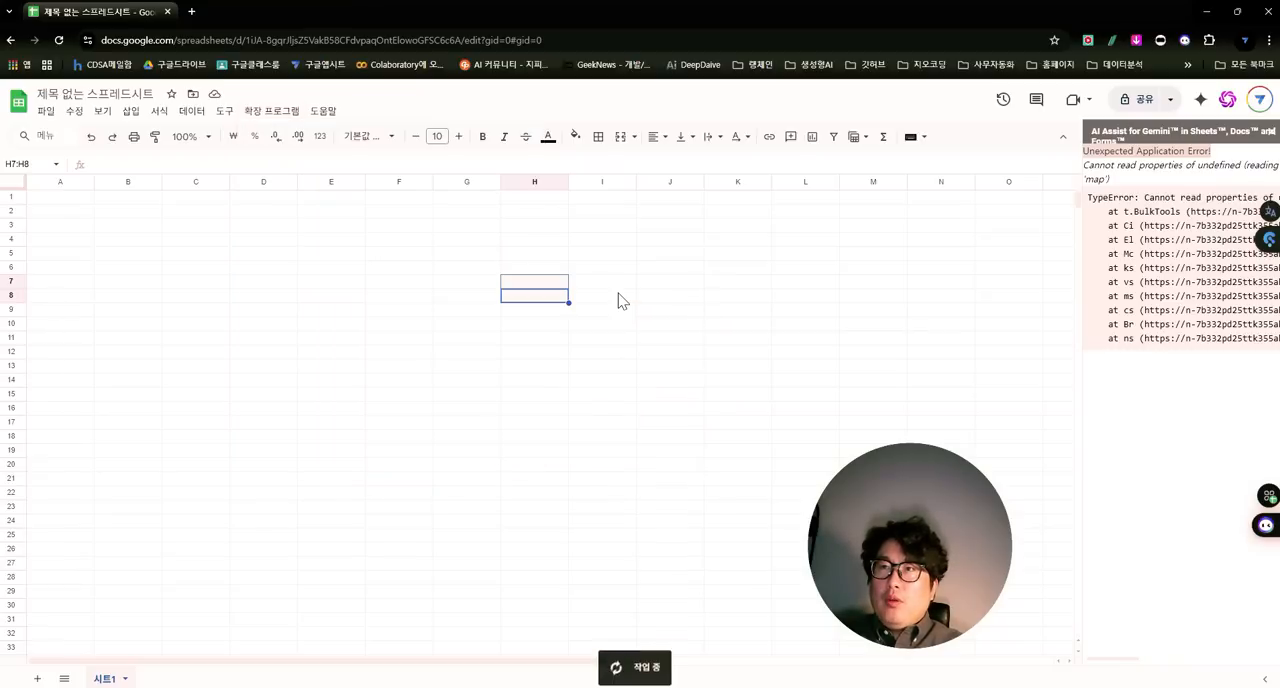
left_click(756, 270)
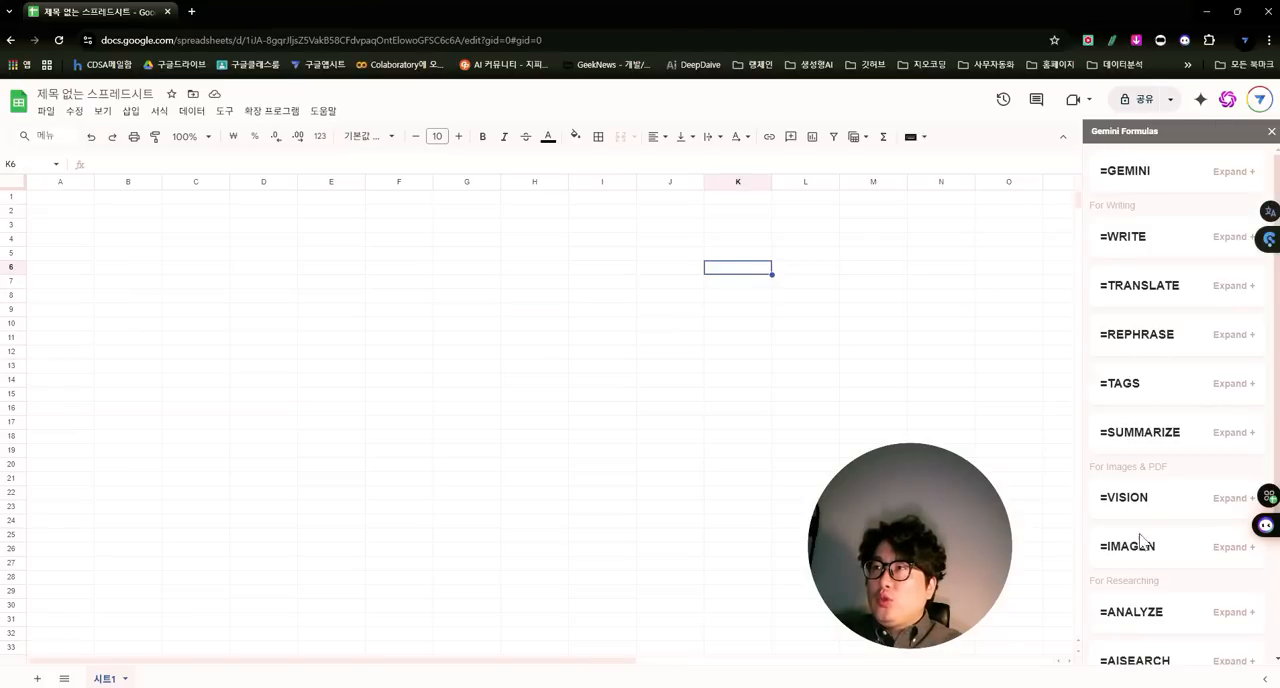
- Browse the Gemini formulas reference and expand the =GEMINI entry to read its description and examples
scroll(1148, 200, "down", 2)
scroll(1165, 300, "up", 2)
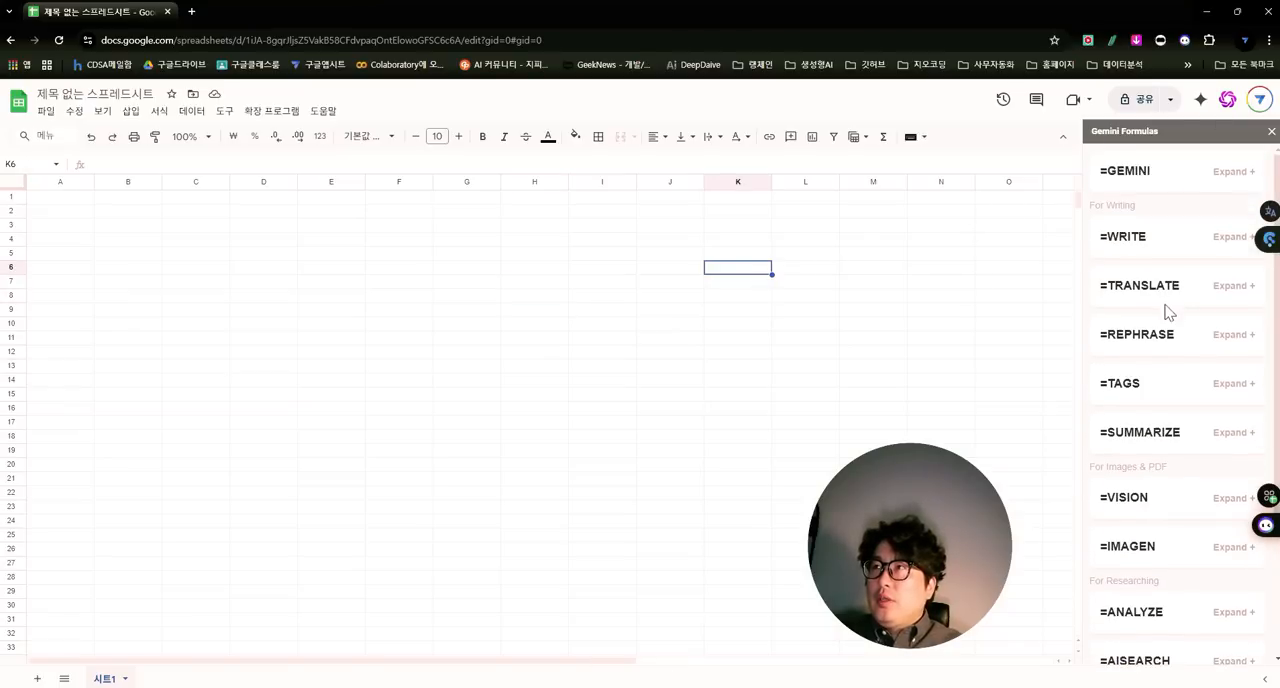
left_click(1172, 178)
scroll(1170, 240, "down", 4)
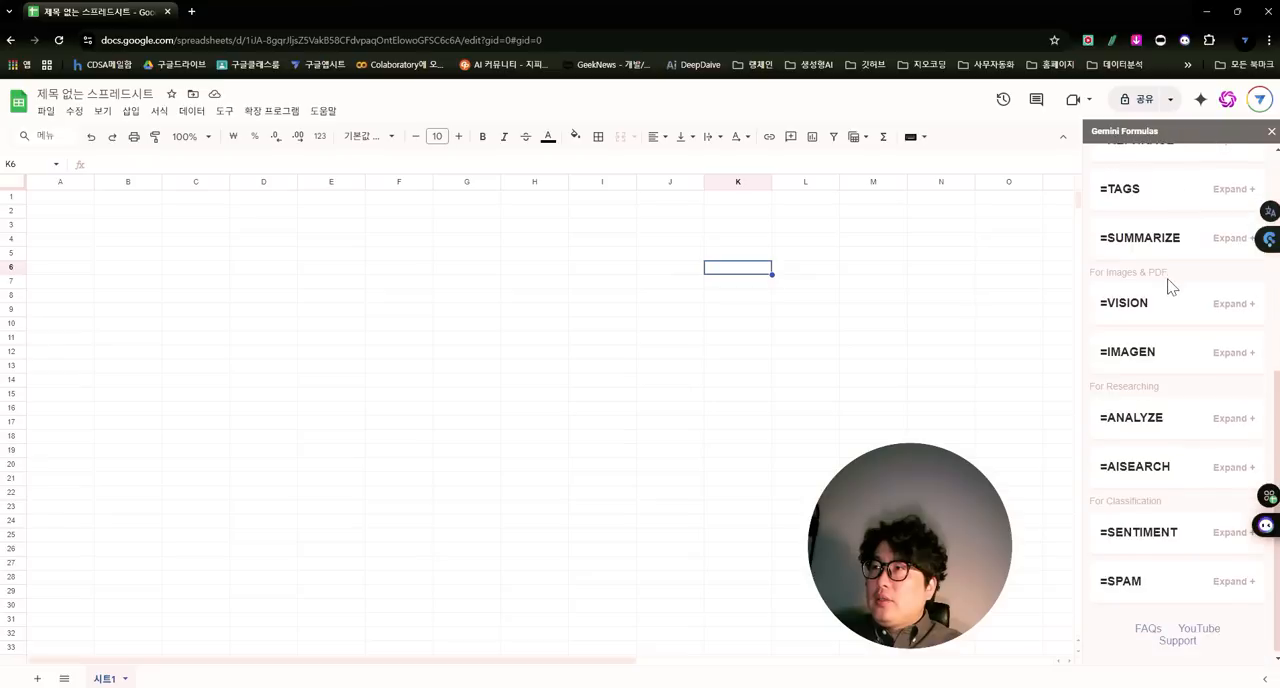
scroll(1163, 300, "up", 2)
scroll(1133, 270, "up", 2)
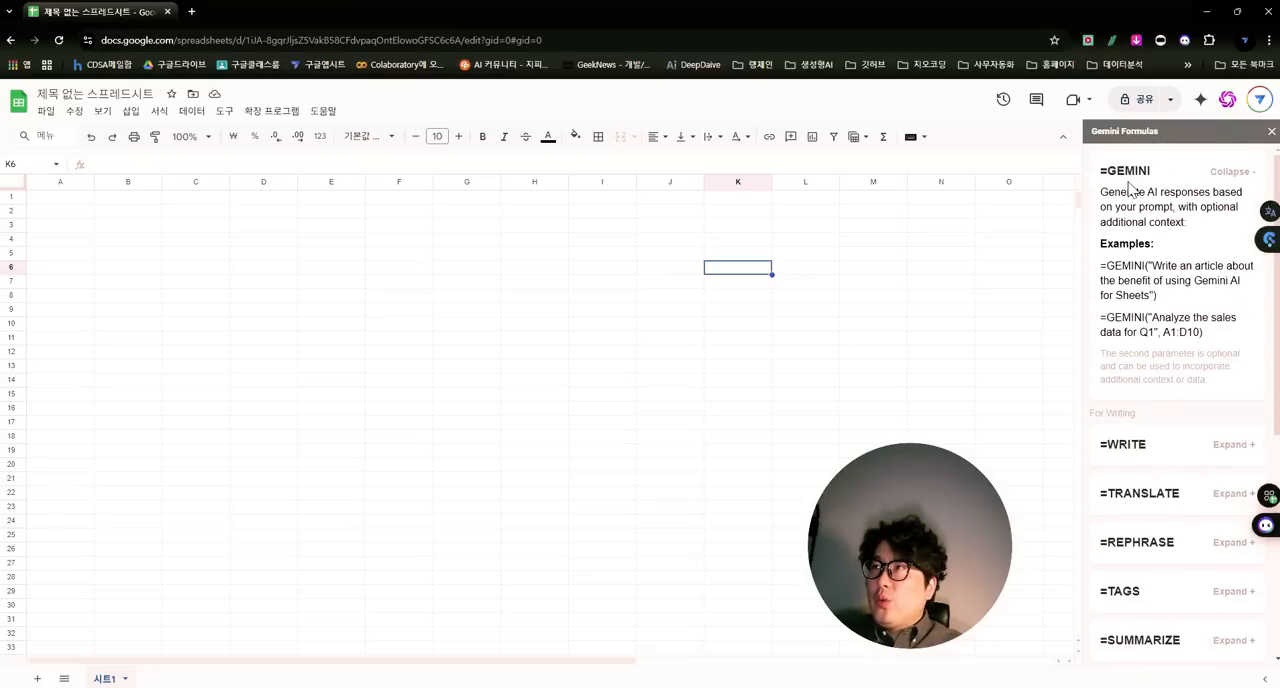
left_click(300, 113)
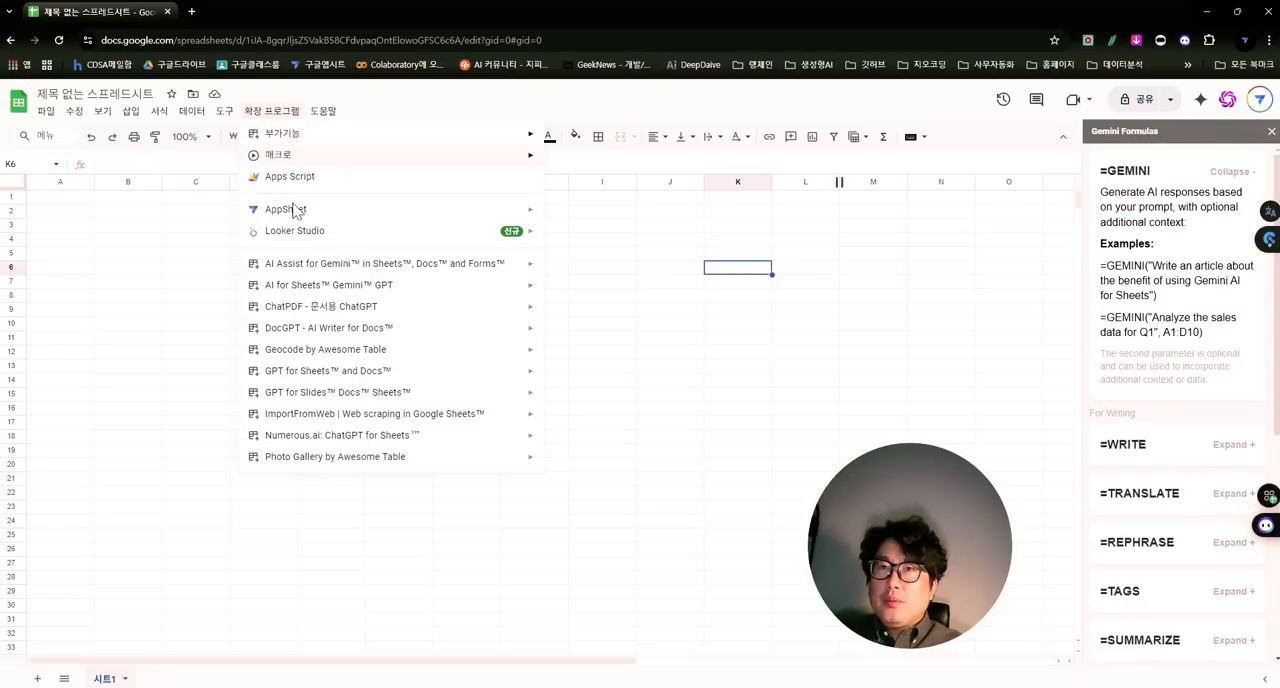
left_click(282, 290)
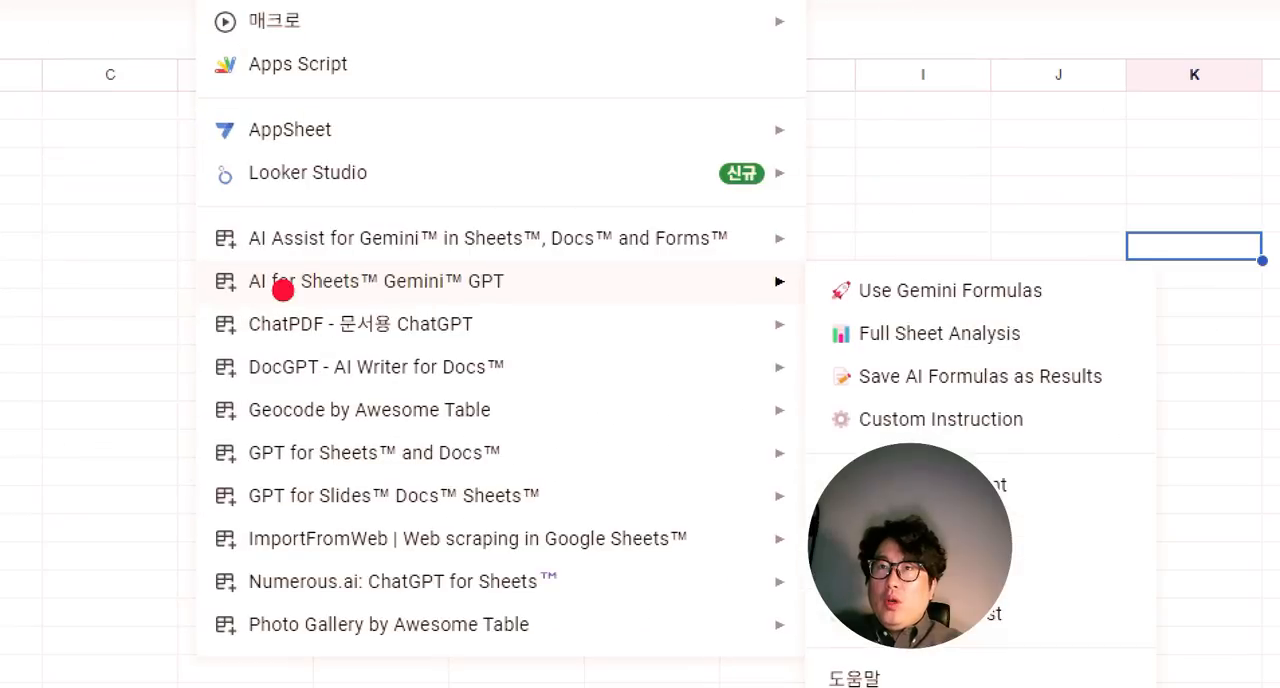
left_click_drag(232, 260, 424, 300)
left_click_drag(552, 320, 564, 327)
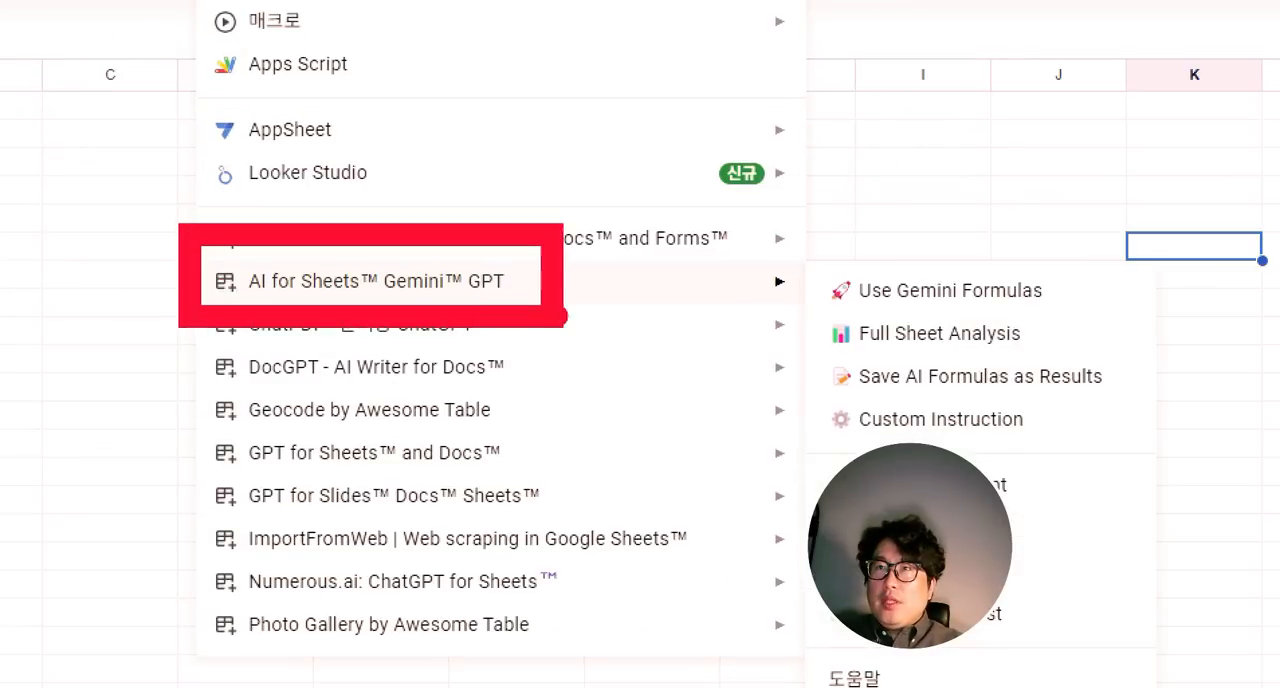
mouse_move(574, 274)
left_mouse_down()
mouse_move(857, 212)
mouse_move(848, 245)
mouse_move(860, 216)
left_mouse_up()
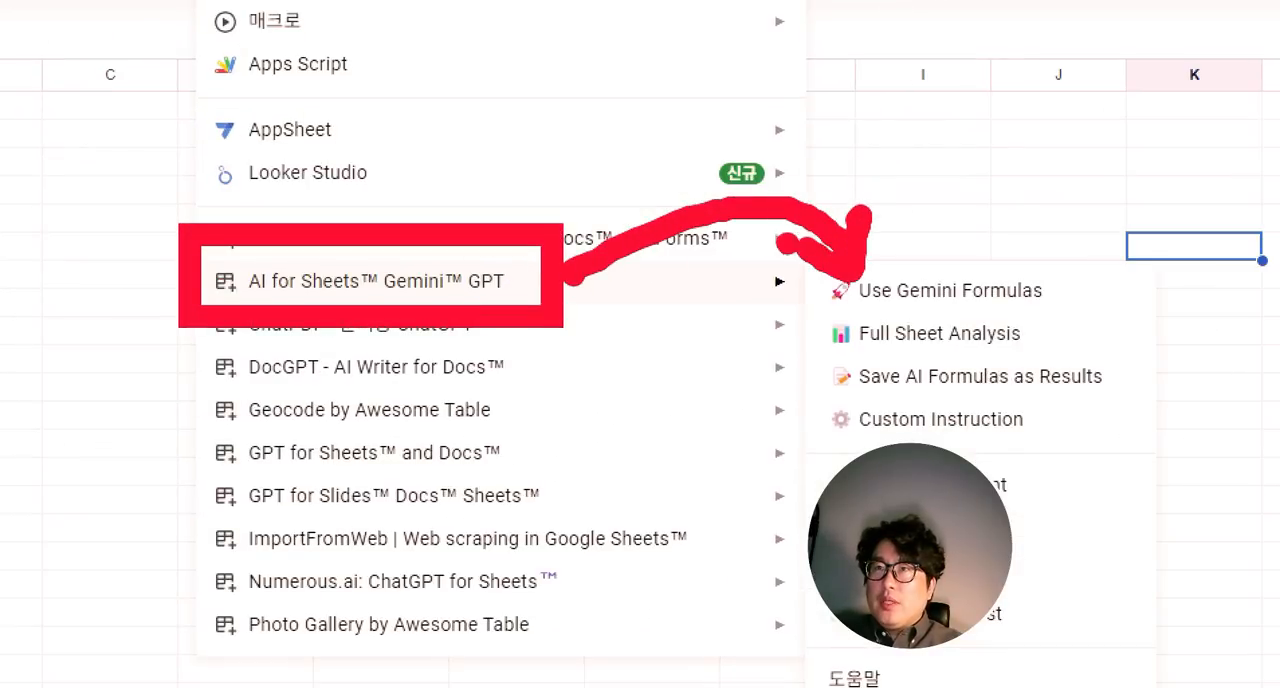
left_click_drag(588, 203, 589, 222)
mouse_move(590, 151)
left_mouse_down()
mouse_move(580, 225)
mouse_move(550, 172)
left_mouse_up()
left_click_drag(600, 218, 640, 172)
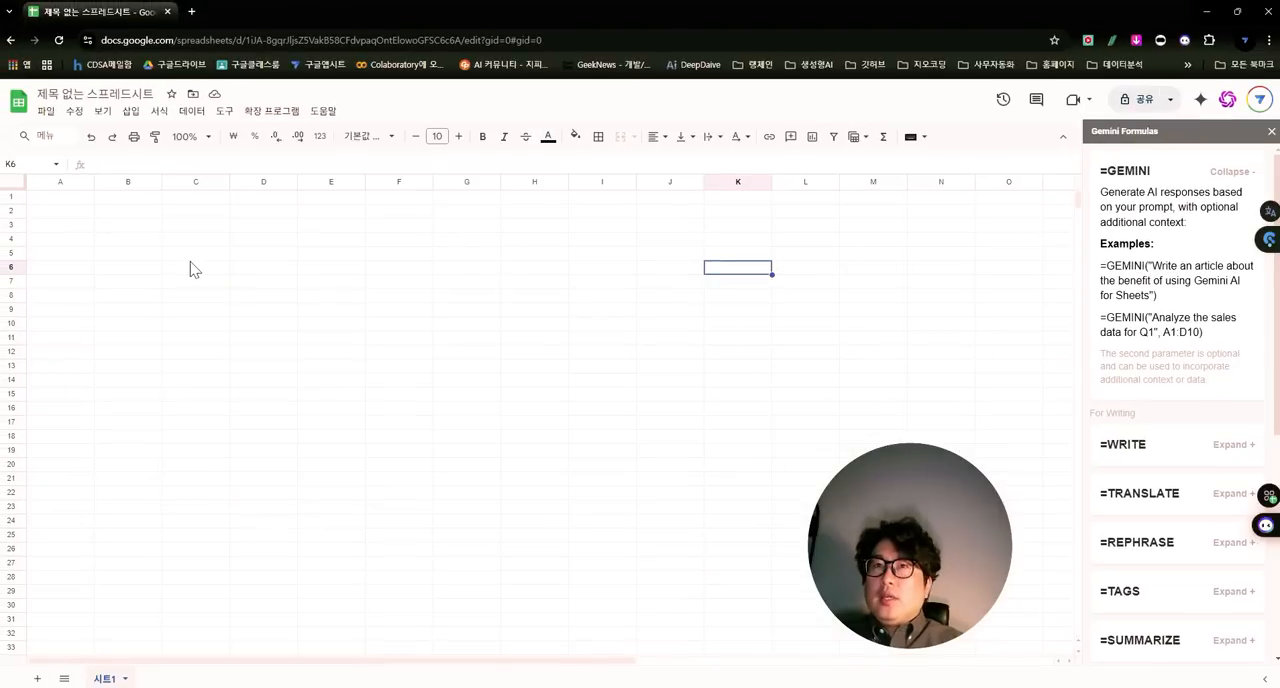
- Enter the formula =gemini("요즘 인공지능 트렌드에 대해서 10개만 말해줘") in cell C5
left_click(188, 257)
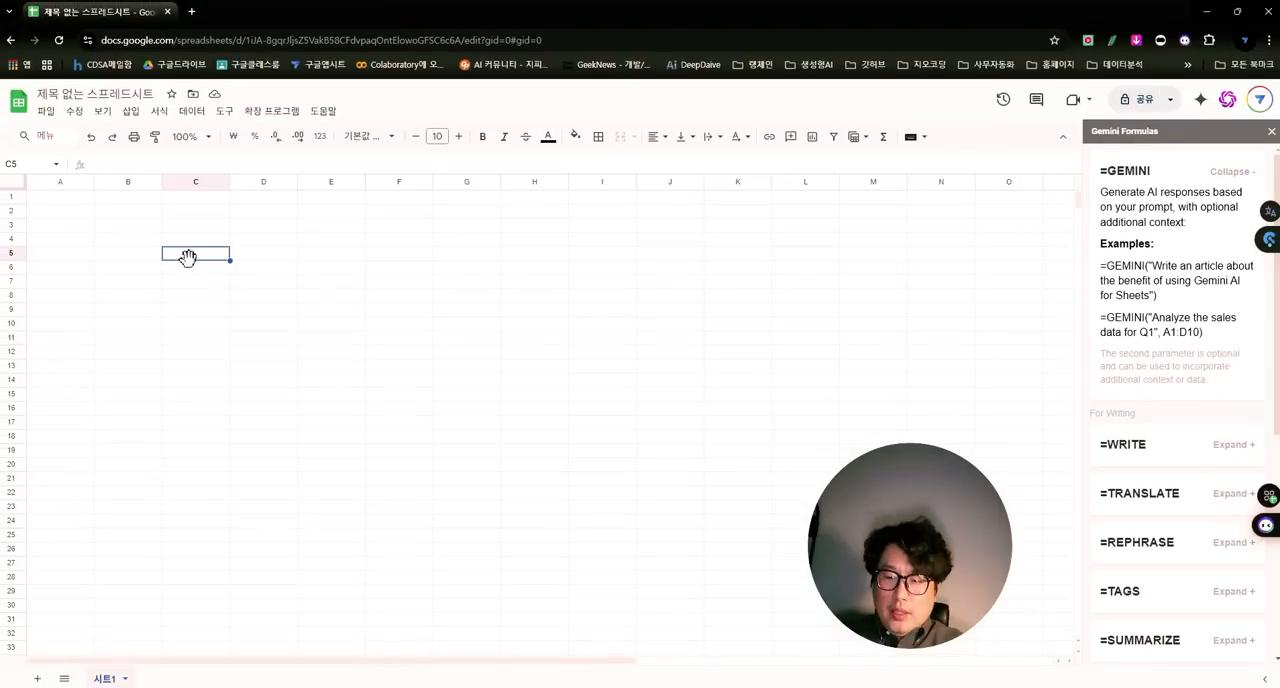
type("=ge")
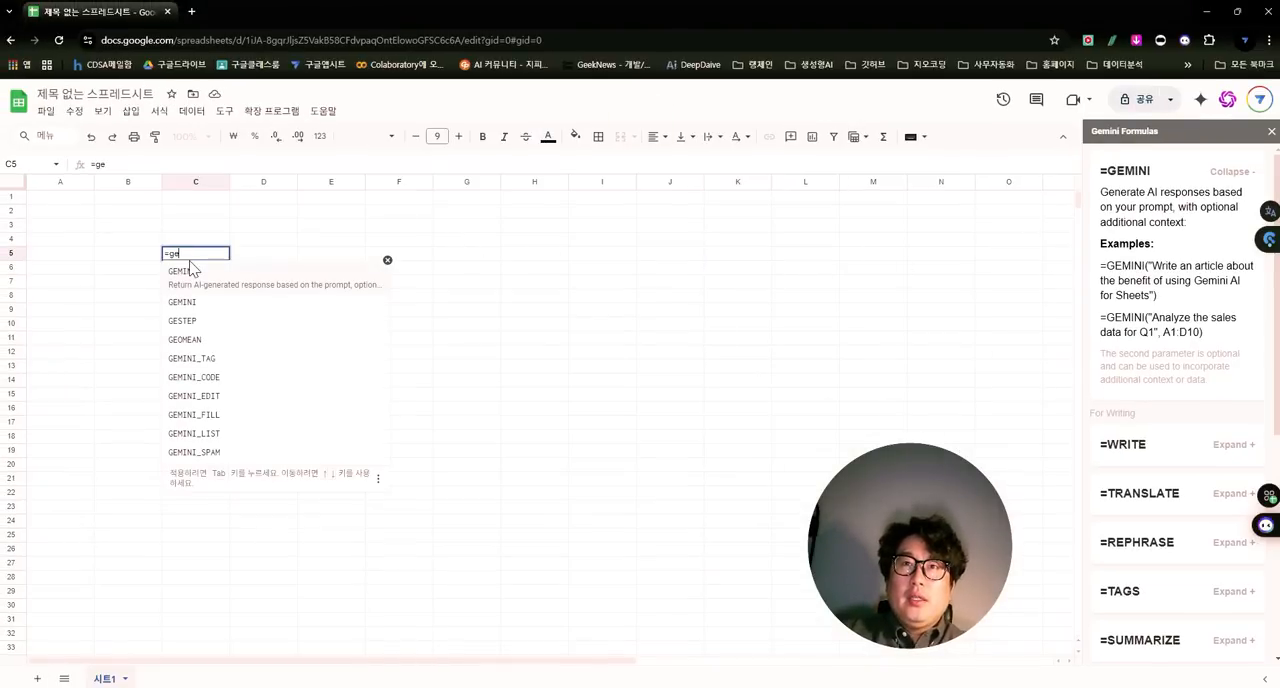
type("mini(")
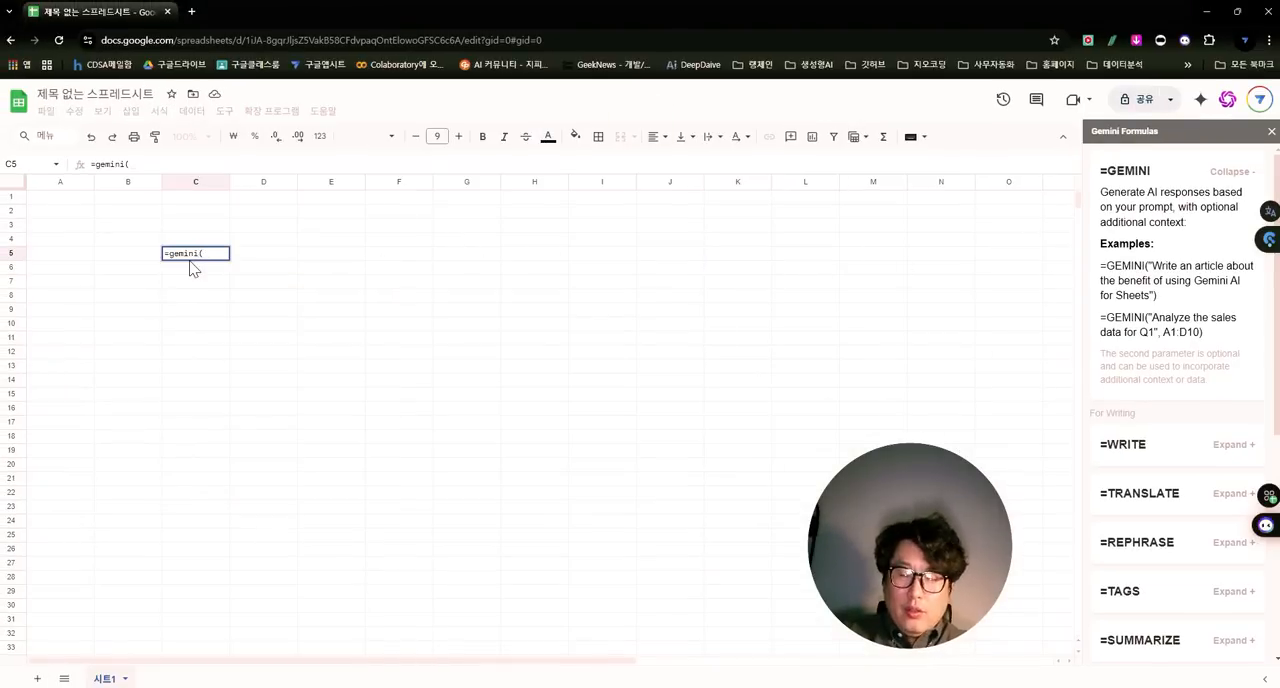
type("\"이")
key("BackSpace")
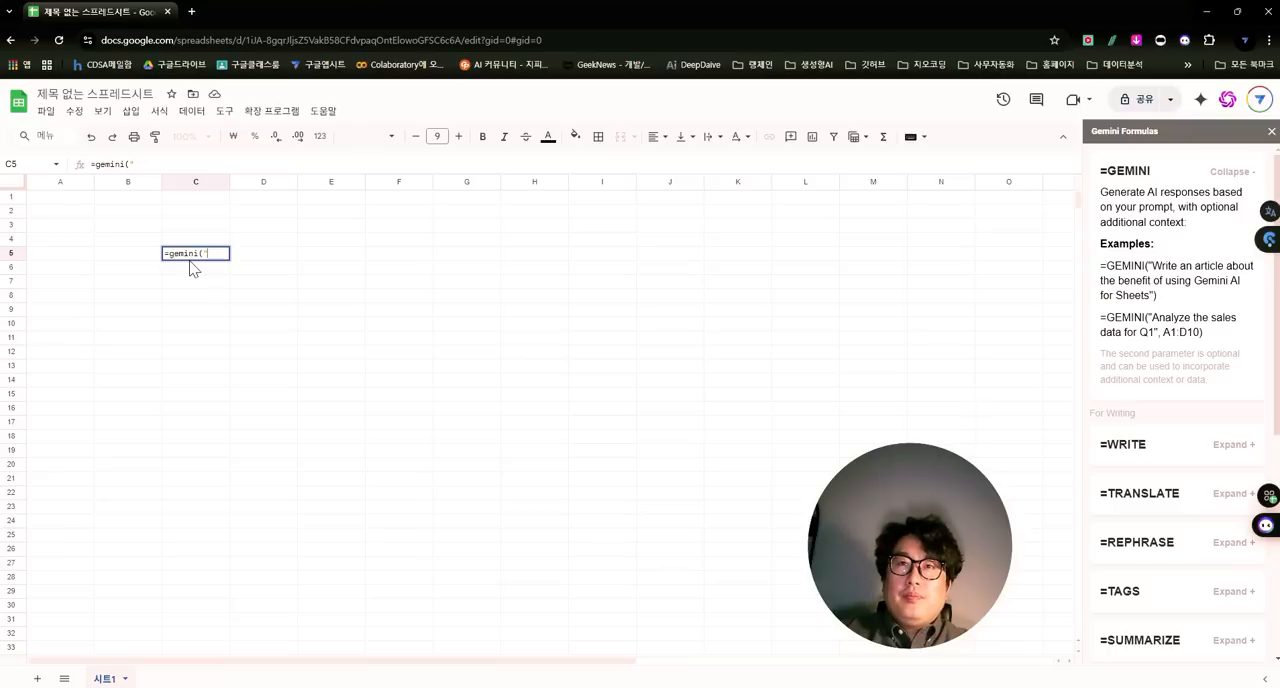
type("유")
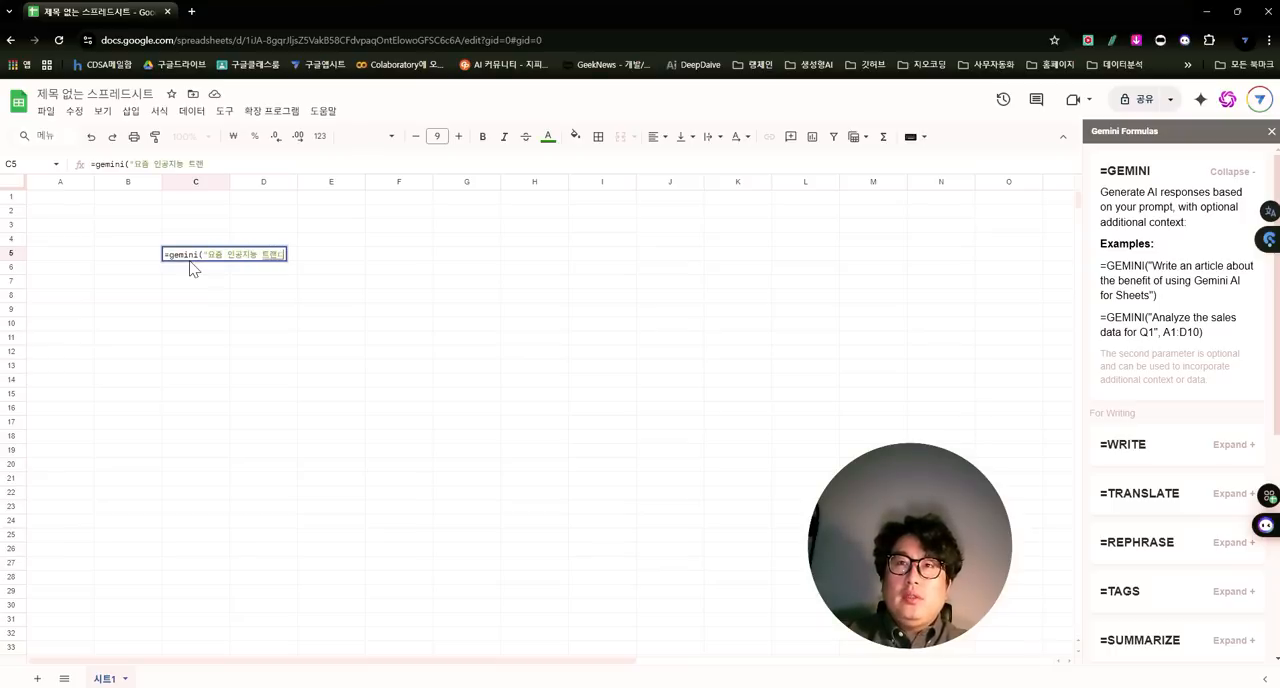
type("즘 인공지능 트렌드에 대해서 10개만 말해줘")
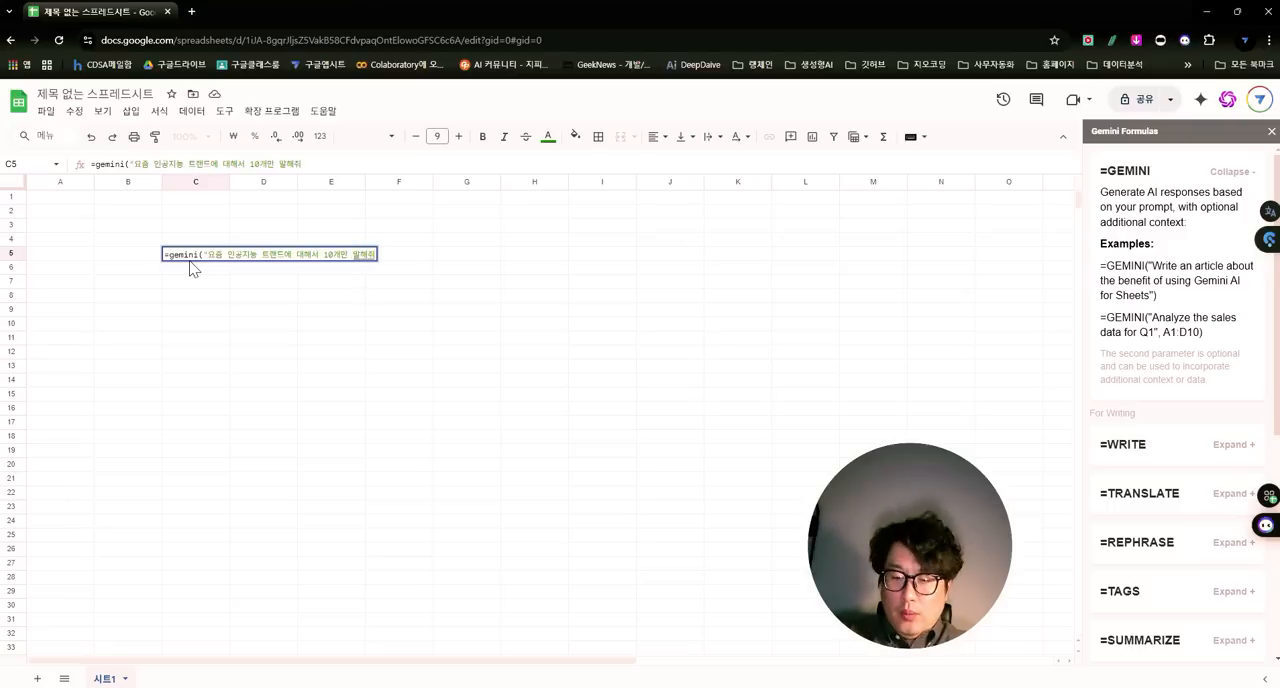
type("\")")
key("Return")
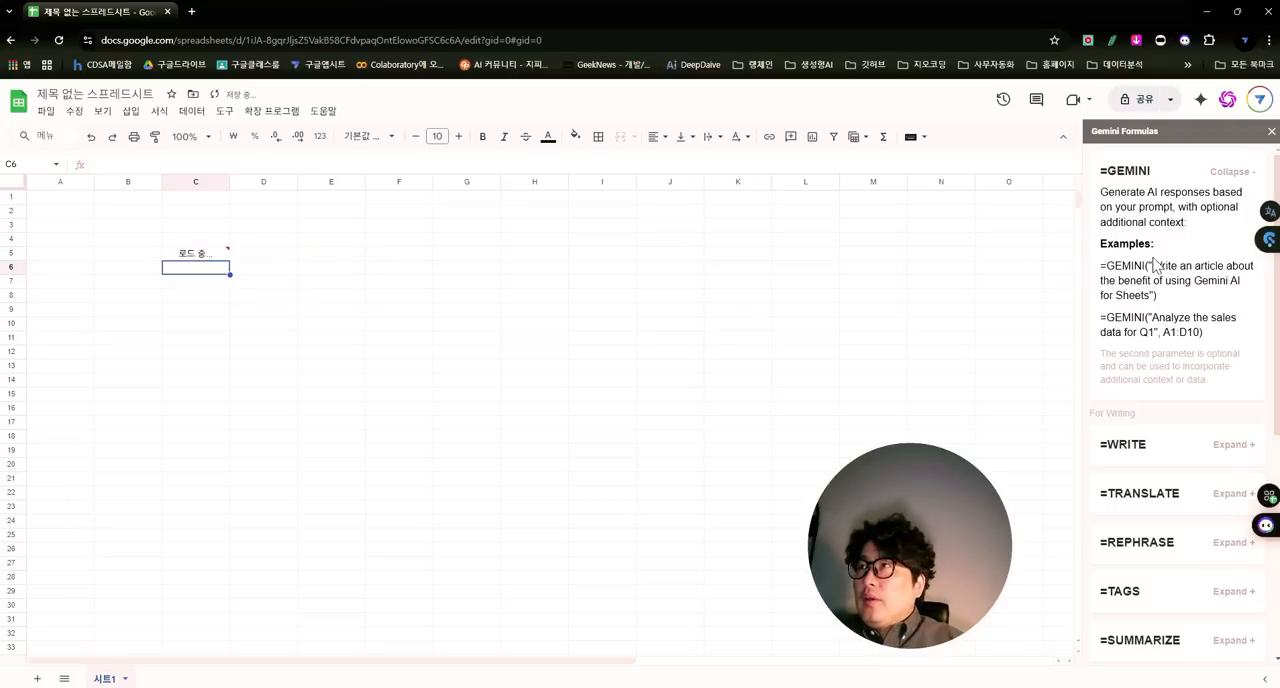
- Expand the =AISEARCH entry in the Gemini formulas reference and copy the function name AISEARCH from its first example
scroll(1186, 294, "down", 4)
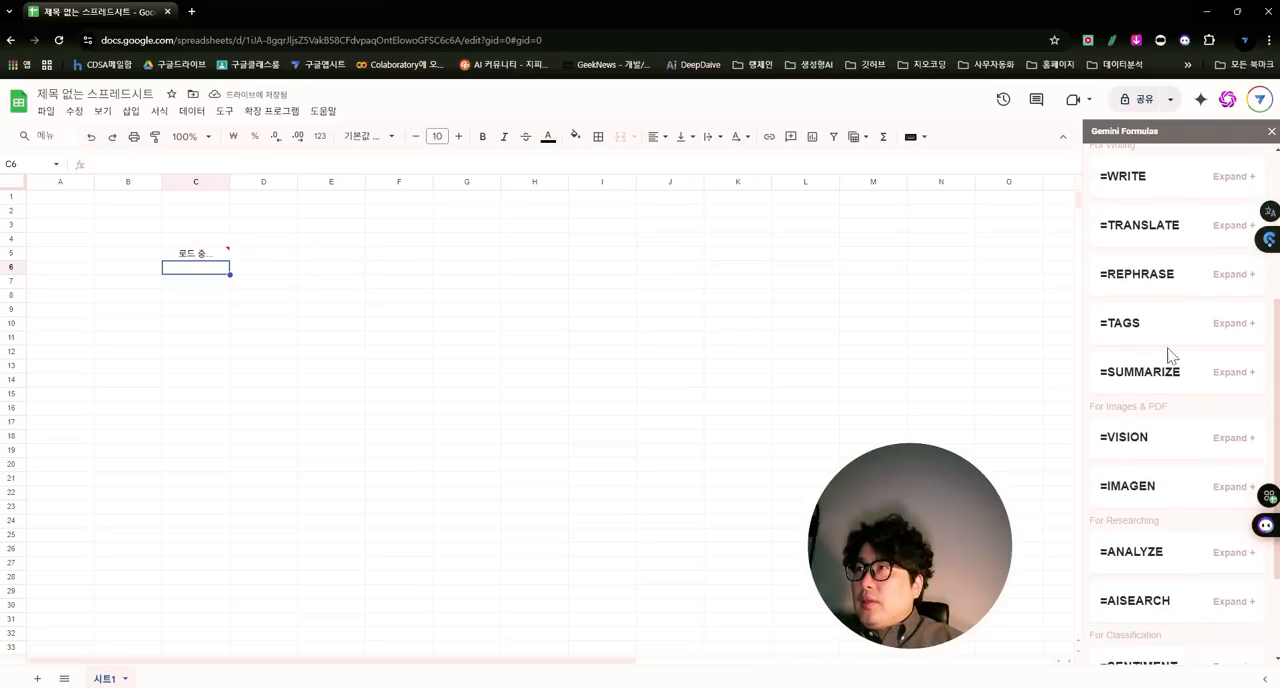
scroll(1166, 397, "down", 1)
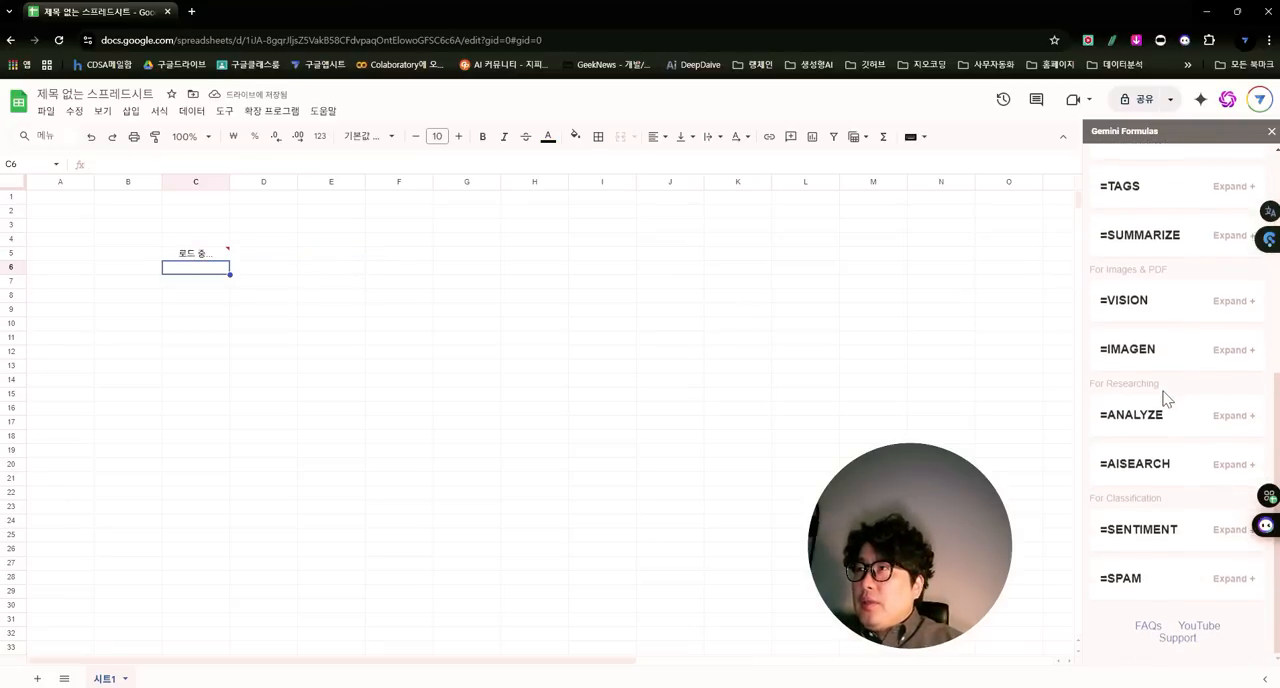
left_click(1145, 466)
scroll(1146, 465, "down", 1)
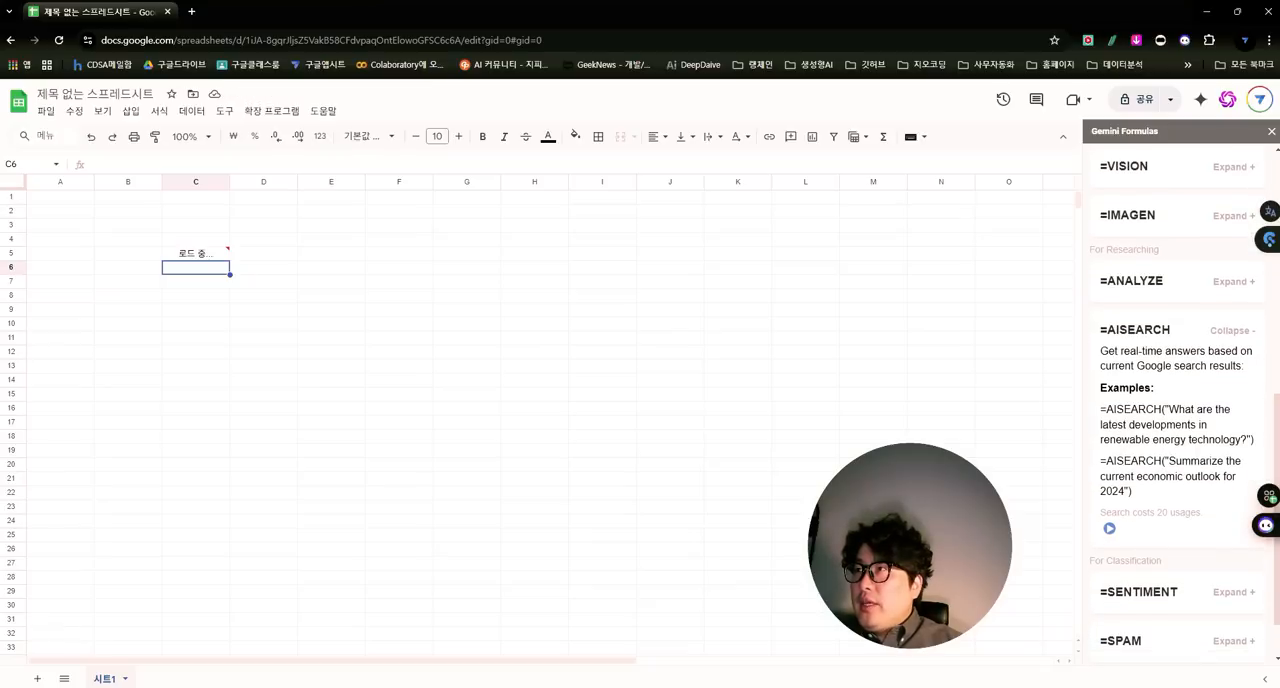
left_click_drag(1106, 410, 1161, 410)
left_click(1165, 424)
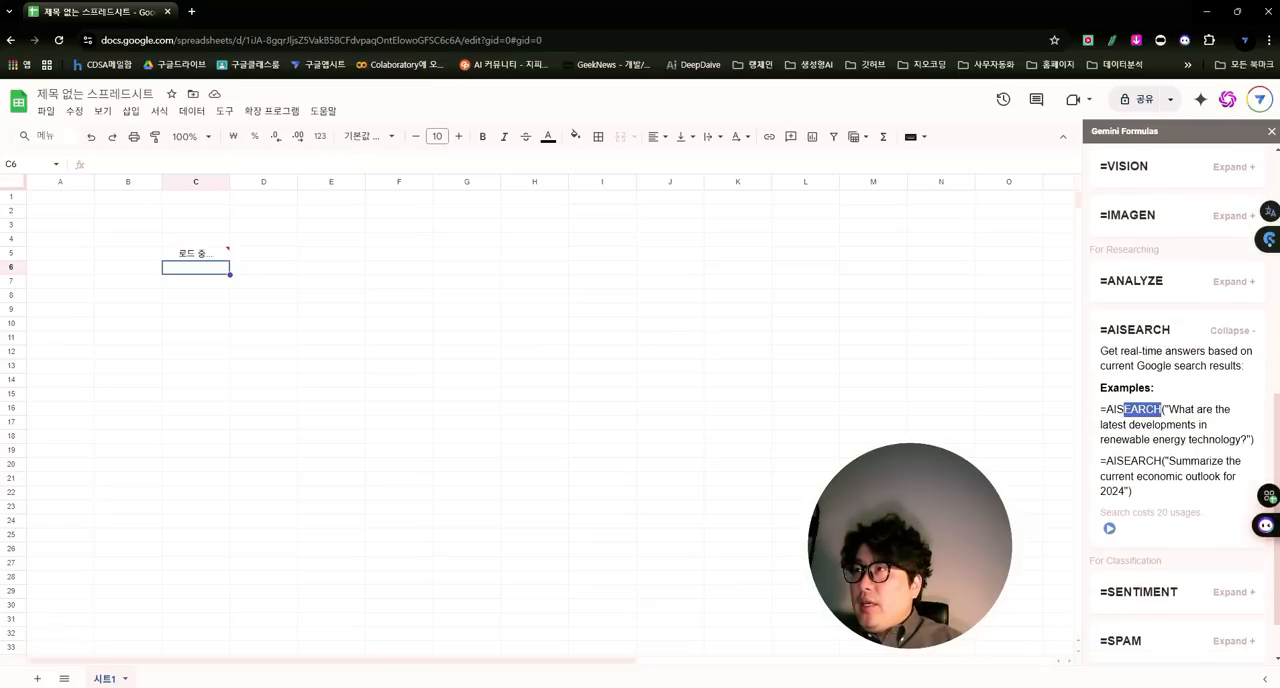
- Paste the function name into cell C9 and complete it as =AISEARCH("최신 인공지능 트렌드 10개만 보여줘")
left_click(200, 569)
type("AISEARCH")
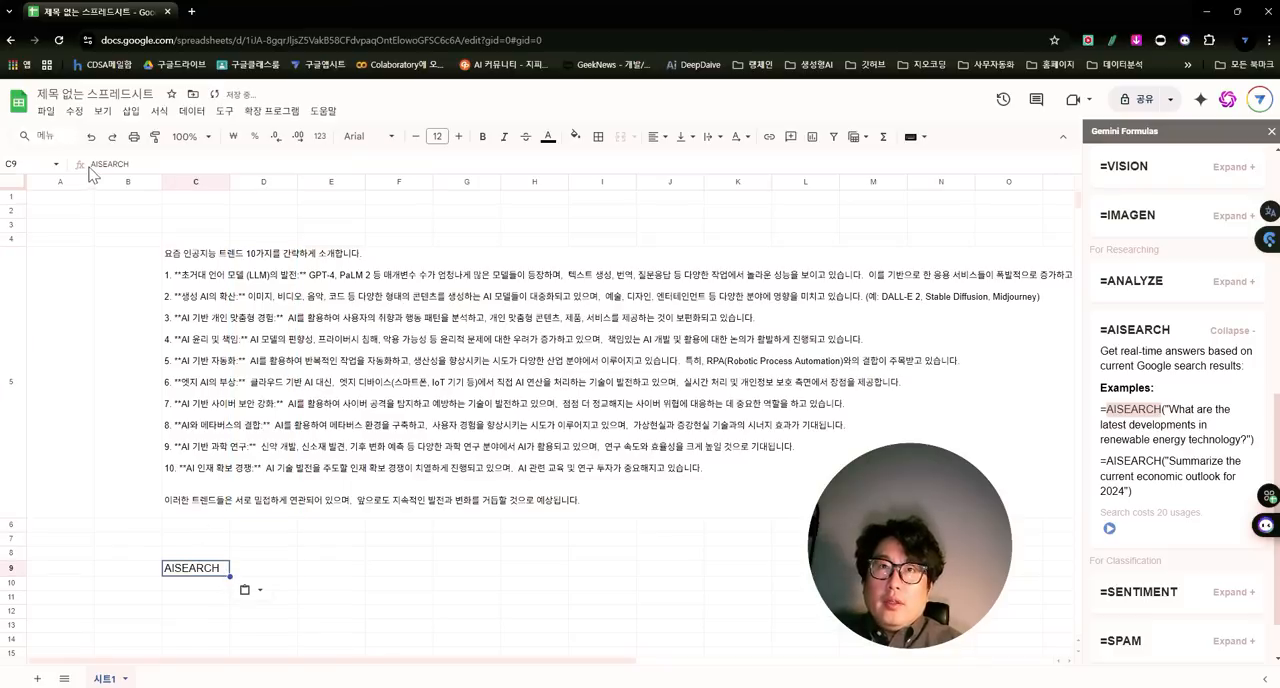
left_click(496, 164)
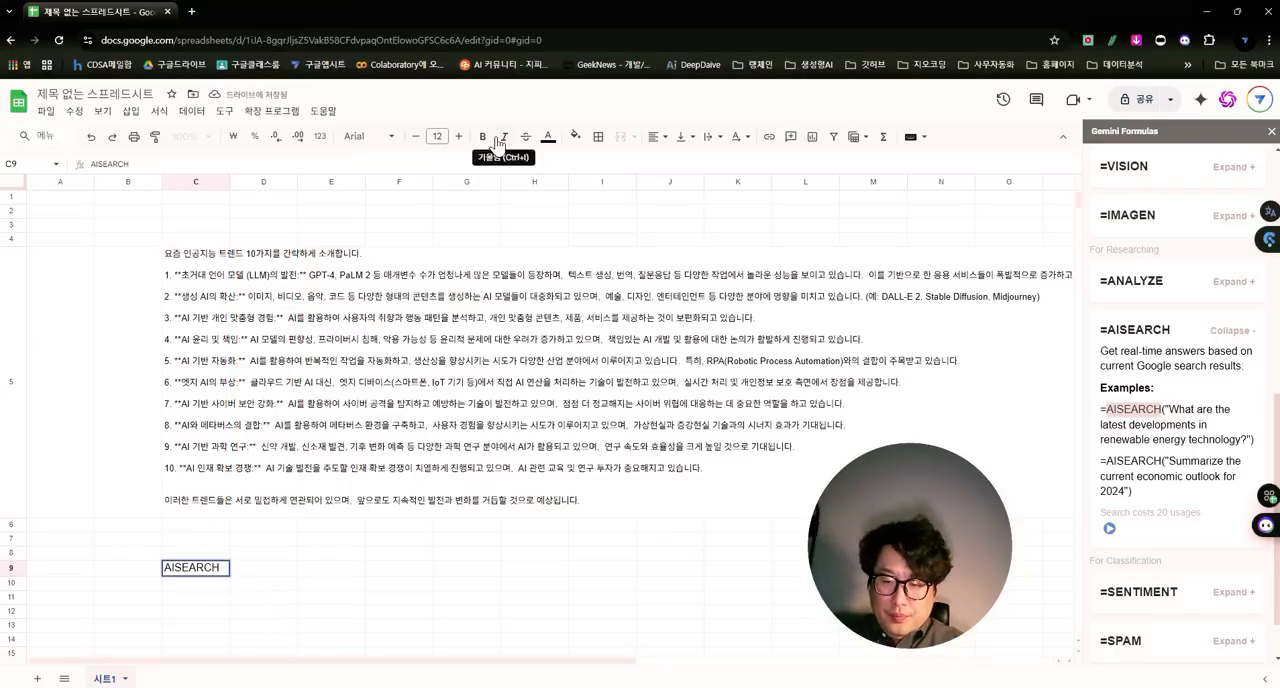
key("Home")
type("=")
key("End")
type("(")
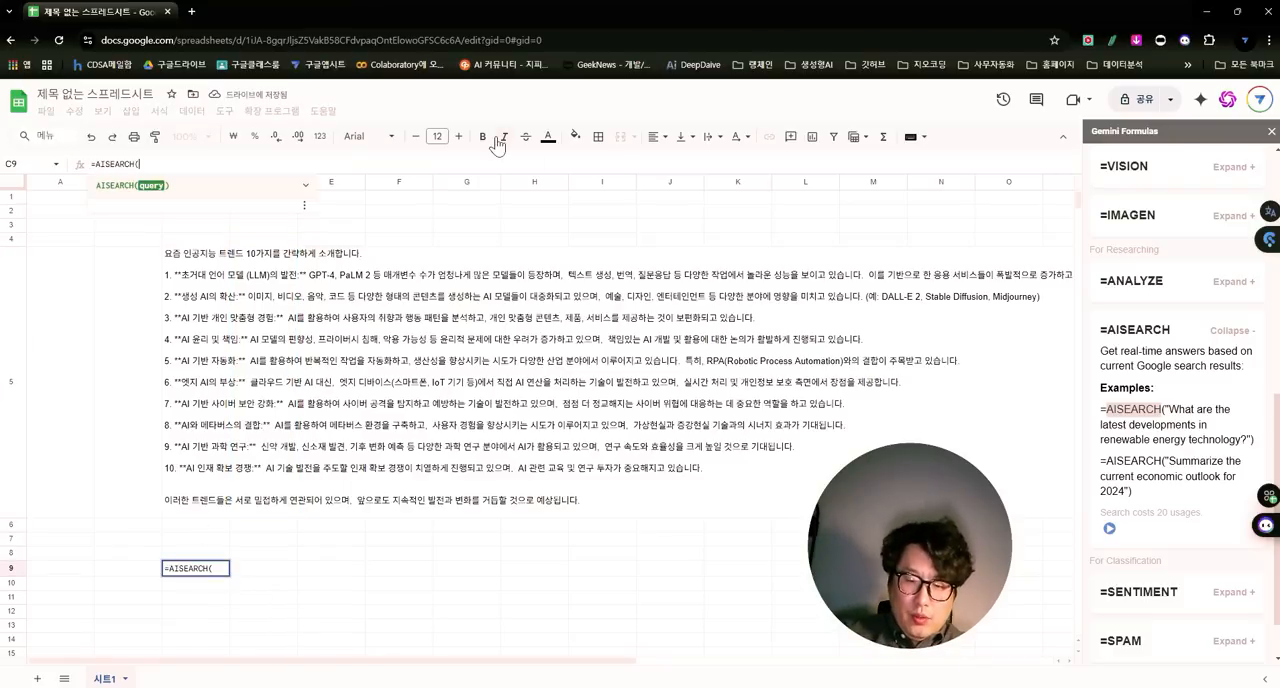
type("\"chlt")
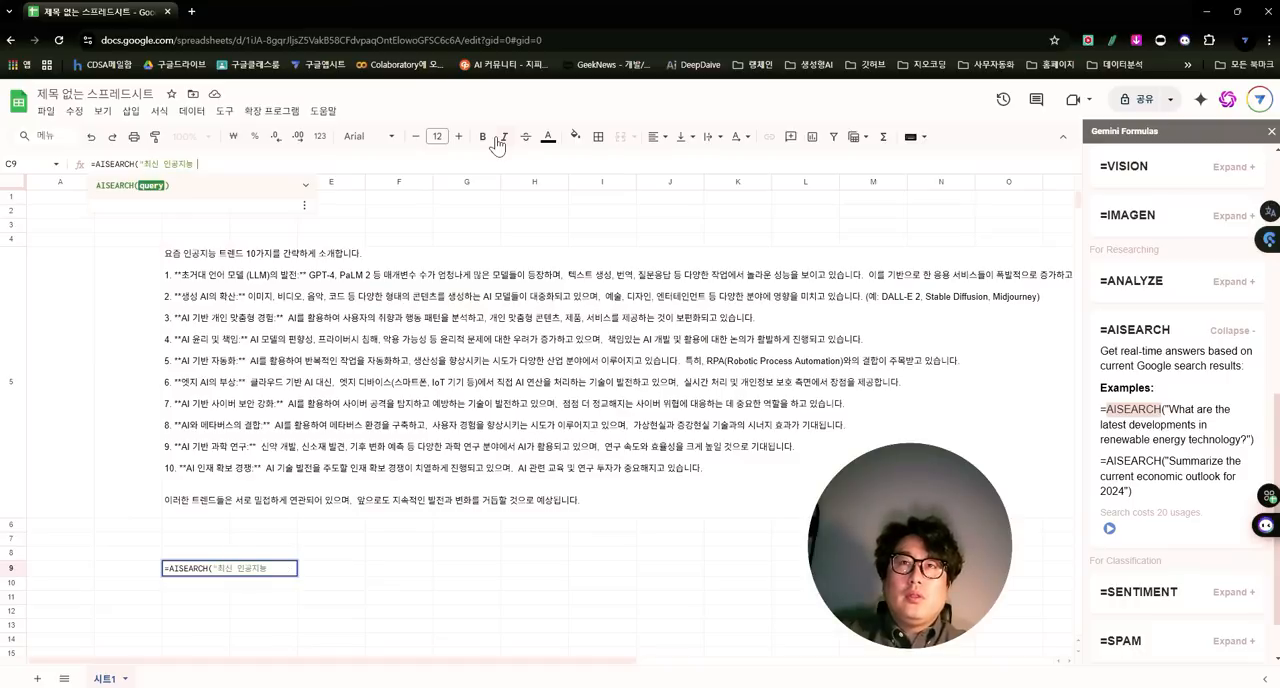
type("드 10개만 보")
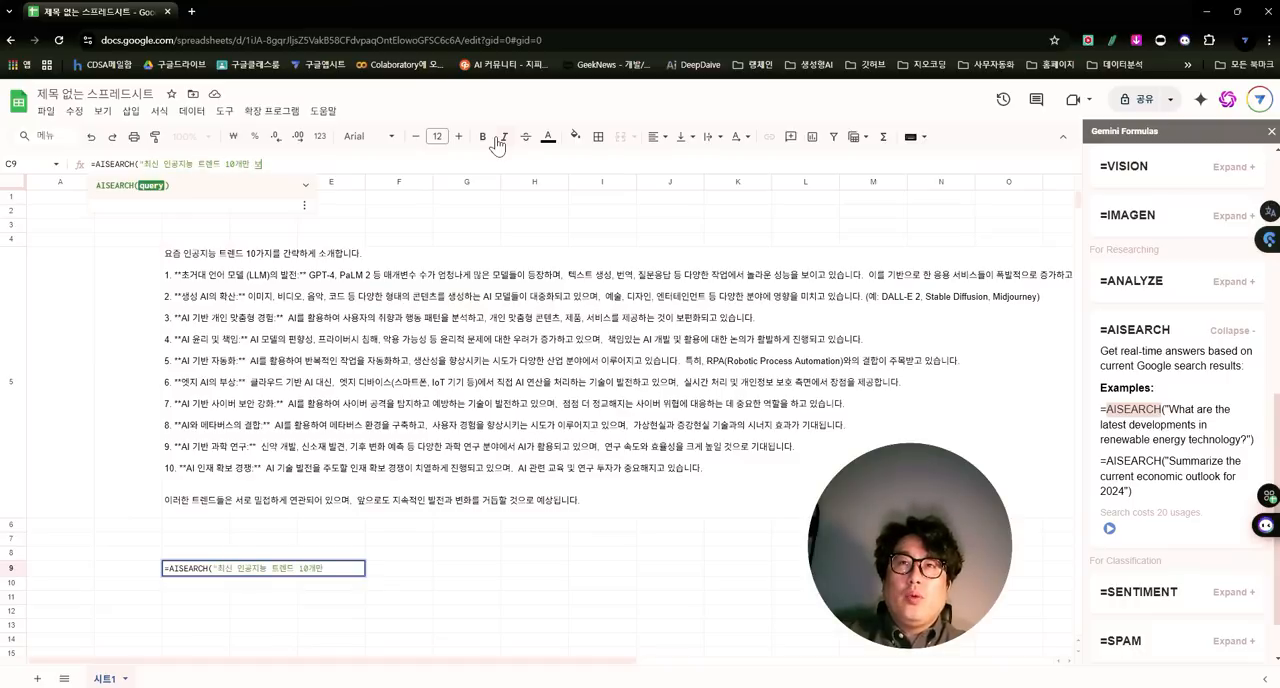
type(")")
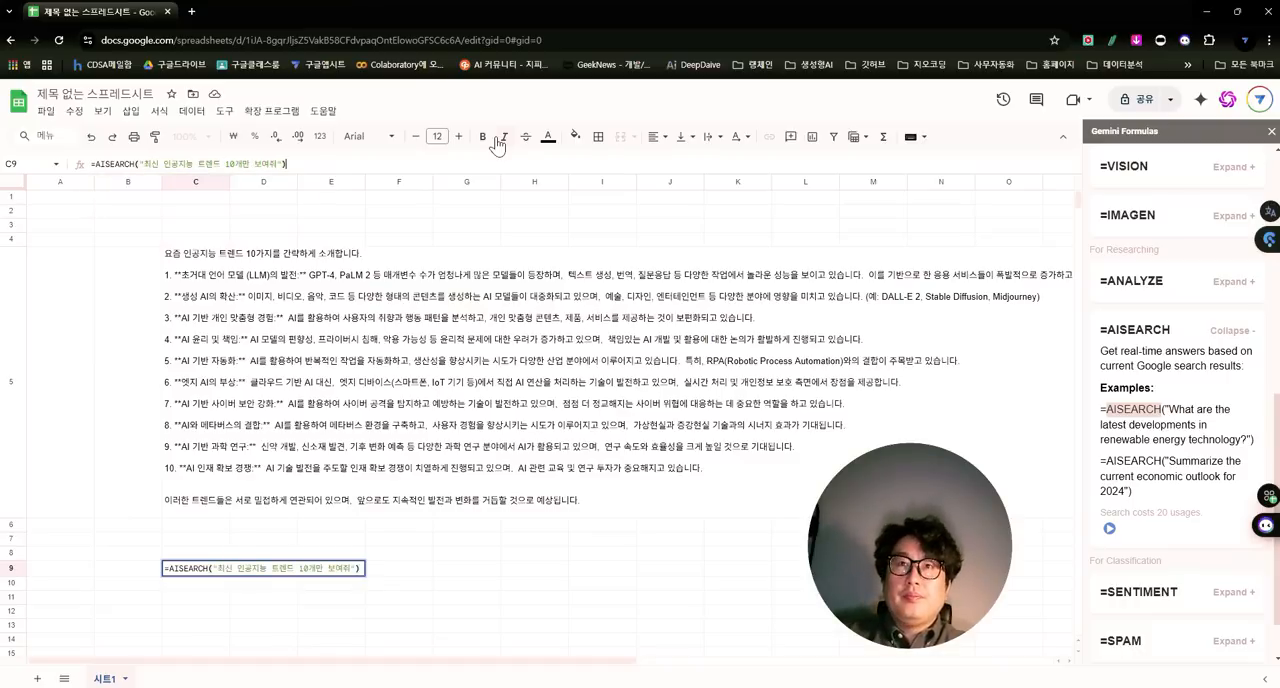
key("Return")
scroll(526, 408, "down", 5)
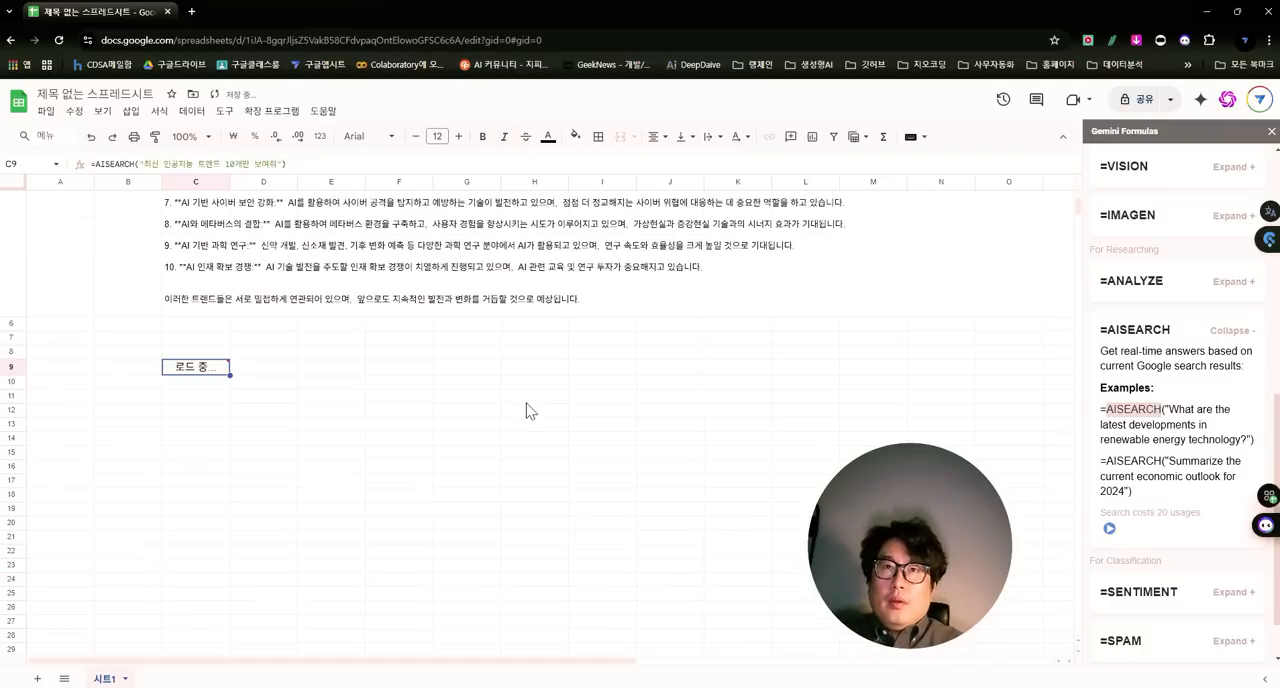
- Expand the =WRITE entry in the formulas reference and read its description and examples
scroll(514, 424, "up", 3)
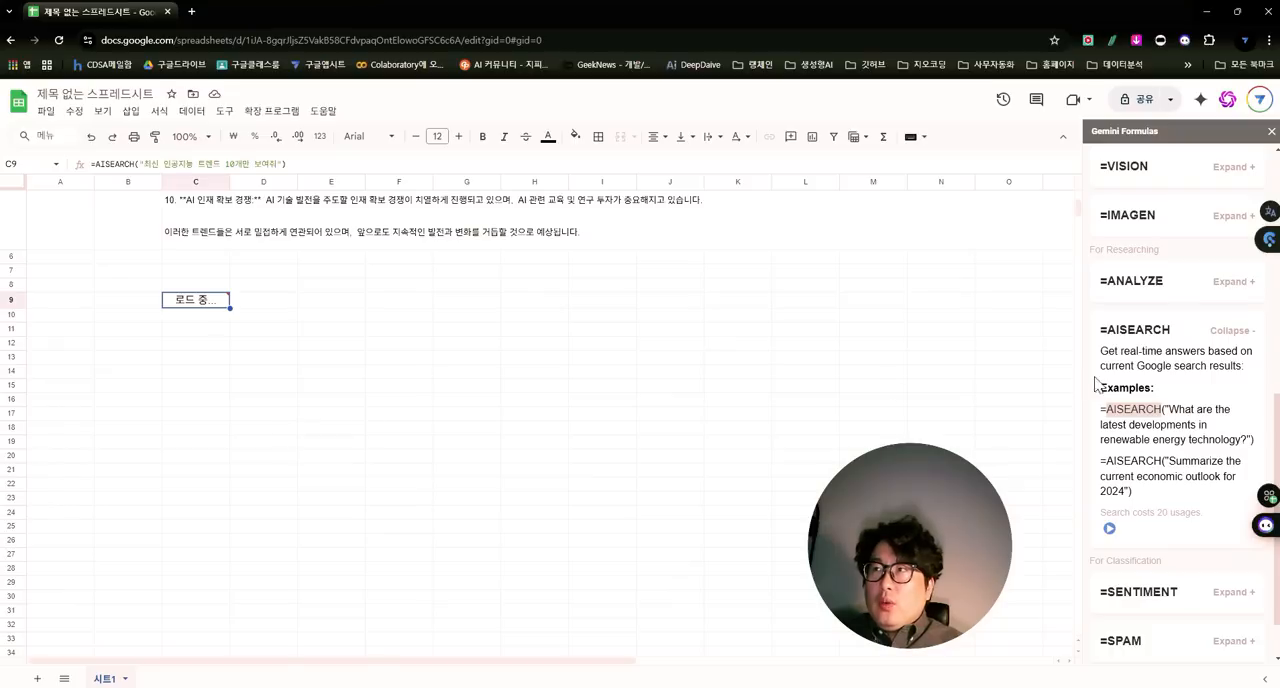
scroll(1143, 392, "up", 5)
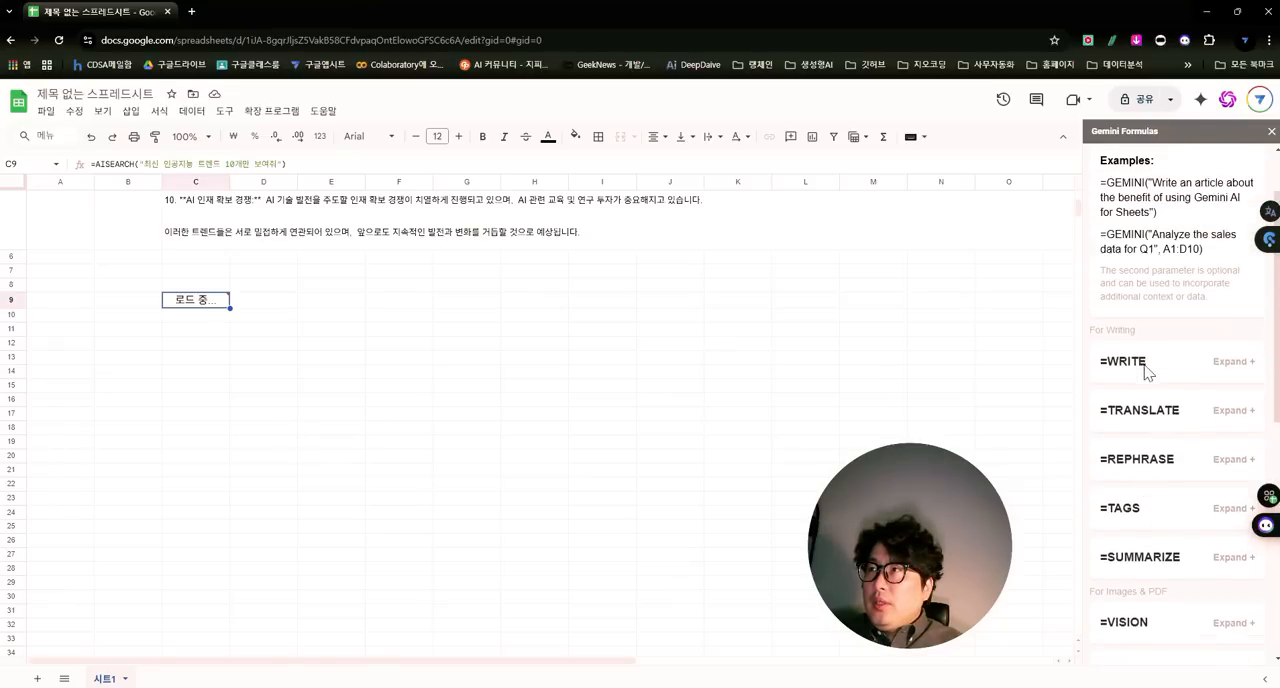
scroll(1145, 380, "up", 2)
left_click(1147, 435)
scroll(1147, 435, "down", 2)
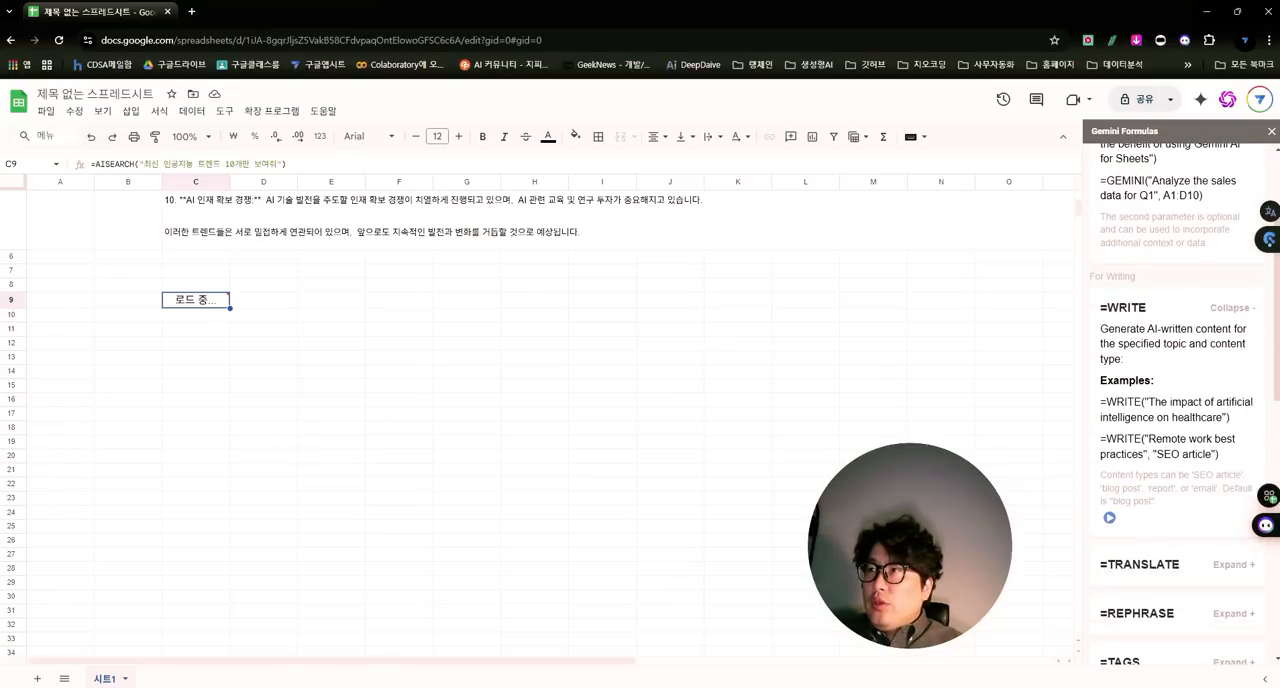
scroll(1215, 420, "down", 3)
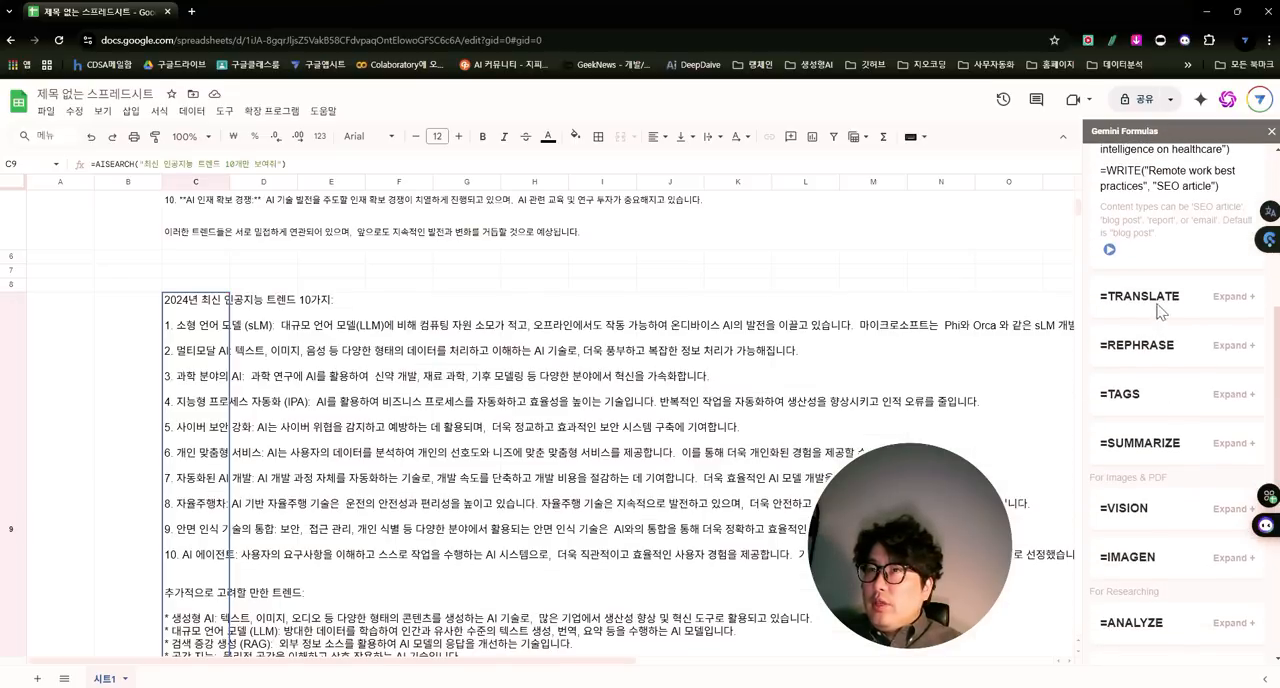
- Expand the =TRANSLATE and =REPHRASE entries and examine their example formulas
left_click(1160, 312)
scroll(1160, 320, "down", 3)
left_click(1152, 348)
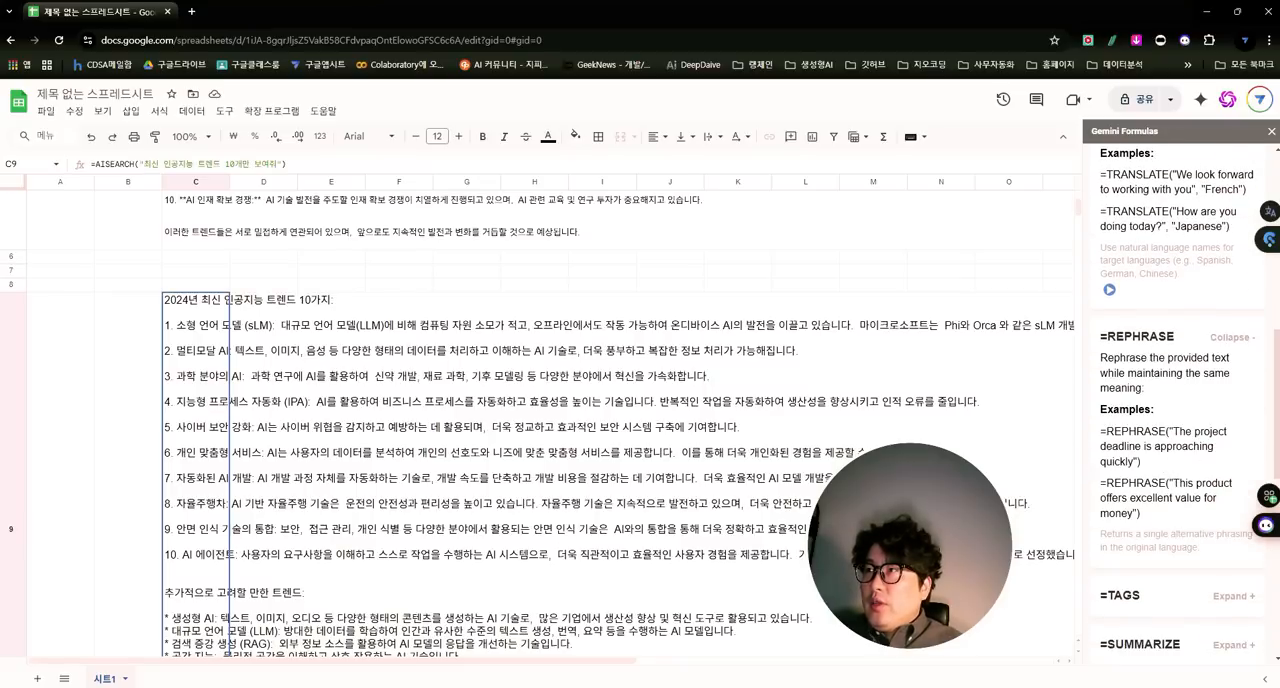
left_click_drag(1170, 483, 1165, 525)
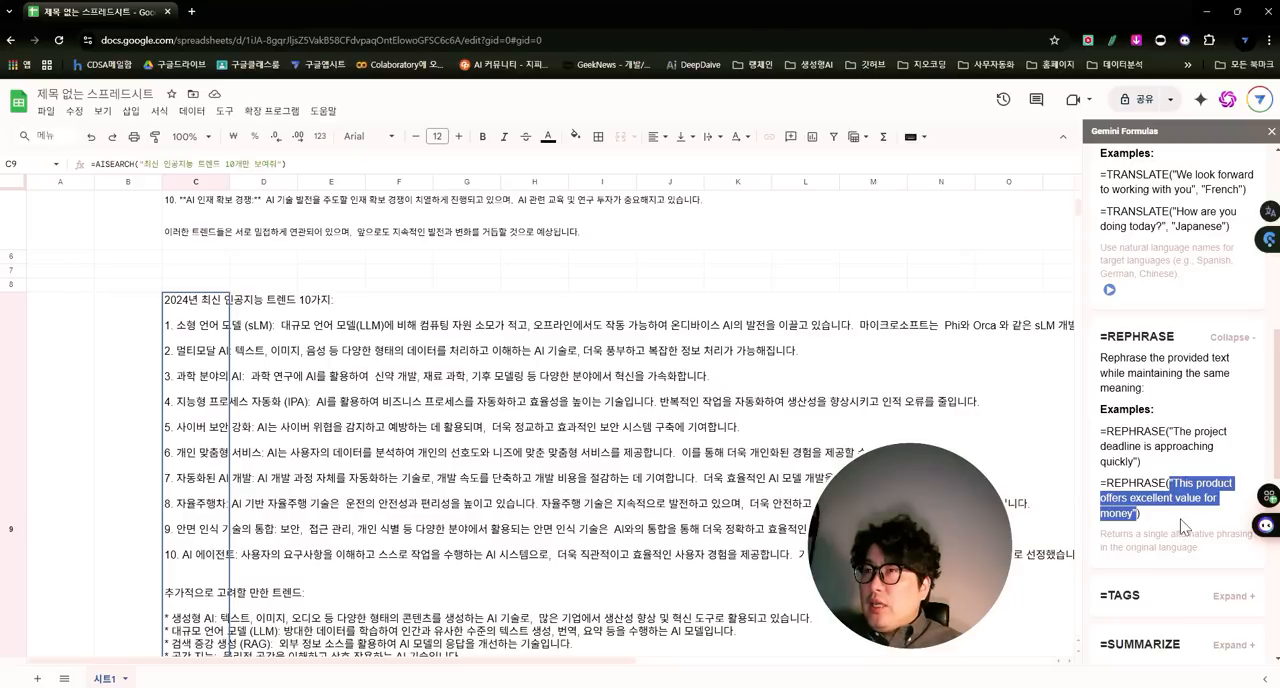
- Expand the =SUMMARIZE entry in the formulas reference to view its usage example
scroll(1182, 522, "down", 2)
scroll(1186, 417, "down", 1)
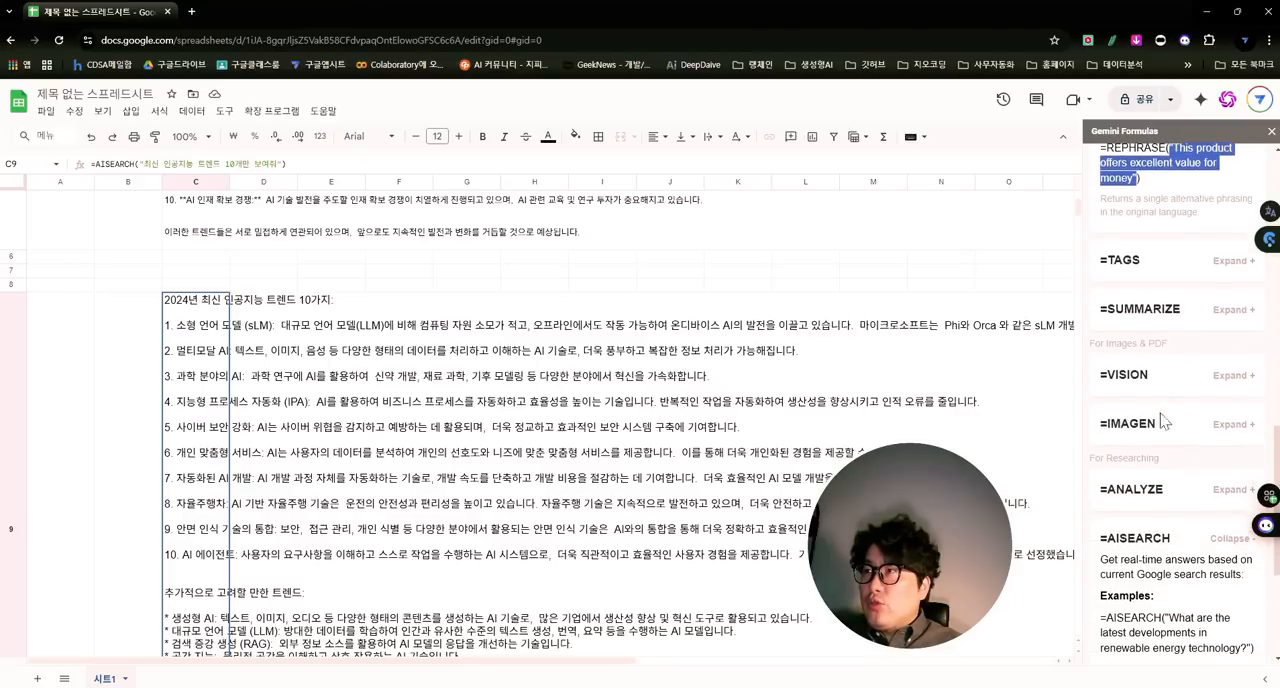
left_click(1125, 320)
- Summarize the AISEARCH answer in C9 by entering =SUMMARIZE(C9) in cell C11
scroll(246, 500, "down", 3)
left_click(229, 456)
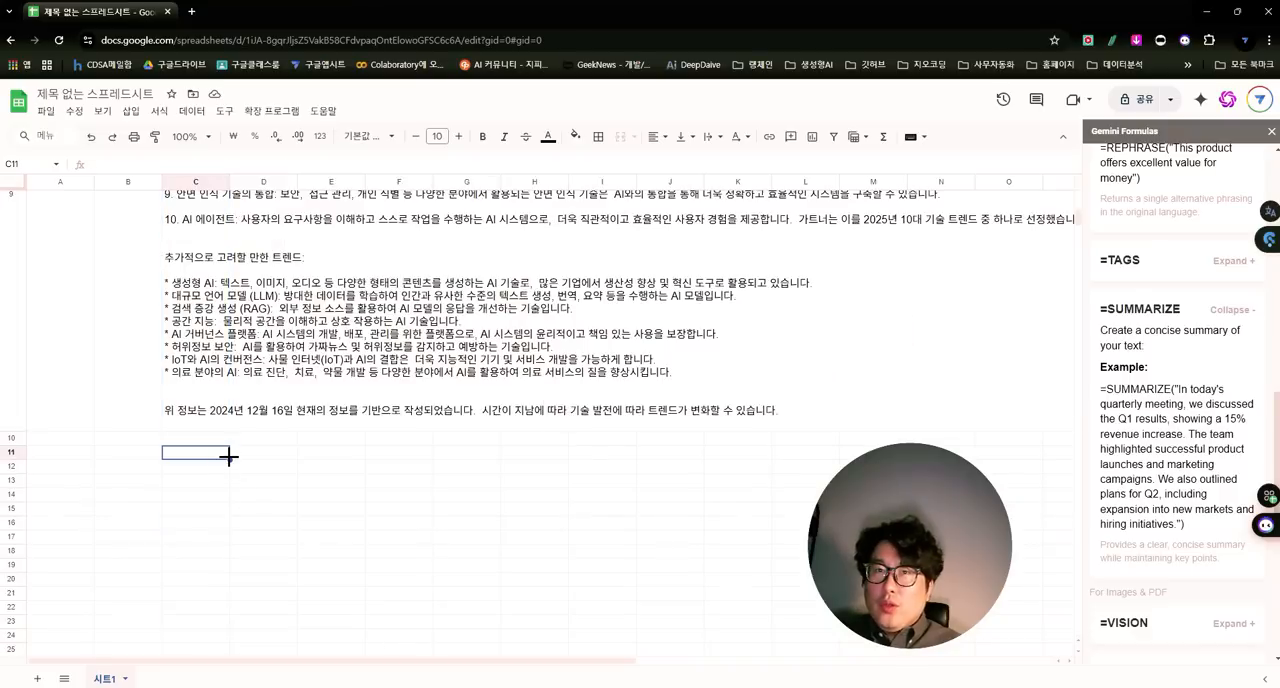
type("=")
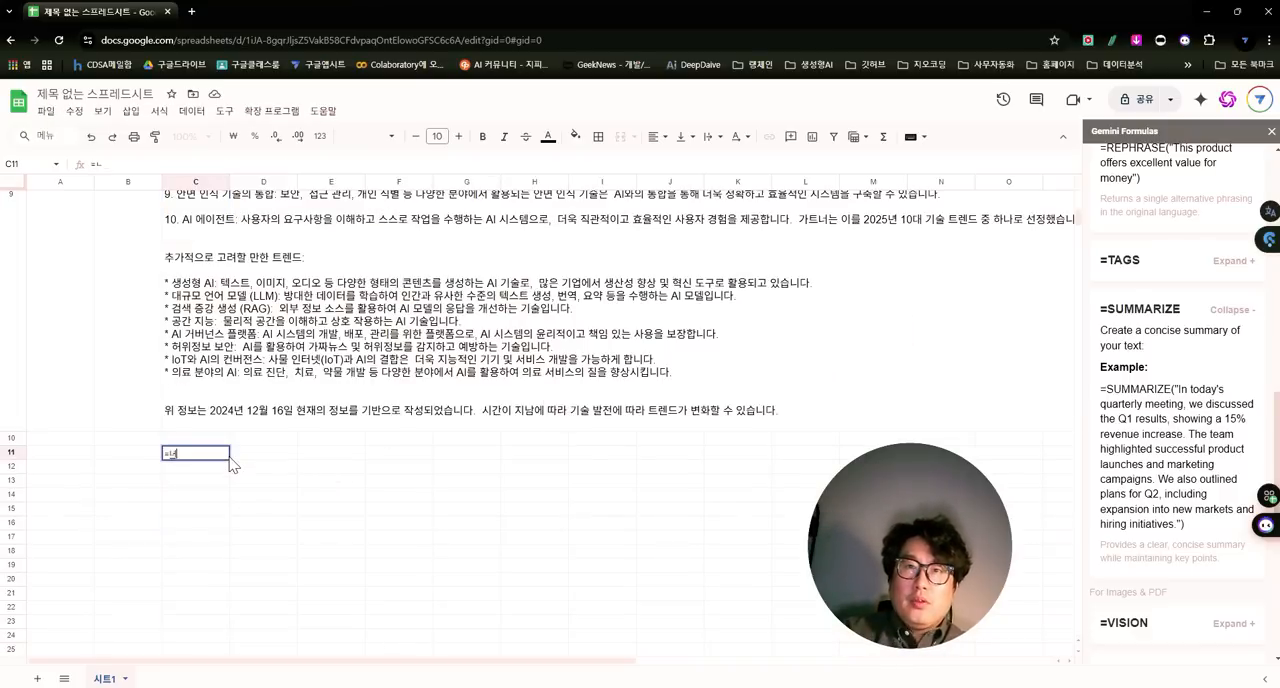
type(" summari")
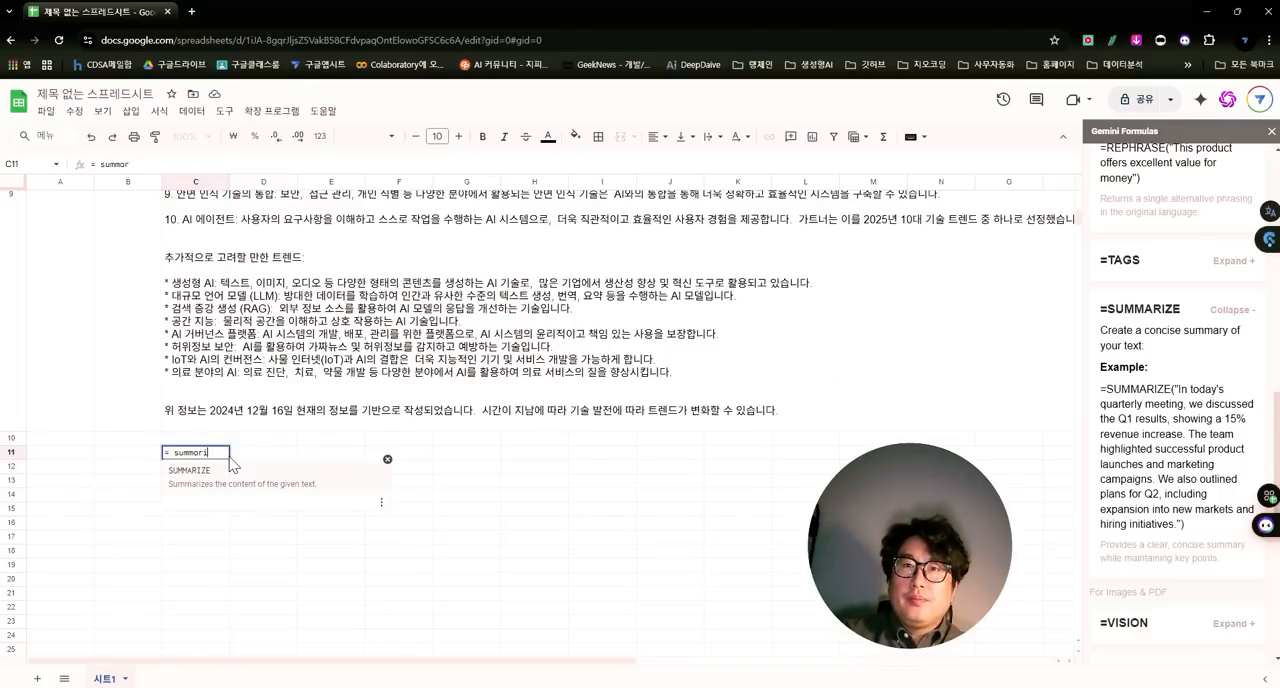
type("ze(")
key("Up")
key("Up")
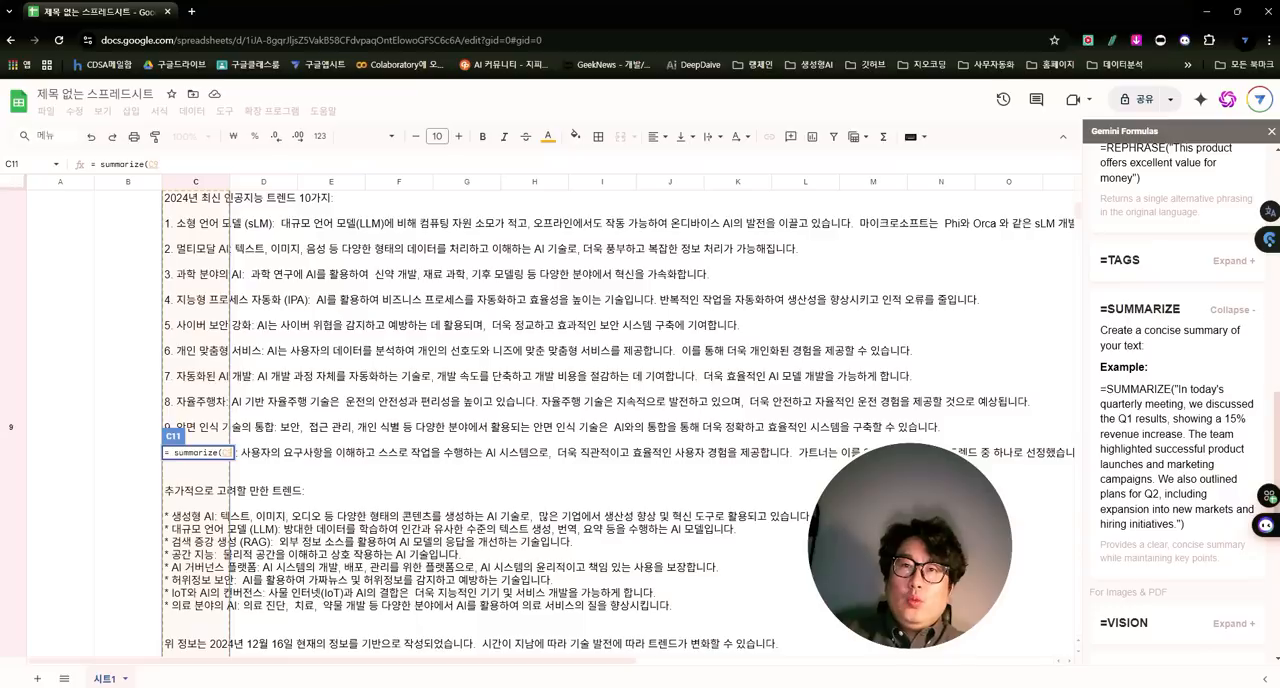
type("_")
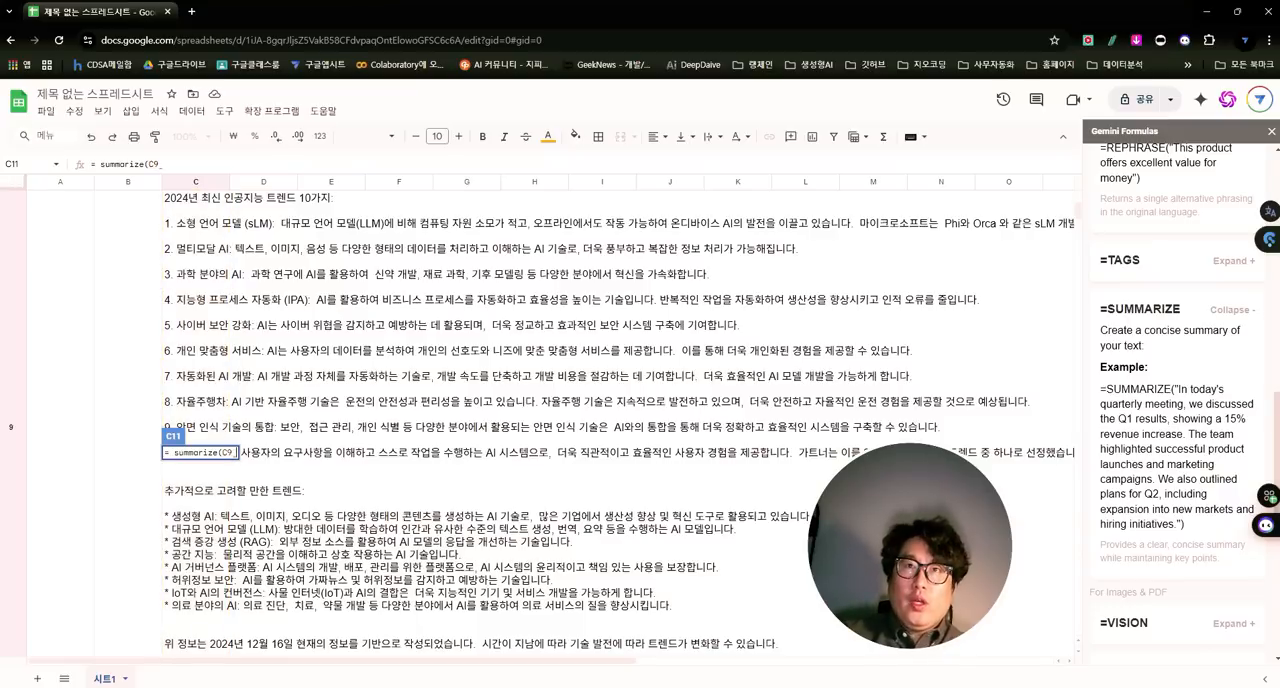
key("Return")
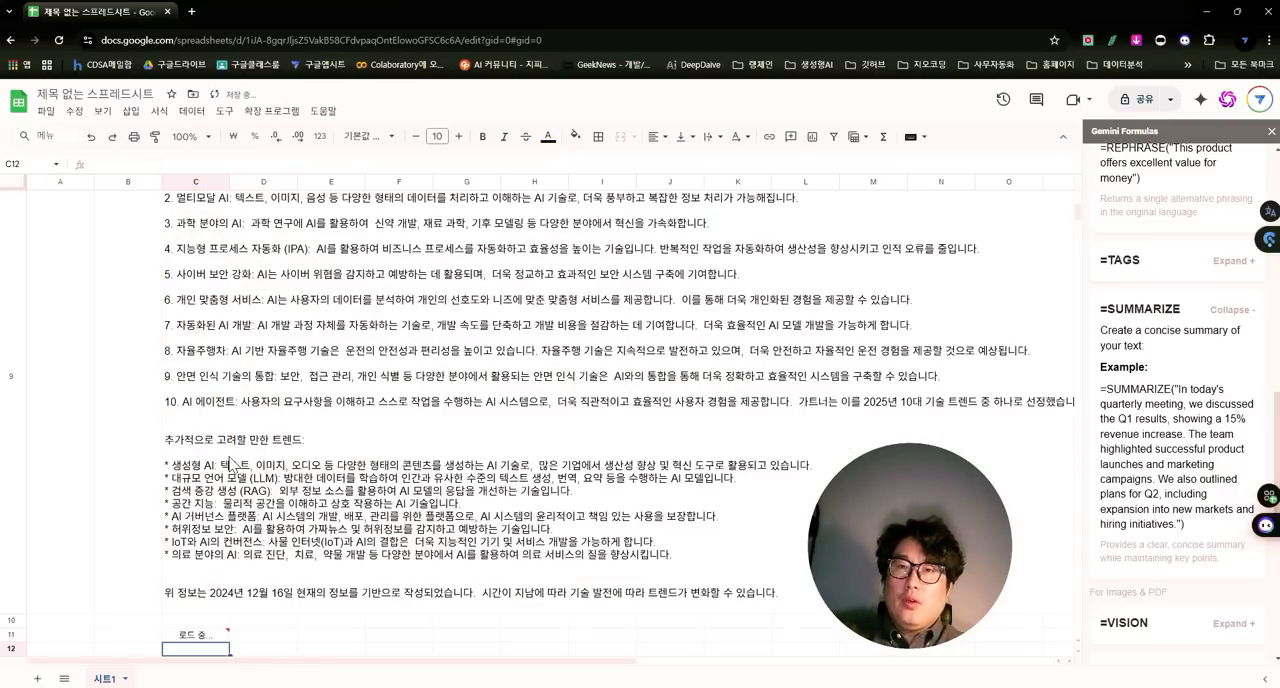
- Expand the =VISION and =IMAGEN entries and read their descriptions and examples
scroll(603, 506, "down", 5)
scroll(1100, 525, "down", 1)
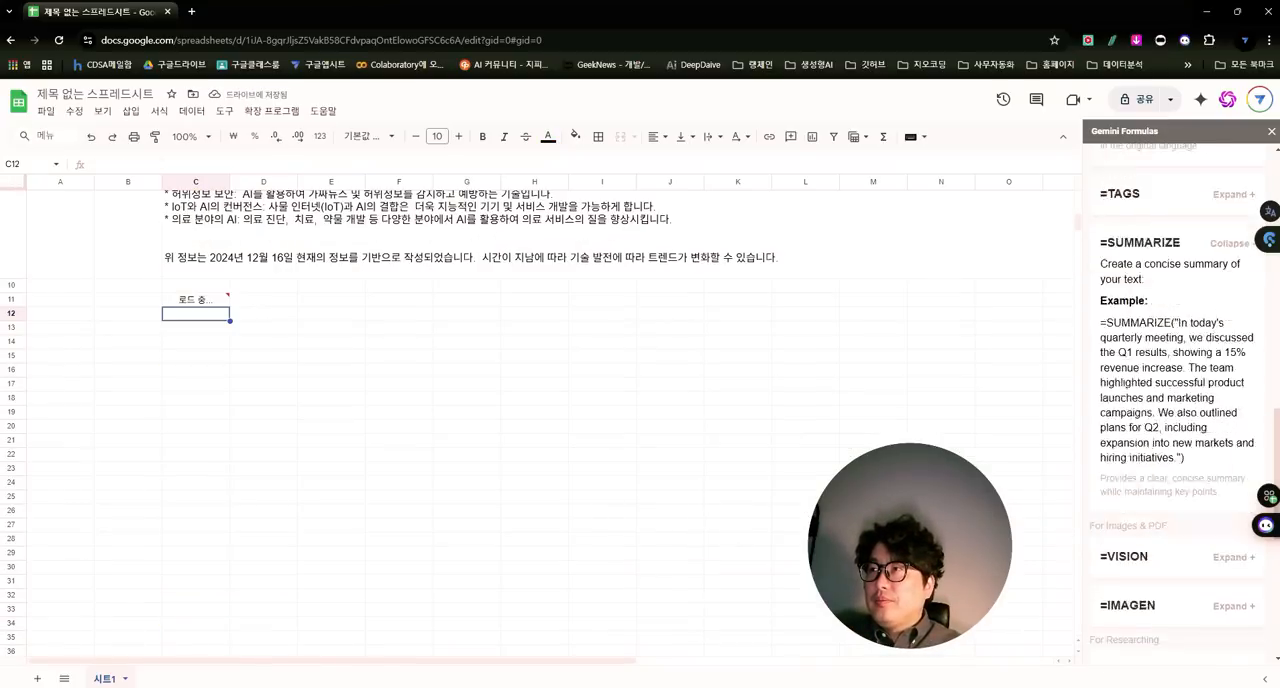
scroll(1115, 527, "down", 2)
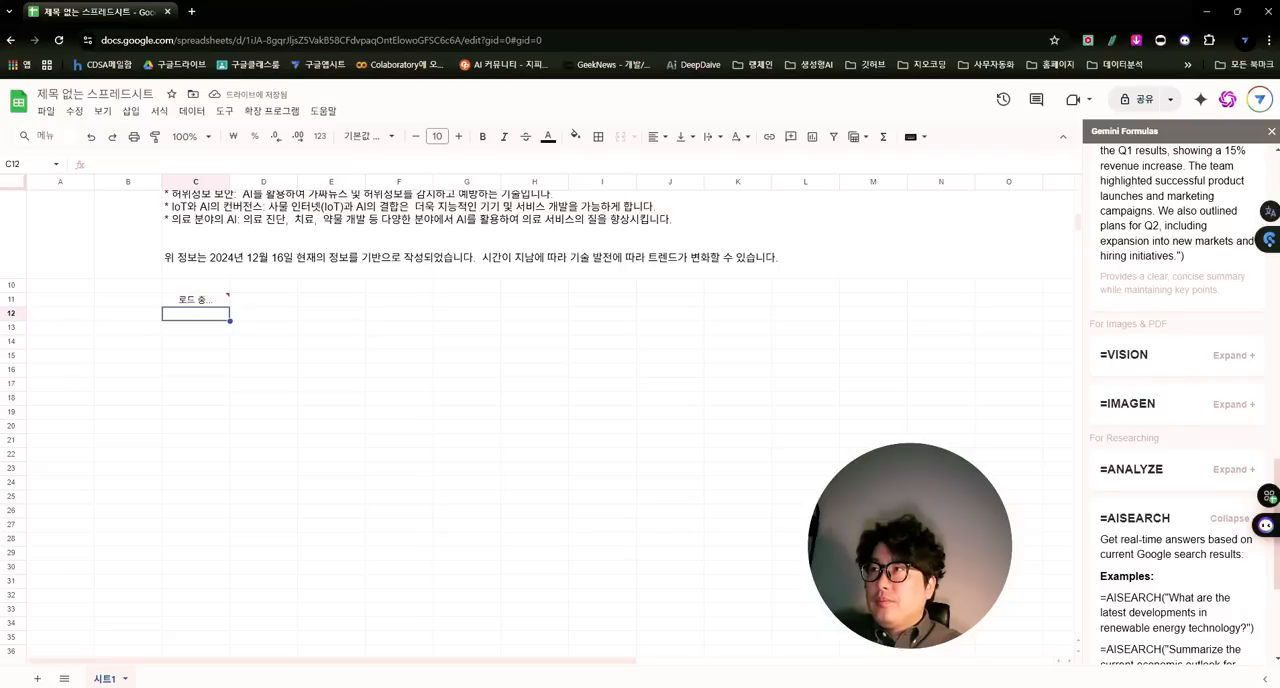
left_click(1233, 355)
scroll(1170, 450, "down", 1)
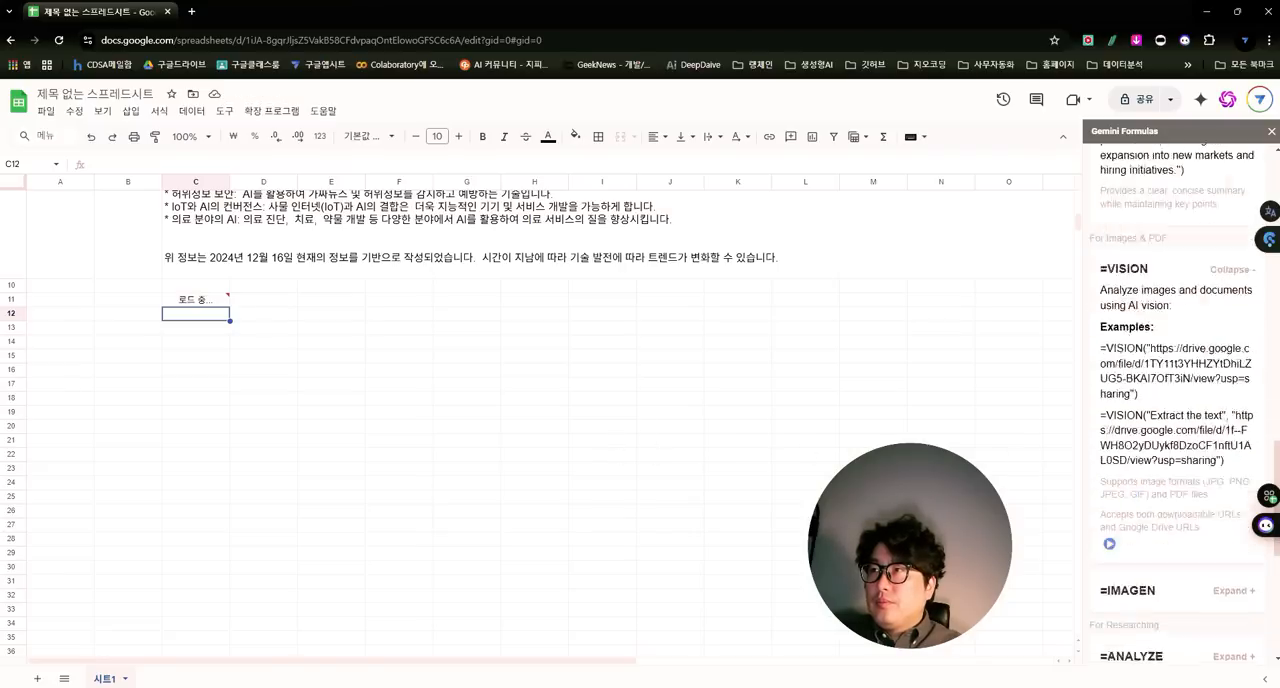
scroll(1186, 457, "down", 5)
scroll(1166, 286, "up", 2)
left_click(1166, 280)
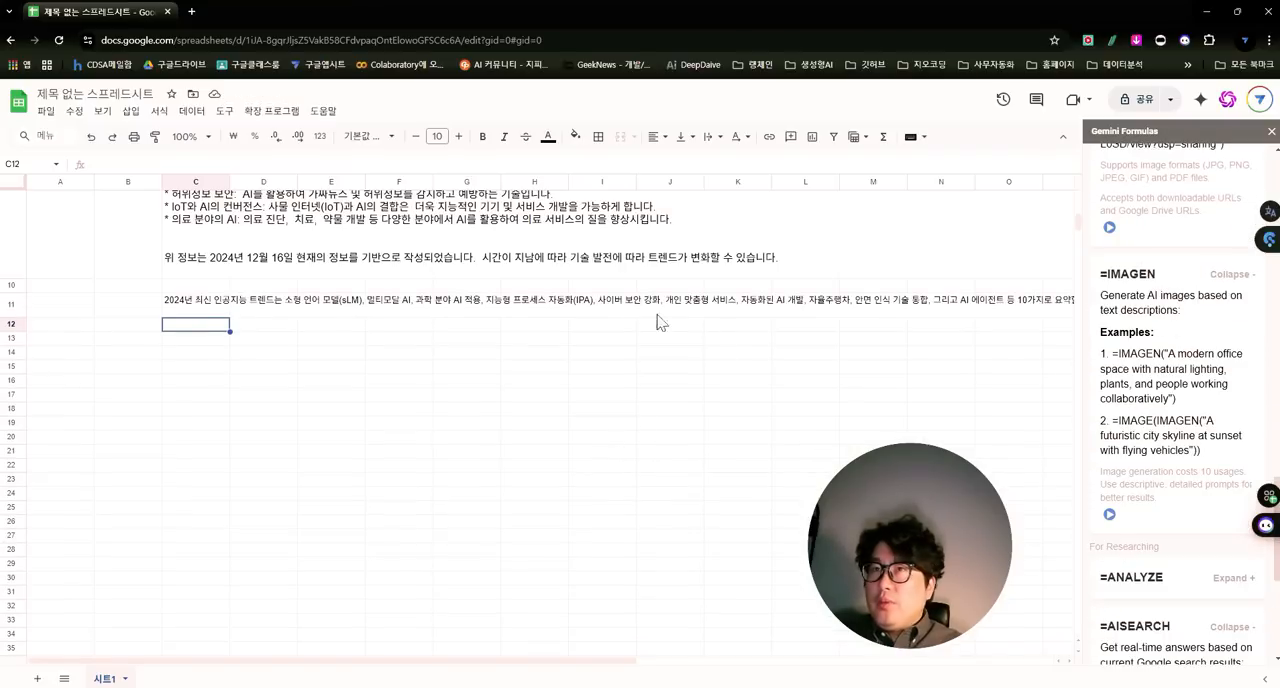
- Generate an image from the C11 summary by entering =image( imagen(C11&"를 설명하는 이미지를 그려봐")) in cell C17
left_click(218, 368)
left_click(177, 400)
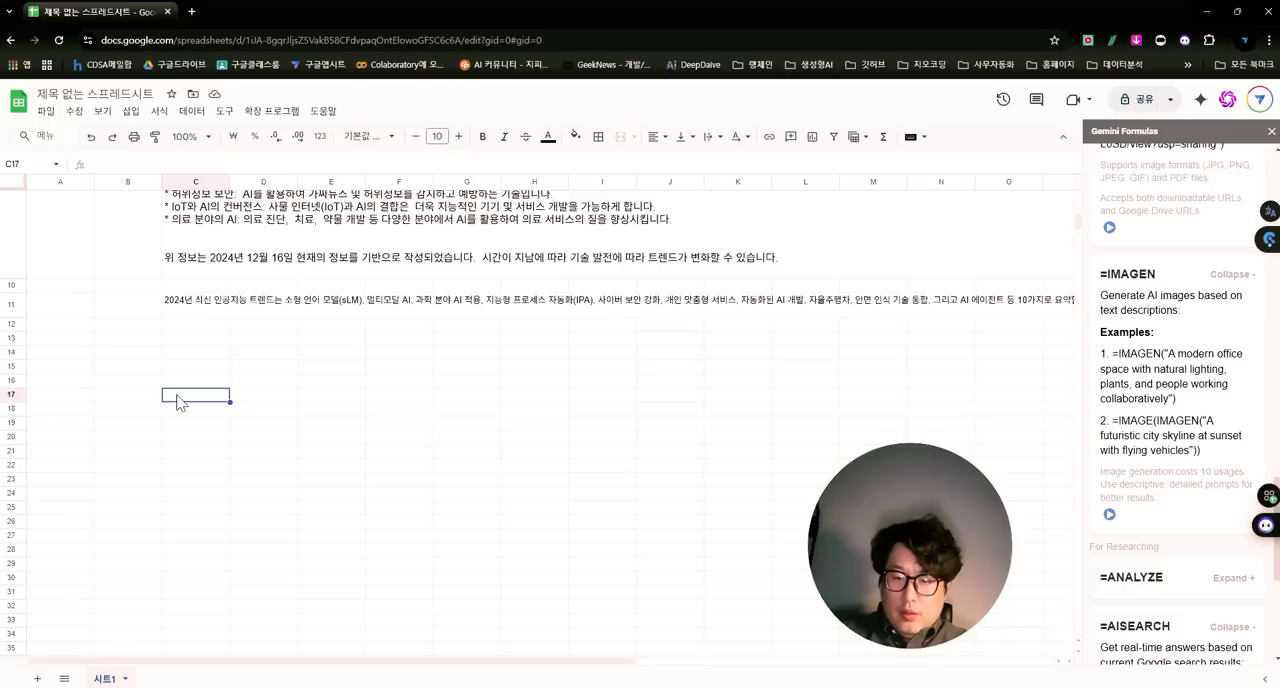
type("=")
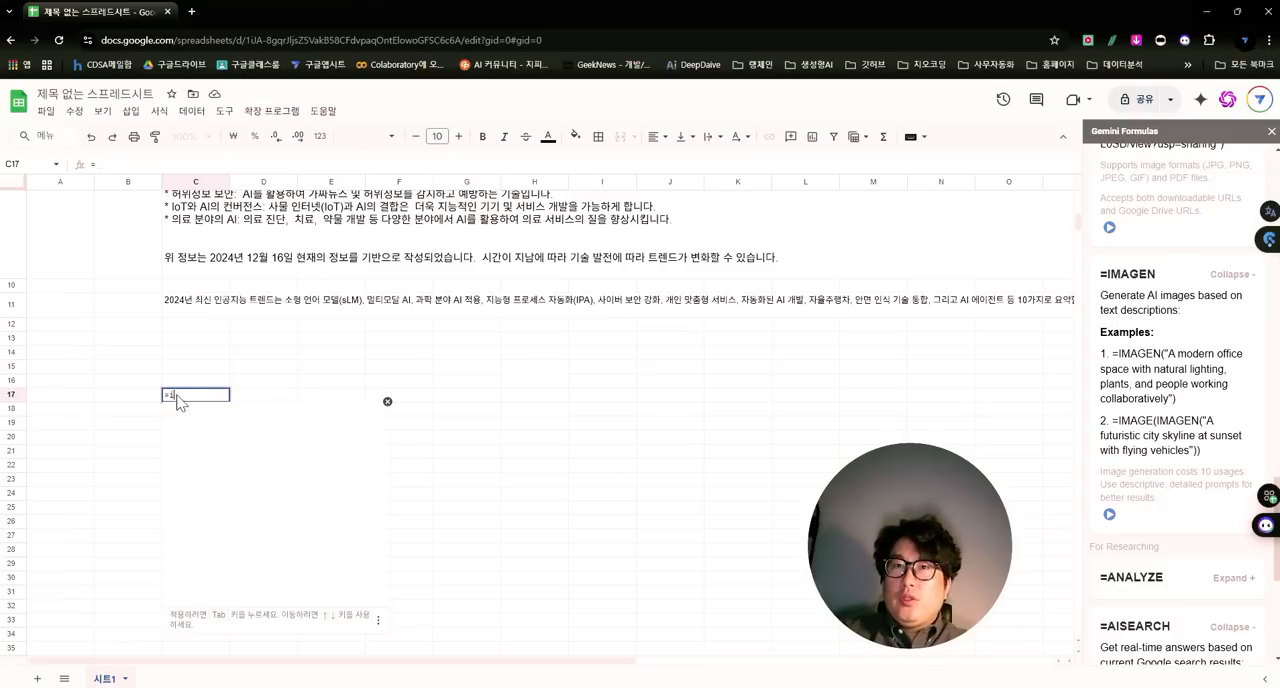
type("image(")
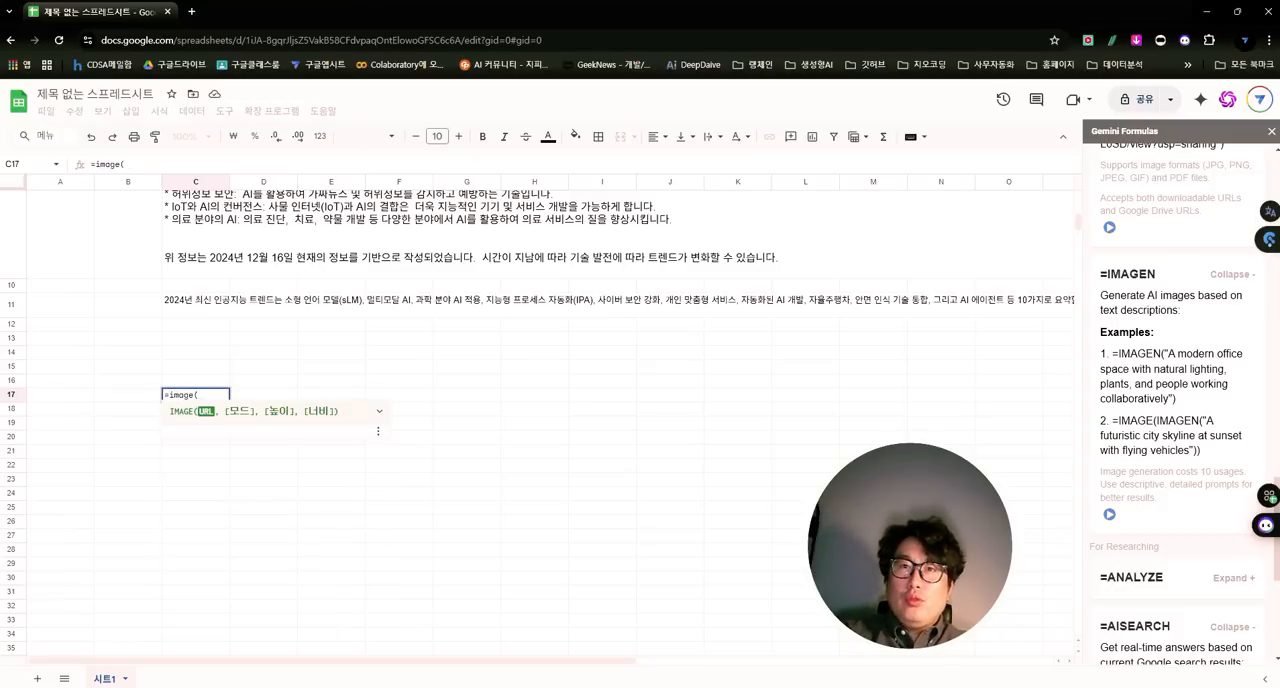
type(" im")
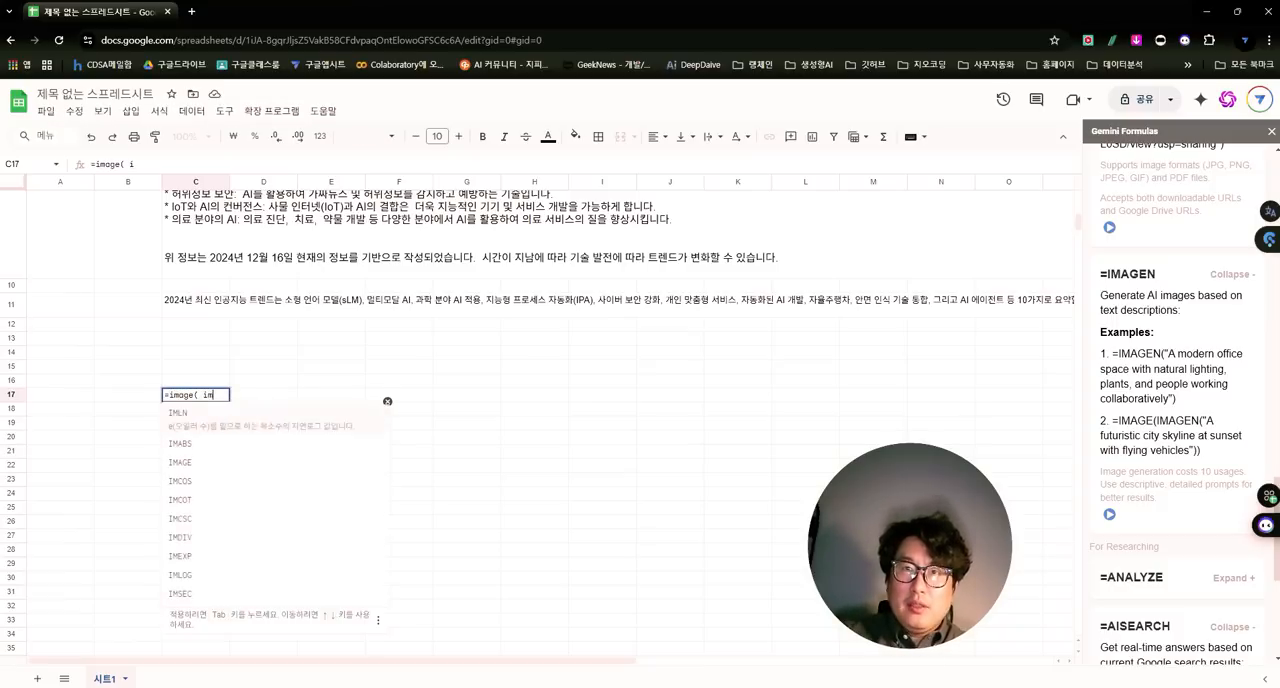
type("ag")
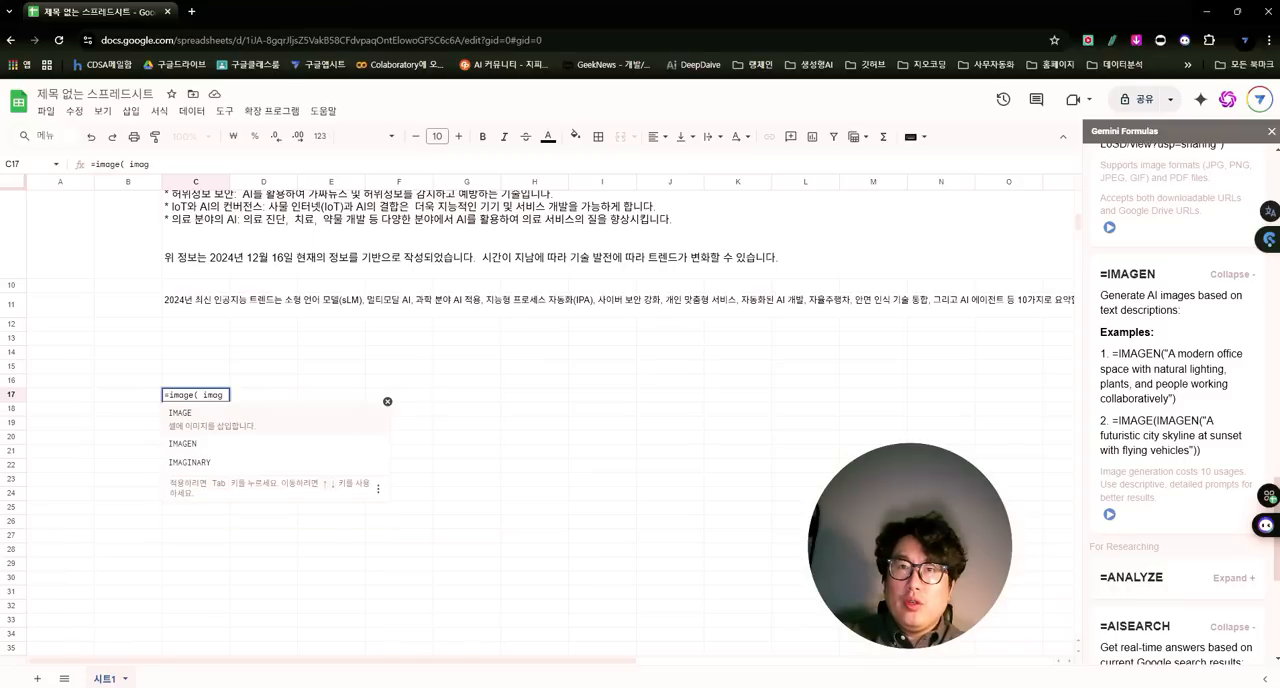
type("en(")
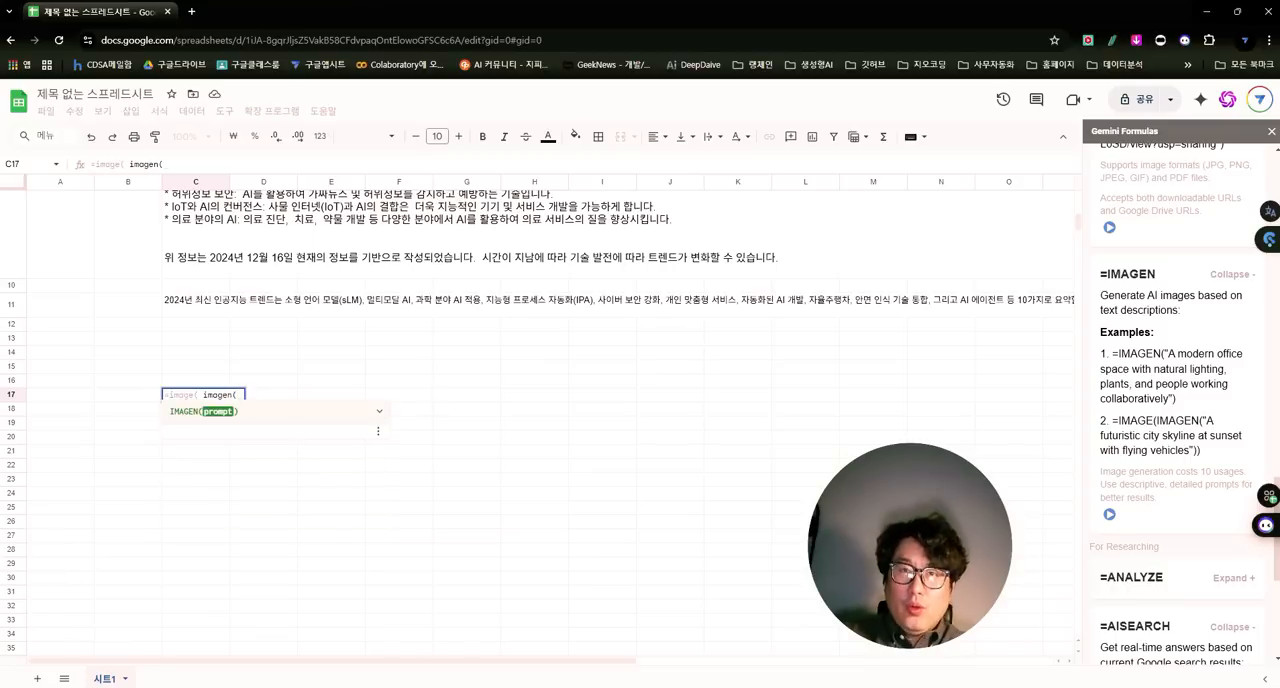
left_click(183, 310)
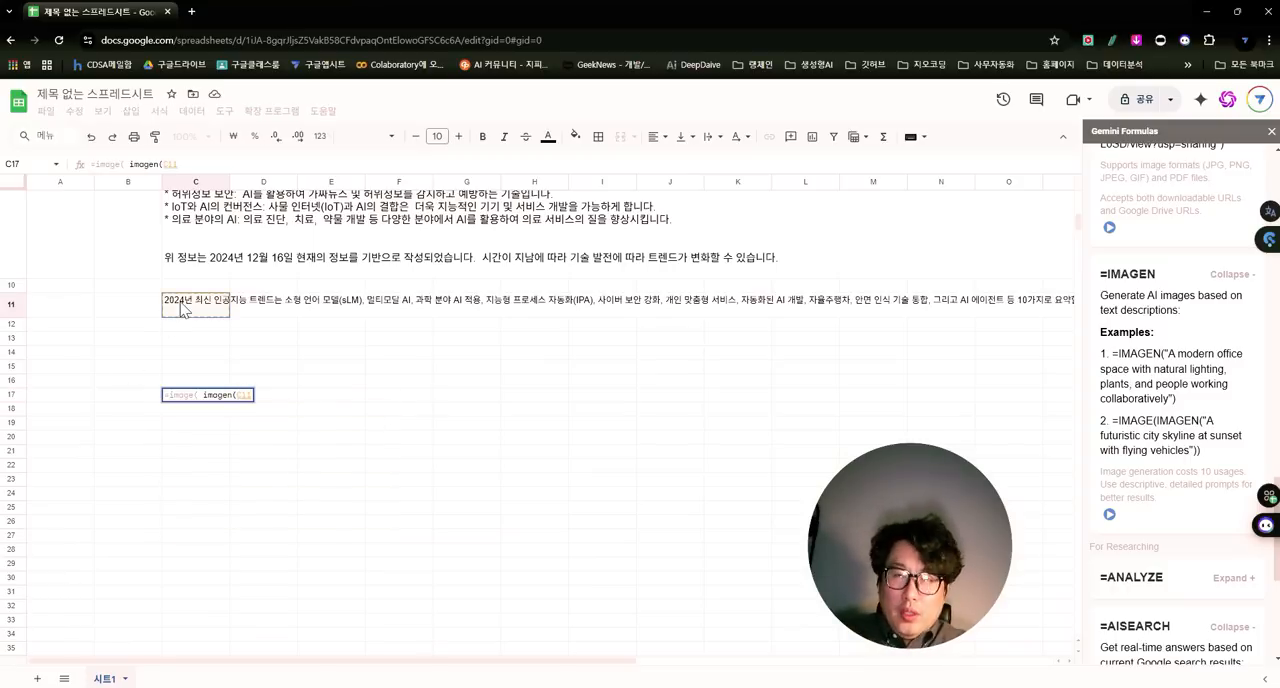
type("&\"")
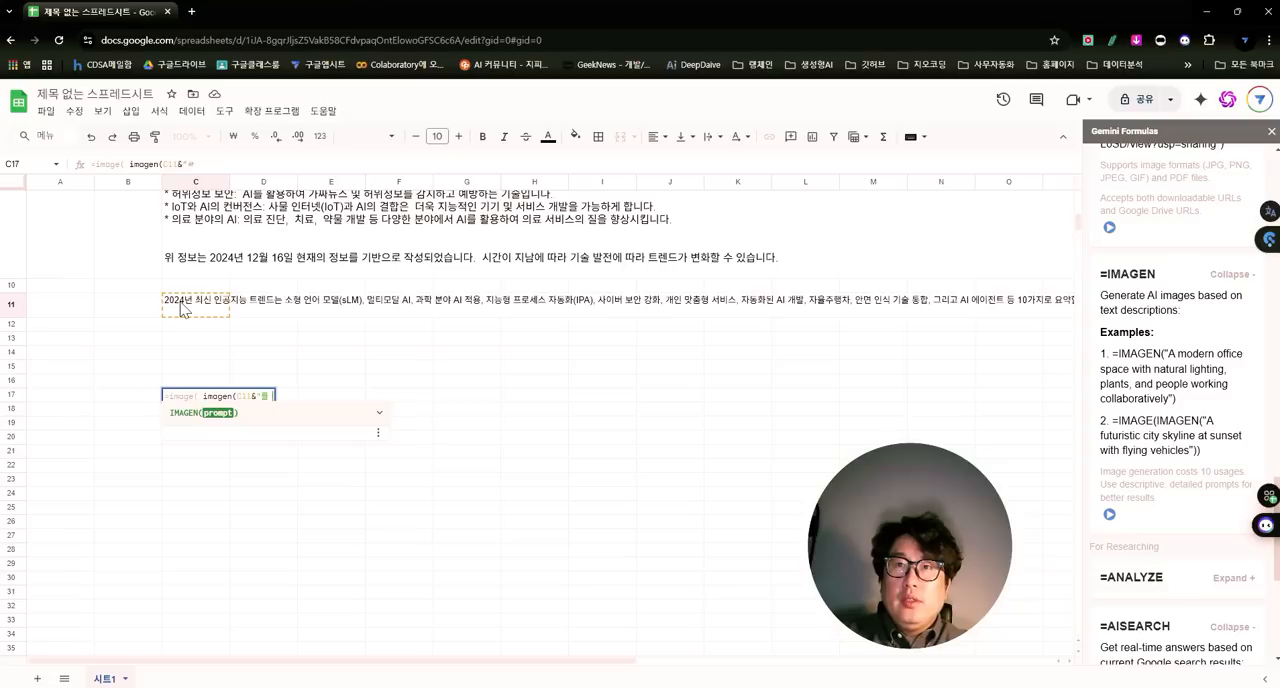
type("를 설명하는 이미지를")
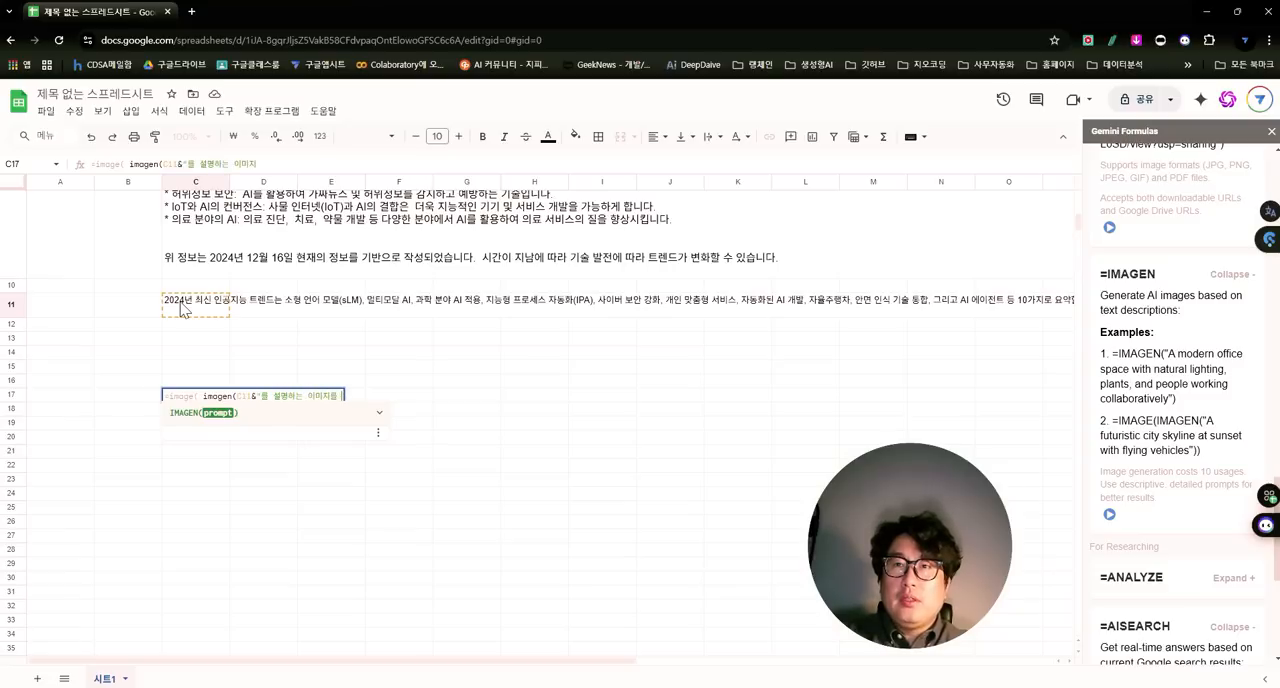
type(" 그려봐")
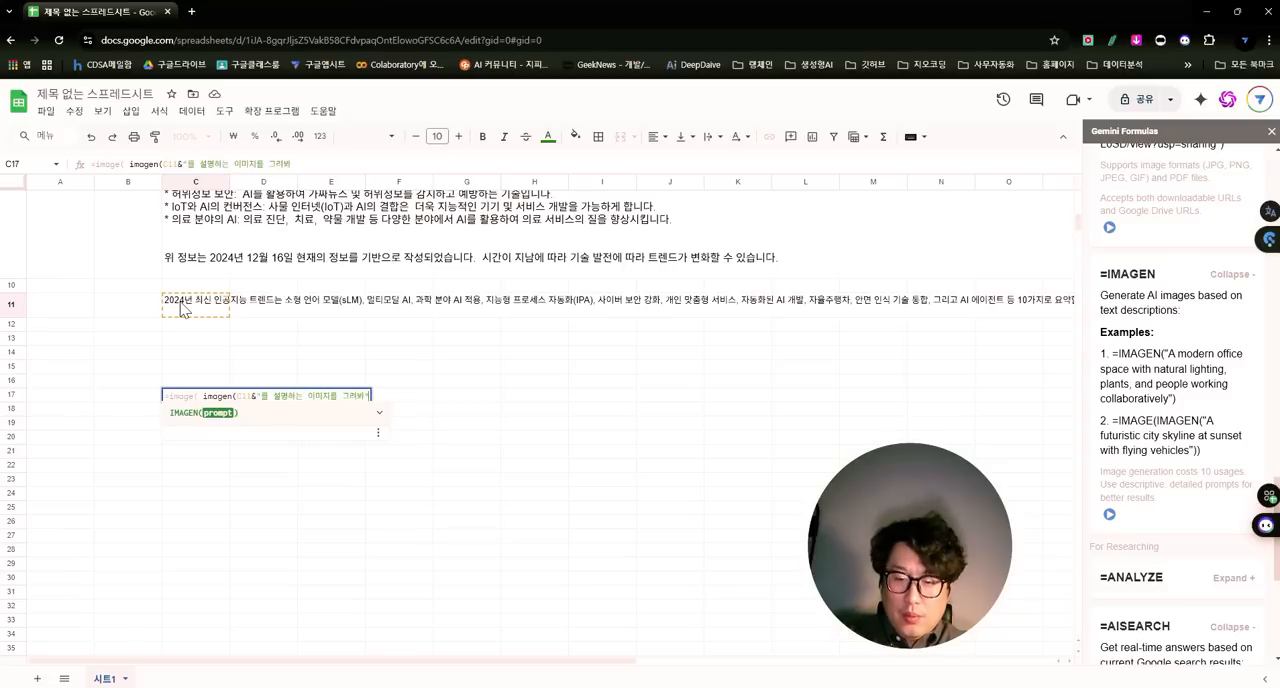
type("\"))")
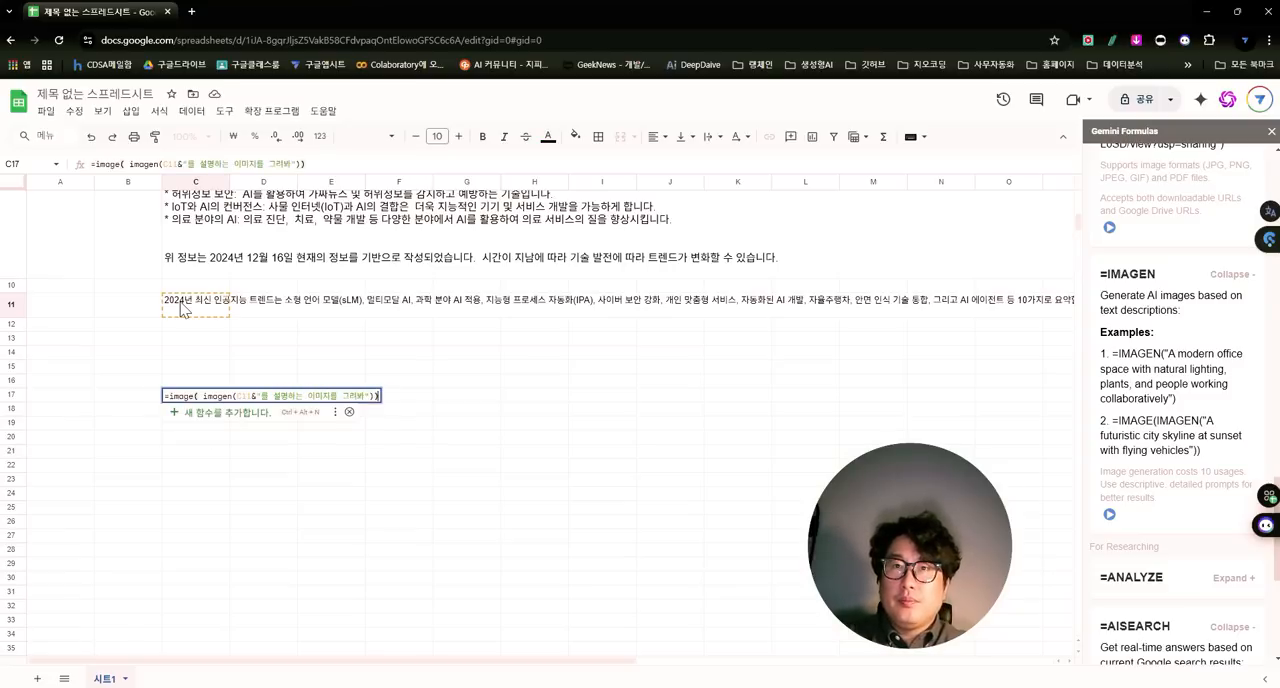
key("Return")
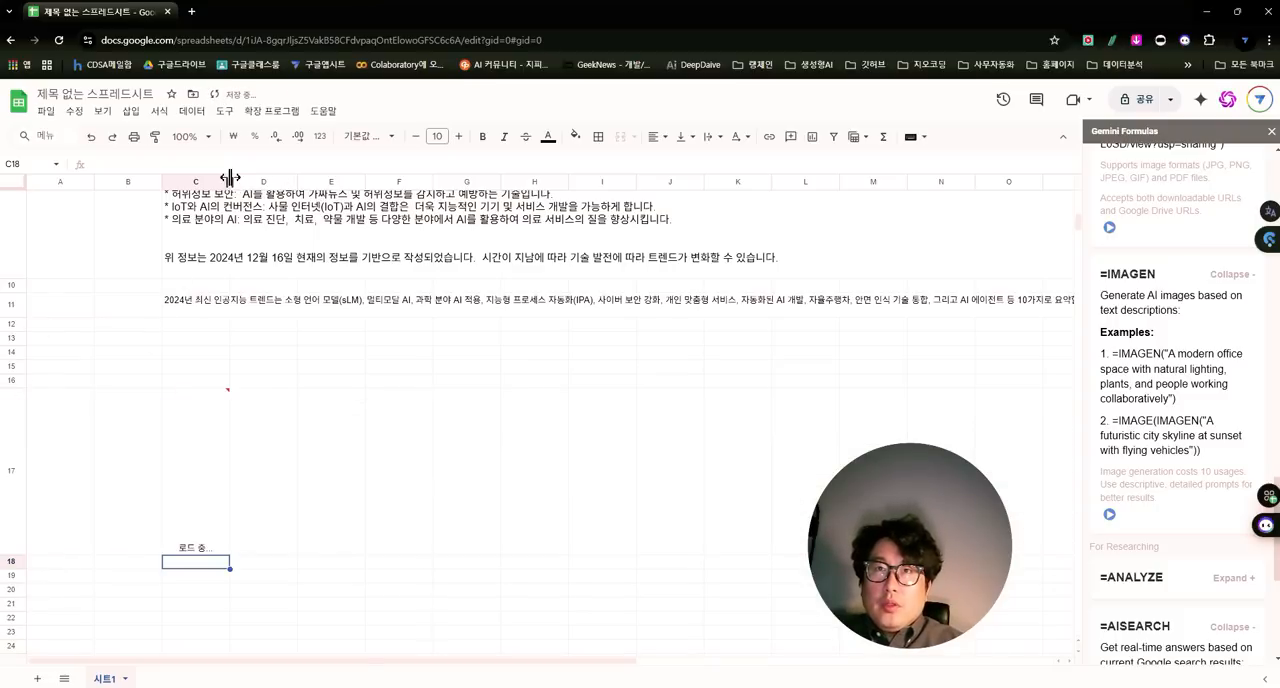
- Widen column C to about the width of six standard columns and allow the formulas to access external data
left_click_drag(229, 182, 561, 208)
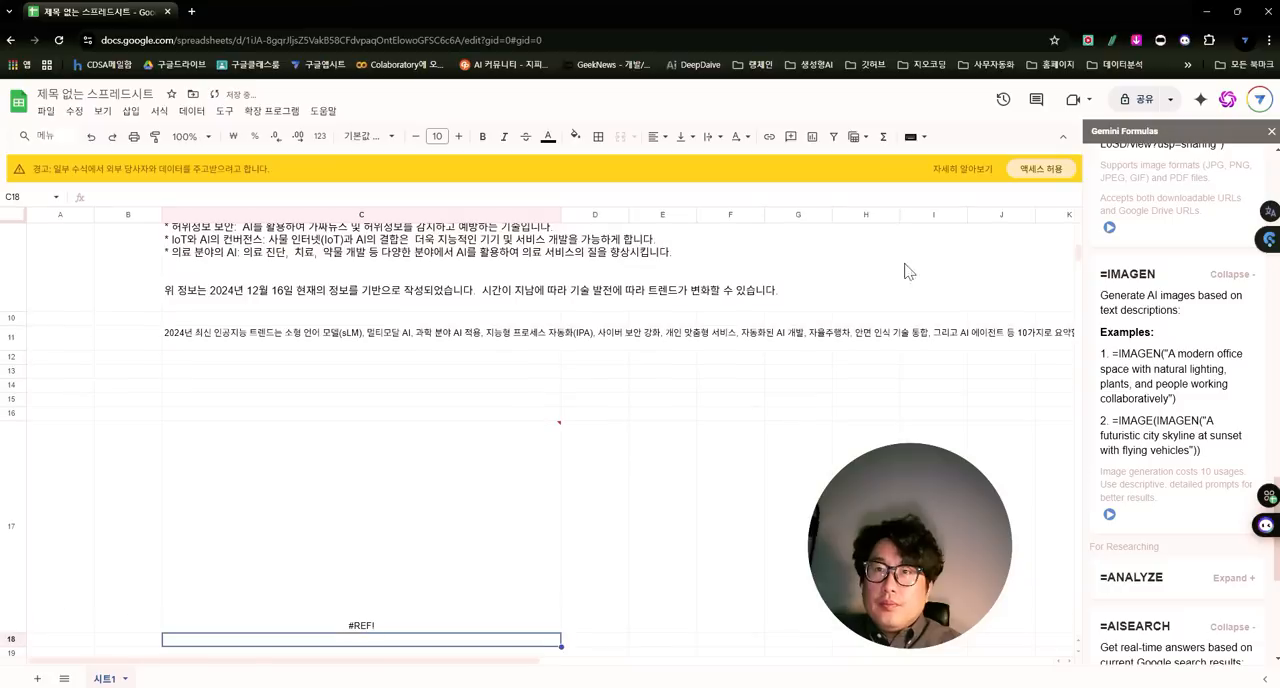
scroll(591, 341, "down", 2)
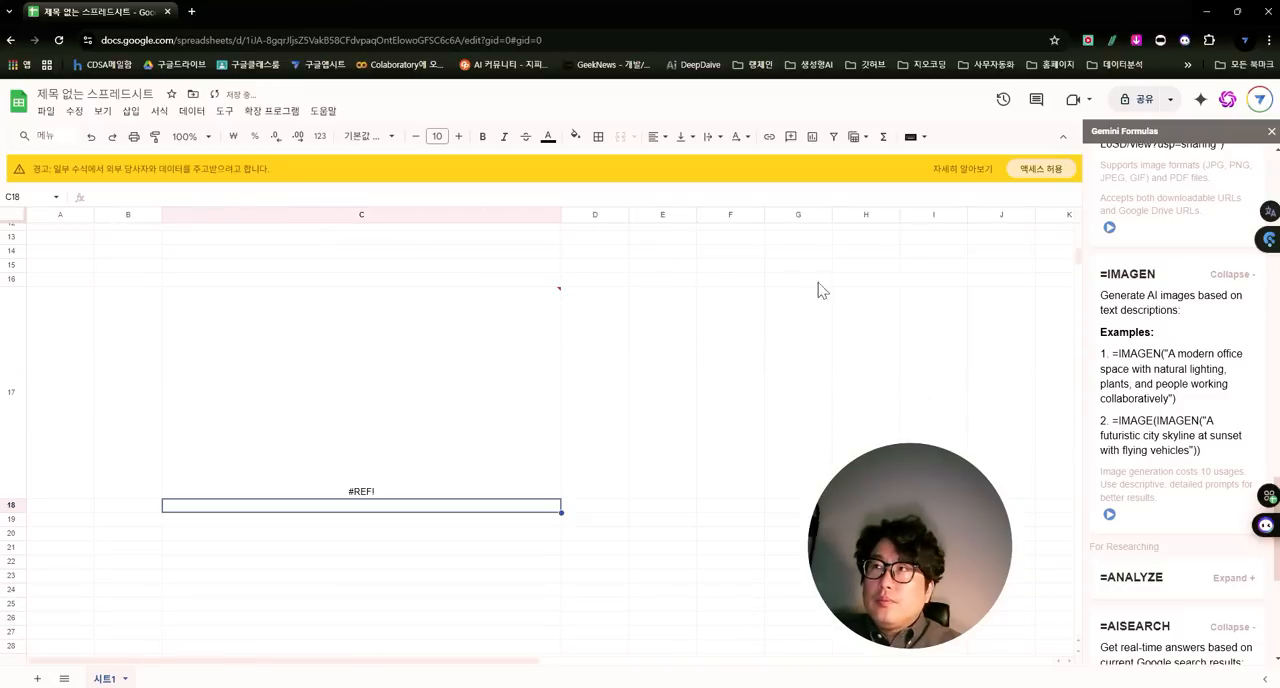
left_click(1040, 169)
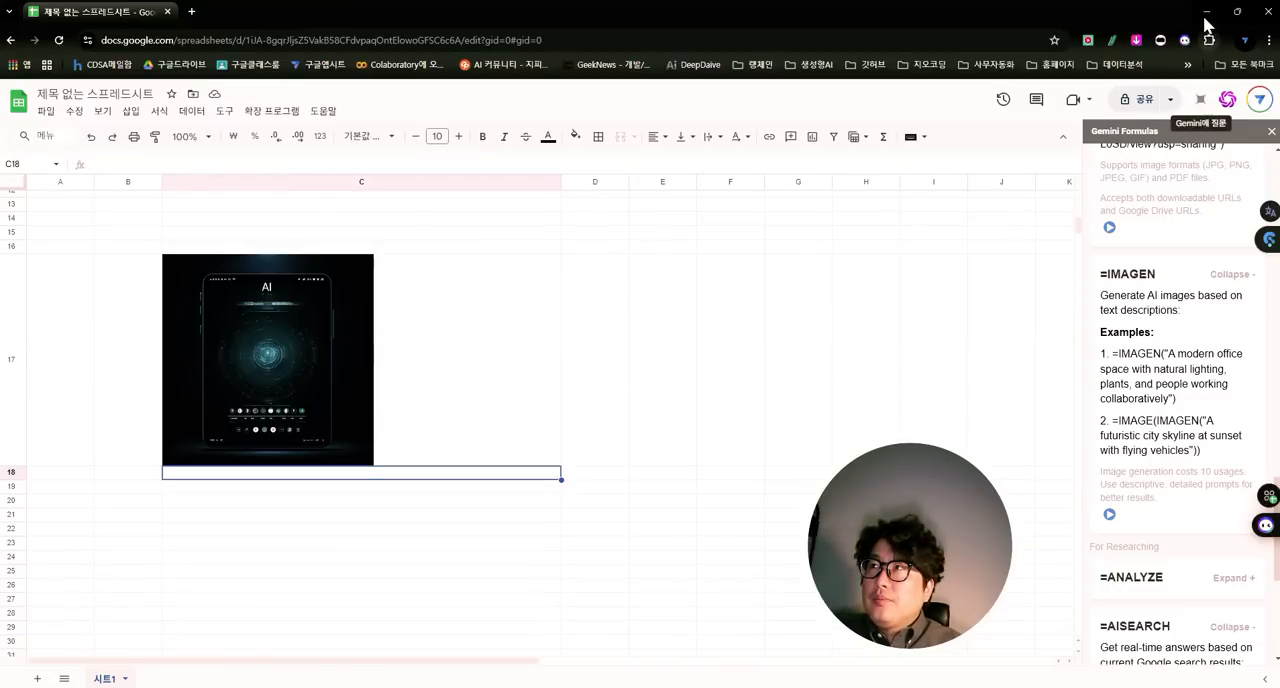
- Check the formula behind the image in C17 against the summary formula in C11 that supplies its prompt
left_click(344, 326)
scroll(344, 326, "up", 3)
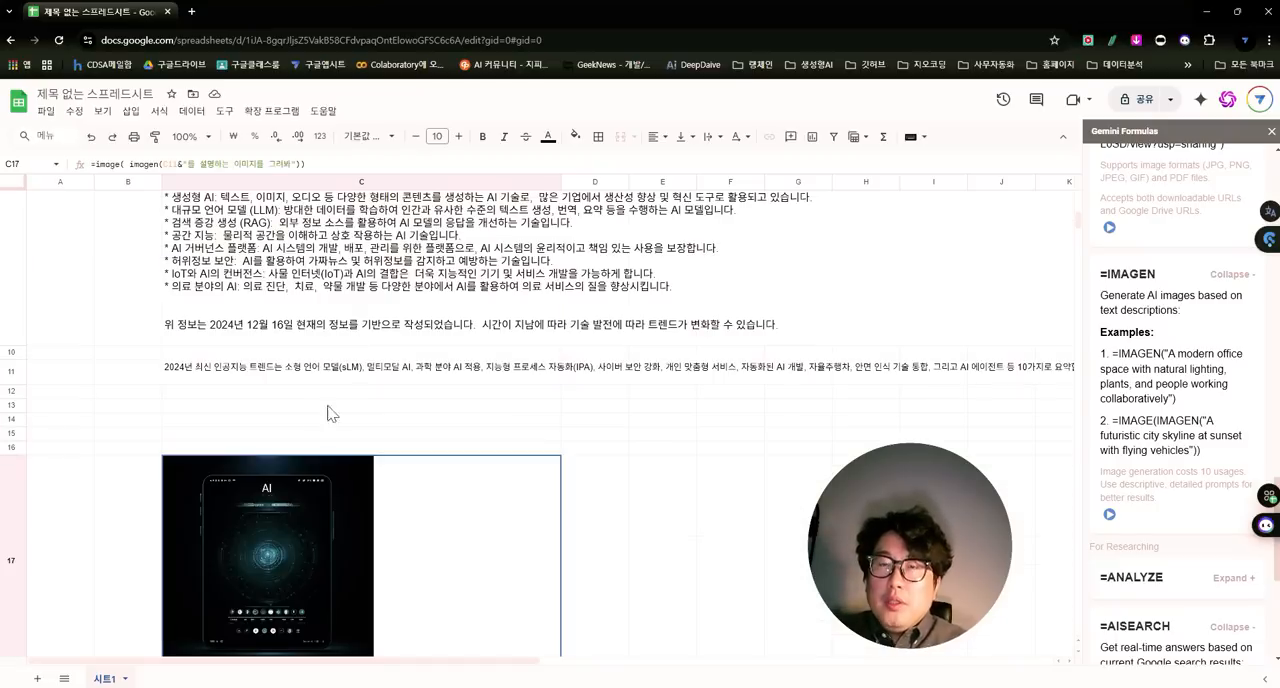
left_click(198, 376)
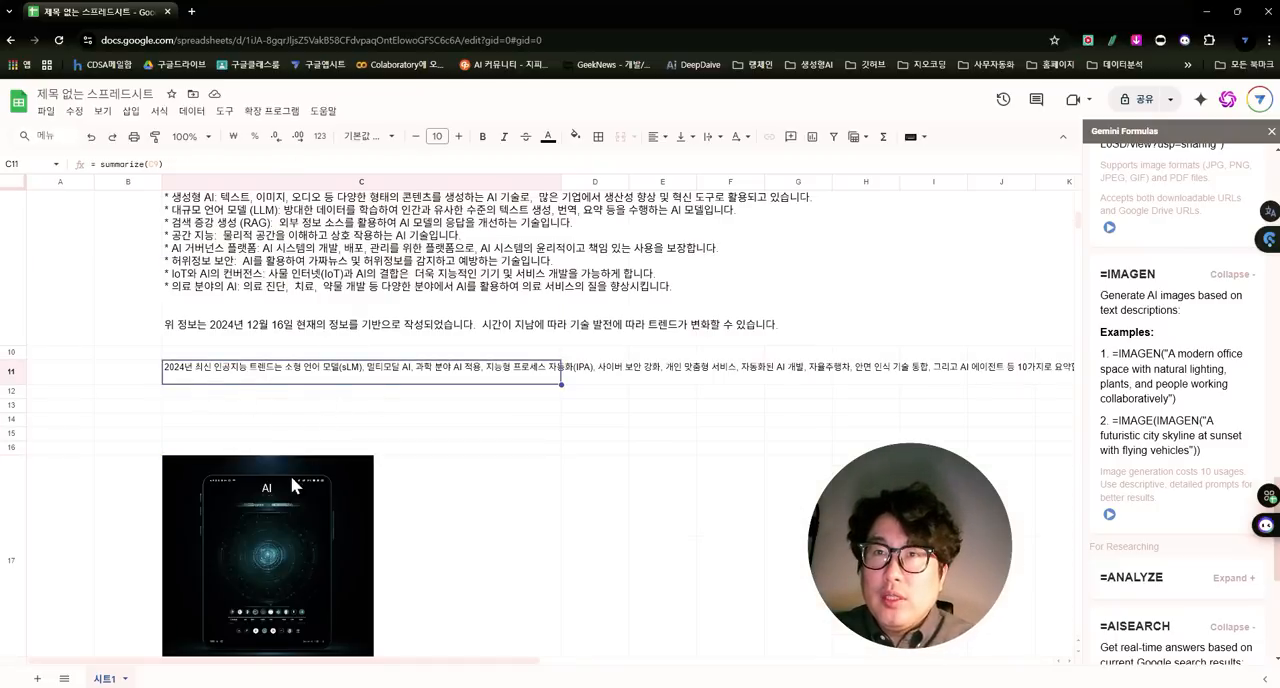
scroll(300, 505, "down", 4)
scroll(354, 374, "up", 3)
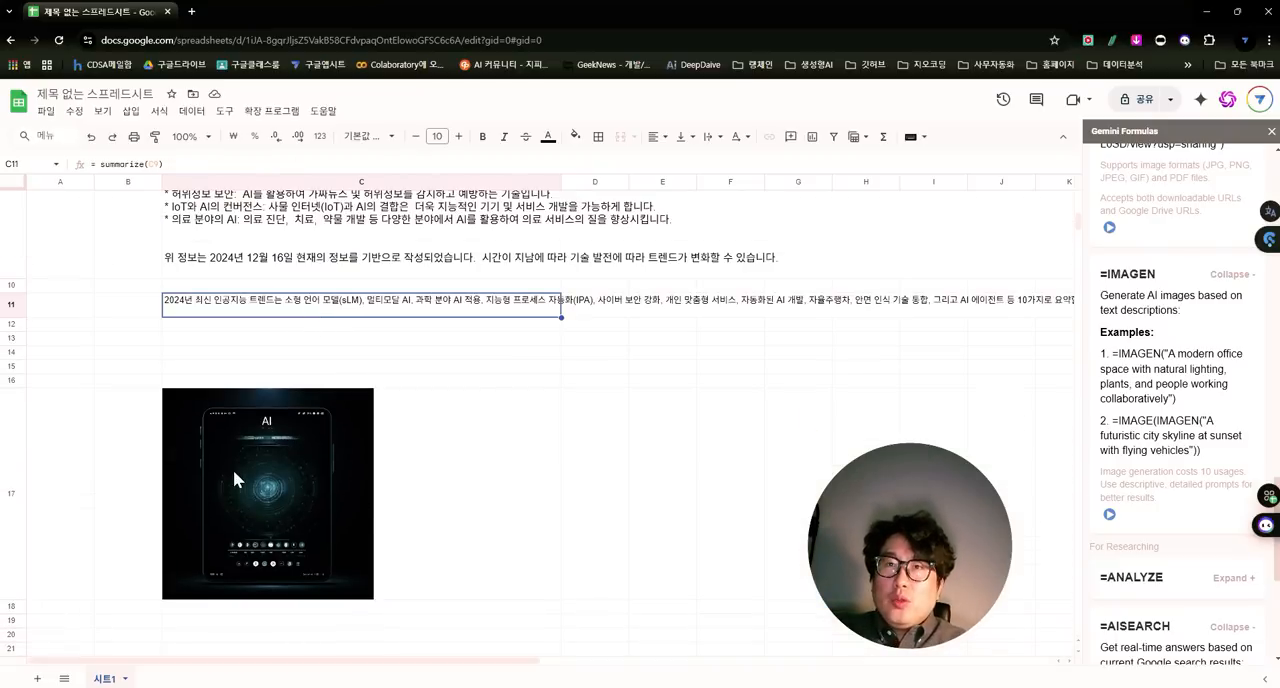
left_click(330, 466)
left_click(306, 164)
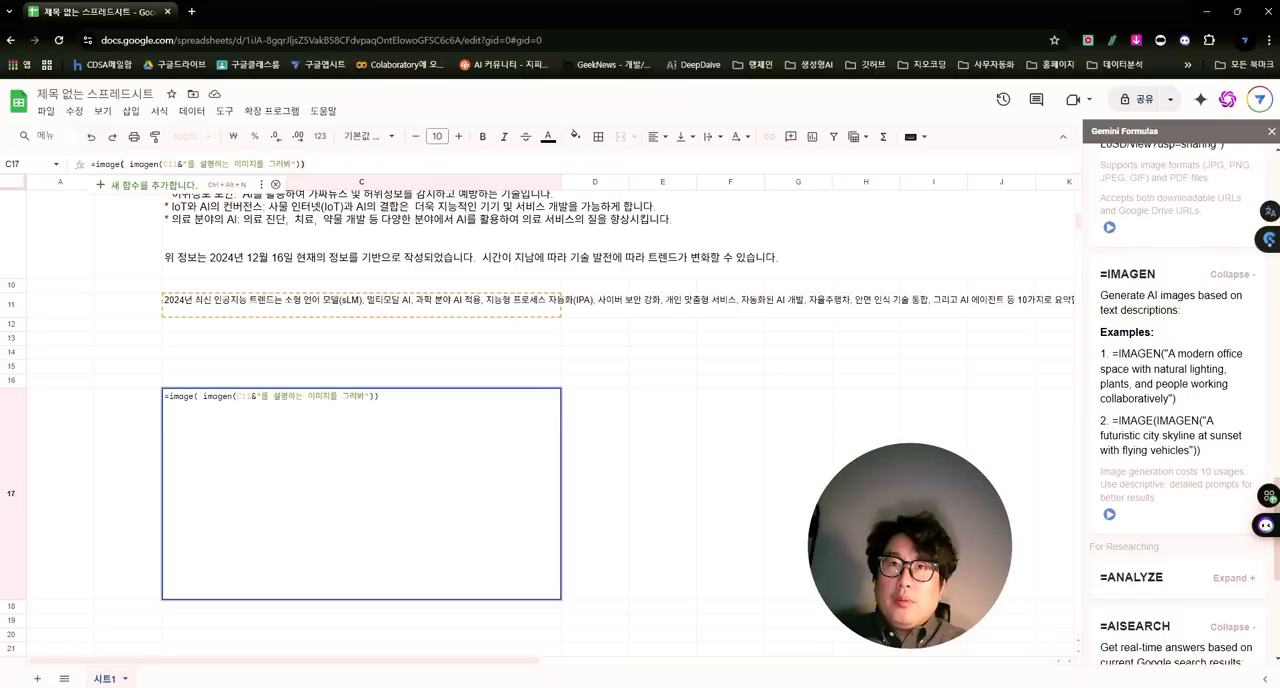
key("Return")
- Copy the image formula from C17 into D17 and change its prompt reference to C11
left_click(400, 434)
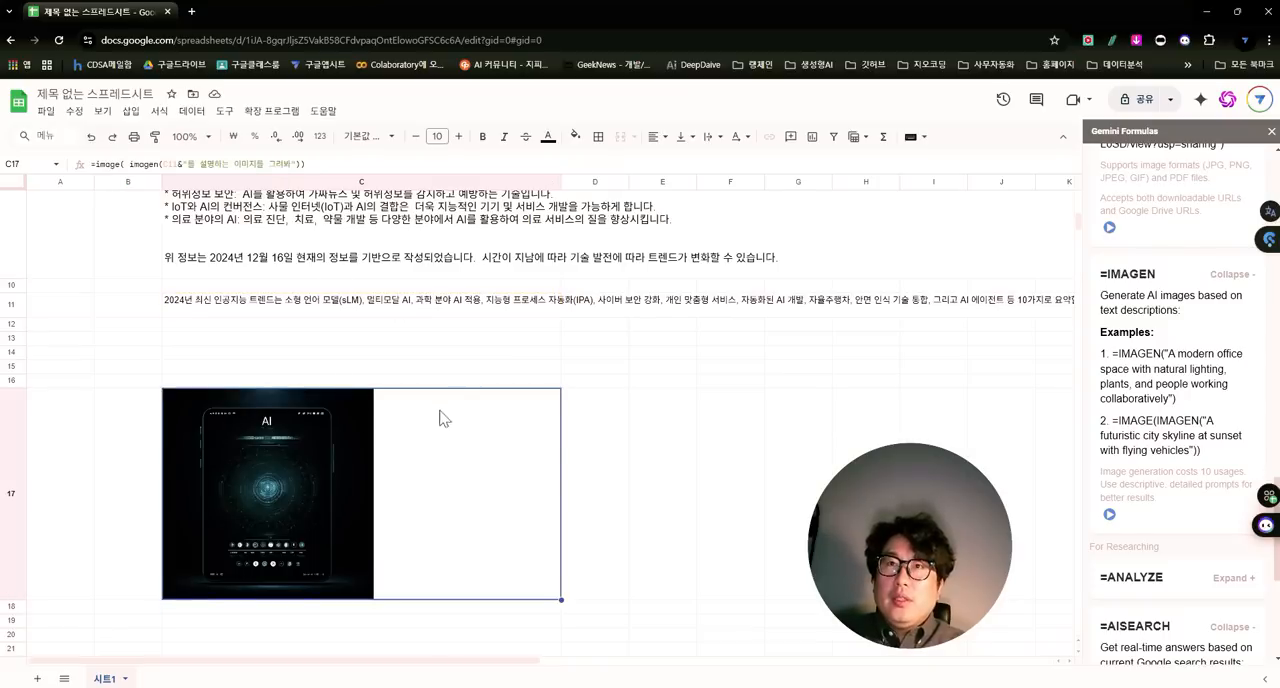
key("ctrl+c")
left_click(606, 442)
key("ctrl+v")
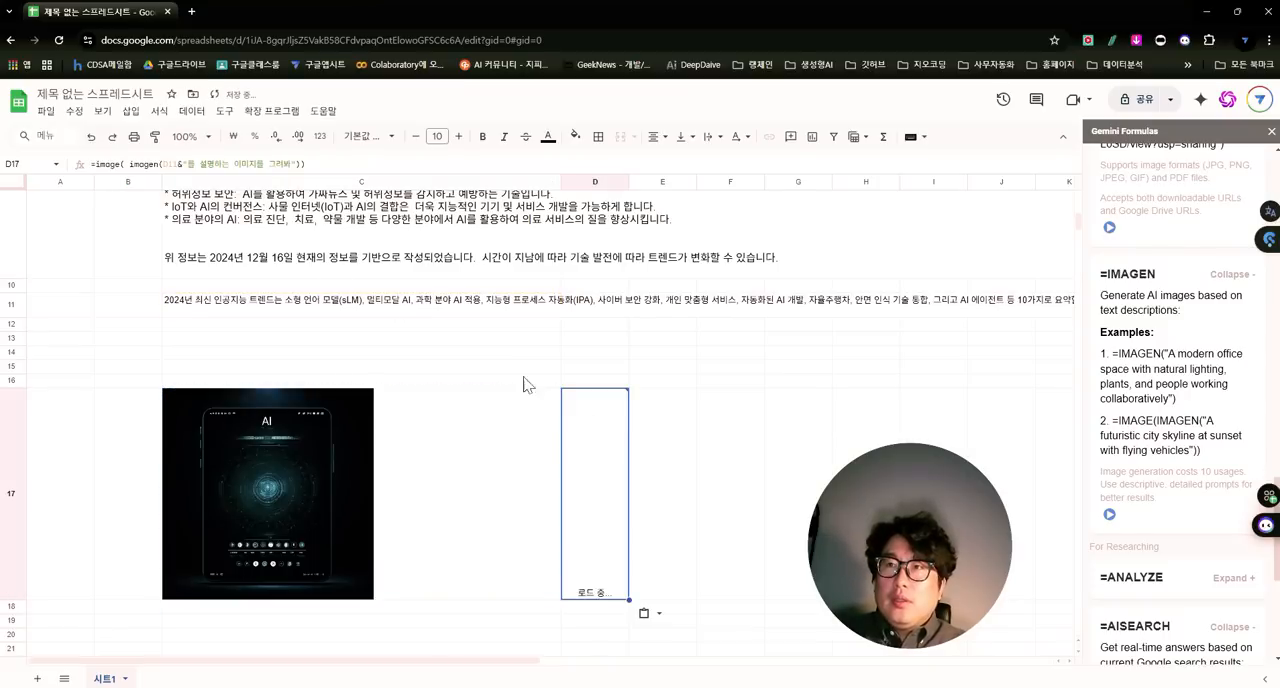
left_click(307, 165)
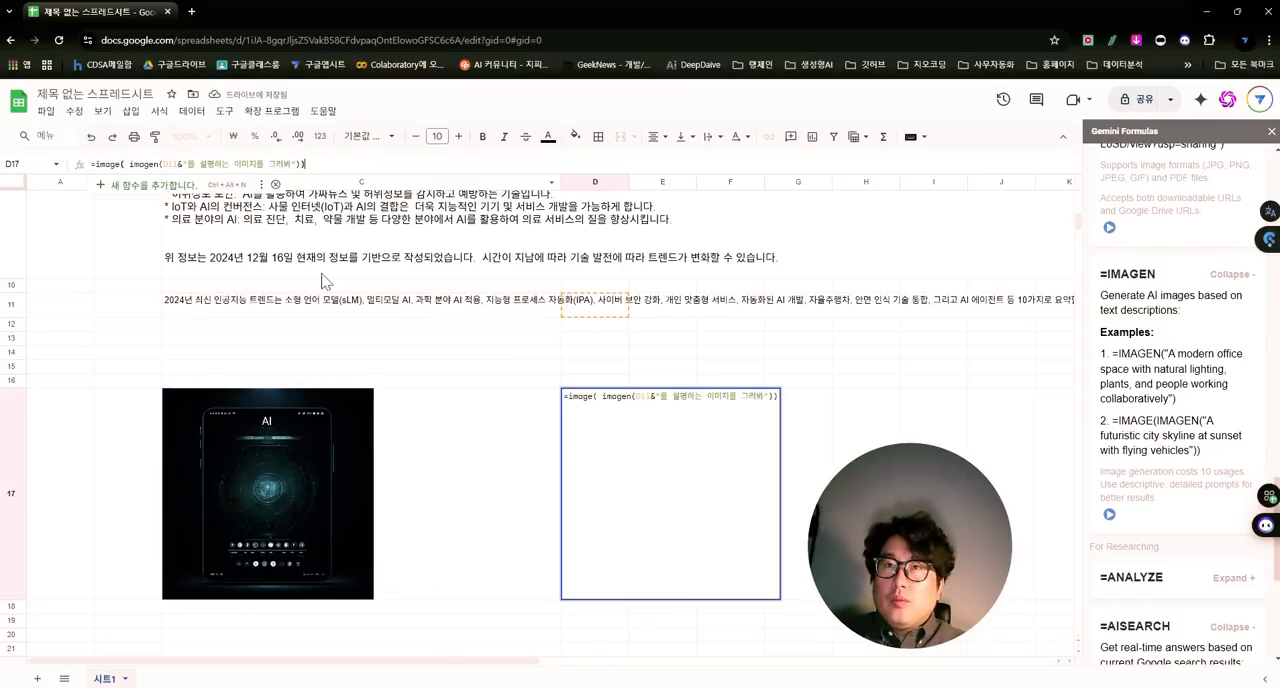
left_click(173, 164)
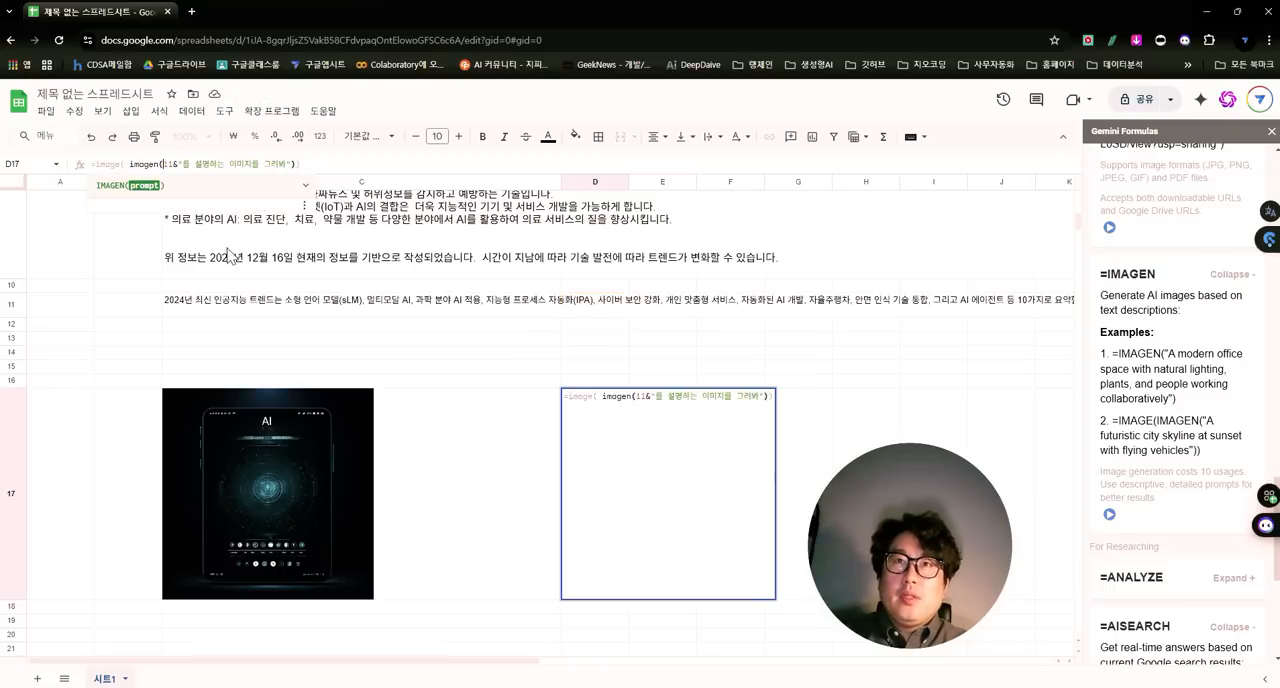
key("Left")
key("Return")
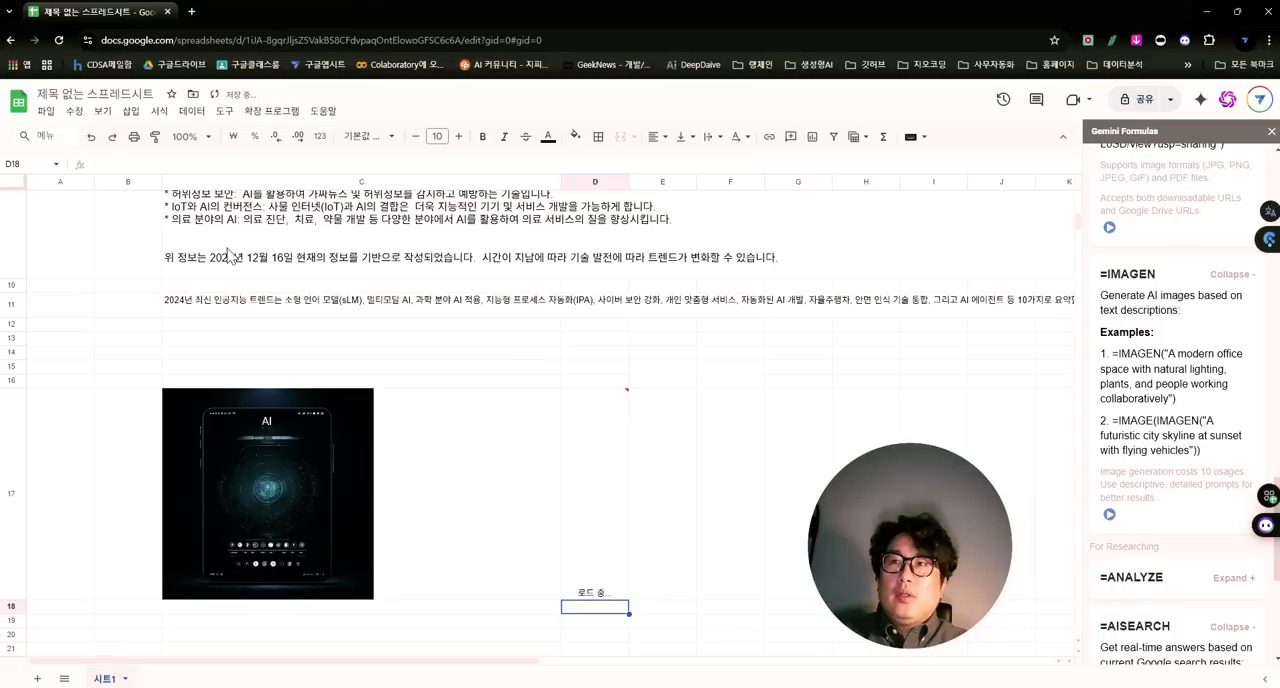
key("Up")
key("Return")
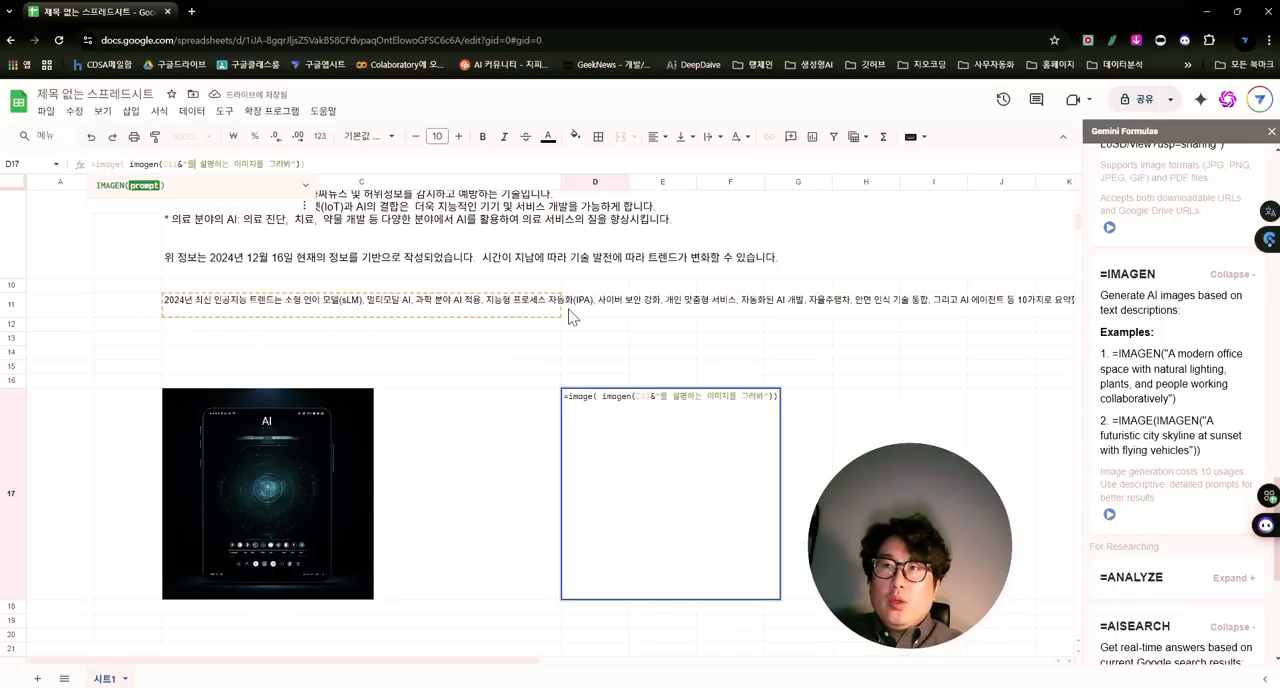
key("Return")
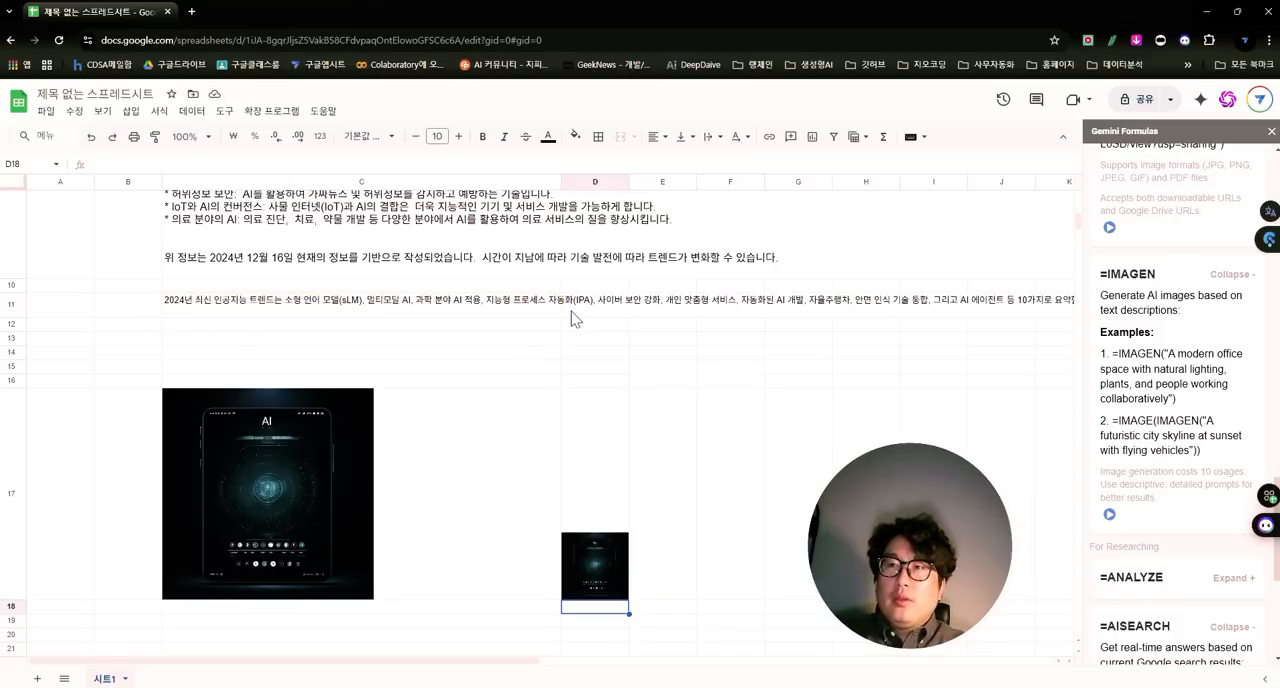
- Widen column D to about four times its width to enlarge the image in D17
left_click(604, 396)
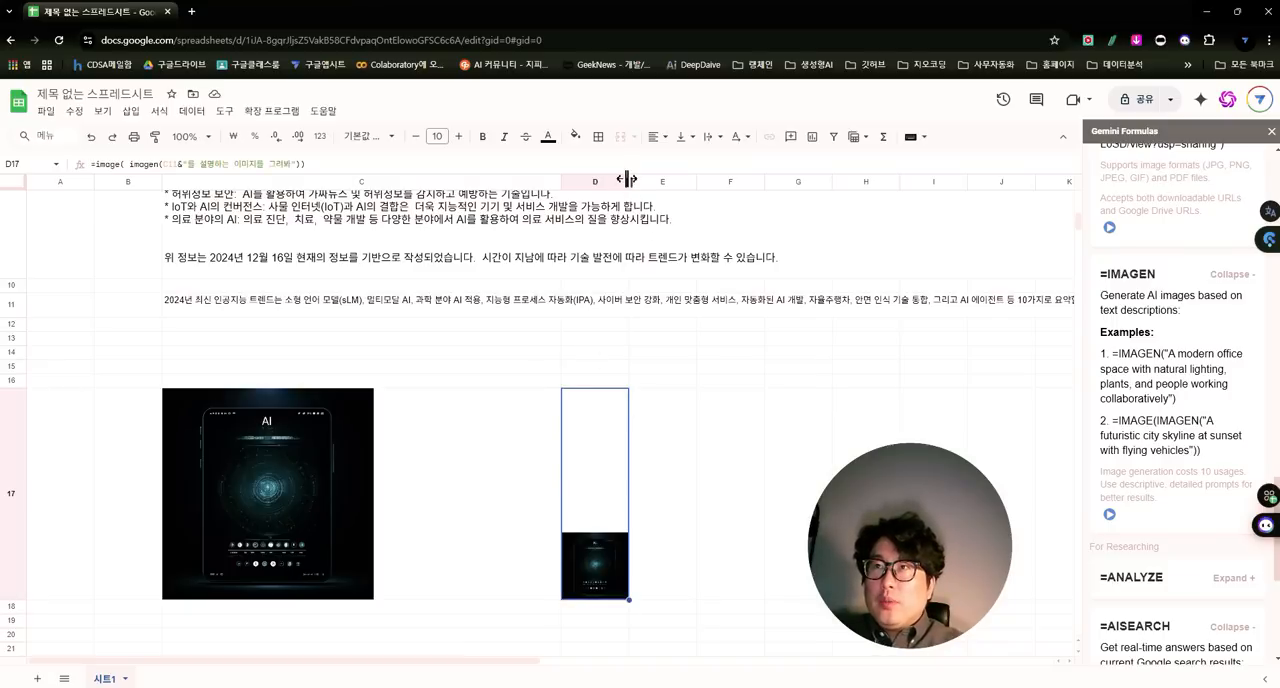
left_click_drag(629, 182, 841, 185)
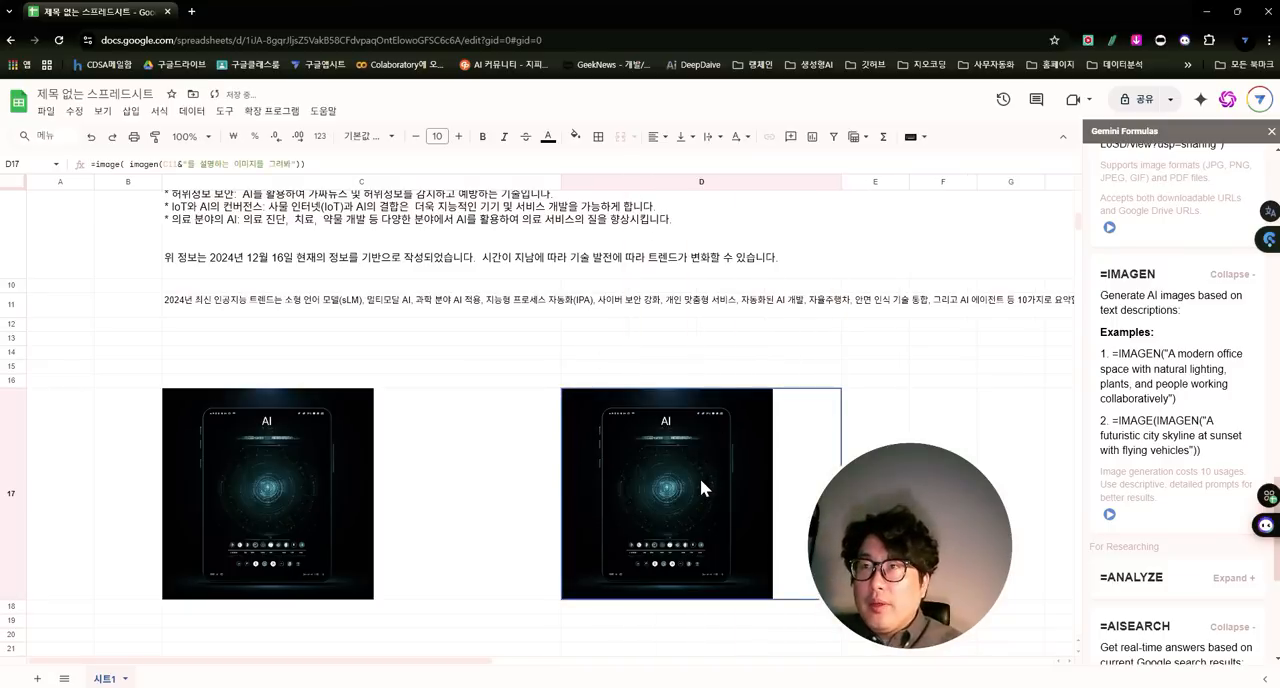
scroll(503, 420, "up", 5)
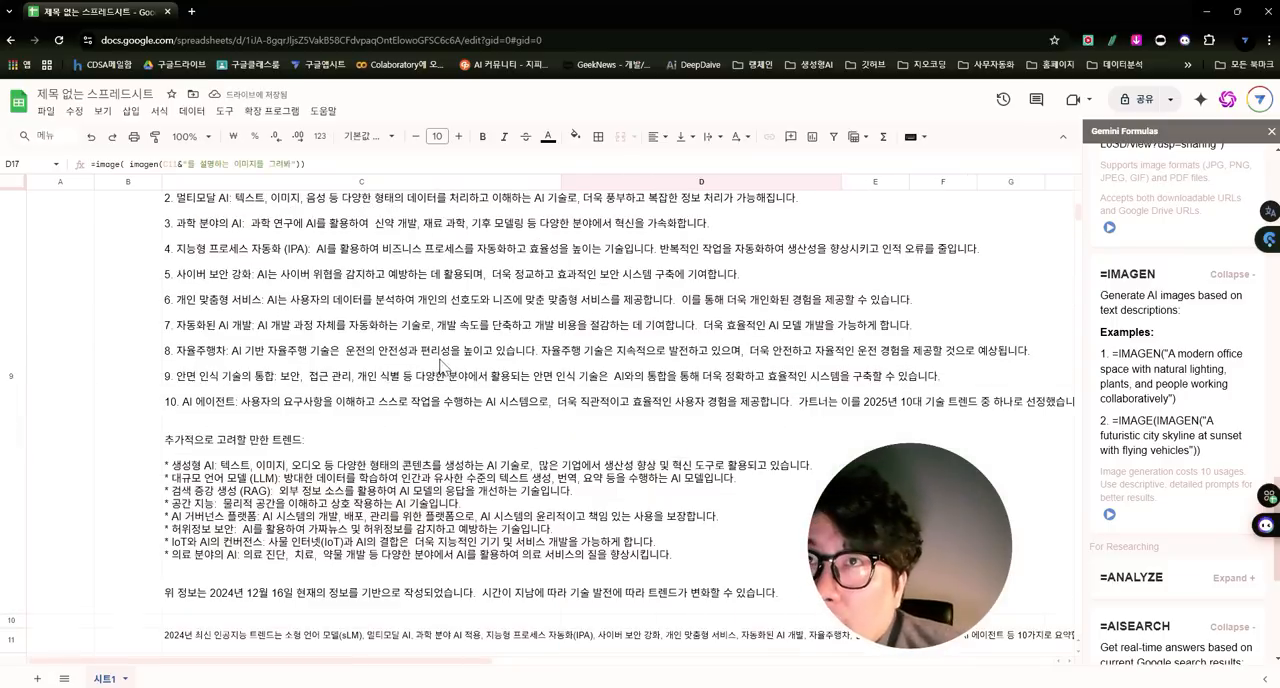
scroll(453, 362, "up", 2)
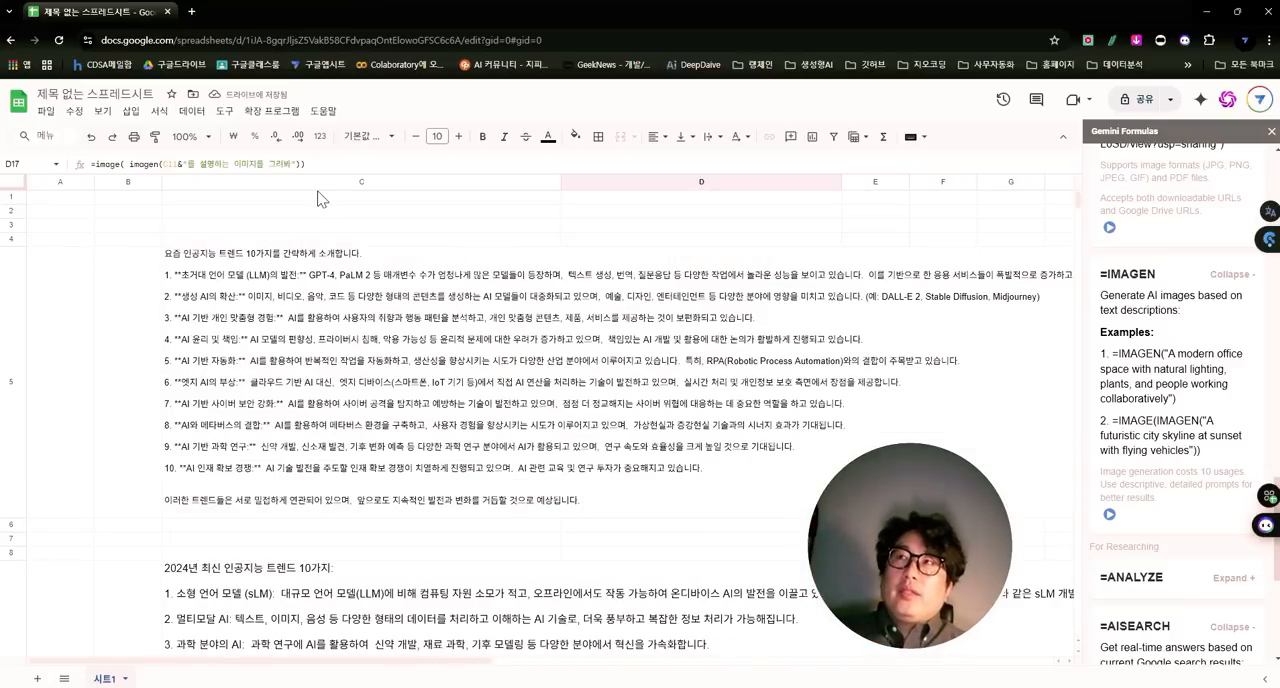
- Switch to Excel to view the GPT function results on Sheet3, and return to Google Sheets to review the GEMINI and AISEARCH answers
key("alt+Tab")
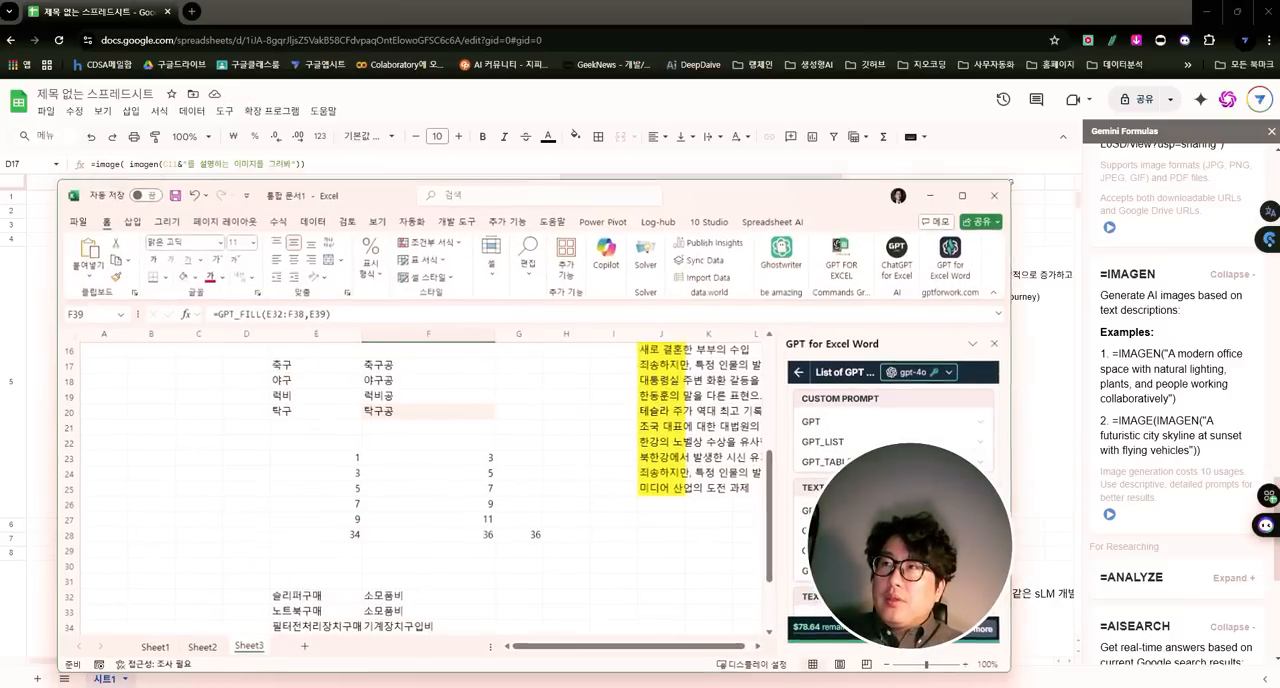
double_click(682, 196)
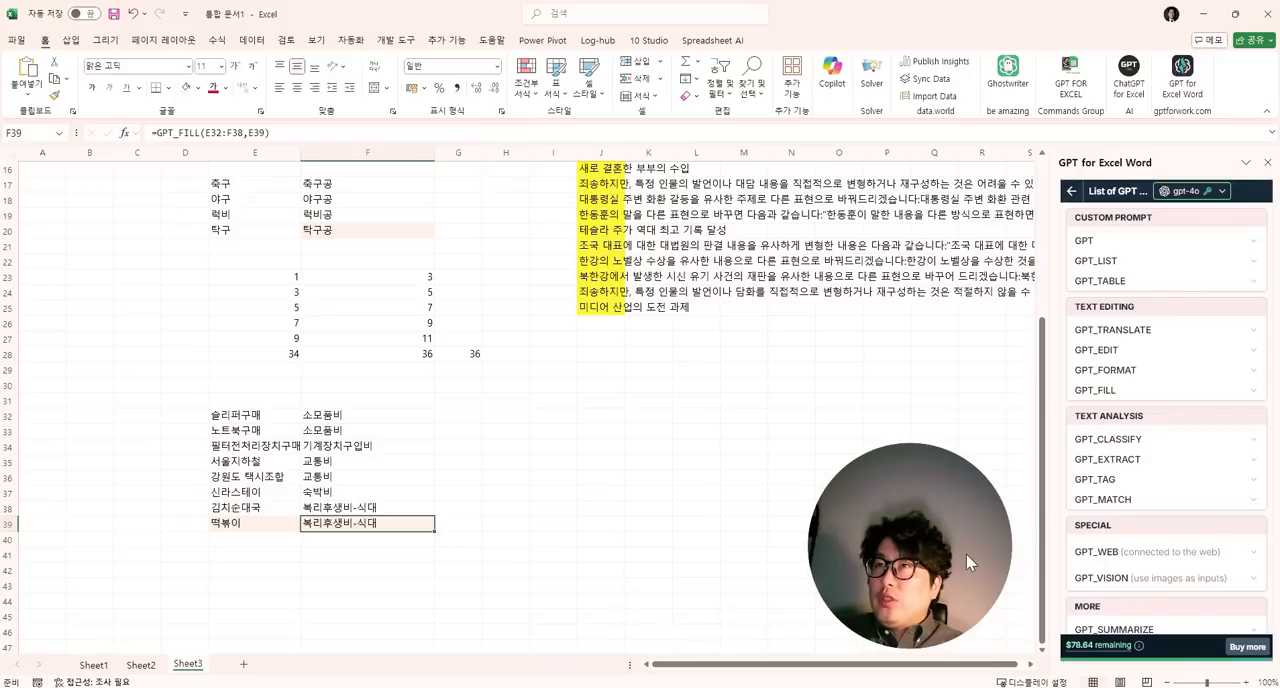
left_click(460, 323)
double_click(948, 14)
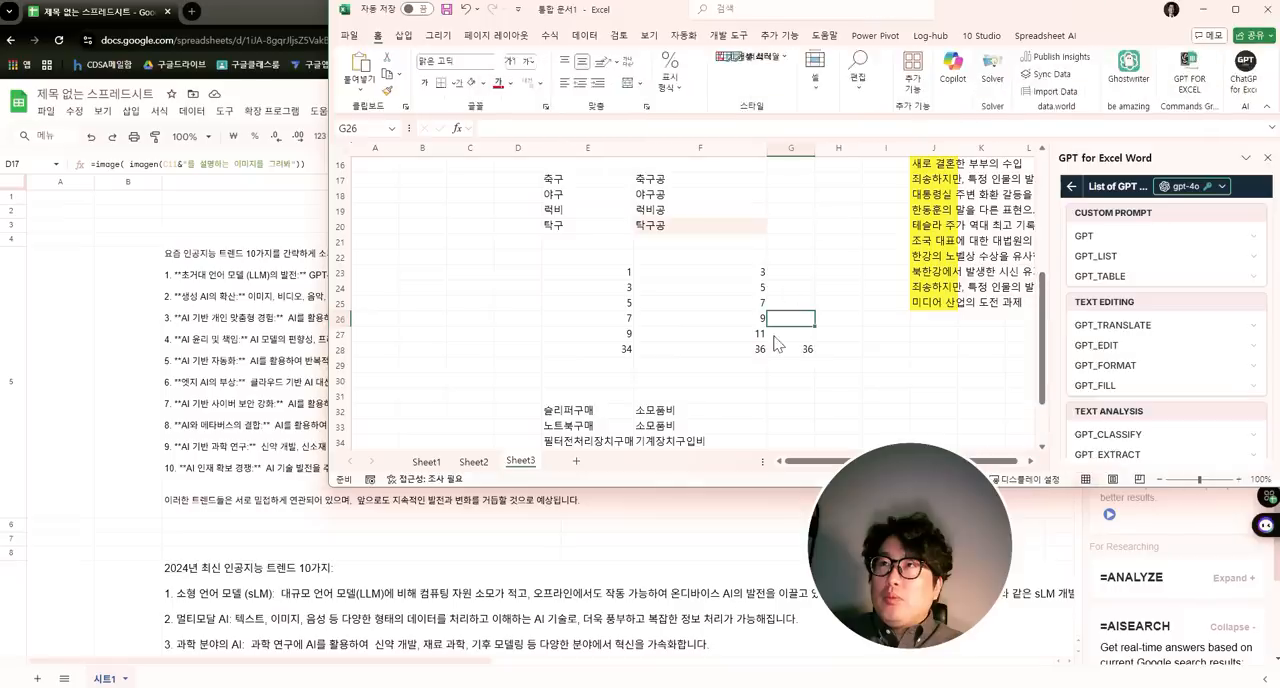
left_click_drag(774, 337, 696, 511)
left_click(506, 332)
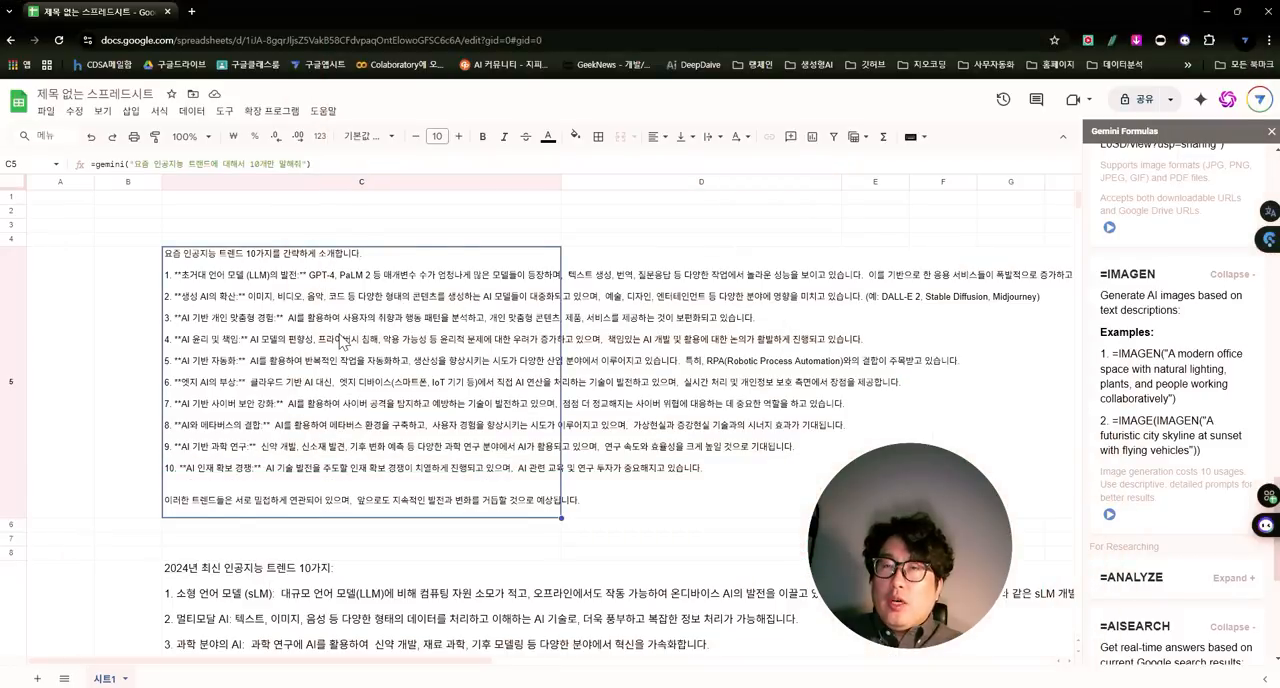
scroll(341, 343, "down", 4)
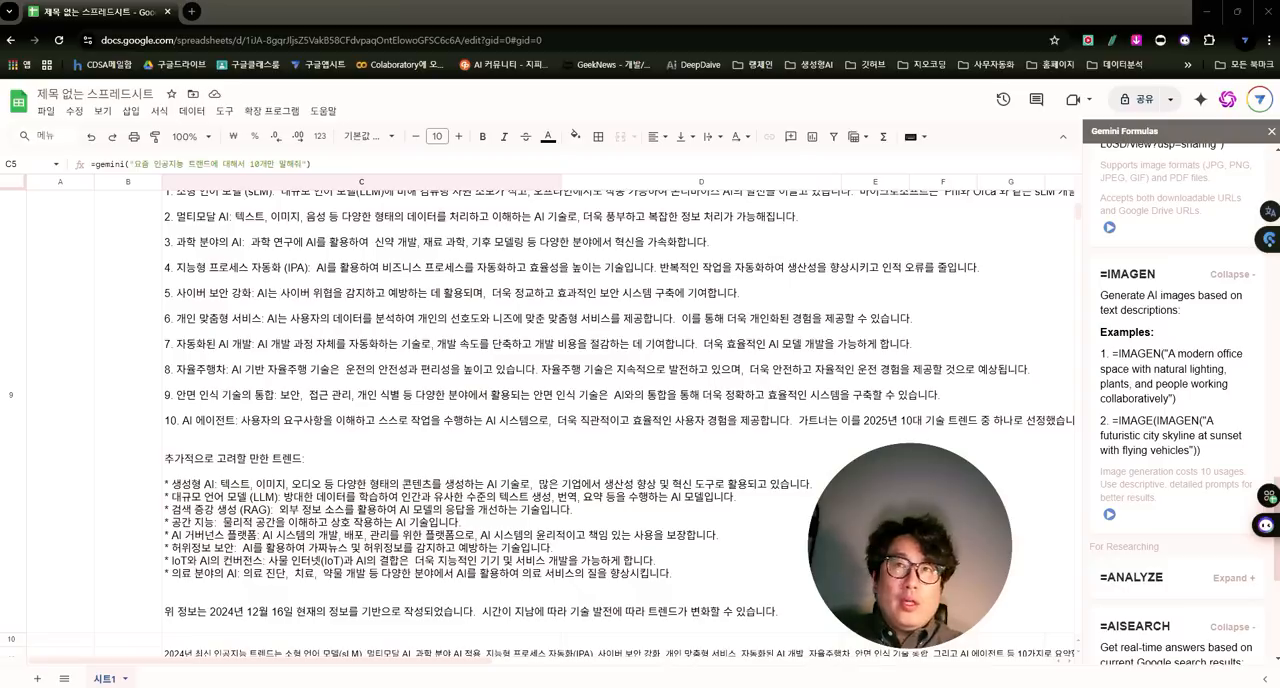
- Switch to Excel in a maximized window and create a new blank workbook
key("alt+Tab")
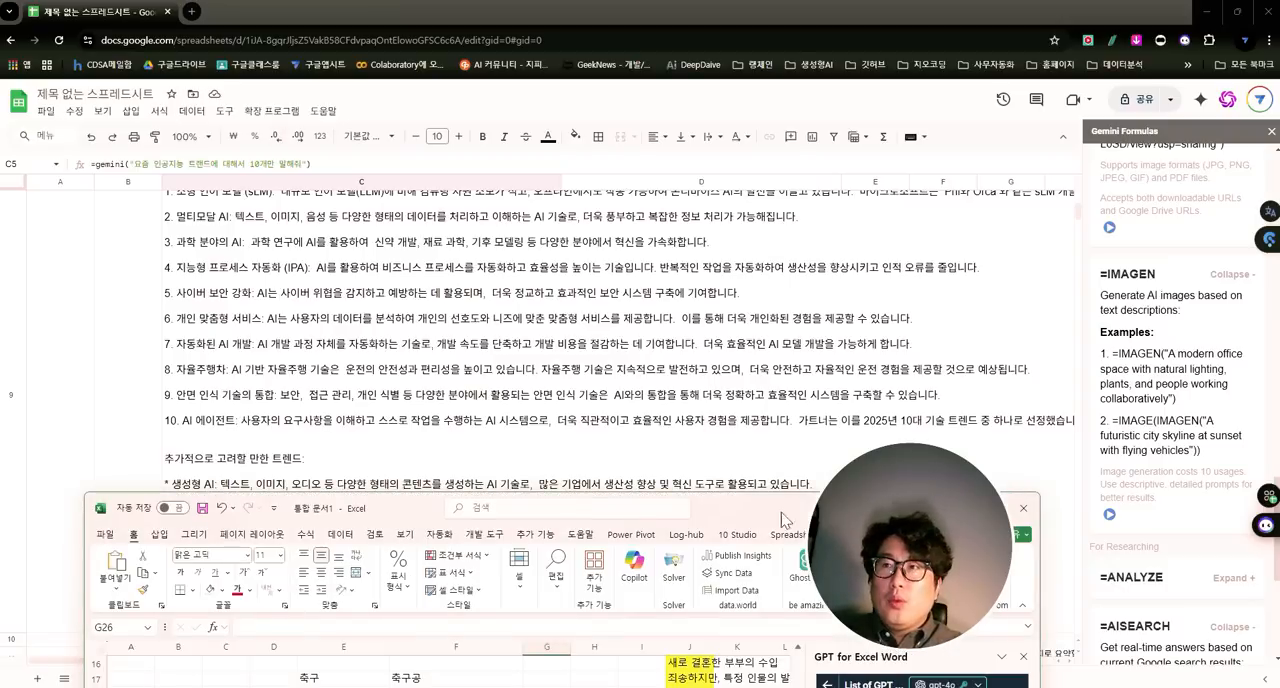
left_click_drag(766, 457, 795, 191)
double_click(795, 190)
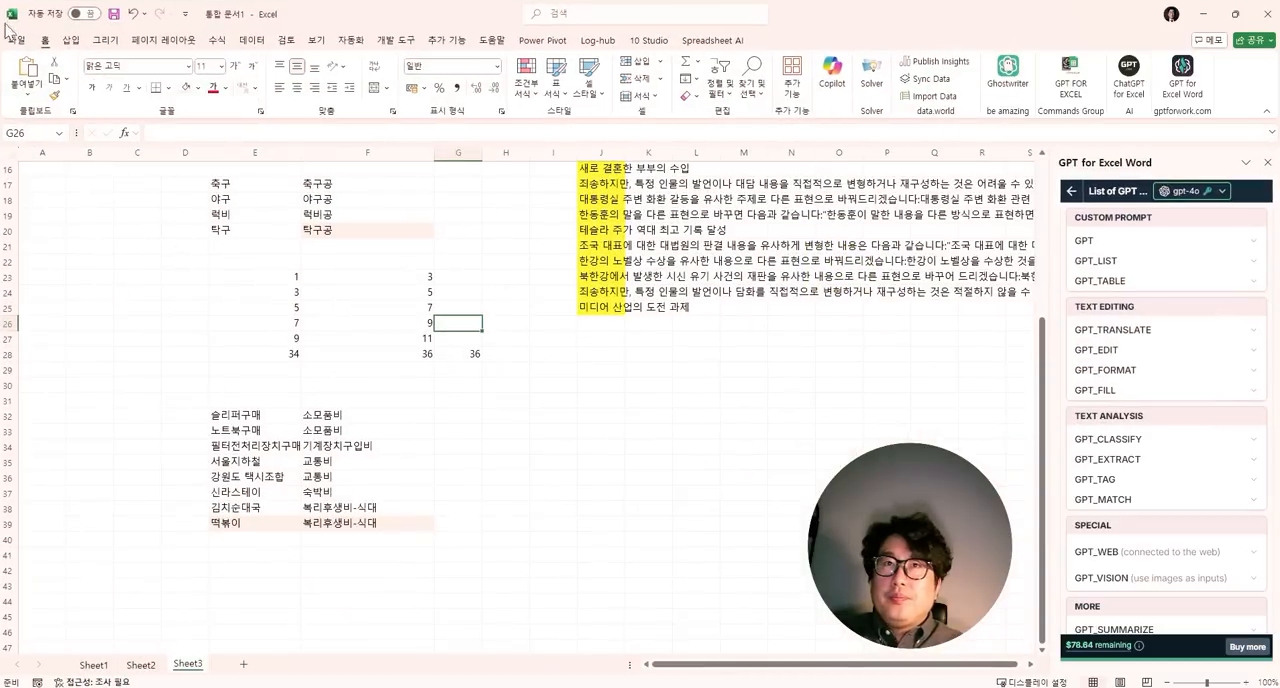
left_click(16, 42)
left_click(166, 132)
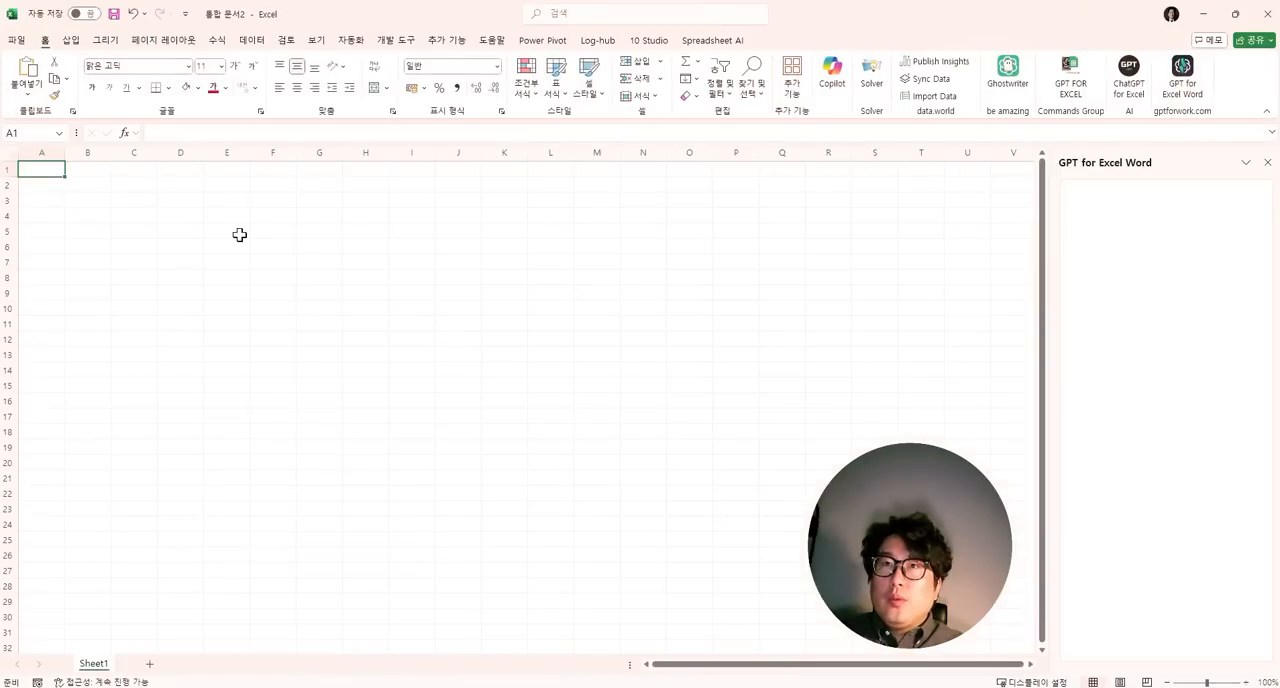
left_click(156, 232)
type("cl")
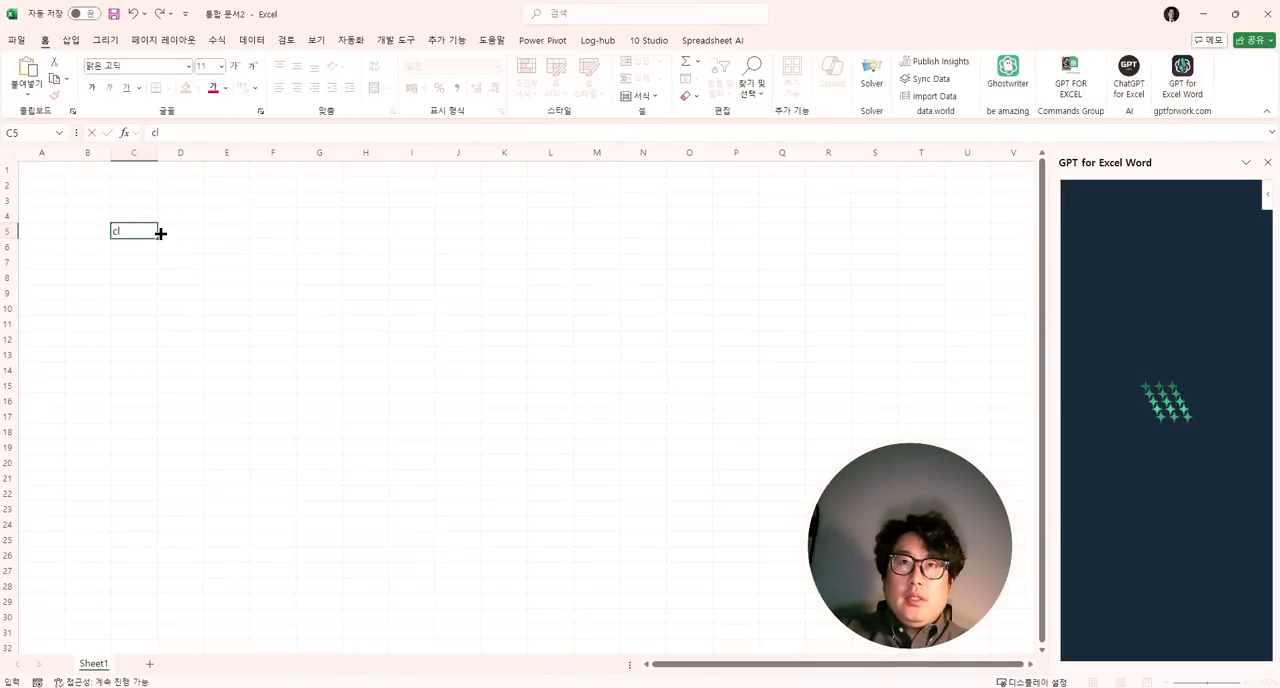
left_click(174, 273)
- Enter a GPT_LIST formula in C5 with the prompt "비즈니스 모델을 구성하는 요소 9가지를 도출해"
left_click(143, 231)
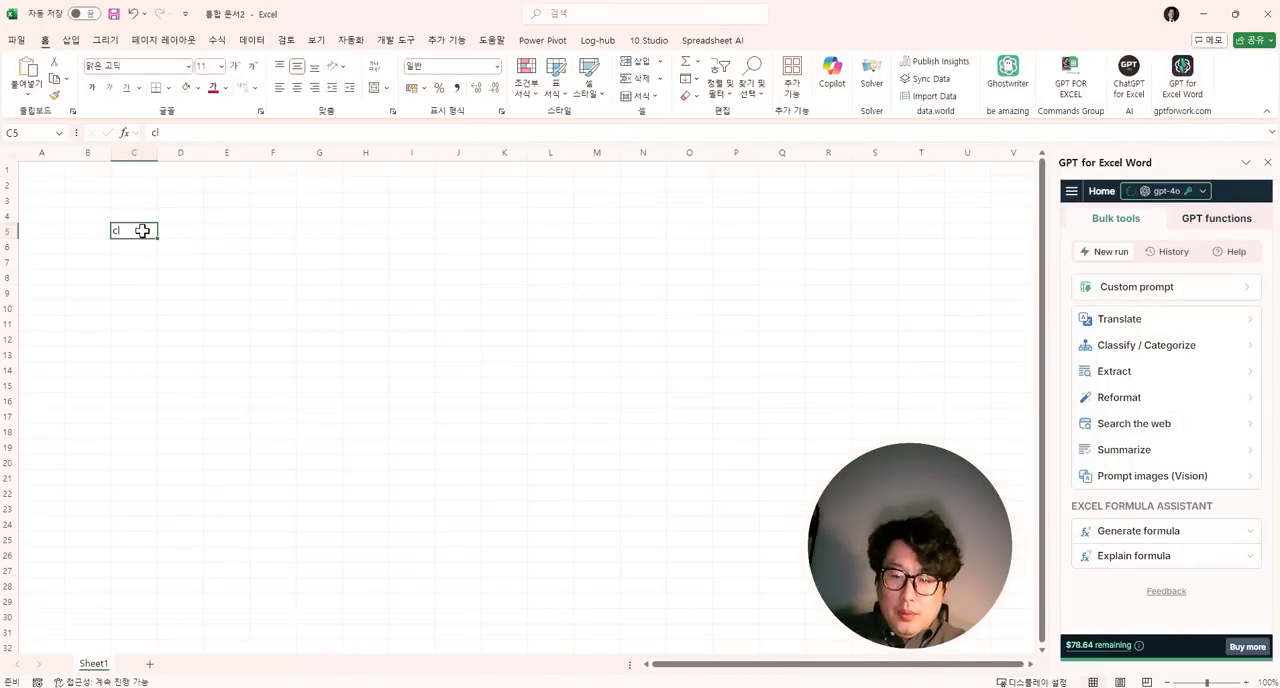
type("==")
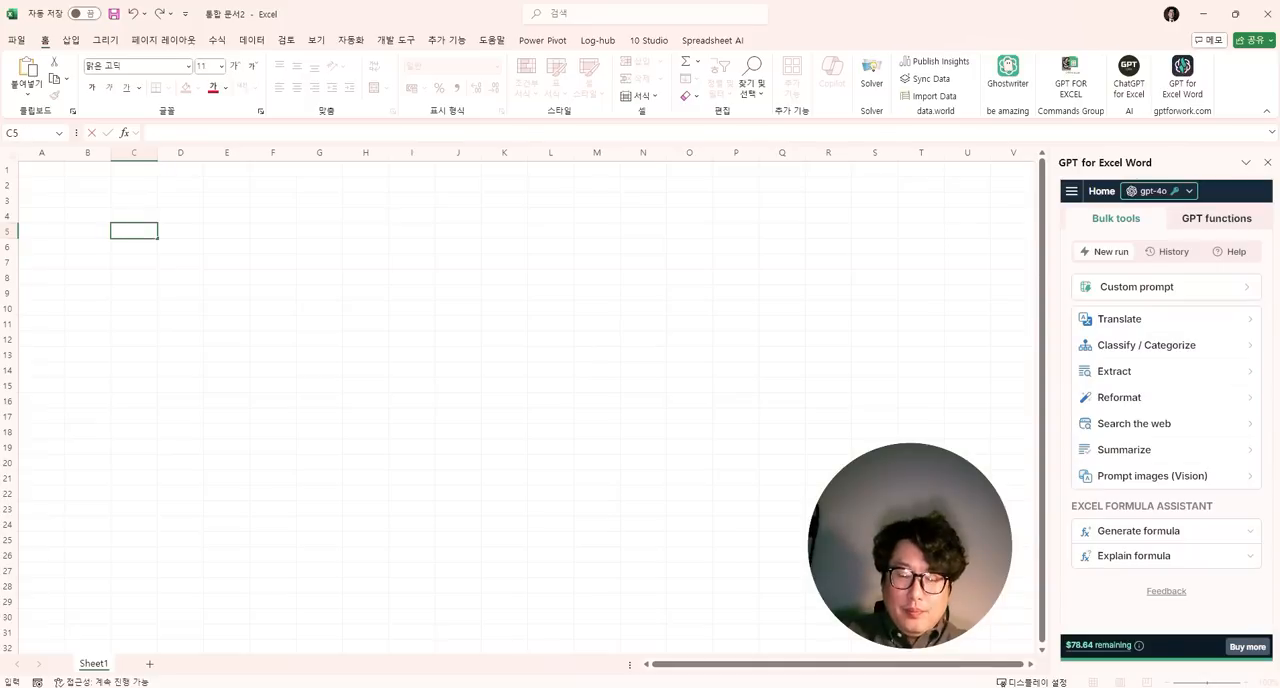
type("=")
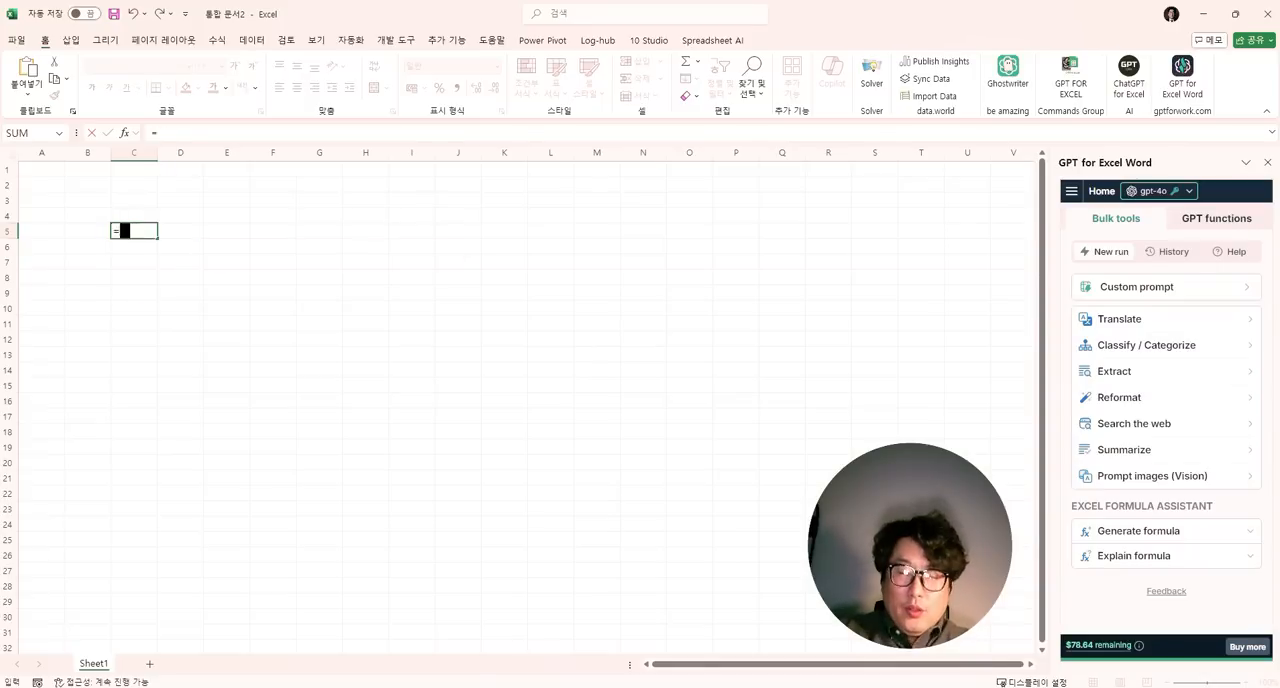
type("gpt")
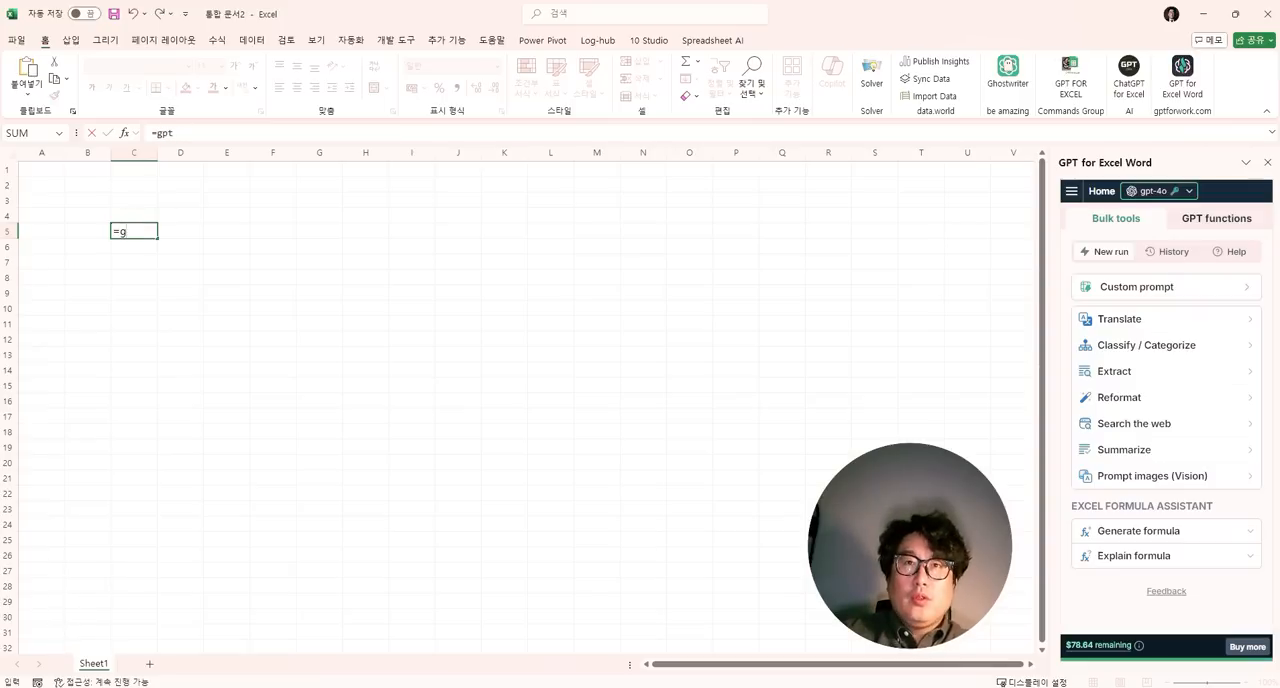
type(" _pt")
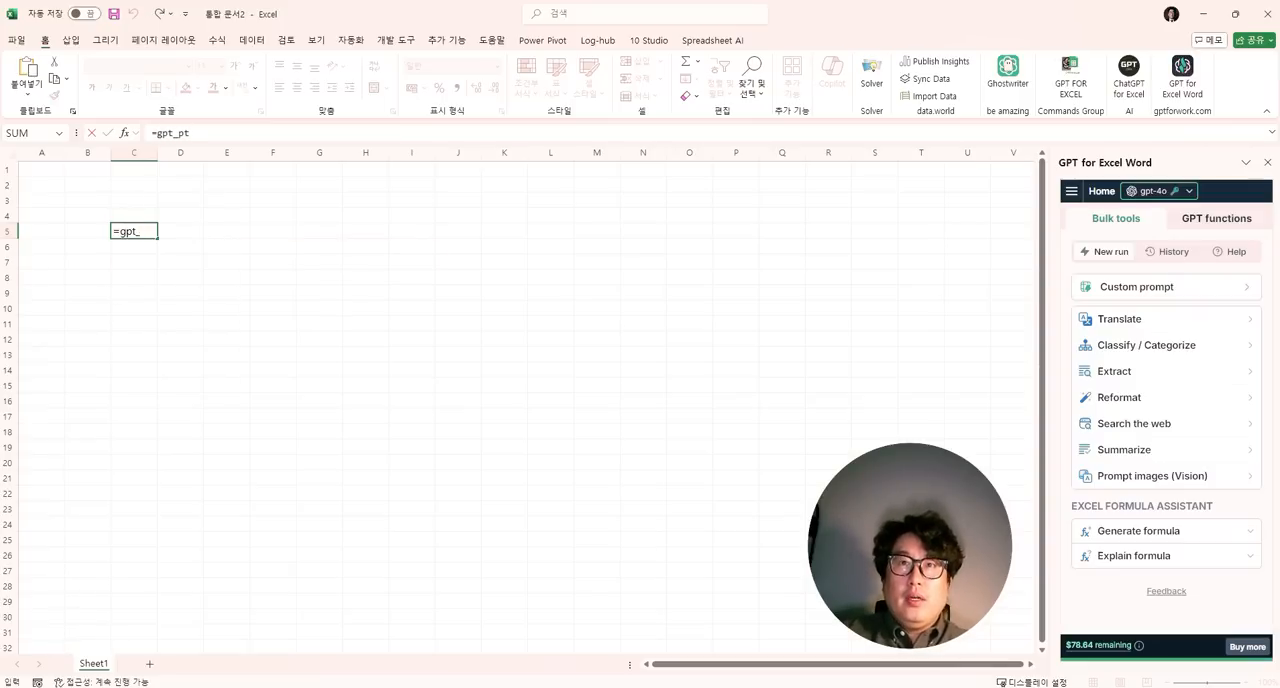
type("li")
key("BackSpace")
key("BackSpace")
type("li")
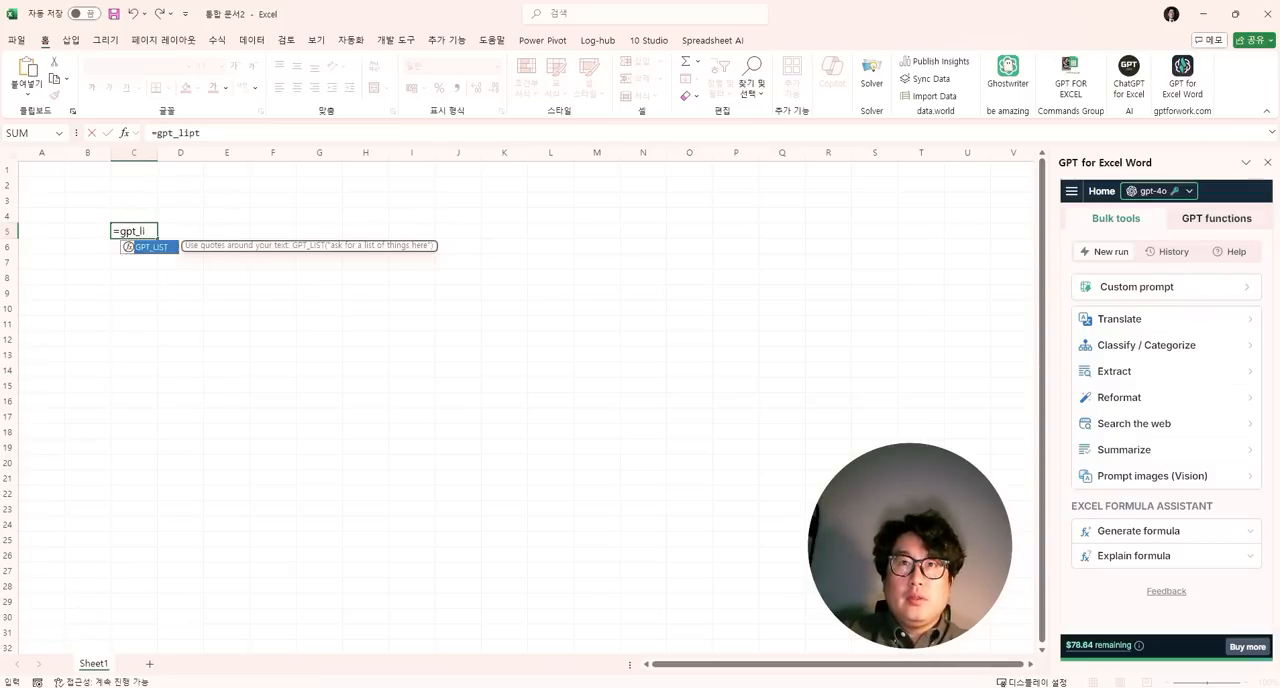
type("st(\"")
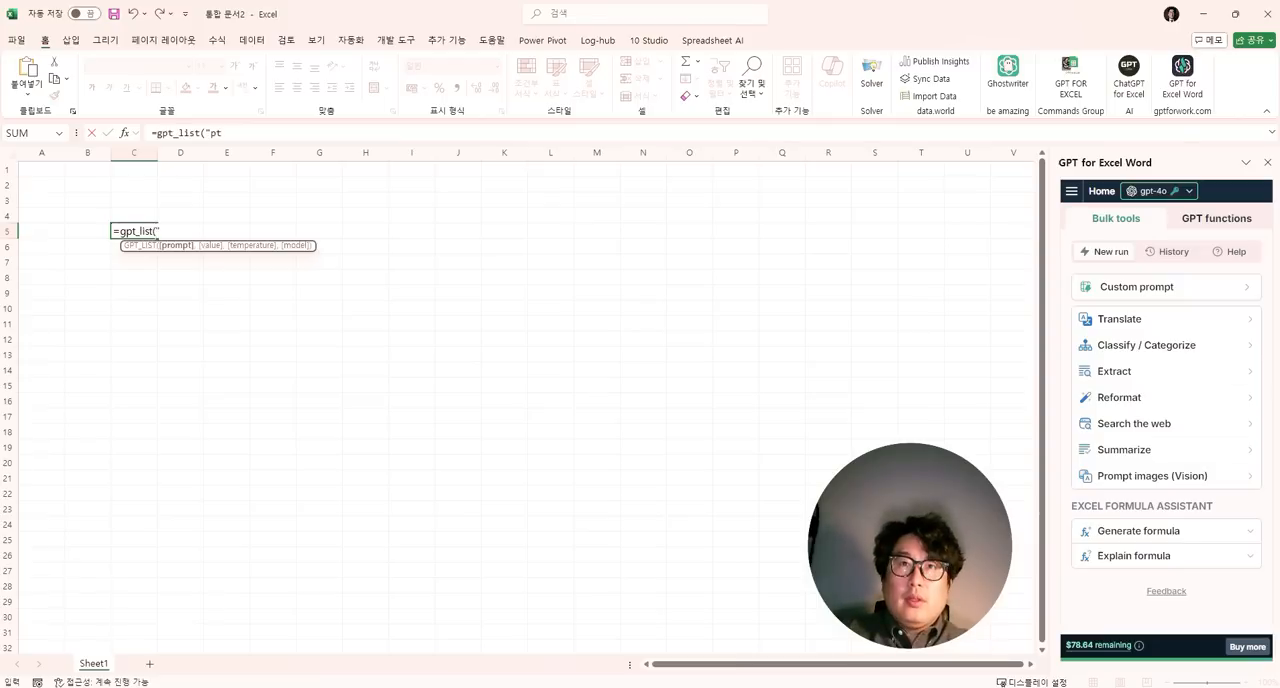
type("비즈니스 모델으")
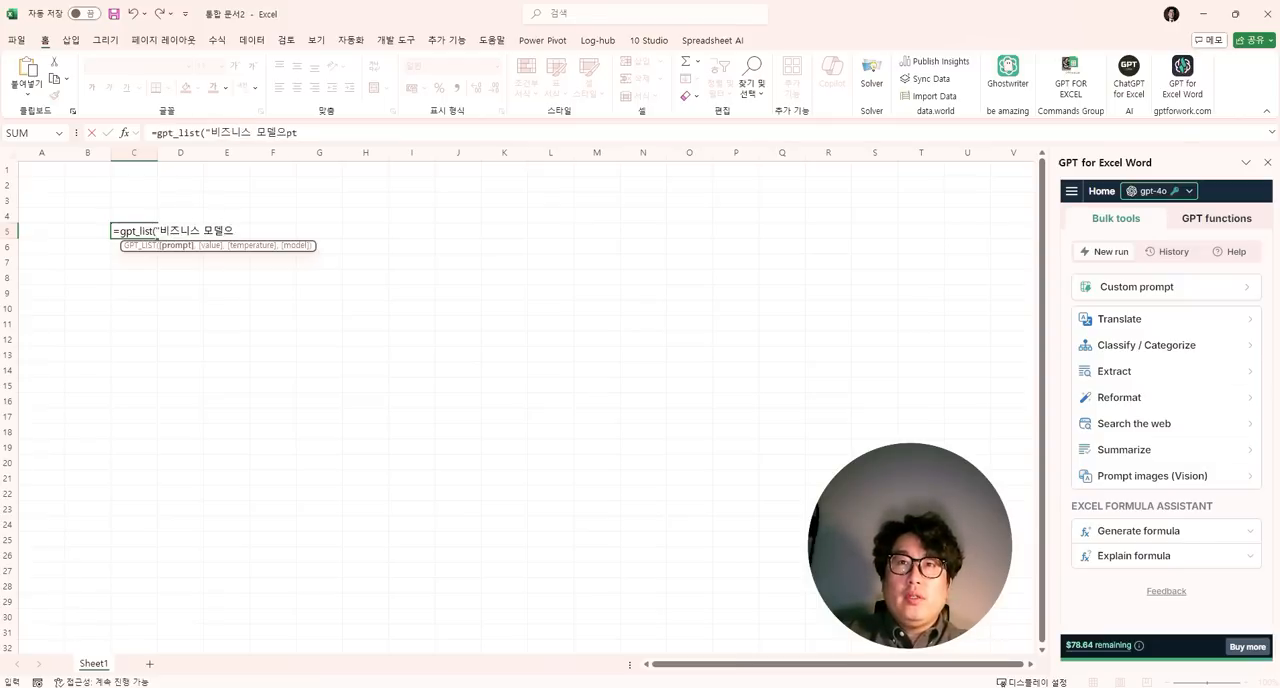
key("BackSpace")
type("을 구성하는 요소 ")
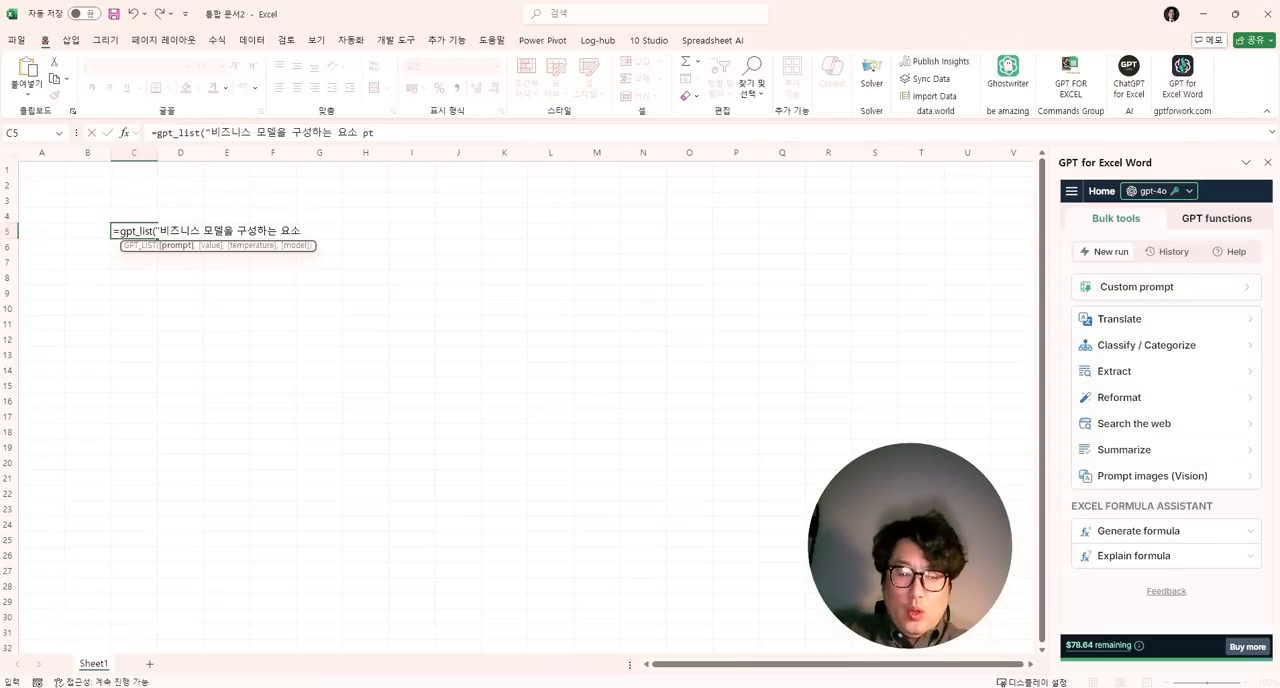
type("9가지를 도출")
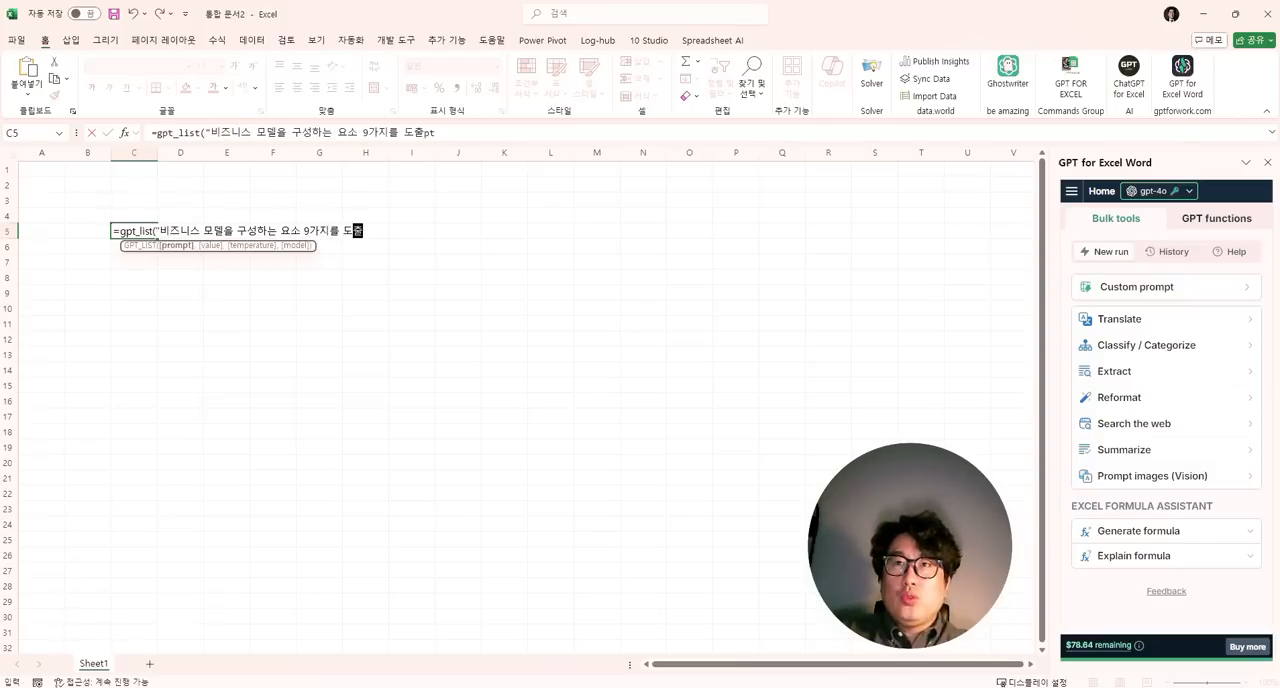
type("해\")")
key("Return")
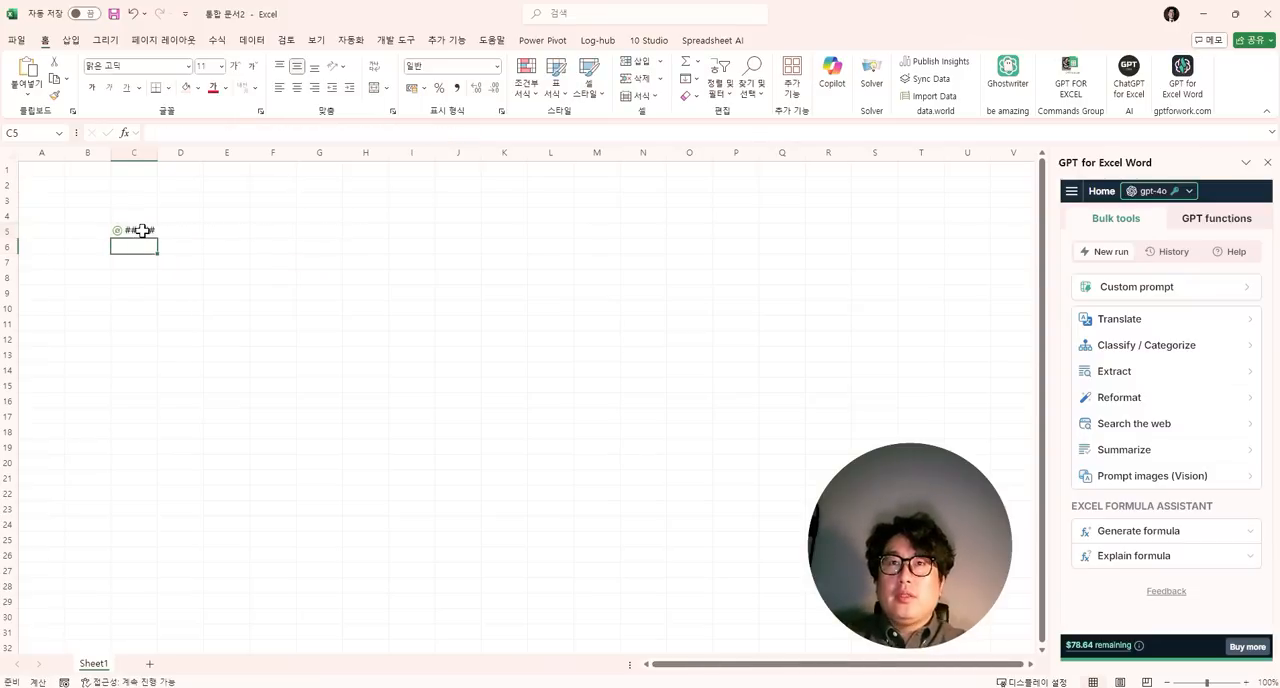
key("Up")
key("Right")
key("Right")
key("Right")
type("=")
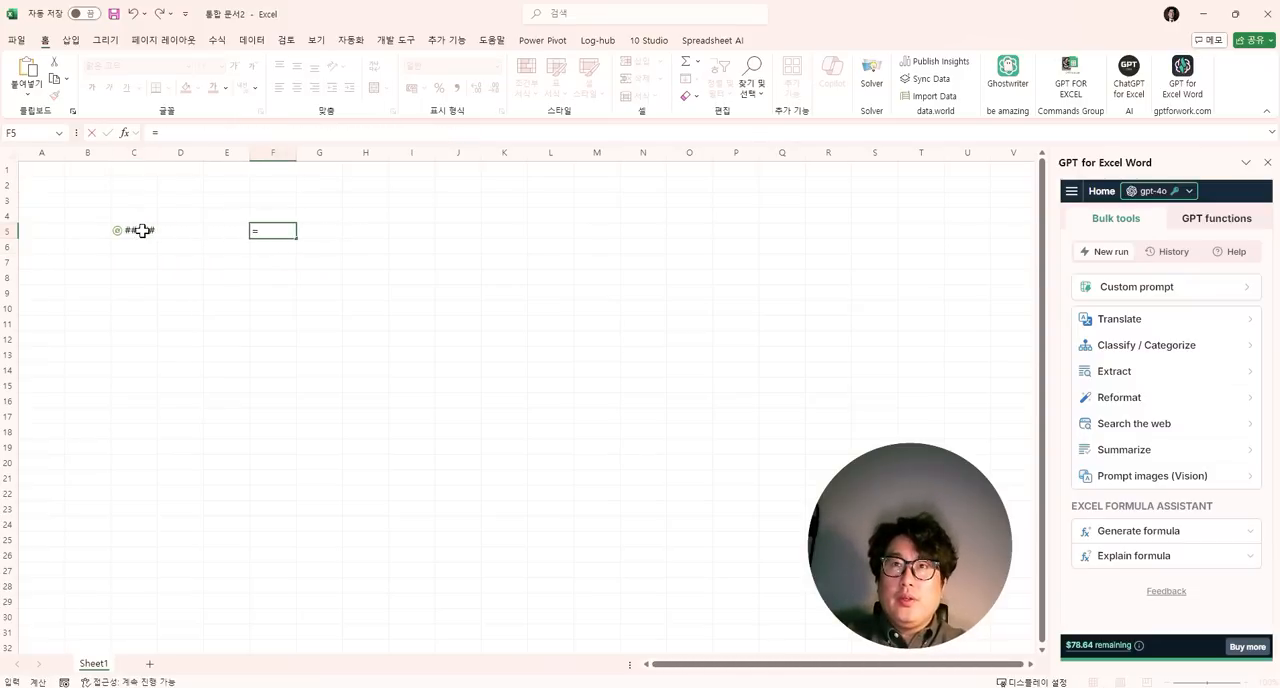
key("Escape")
- Enter =GPT_LIST("기가막힌 치킨집아이디어 컨셉을 만들어줘 5개") in J4
key("Up")
key("Right")
key("Right")
key("Right")
key("Right")
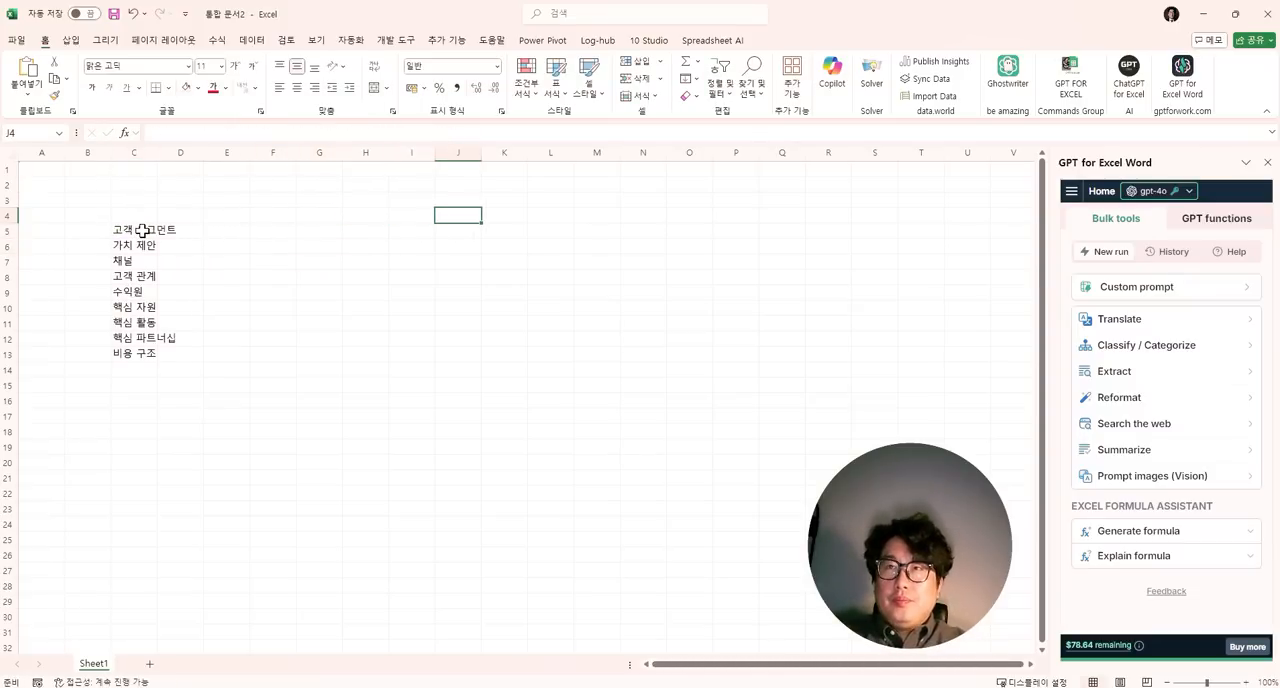
type("=gpt")
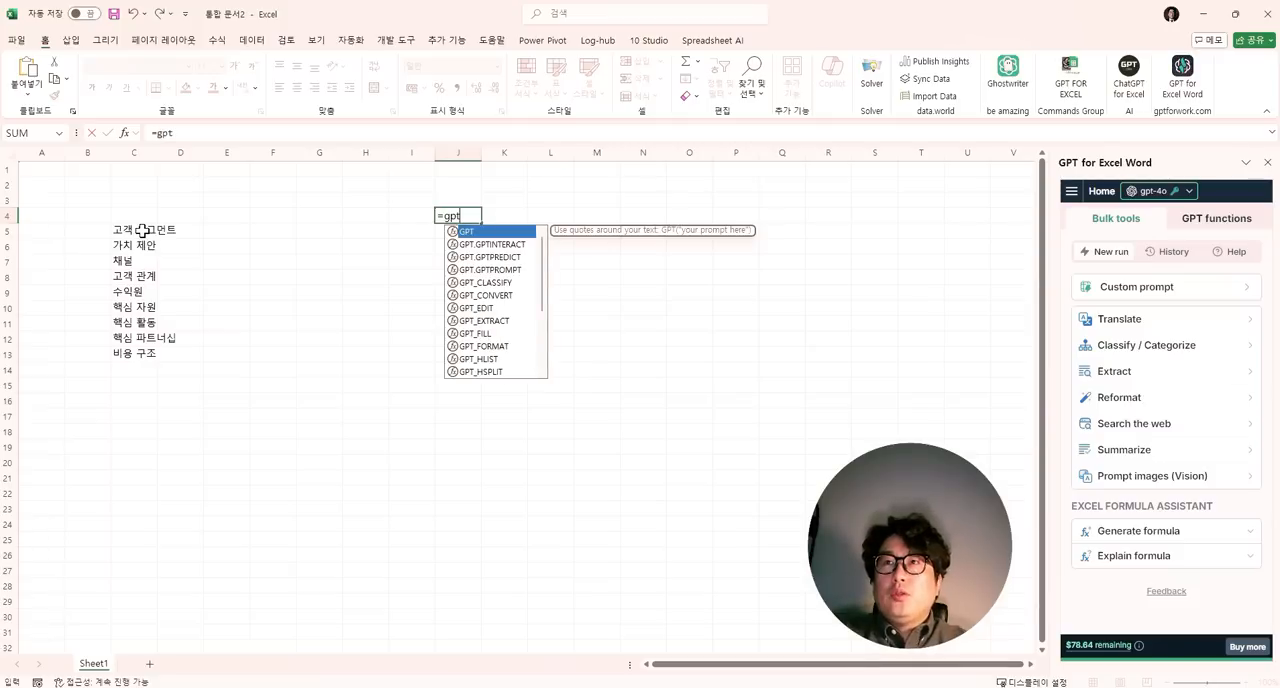
key("Escape")
key("Escape")
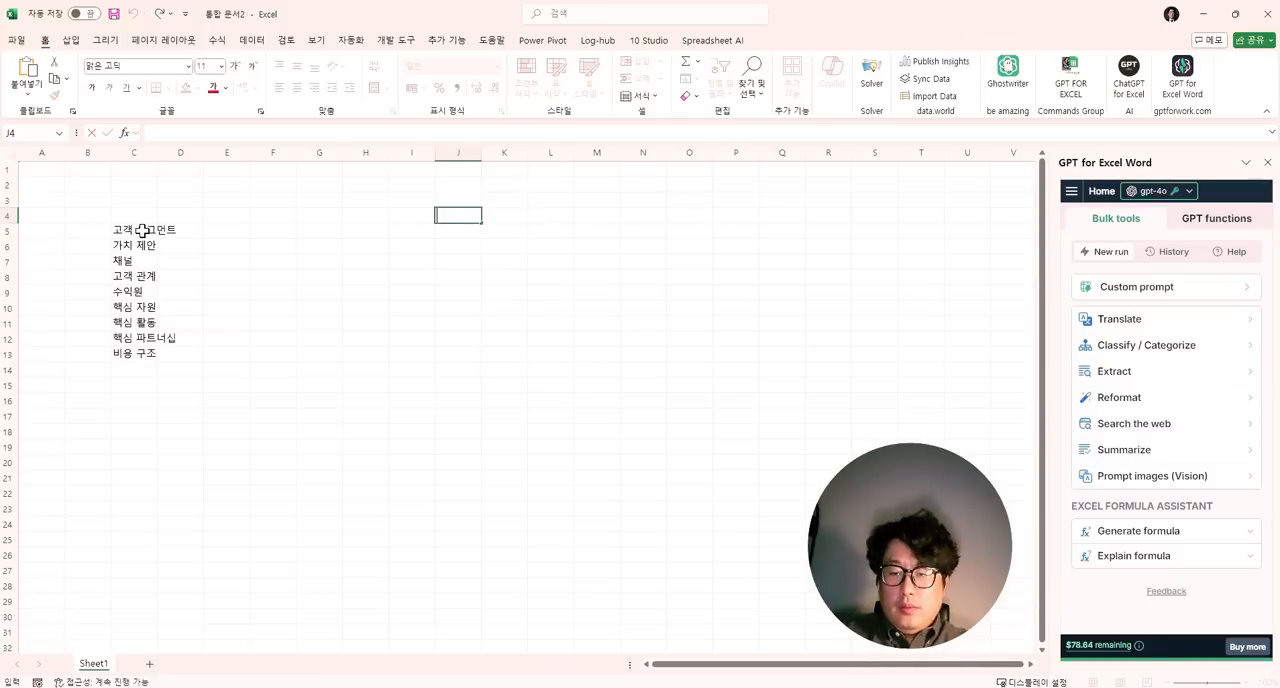
type("=gpt")
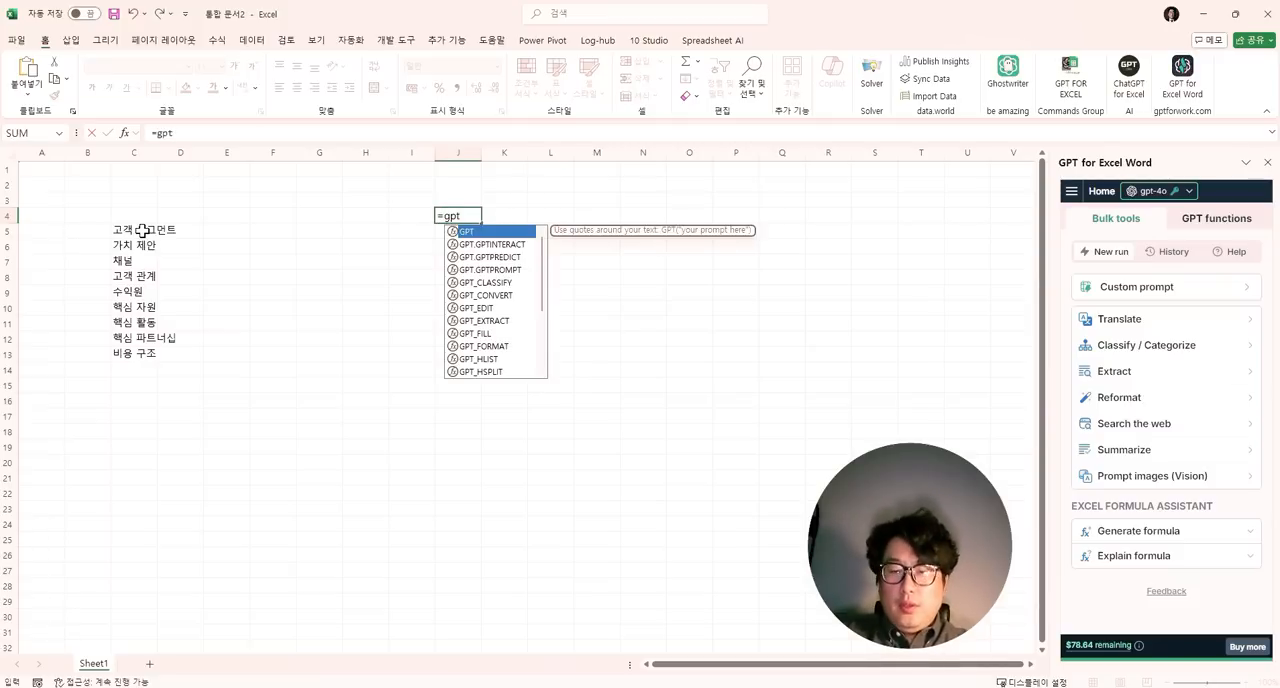
type("_list")
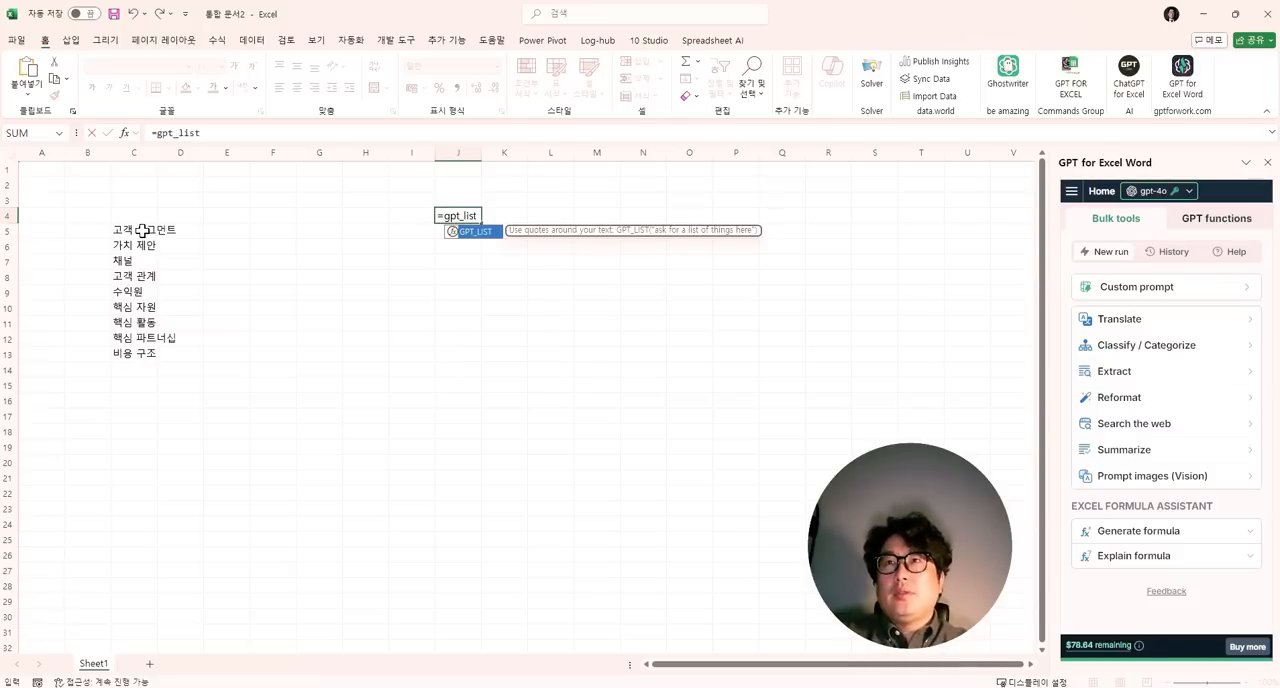
type("(")
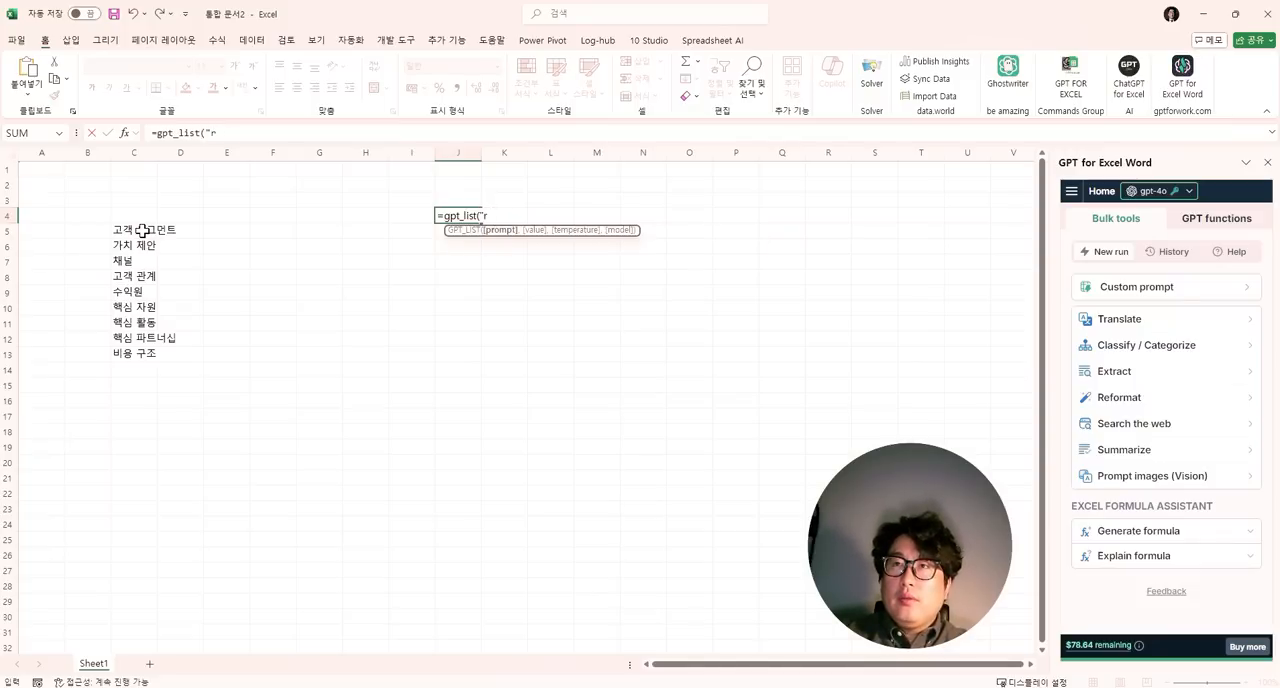
type("\"")
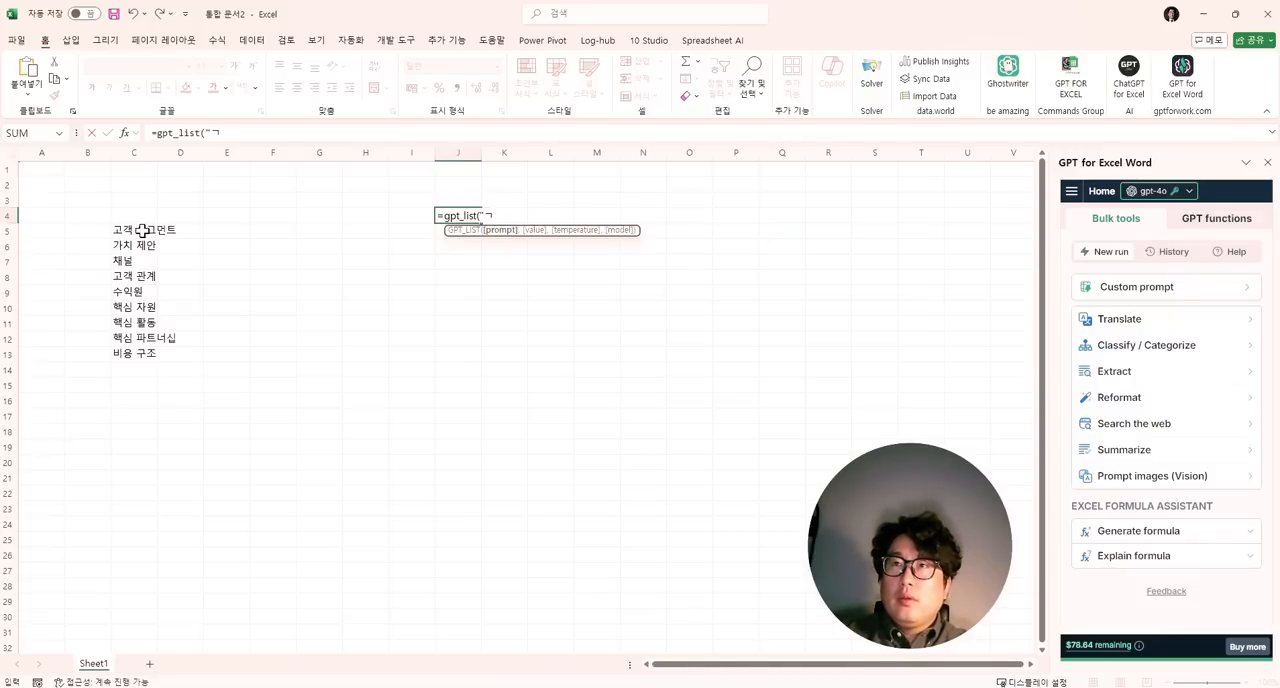
type("기가막힌 ㅈ")
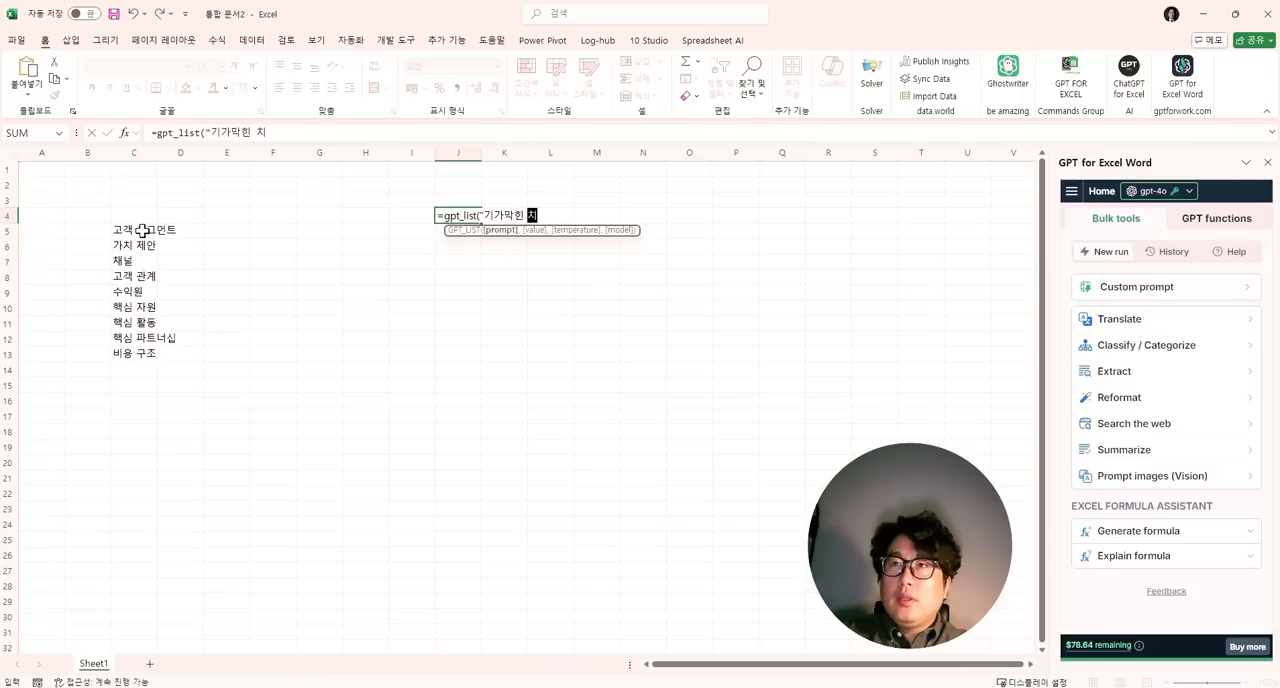
type("킨집아이디어를")
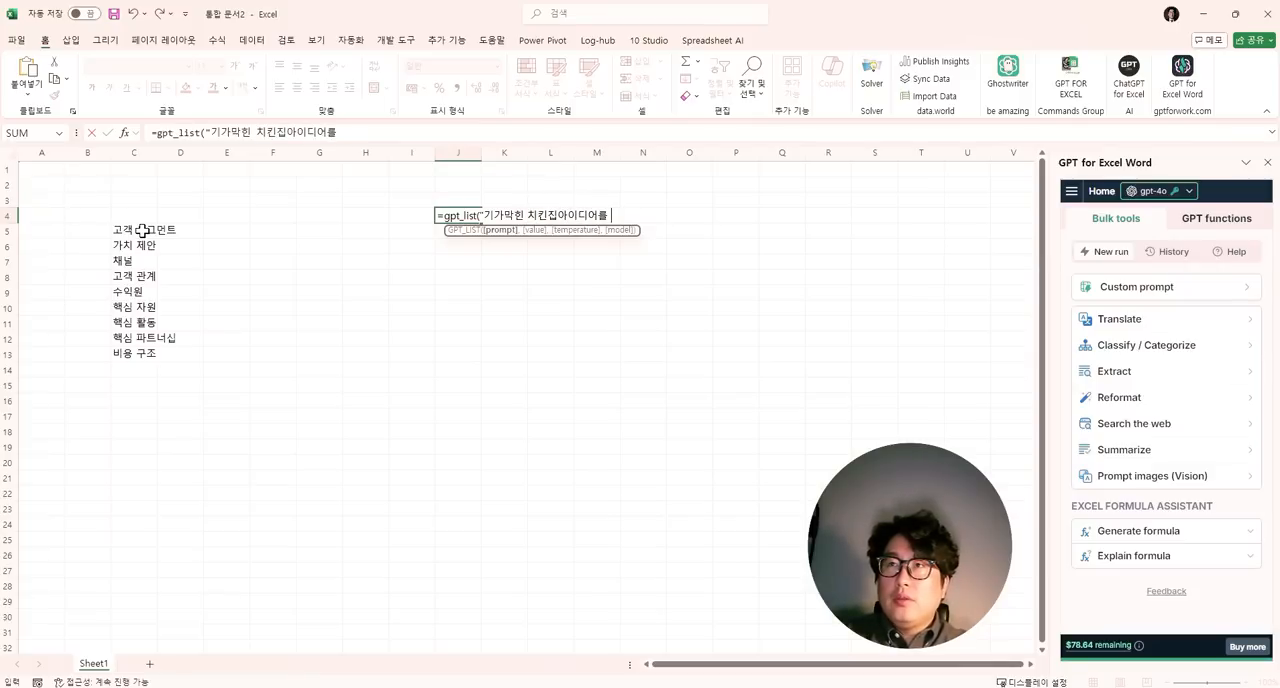
key("BackSpace")
key("BackSpace")
key("BackSpace")
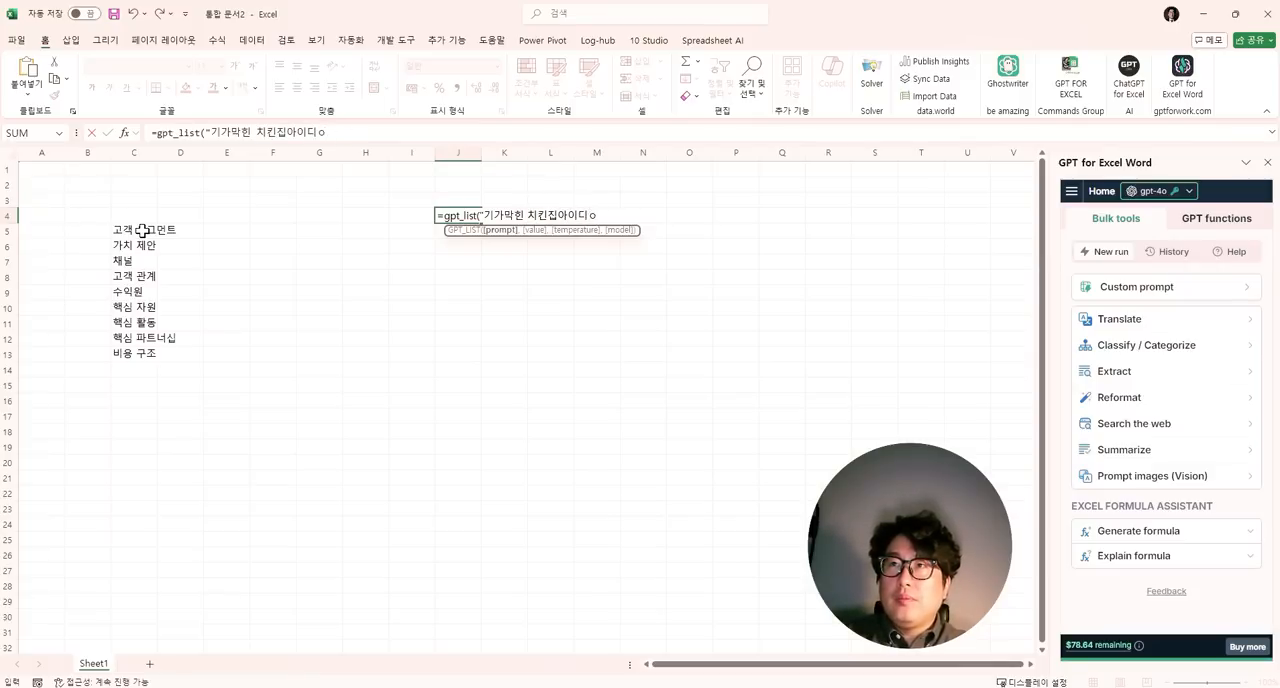
type("어 ㅋ컨세")
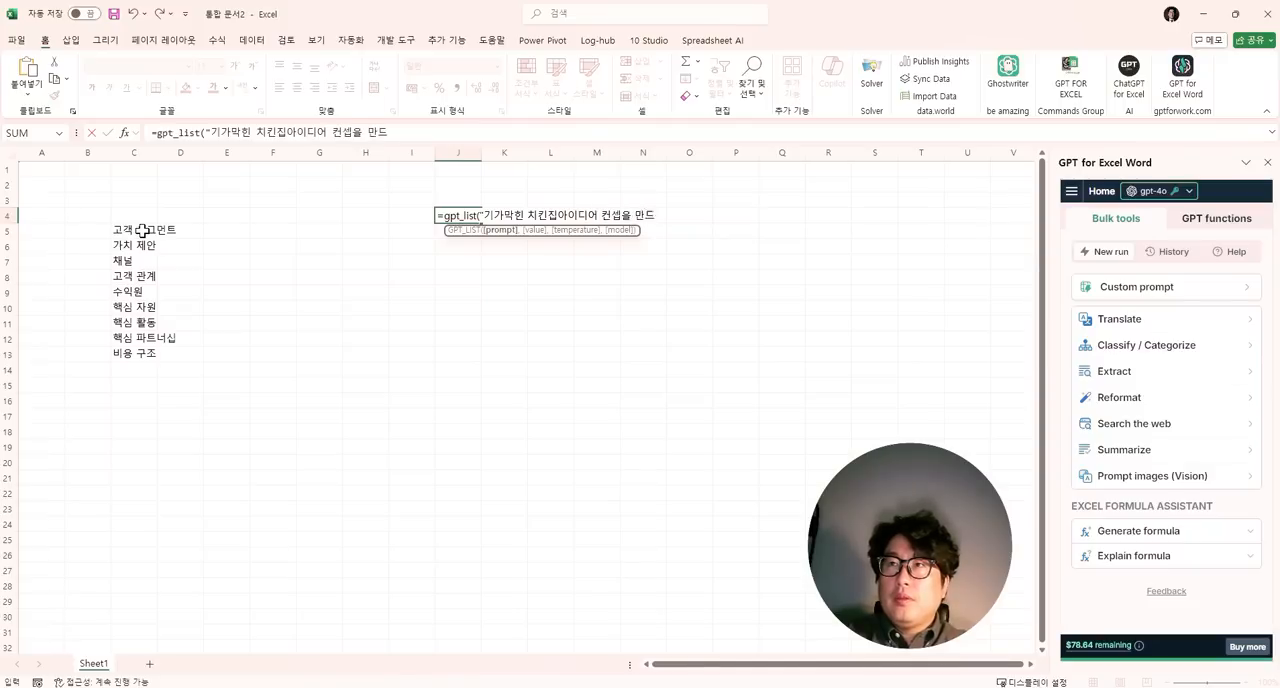
type("ㄹ어주")
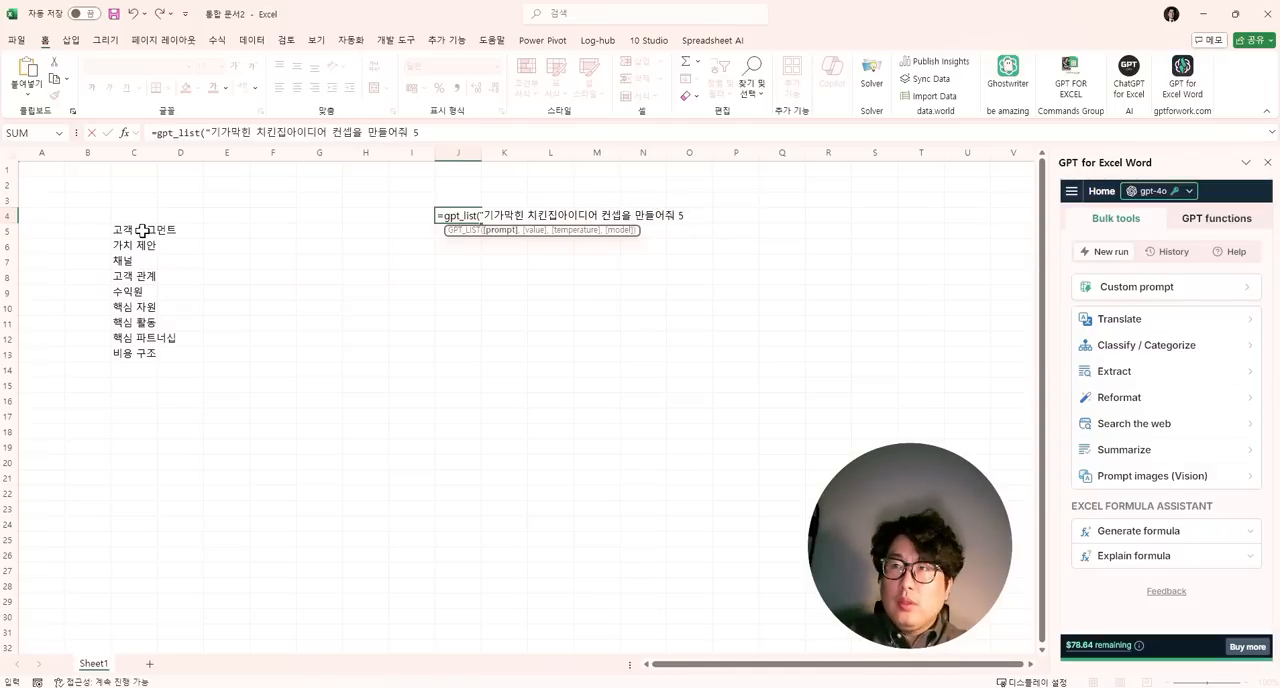
key("ctrl+Return")
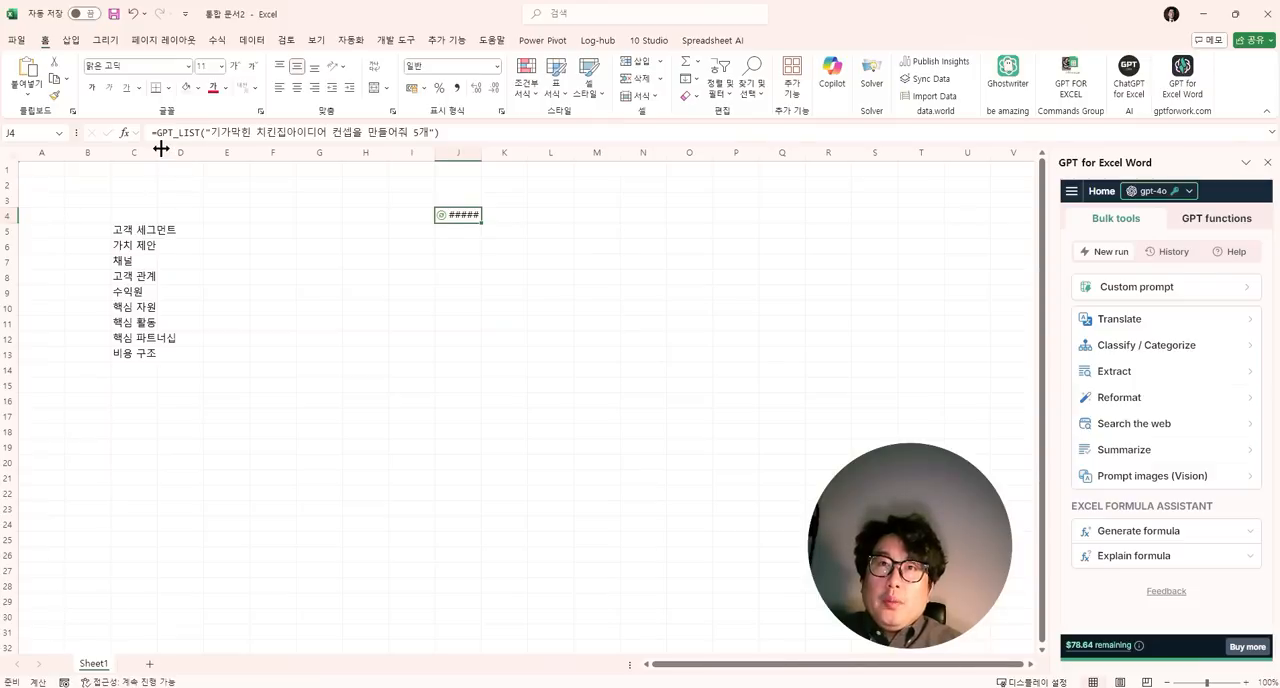
- Widen column C slightly and column J to about four times its width to fit the generated lists
left_click_drag(160, 148, 210, 158)
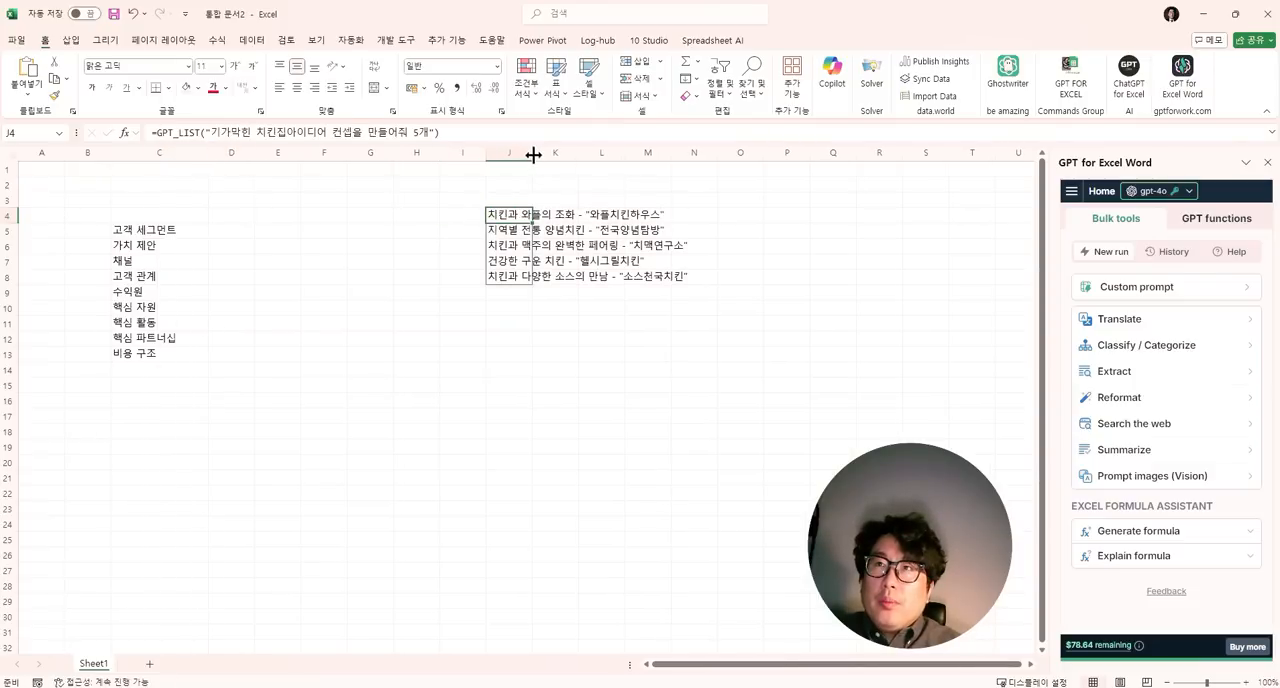
left_click_drag(533, 155, 685, 160)
- Look through the generated chicken restaurant concepts in J4:J8
key("Down")
key("Down")
key("Down")
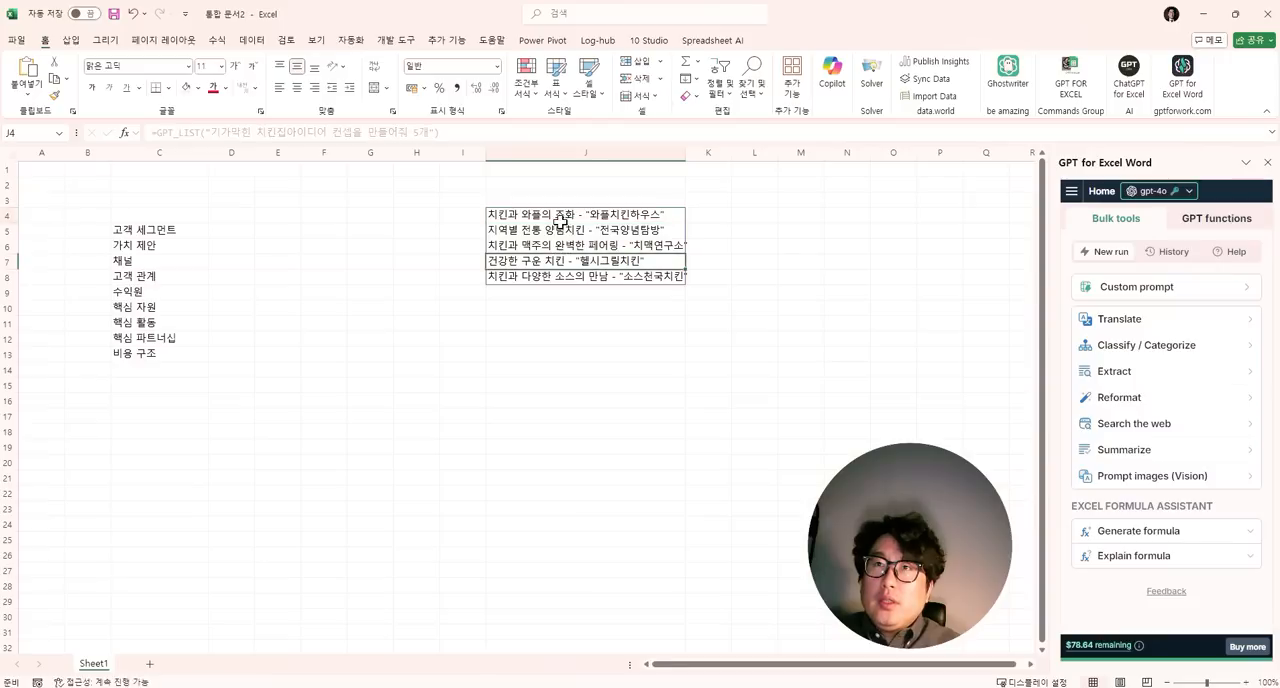
left_click(560, 220)
left_click(553, 264)
left_click(554, 247)
left_click(554, 220)
left_click(465, 304)
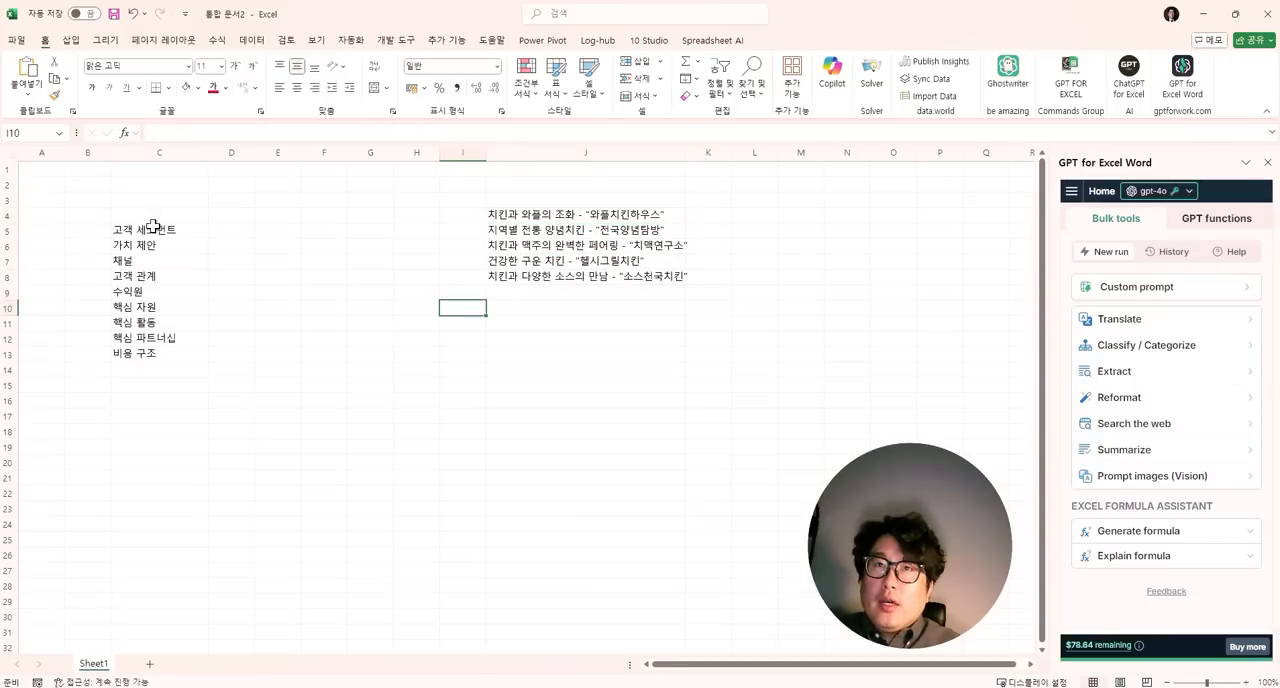
- Begin a GPT formula in D5 whose prompt joins the first concept and the first business model element: =gpt(J4&"의"&C5
left_click(228, 231)
type("=")
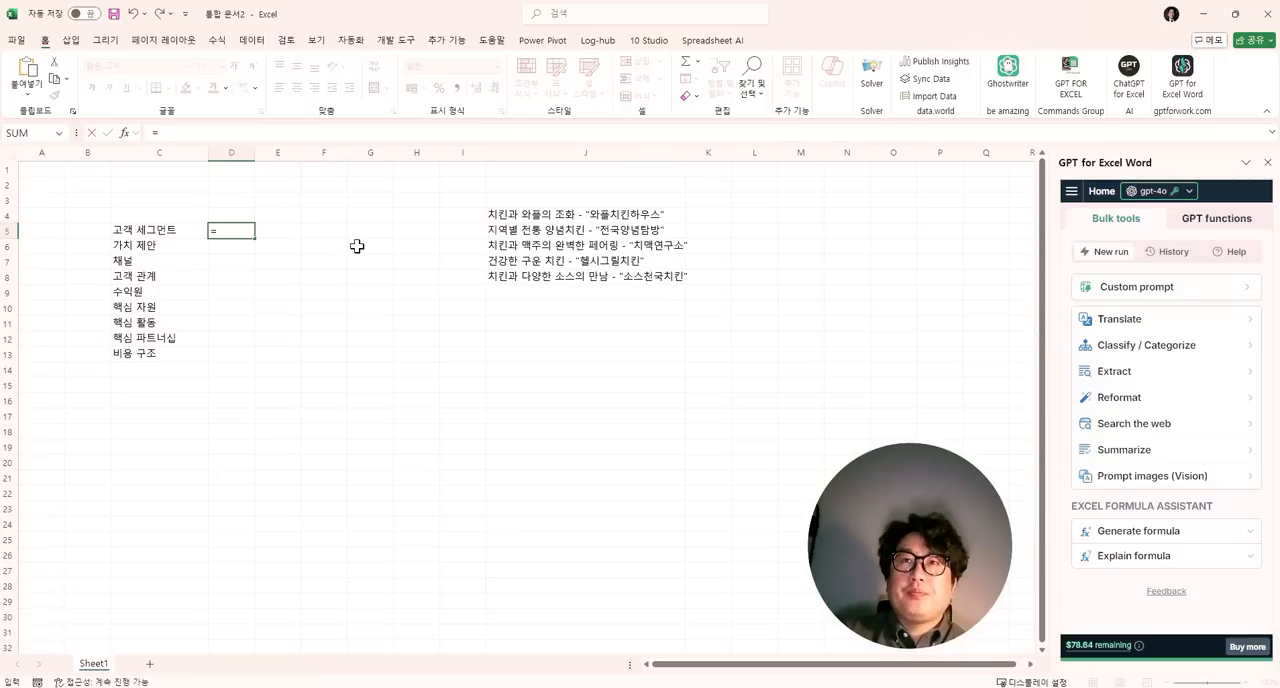
type("gpt(")
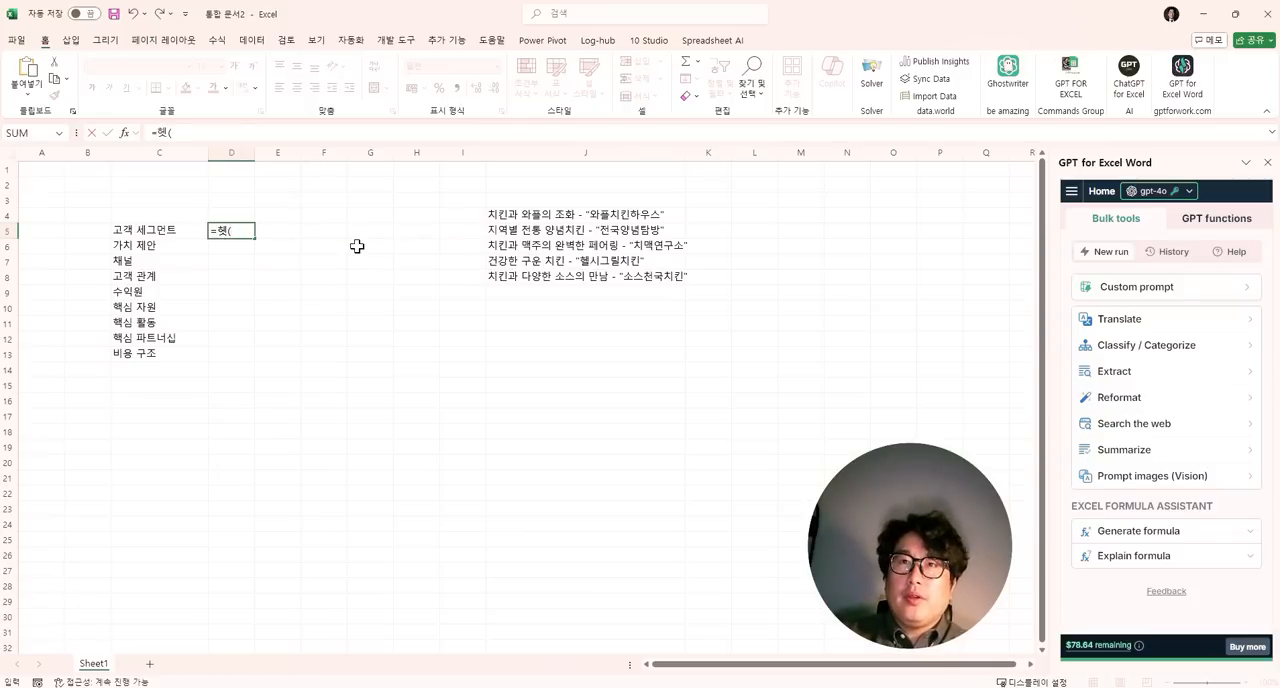
key("ctrl+z")
left_click(527, 215)
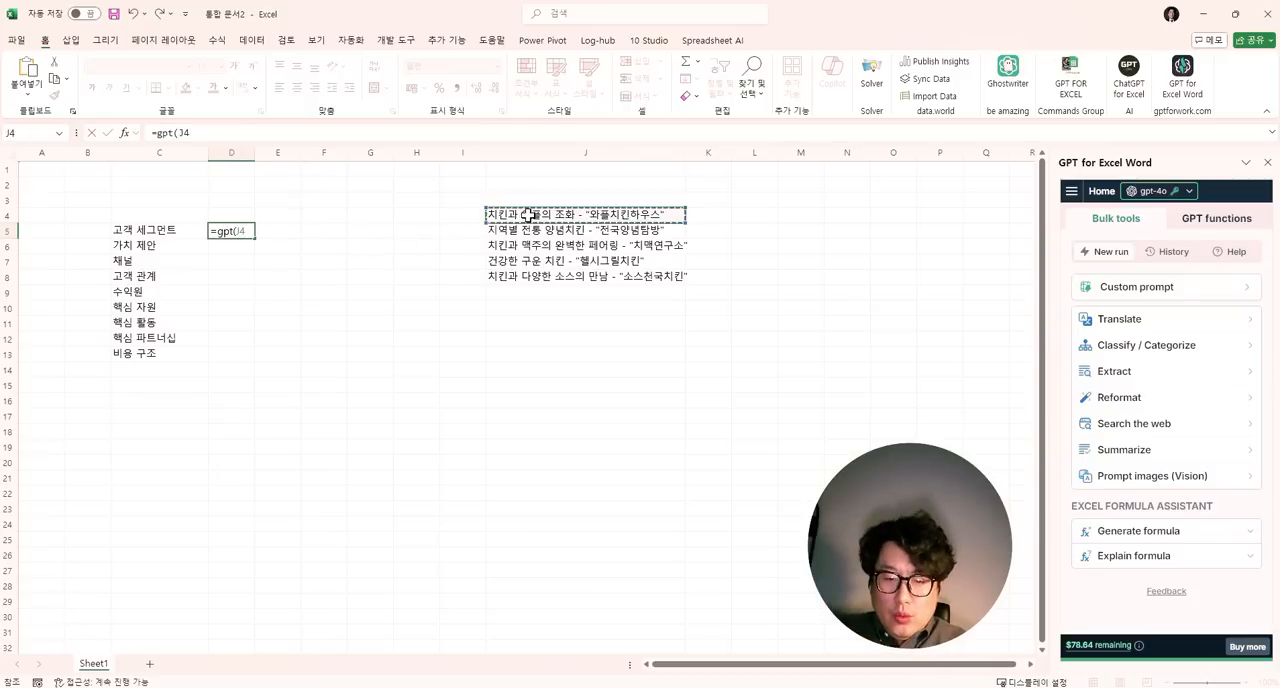
type("&\"의\"&")
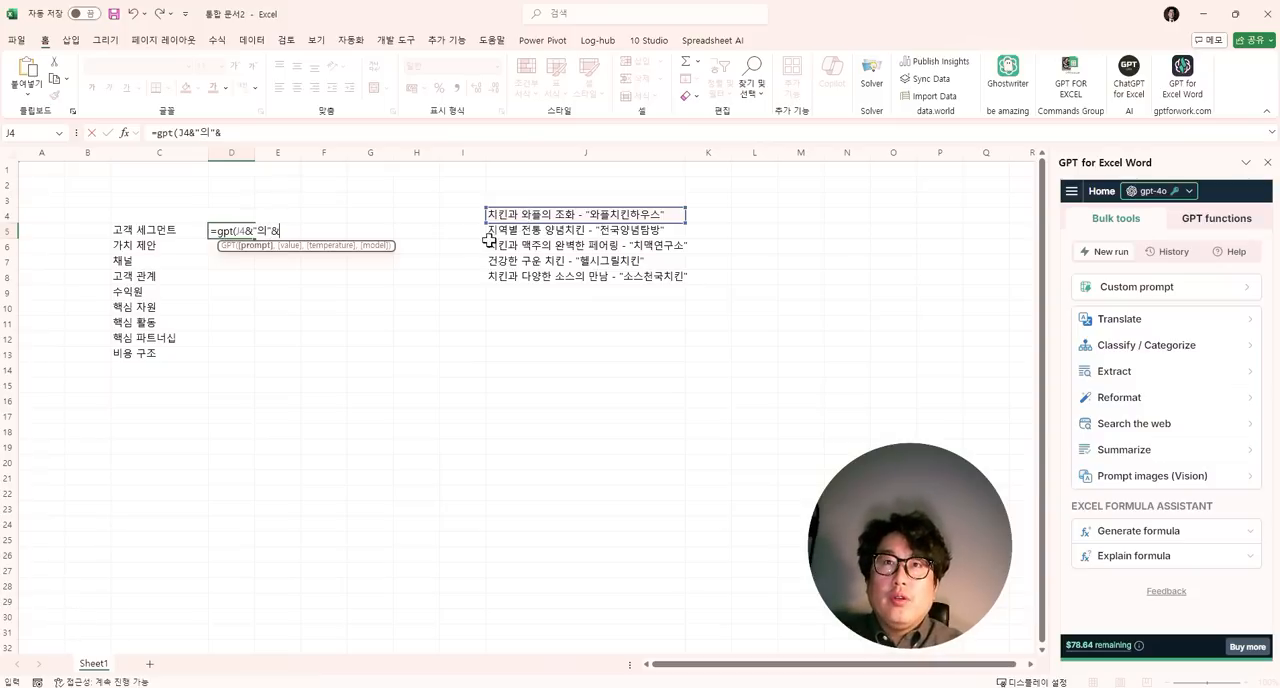
left_click(184, 233)
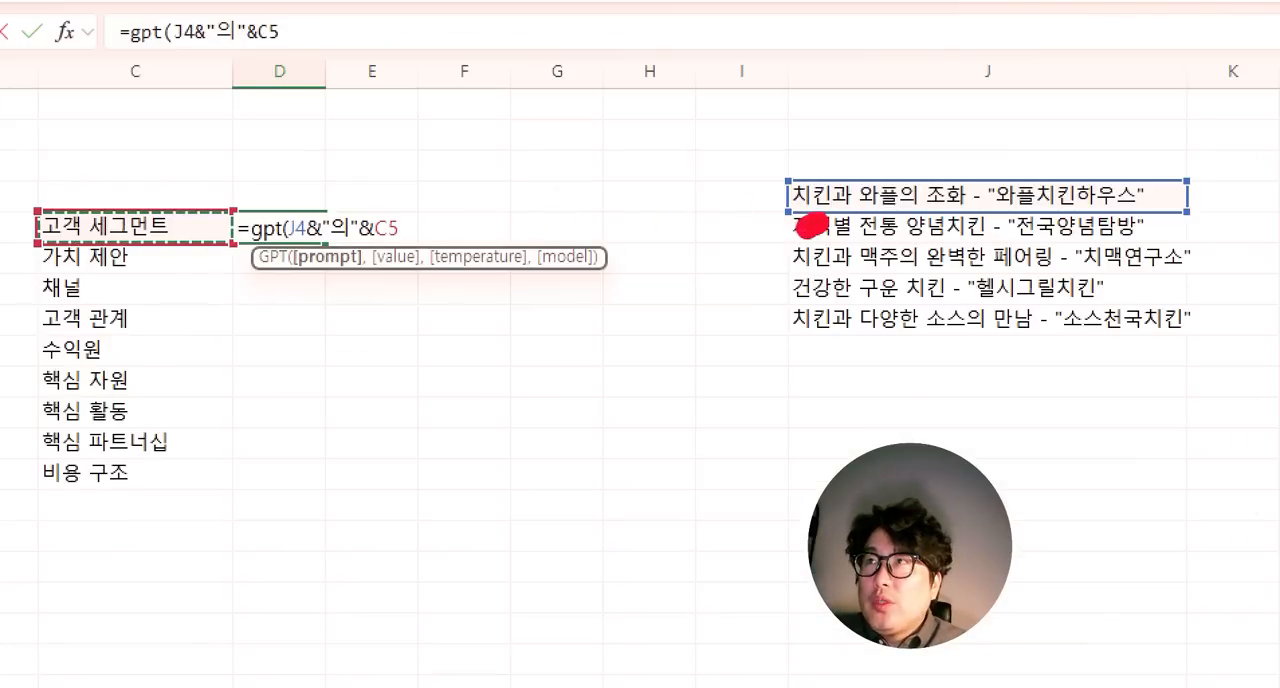
mouse_move(808, 220)
left_mouse_down()
mouse_move(838, 205)
mouse_move(738, 247)
left_mouse_up()
left_click_drag(50, 262, 106, 238)
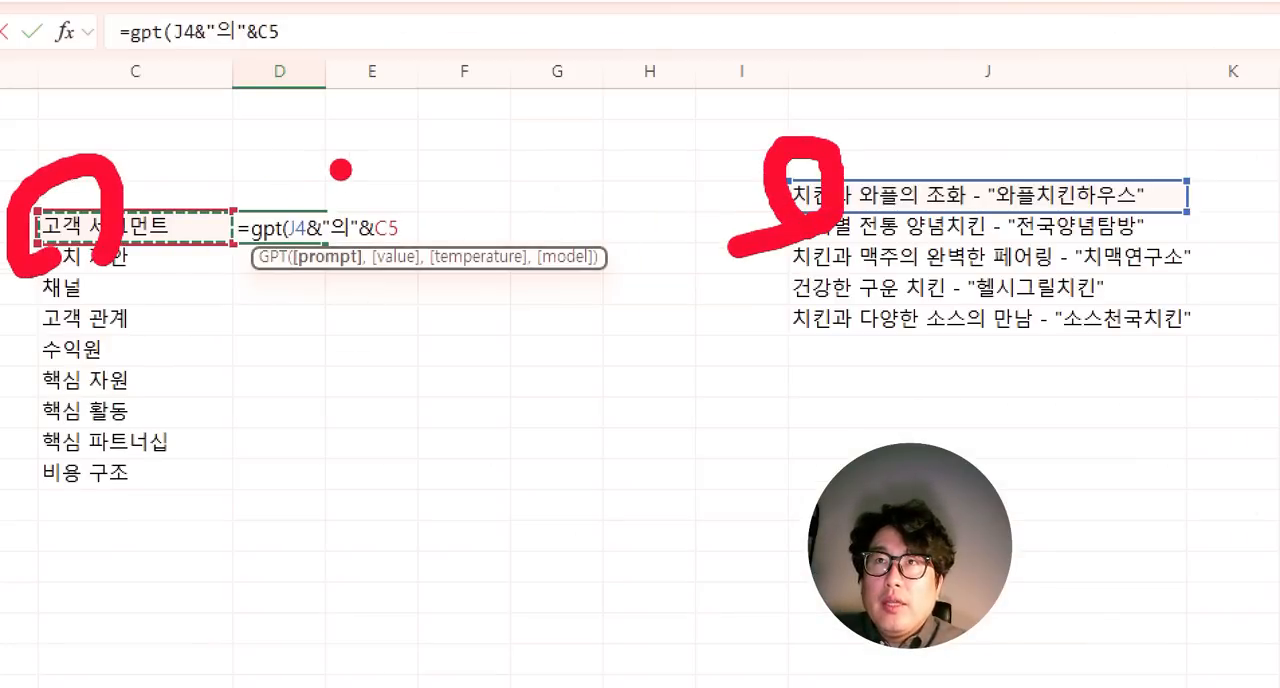
left_click_drag(341, 170, 352, 160)
mouse_move(427, 184)
left_mouse_down()
mouse_move(323, 54)
mouse_move(401, 51)
left_mouse_up()
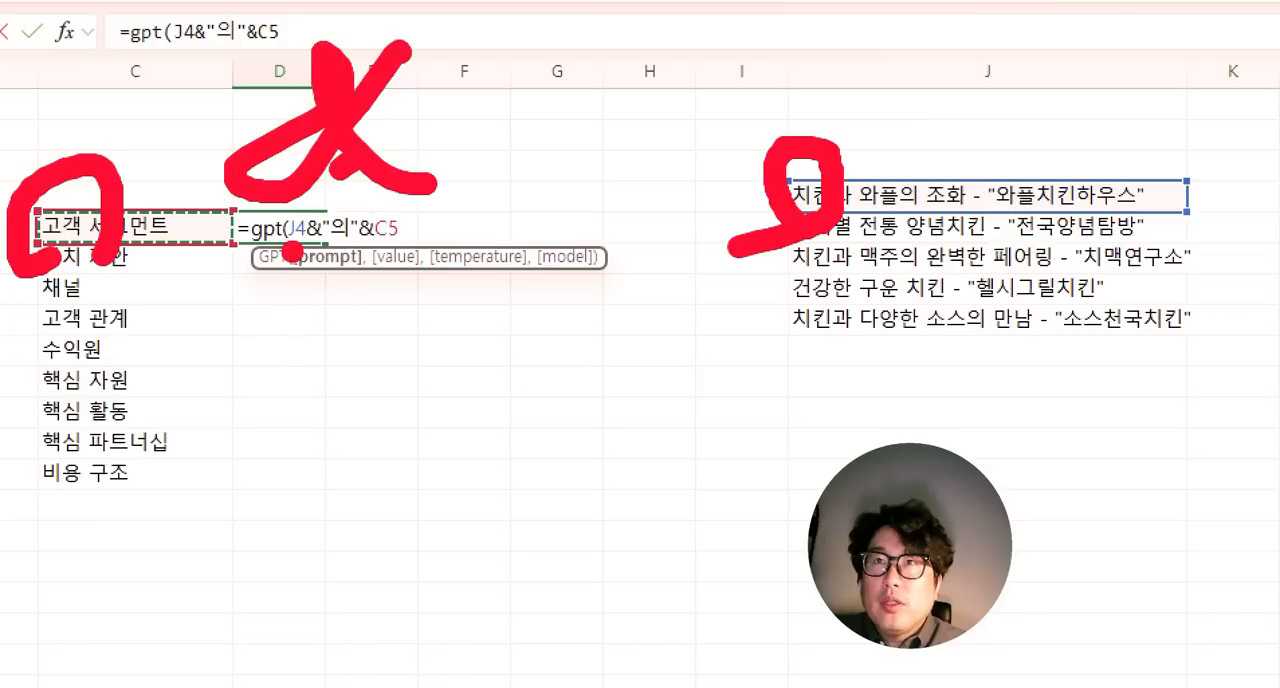
left_click_drag(293, 252, 402, 254)
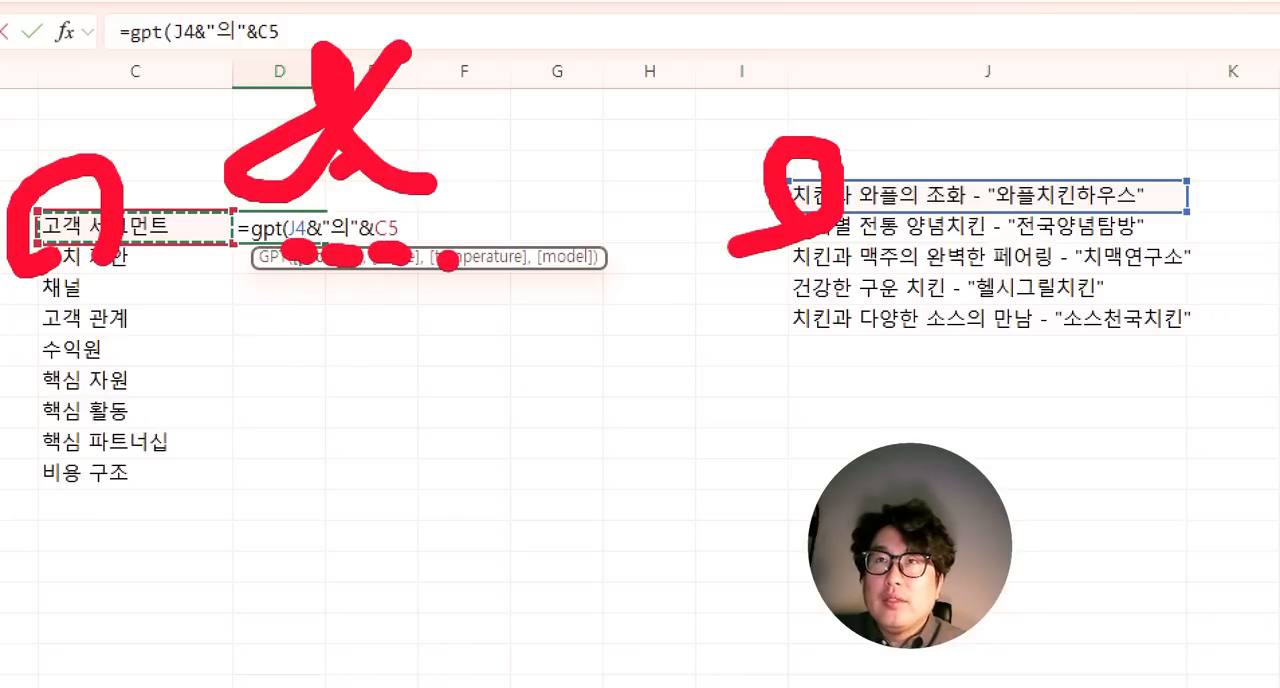
key("Escape")
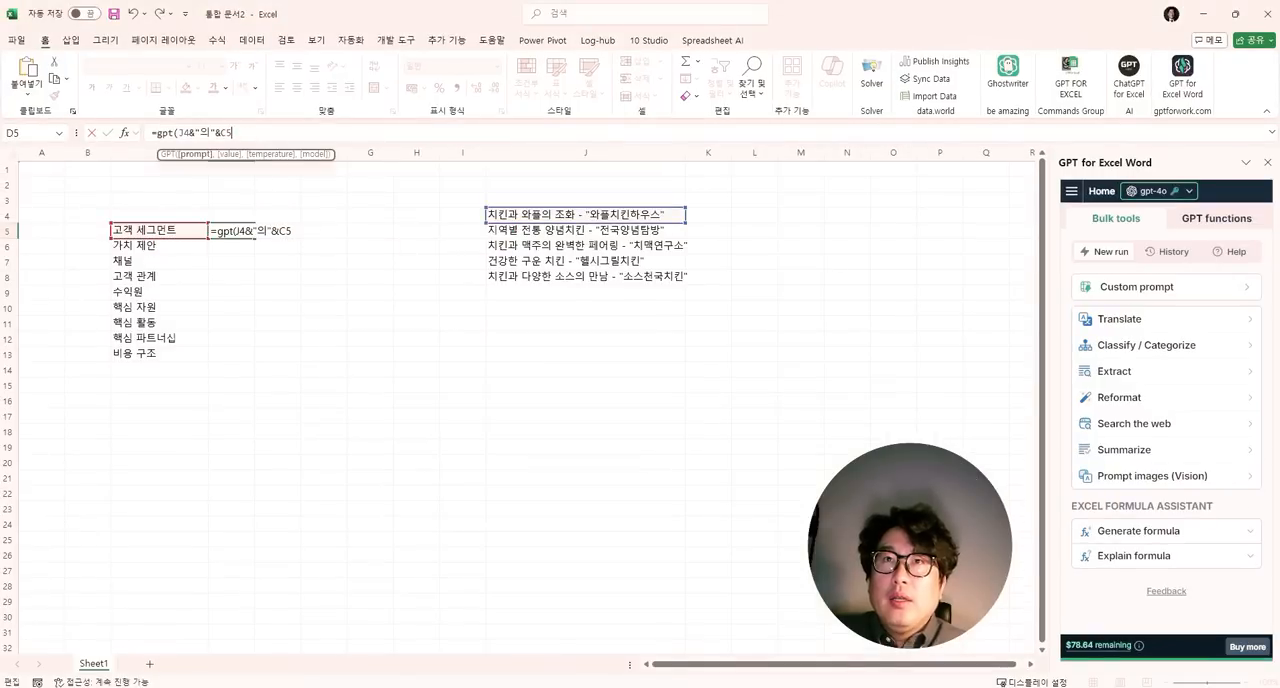
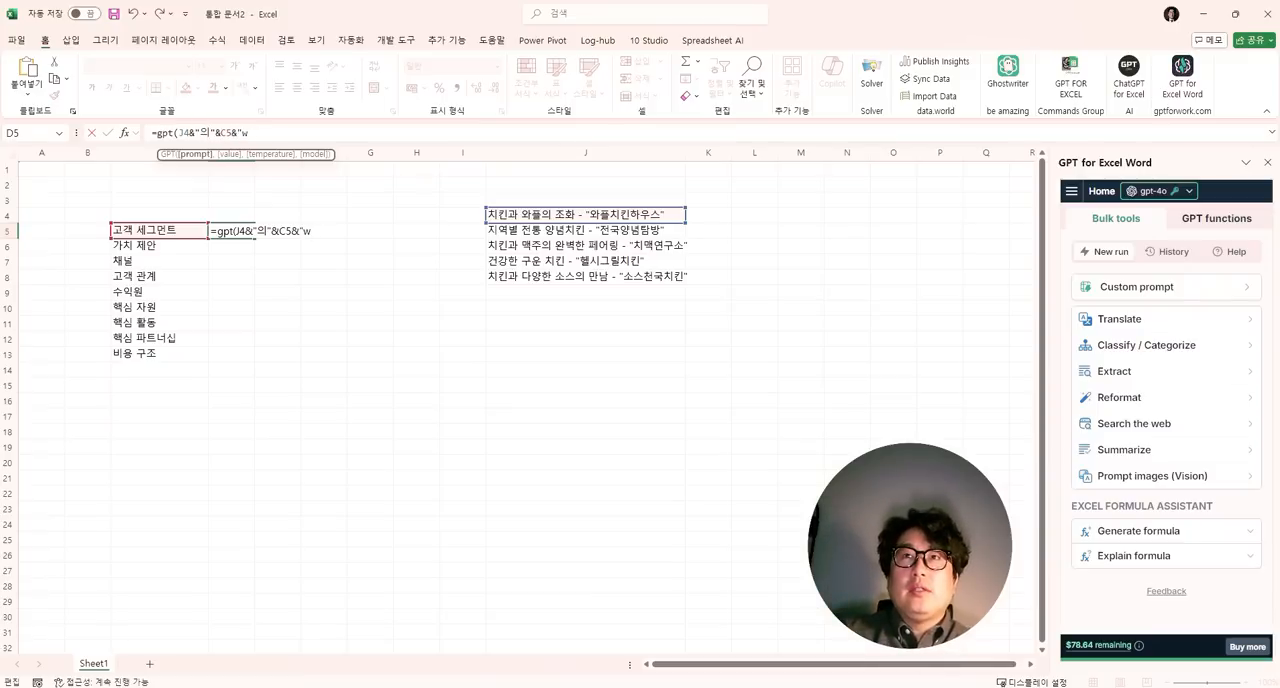
- Finish and enter the D5 GPT formula by ending its prompt with "전략을 100자로 요약해줘"
type("전략을 100")
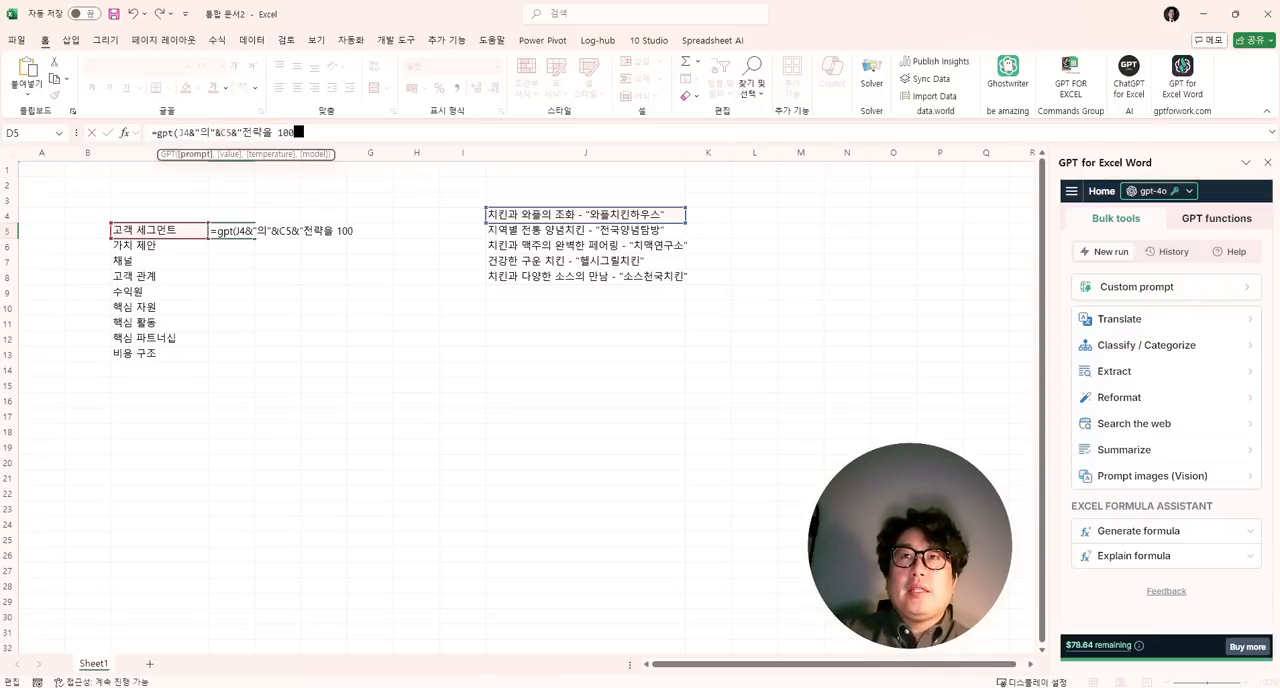
type("자로 요약해줘")
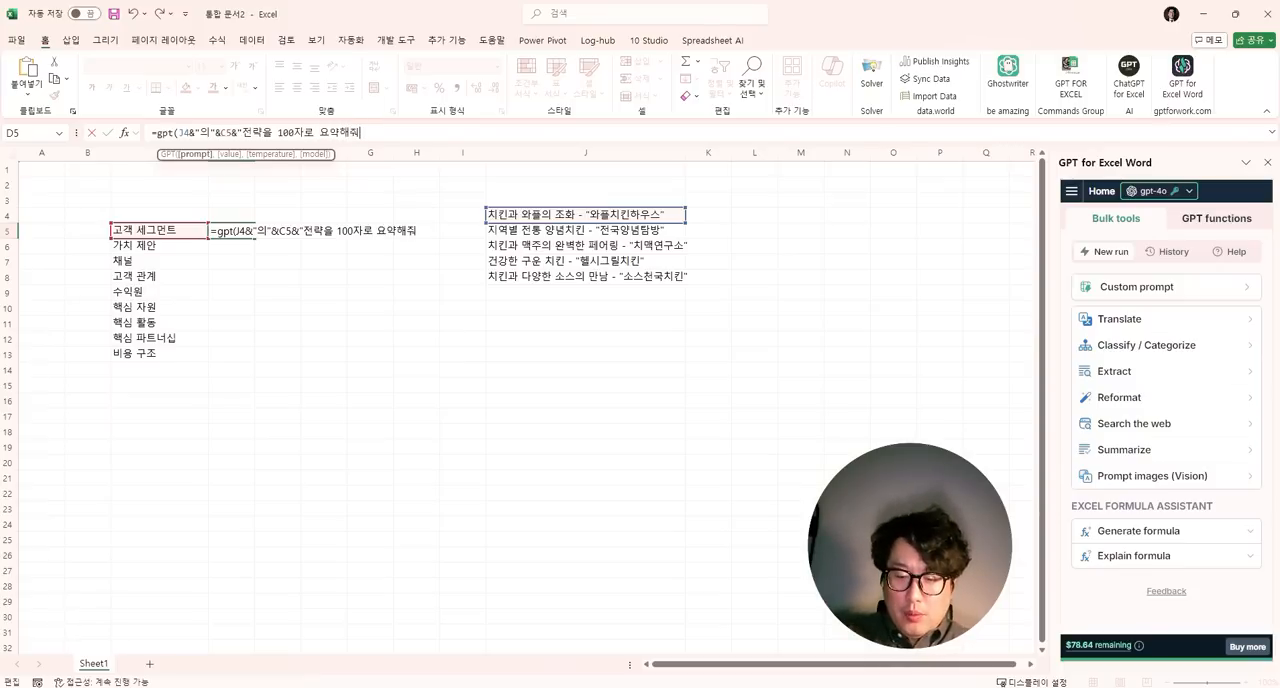
key("Return")
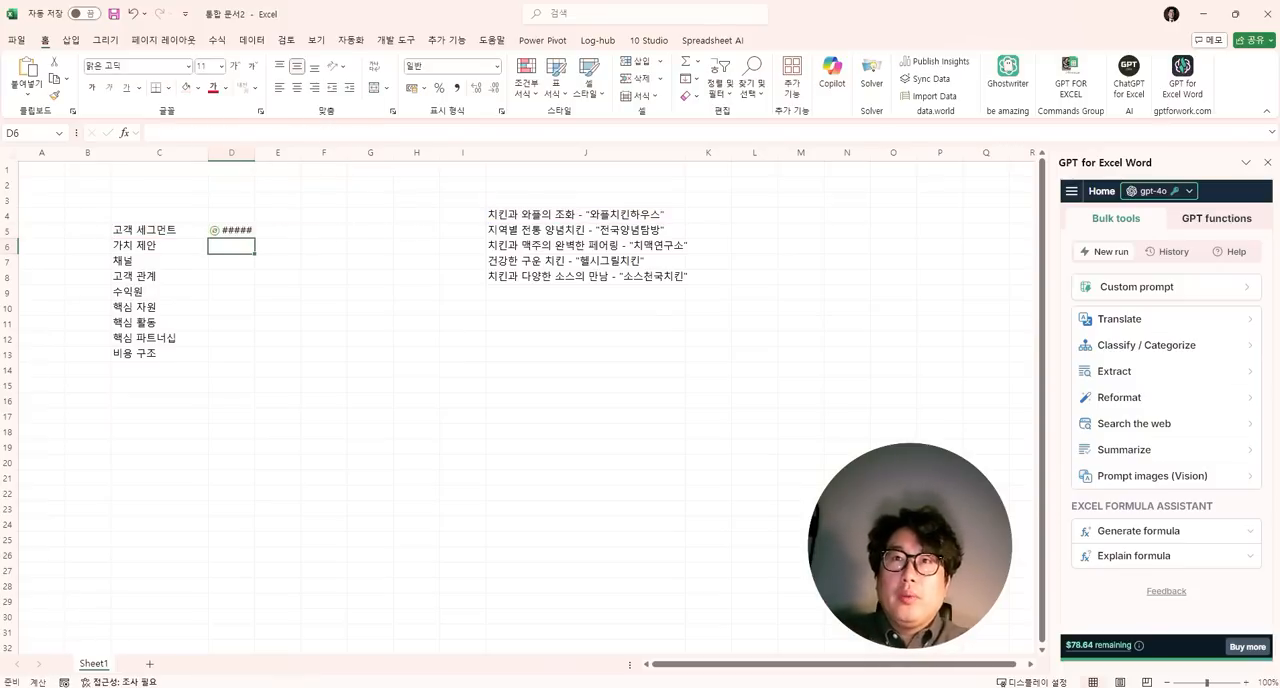
- Make the concept reference in the D5 formula absolute as $J$4
left_click(229, 231)
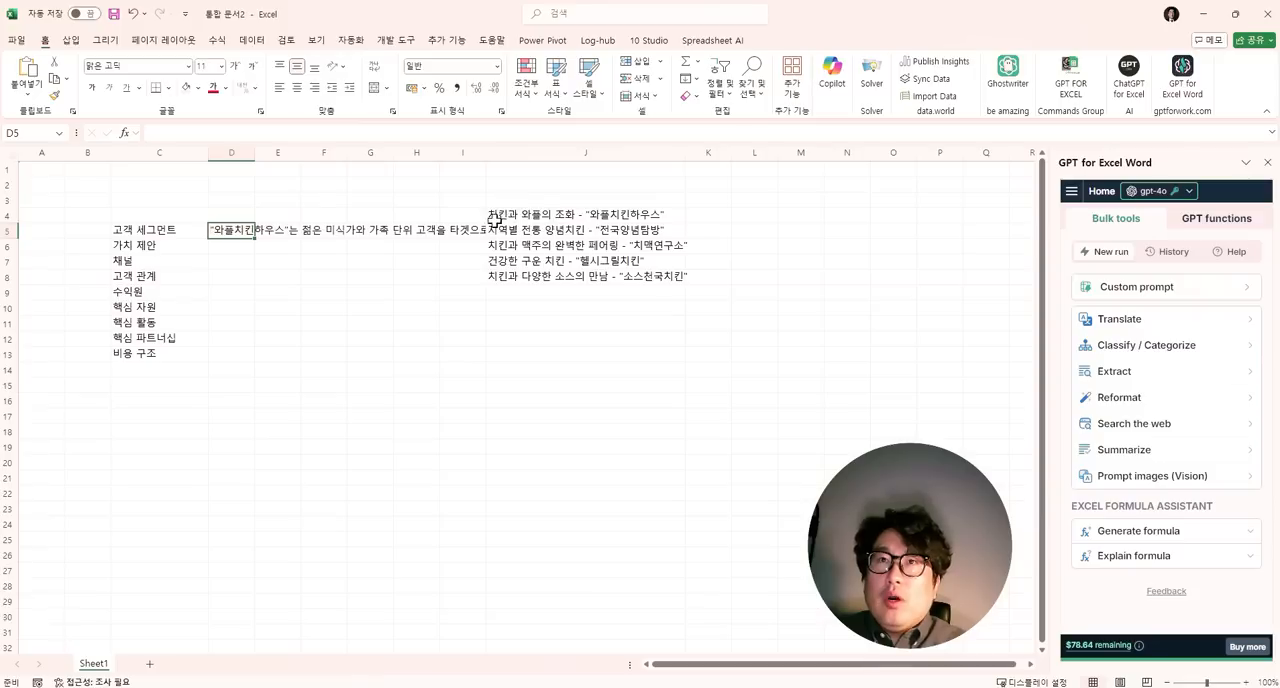
double_click(237, 228)
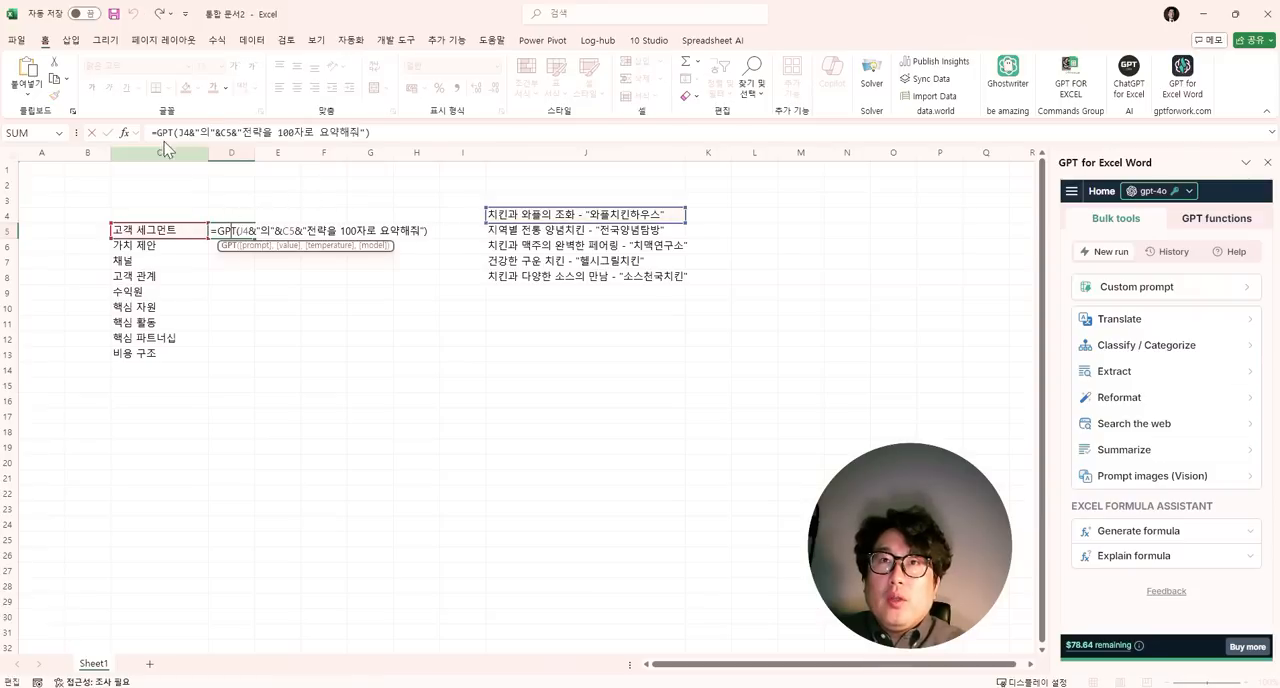
double_click(188, 131)
key("F4")
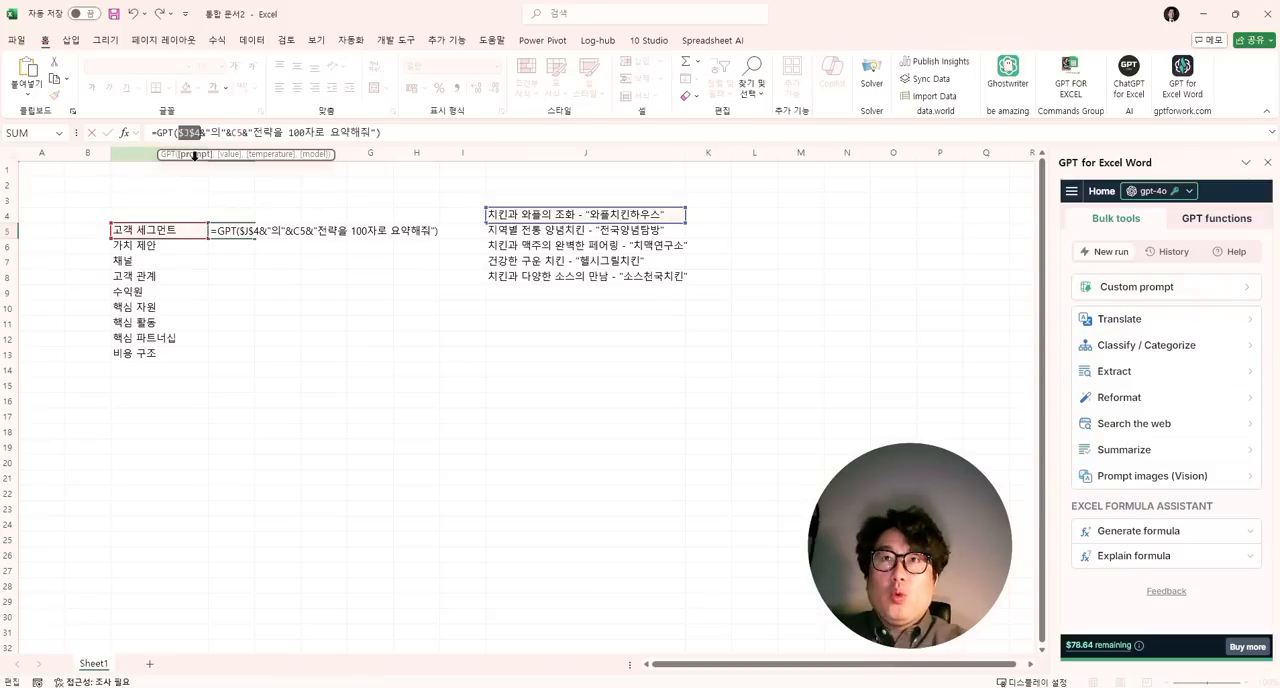
key("Return")
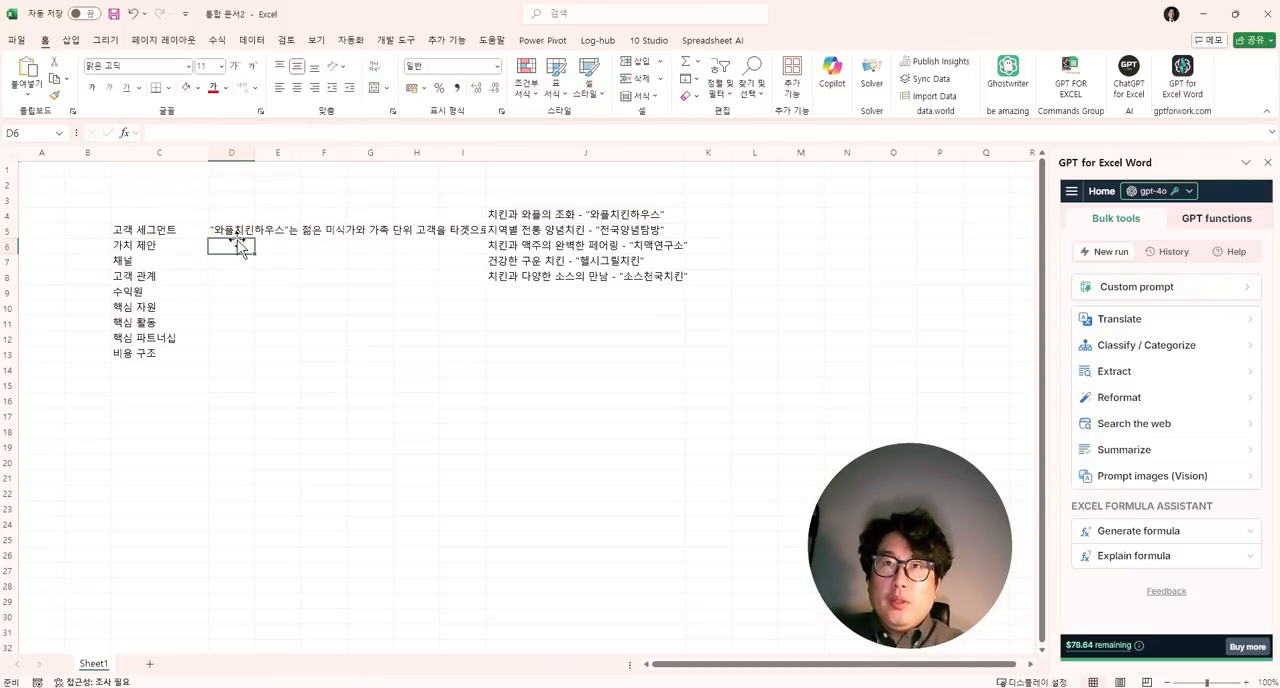
- Fill the D5 formula down to D13 and widen column D to about five times its width
left_click(251, 232)
left_click_drag(253, 234, 251, 356)
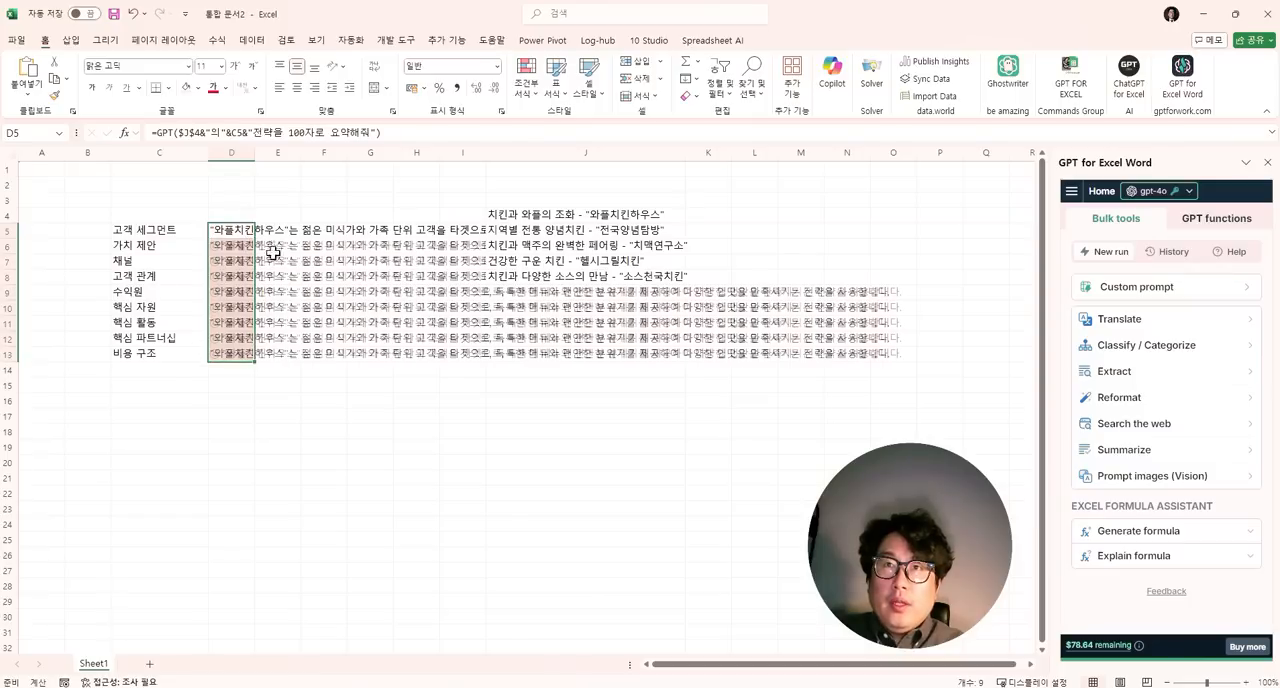
left_click_drag(251, 152, 462, 155)
- Go through the business model elements in C5:C10 one by one
left_click(173, 229)
left_click(171, 245)
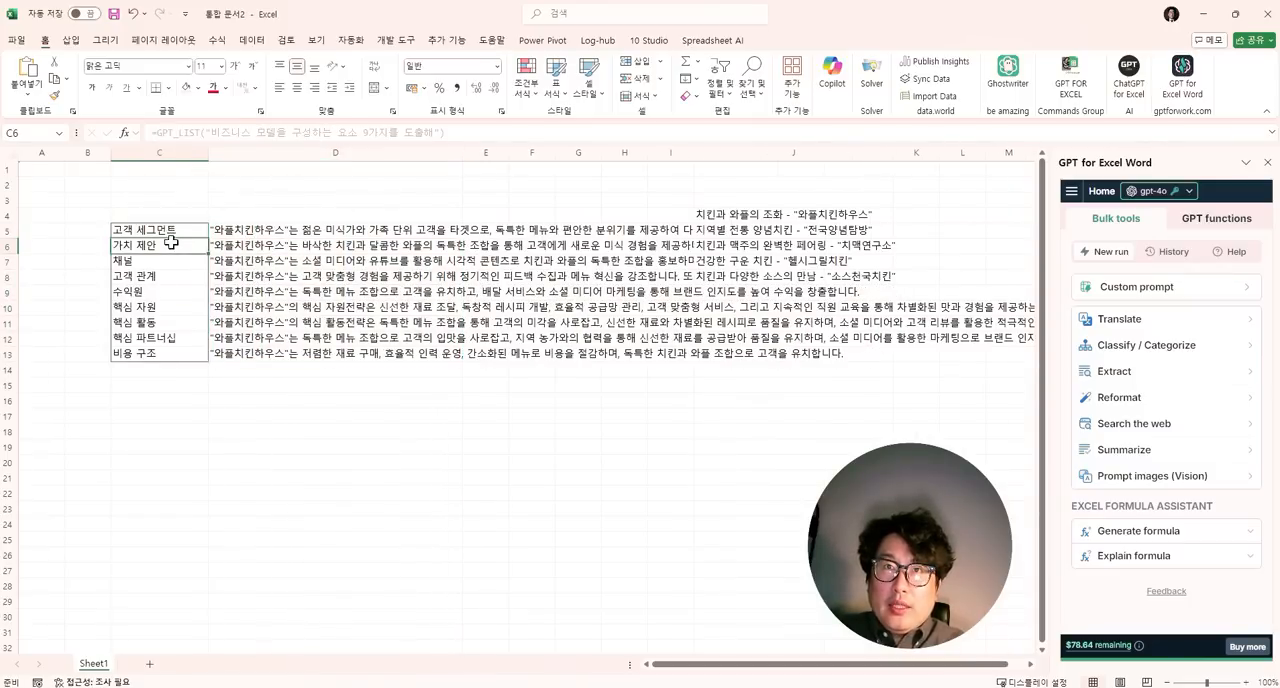
left_click(168, 262)
left_click(167, 278)
left_click(164, 296)
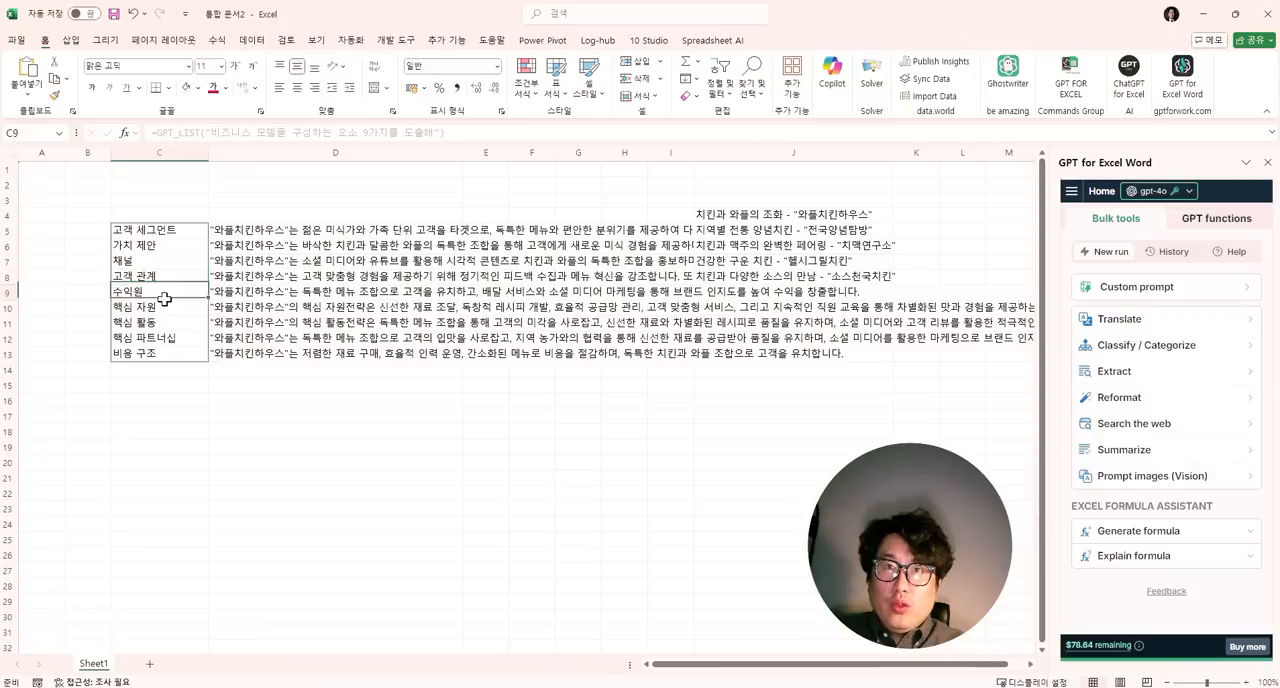
left_click(163, 305)
- Enter the headers "비즈니모델요소" in C4 and "설명" in D4
left_click(161, 215)
type("비즈니모델ㅇ")
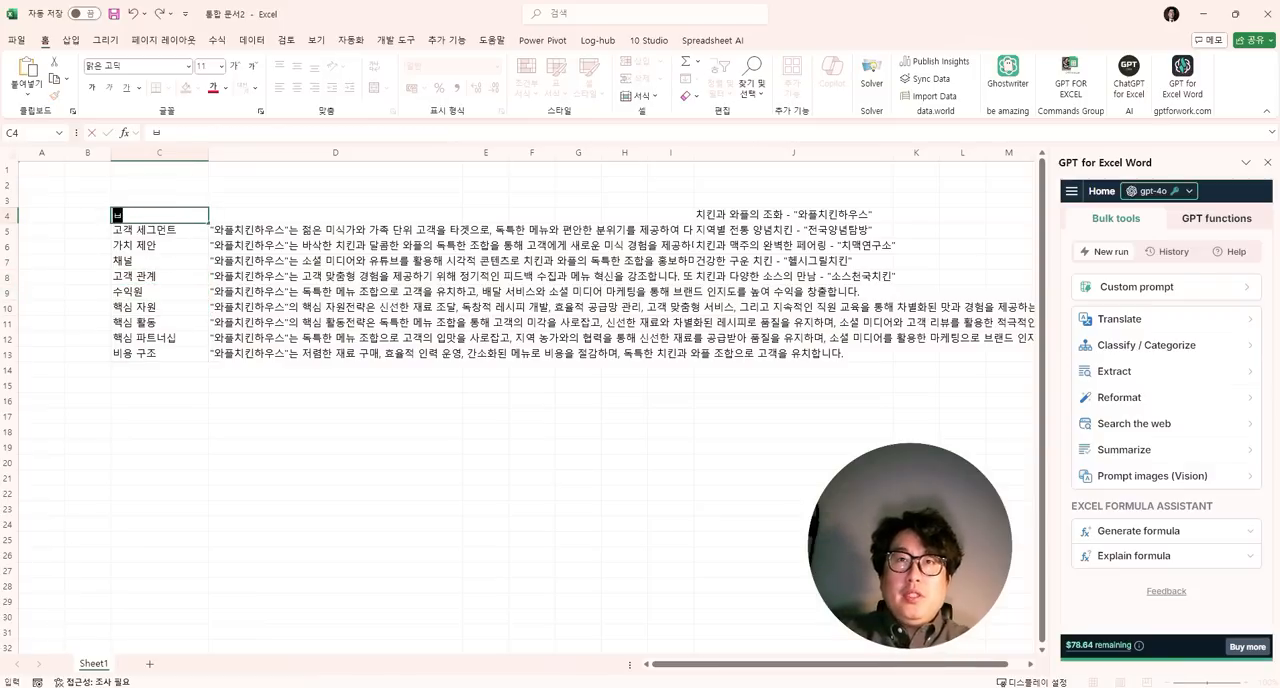
type("요소")
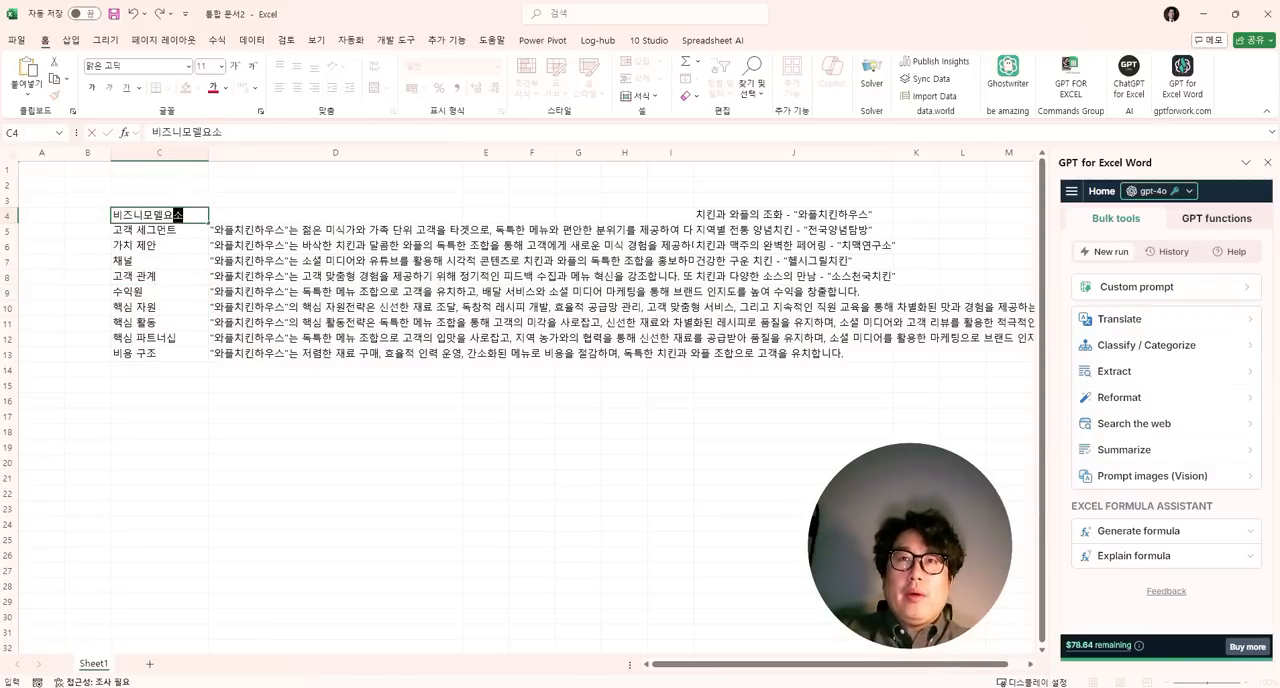
key("Tab")
type("설명")
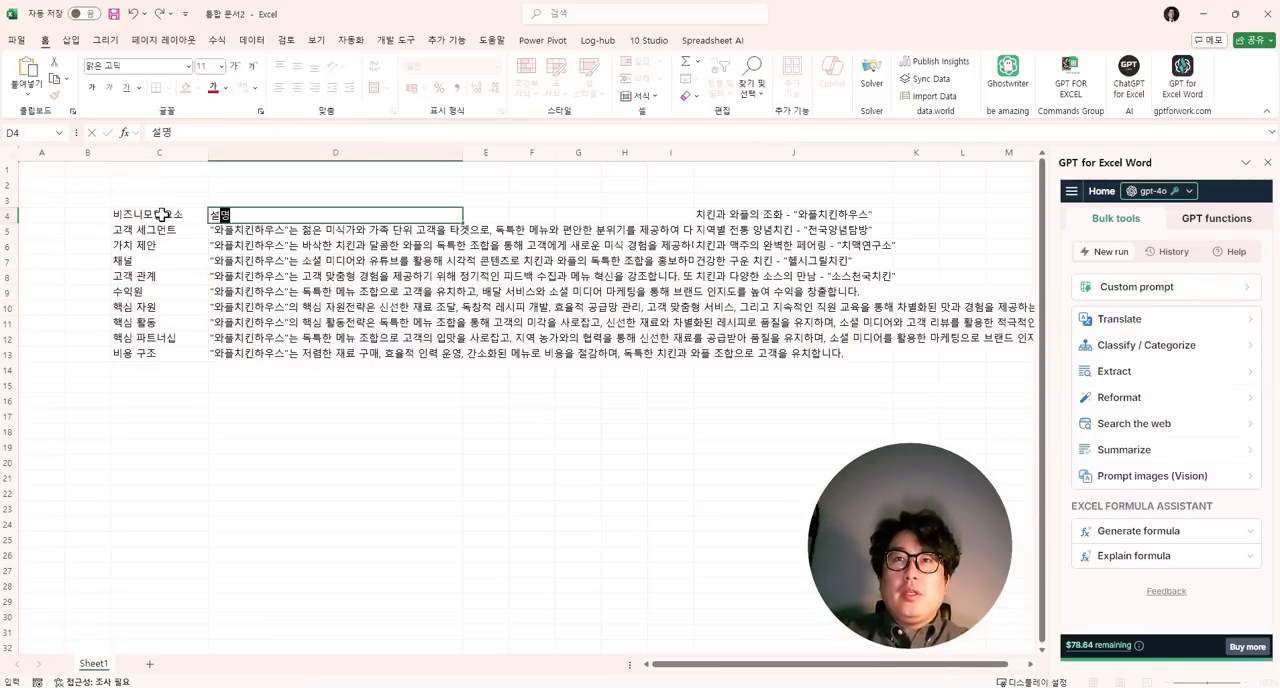
key("Return")
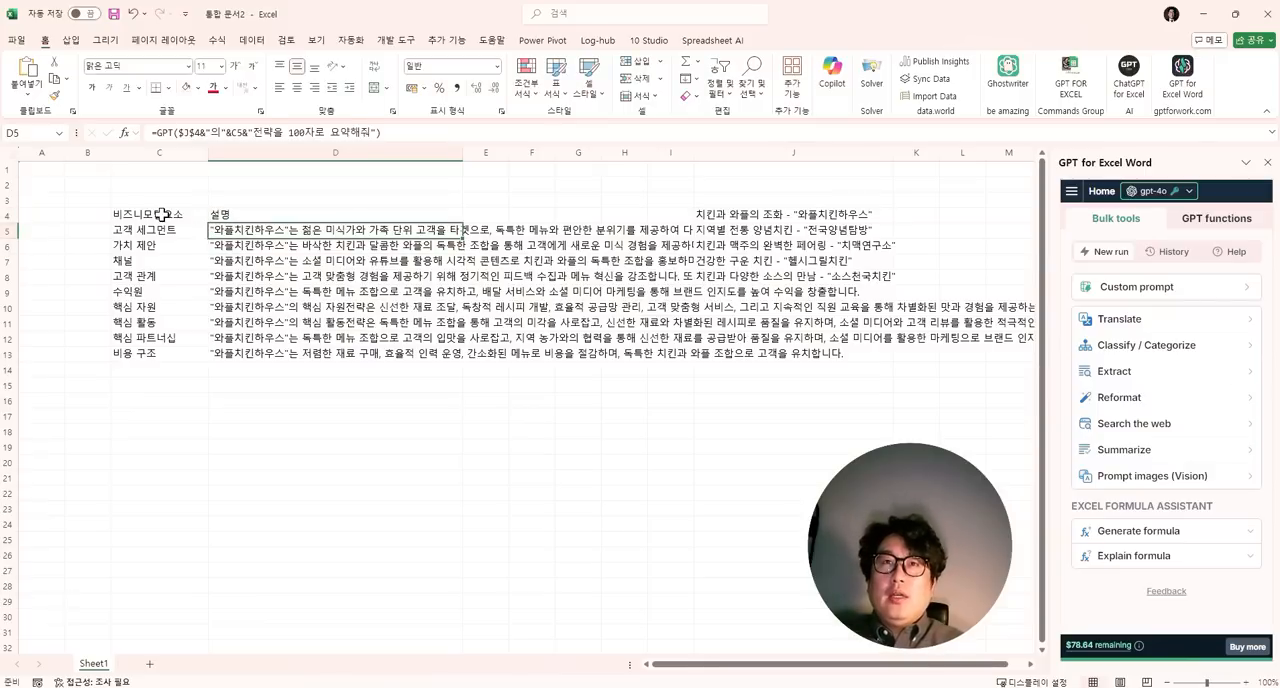
- Make rows 5 to 13 much taller and wrap the text in D5:D13
left_click_drag(9, 234, 14, 472)
left_click(286, 317)
scroll(294, 331, "down", 2)
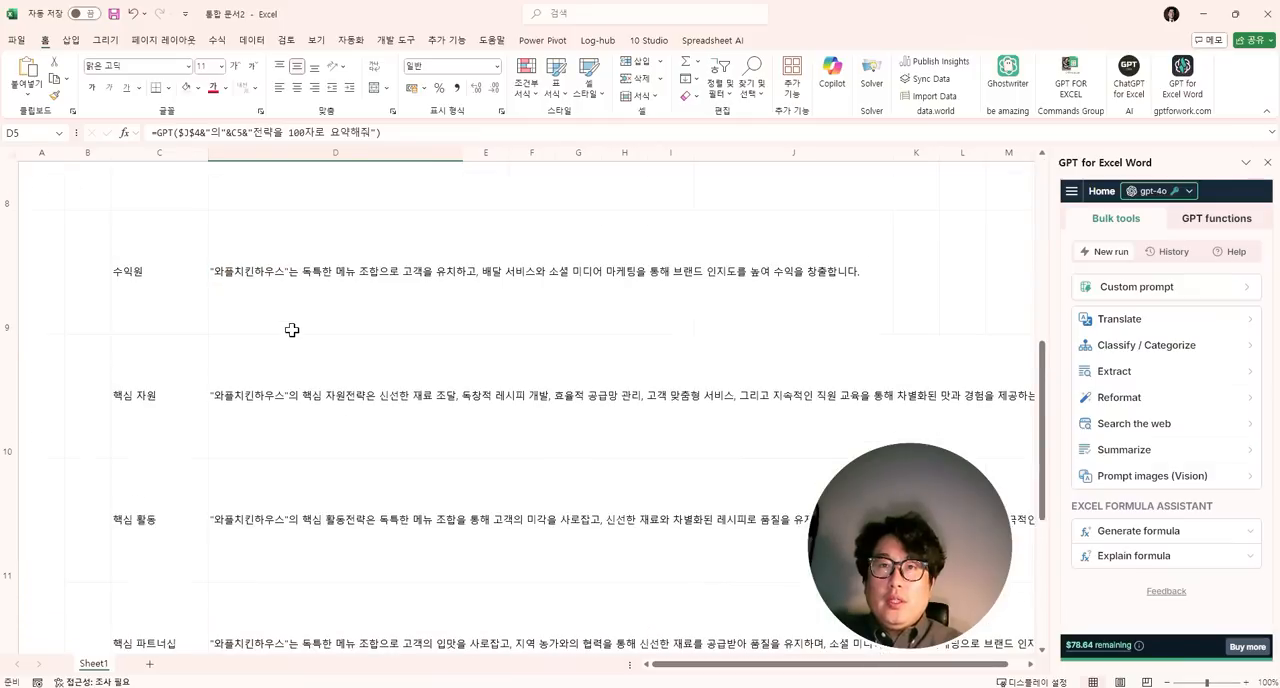
left_click(305, 384, "shift")
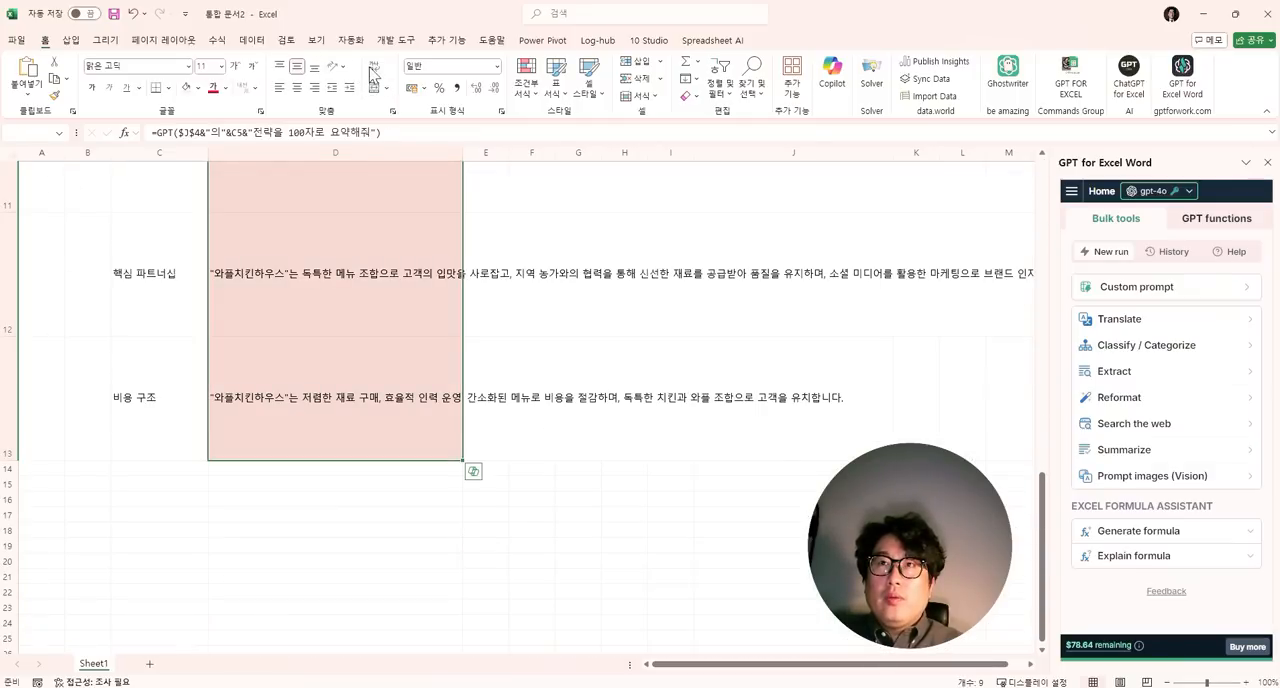
left_click(373, 68)
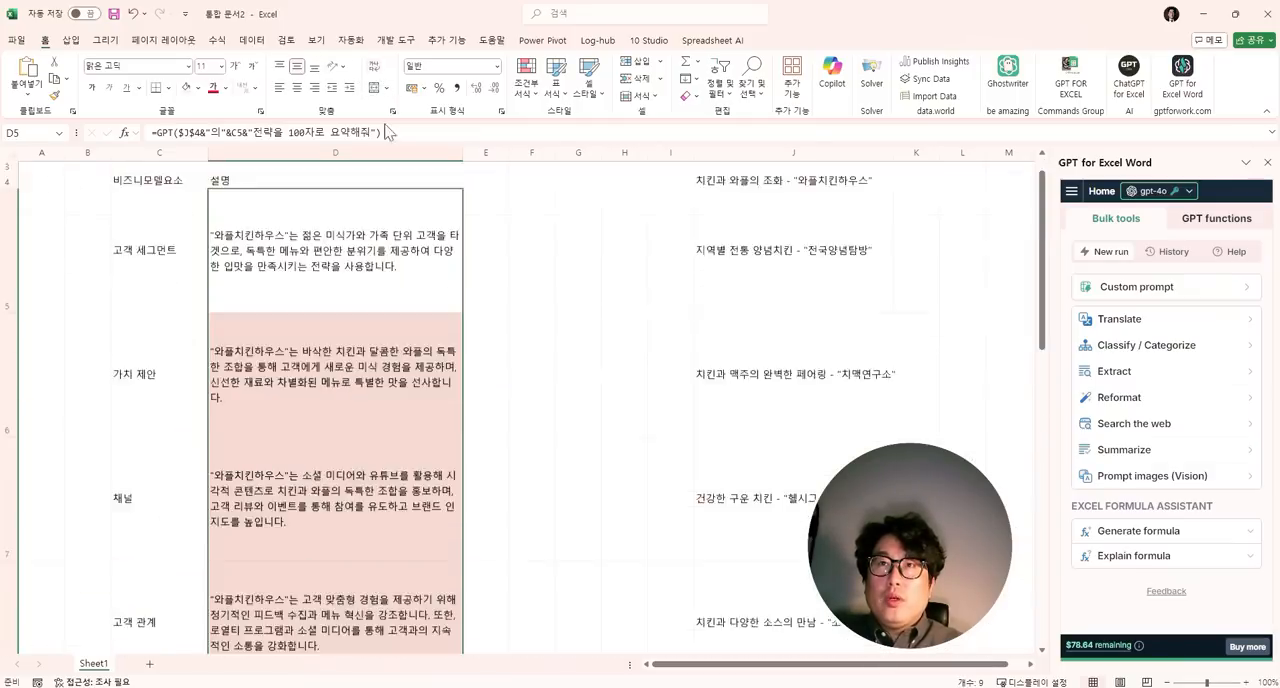
- Reduce the height of rows 5 to 13 together to a bit less than half
left_click(16, 258)
scroll(49, 357, "down", 2)
scroll(54, 370, "down", 5)
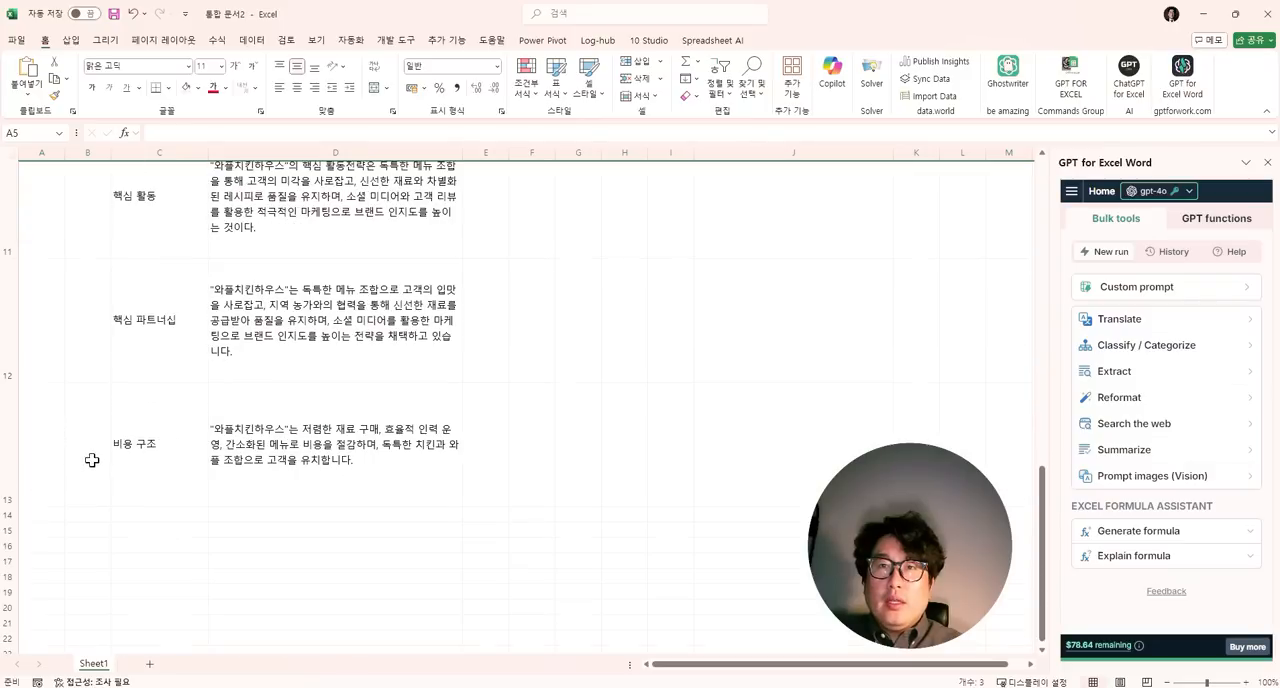
left_click(9, 440, "shift")
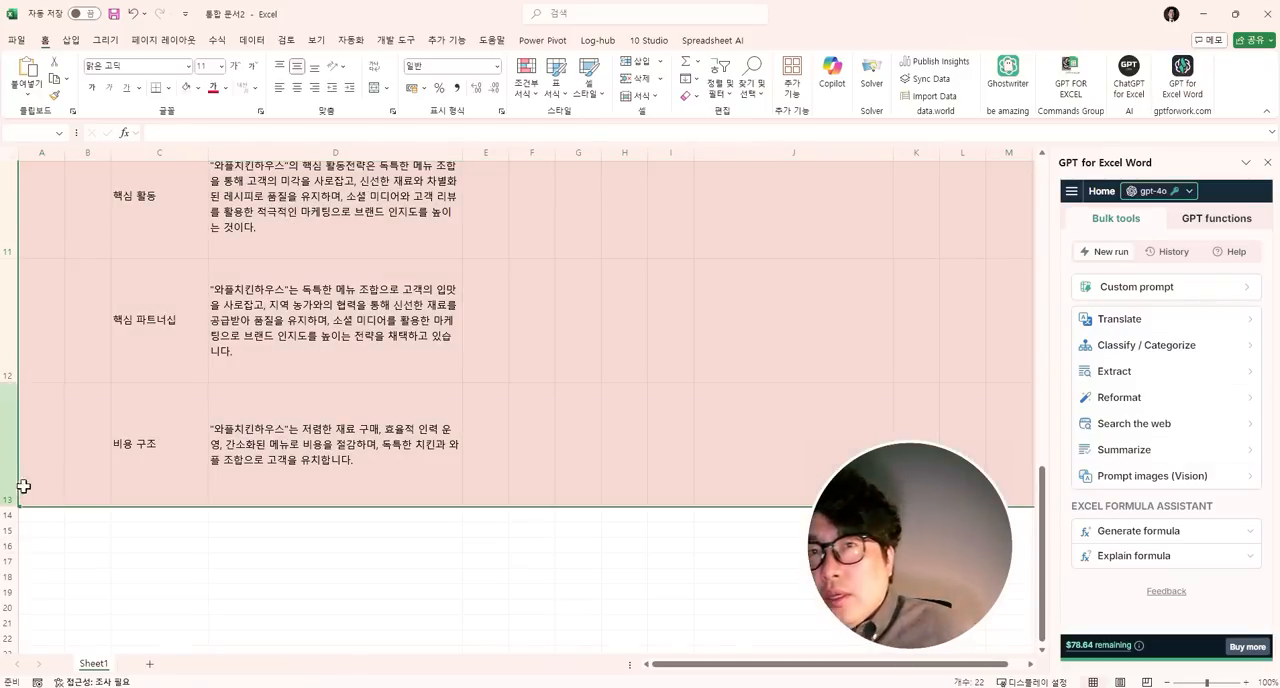
left_click_drag(14, 507, 23, 440)
scroll(311, 246, "up", 10)
left_click(325, 287)
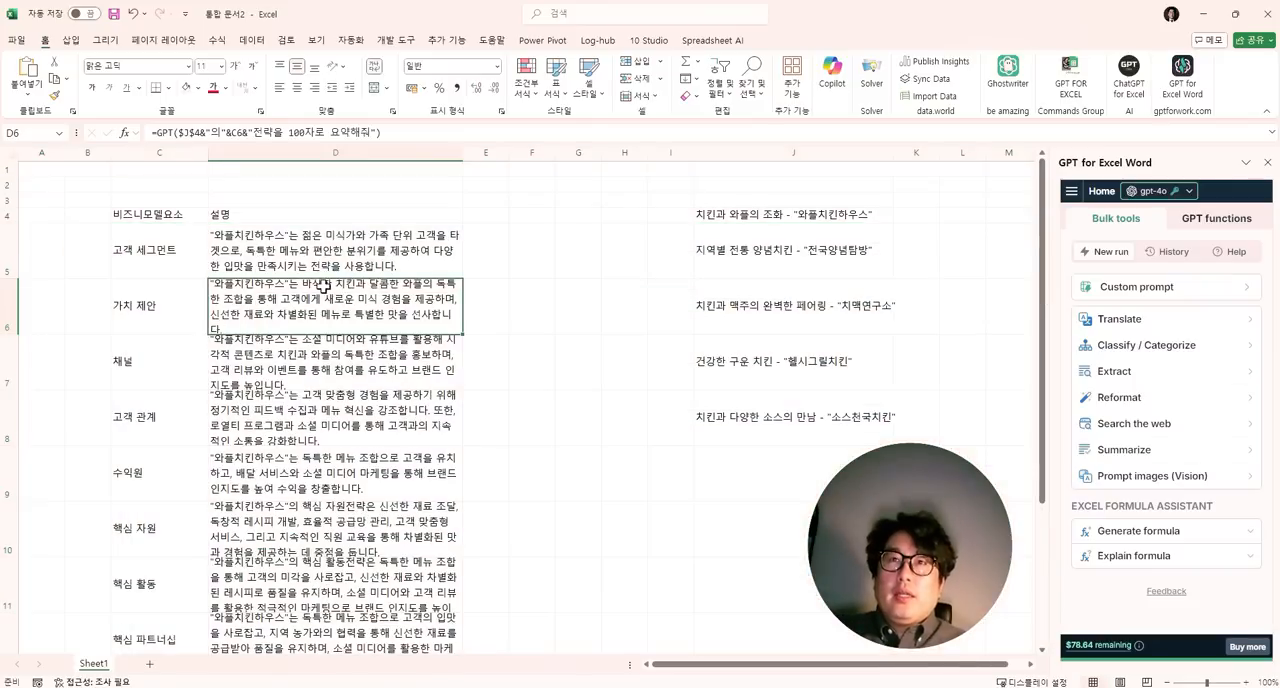
- Reduce the font size of the strategy texts in D5:D13 to 10
left_click(322, 252)
scroll(331, 357, "down", 2)
left_click(286, 603, "shift")
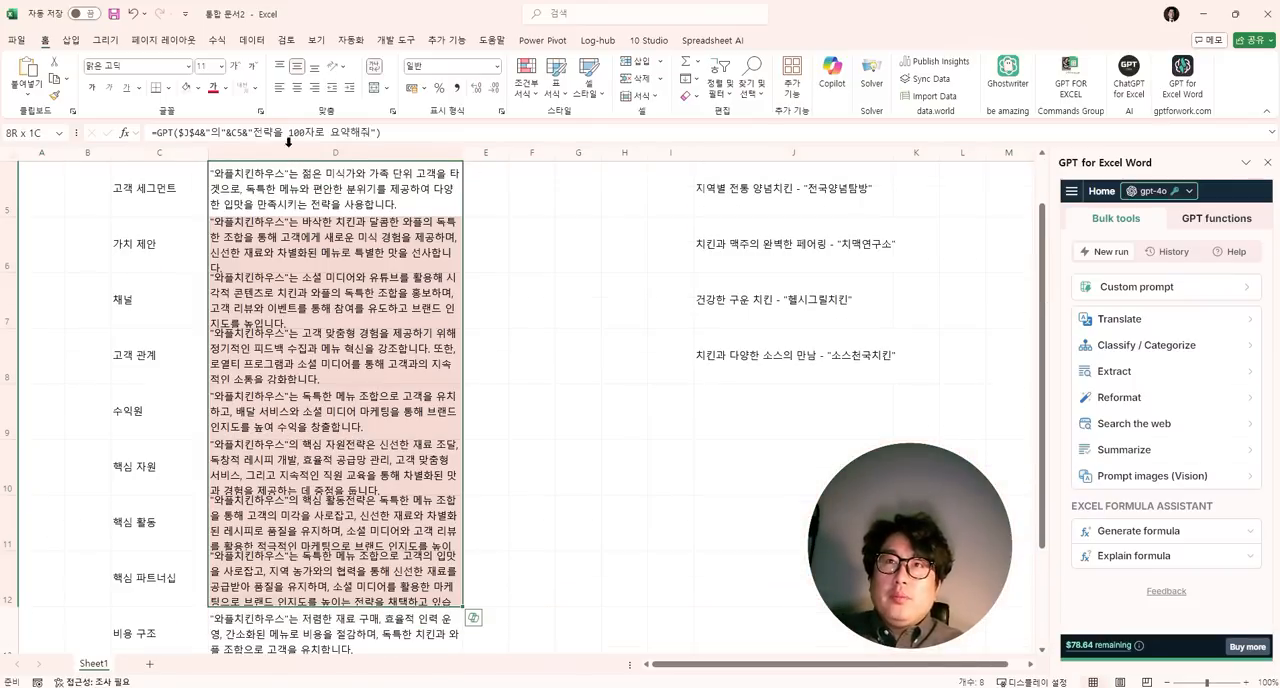
left_click(255, 68)
left_click(252, 284)
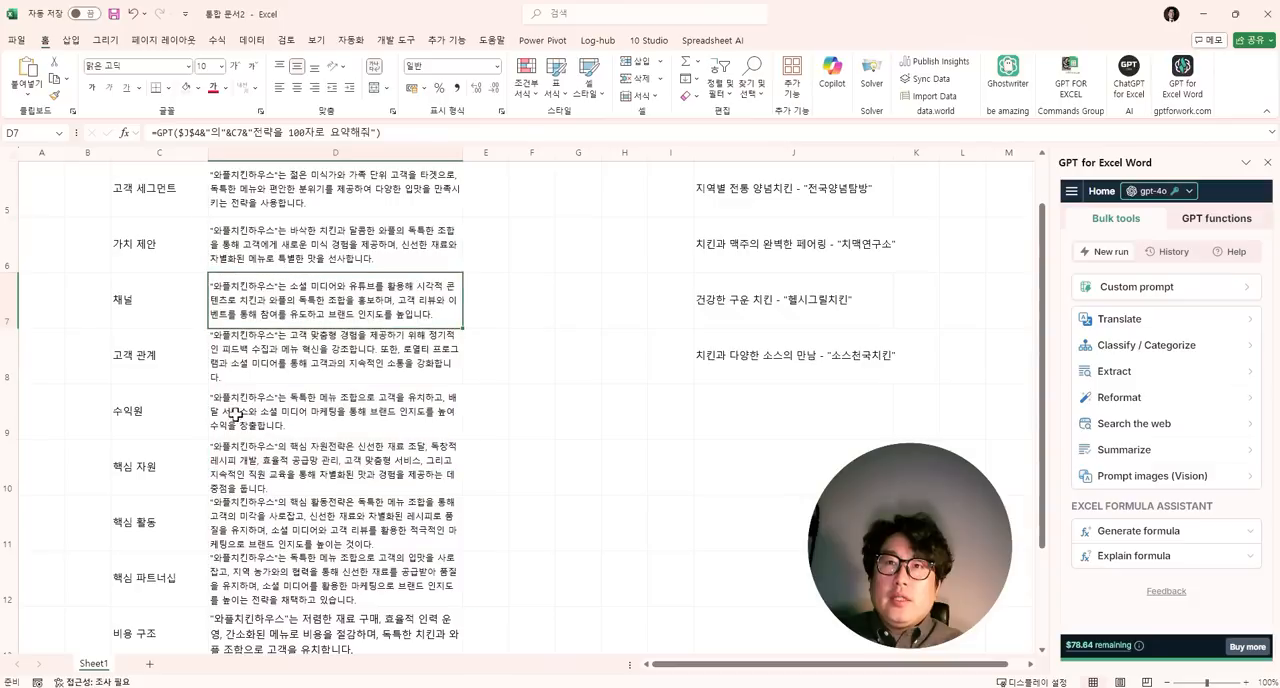
left_click(265, 627)
left_click(252, 69)
scroll(265, 339, "down", 5)
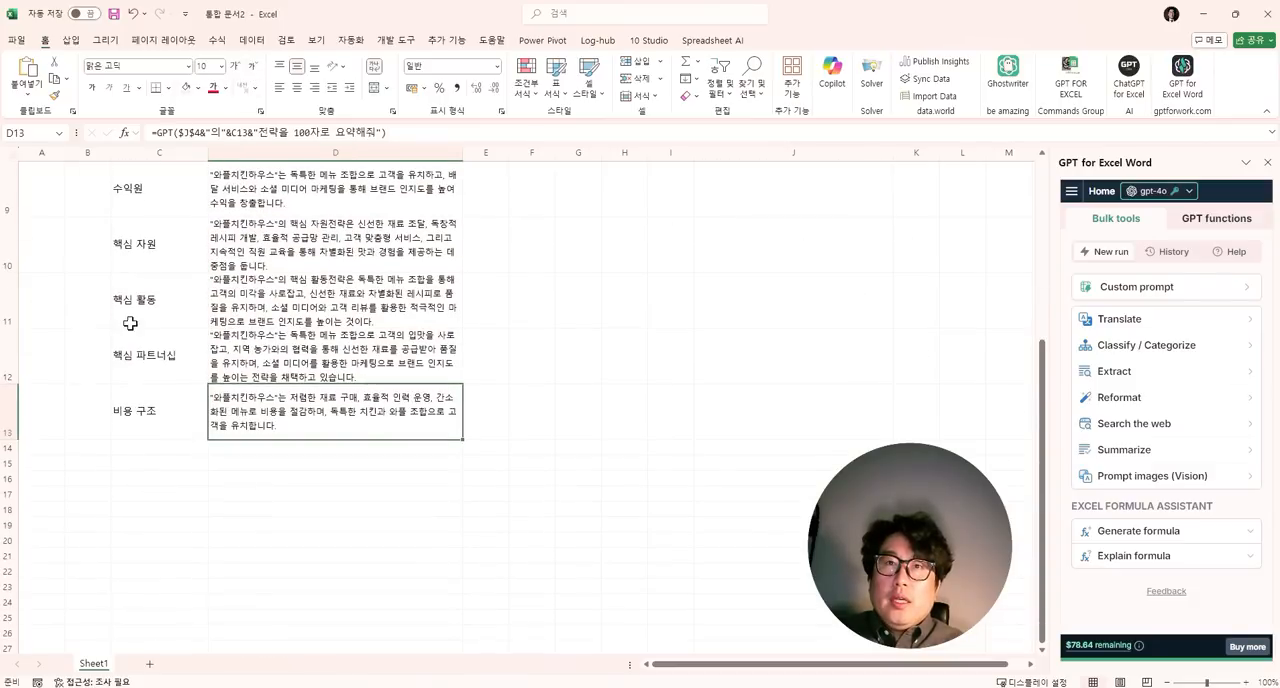
- Review each business model element in column C alongside its generated strategy in column D
left_click(130, 322)
scroll(142, 285, "up", 2)
scroll(143, 285, "up", 3)
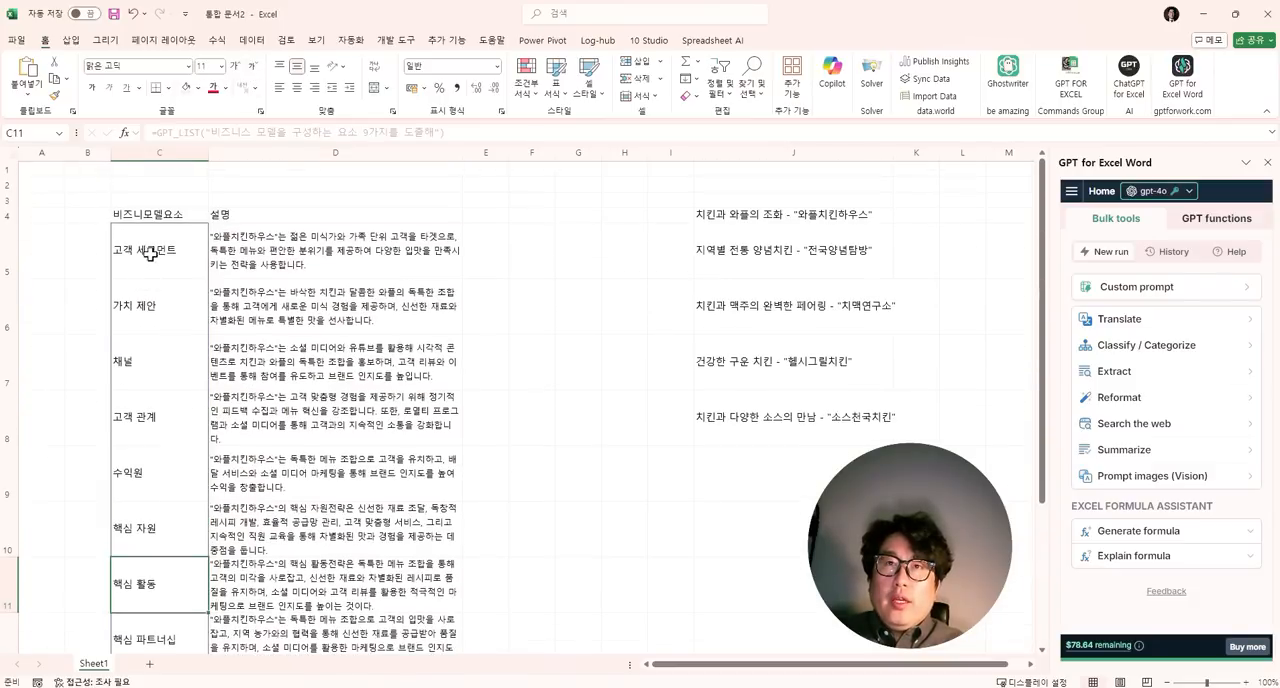
left_click(147, 365)
left_click(152, 414)
left_click(312, 372)
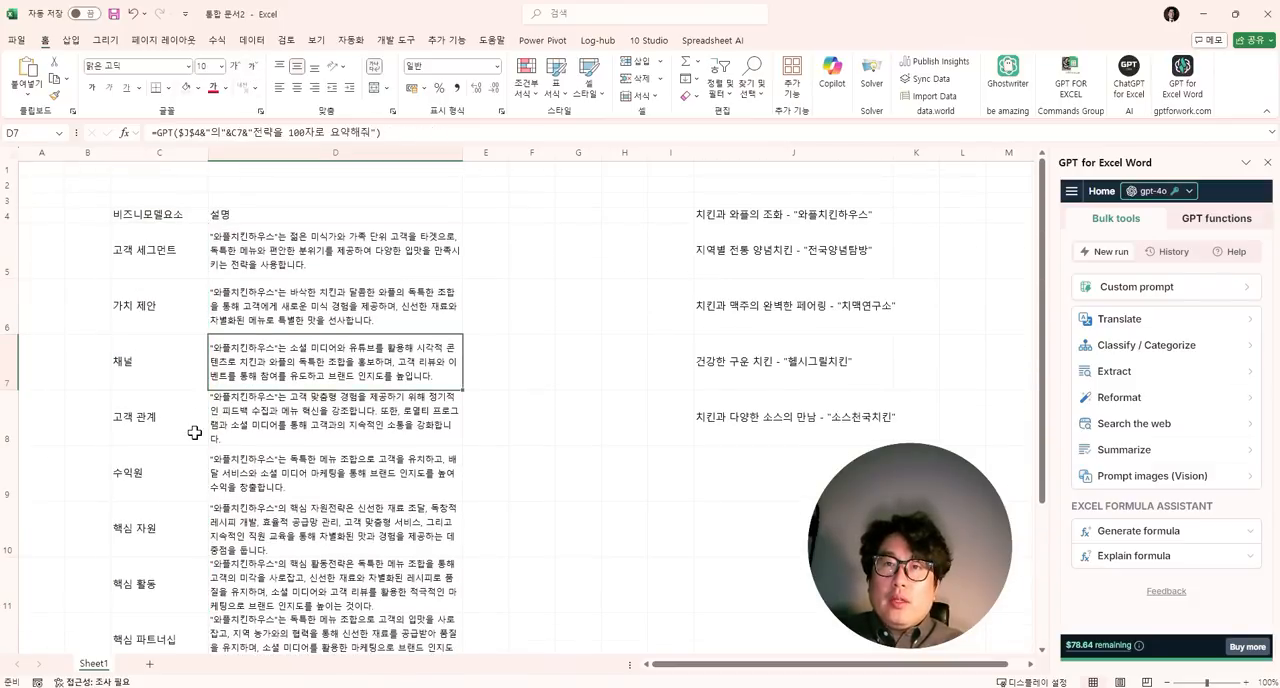
left_click(160, 424)
left_click(275, 424)
left_click(162, 474)
left_click(280, 473)
left_click(165, 528)
left_click(303, 529)
left_click(165, 580)
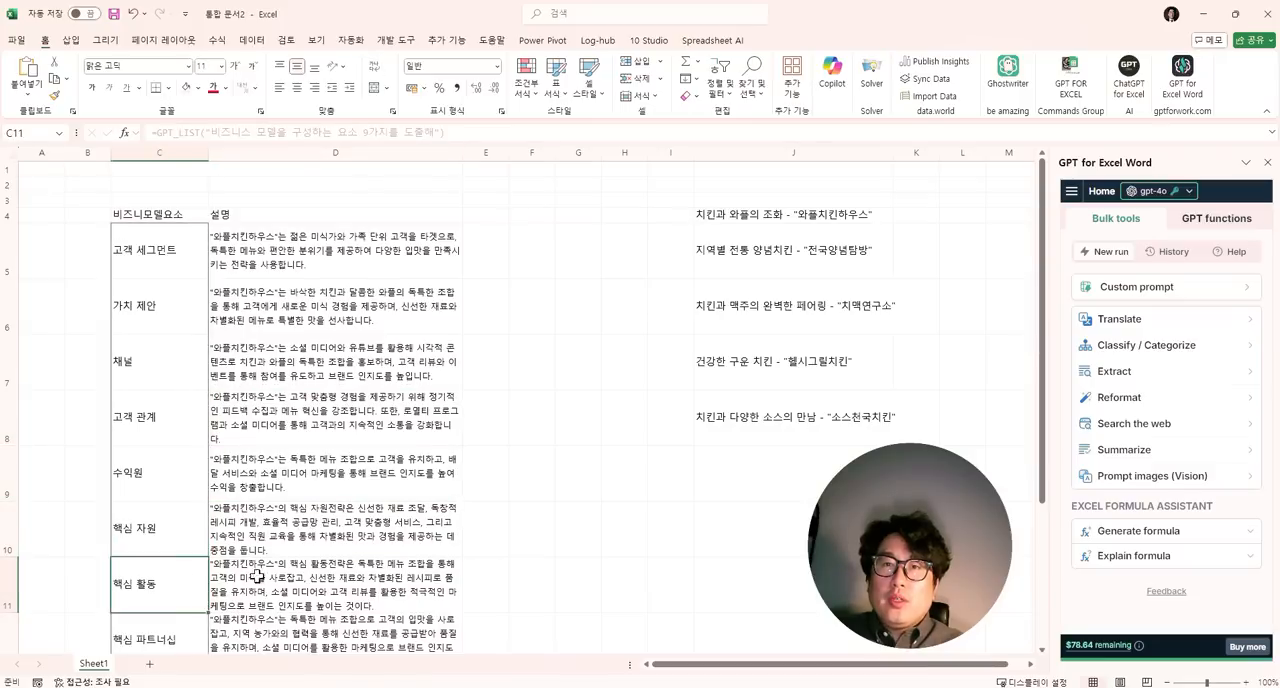
left_click(285, 580)
left_click(168, 630)
left_click(298, 624)
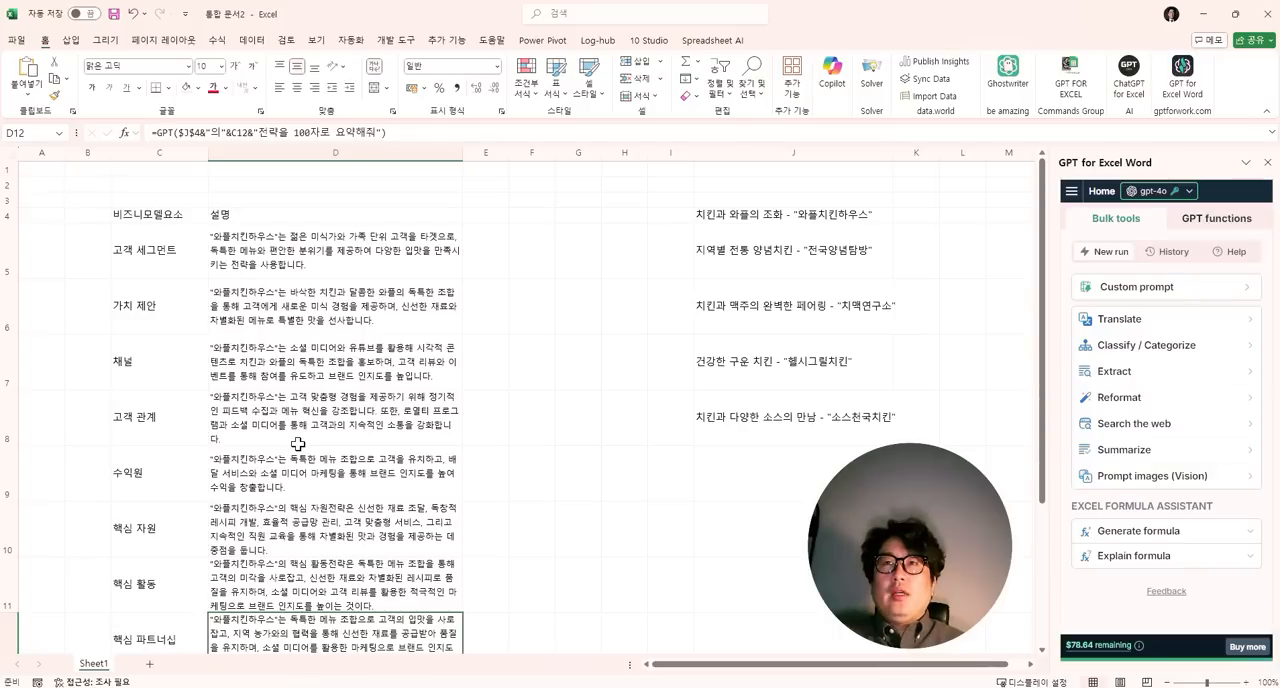
left_click(248, 264)
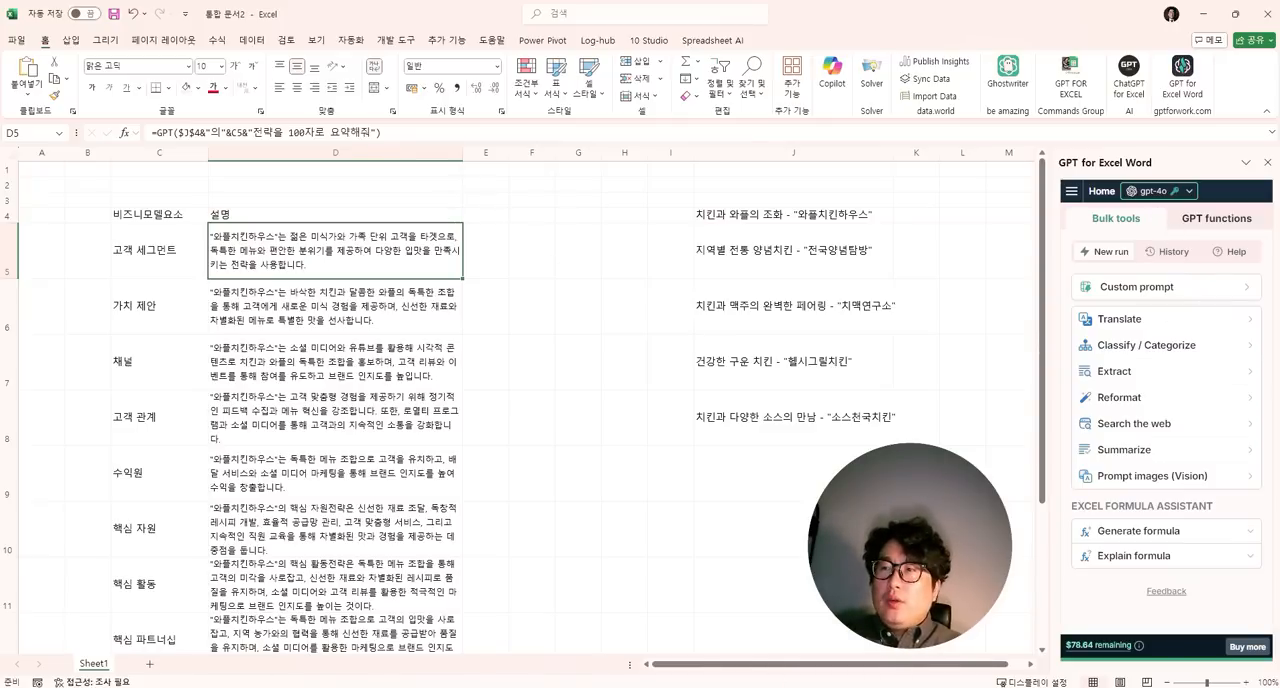
- Switch to the workbook 통합 문서1 and look through Sheet1, Sheet2 and Sheet3, ending on Sheet1
mouse_move(906, 686)
left_click(837, 655)
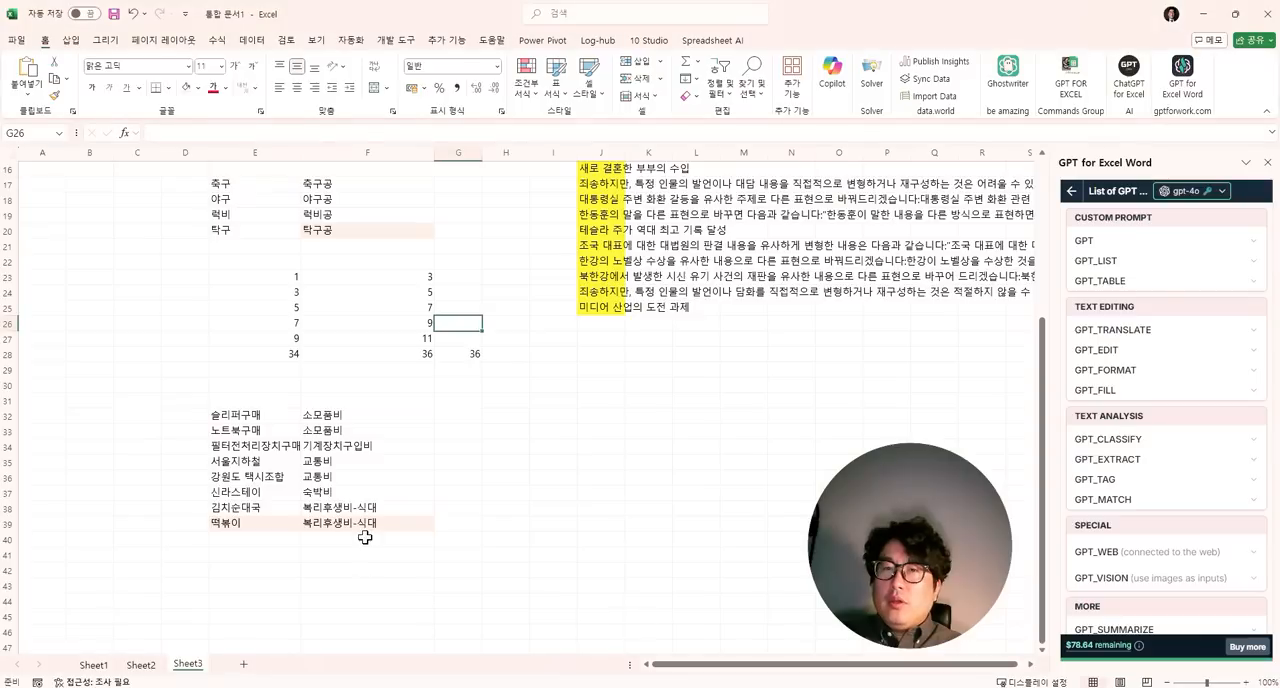
left_click(93, 665)
left_click(140, 664)
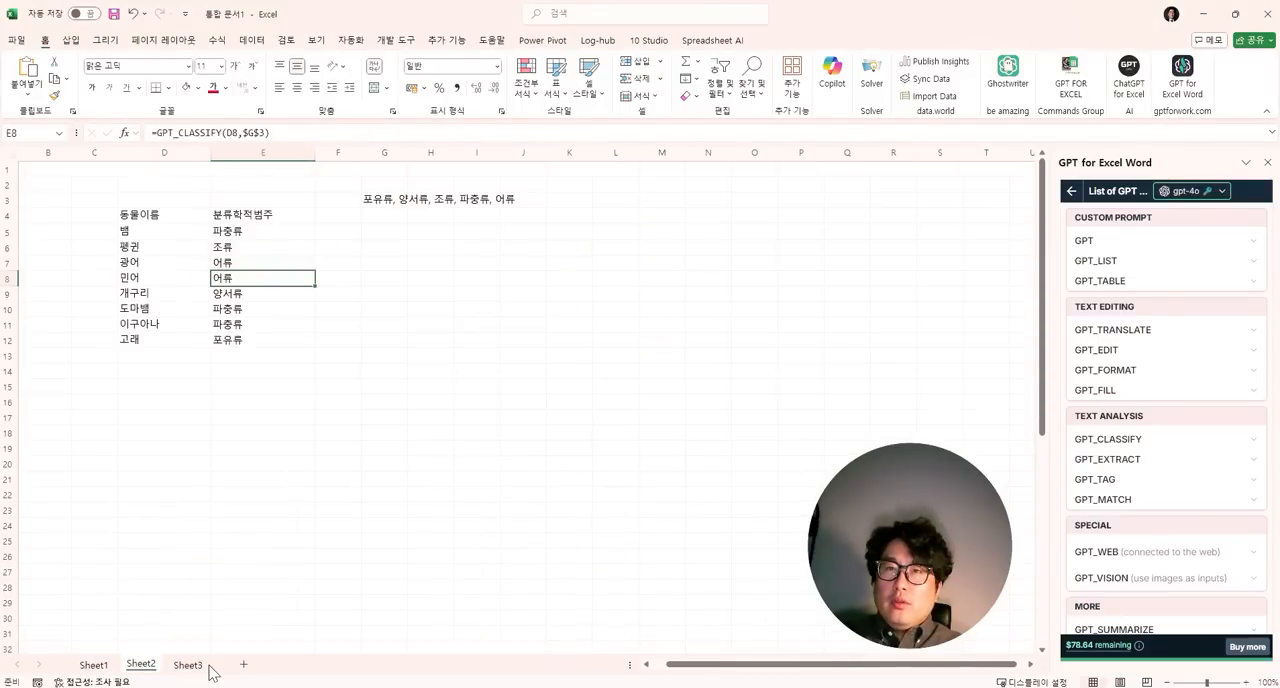
left_click(187, 665)
left_click(93, 665)
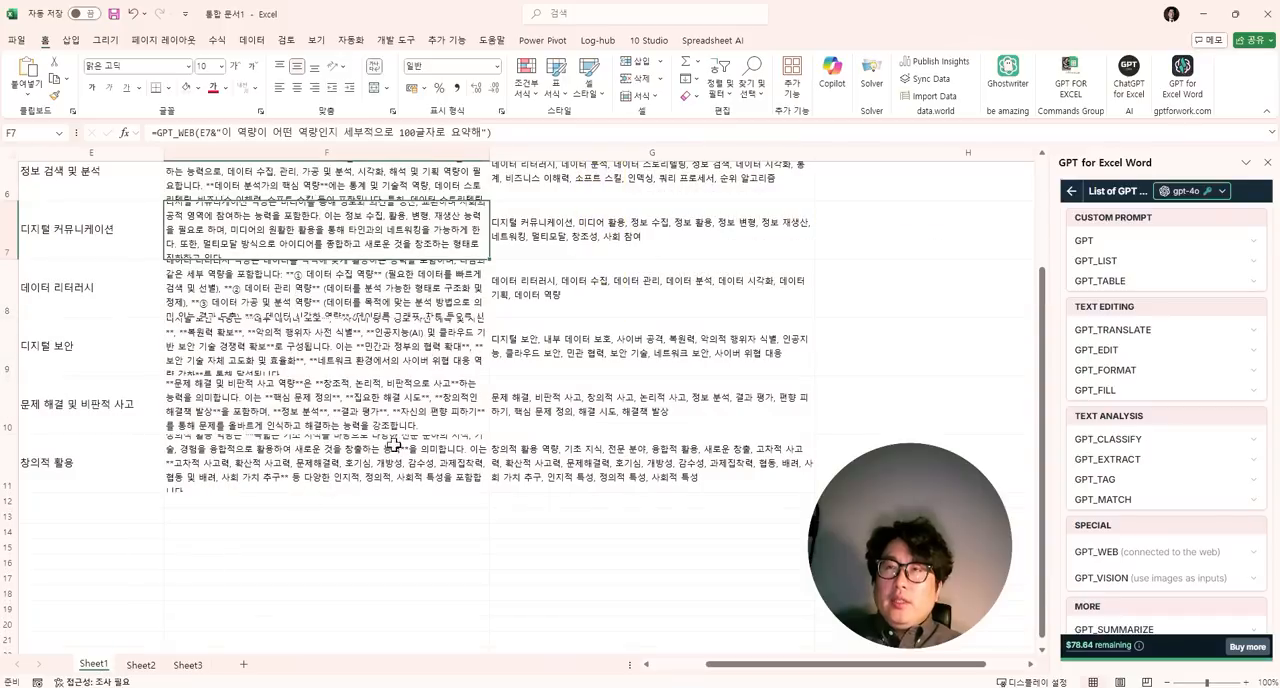
- Shade the header cells E4:H4 on Sheet1 with a light fill colour
left_click_drag(64, 214, 864, 213)
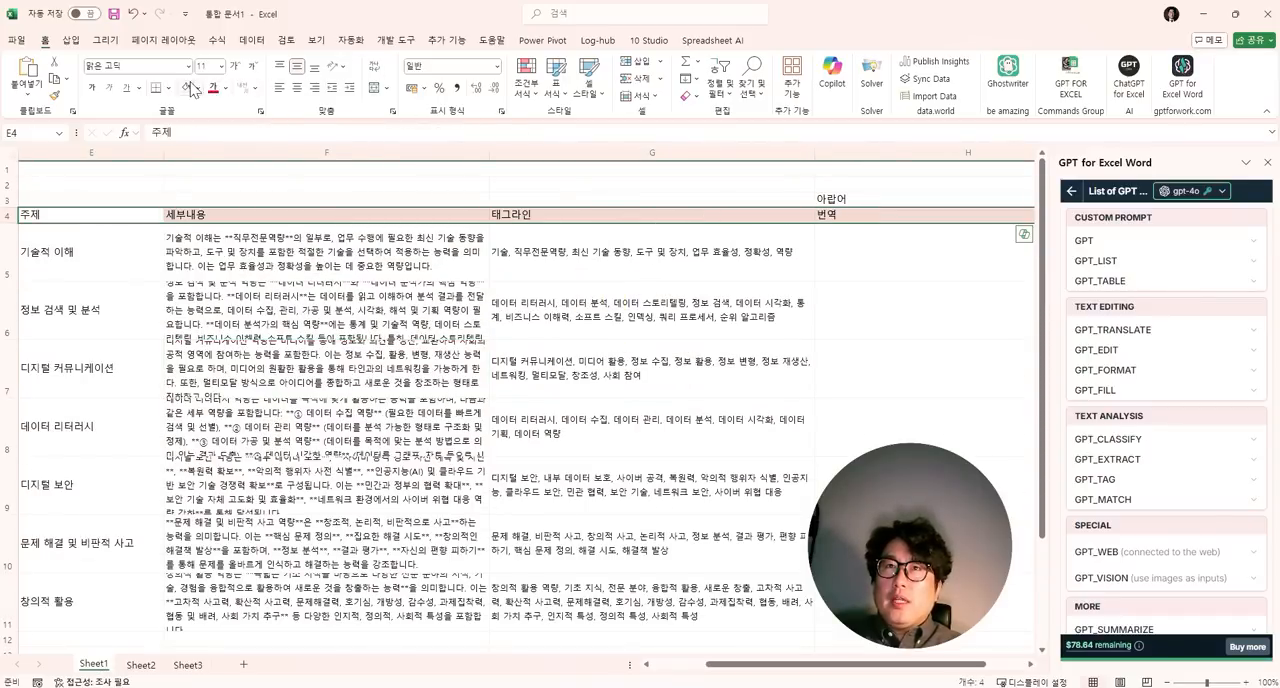
left_click(318, 242)
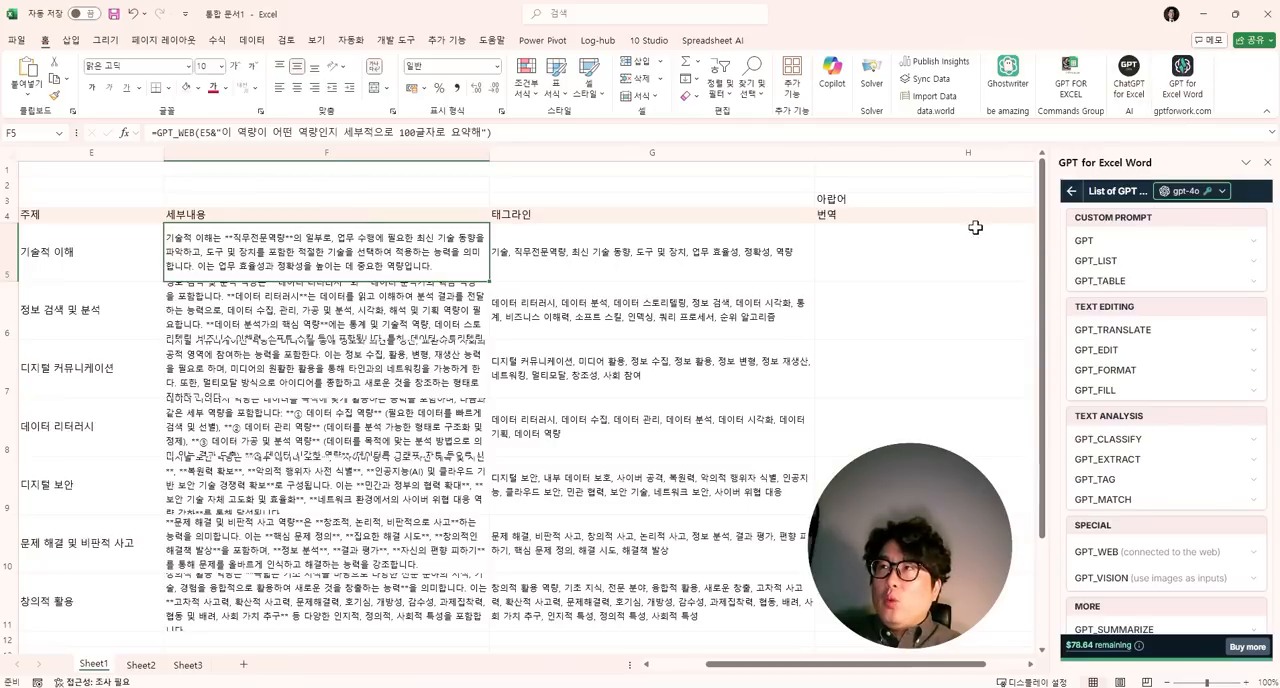
- Reopen the list of GPT functions from the add-in's home and expand the GPT_EDIT description
left_click(1072, 192)
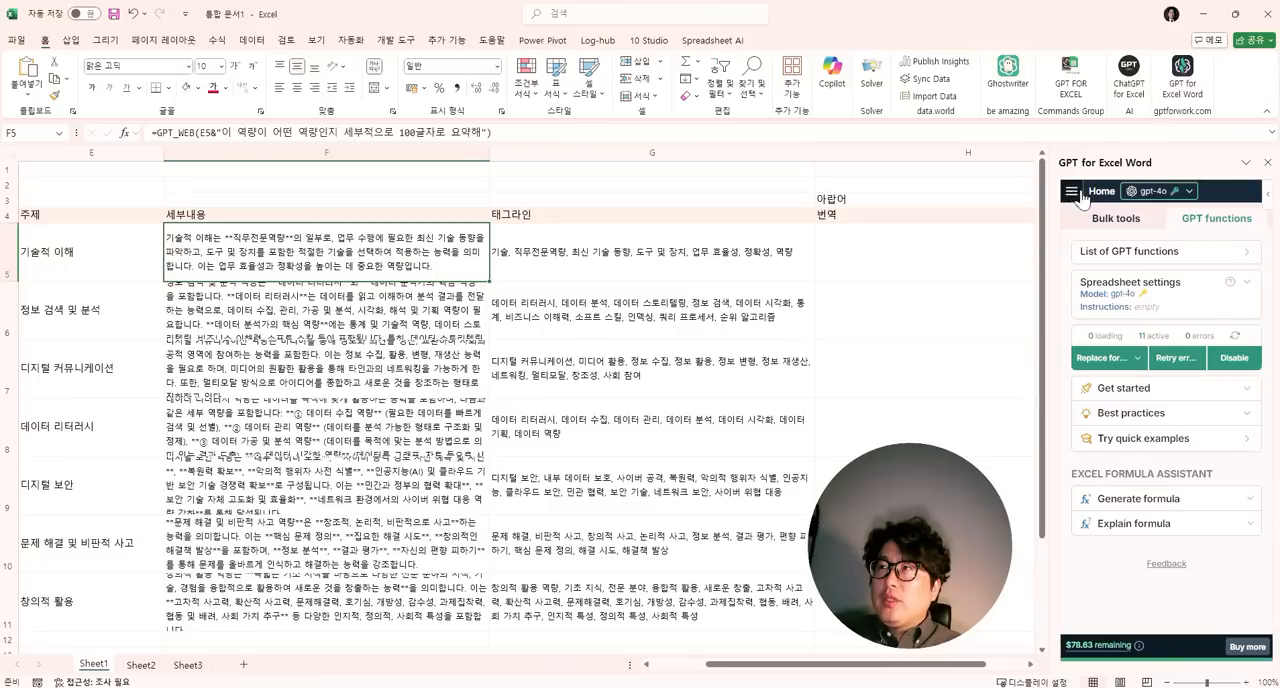
left_click(1127, 252)
left_click(1128, 352)
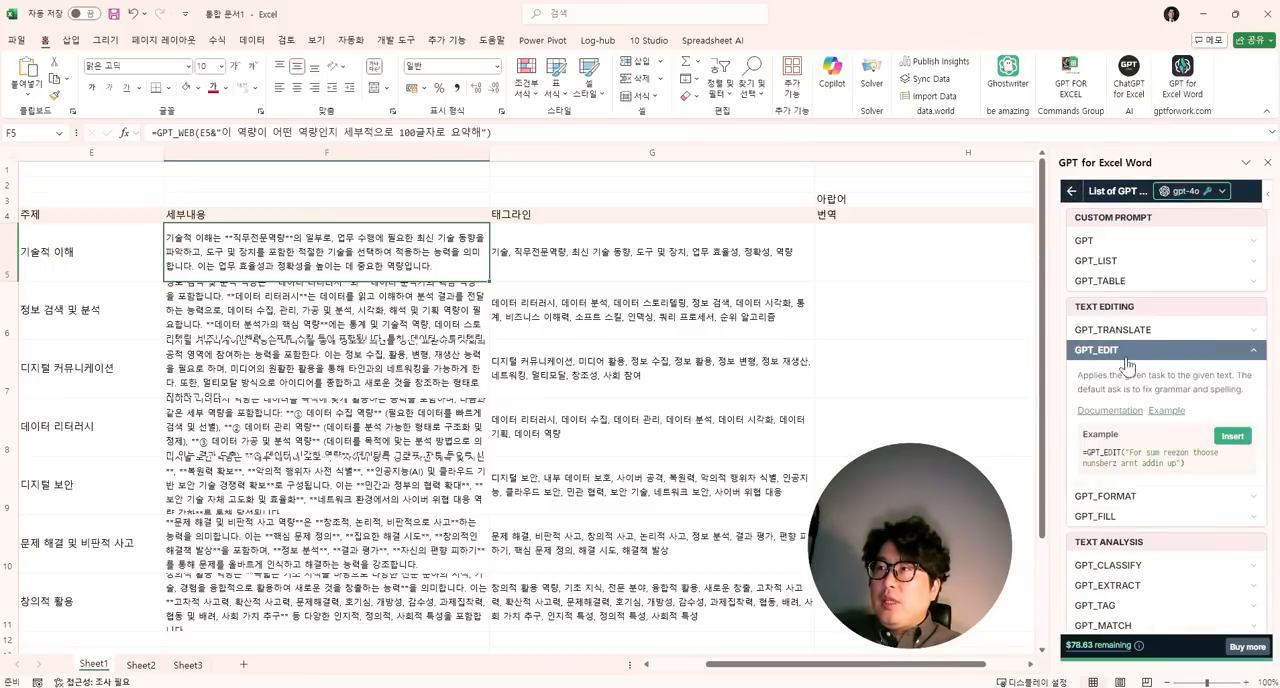
- Expand the GPT_TRANSLATE description and view the AISEARCH trend results in the Google Sheets spreadsheet before returning to the Excel workbook
left_click(1130, 329)
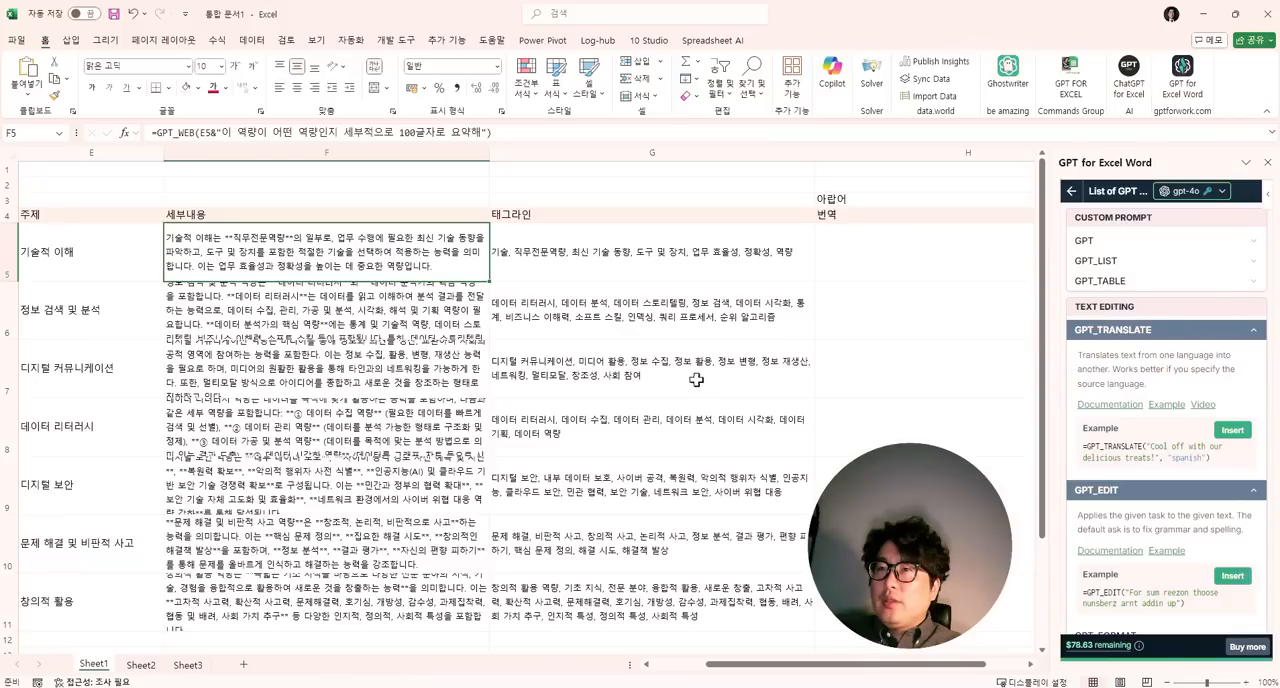
left_click(877, 686)
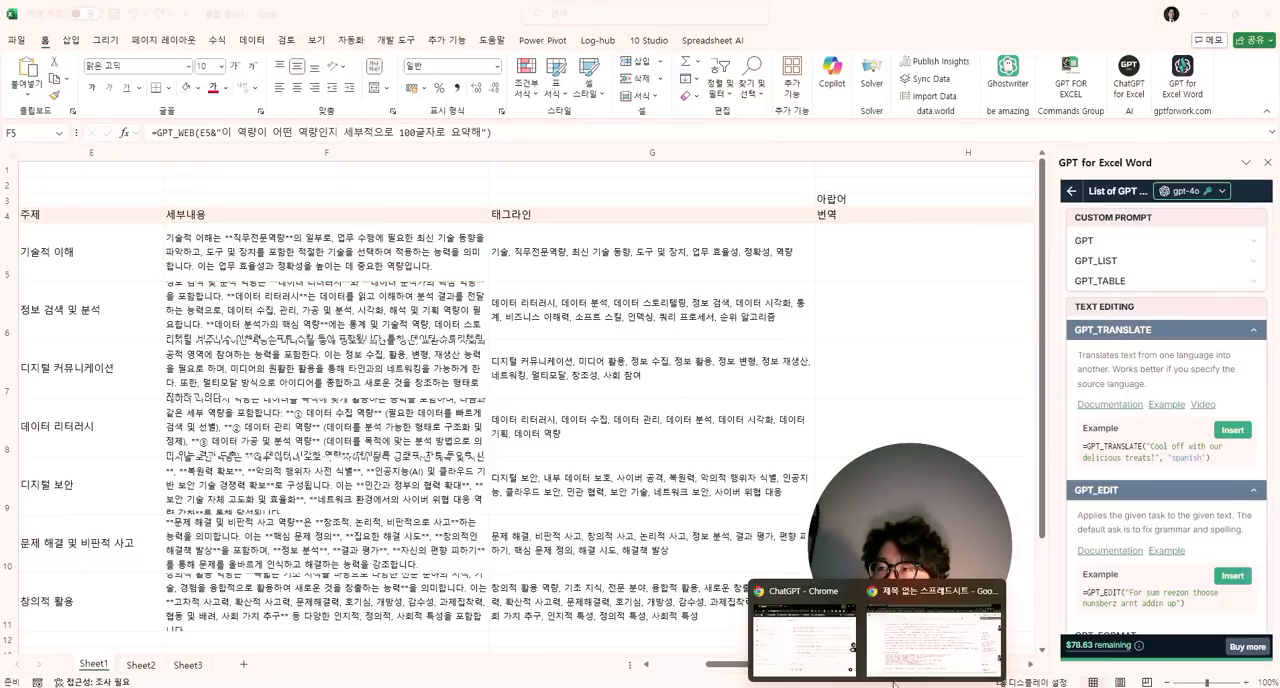
left_click(935, 625)
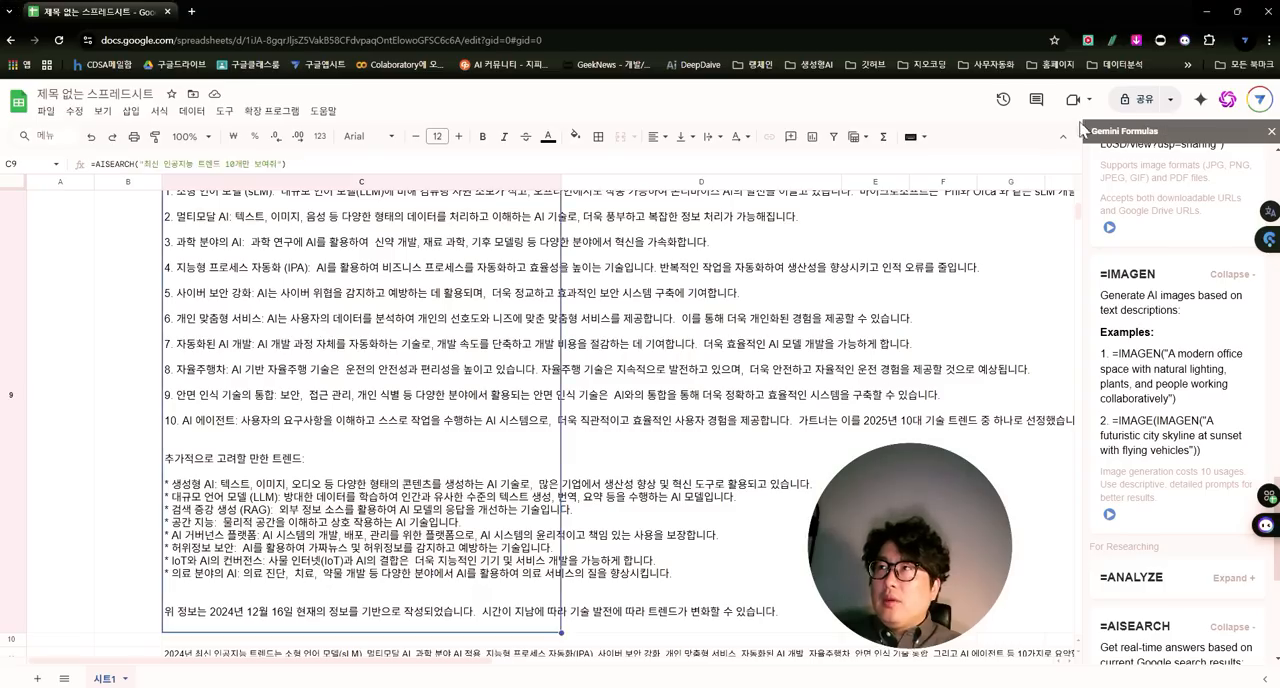
left_click_drag(700, 19, 700, 484)
left_click(441, 358)
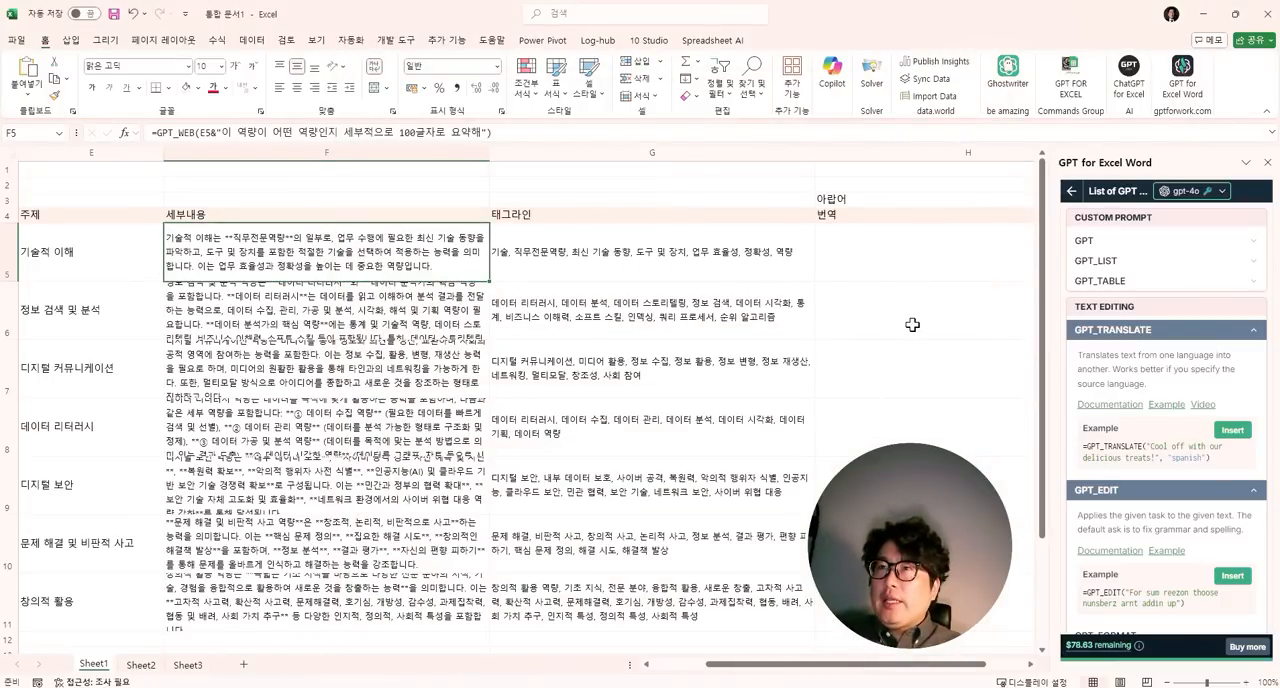
- Review the tagline formula in G5 and the rest of the GPT function list, highlighting the generated results in E5:G11 and ending on G9
left_click(712, 259)
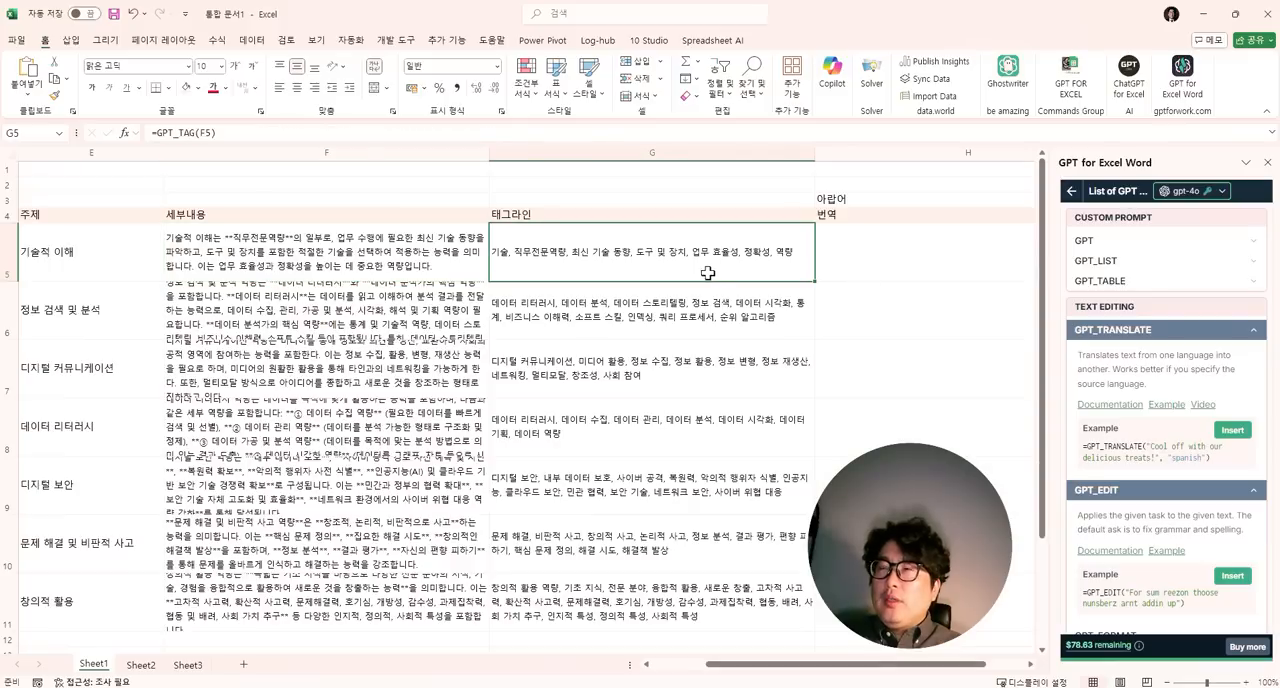
scroll(1175, 278, "down", 2)
scroll(1175, 278, "down", 3)
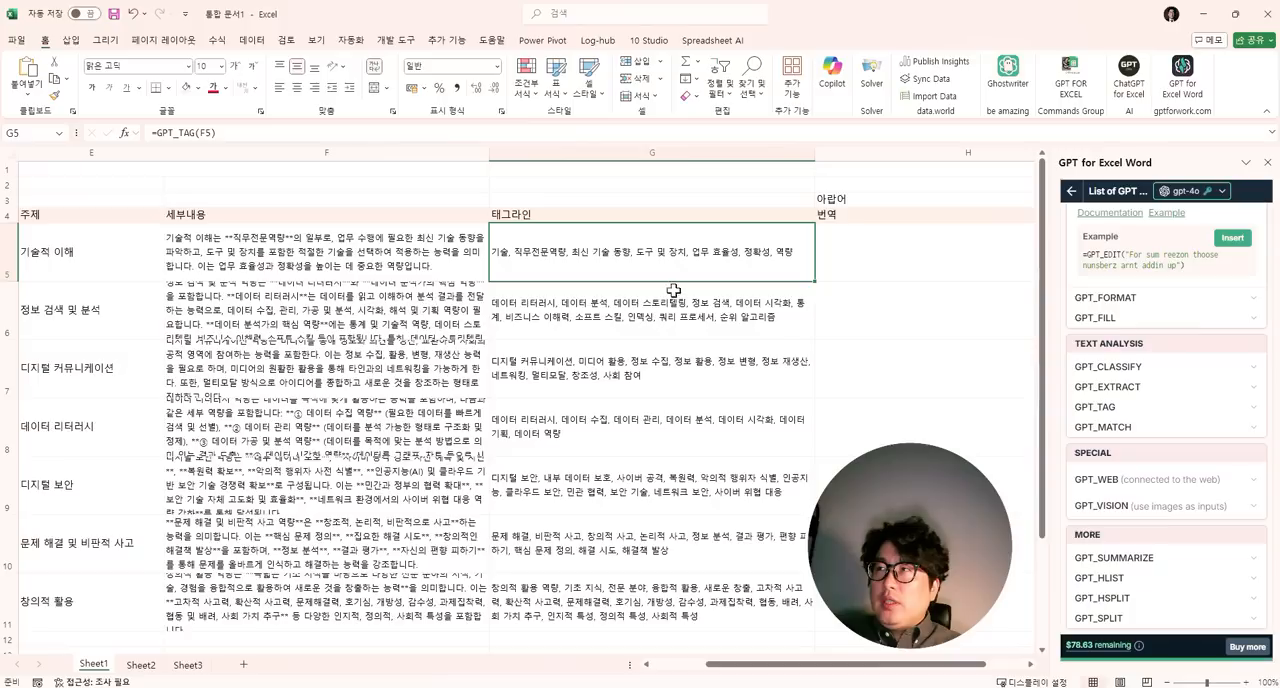
mouse_move(1085, 650)
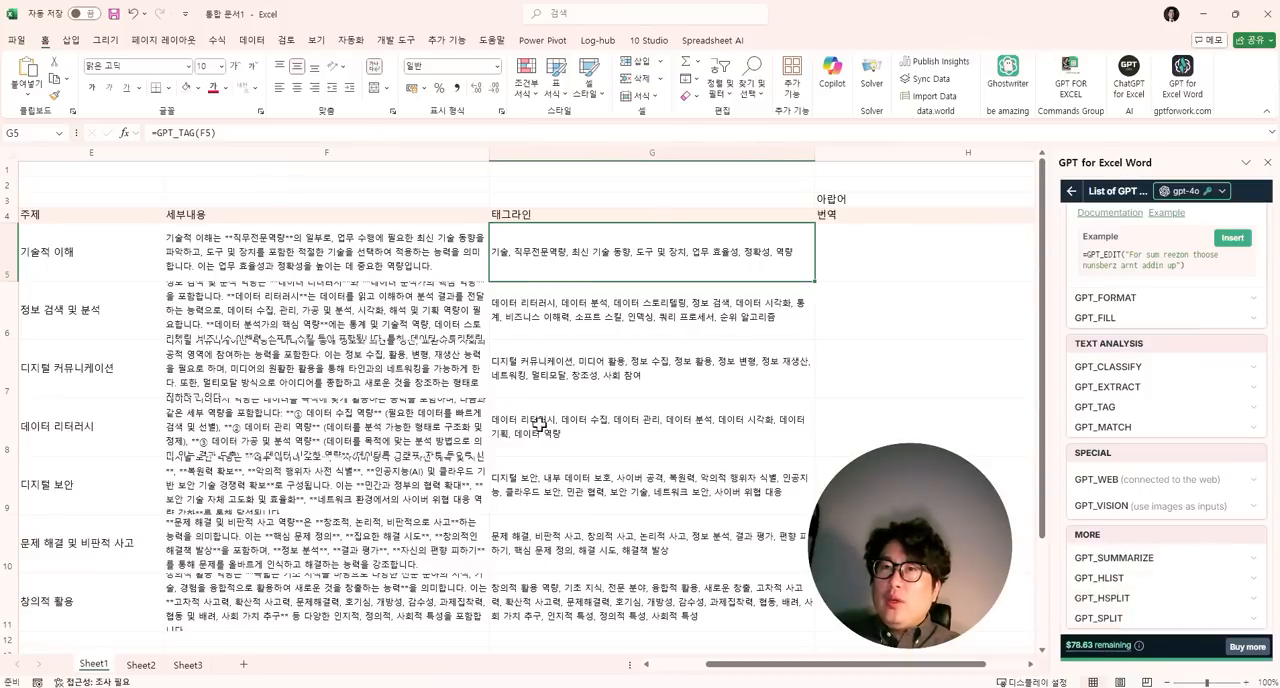
left_click_drag(140, 243, 537, 590)
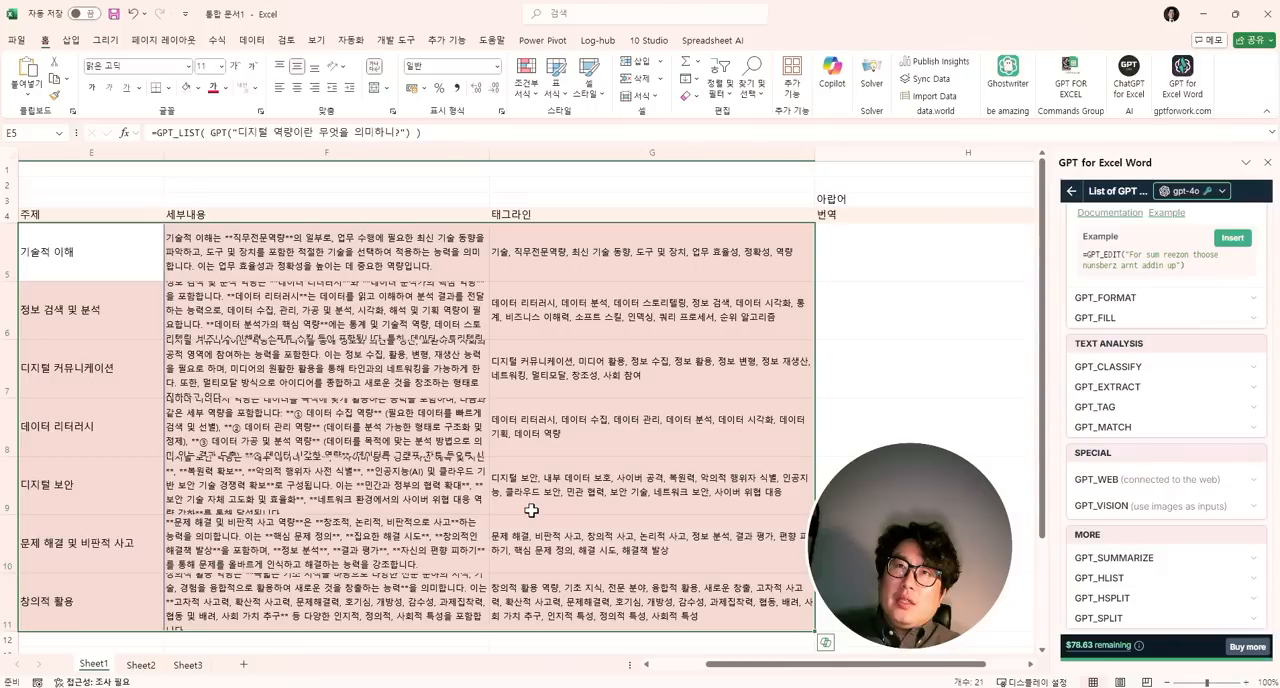
left_click(531, 469)
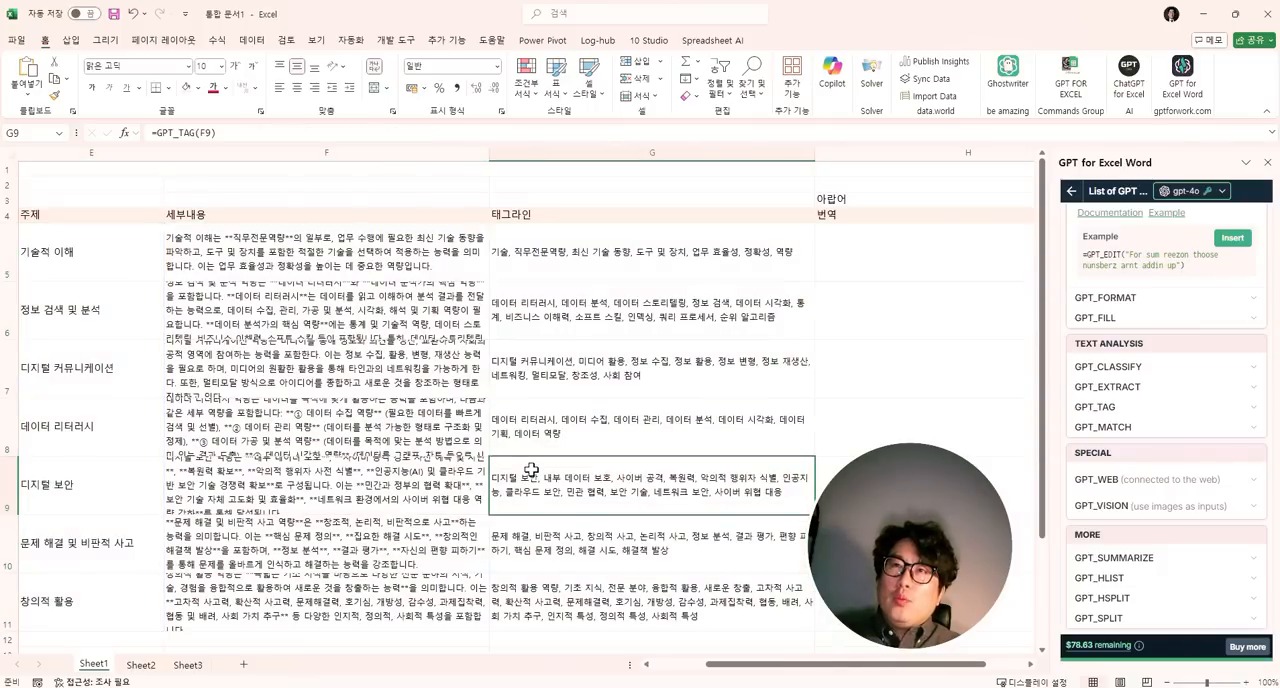